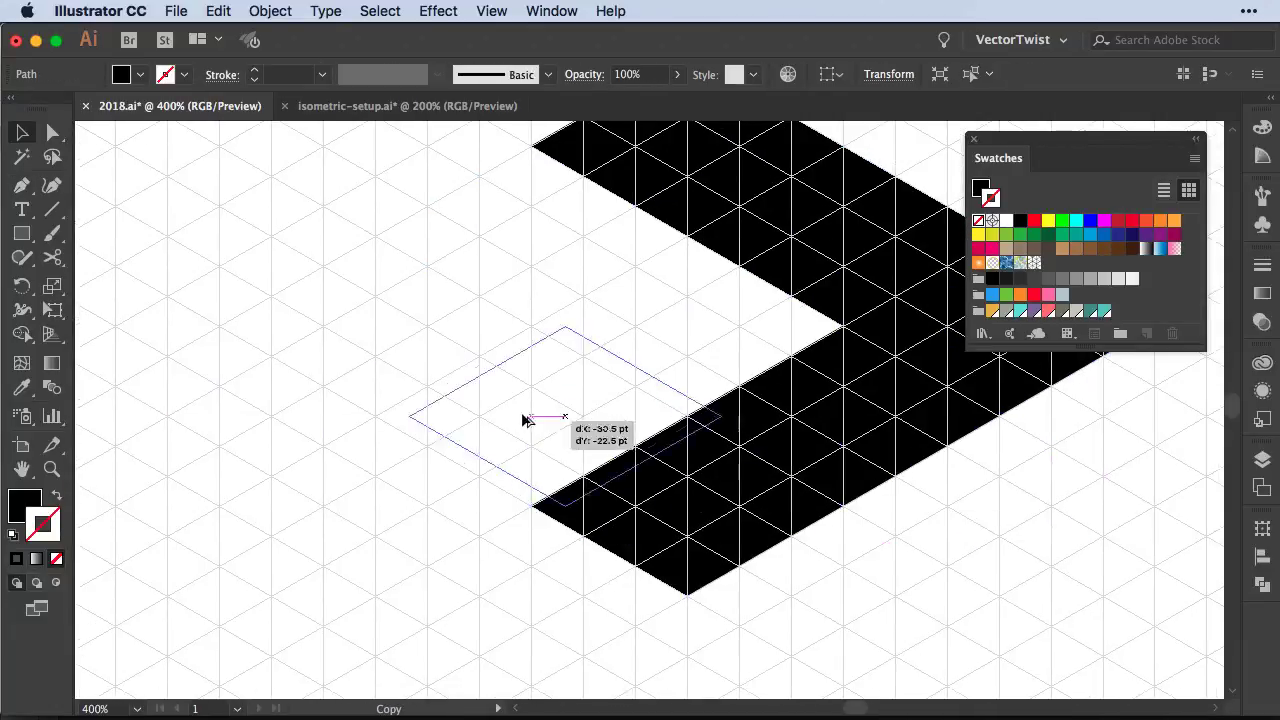
Make an offset copy of the isometric 2 path and reset its inner corner radius to 0 pt
left_click_drag(583, 503, 646, 497)
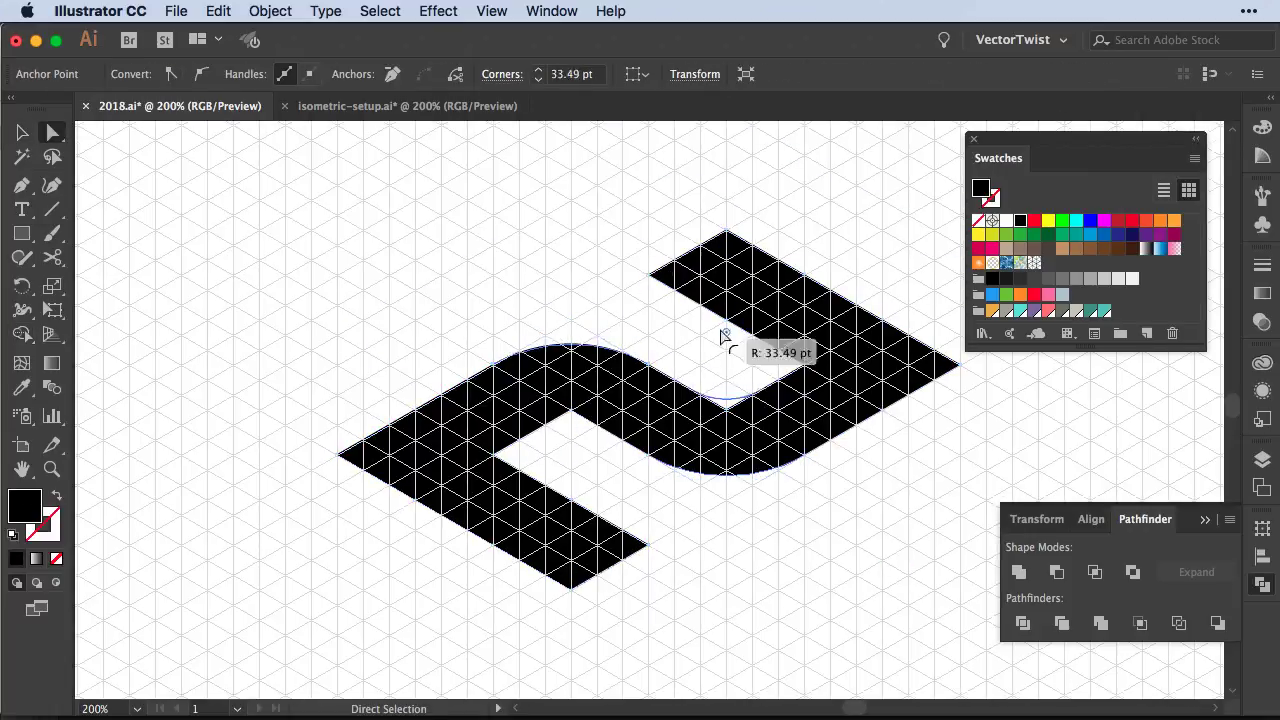
left_click_drag(722, 337, 720, 410)
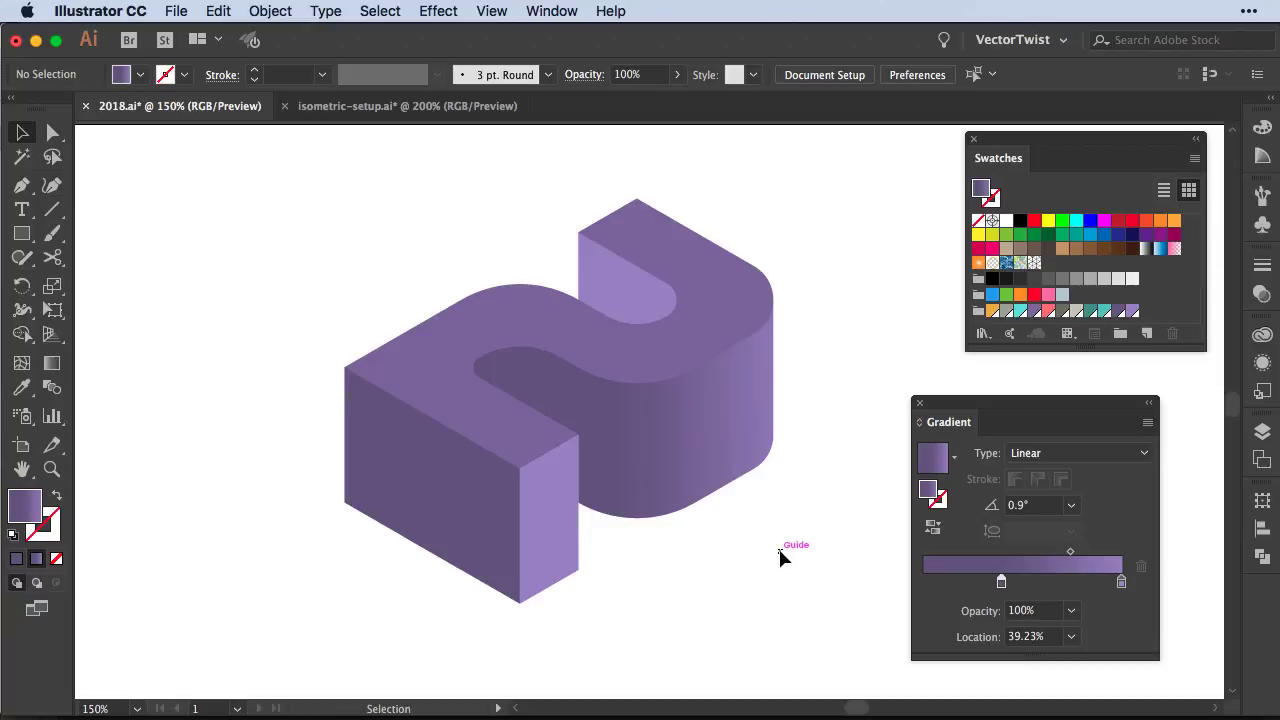
Trace the first pink face of the base along the block's bottom
left_click(578, 571)
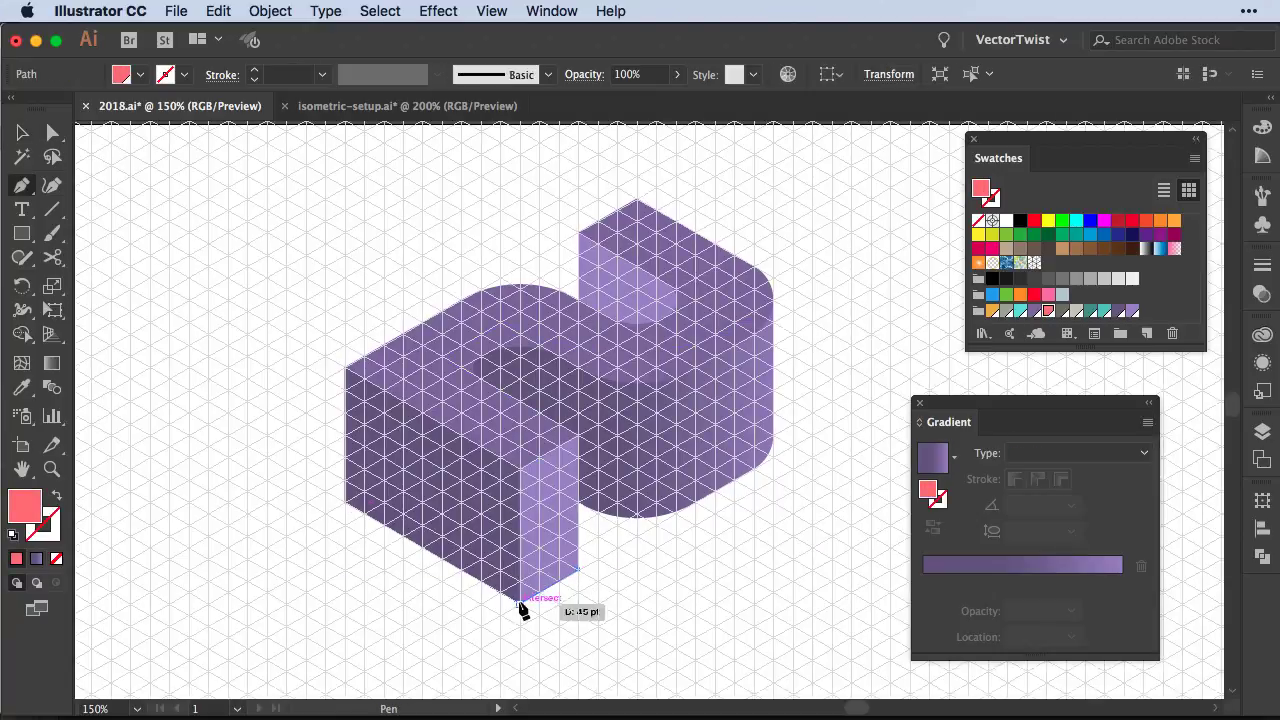
left_click(520, 602)
left_click(306, 523)
left_click(578, 571)
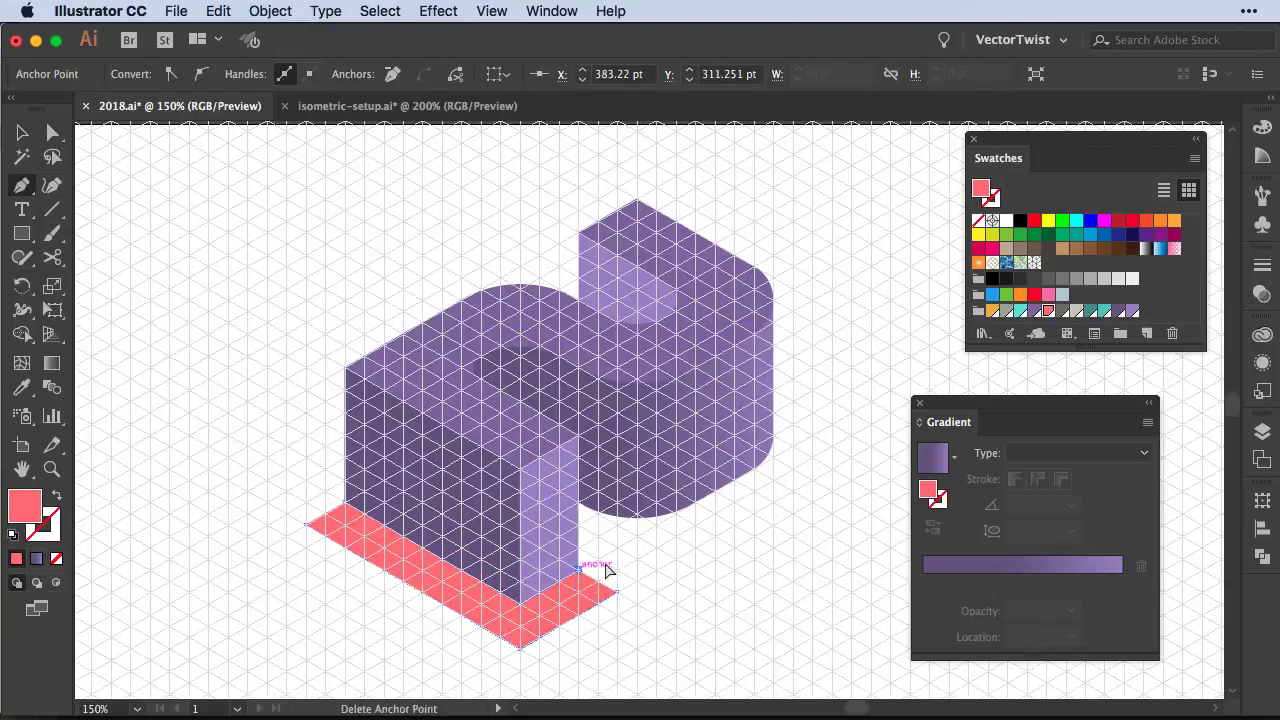
scroll(560, 560, "down", 3)
Trace the base's side face on the grid and fill it darker red
left_click(611, 451)
left_click(616, 490)
left_click(520, 555)
left_click(305, 433)
left_click(309, 397)
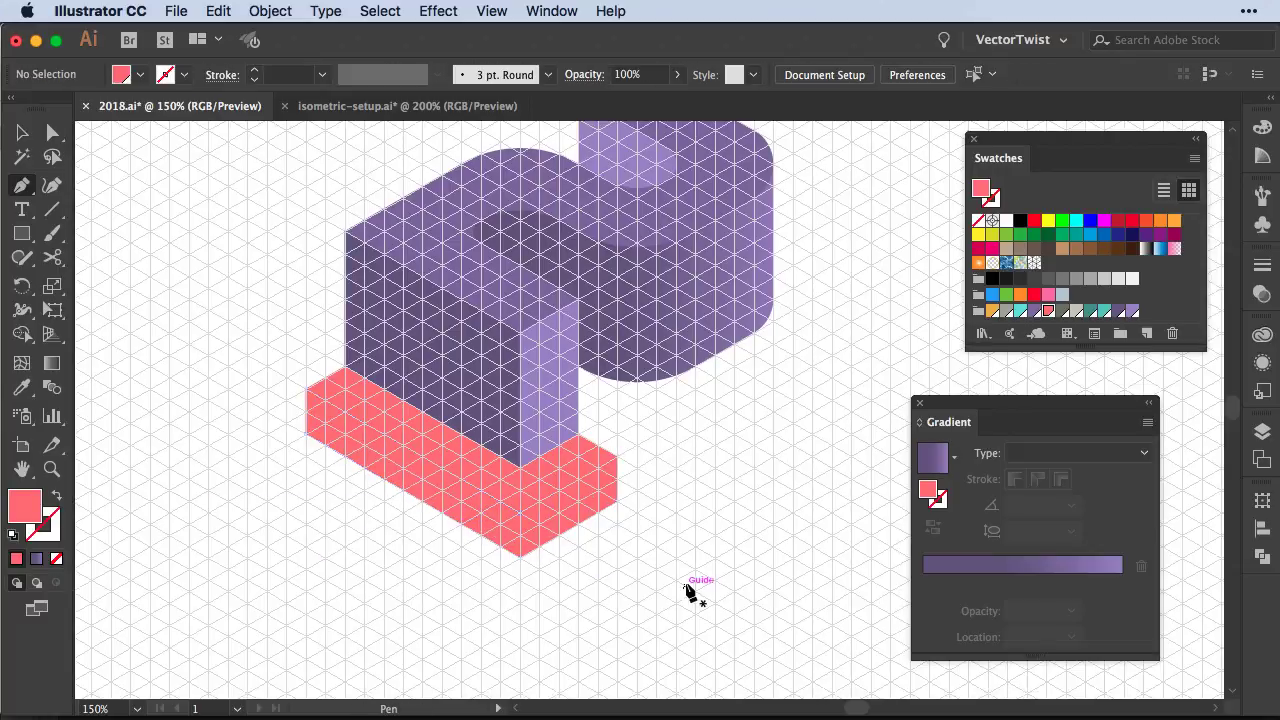
double_click(25, 505)
left_click(851, 129)
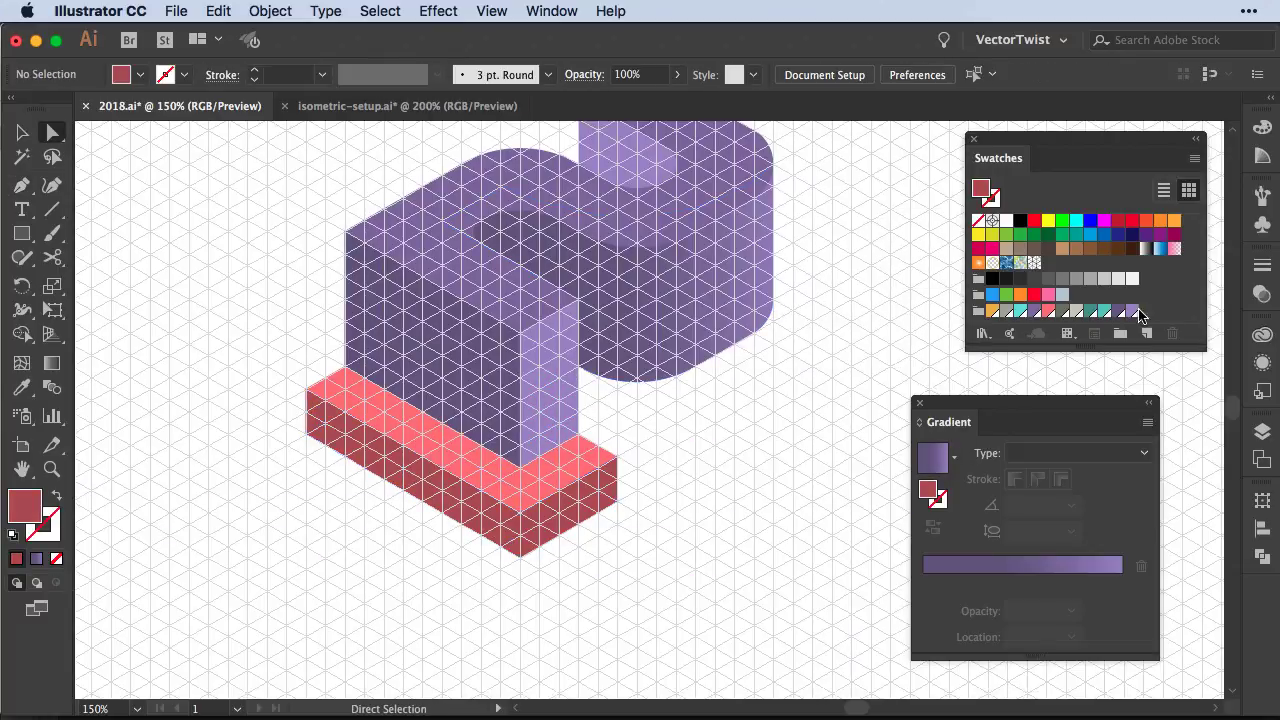
Trace the large pink floor face and send it behind the tower
left_click(584, 425)
left_click(715, 490)
left_click(520, 602)
left_click(207, 422)
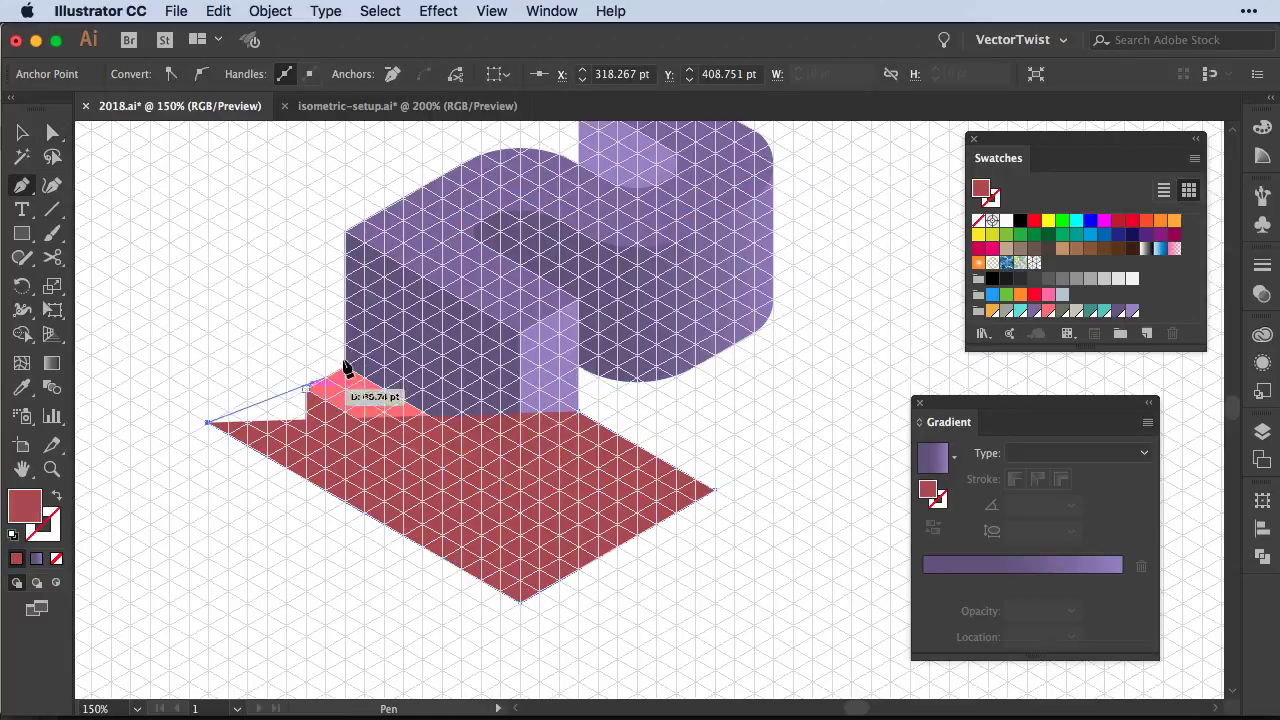
left_click(388, 326)
key("ctrl+shift+bracketleft")
key("p")
Draw the first two recessed groove paths along the floor
left_click(715, 491)
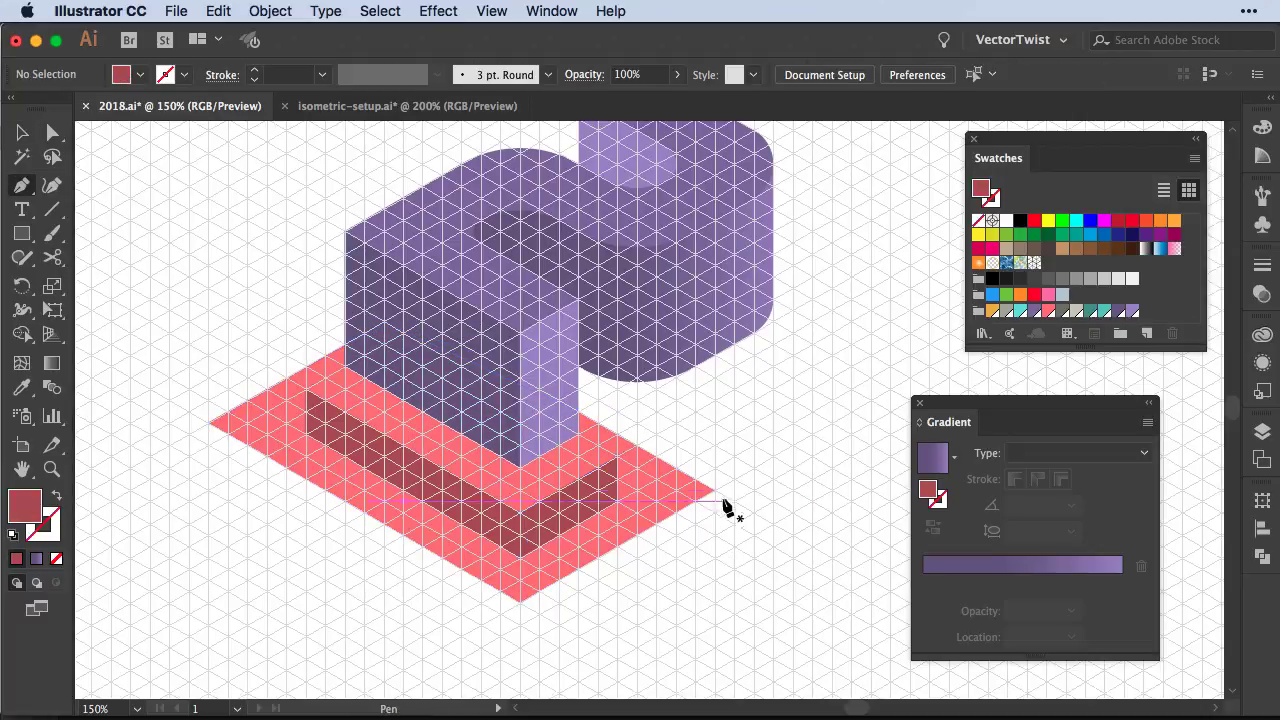
left_click(715, 540)
left_click(520, 645)
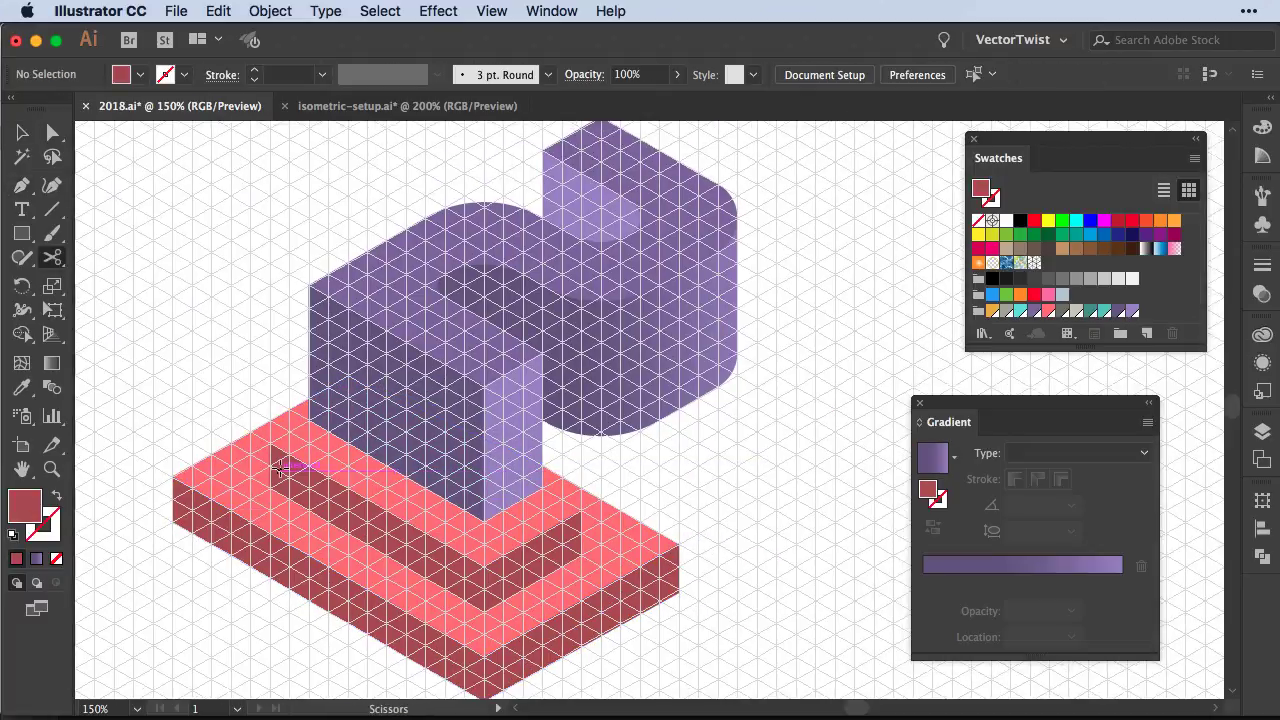
left_click(586, 552)
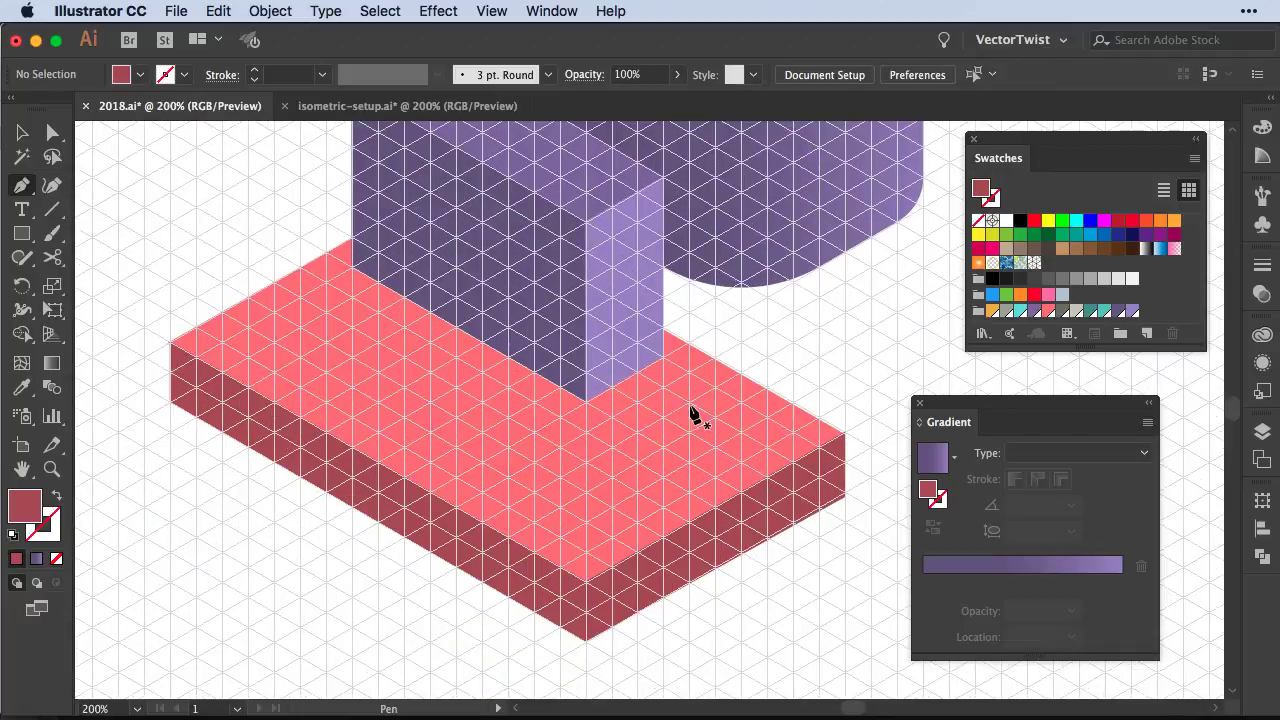
left_click(690, 430)
left_click(586, 500)
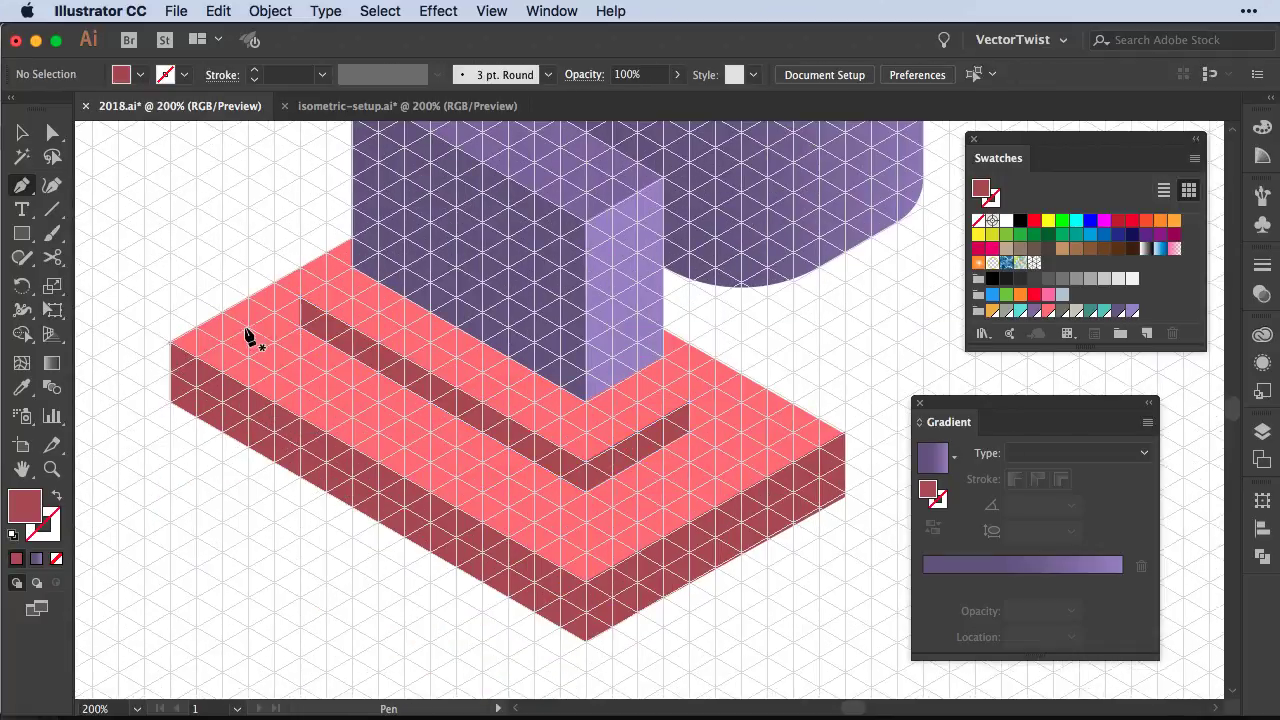
left_click(245, 327)
left_click(245, 355)
Draw the third groove path and toggle the grid to preview the base
left_click(586, 550)
left_click(766, 448)
left_click(766, 418)
left_click(586, 520)
left_click(245, 327)
key("ctrl+apostrophe")
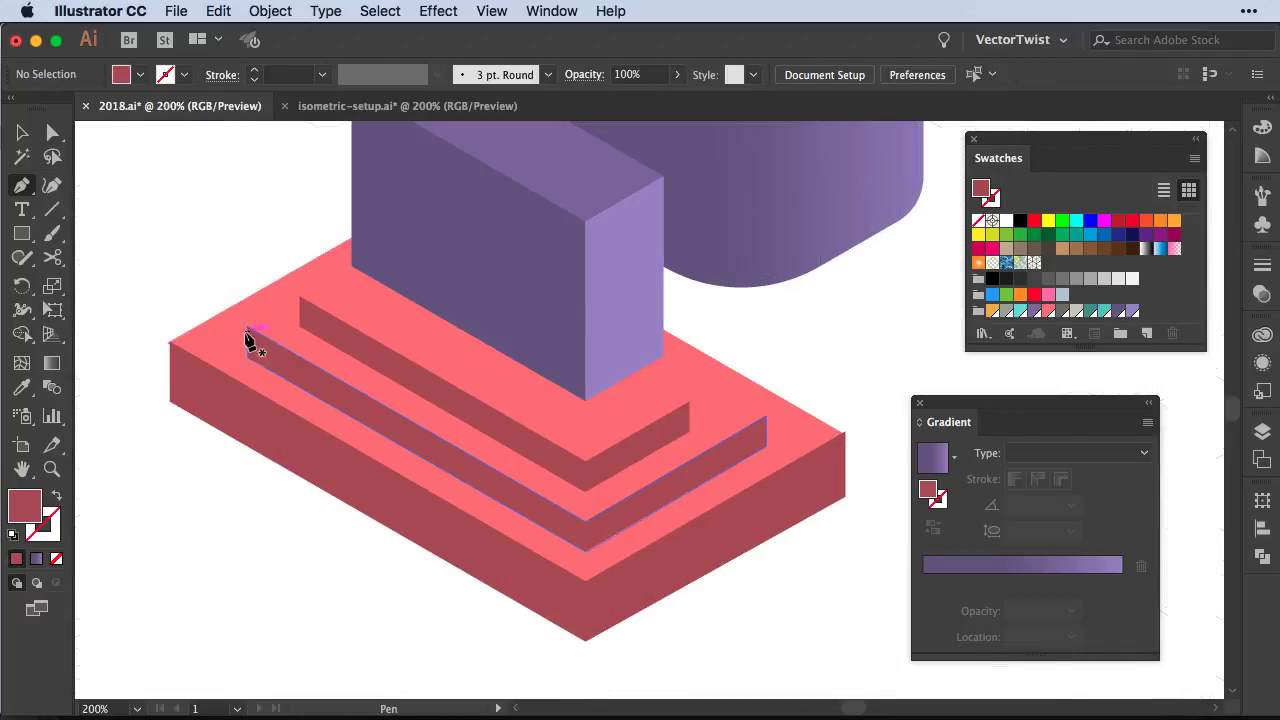
key("ctrl+apostrophe")
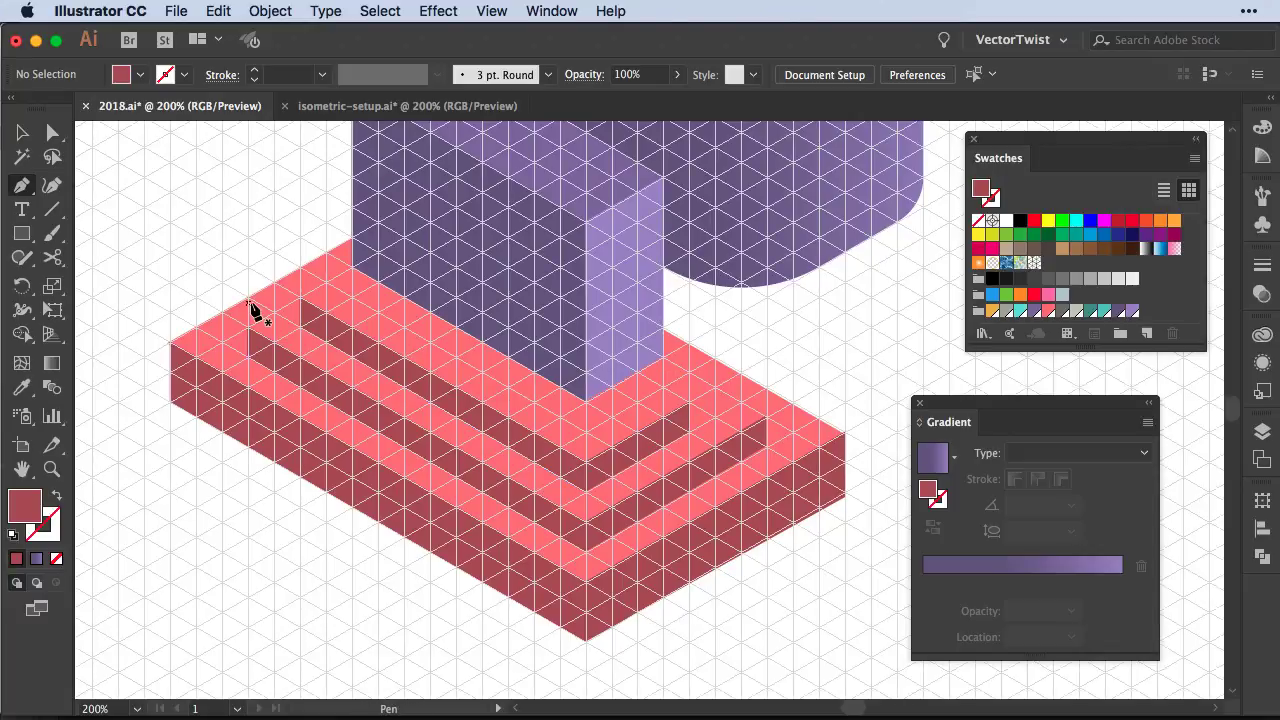
key("shift+Tab")
key("shift+Tab")
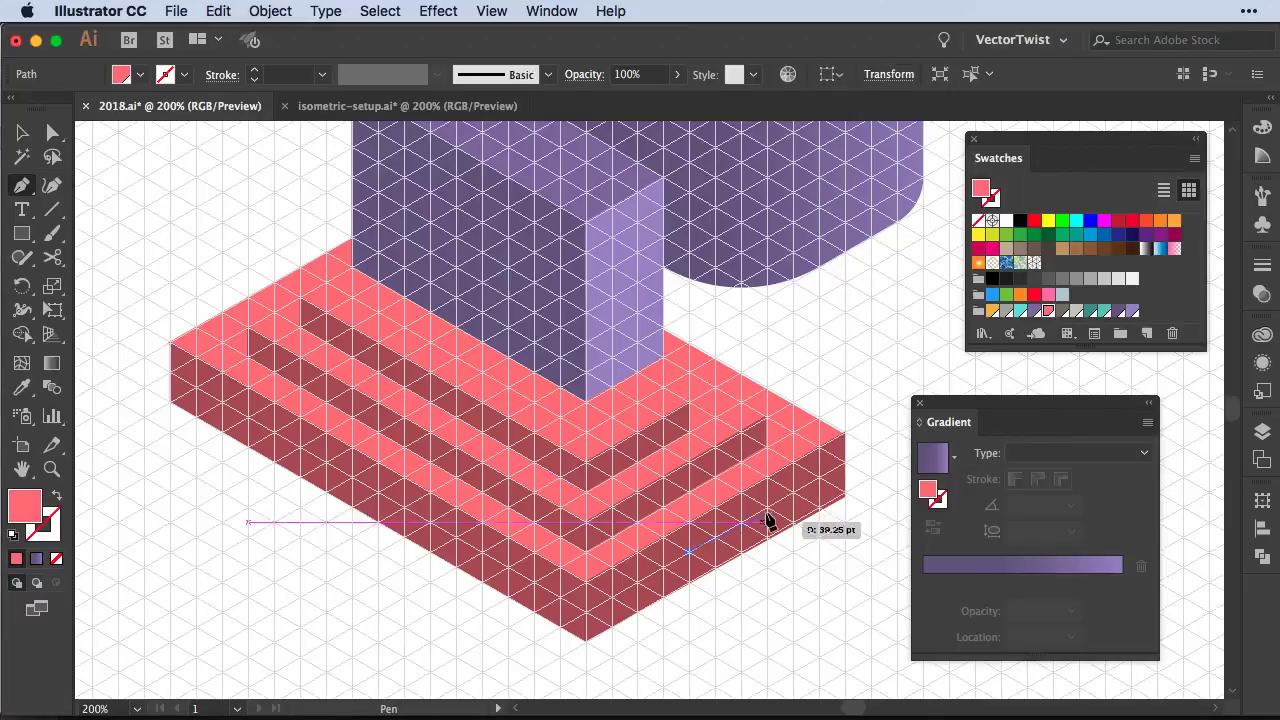
Zoom in on the base's front corner and draw a dark red triangle face
scroll(551, 503, "up", 5)
key("a")
left_click(474, 486)
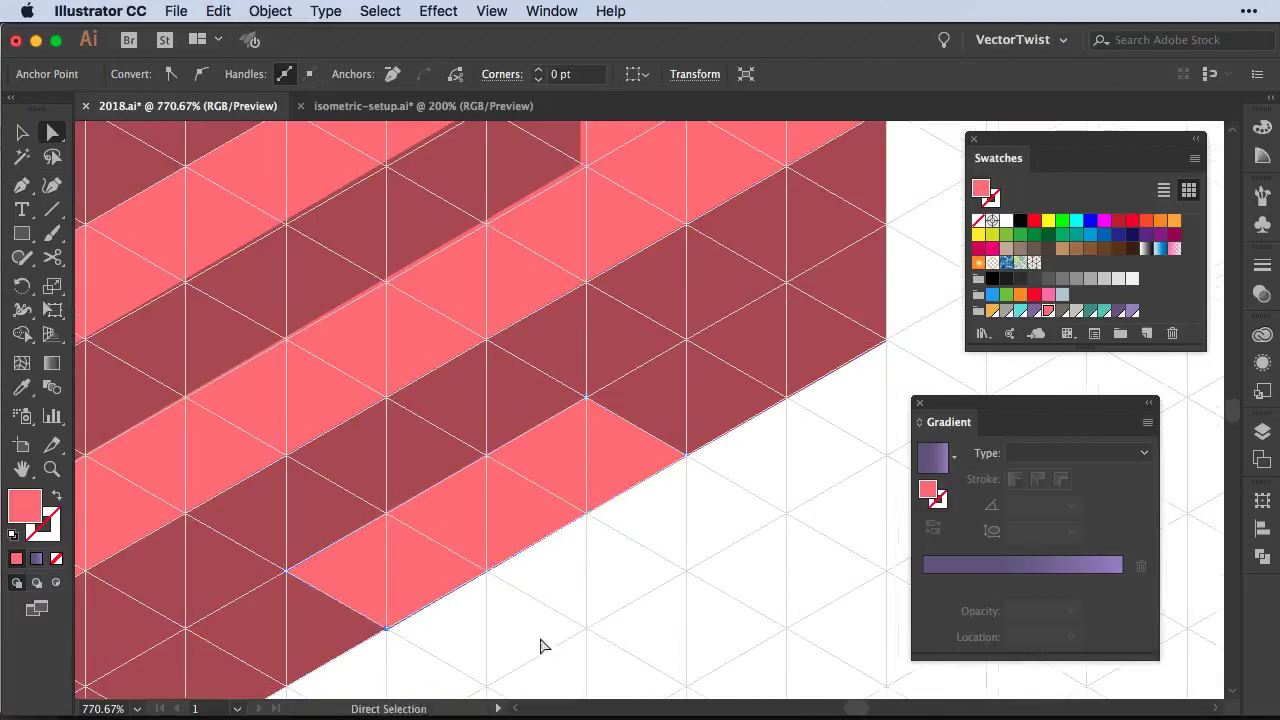
key("p")
left_click(797, 280)
left_click(500, 477)
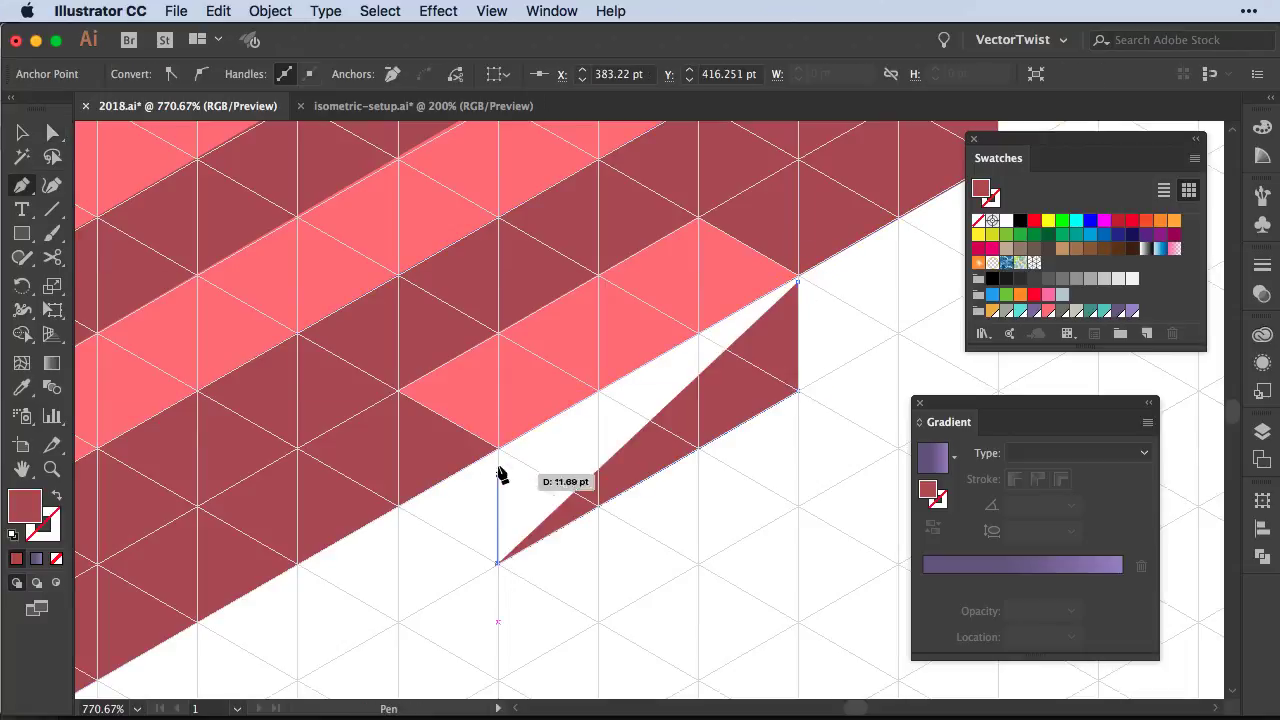
left_click(797, 280)
Draw the pink top of the step and its dark red side face
left_click(460, 590)
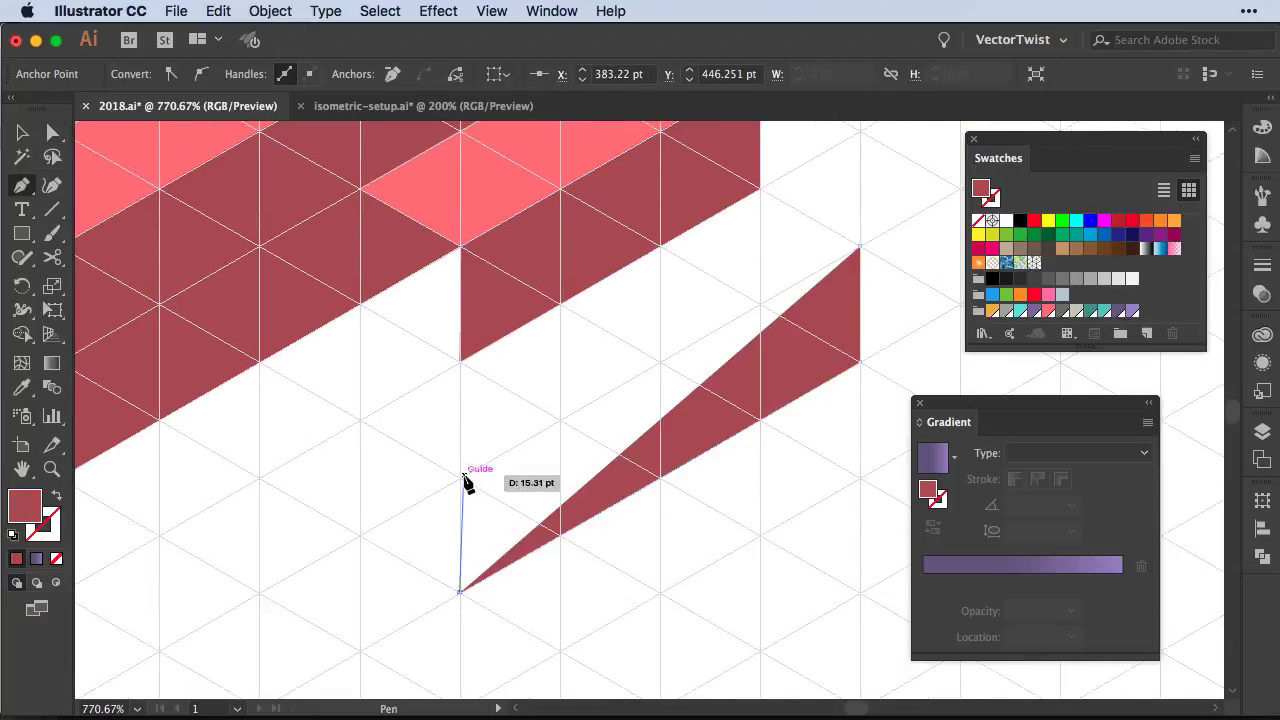
left_click(460, 480)
left_click(860, 246)
left_click(458, 477)
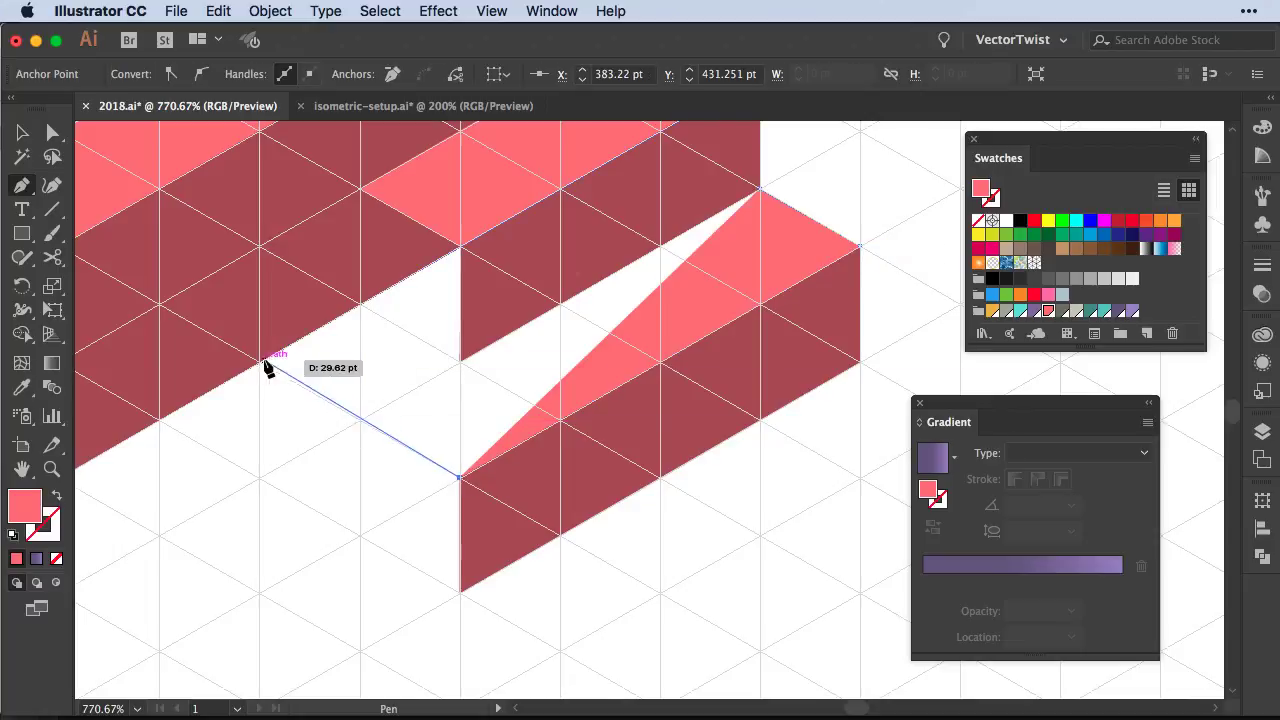
left_click(268, 367)
left_click(760, 190)
left_click(460, 477)
left_click(260, 363)
left_click(460, 590)
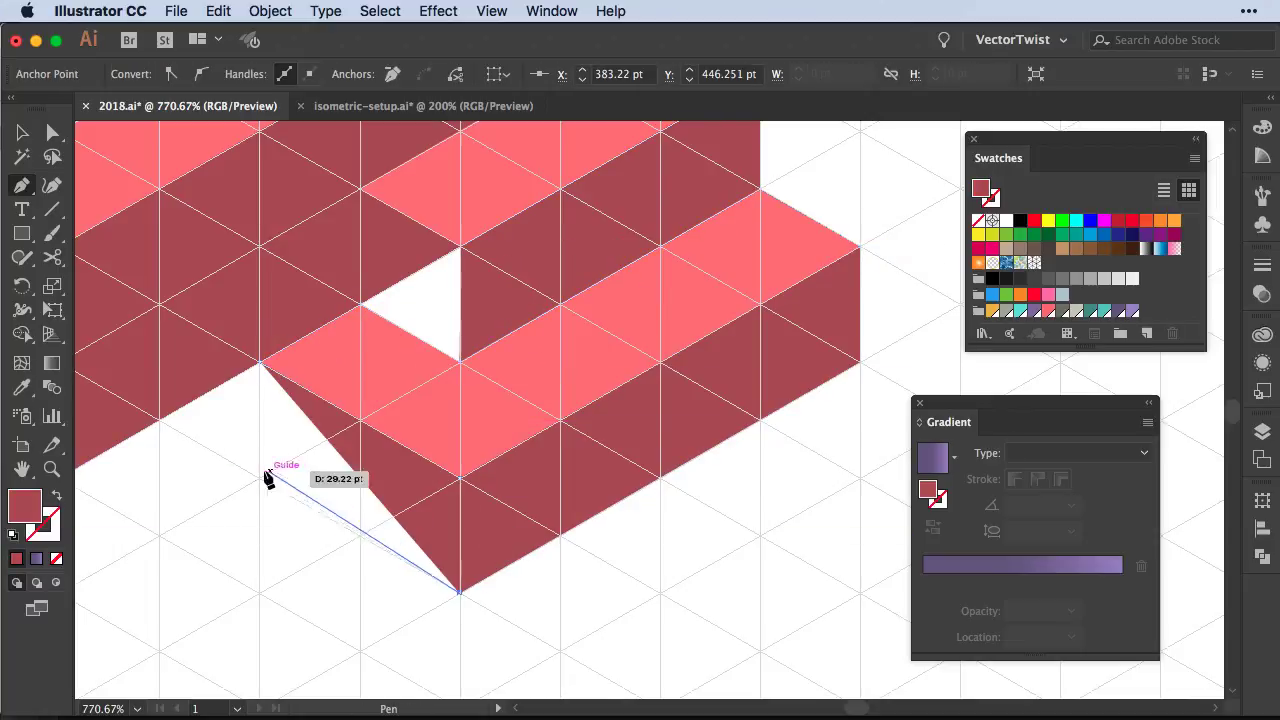
Fill the remaining gap triangle, then zoom out to view the whole tower
left_click(268, 478)
left_click(457, 366)
key("ctrl+minus")
key("ctrl+minus")
key("ctrl+minus")
key("v")
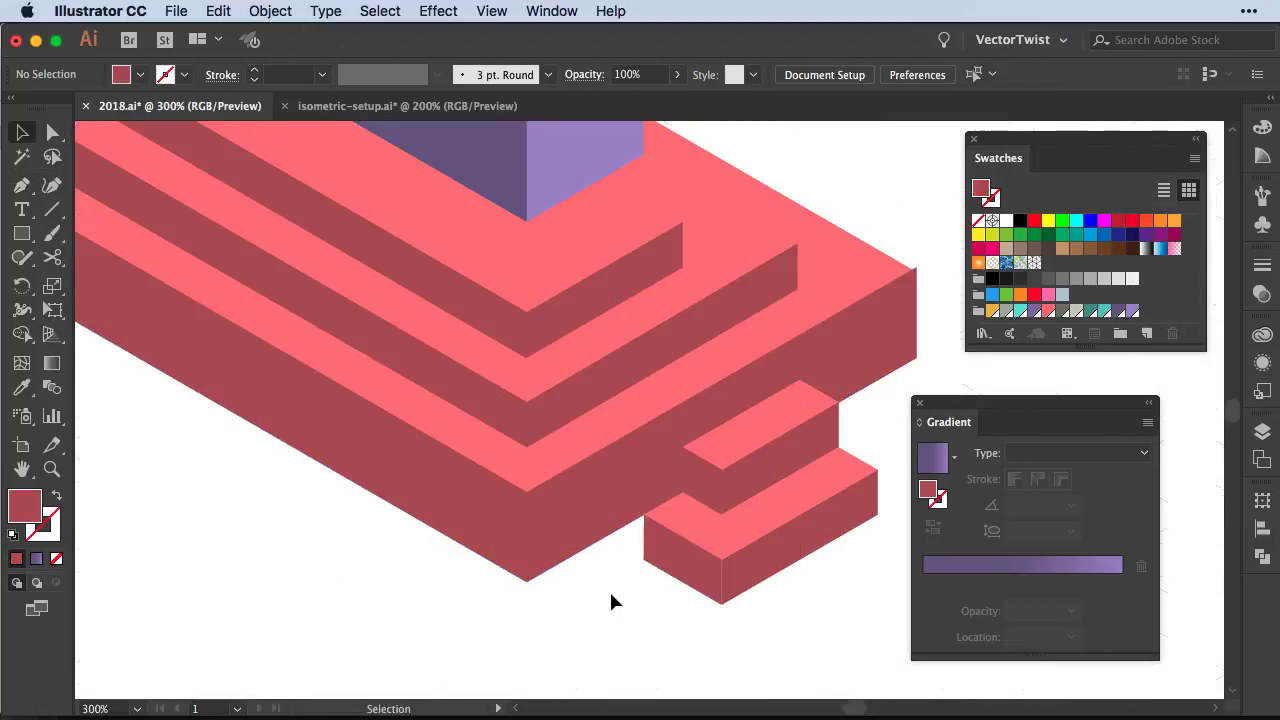
key("ctrl+minus")
key("ctrl+minus")
scroll(650, 450, "up", 5)
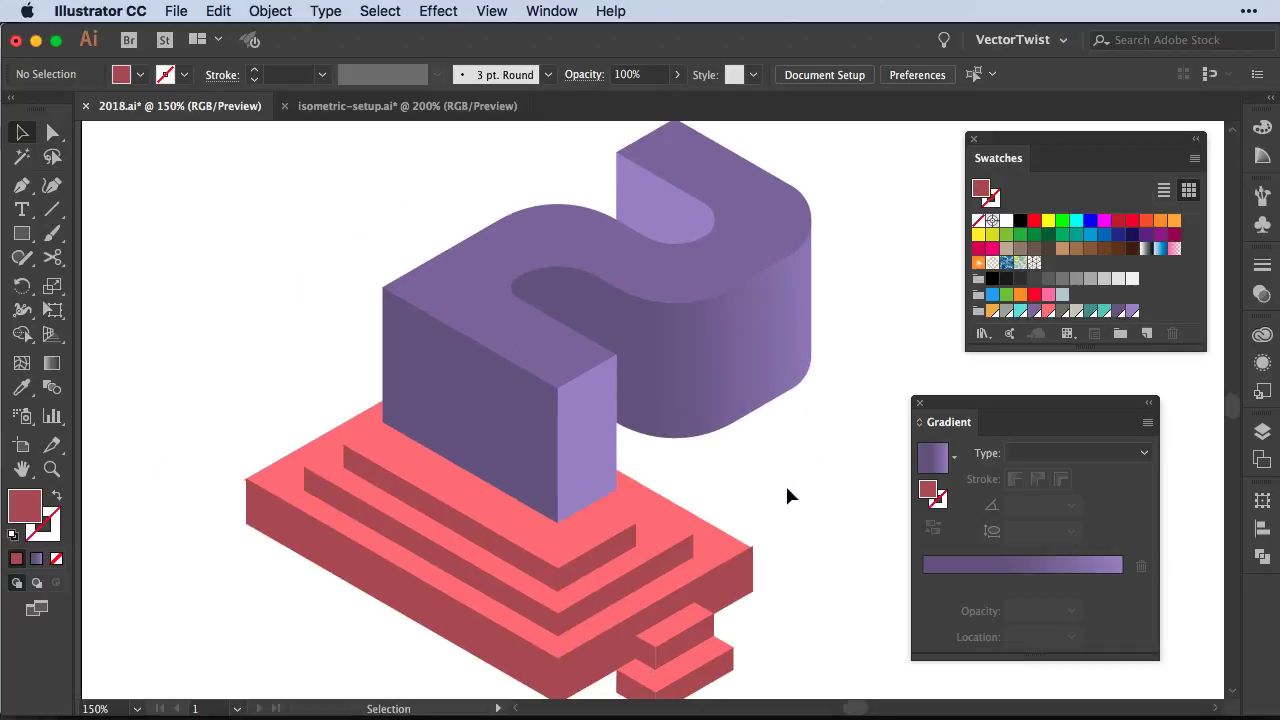
Lift an unfilled outline copy of the 2 and draw vertical corner edges to it
left_click_drag(471, 294, 571, 349)
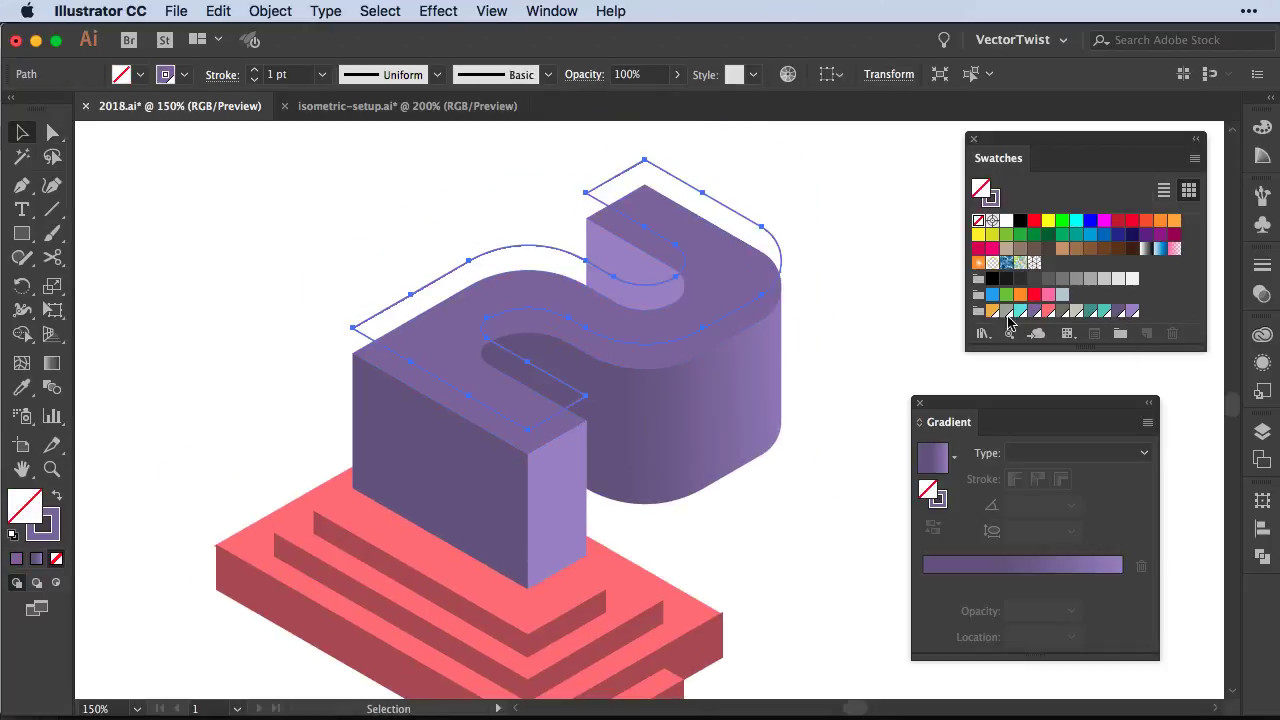
key("ctrl+shift+a")
key("b")
left_click(353, 355)
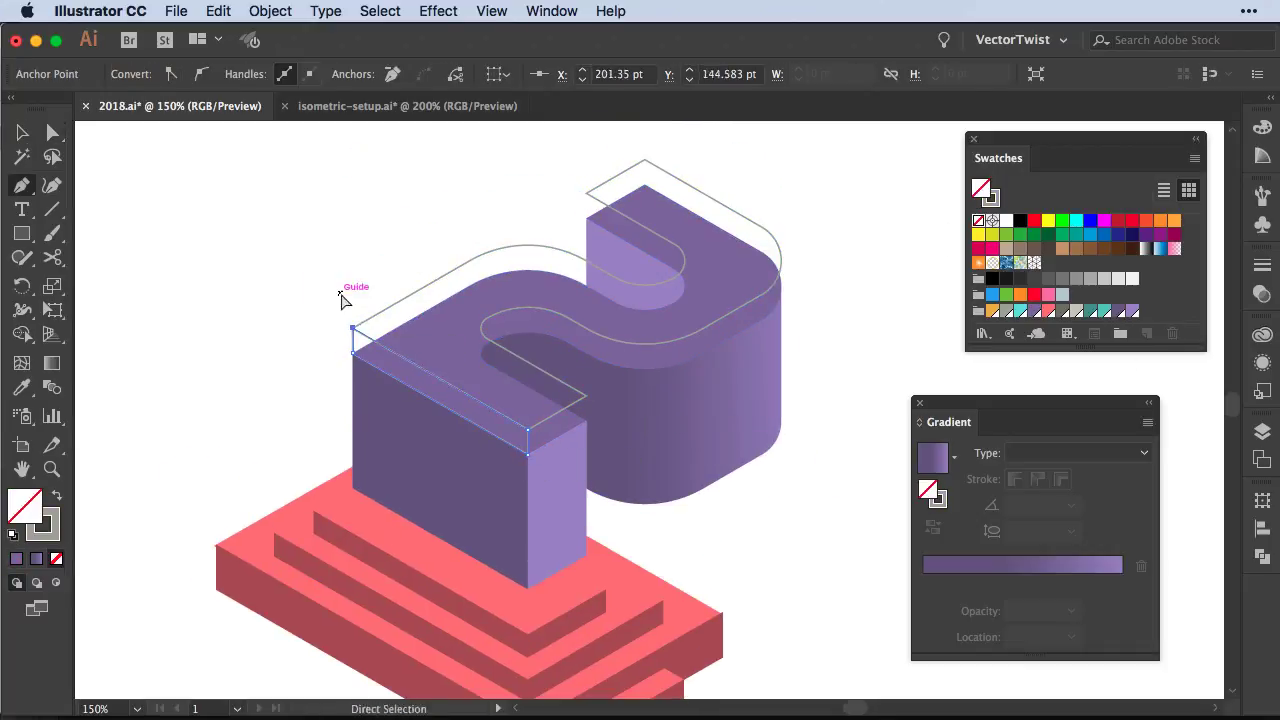
key("ctrl+shift+a")
left_click(528, 428)
left_click(528, 455)
left_click(586, 190)
left_click(586, 216)
left_click(780, 262)
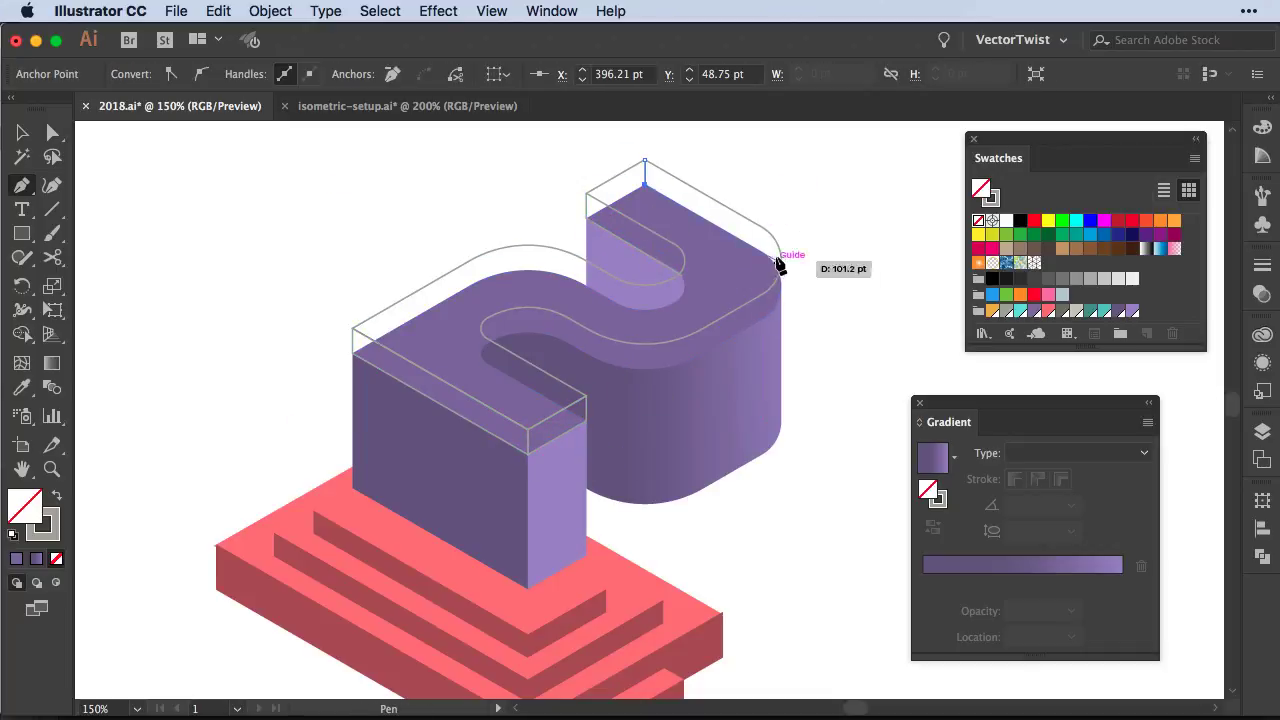
Zoom in and select the unfilled outline path of the 2
key("ctrl+shift+a")
key("a")
scroll(589, 320, "up", 5)
left_click(496, 313)
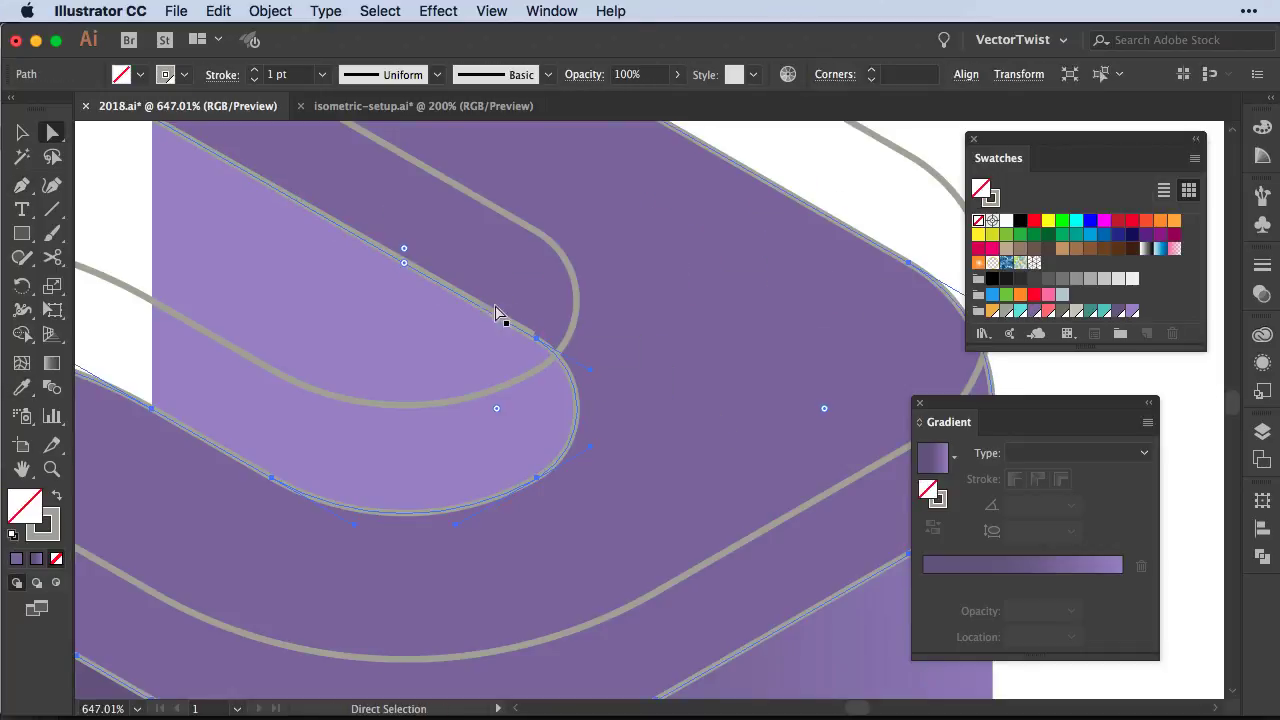
scroll(535, 335, "down", 3)
scroll(694, 480, "down", 3)
key("v")
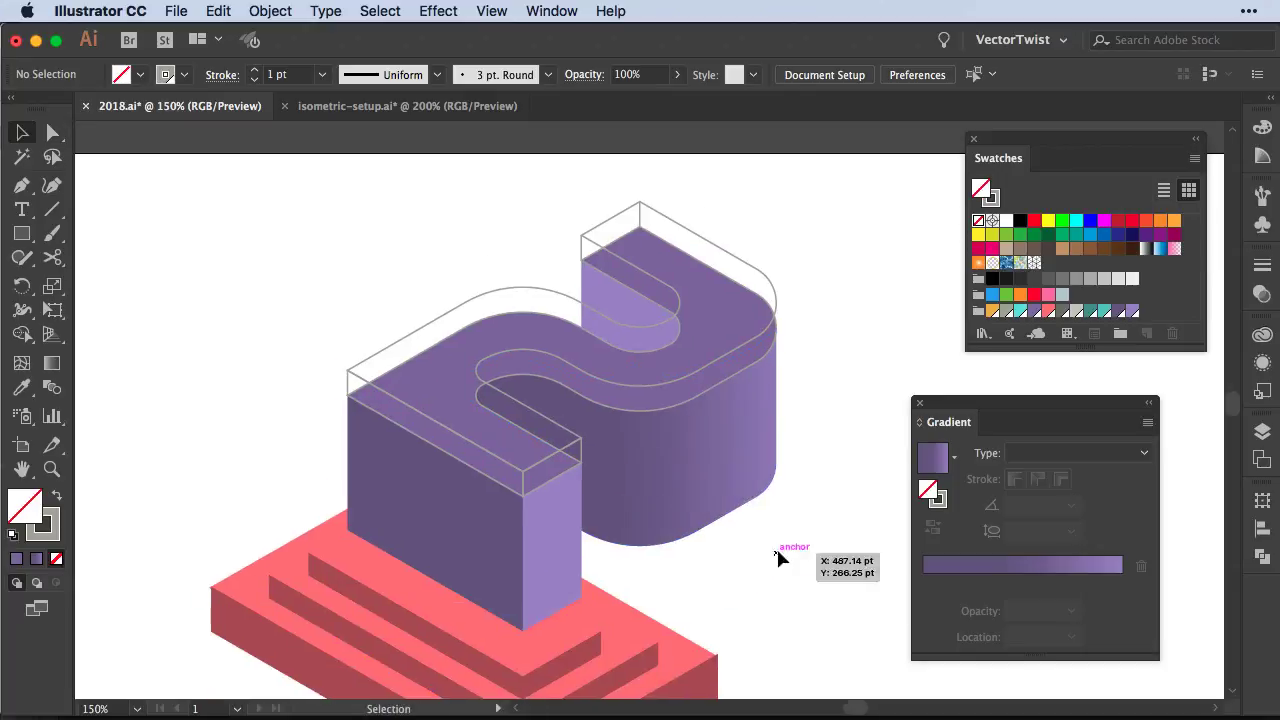
left_click(640, 415)
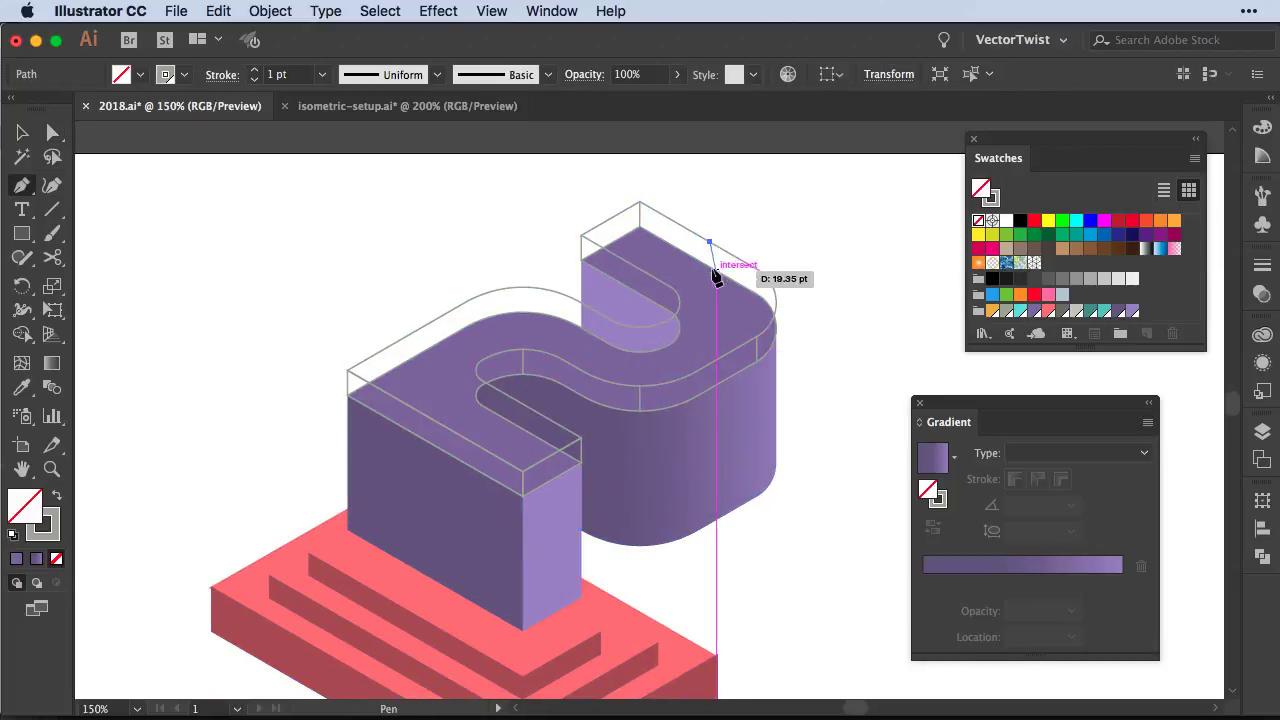
Add a vertical edge on the curve, then adjust the outline's stroke and linear gradient
left_click(610, 370)
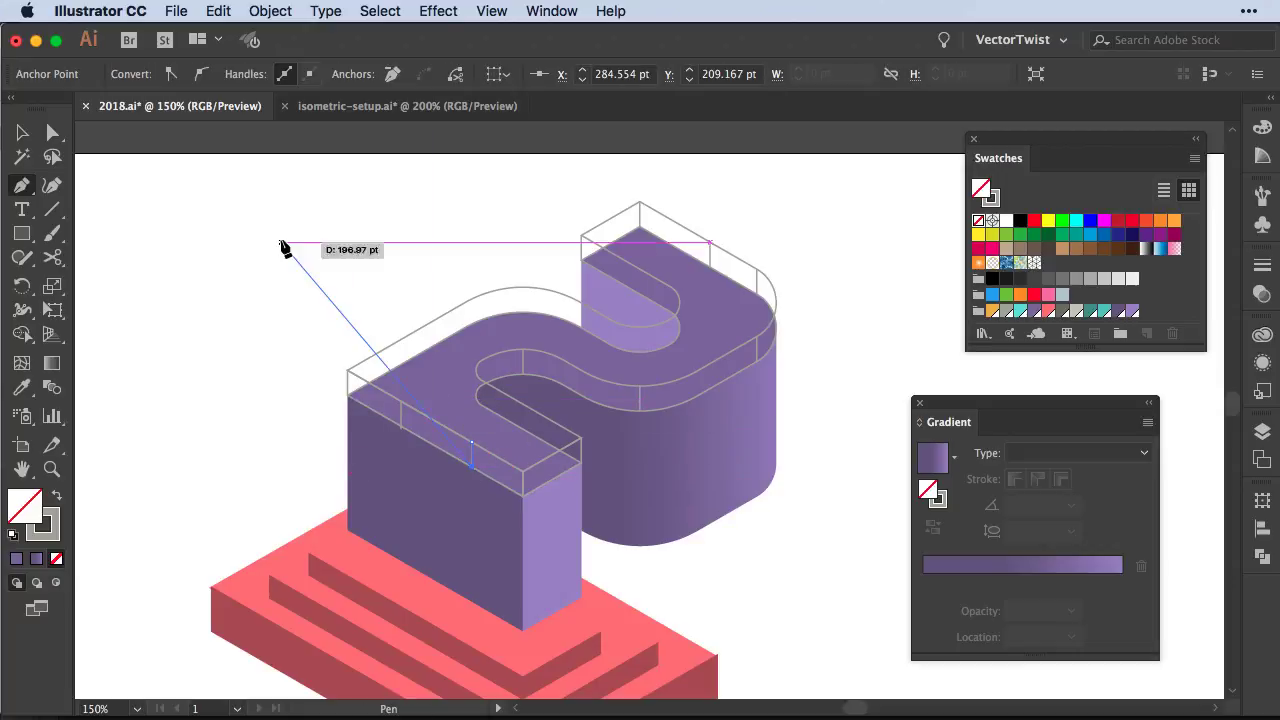
key("a")
left_click(404, 425)
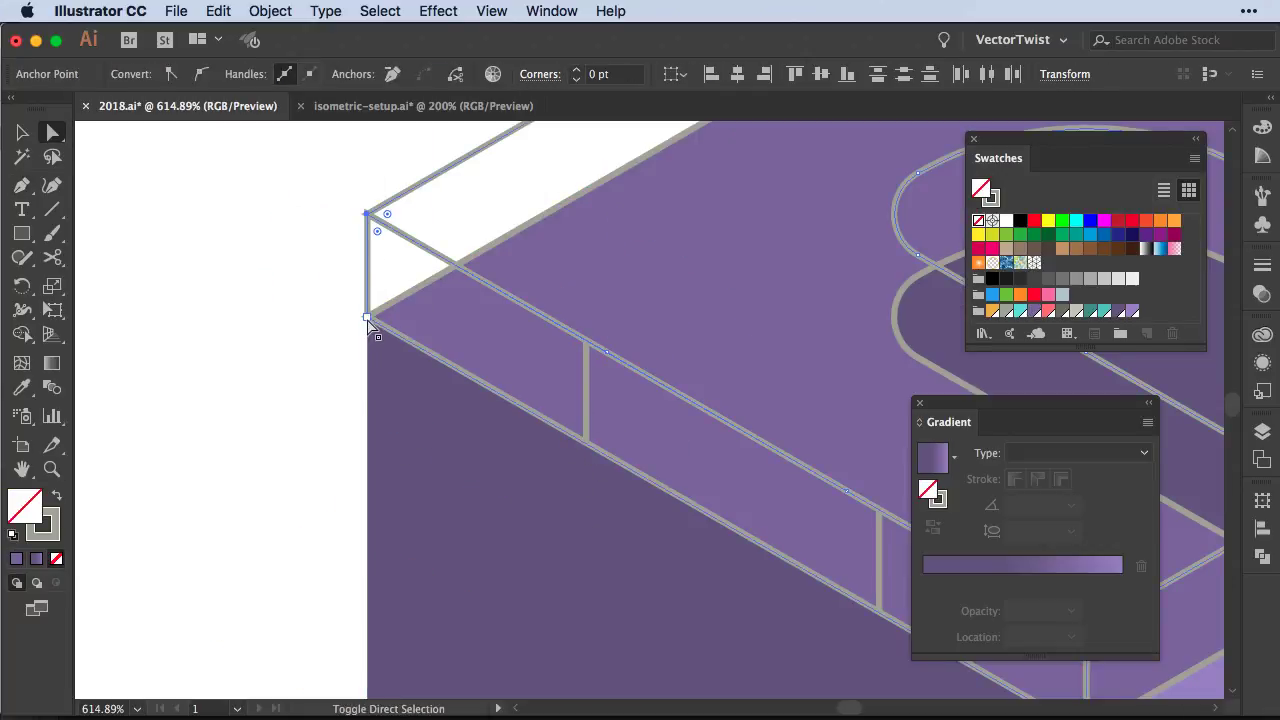
left_click(1262, 265)
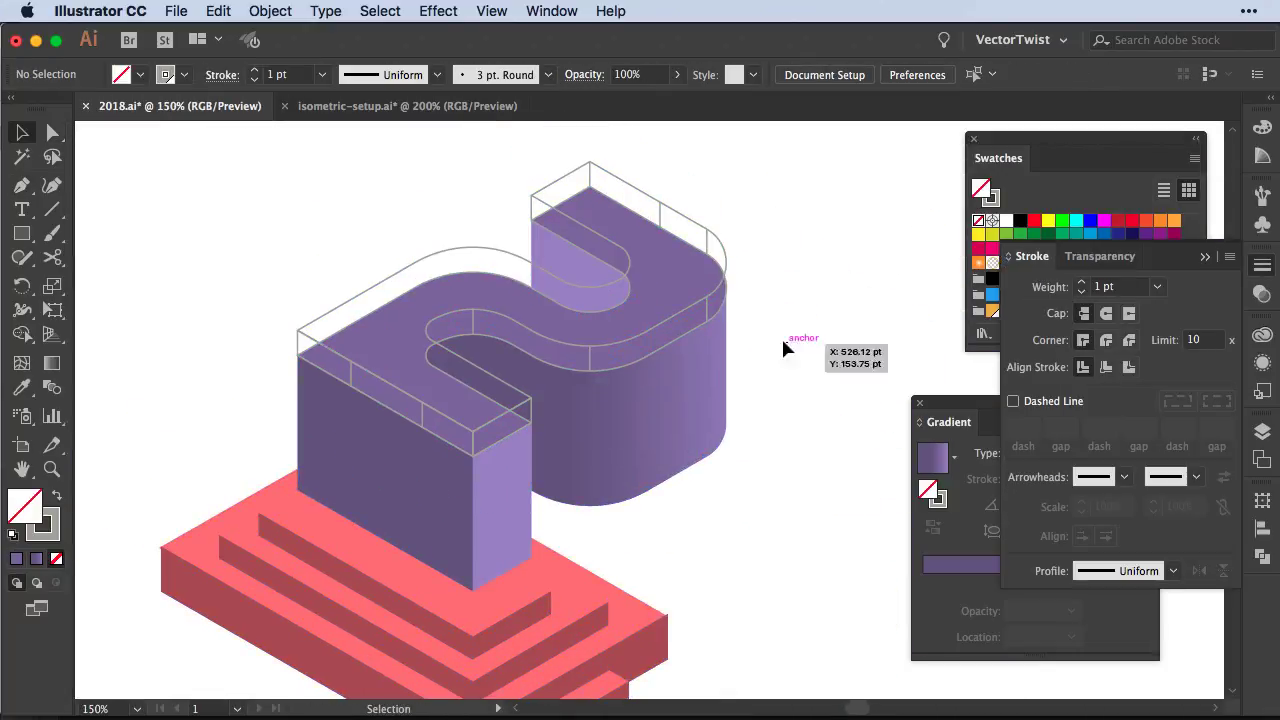
left_click(932, 460)
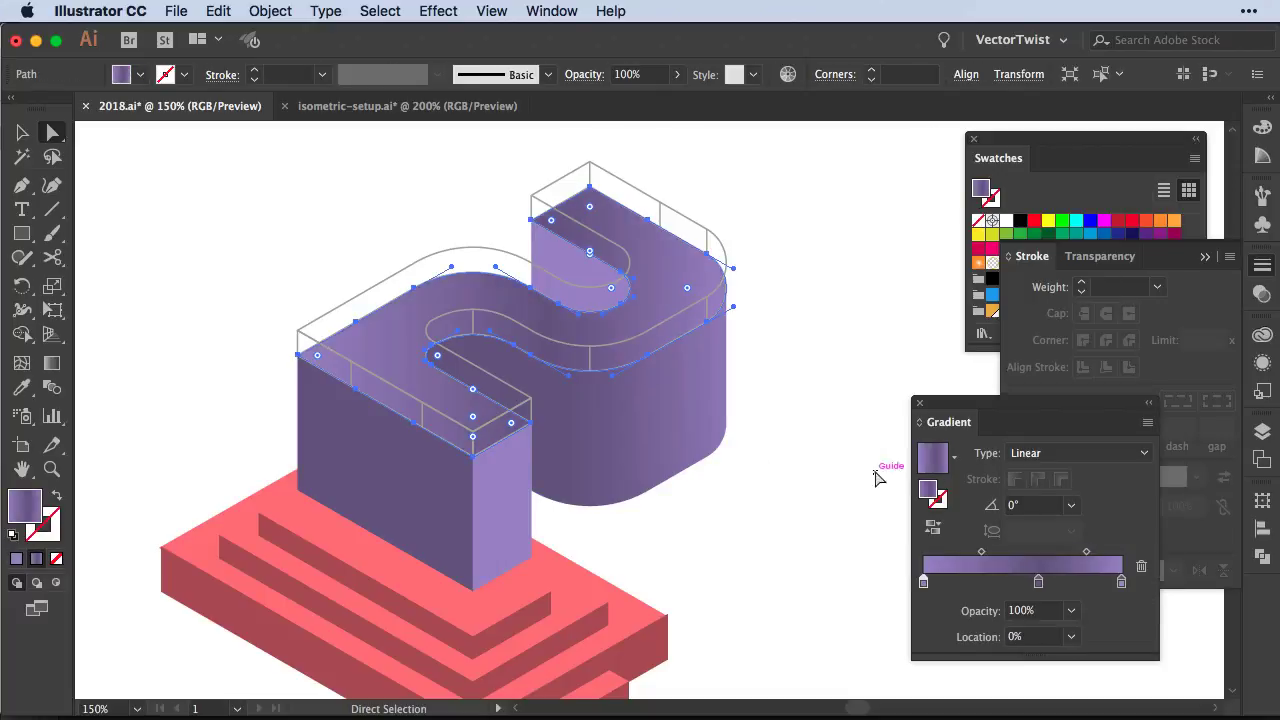
Undo a trial gradient direction change and delete the stray grey copy
key("g")
left_click_drag(591, 340, 334, 374)
key("ctrl+z")
key("a")
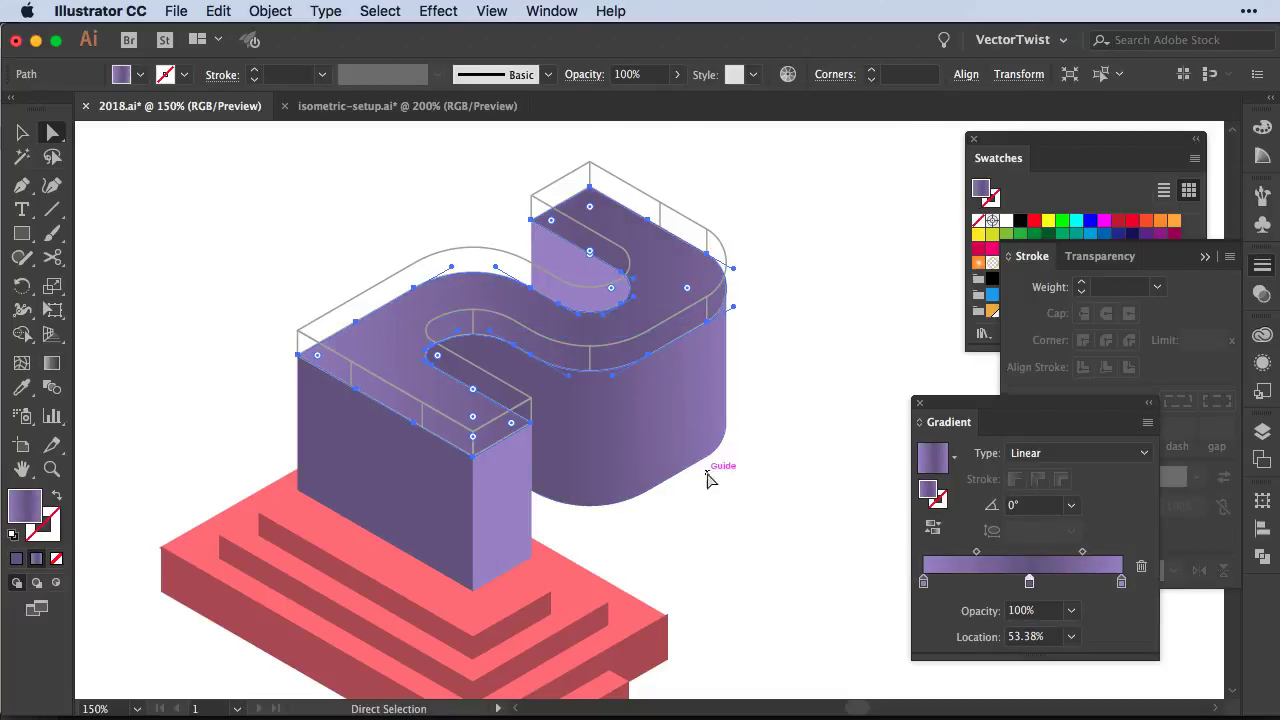
left_click(843, 290)
left_click(609, 372)
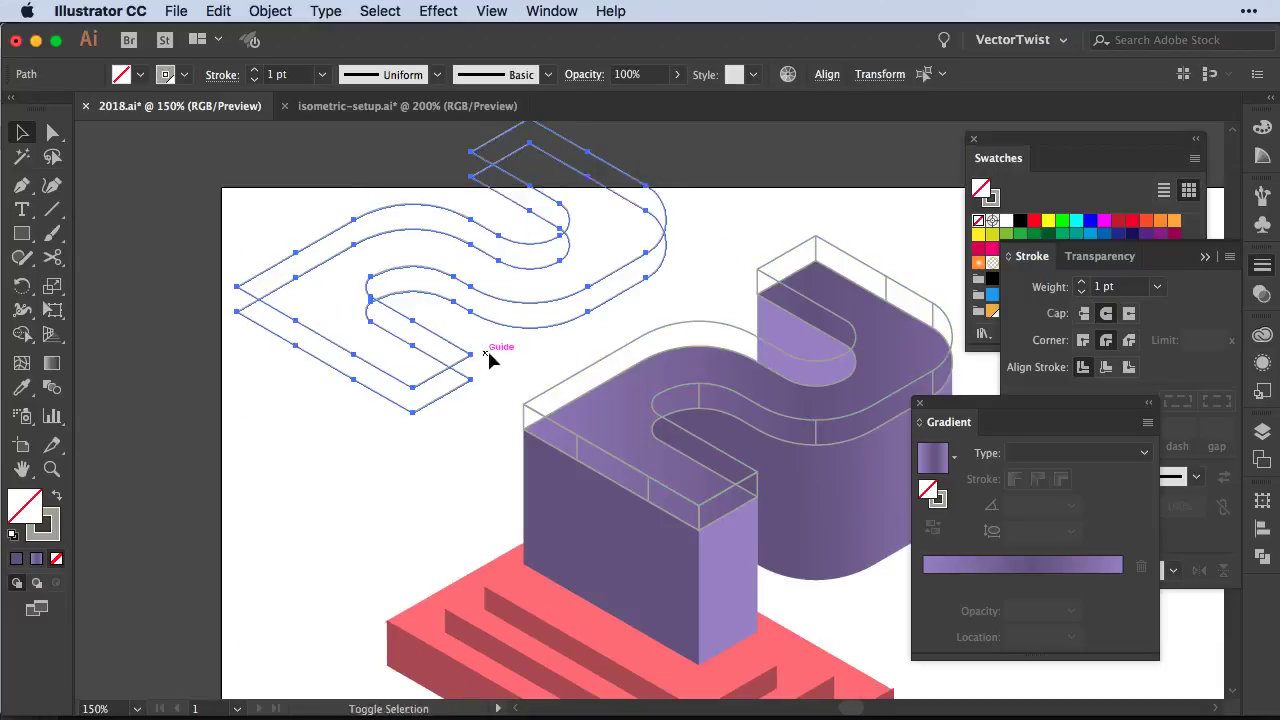
key("Delete")
Sample the translucent pink onto the front edge face, set Overlay blending and about 63% opacity
scroll(600, 450, "down", 3)
left_click(547, 373)
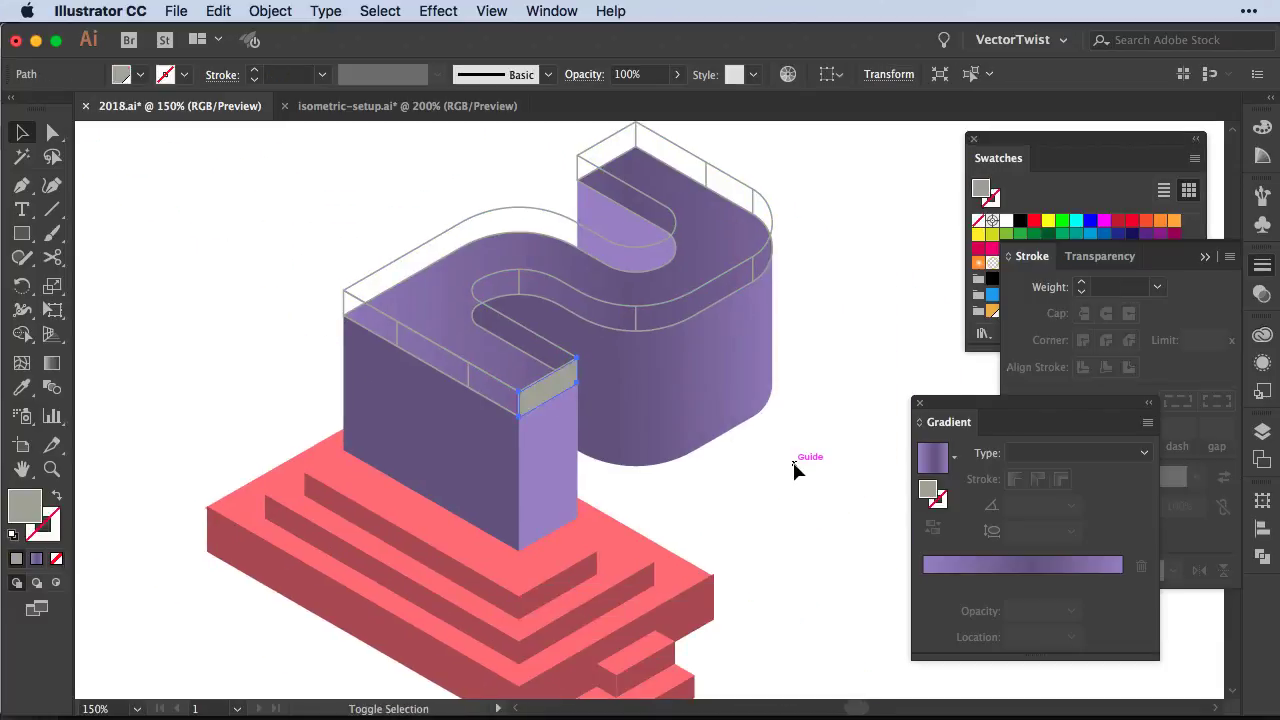
key("i")
left_click(1065, 318)
left_click(1064, 314)
left_click(583, 74)
left_click(406, 105)
left_click(410, 374)
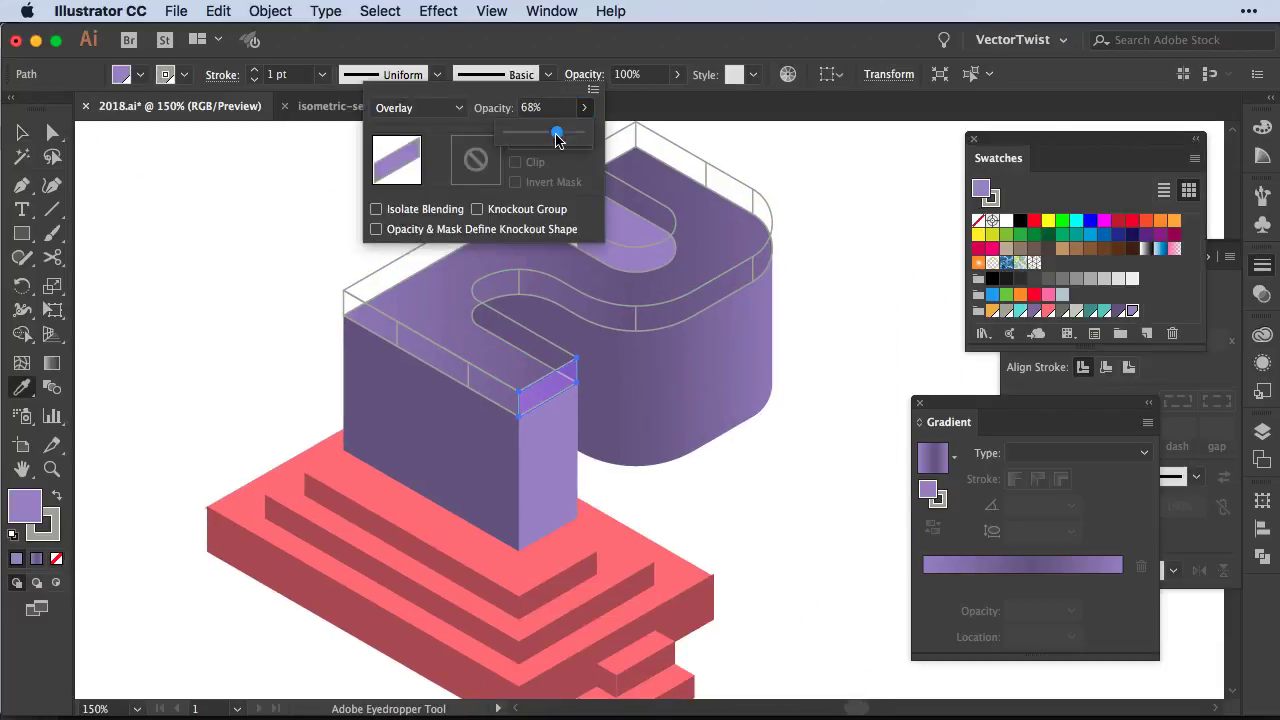
left_click_drag(557, 134, 540, 134)
key("v")
left_click(455, 232, "shift")
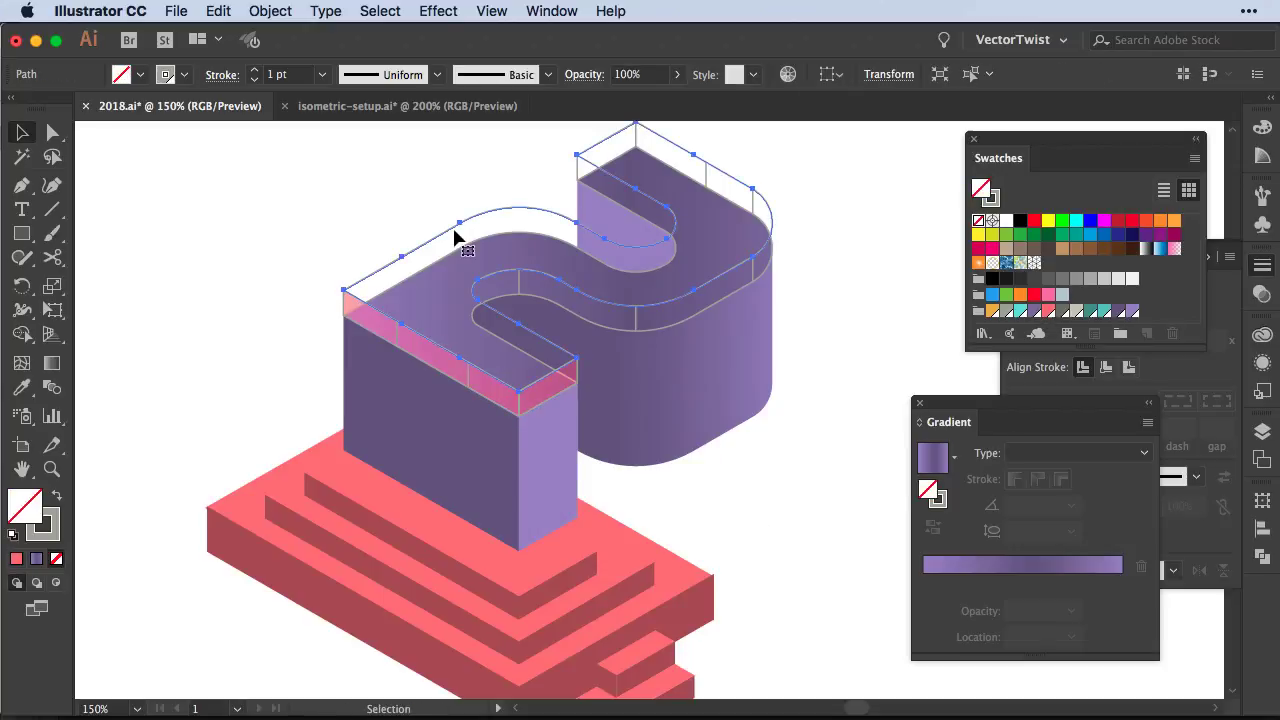
In Outline view, cut the outline path with Scissors at two intersections
key("ctrl+equal")
key("ctrl+equal")
key("ctrl+y")
key("c")
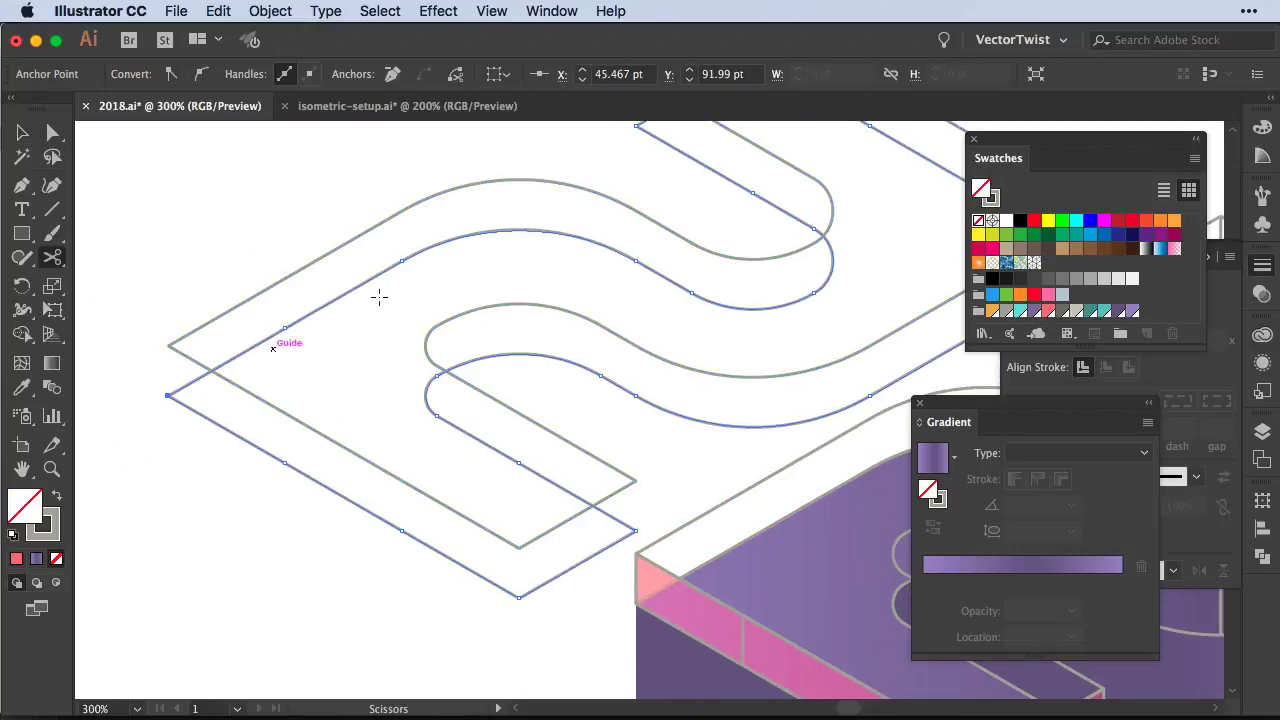
scroll(783, 368, "up", 2)
left_click(777, 368)
scroll(777, 368, "up", 2)
scroll(606, 206, "down", 5)
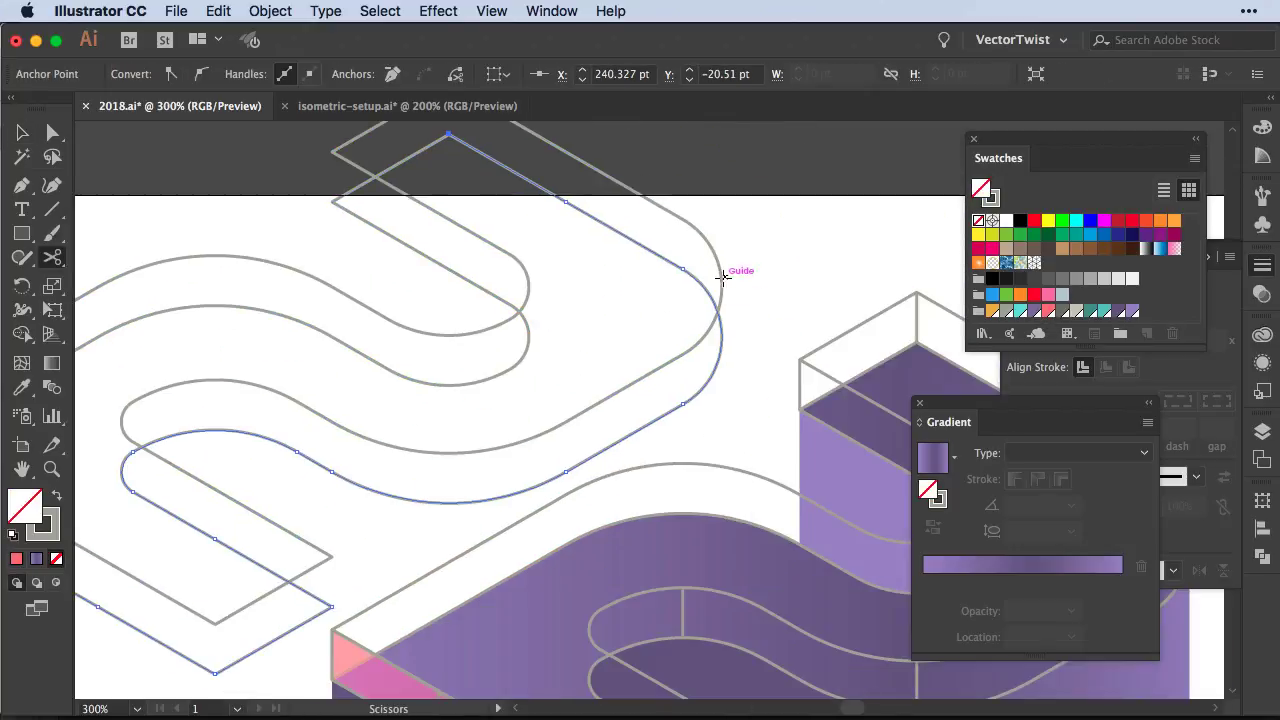
key("a")
left_click(505, 580)
Reshape the curved piece's cut ends by moving anchors, then zoom back to 150%
scroll(505, 580, "right", 2)
left_click_drag(450, 540, 560, 440)
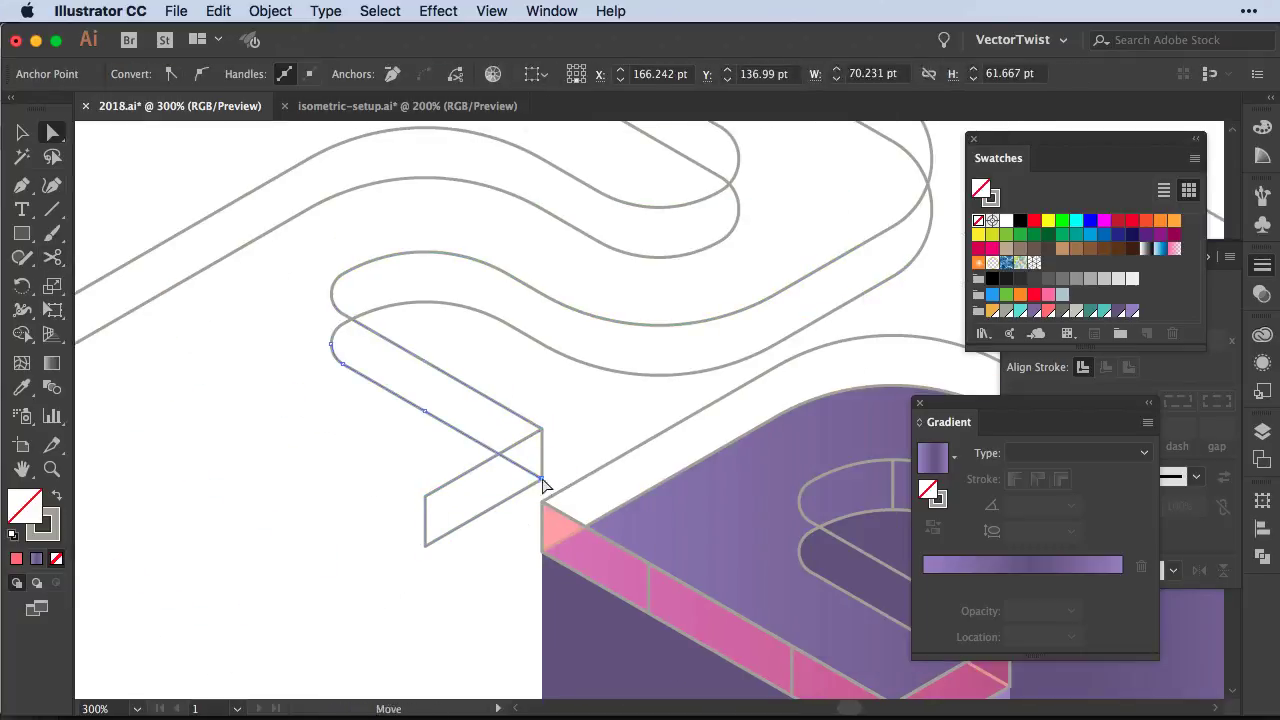
scroll(333, 350, "right", 3)
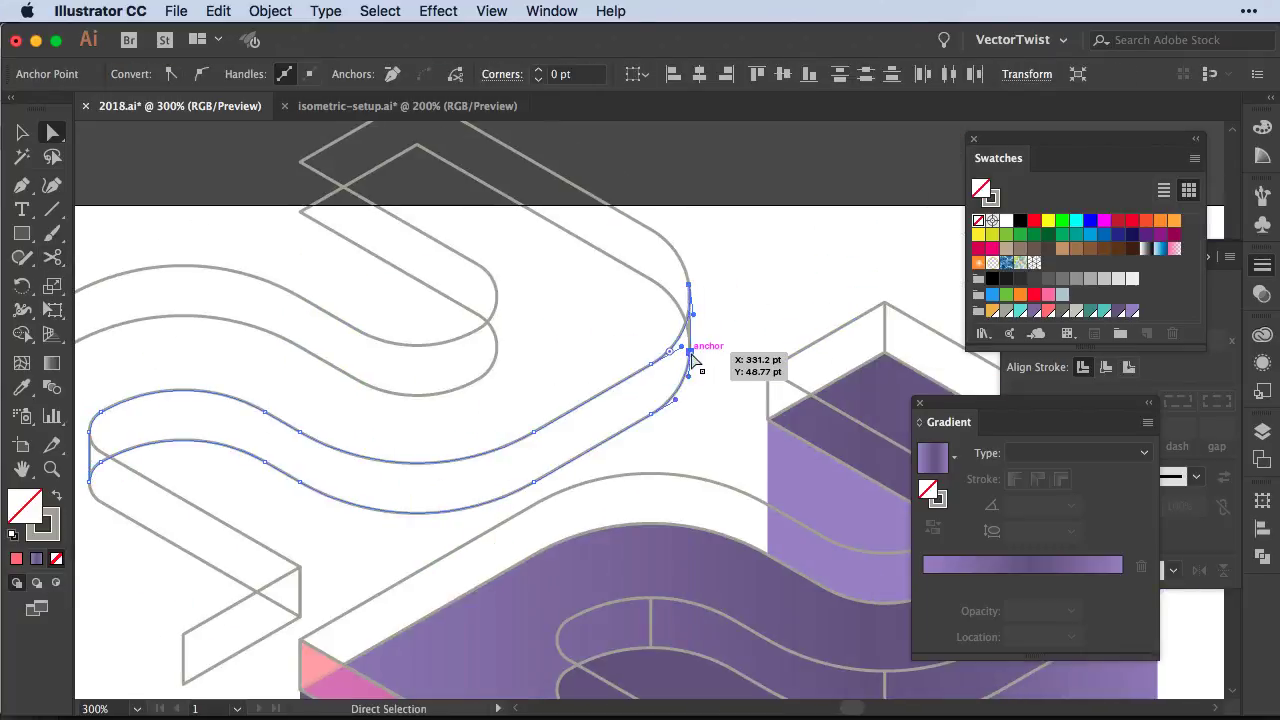
left_click_drag(694, 357, 694, 363)
scroll(694, 363, "up", 2)
left_click_drag(500, 249, 533, 345)
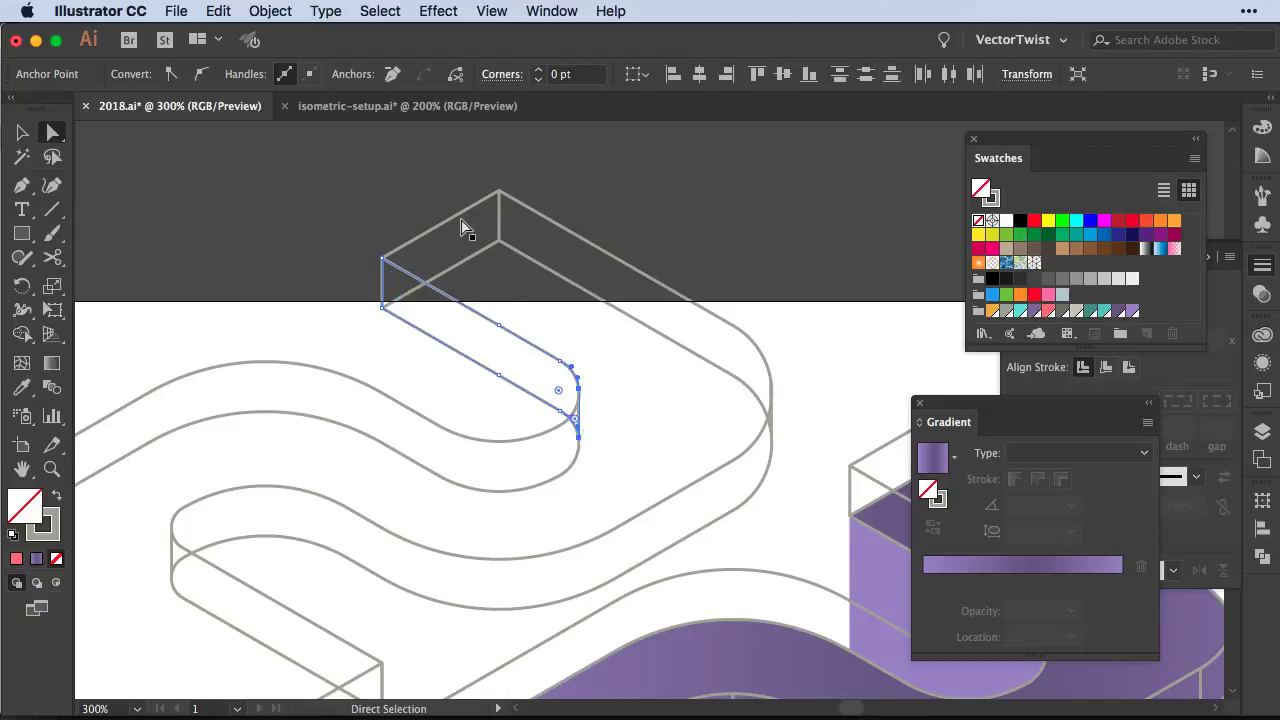
left_click_drag(466, 220, 590, 440)
scroll(586, 443, "down", 3)
scroll(586, 443, "left", 5)
key("ctrl+minus")
key("ctrl+minus")
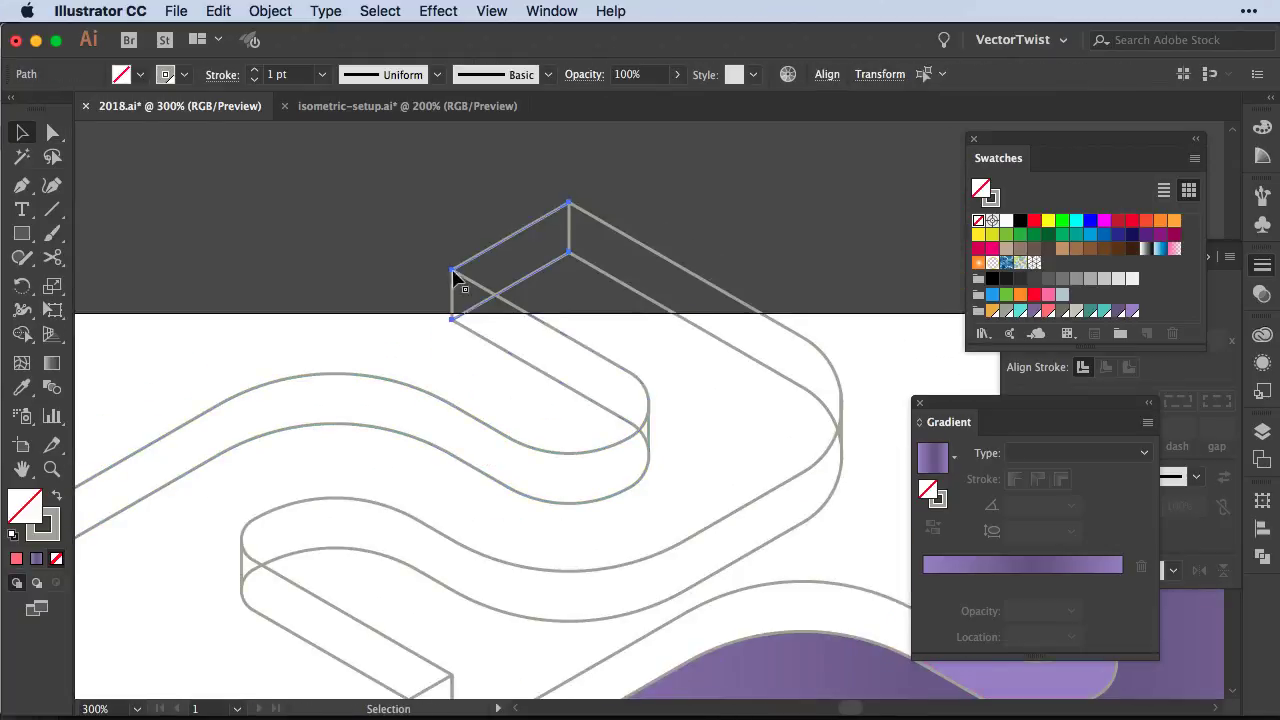
left_click(576, 208)
scroll(575, 288, "up", 4)
scroll(575, 288, "left", 2)
Eyedropper the pink glass style onto two ribbon pieces and move one onto the S's right curve
left_click(575, 288)
scroll(575, 288, "down", 5)
scroll(575, 288, "right", 4)
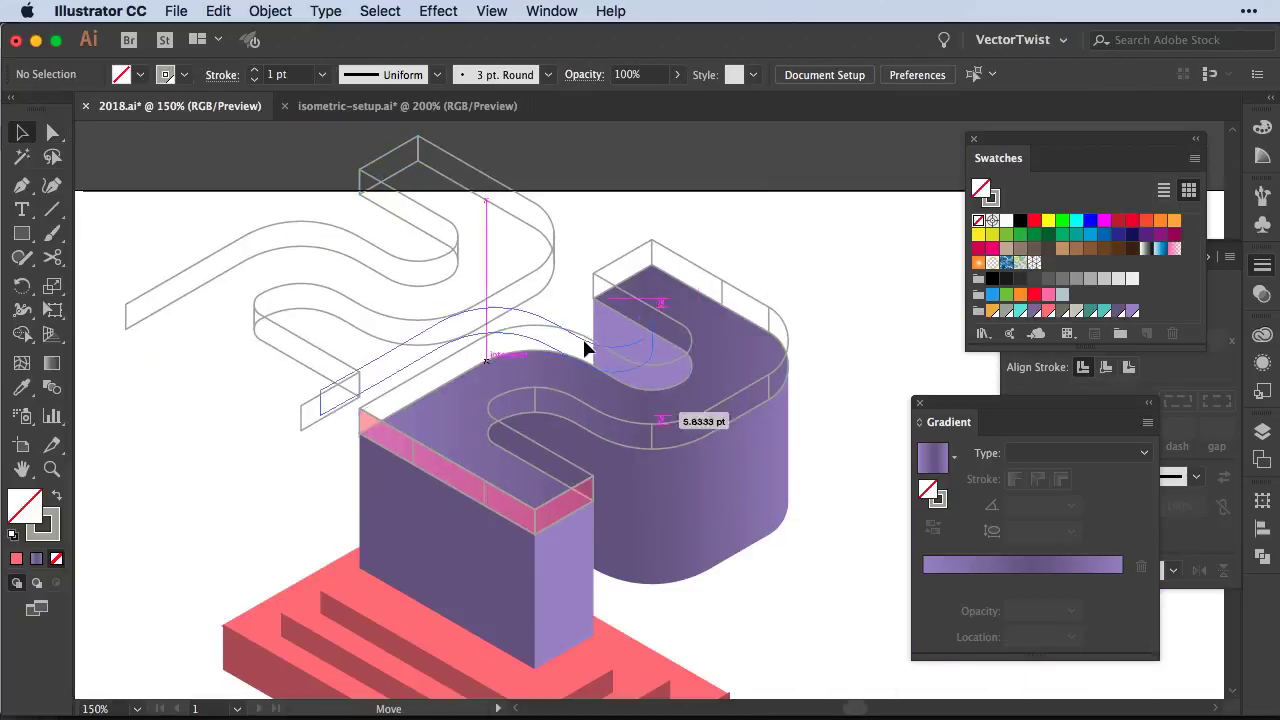
left_click(629, 360)
key("i")
left_click(567, 500)
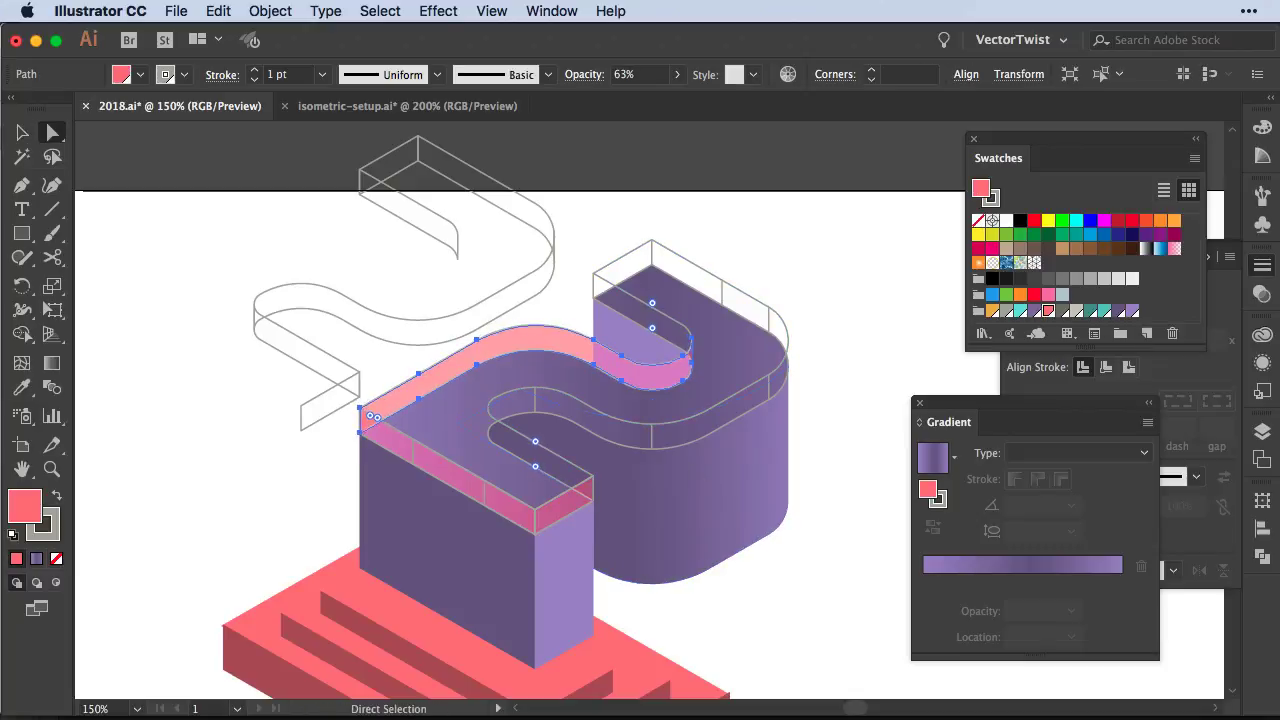
left_click_drag(443, 214, 671, 329)
left_click(600, 184)
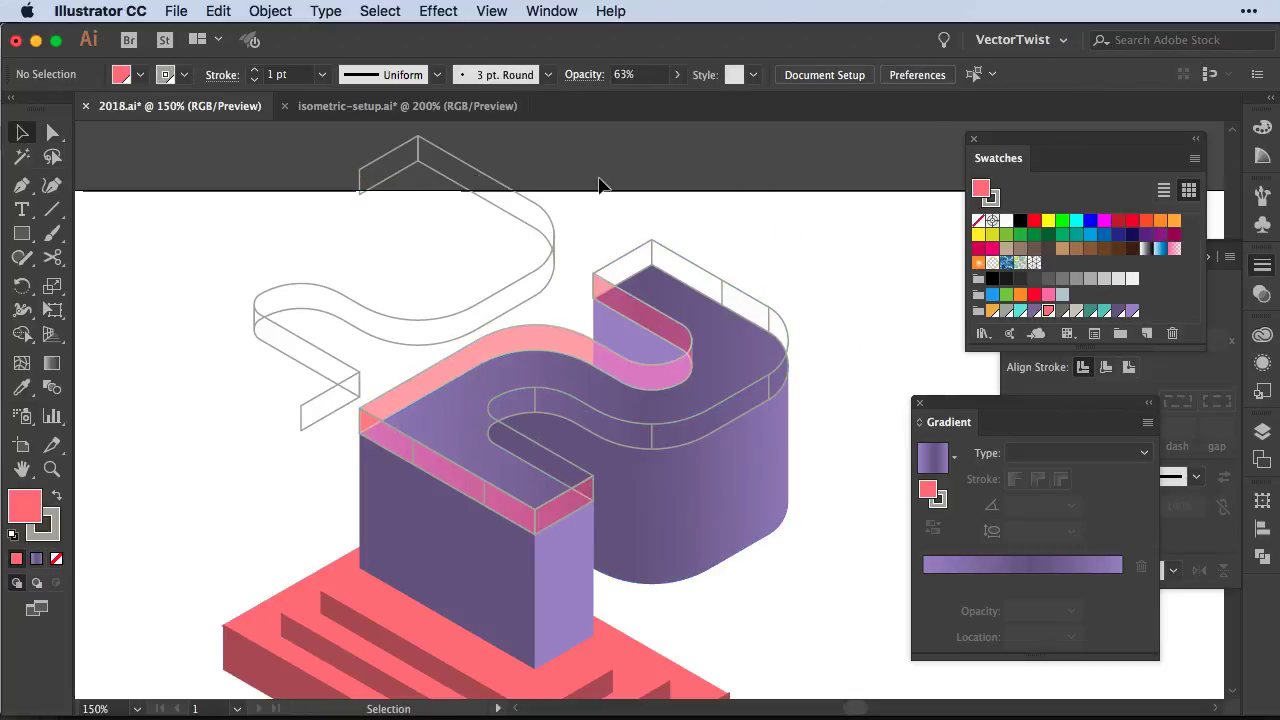
Make the top-left ribbon pink glass, then fit a wall face onto the S's top edge and align its corner
left_click(334, 363)
key("i")
left_click(375, 415)
left_click(737, 283)
key("ctrl+plus")
key("ctrl+plus")
key("ctrl+plus")
mouse_move(668, 411)
left_mouse_down()
mouse_move(668, 422)
mouse_move(528, 294)
left_mouse_up()
key("a")
scroll(357, 357, "down", 5)
left_click_drag(734, 420, 760, 350)
Move another pink glass wall face into place along the S's top rim
left_click(849, 280)
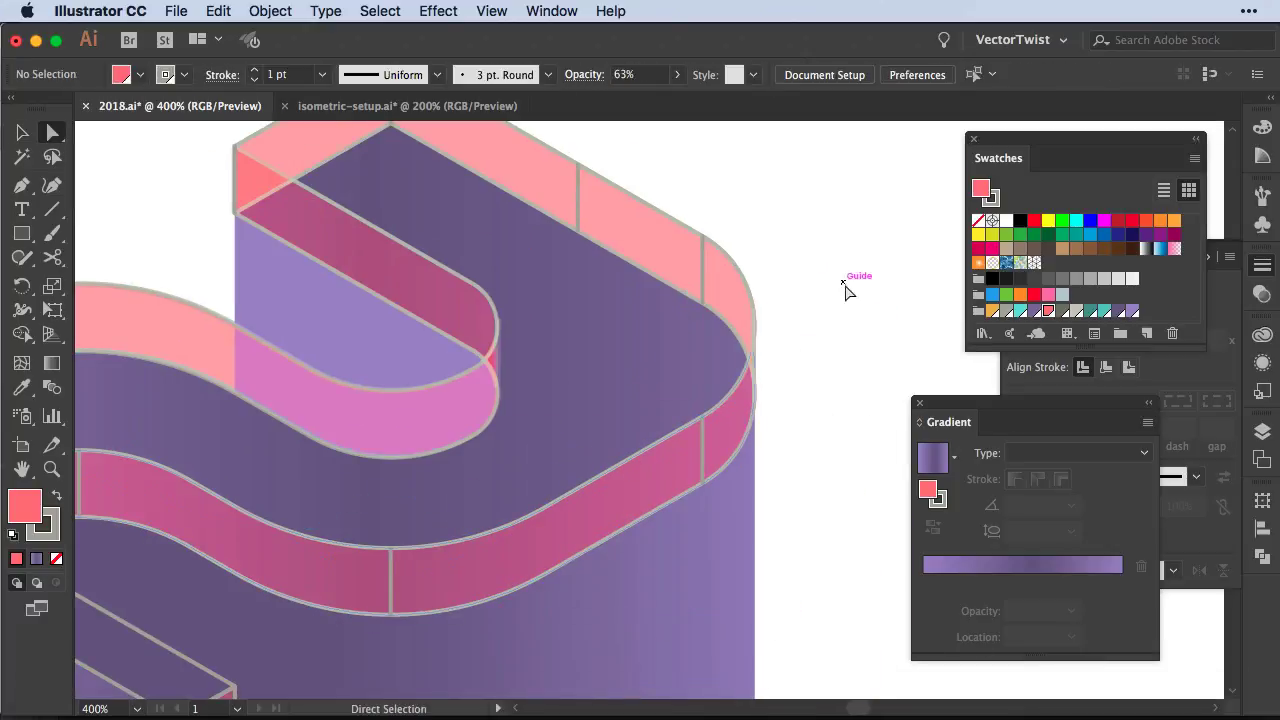
key("v")
left_click(642, 235)
scroll(642, 235, "up", 5)
scroll(517, 366, "right", 5)
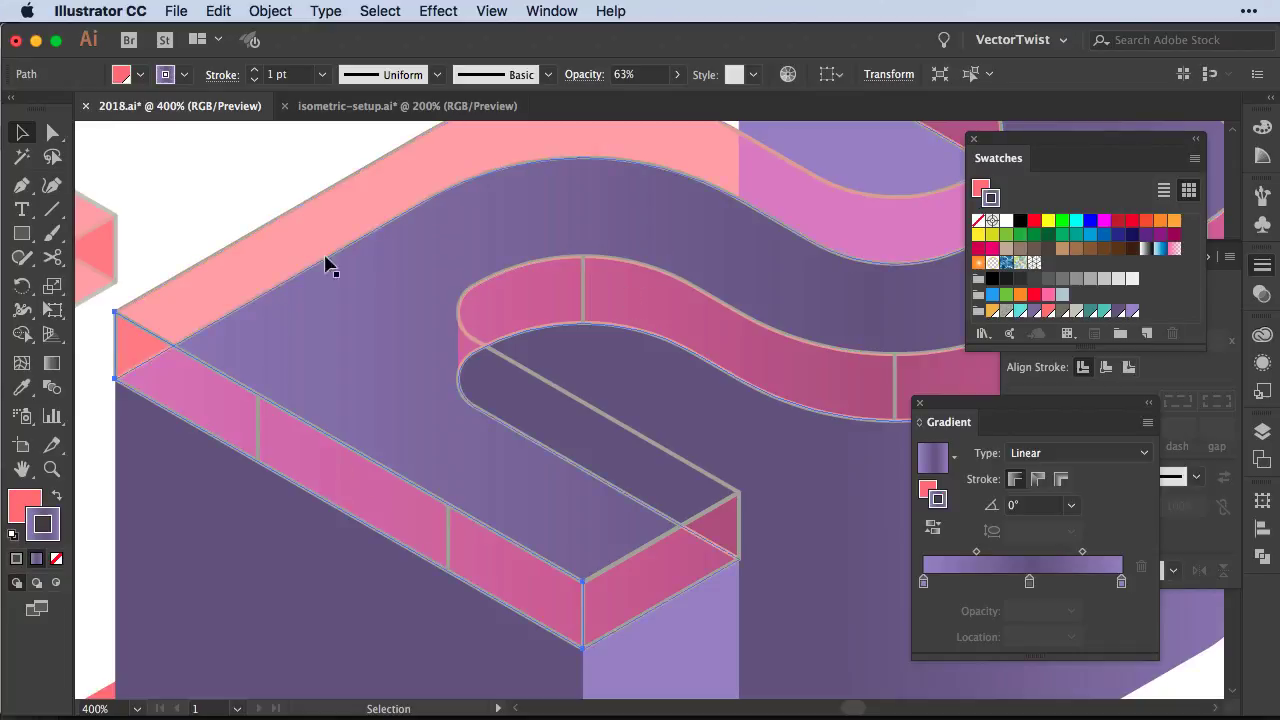
left_click_drag(323, 263, 800, 455)
key("super+minus")
key("super+minus")
key("super+minus")
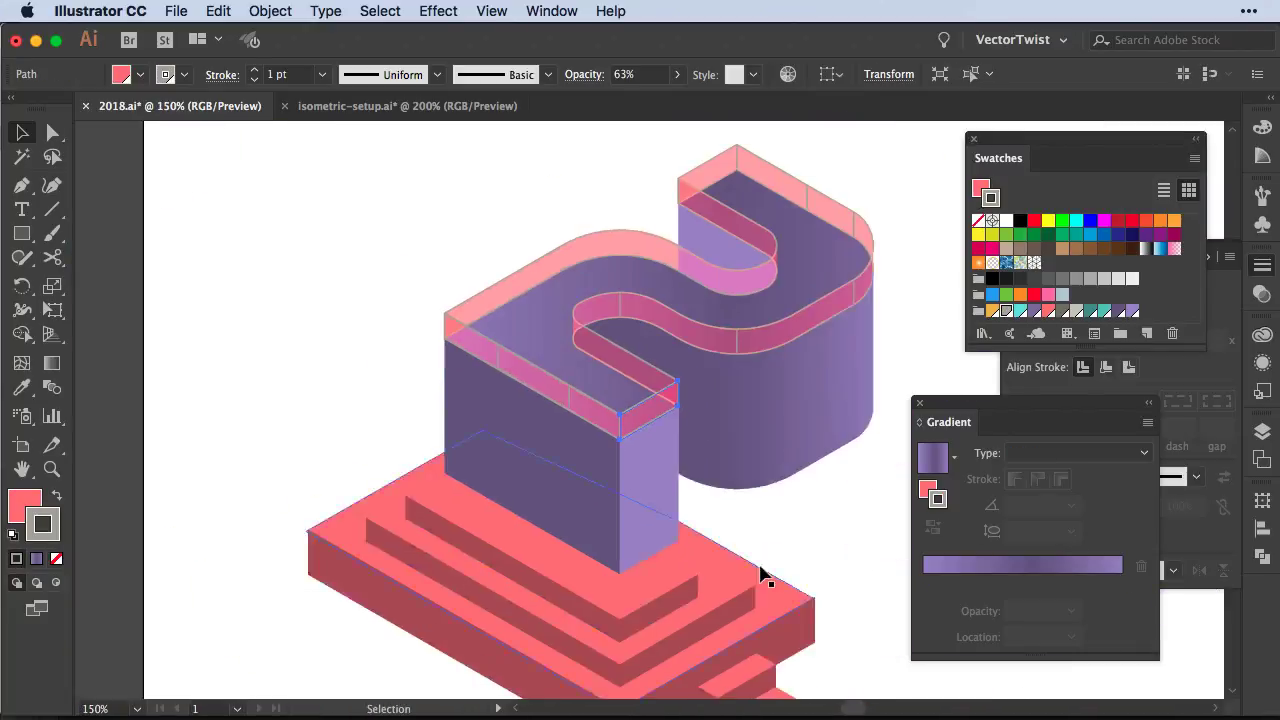
Offset the S's top by 10 pt, give the ledge a light outline, and place it behind the glass walls
left_click(270, 11)
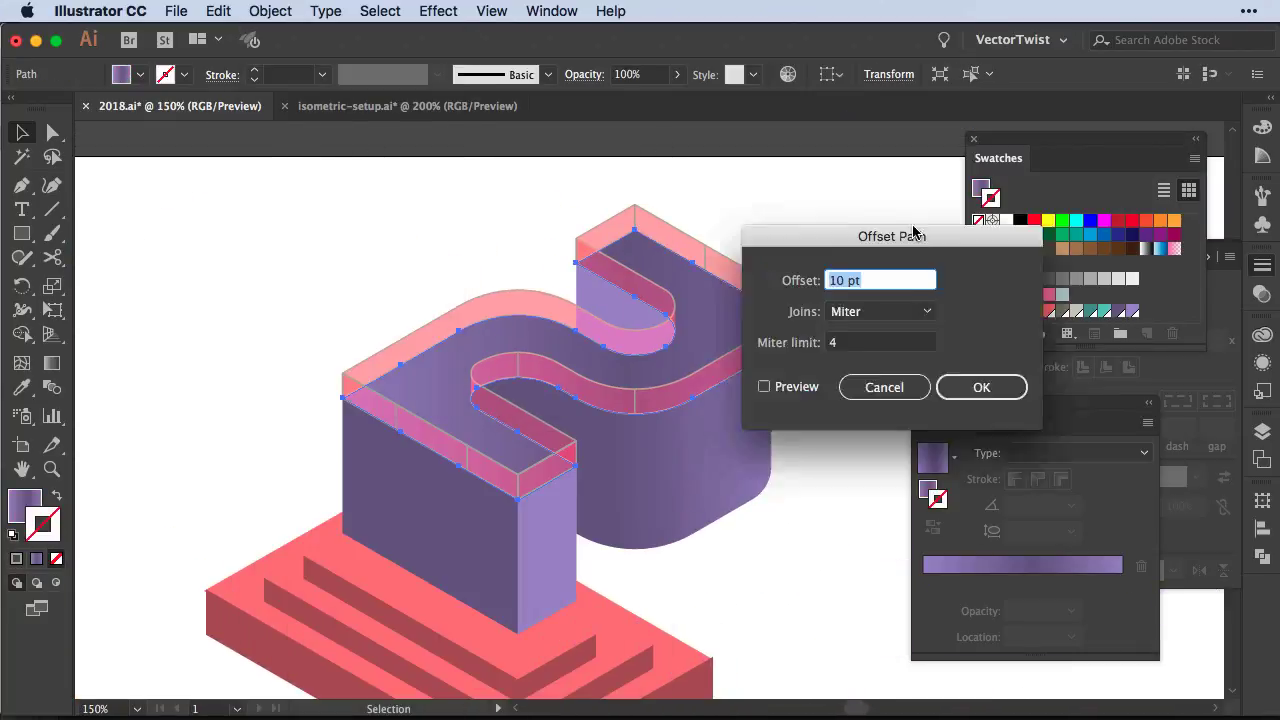
key("Return")
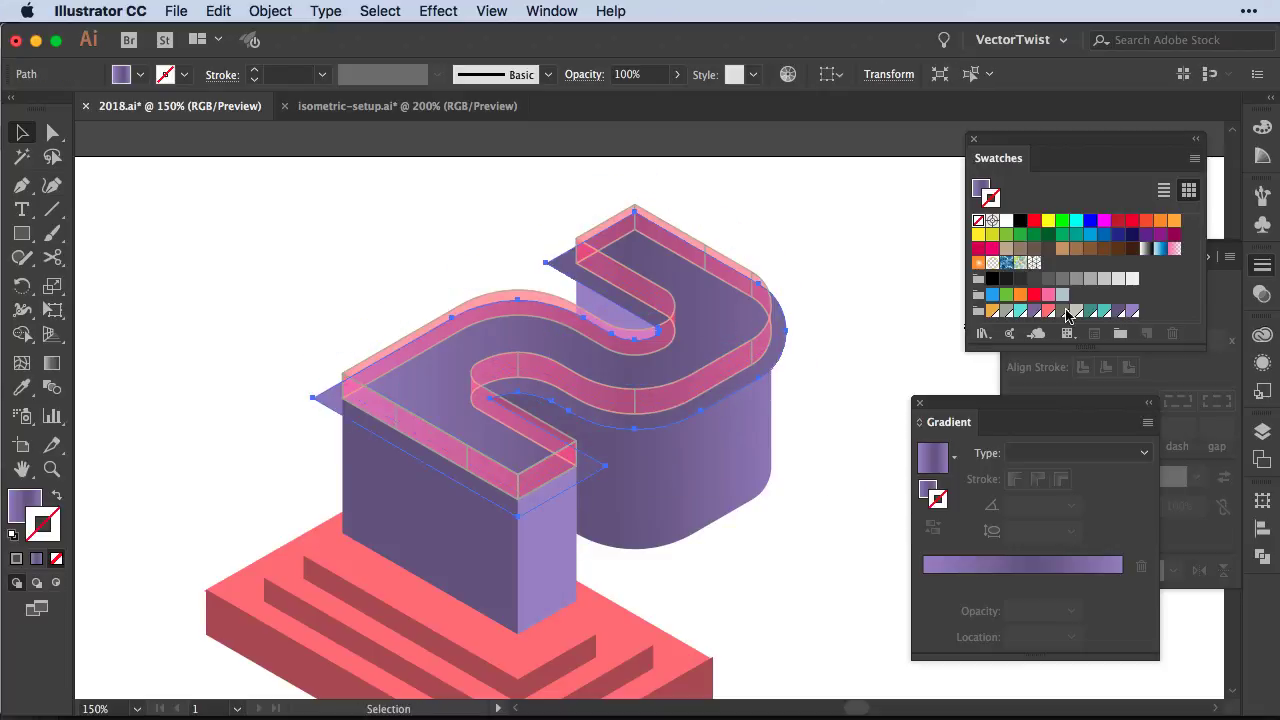
left_click(1067, 312)
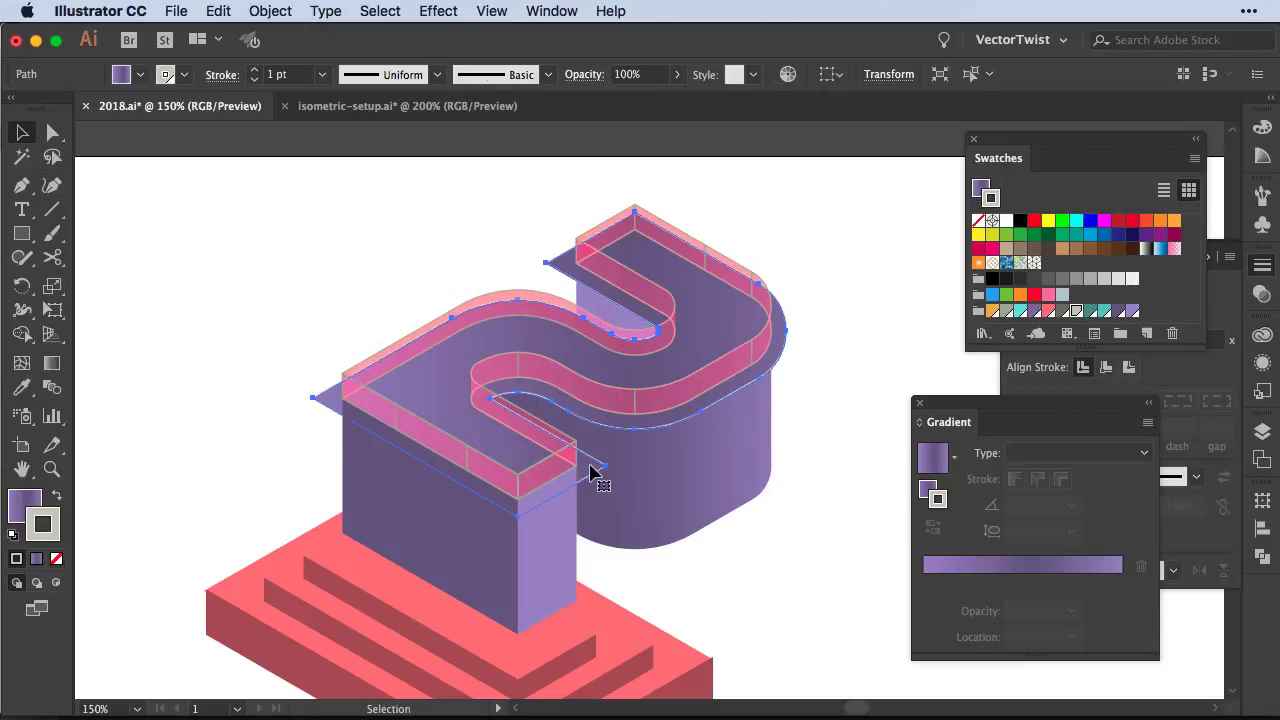
key("super+shift+a")
left_click(549, 266)
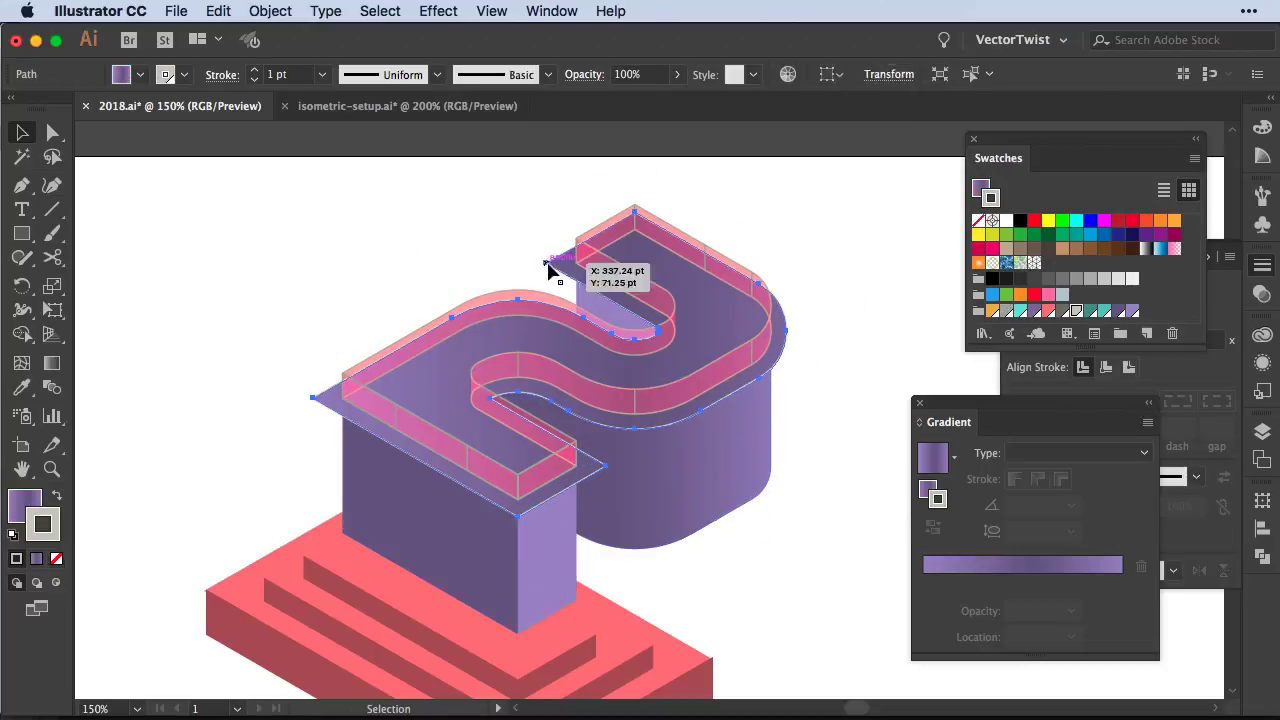
key("a")
left_click(799, 280)
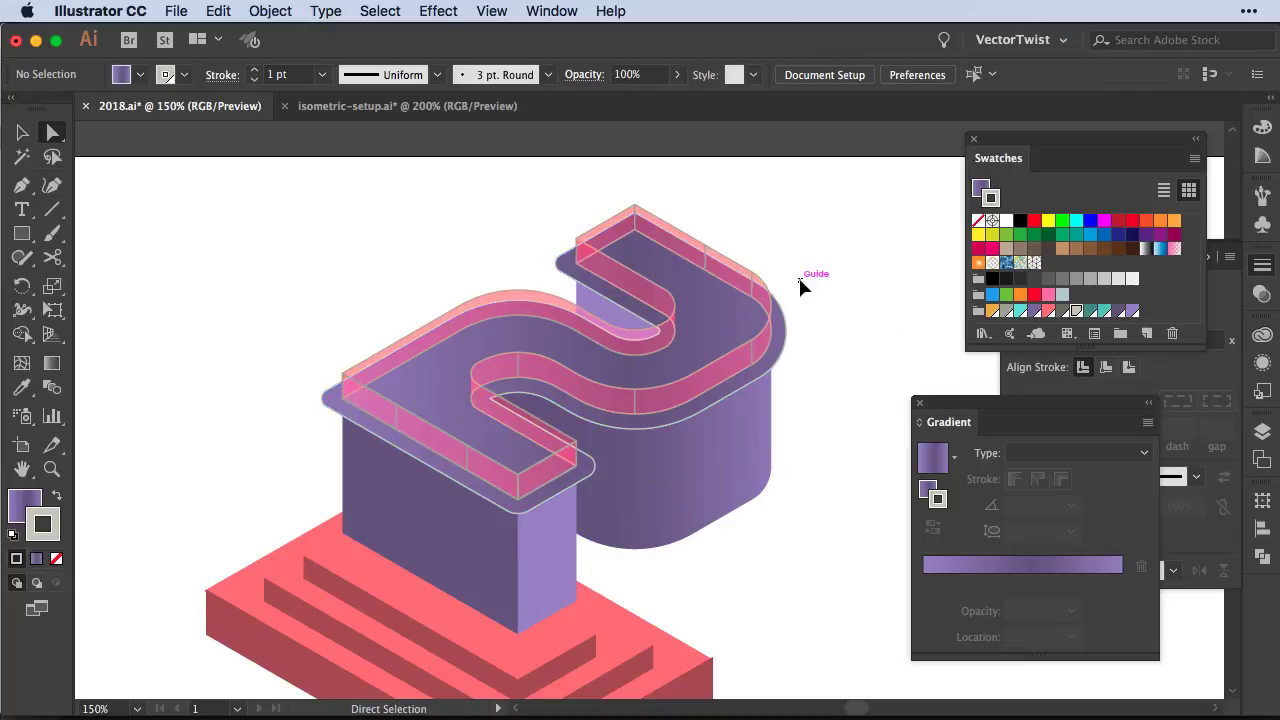
key("g")
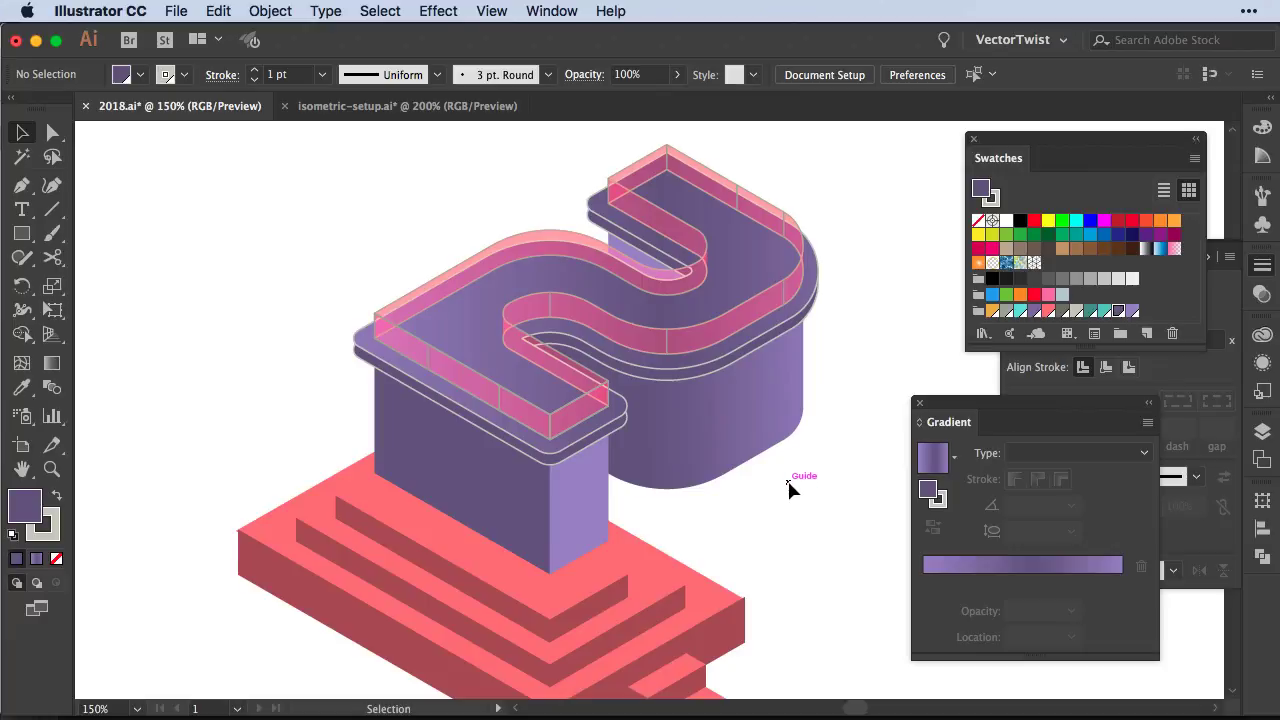
Recolour the top red step a lighter pink and reshape it by moving its anchors along the grid
key("a")
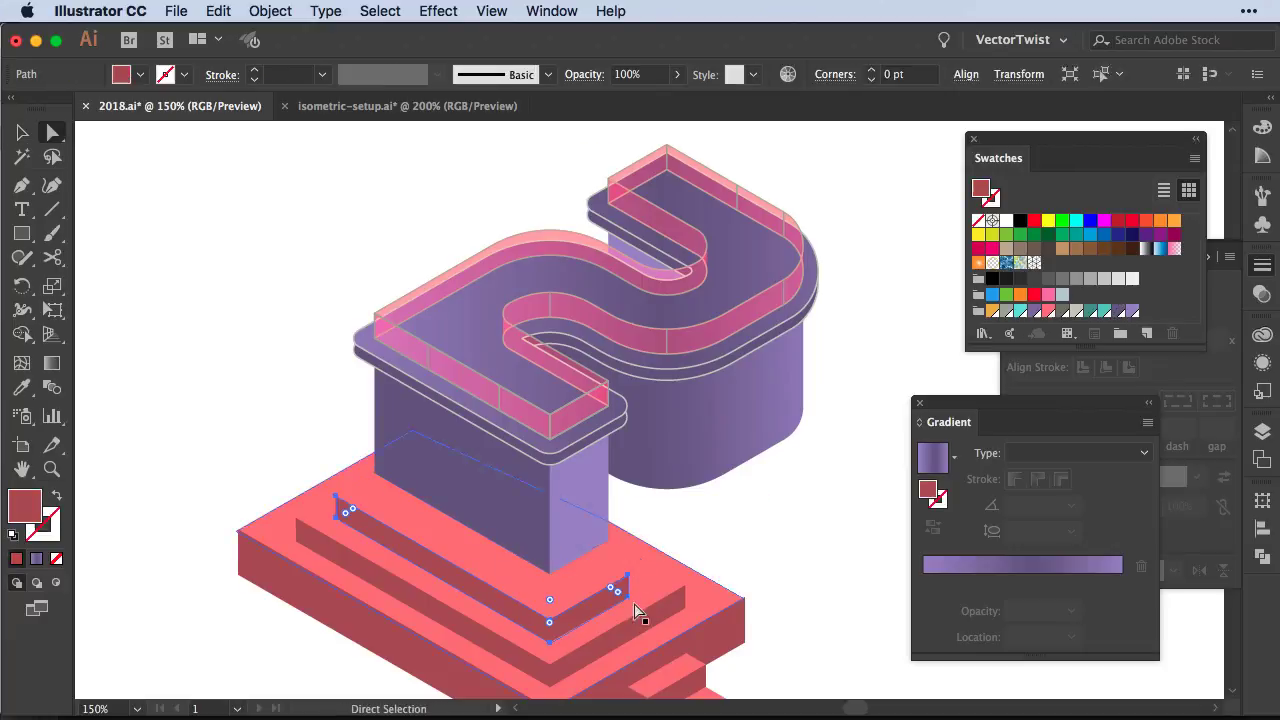
left_click_drag(627, 580, 695, 362)
key("ctrl+equal")
key("ctrl+equal")
key("ctrl+equal")
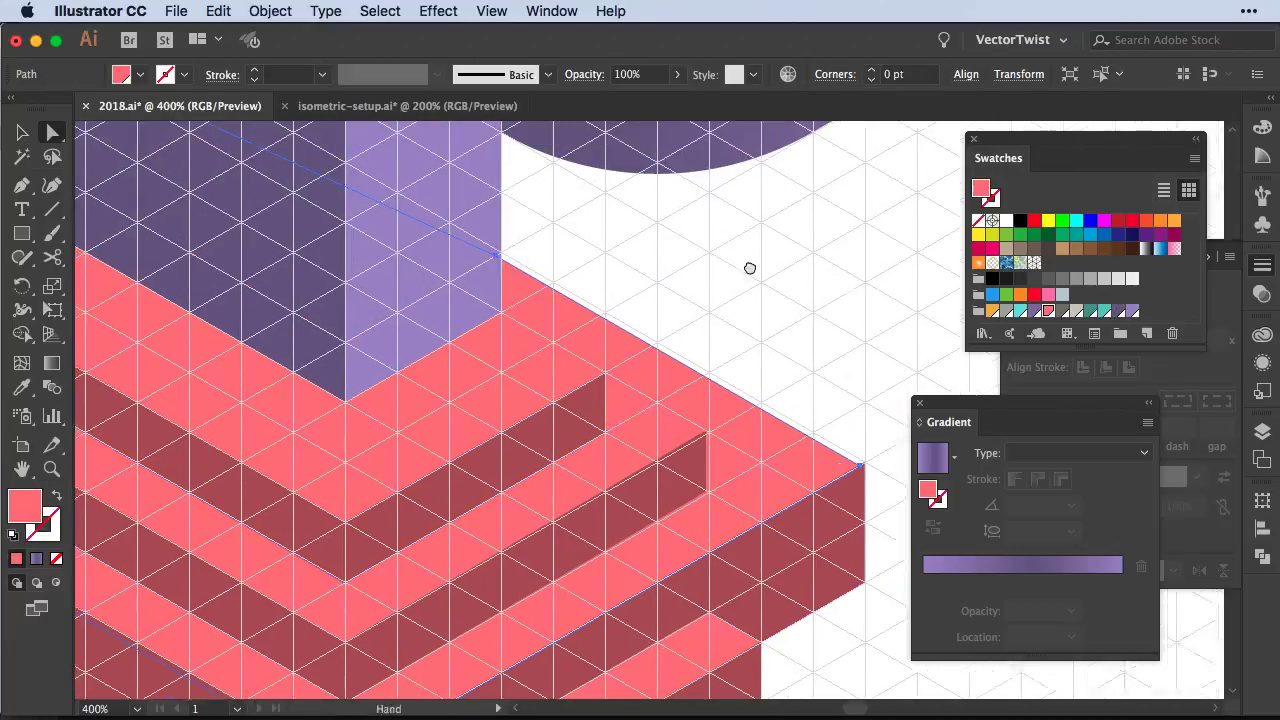
double_click(24, 505)
mouse_move(677, 143)
left_mouse_down()
mouse_move(666, 249)
mouse_move(757, 383)
left_mouse_up()
key("Return")
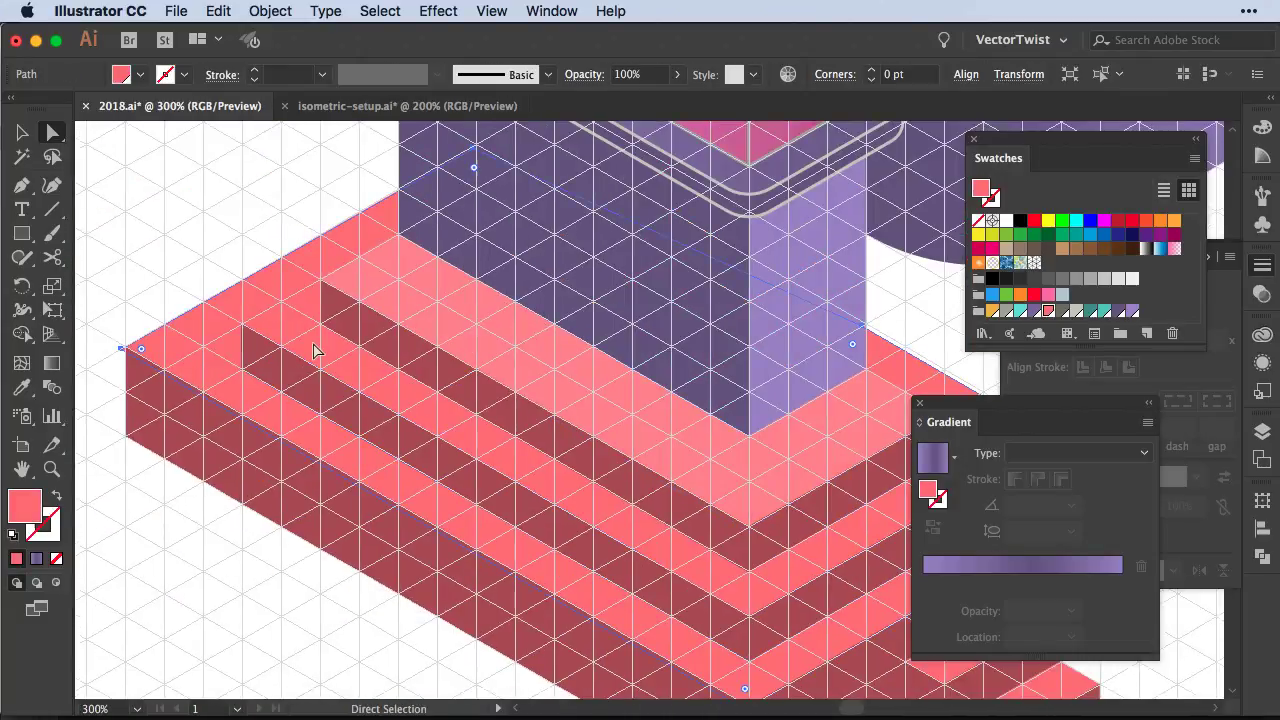
left_click_drag(323, 334, 751, 623)
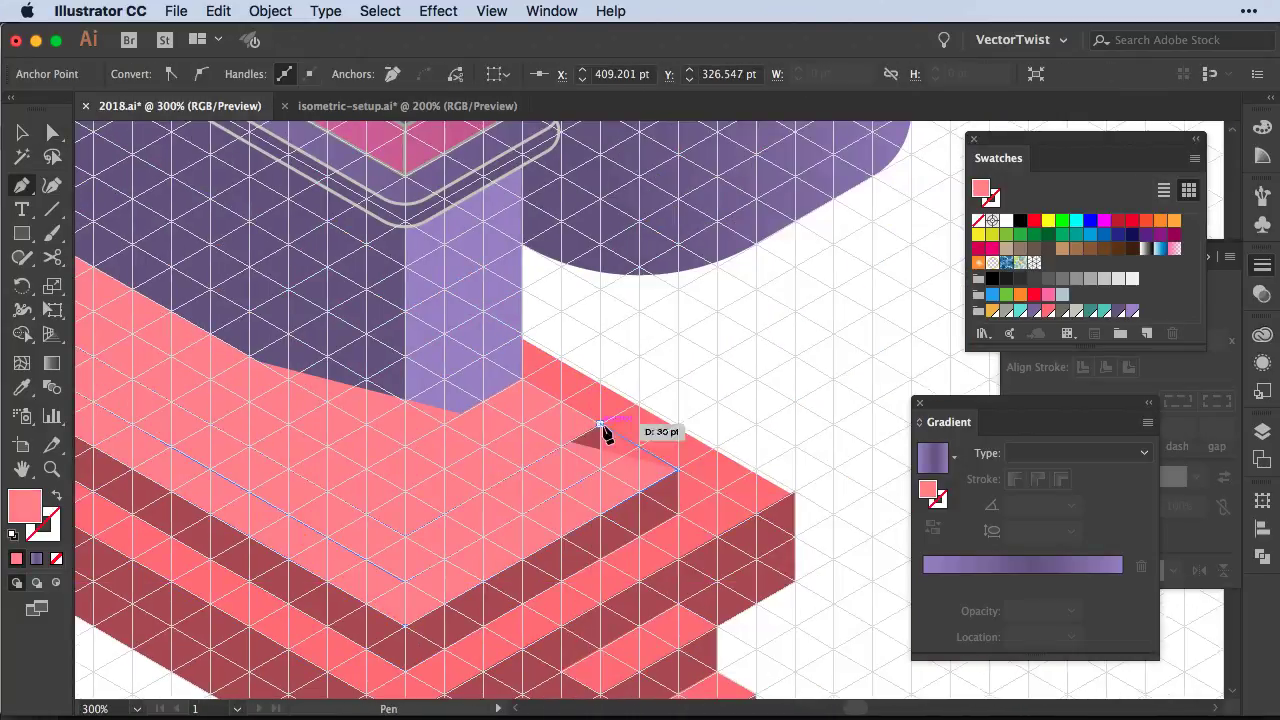
left_click_drag(600, 434, 633, 603)
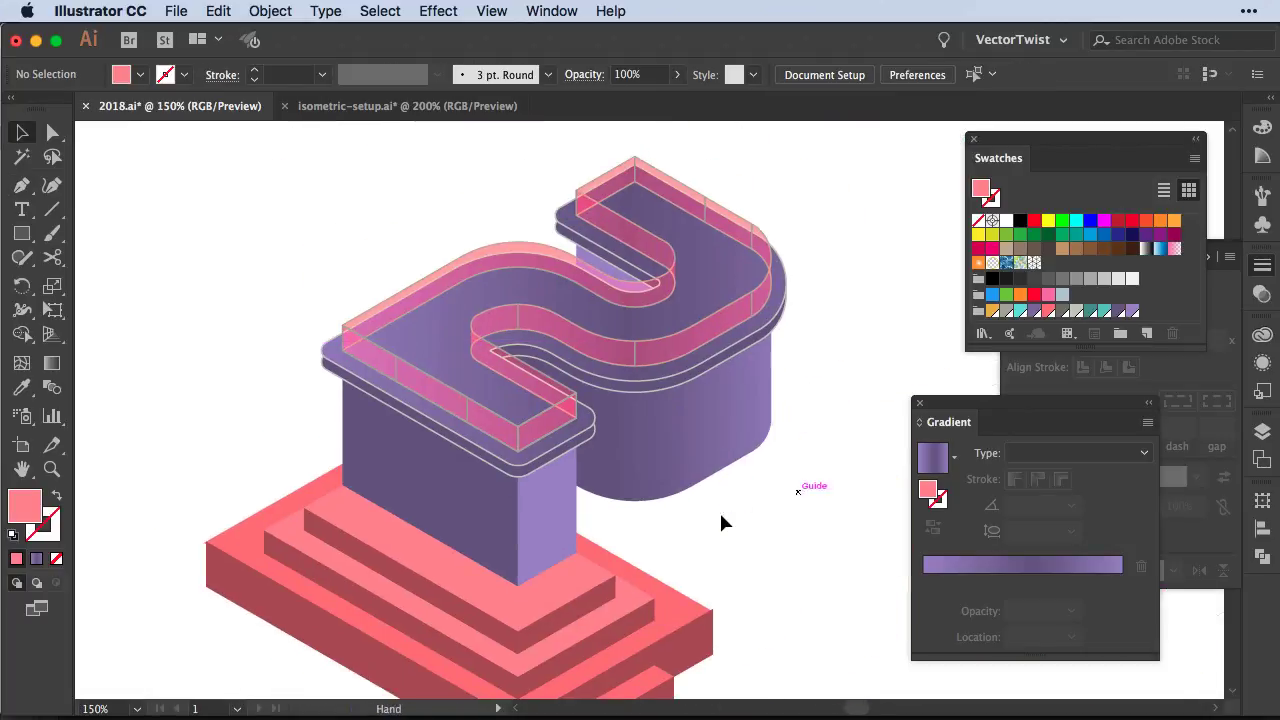
Stretch the purple rear column's bottom down past the steps
left_click(686, 477)
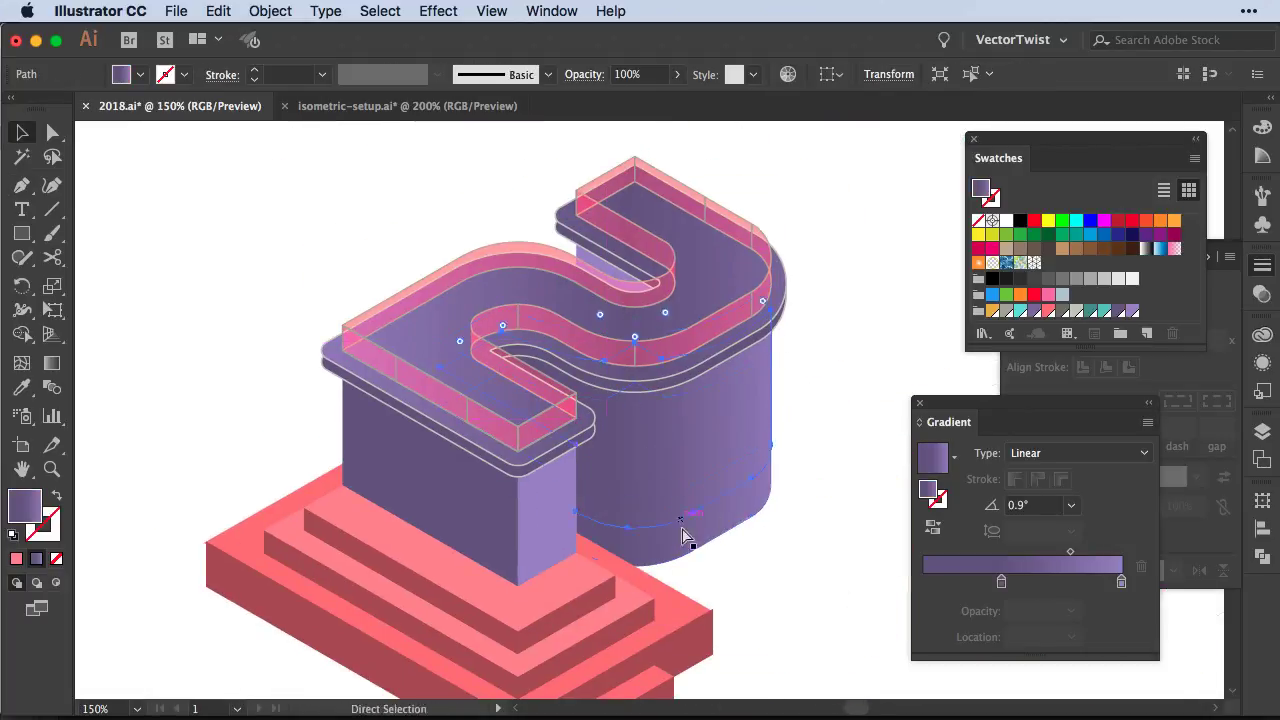
left_click_drag(689, 414, 720, 506)
key("super+minus")
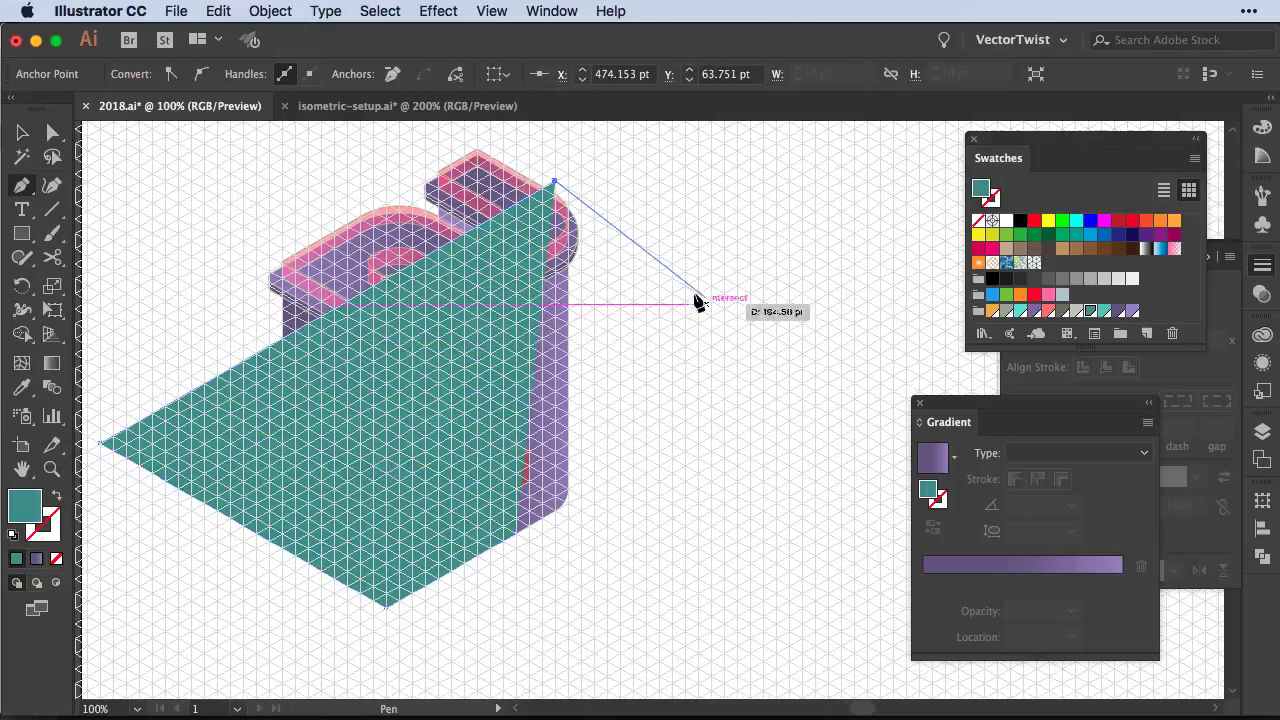
Draw the teal base with the Pen tool, placing five corners to form the notched right edge
left_click(672, 263)
left_click(610, 298)
left_click(660, 330)
left_click(607, 360)
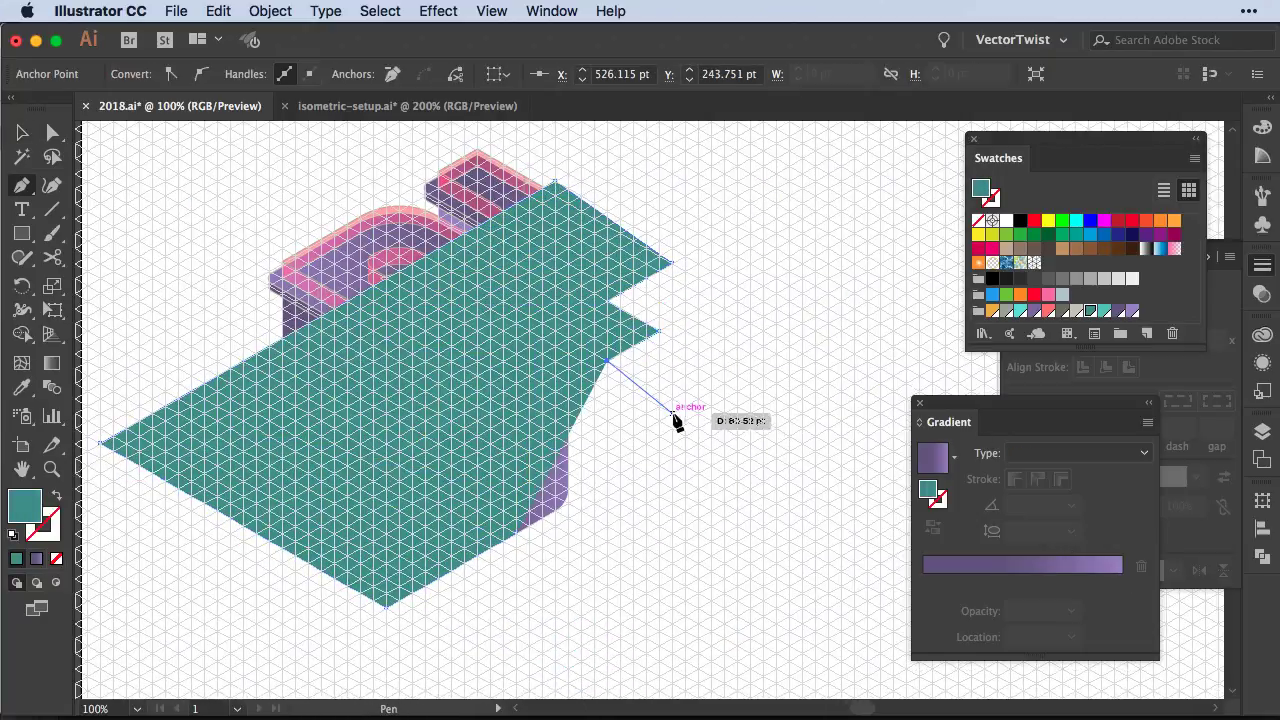
left_click(697, 428)
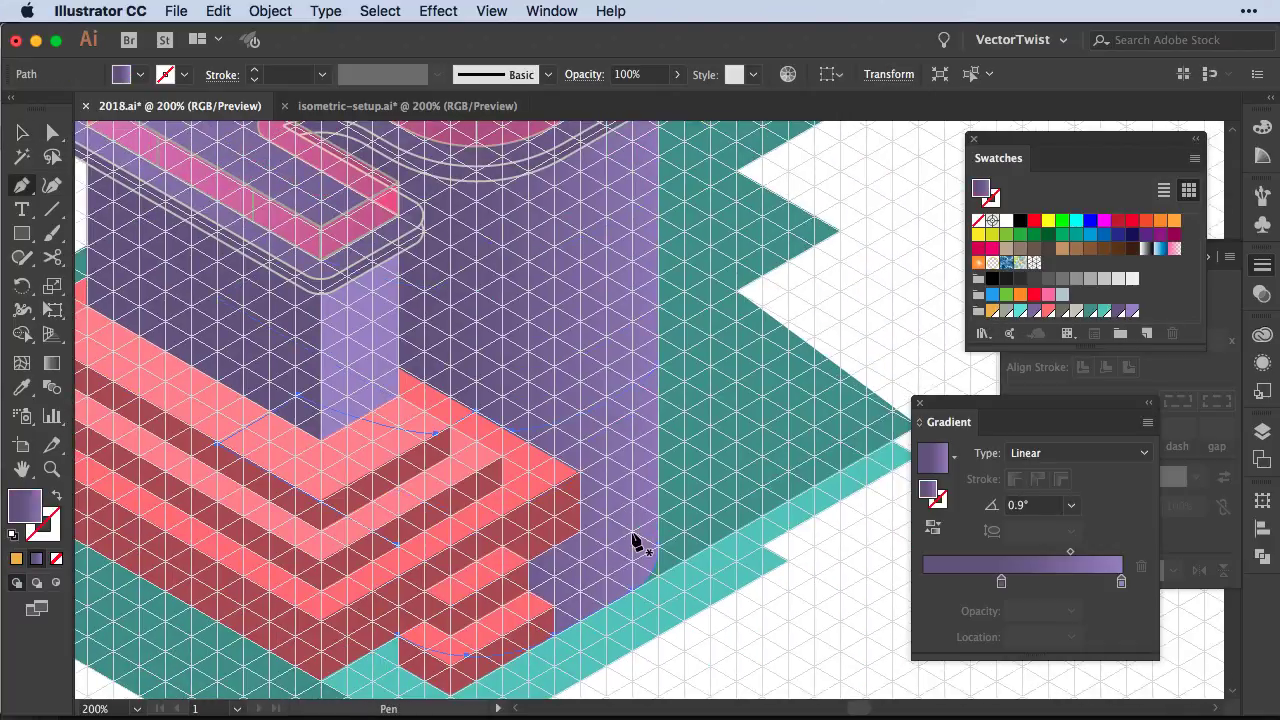
Select the four orange side-face windows and the lowest window's bottom corner point
left_click_drag(555, 522, 560, 585)
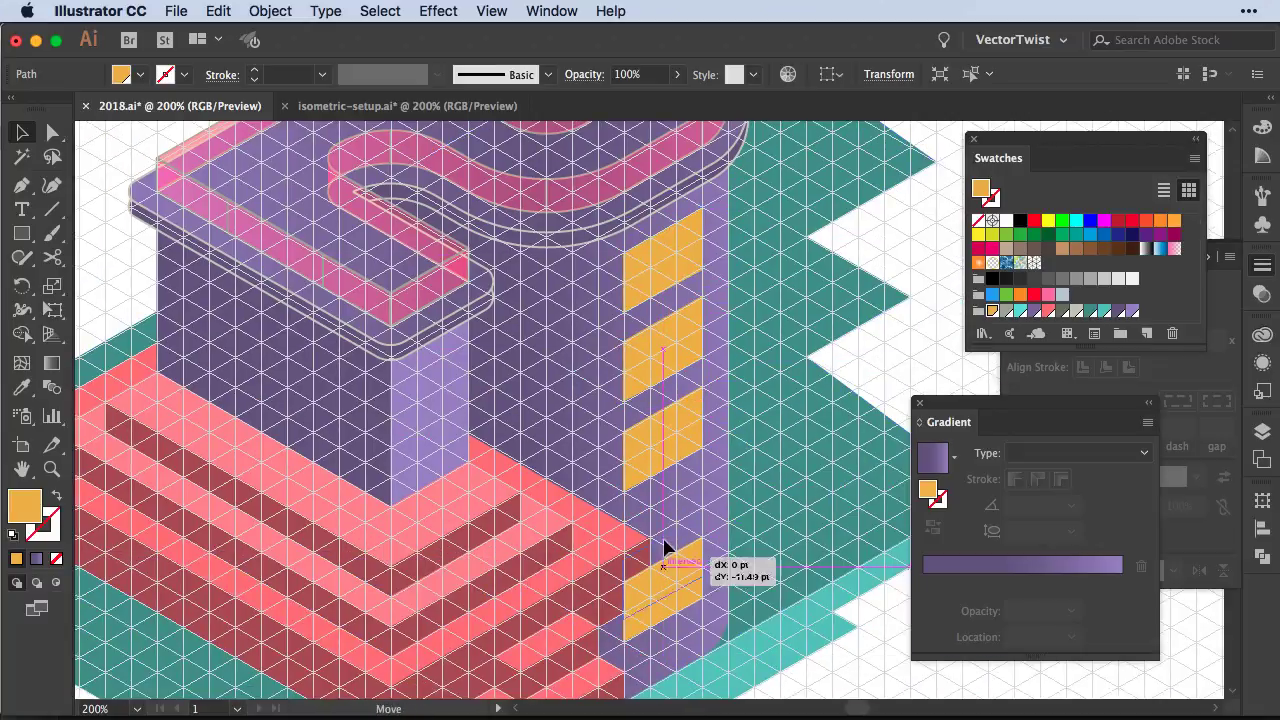
left_click_drag(663, 549, 678, 270)
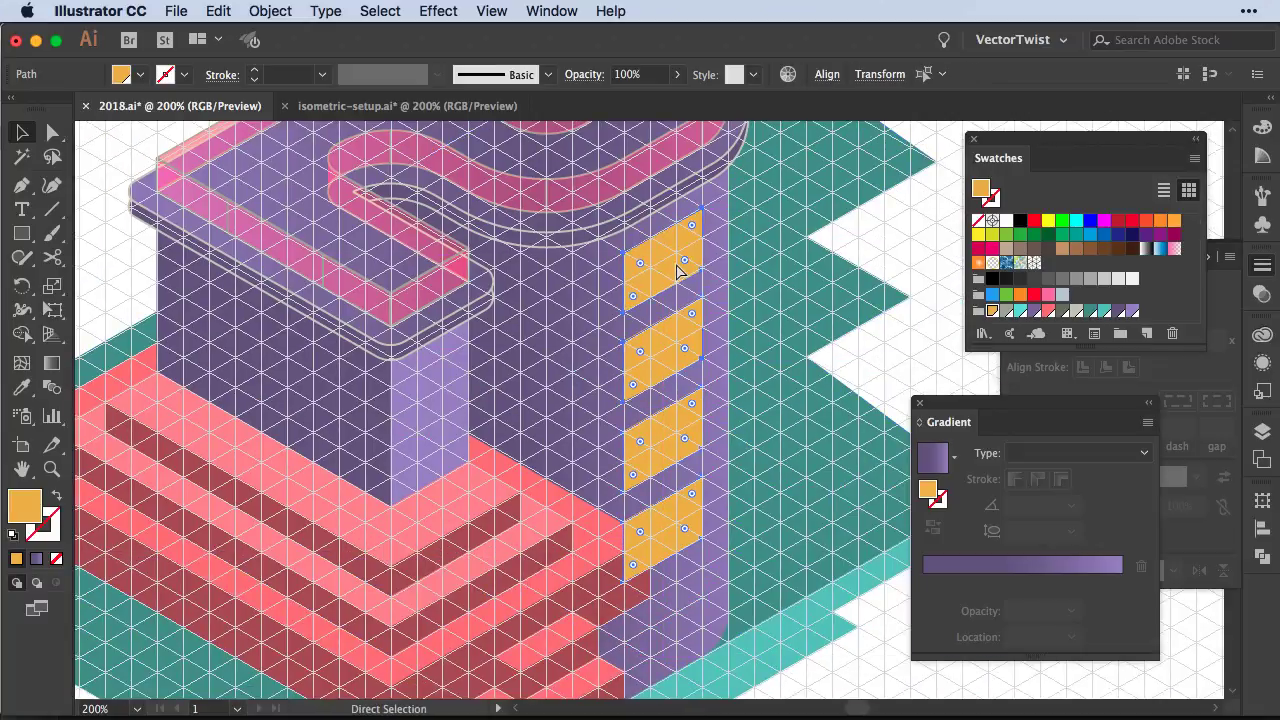
left_click(590, 545)
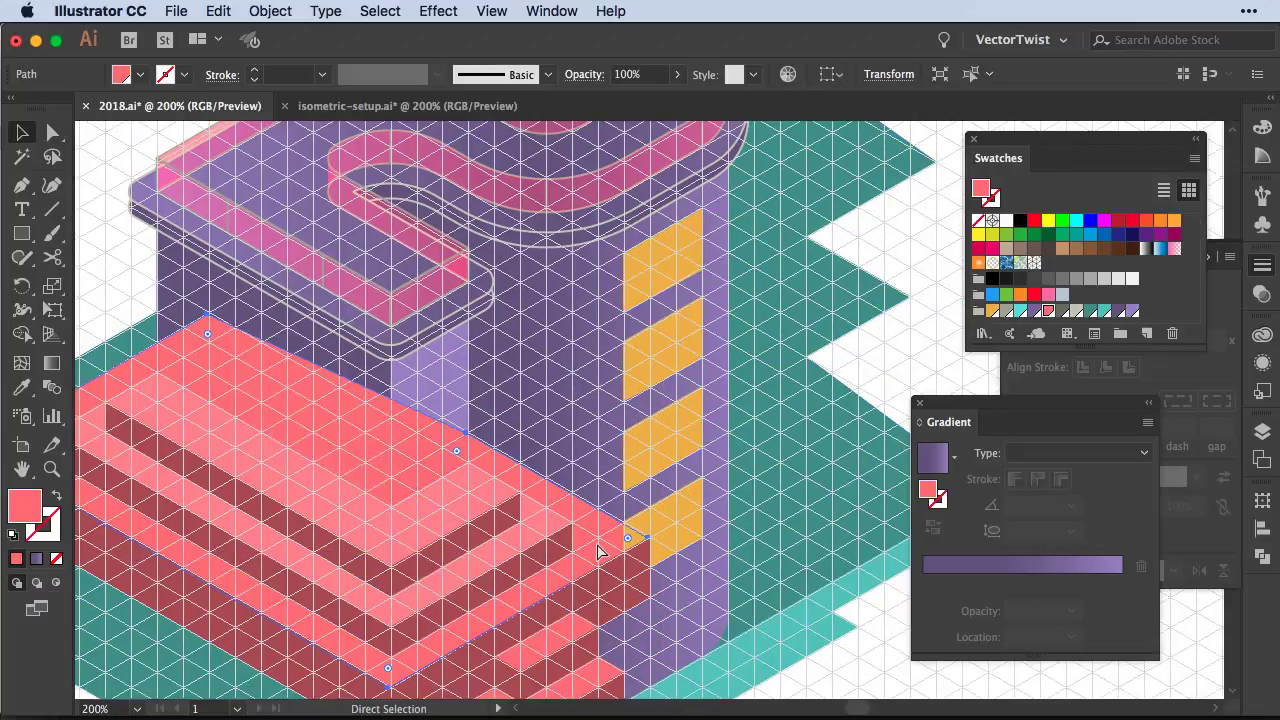
left_click(648, 539)
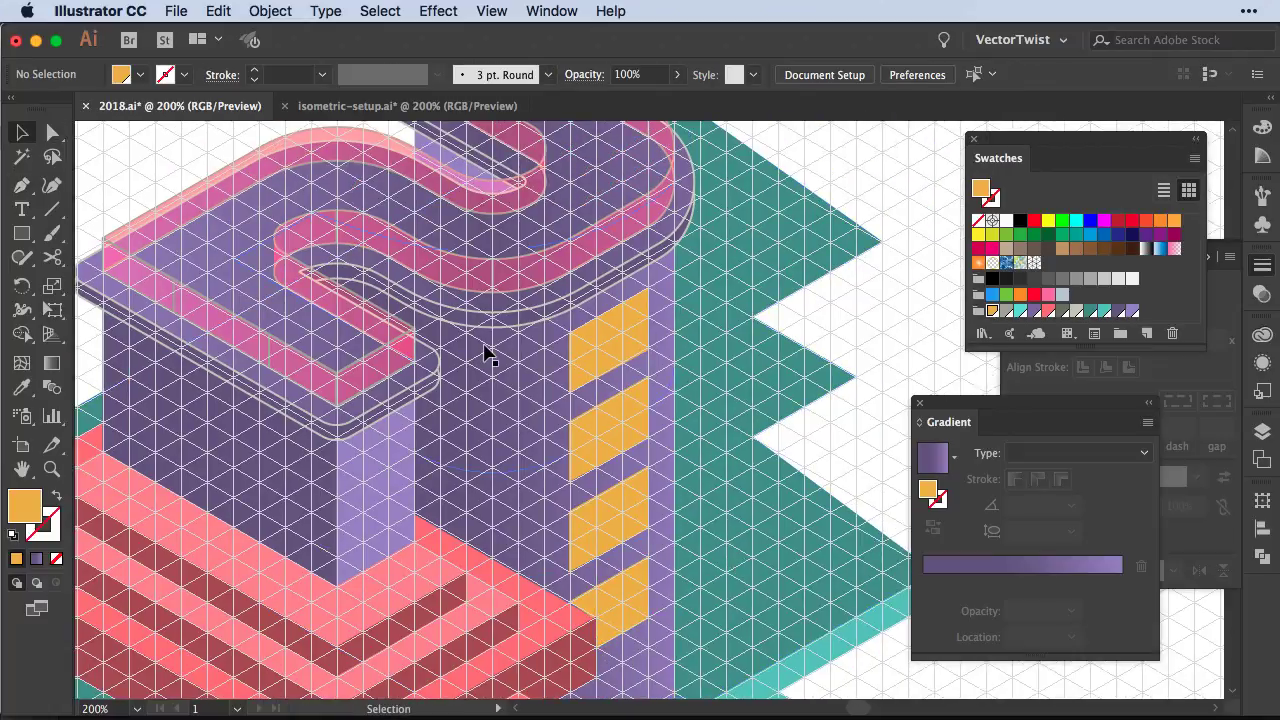
Draw a new orange window on the tower's front face and stretch its corner down to the pink steps
left_click(544, 348)
left_click(440, 408)
left_click(548, 408)
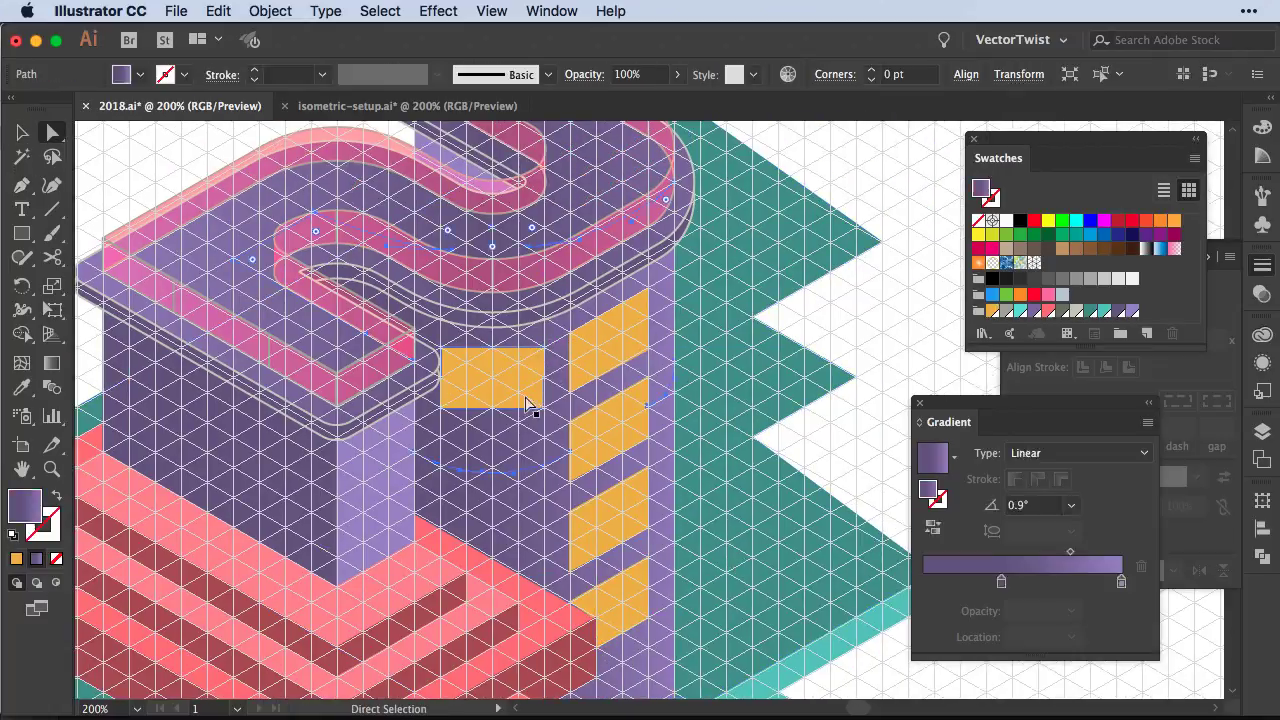
key("a")
key("ctrl+plus")
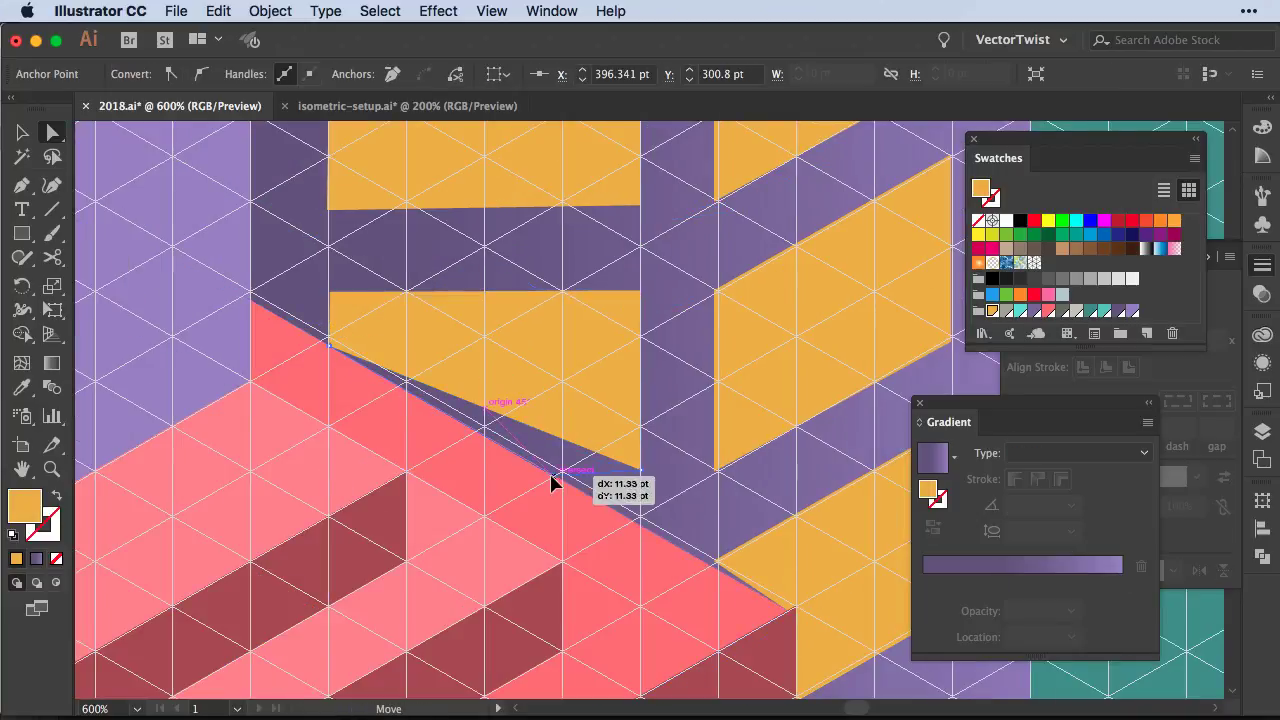
left_click_drag(551, 483, 586, 471)
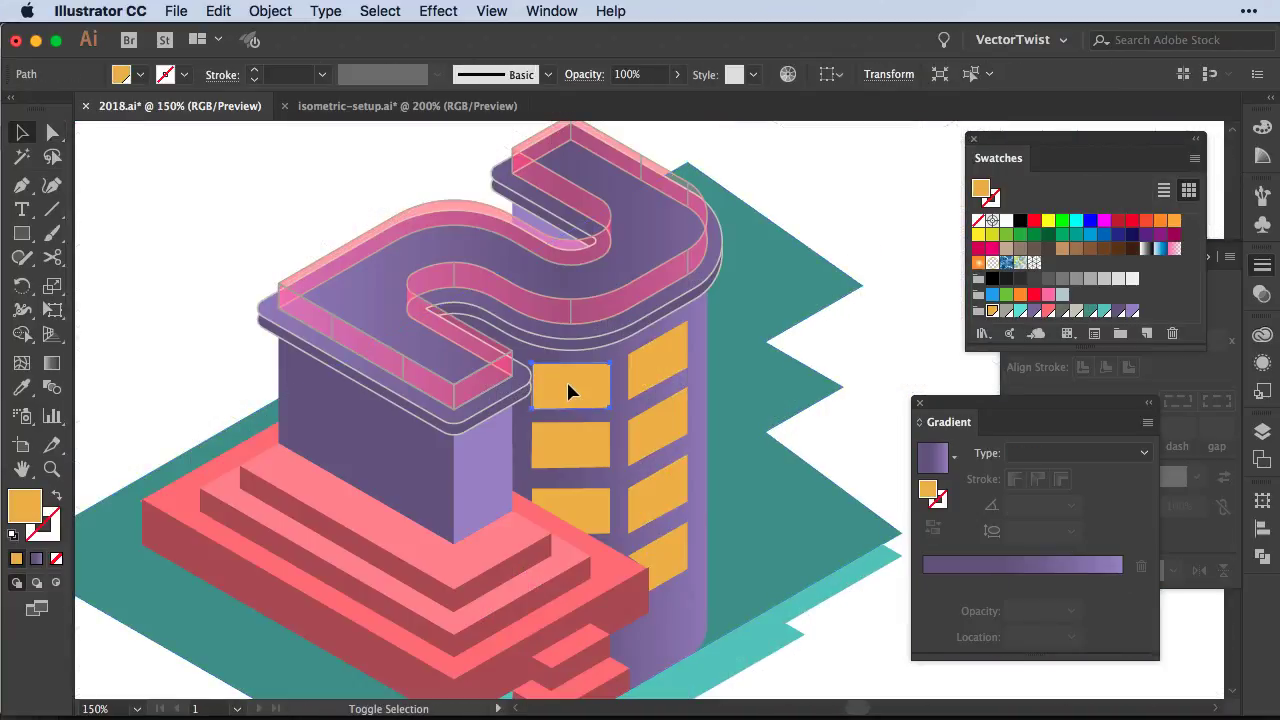
key("a")
key("ctrl+plus")
key("ctrl+plus")
Option-drag a copy of the orange window to make another row
left_click(733, 493)
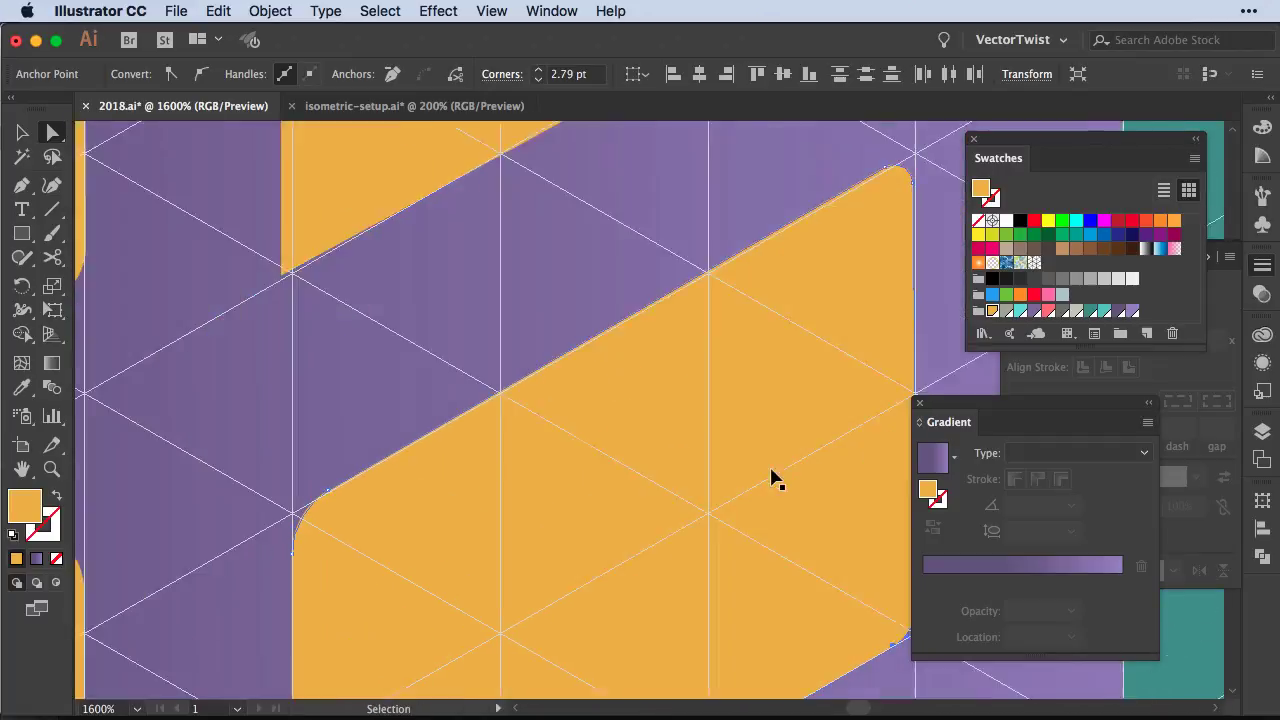
left_click(843, 413)
scroll(843, 413, "down", 4)
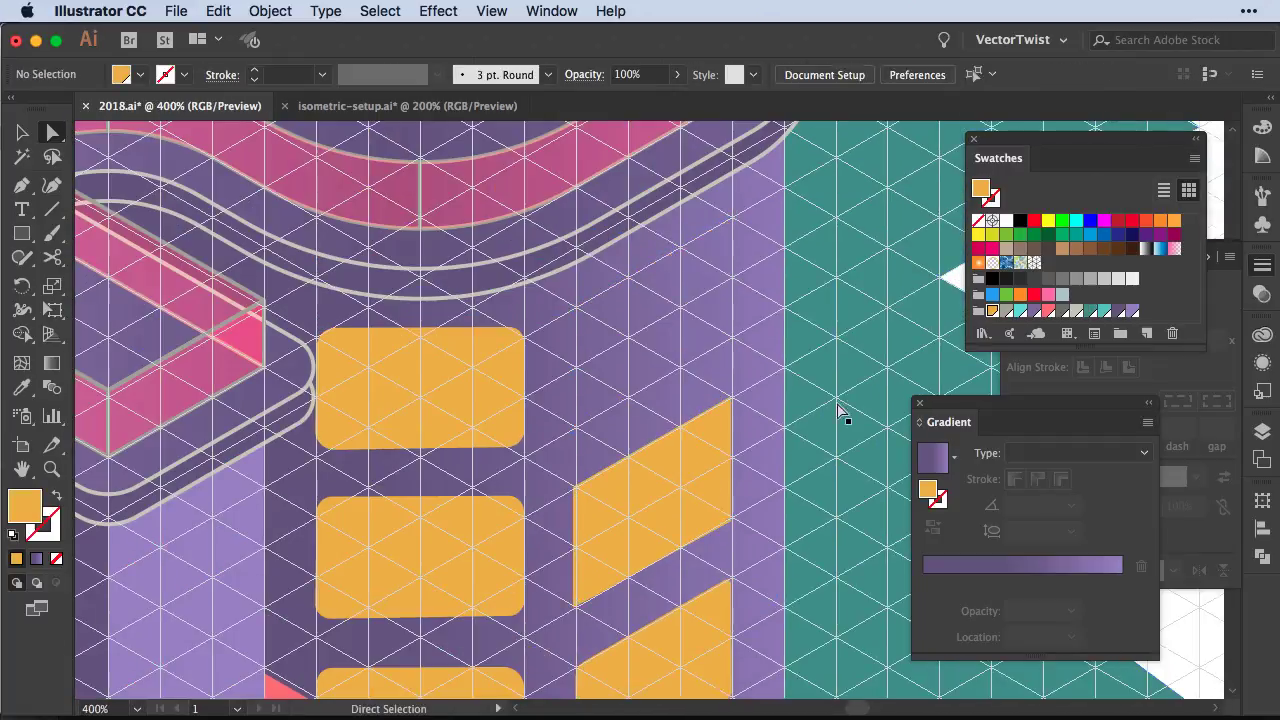
left_click_drag(672, 485, 702, 495)
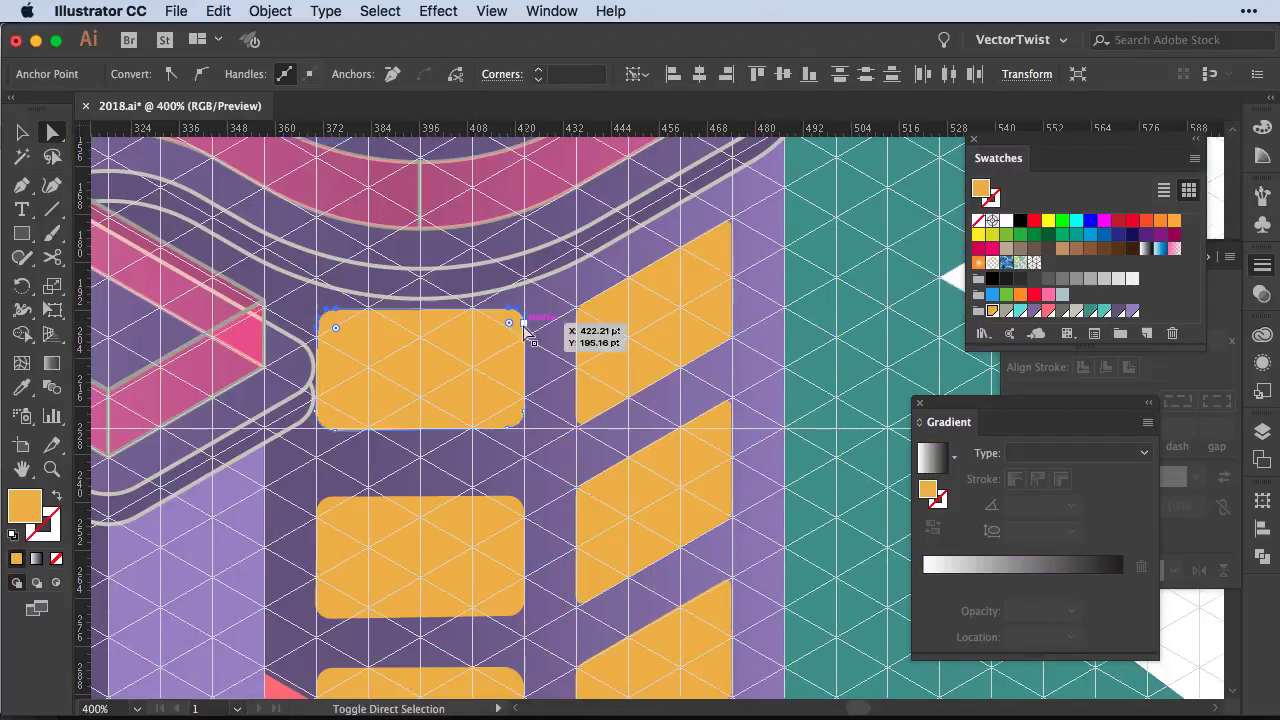
scroll(580, 400, "down", 3)
scroll(491, 437, "down", 3)
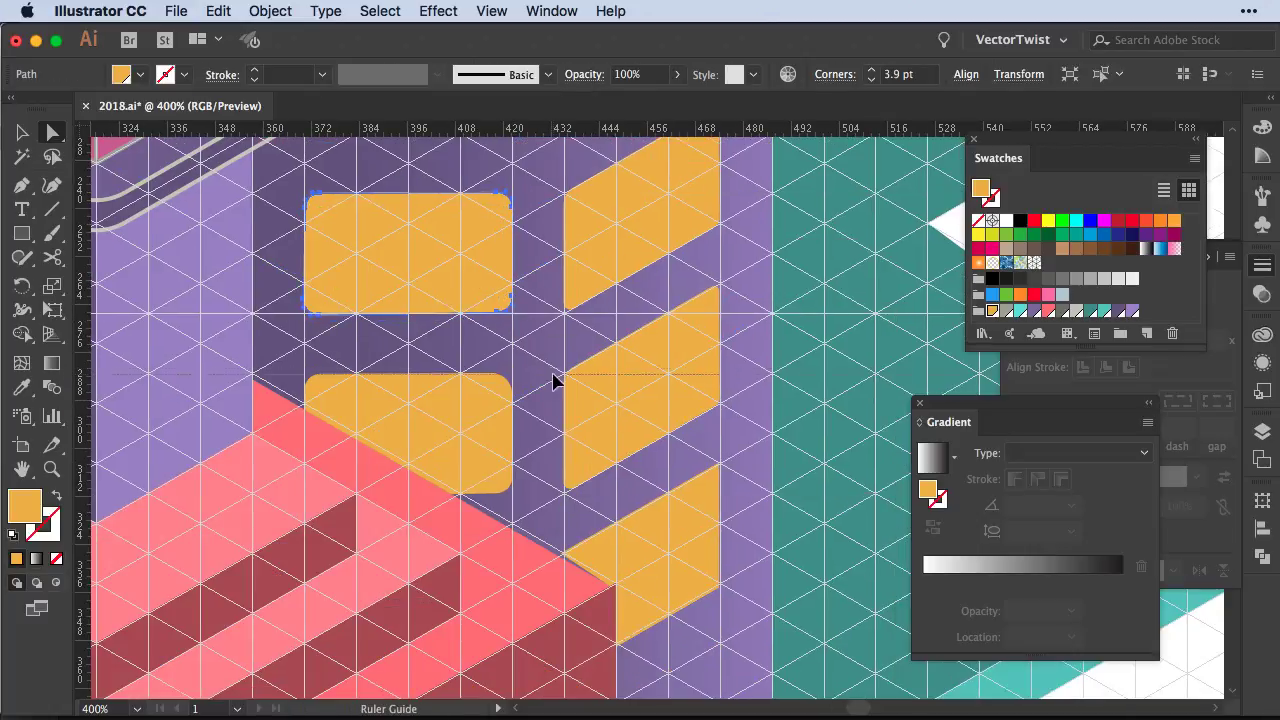
scroll(540, 400, "down", 3)
scroll(527, 422, "up", 5)
Move the lower window's corner point to meet the pink steps' edge
left_click(531, 356)
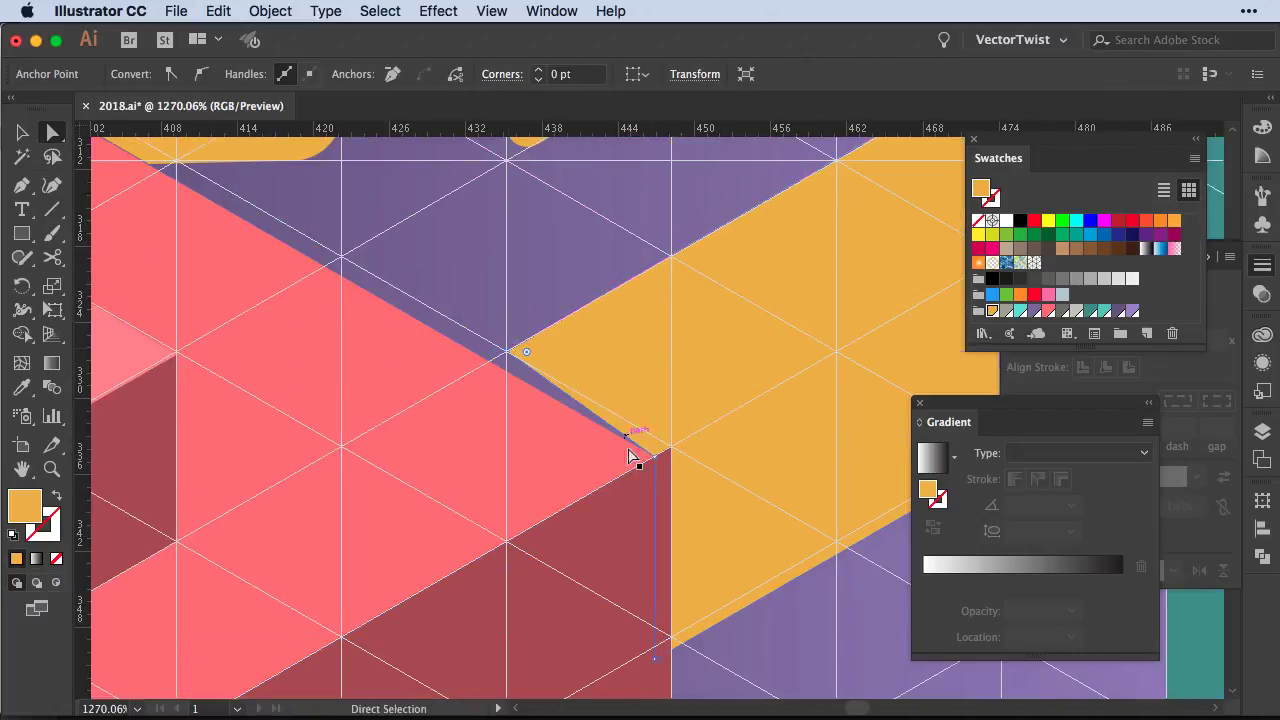
mouse_move(634, 451)
left_mouse_down()
mouse_move(607, 541)
mouse_move(814, 443)
left_mouse_up()
left_click(334, 429)
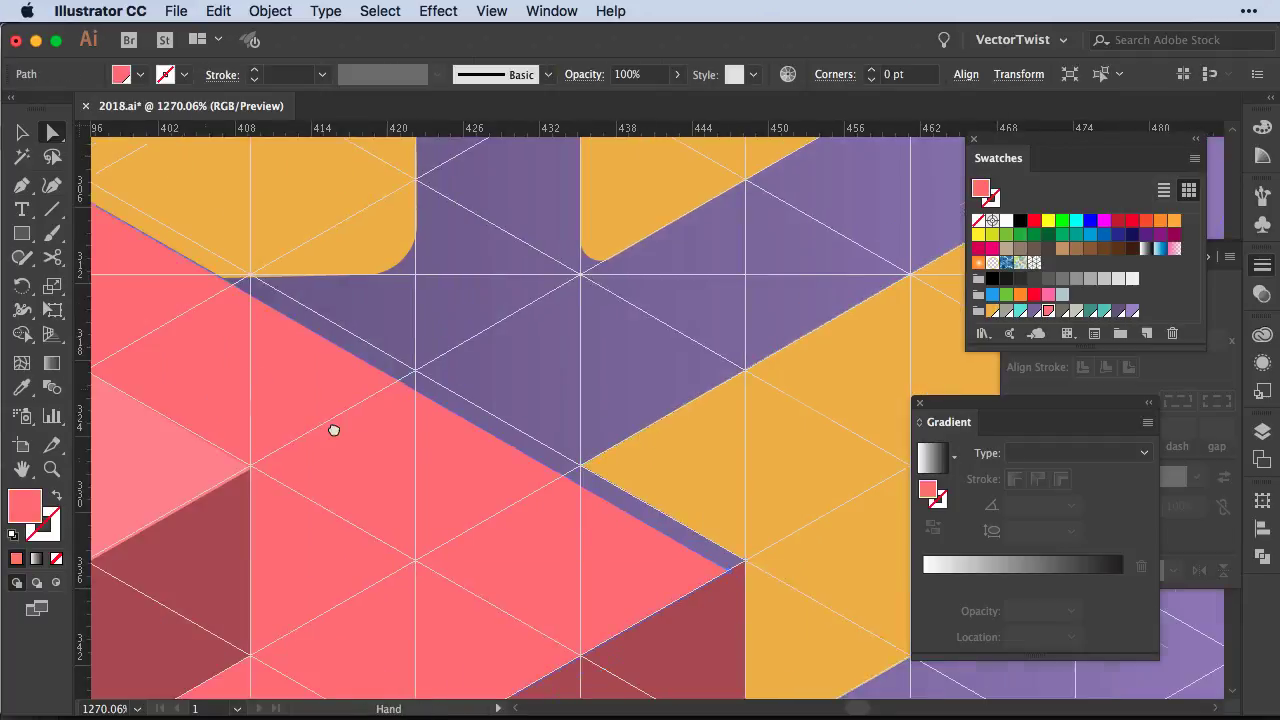
left_click(431, 371)
scroll(509, 520, "down", 5)
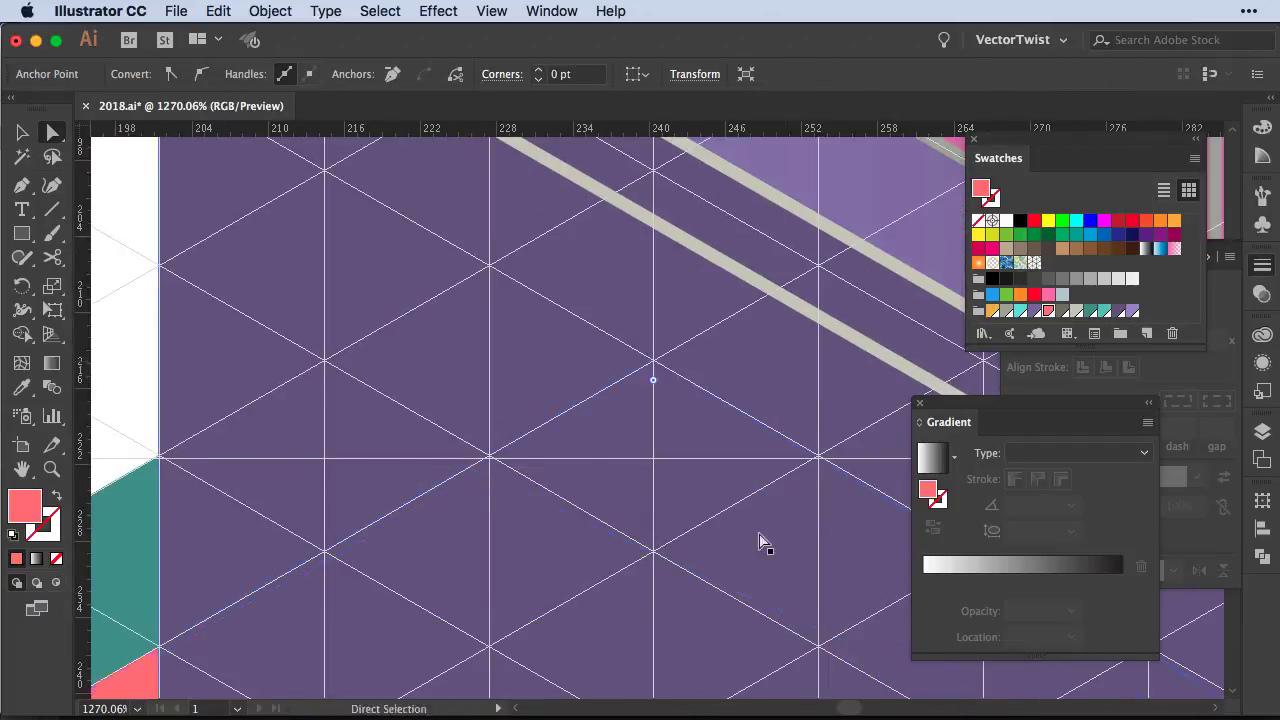
mouse_move(763, 540)
left_mouse_down()
mouse_move(426, 245)
mouse_move(509, 397)
mouse_move(386, 423)
mouse_move(529, 437)
mouse_move(481, 452)
left_mouse_up()
Round the side-face window's corners with the live corner widget
left_click(481, 452)
left_click_drag(886, 177, 760, 417)
key("super+minus")
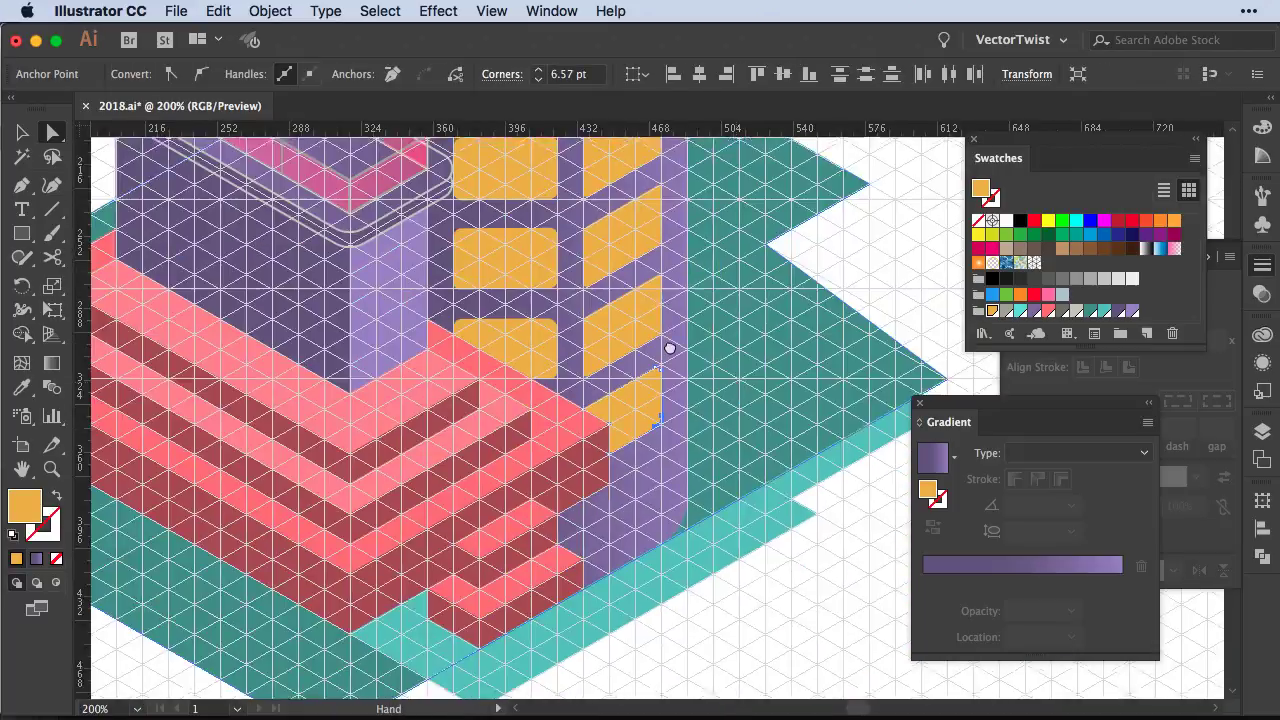
left_click(798, 317)
key("super+plus")
key("super+plus")
key("v")
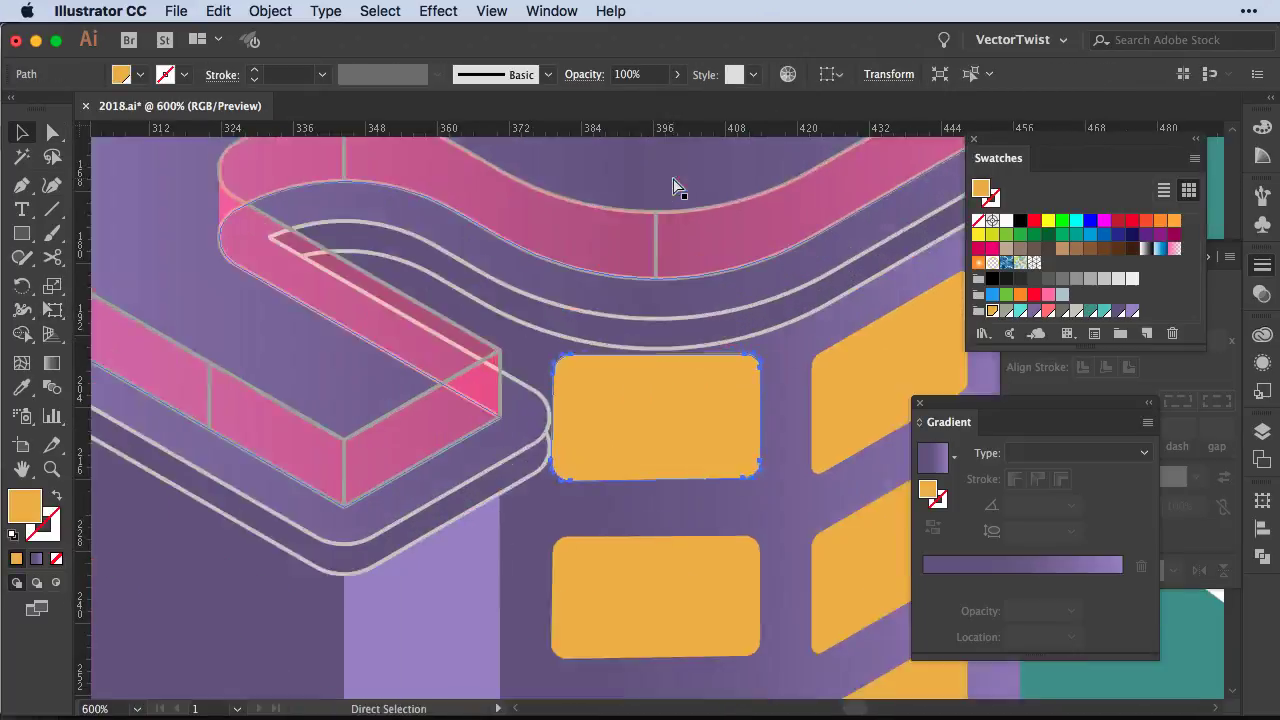
key("super+plus")
key("super+semicolon")
Drag the lowest window's corner down to sit against the pink steps
left_click(322, 343)
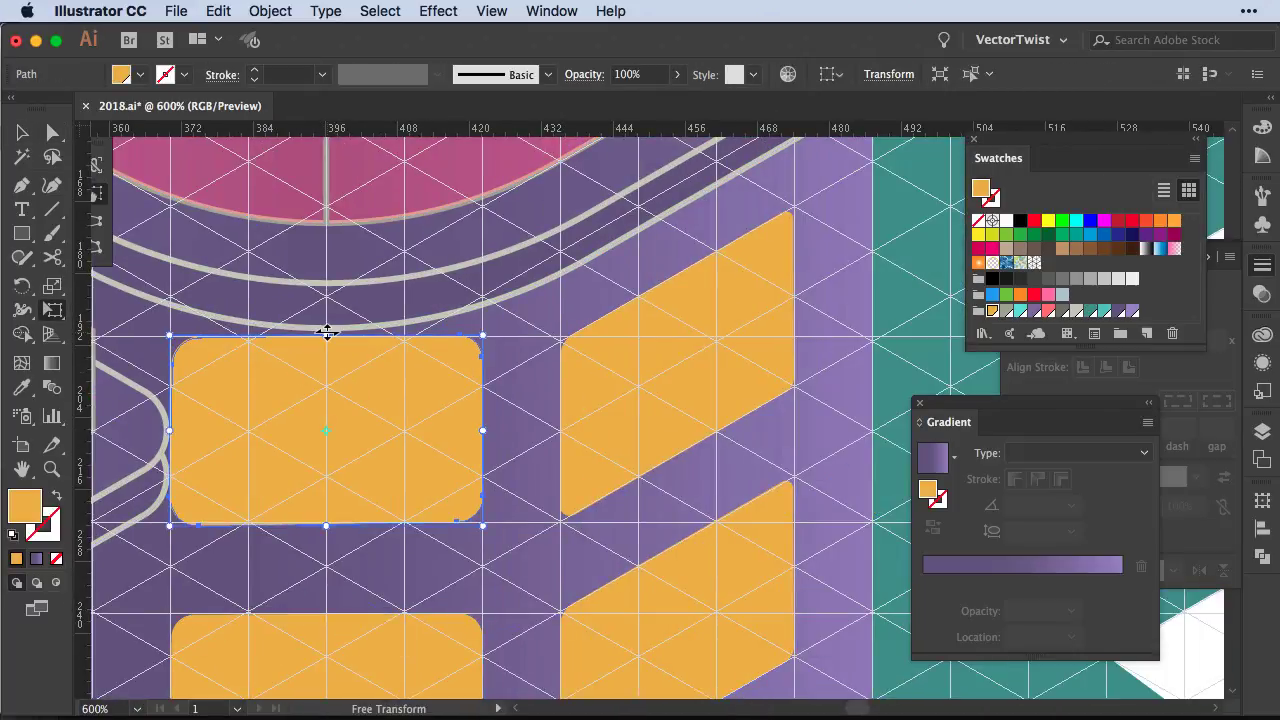
scroll(380, 360, "down", 5)
scroll(380, 360, "left", 2)
key("super+semicolon")
key("super+minus")
key("super+minus")
key("super+minus")
key("a")
left_click(414, 491)
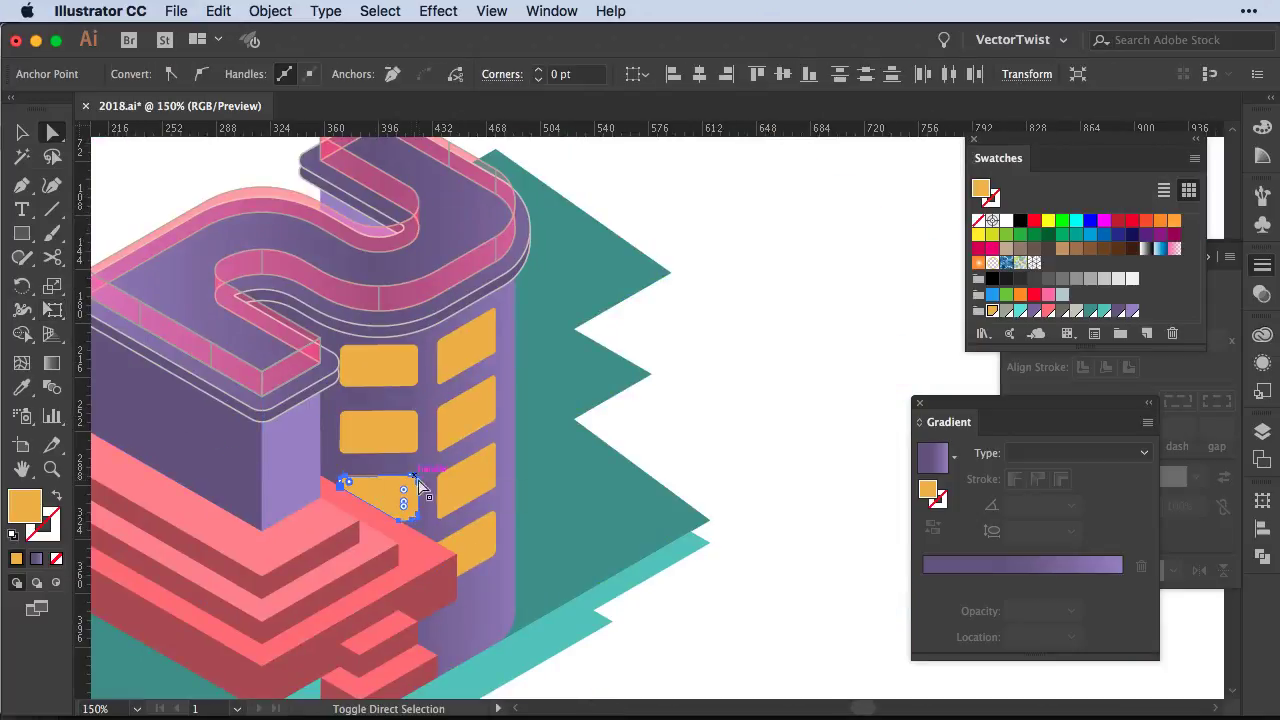
scroll(414, 491, "up", 5)
left_click_drag(248, 436, 248, 298)
key("super+0")
Pen-draw a grey isometric diamond on the grid for the pot top
key("v")
left_click(177, 494)
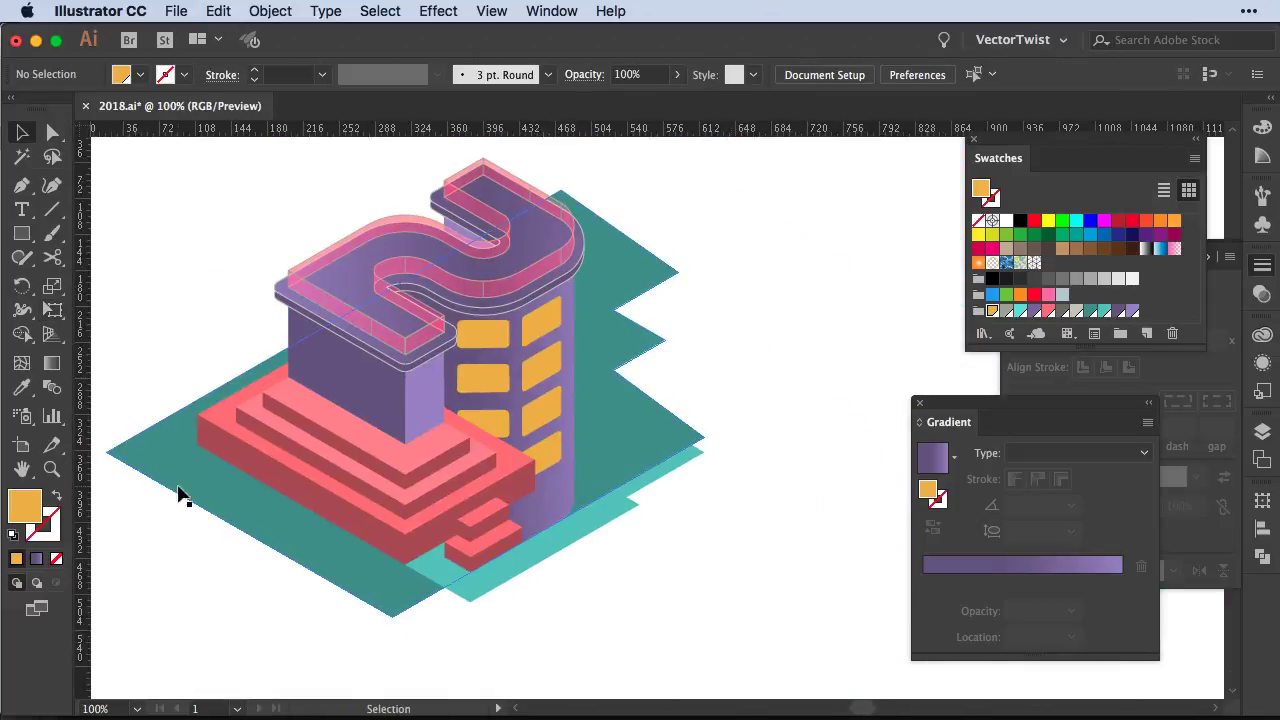
key("super+semicolon")
key("super+equal")
key("super+equal")
key("super+equal")
left_click(490, 432)
left_click(564, 385)
left_click(629, 432)
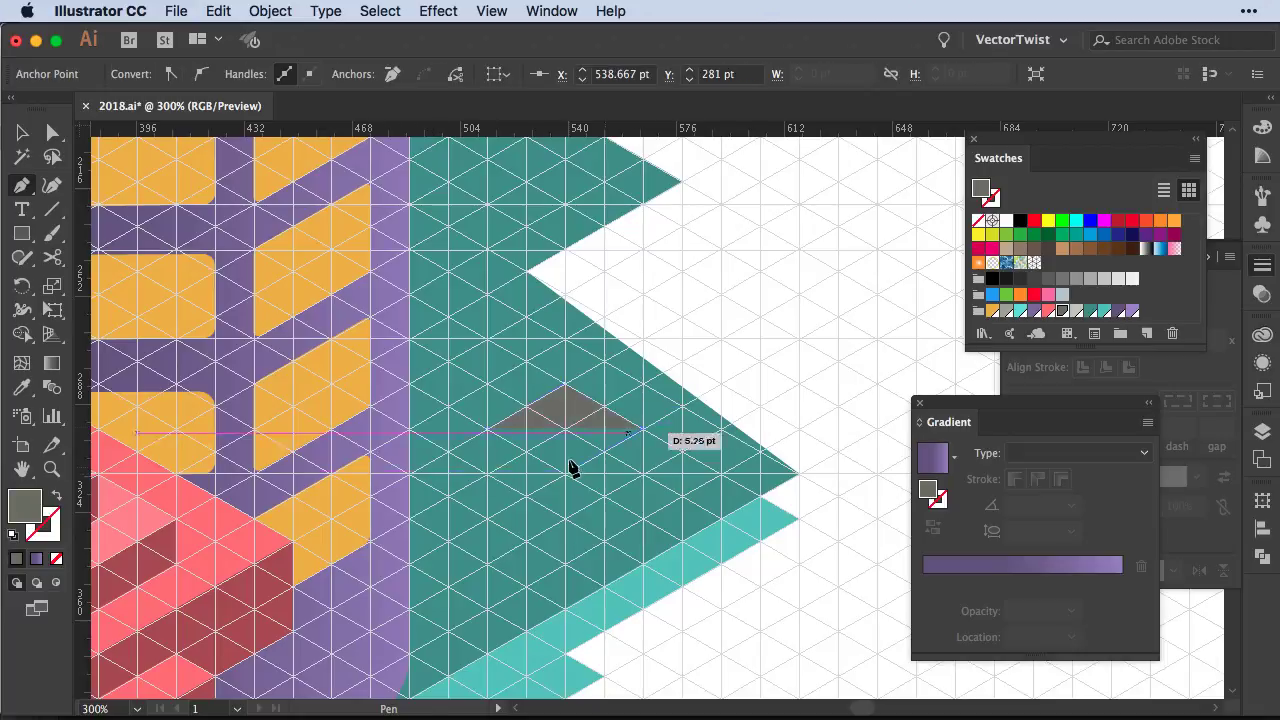
left_click(490, 432)
Round the diamond's corners and squash it into a flat ellipse
key("v")
left_click(438, 10)
left_click(800, 343)
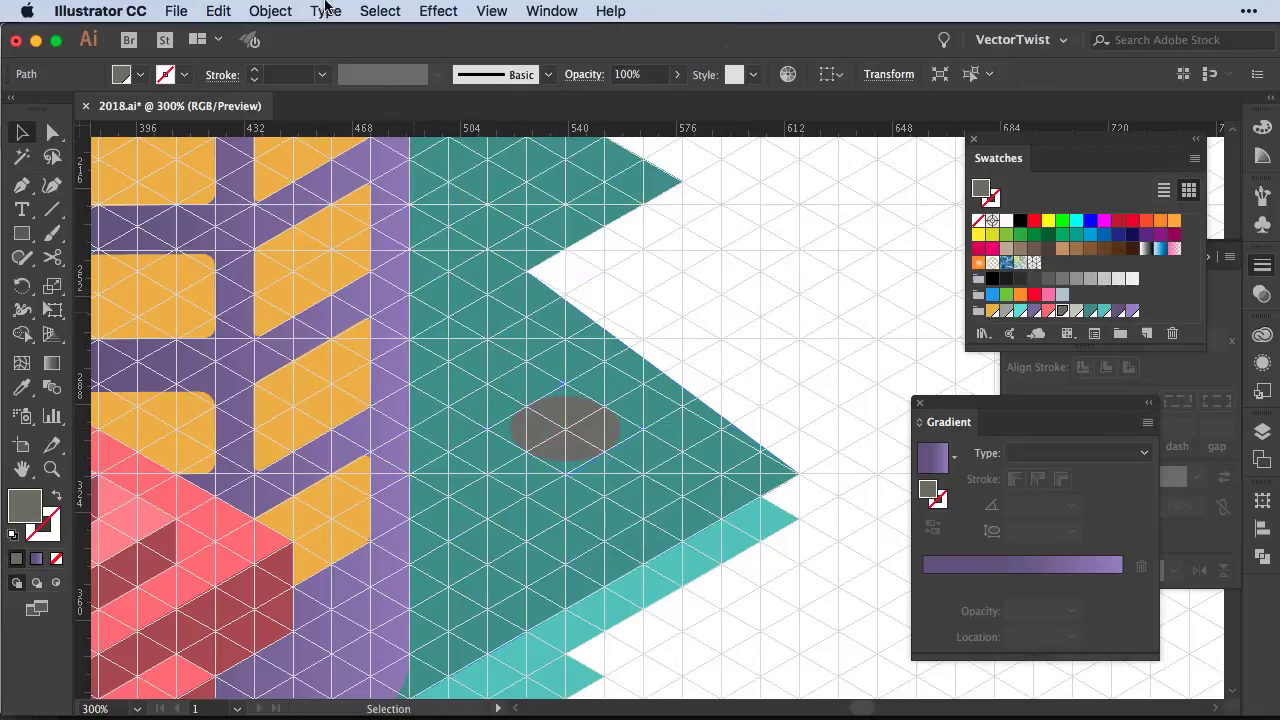
left_click_drag(639, 386, 600, 395)
key("v")
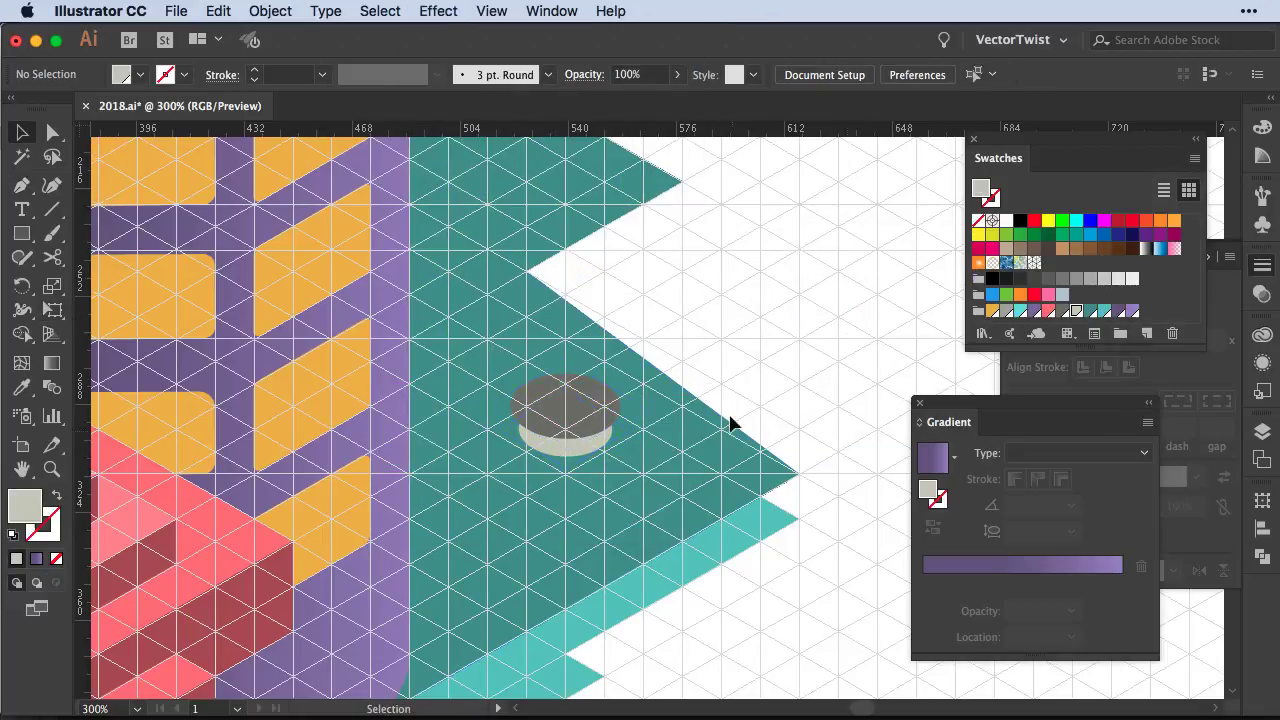
Draw the curved shadow edge from the ellipse down to the lower ellipse
key("super+equal")
key("super+equal")
left_click(505, 415)
key("e")
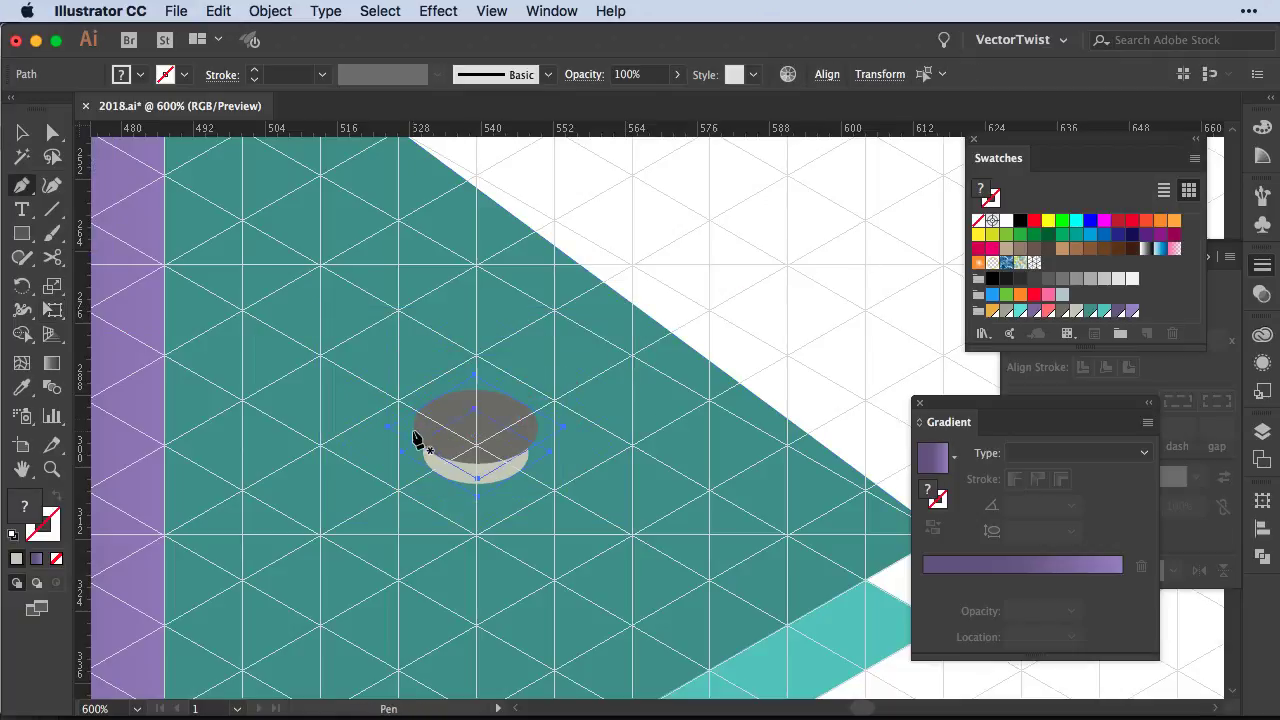
left_click_drag(427, 466, 493, 488)
key("a")
scroll(430, 340, "up", 5)
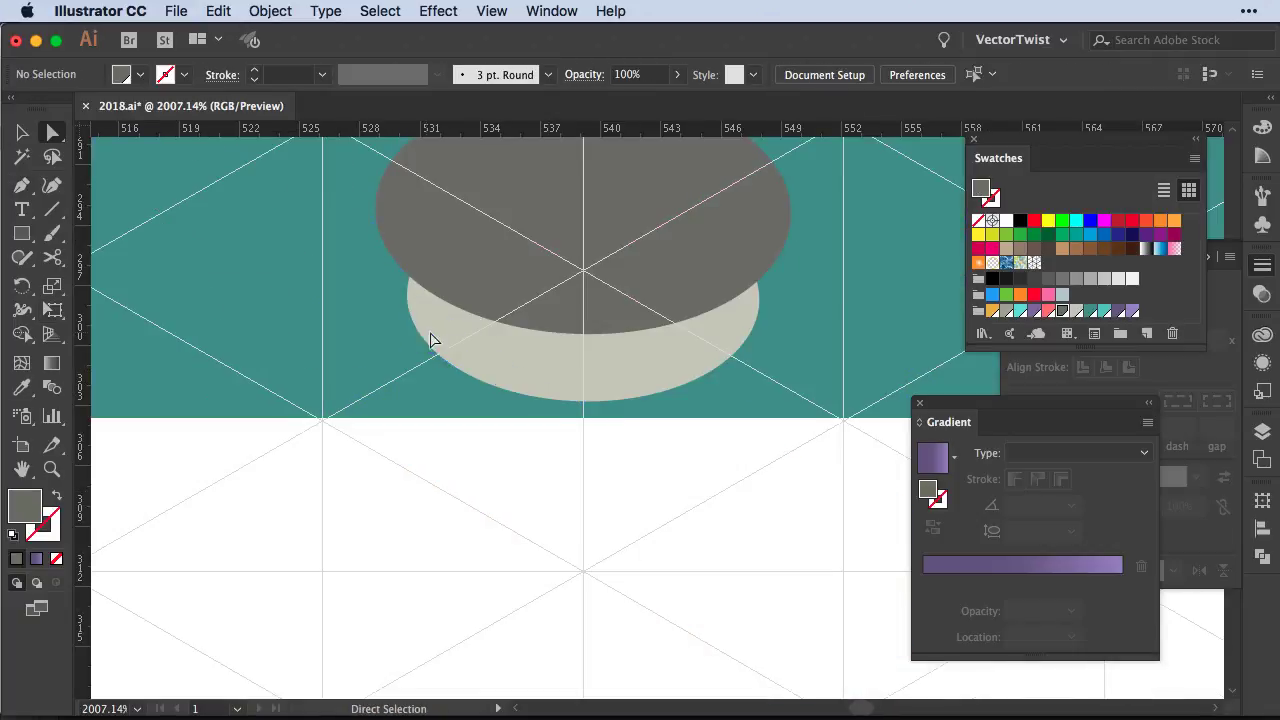
left_click(375, 215)
left_click_drag(583, 401, 410, 270)
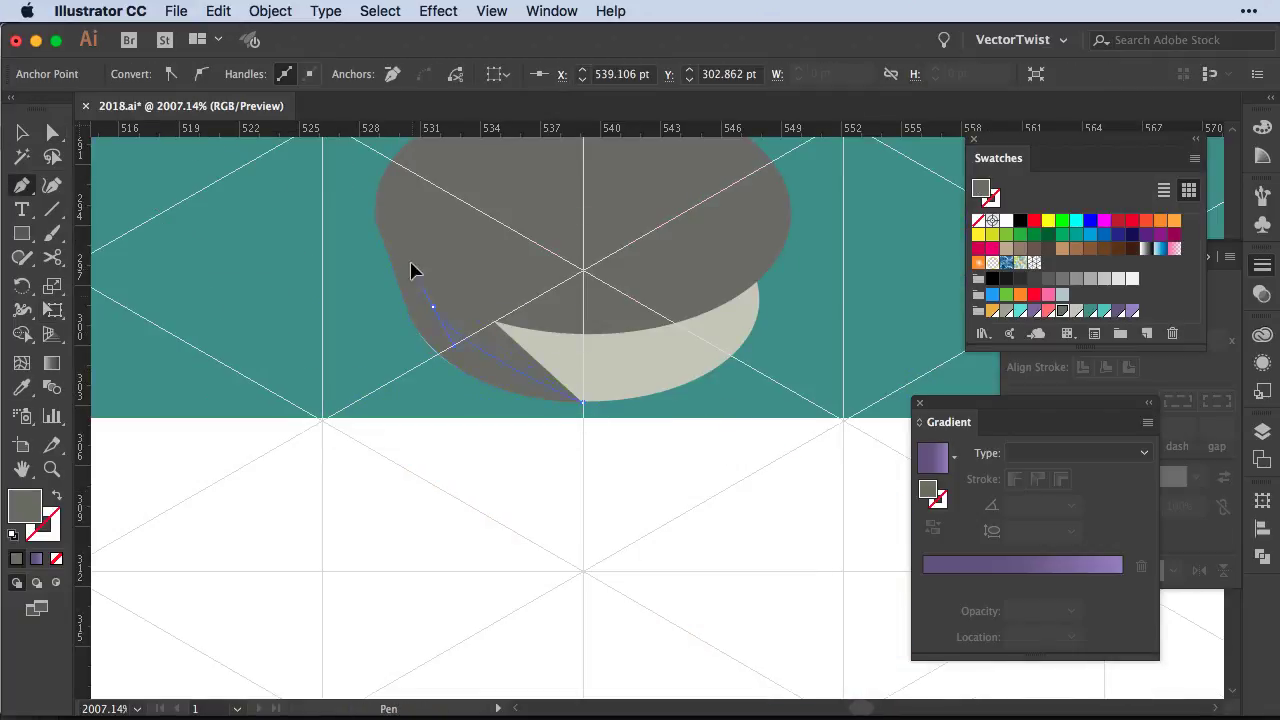
Recolour the selected base shape light grey
left_click(461, 392)
left_click(1010, 279)
scroll(508, 283, "down", 5)
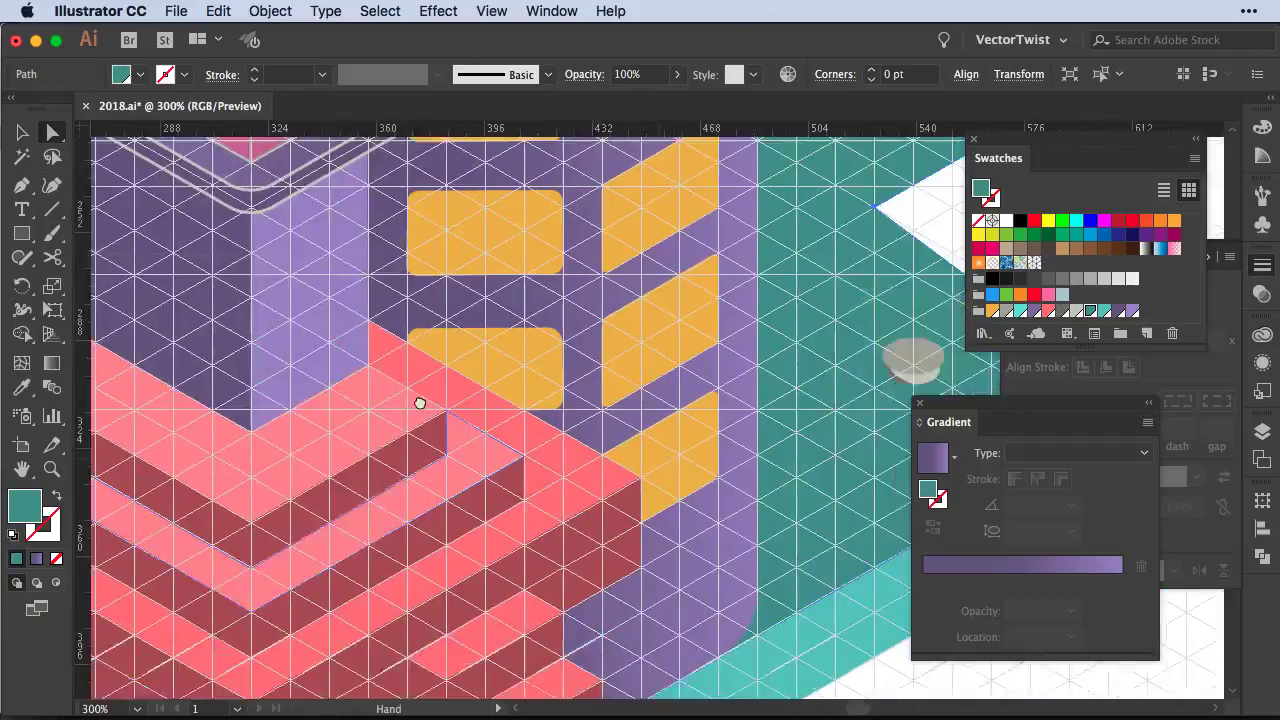
scroll(449, 383, "up", 3)
Pen-draw the pot's curved front face and fill it lighter grey
key("p")
left_click(428, 340)
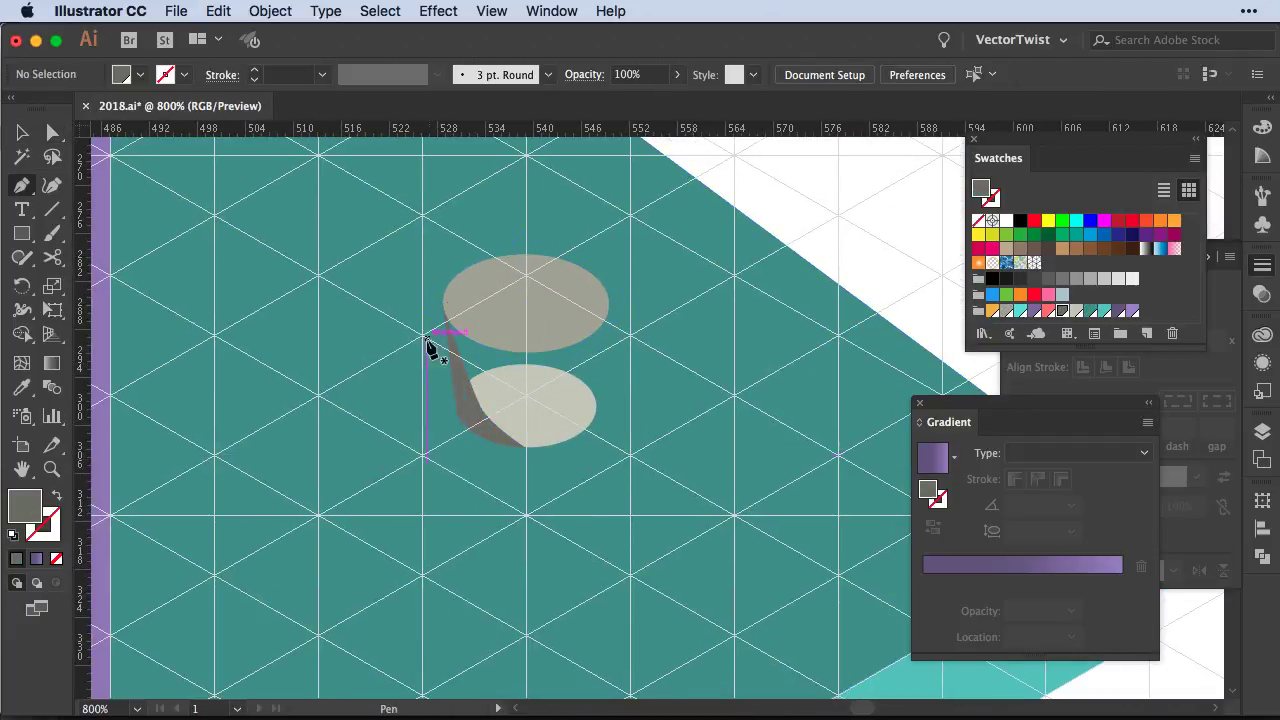
left_click_drag(594, 344, 598, 335)
left_click(606, 302)
left_click_drag(525, 447, 528, 443)
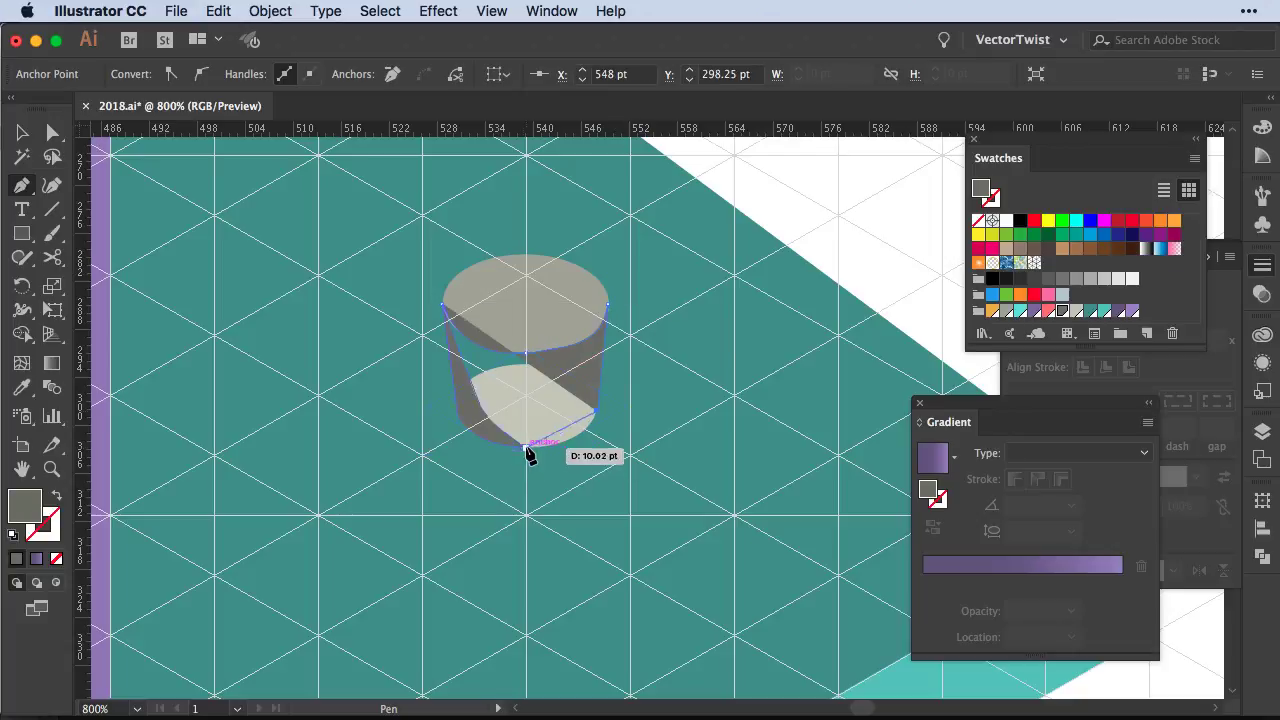
left_click(443, 302)
left_click(1075, 312)
Fill the pot's top ellipse with teal
left_click(551, 337)
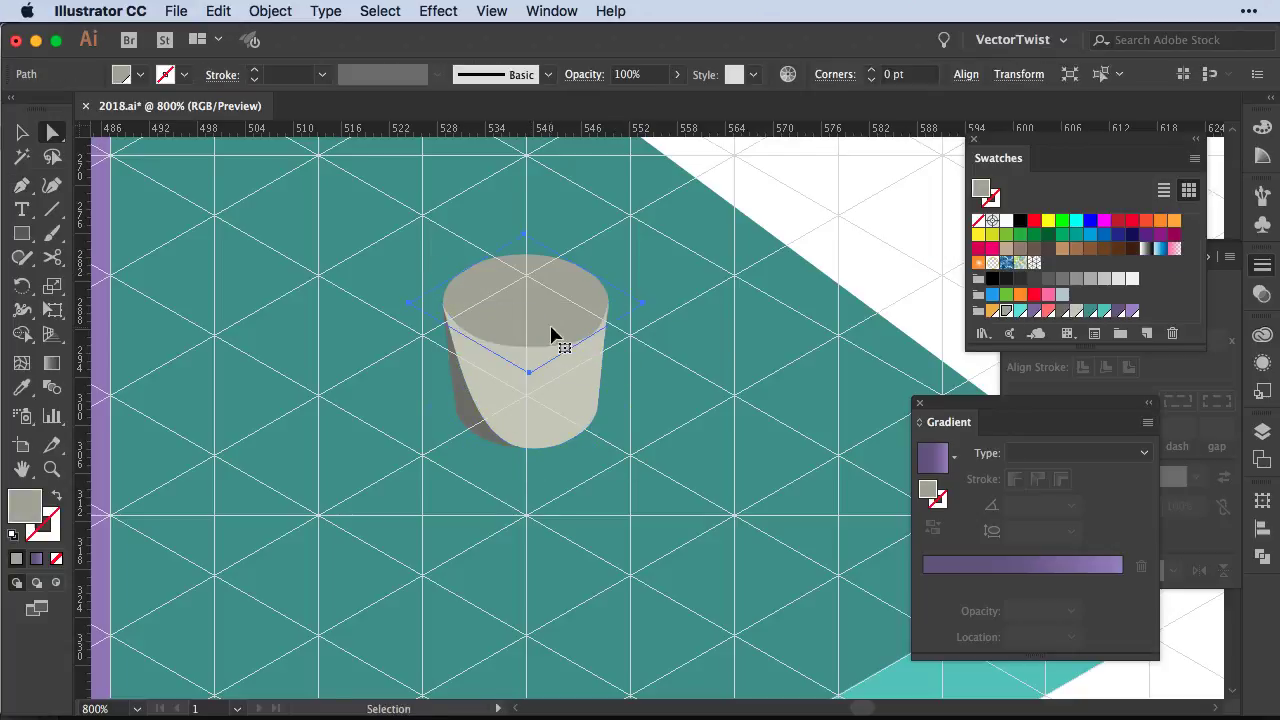
left_click(537, 317)
left_click(563, 405)
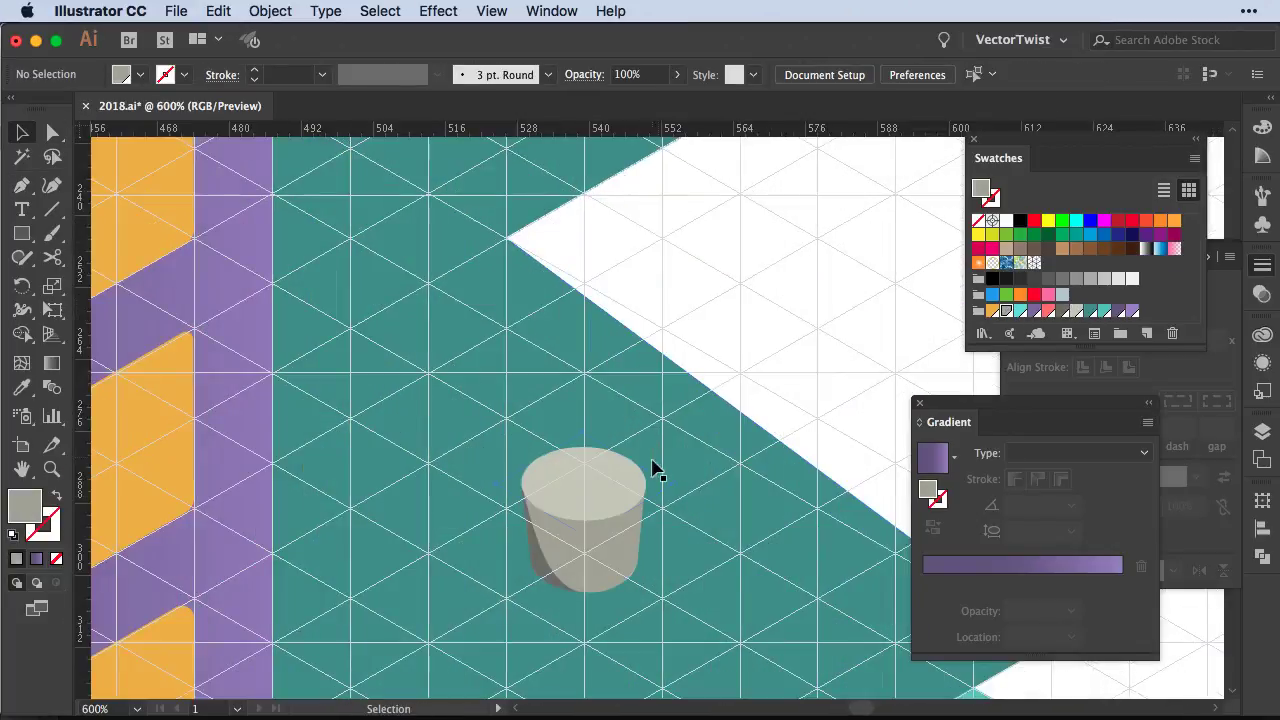
left_click(649, 417)
key("e")
left_click(1104, 311)
Pen-draw a teal cone crown on the pot's top ellipse
key("super+shift+a")
key("o")
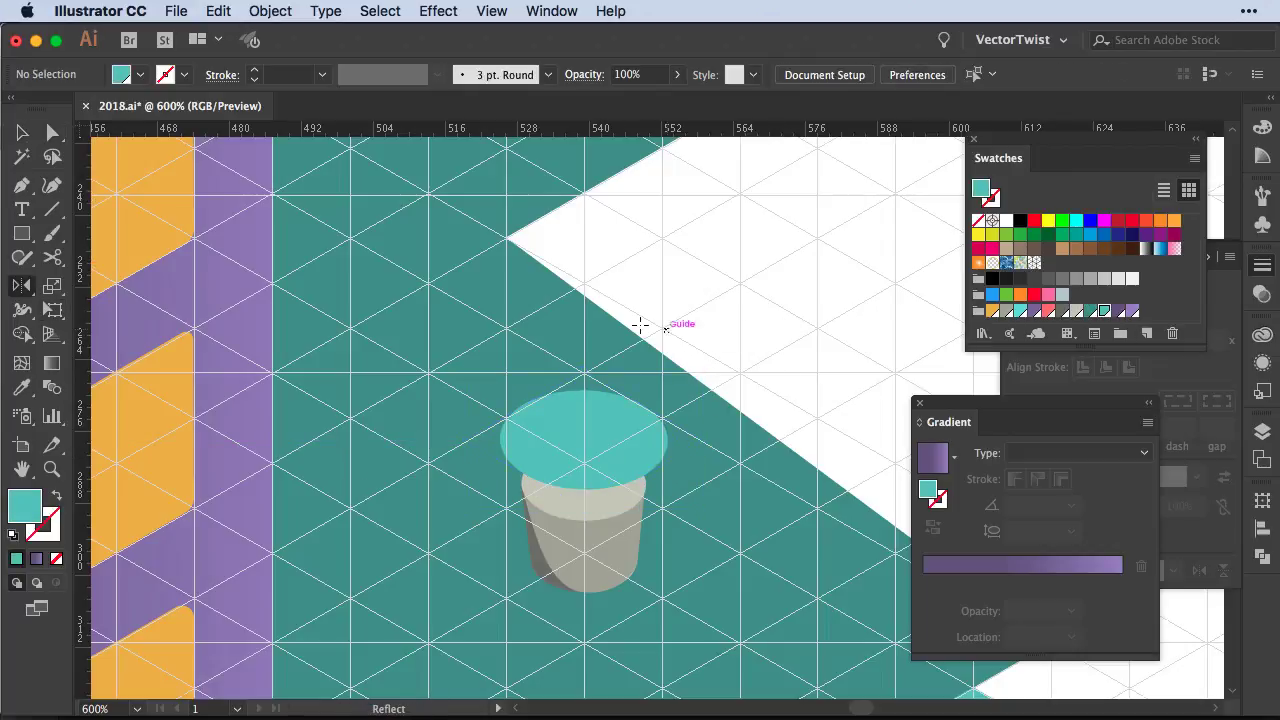
left_click(503, 437)
left_click(663, 437)
left_click(584, 197)
key("a")
left_click(686, 443)
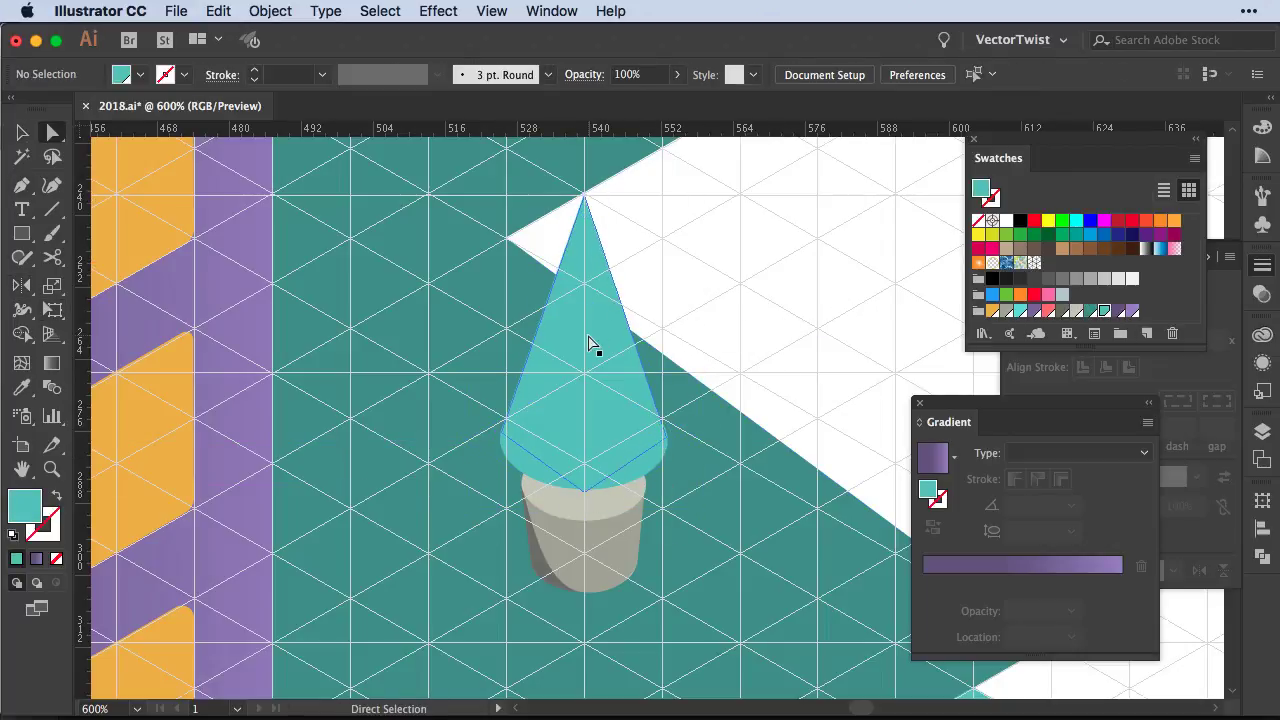
Group the teal cone and grey pot into one tree
left_click(603, 514)
key("super+apostrophe")
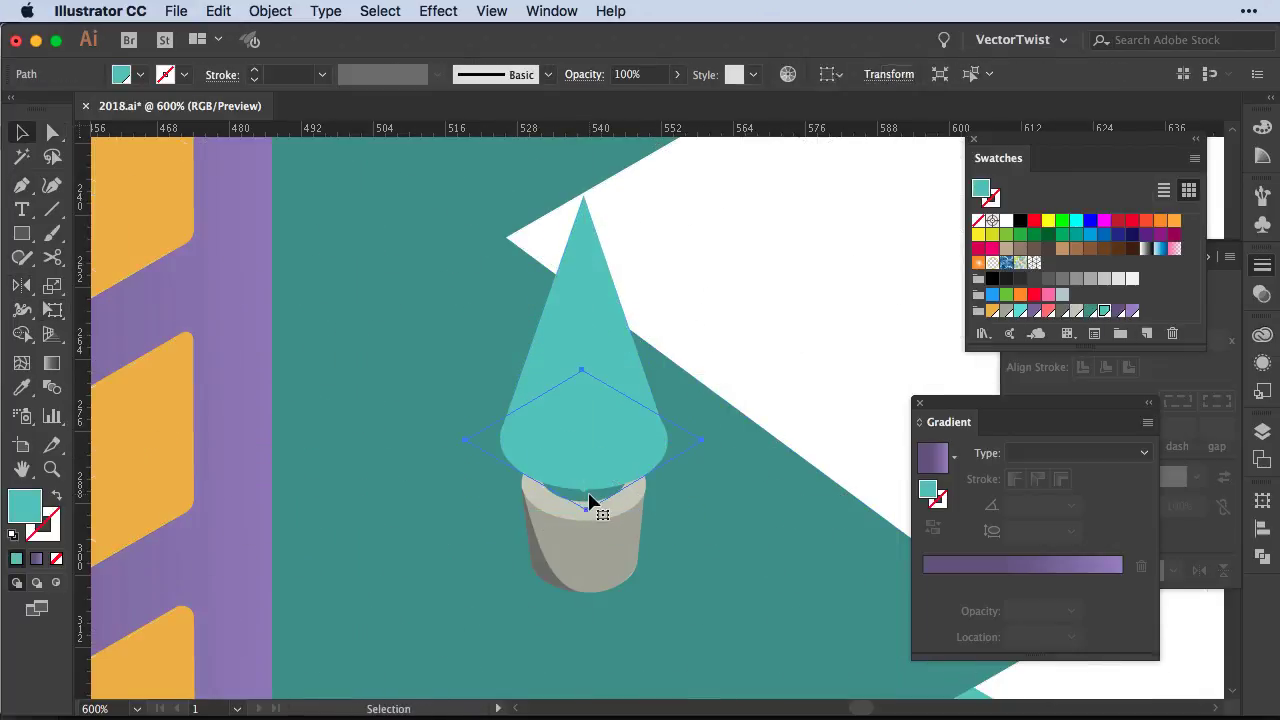
left_click(585, 488)
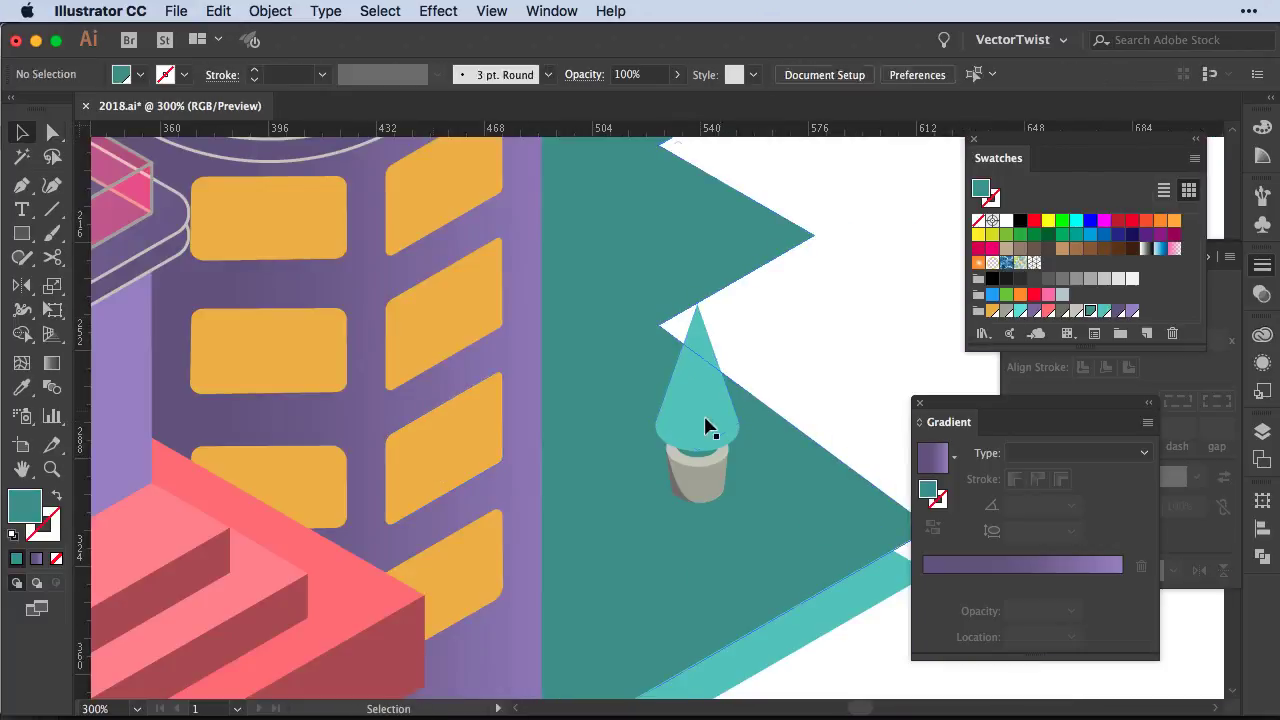
left_click(706, 423)
left_click(705, 487, "shift")
key("super+g")
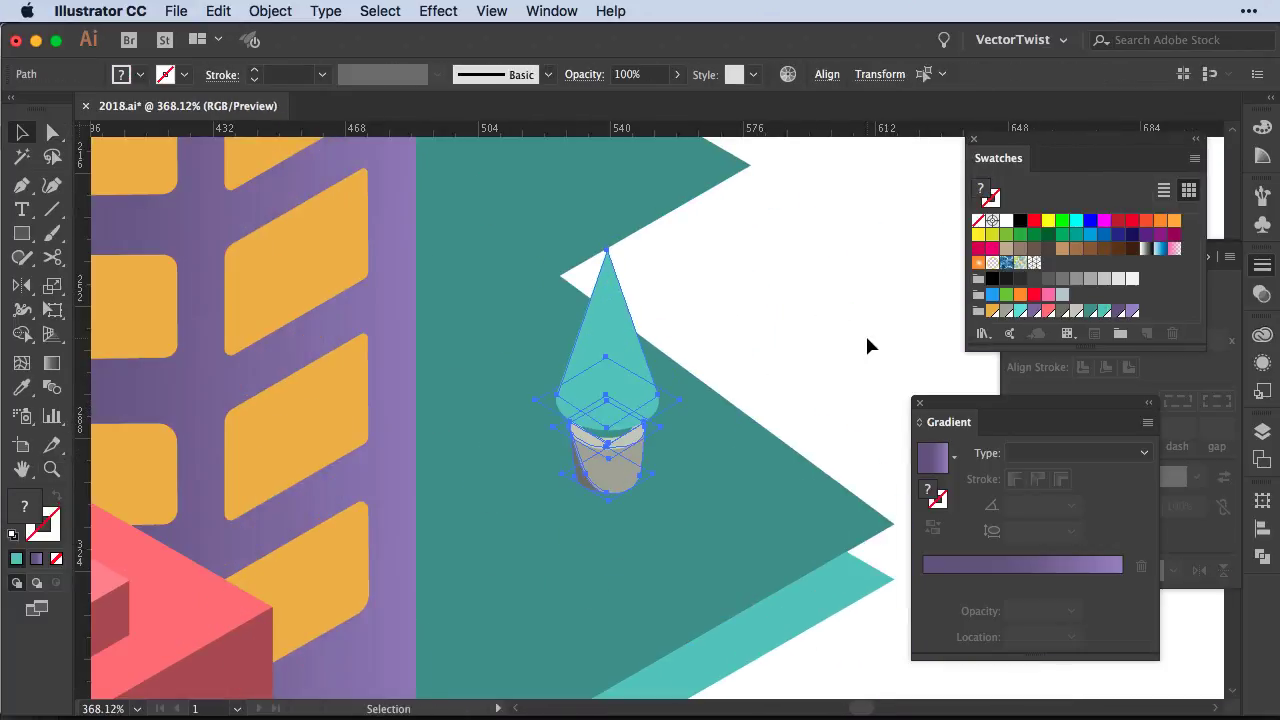
Drop copies of the tree around the teal plaza base
key("super+1")
left_click_drag(387, 541, 383, 540)
left_click(786, 323)
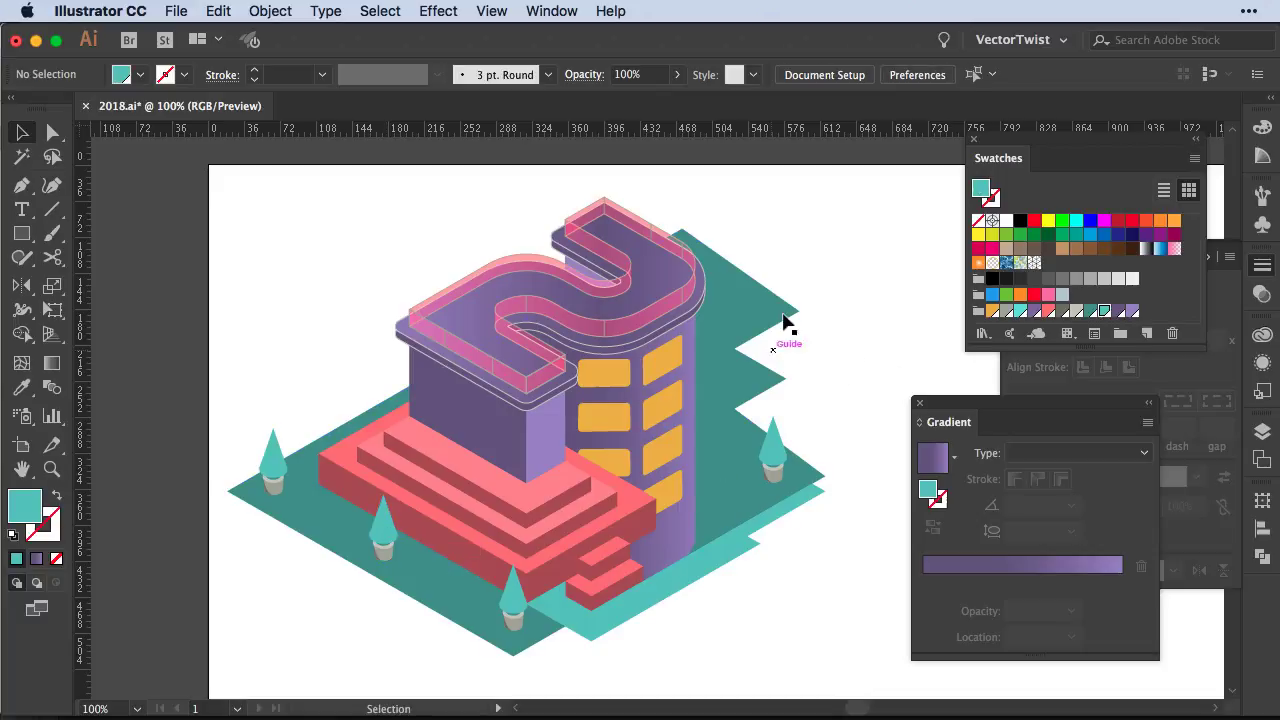
key("super+equal")
key("super+apostrophe")
key("super+equal")
key("super+equal")
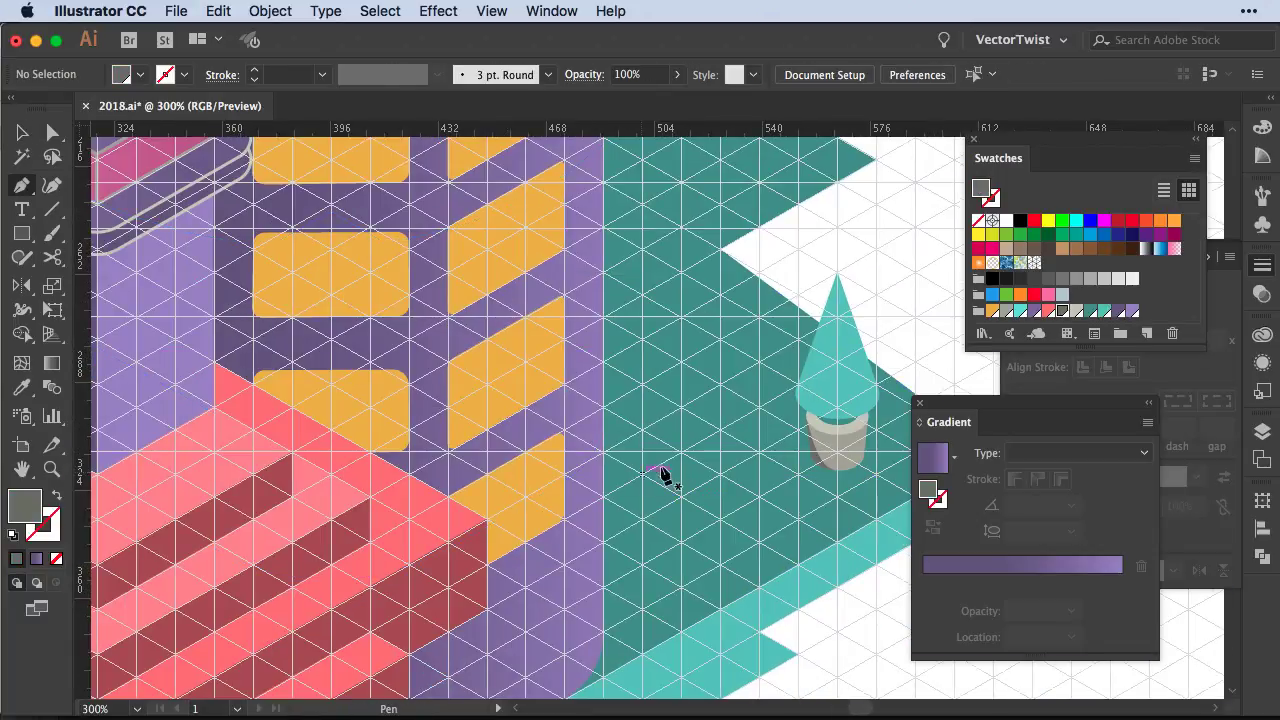
Pen-draw a thin pointed column and move it into open space
key("super+minus")
left_click(570, 230)
left_click(570, 558)
left_click(622, 558)
left_click(622, 230)
left_click(597, 222)
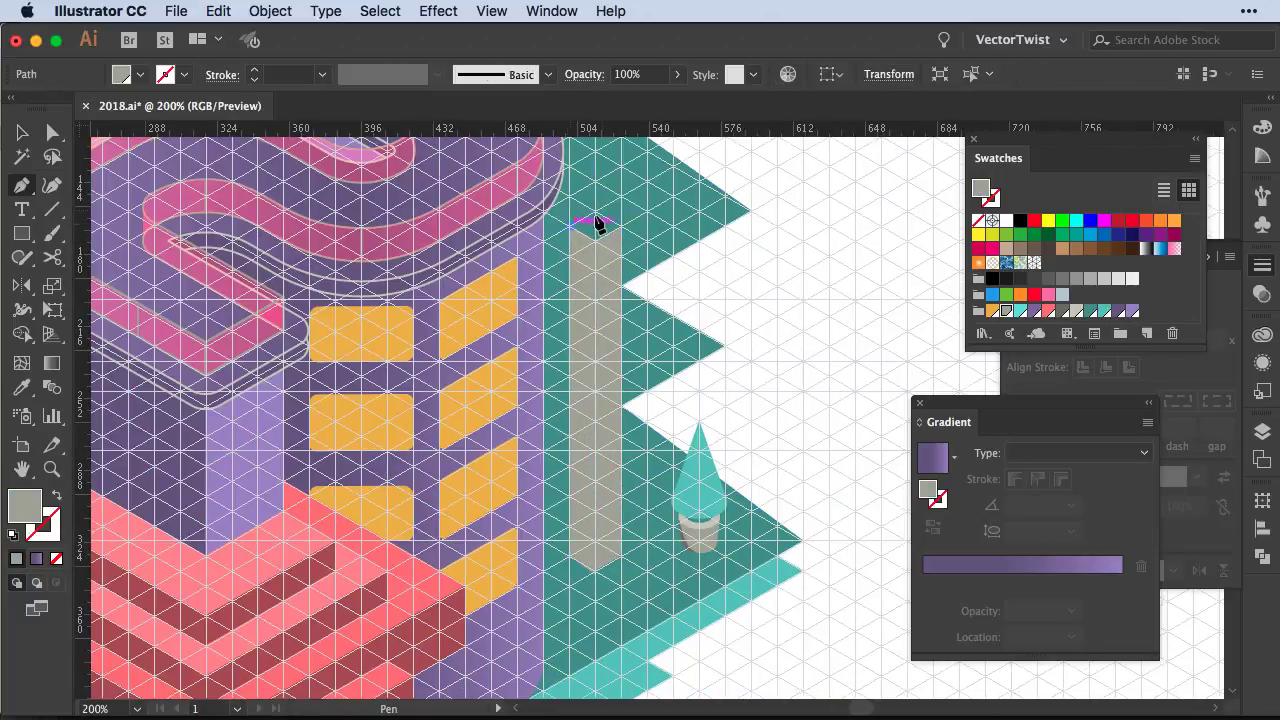
key("v")
left_click_drag(598, 240, 805, 220)
Give the column a darker two-tone grey, settling its position
key("shift+super+a")
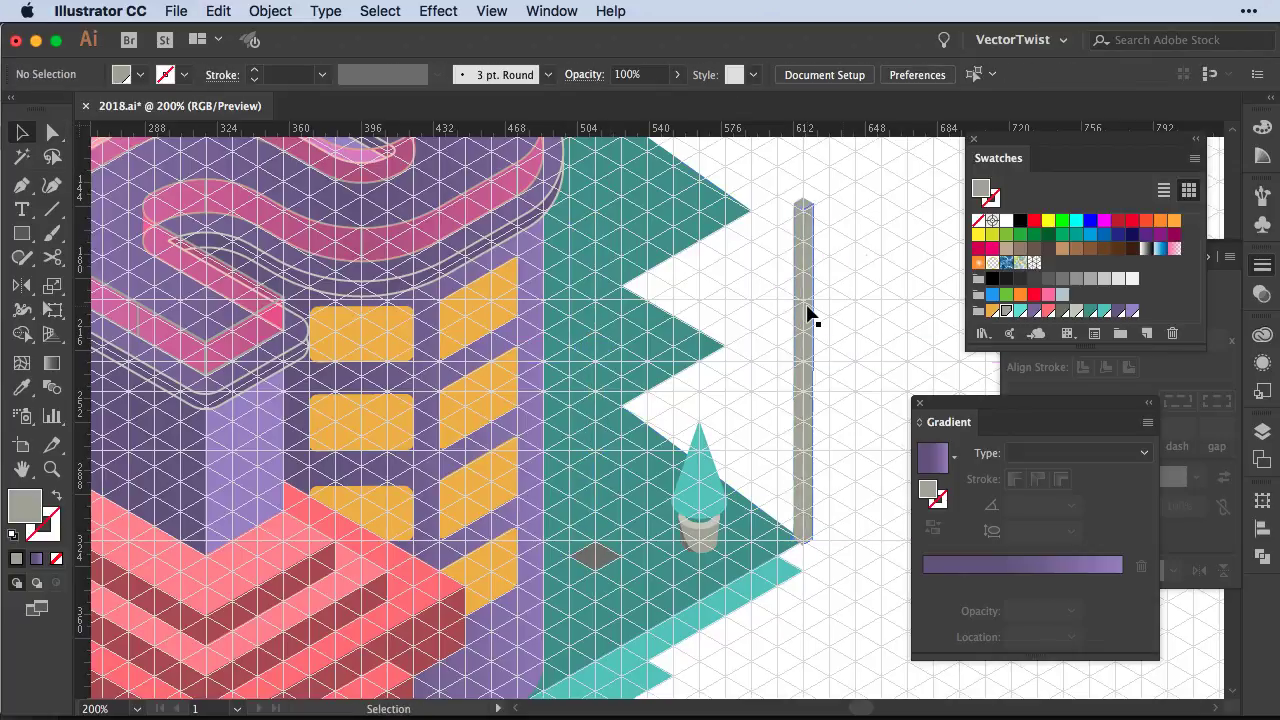
left_click(1035, 315)
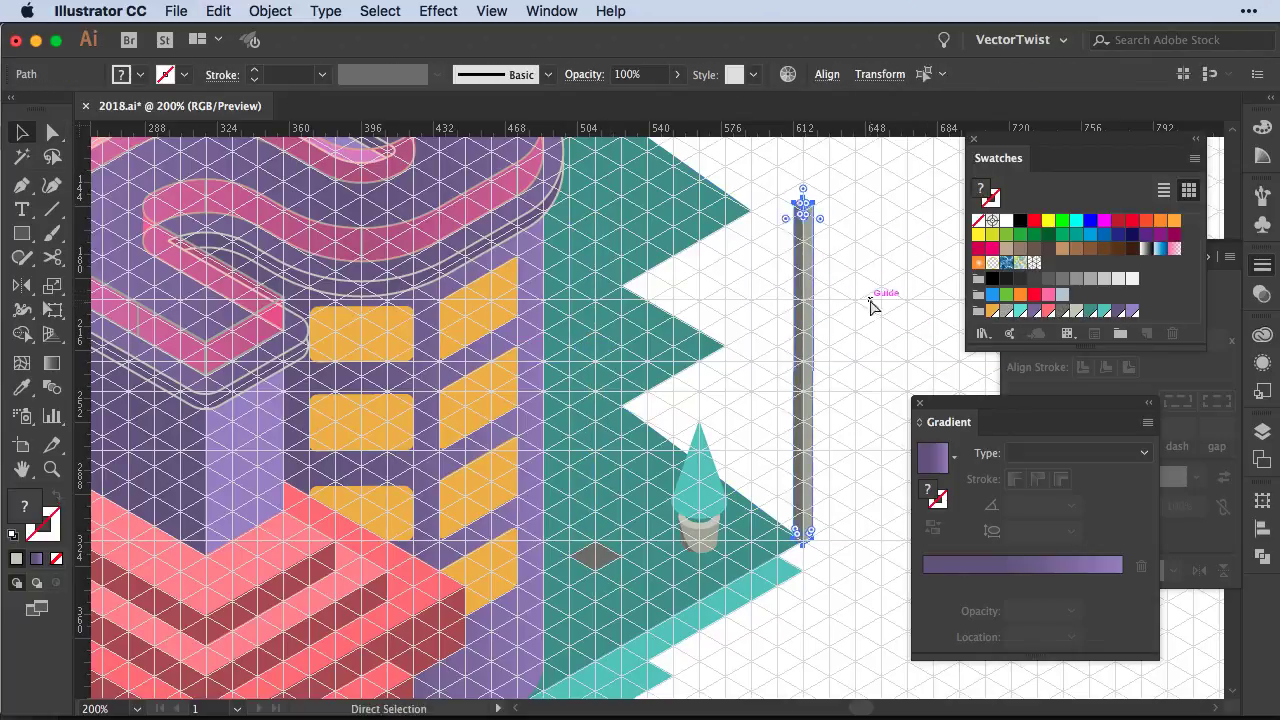
key("super+z")
key("super+z")
key("shift+super+z")
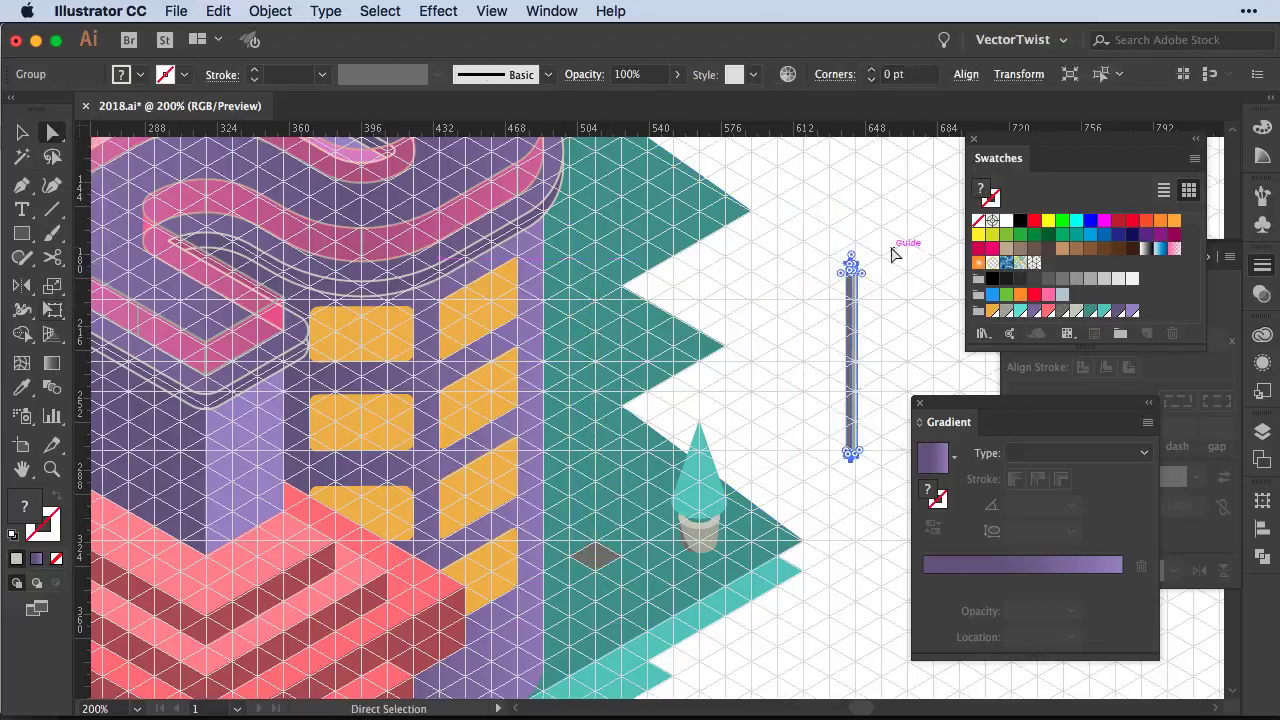
key("shift+super+a")
key("super+z")
key("super+equal")
key("super+equal")
key("super+equal")
Draw the diamond lamp head above the pole, left half filled #8c6239
key("p")
scroll(545, 289, "up", 10)
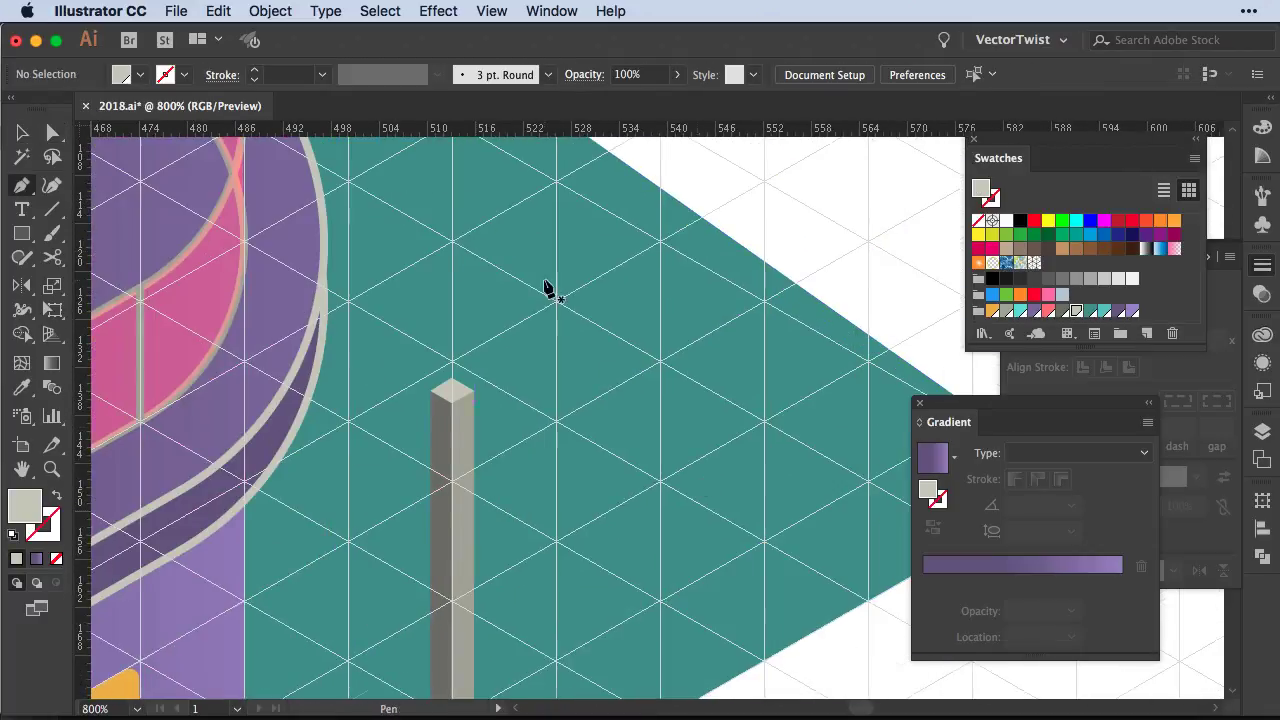
left_click(343, 300)
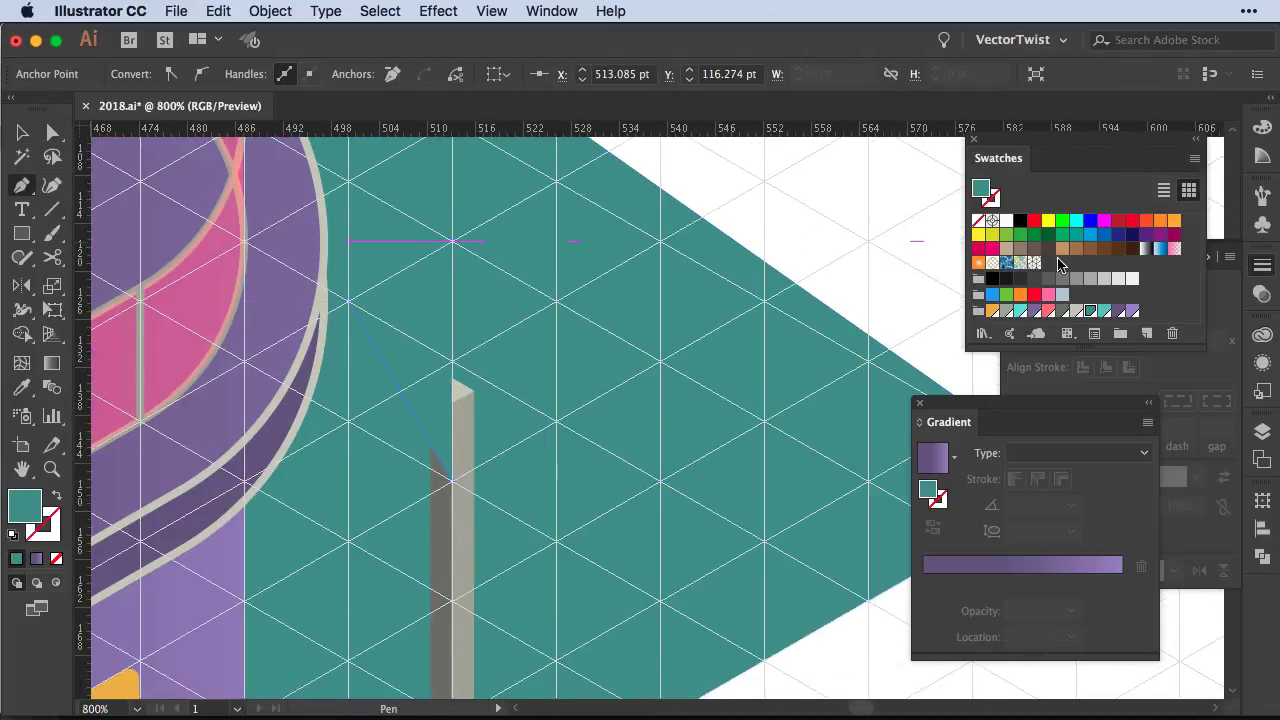
left_click(992, 311)
key("a")
double_click(25, 505)
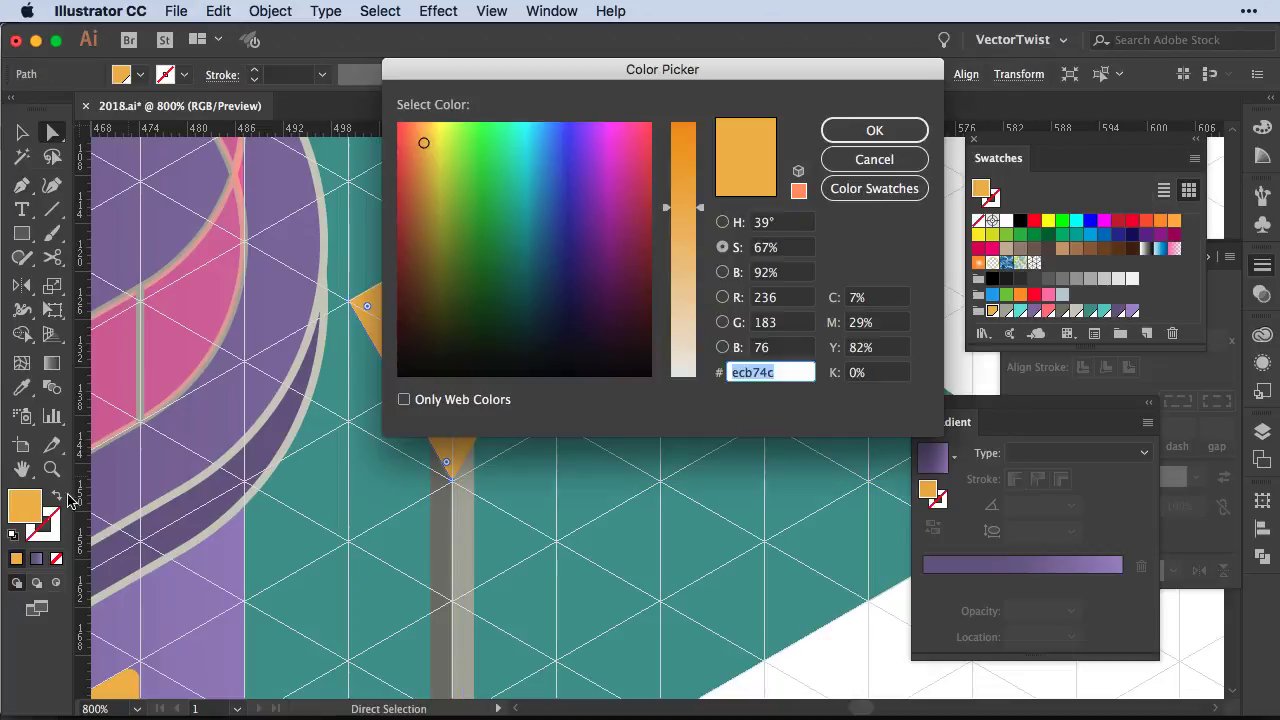
type("8c6239")
key("Return")
left_click(862, 235)
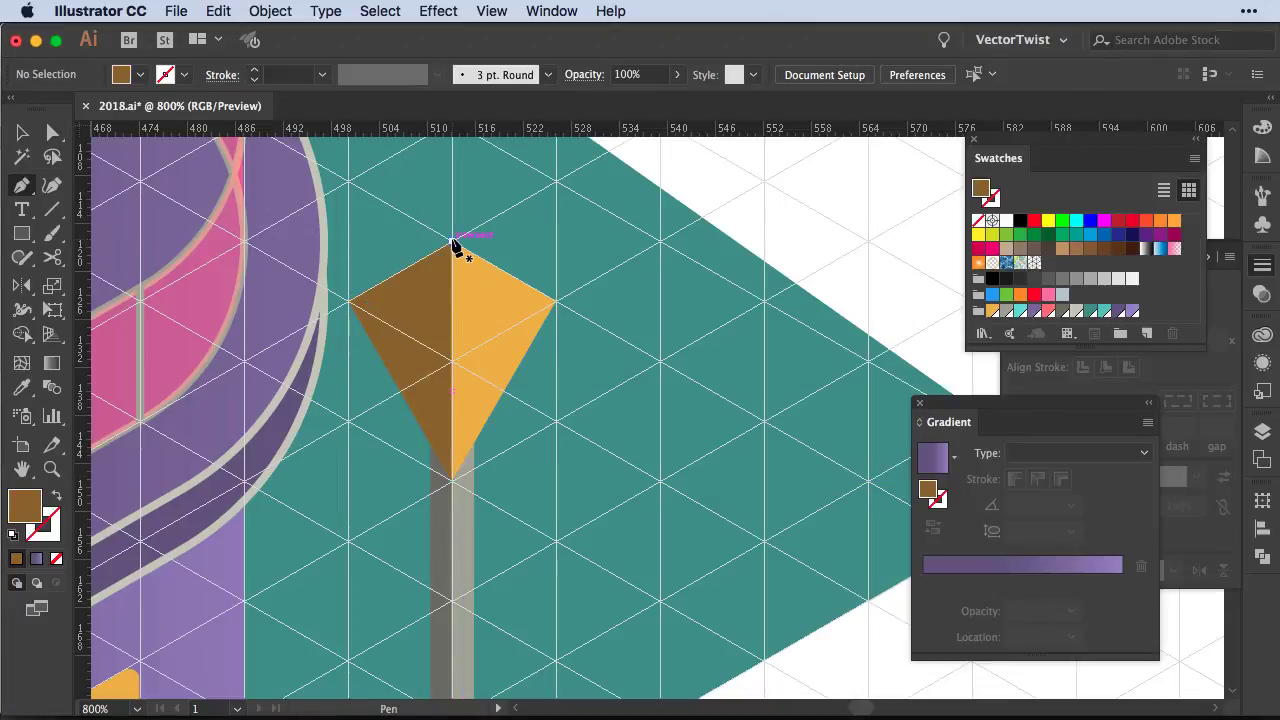
Add inner facet paths to the diamond lamp head
left_click(452, 245)
left_click(405, 333)
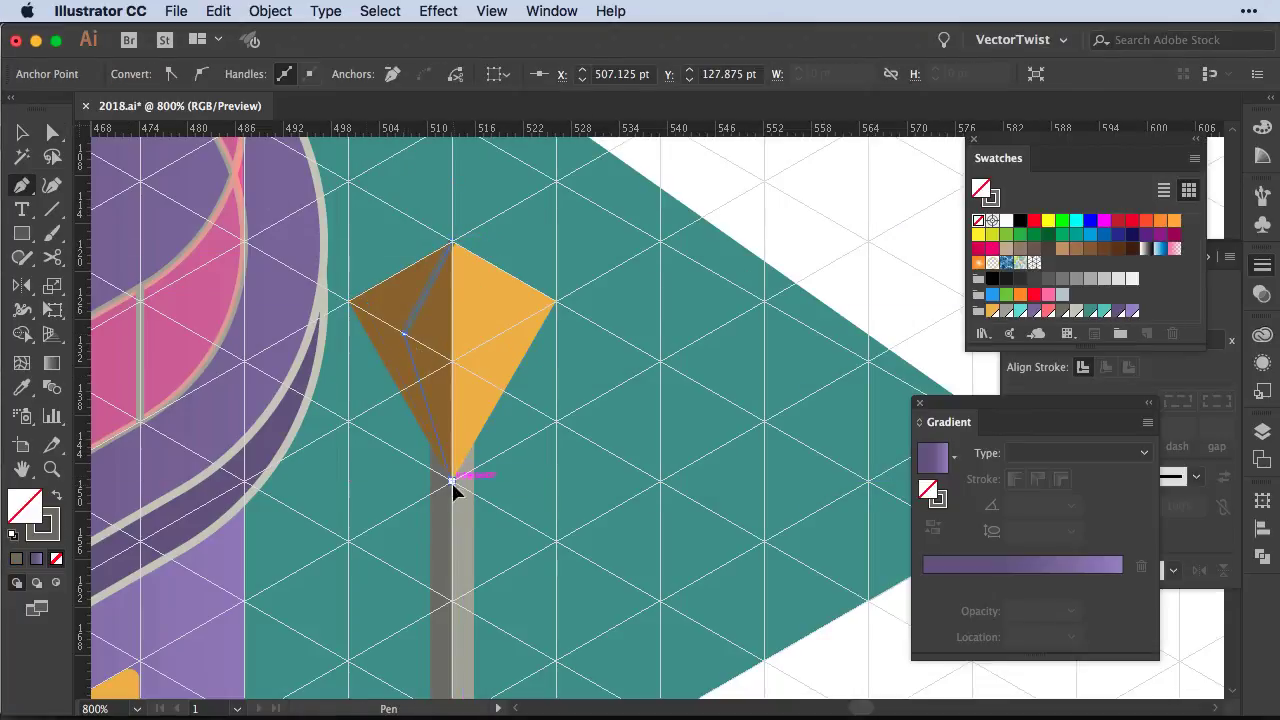
left_click(1215, 297)
left_click(451, 242)
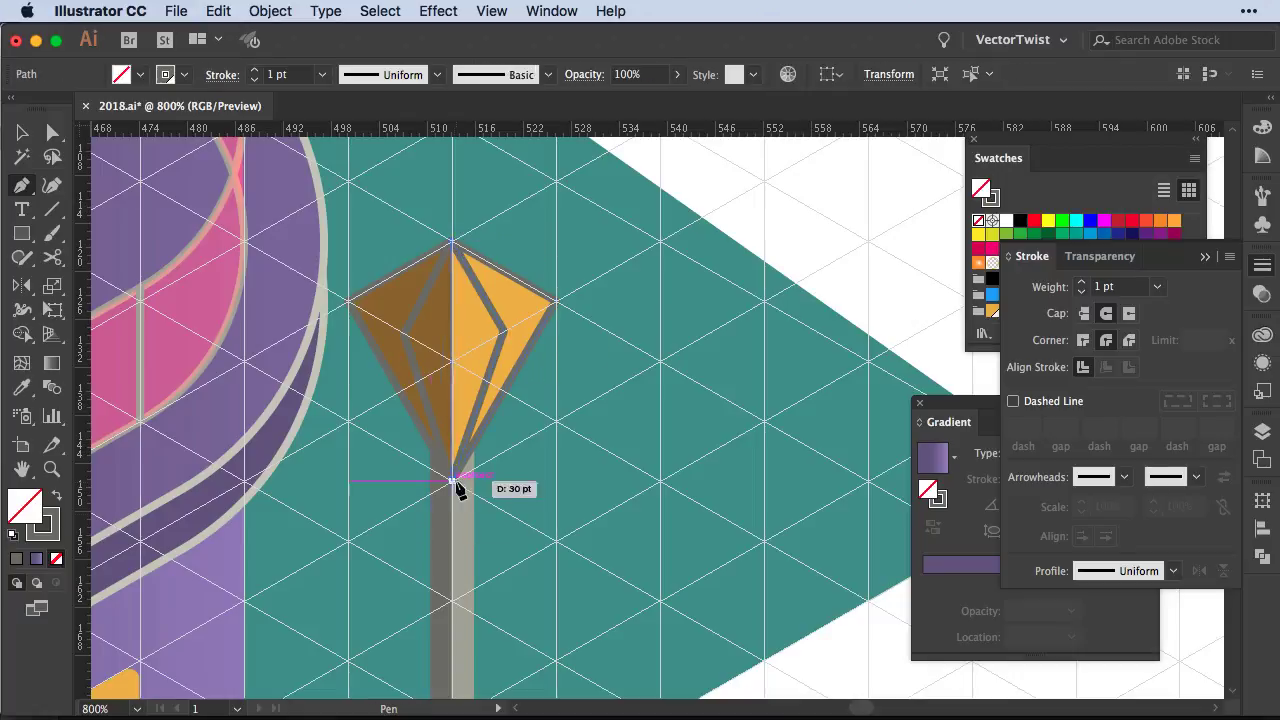
key("v")
key("ctrl+minus")
key("ctrl+minus")
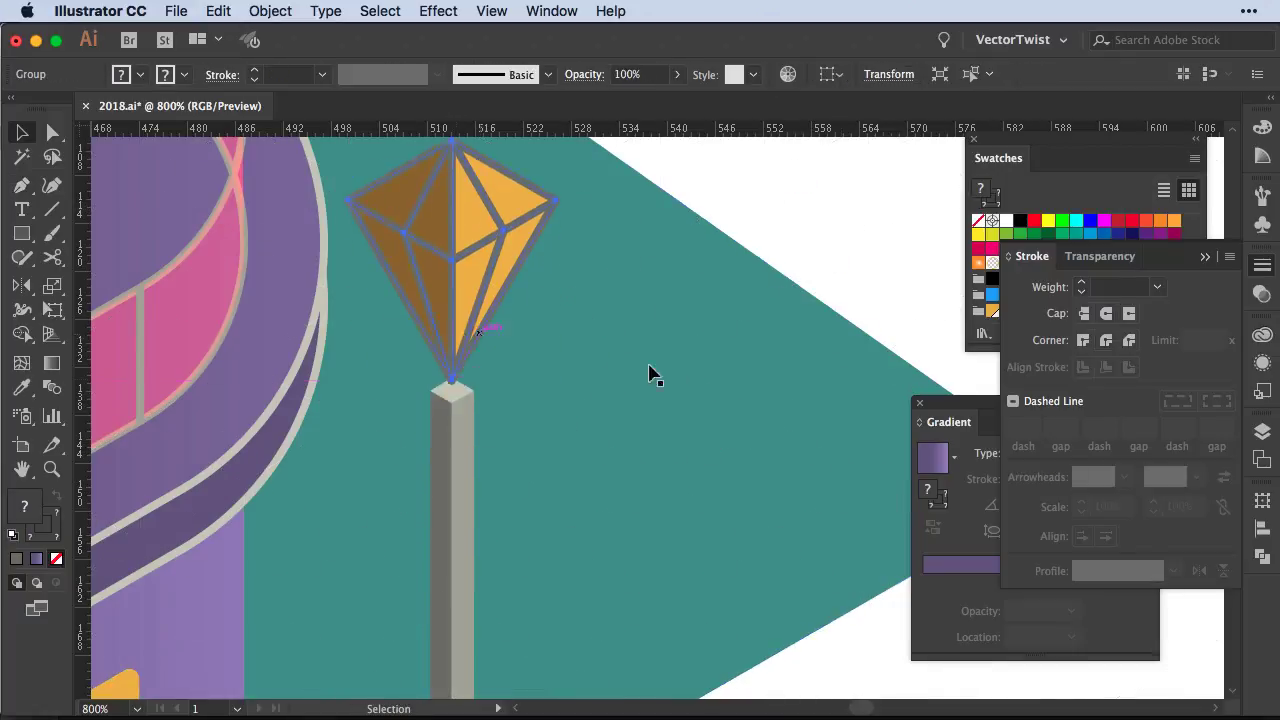
key("ctrl+minus")
scroll(567, 340, "down", 3)
scroll(567, 340, "right", 2)
Copy the pole, shorten it into a spike, and place it atop the lamp
left_click_drag(565, 305, 786, 366)
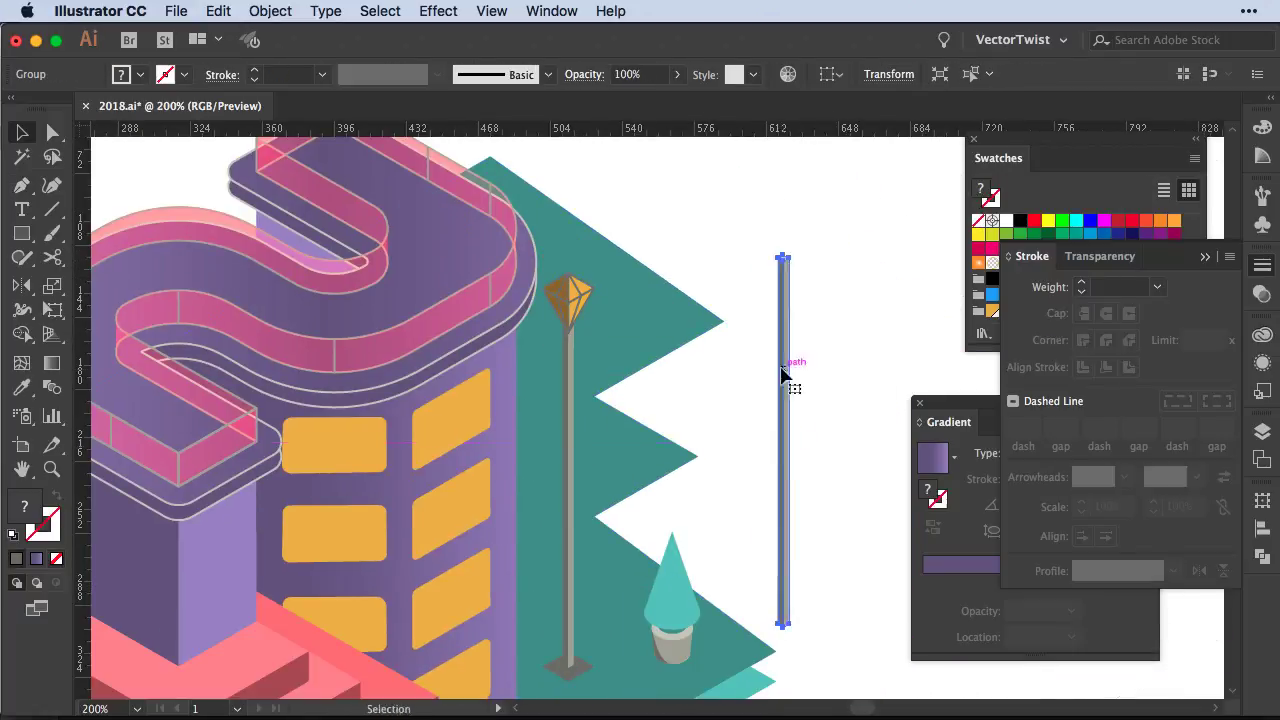
key("a")
left_click_drag(771, 609, 766, 257)
key("ctrl+equal")
key("ctrl+equal")
key("ctrl+equal")
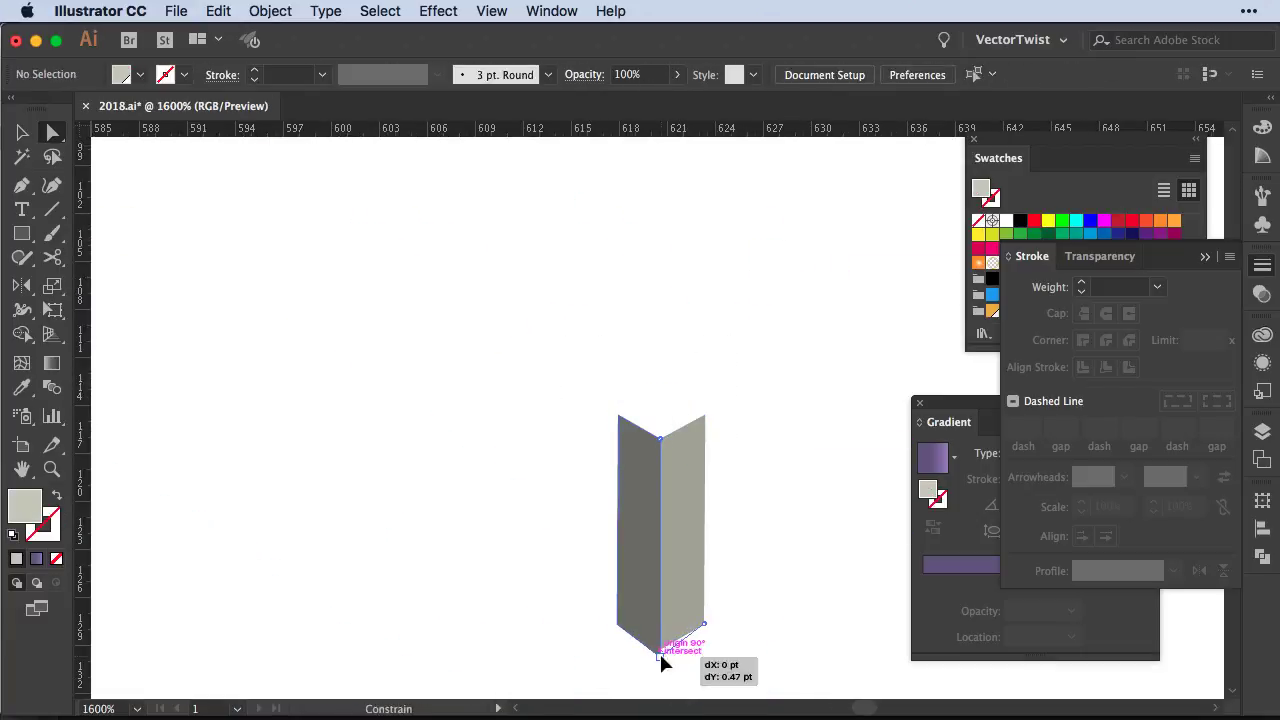
left_click_drag(660, 655, 660, 700)
key("v")
key("ctrl+minus")
key("ctrl+minus")
key("ctrl+minus")
left_click_drag(655, 415, 228, 405)
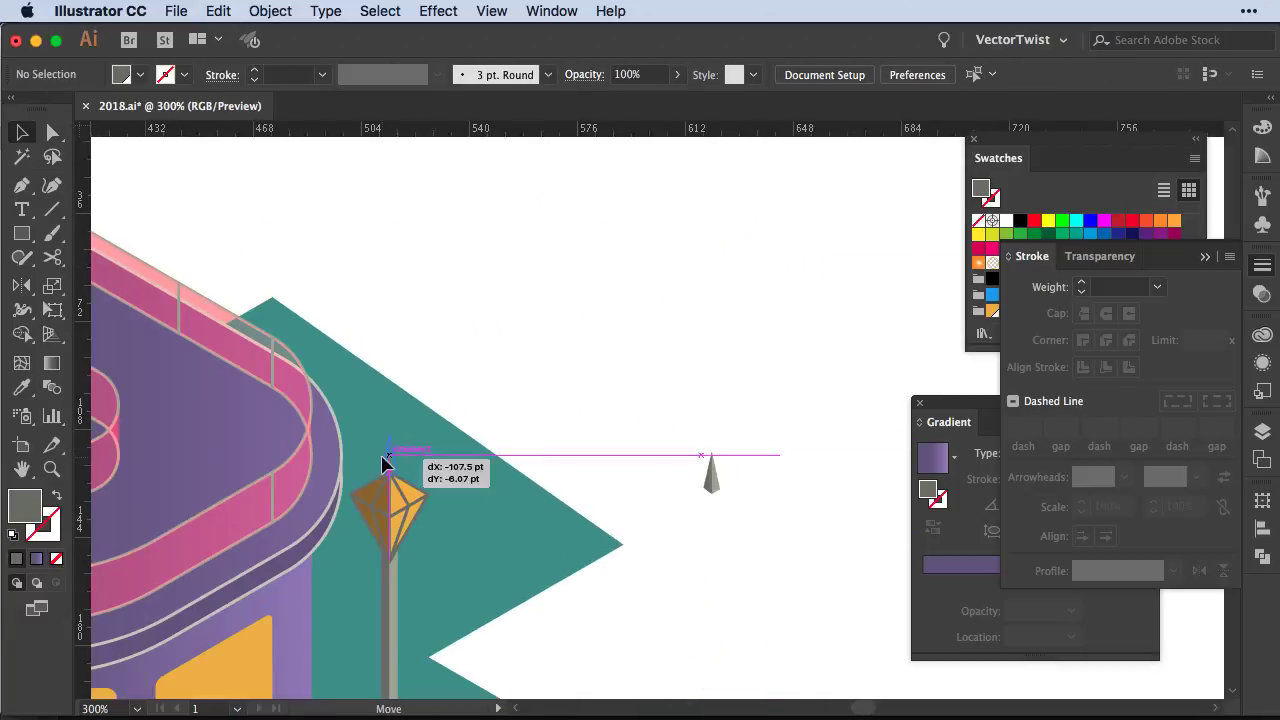
Make the spike and inner diamond facet lines light grey
key("ctrl+equal")
key("ctrl+equal")
key("ctrl+equal")
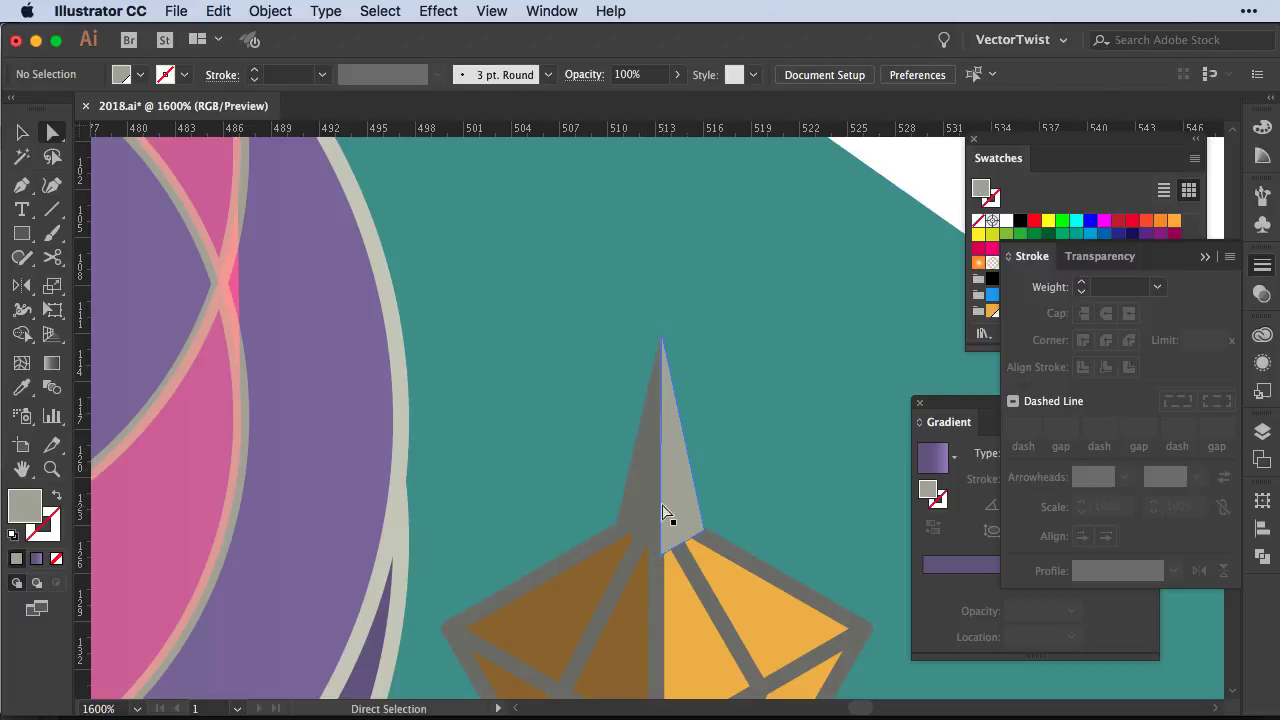
left_click_drag(671, 517, 703, 486)
key("ctrl+minus")
key("ctrl+minus")
key("ctrl+minus")
scroll(672, 440, "up", 5)
left_click(1078, 315)
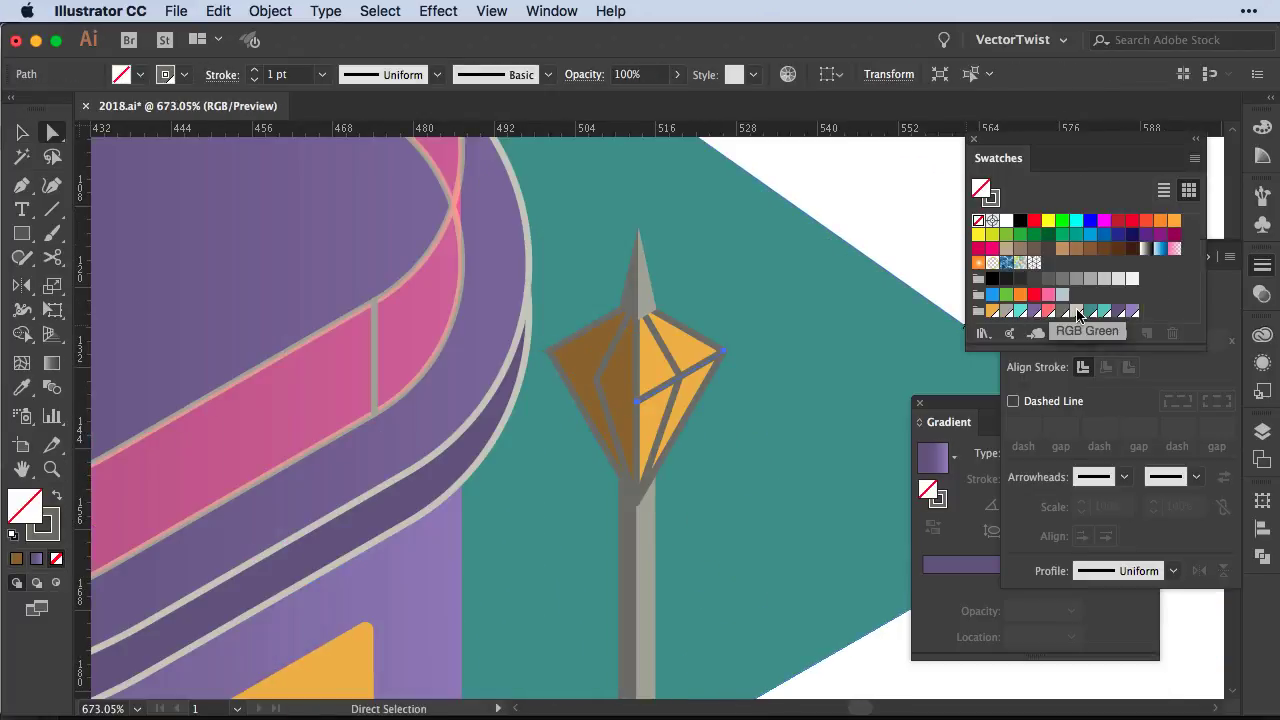
left_click_drag(645, 290, 720, 263)
left_click(1006, 310)
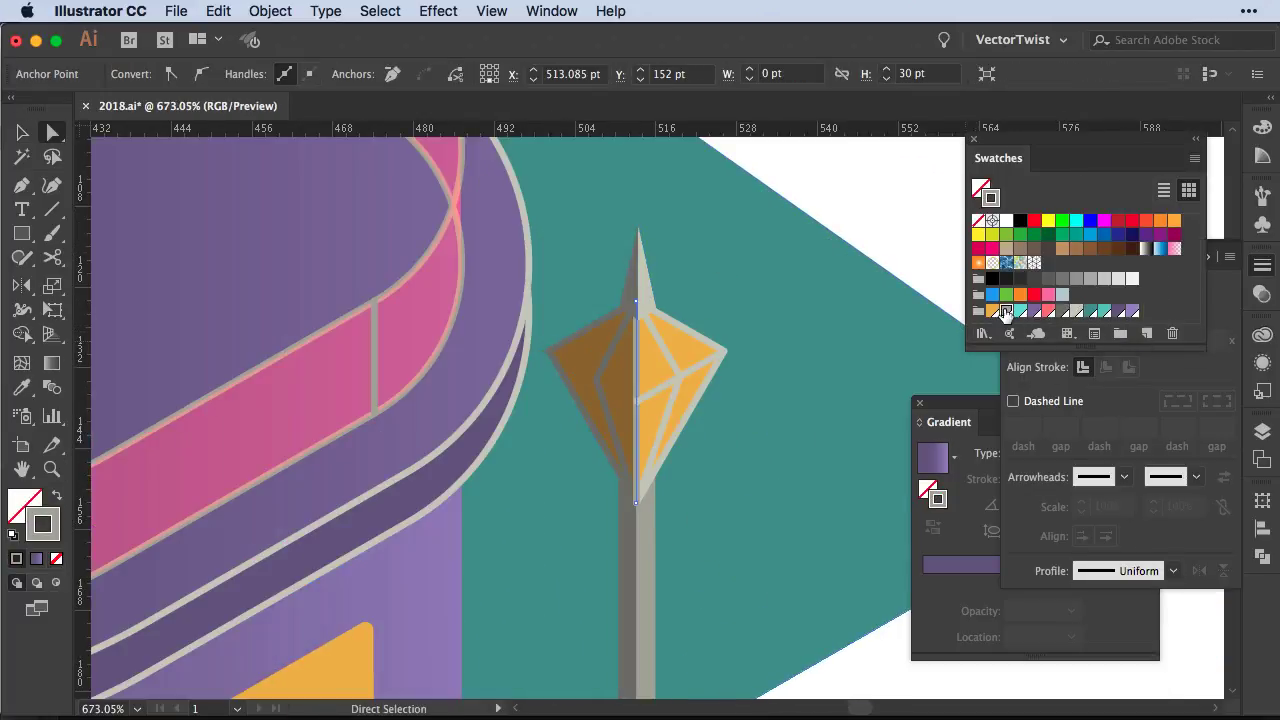
left_click(908, 192)
left_click(855, 219)
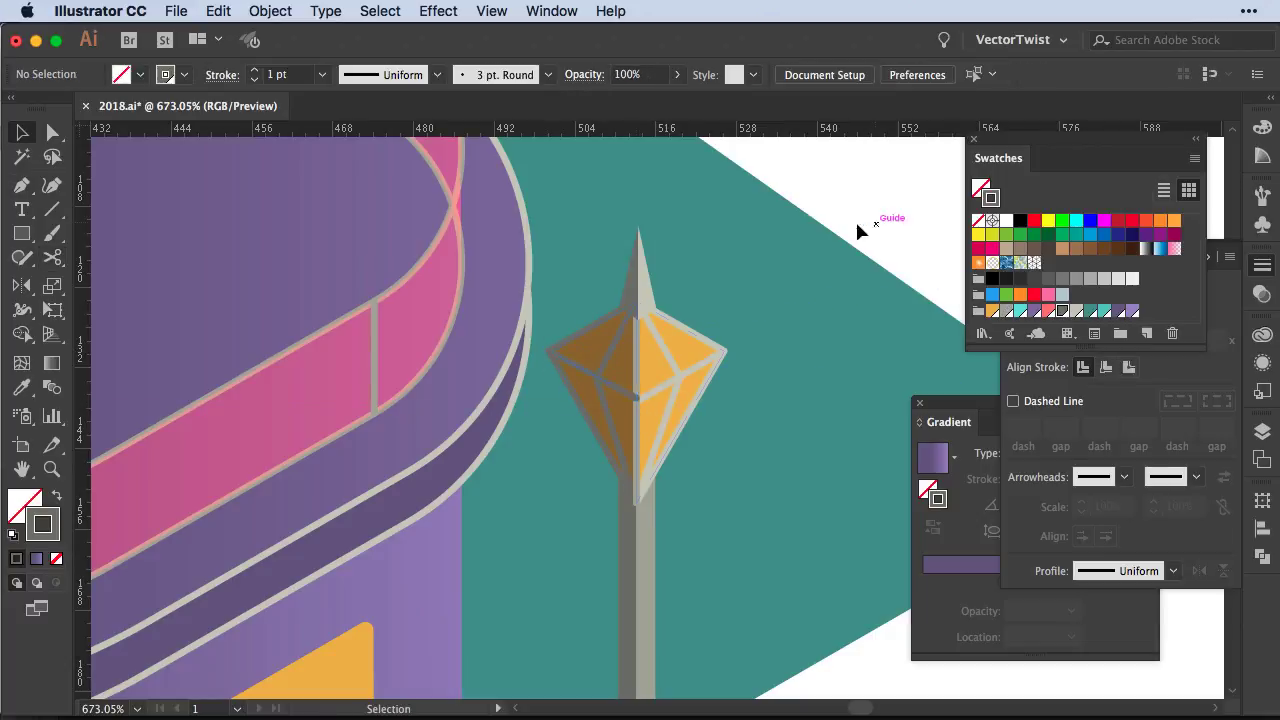
Position the second lamp post on the plaza's left side
key("ctrl+minus")
key("ctrl+minus")
key("ctrl+minus")
left_click(225, 550)
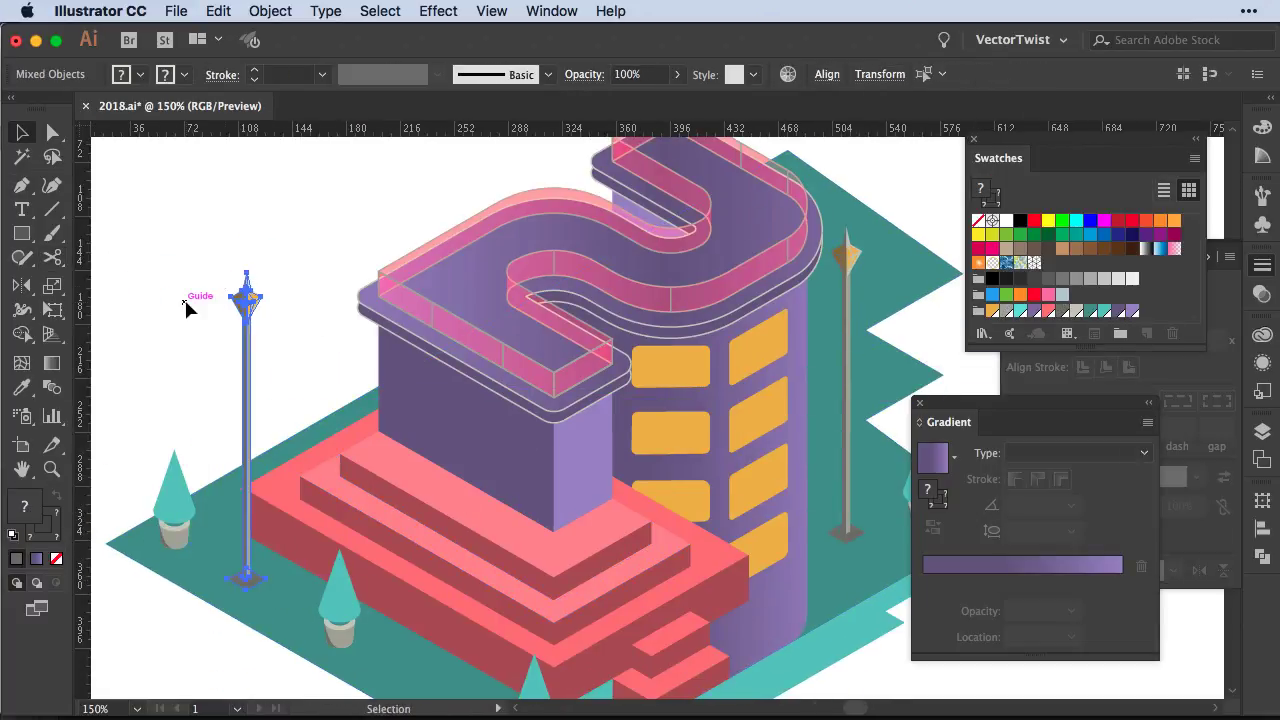
left_click_drag(246, 578, 270, 530)
scroll(634, 457, "down", 5)
scroll(727, 468, "down", 5)
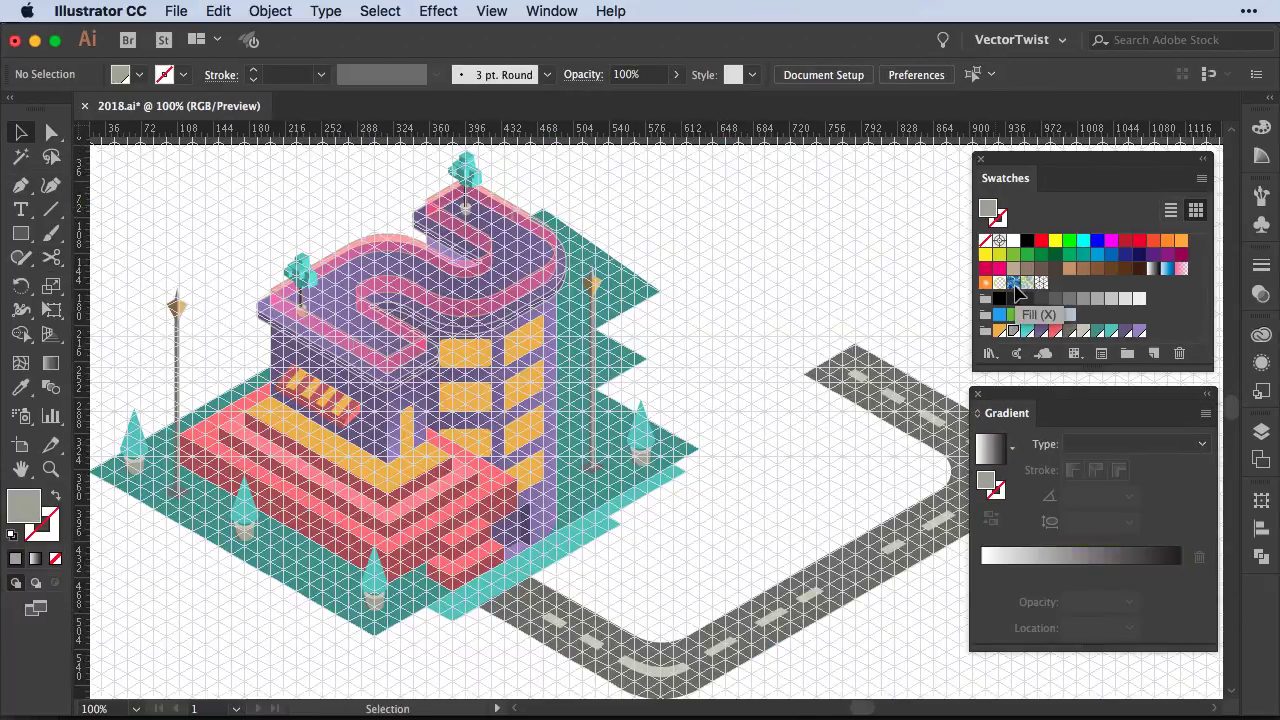
Pen-draw the grey parallelogram slab beside the road
key("ctrl+plus")
key("p")
left_click(586, 314)
scroll(585, 238, "down", 3)
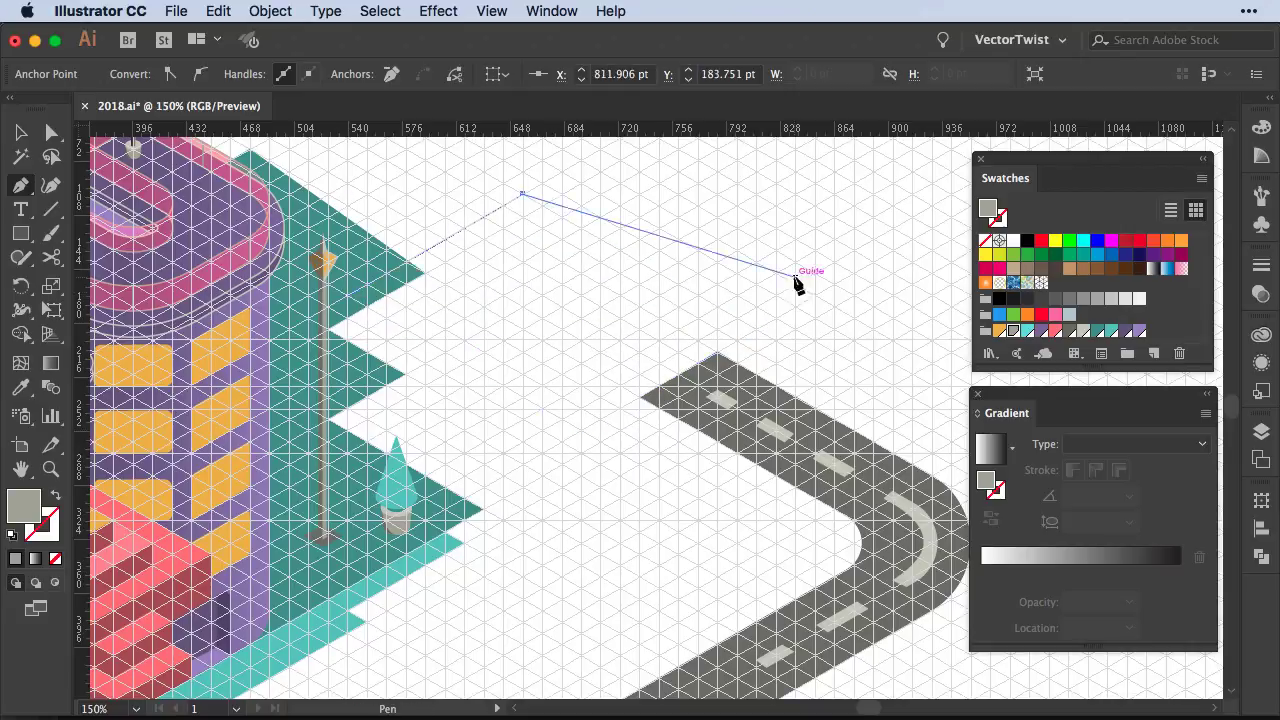
left_click(815, 362)
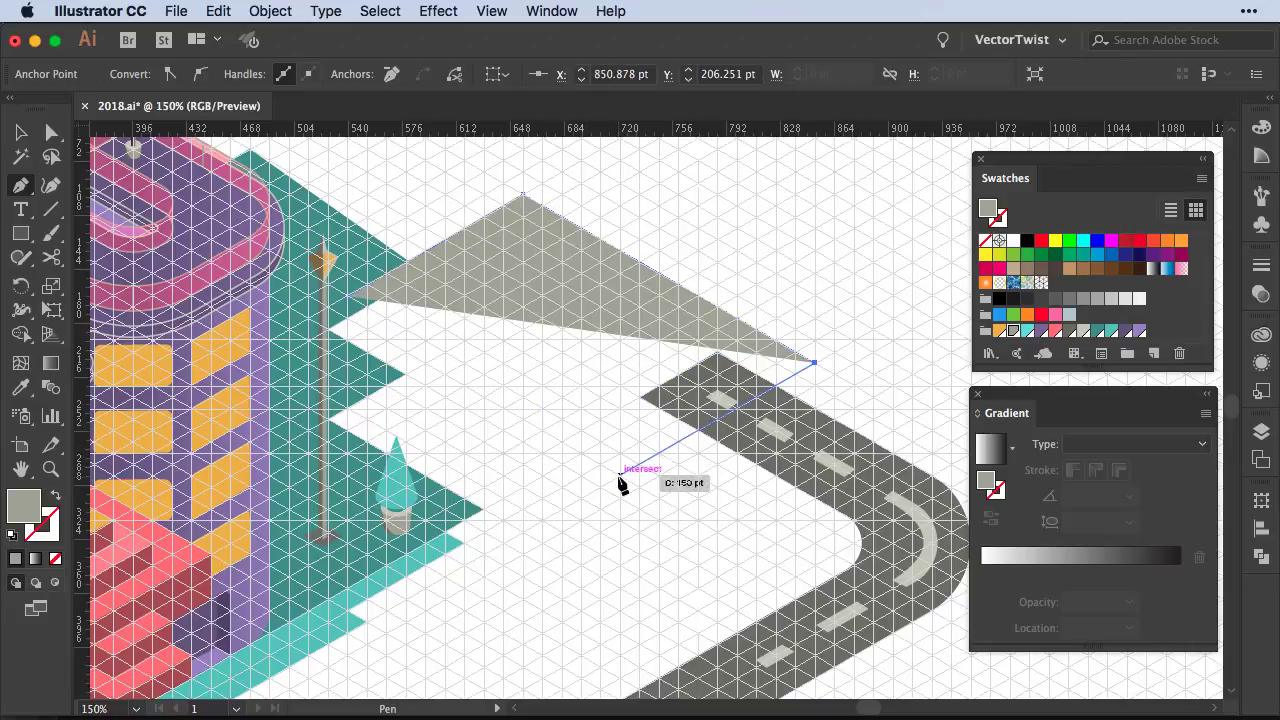
left_click(640, 462)
left_click(348, 296)
key("v")
key("ctrl+shift+a")
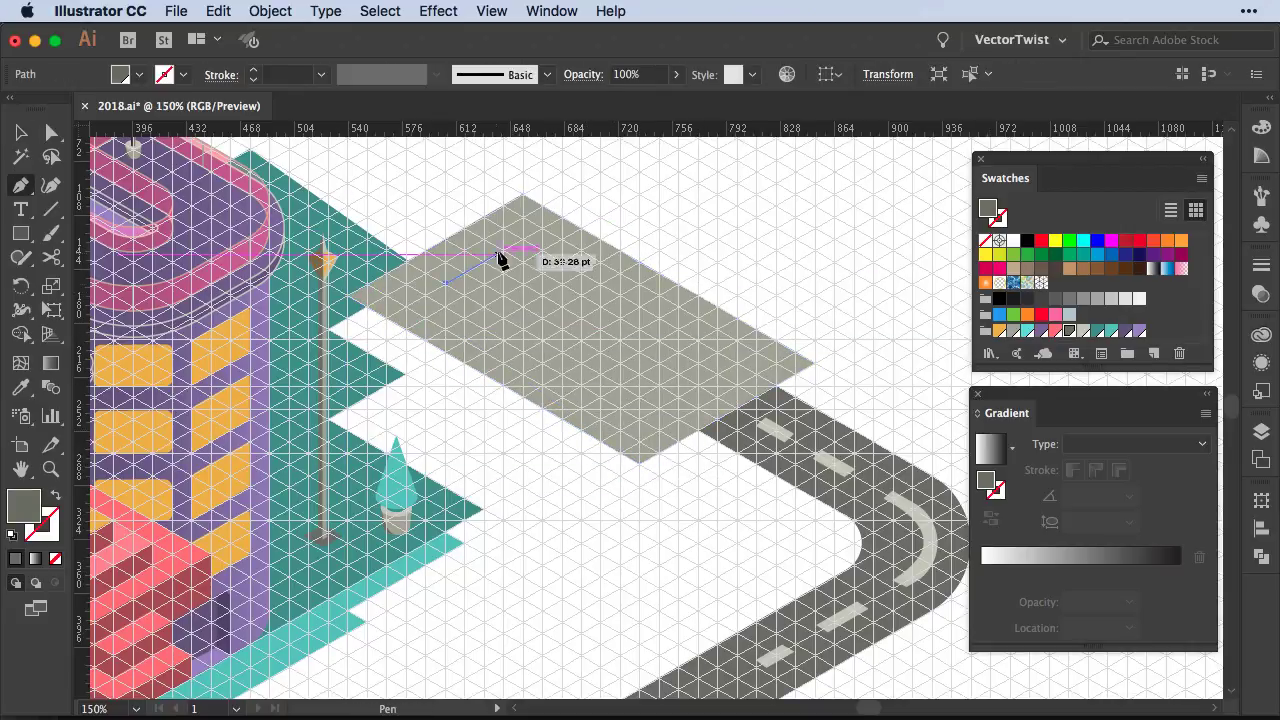
Draw an inner parallelogram on the slab, snapping its corner to the grid
left_click(494, 268)
left_click(480, 266, "ctrl")
left_click(446, 281)
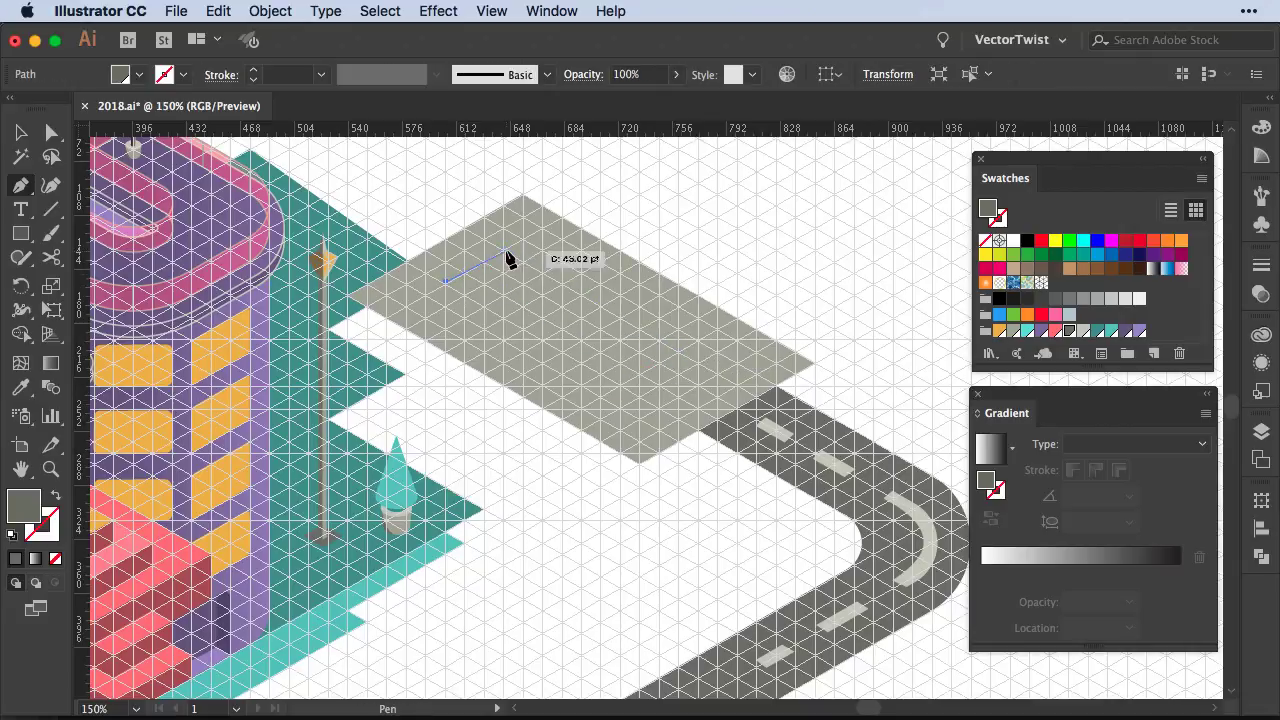
left_click(506, 259)
left_click(682, 373)
left_click(628, 404)
left_click(446, 281)
scroll(682, 373, "up", 5)
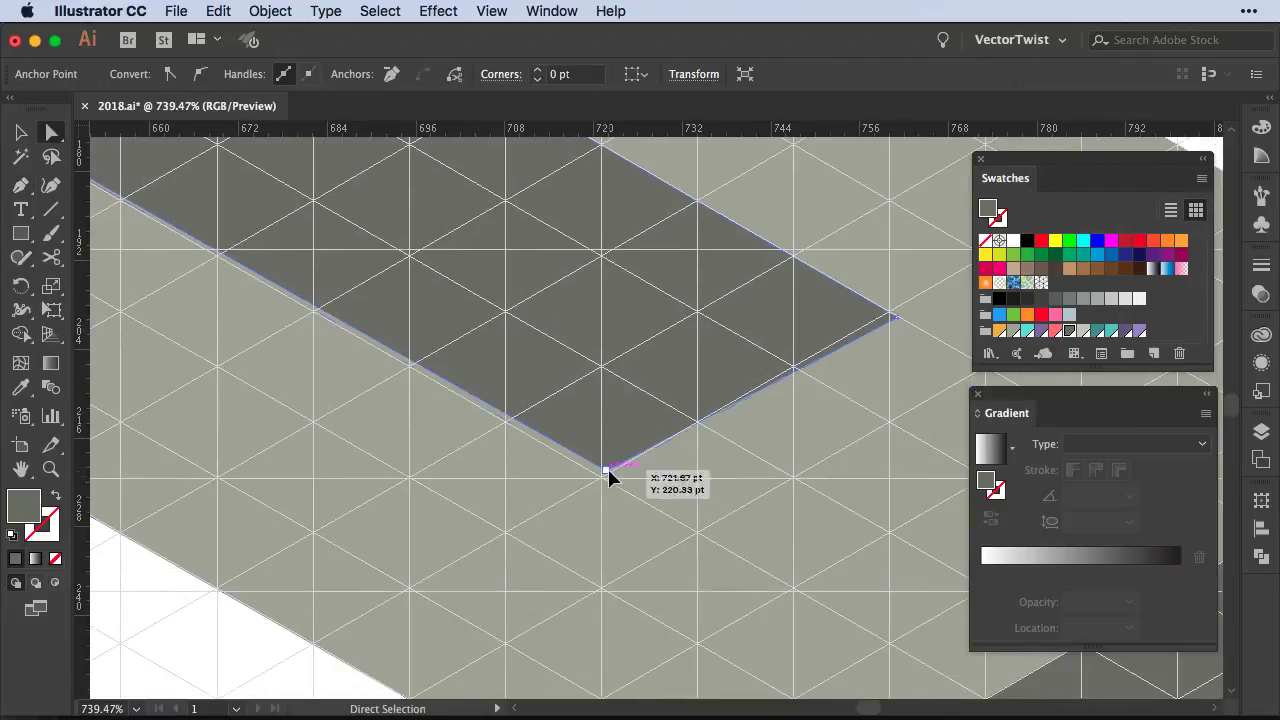
left_click_drag(898, 321, 890, 316)
key("ctrl+minus")
Cut the inner shape out of the slab as a compound path
key("shift+ctrl+F9")
key("ctrl+8")
key("ctrl+z")
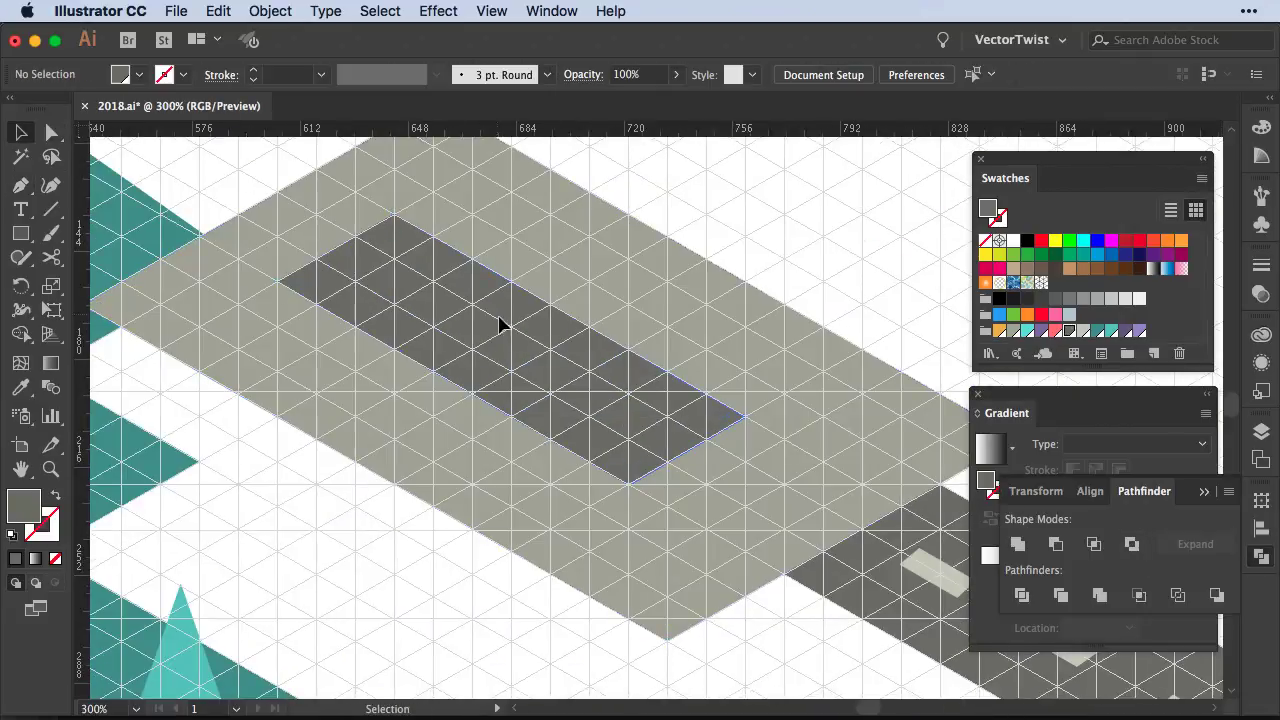
key("ctrl+a")
key("ctrl+8")
key("ctrl+minus")
key("ctrl+minus")
key("shift+ctrl+a")
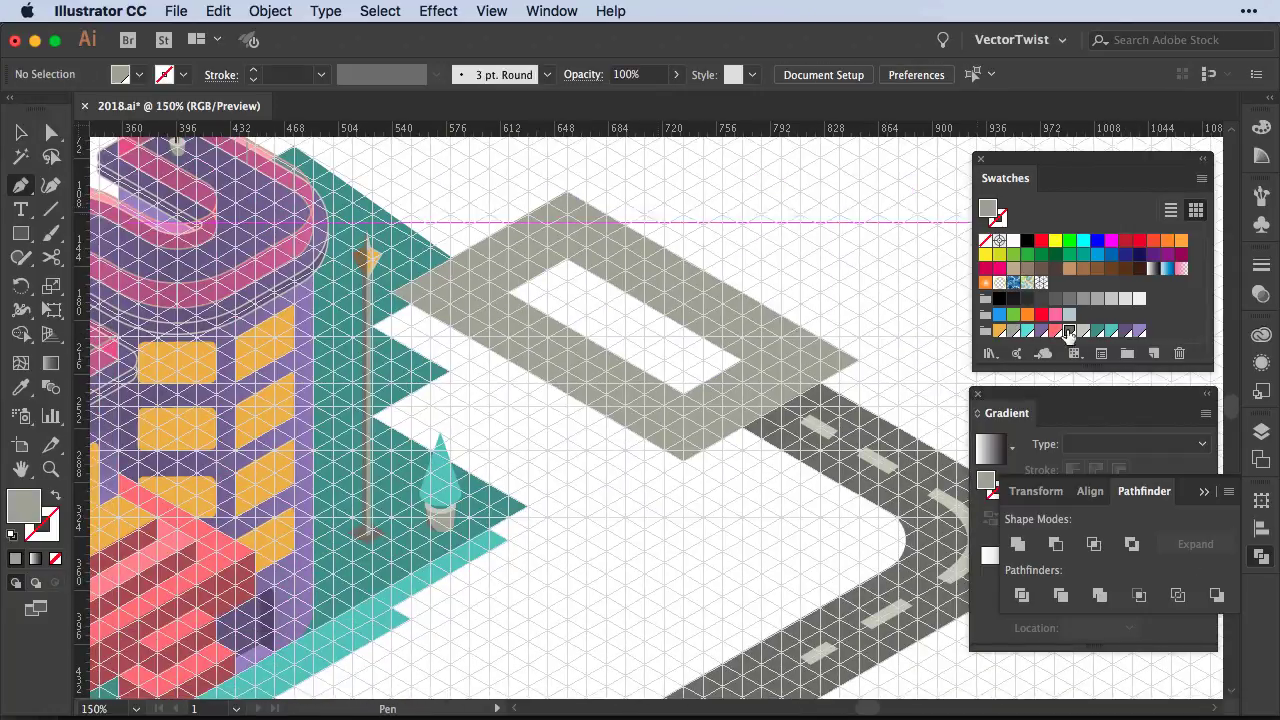
Pen-draw the dark side face under the frame's lower-left edge
left_click(392, 296)
left_click(392, 311)
left_click(683, 482)
left_click(683, 464)
left_click(392, 296)
left_click(551, 268, "ctrl")
Draw the dark and light inner wall faces of the frame's opening
left_click(566, 281)
left_click(508, 296)
left_click(566, 263)
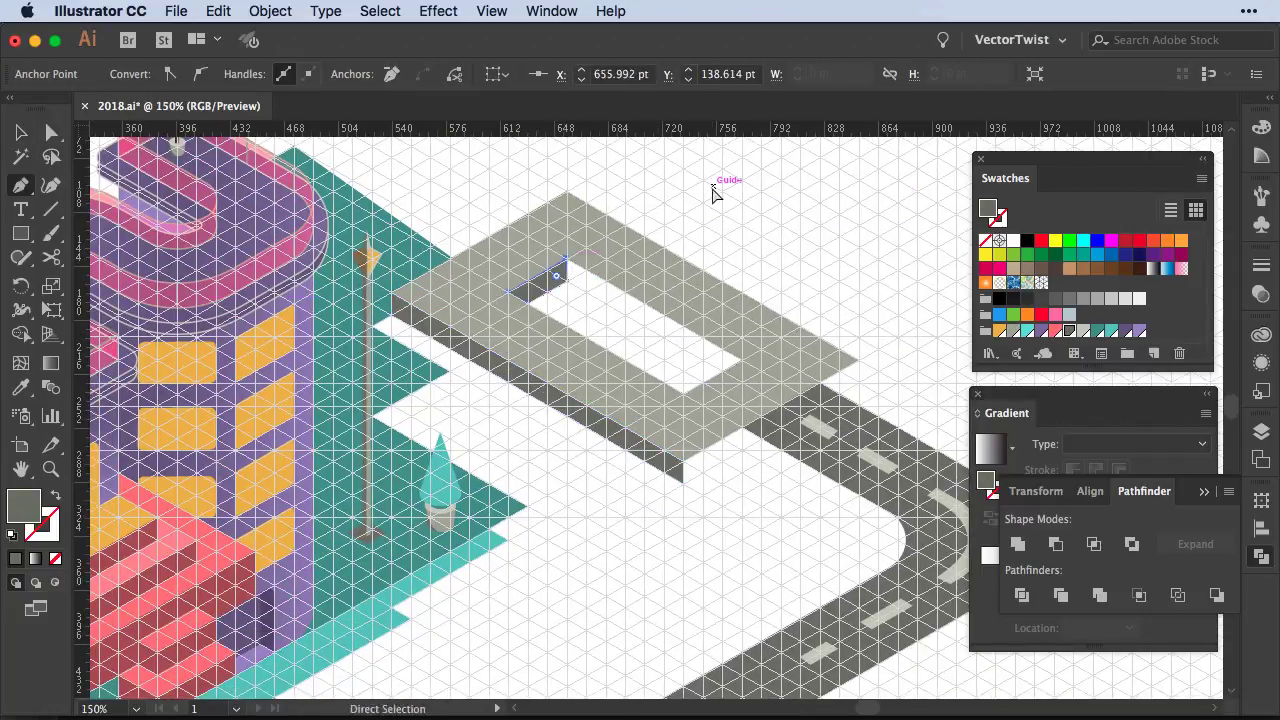
left_click(740, 360)
left_click(740, 378)
left_click(566, 264)
Draw the light side face along the frame's lower-right edge
left_click(857, 378)
left_click(683, 482)
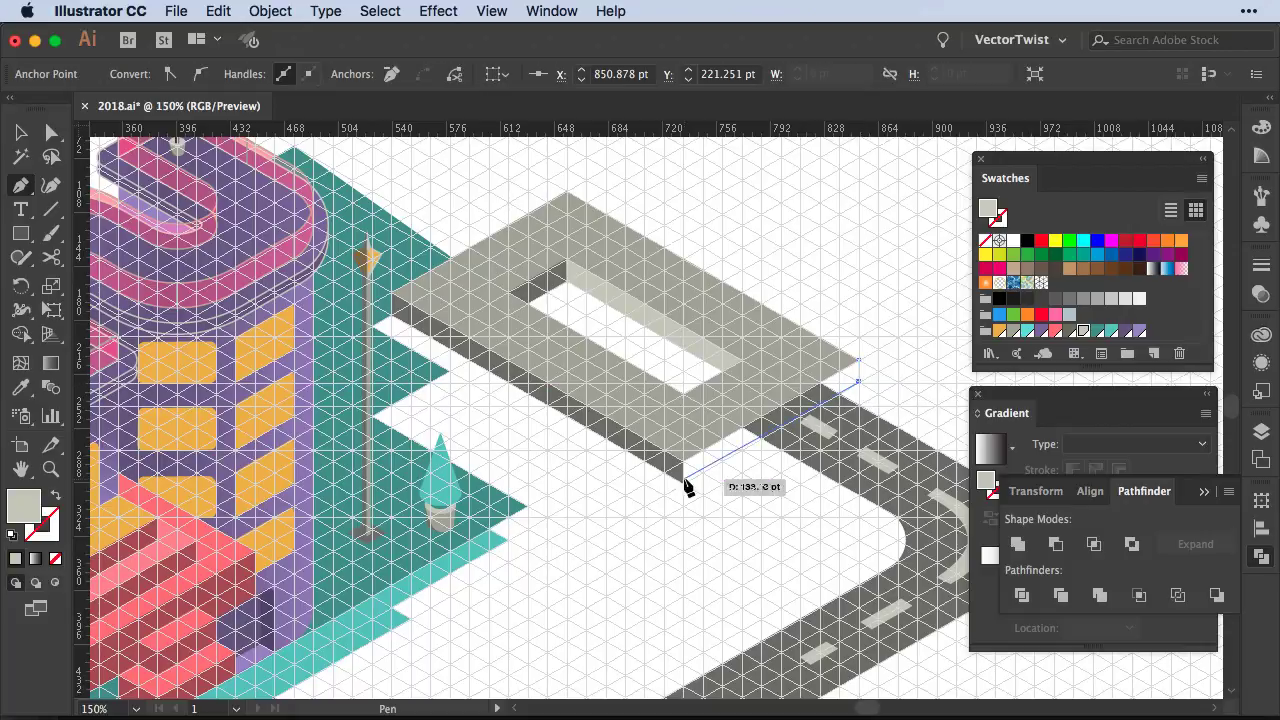
left_click(683, 464)
left_click(857, 360)
left_click(657, 313, "ctrl")
Add the end face's corner anchors, snapped exactly onto the frame's lower corner
key("ctrl+equal")
key("ctrl+equal")
key("ctrl+equal")
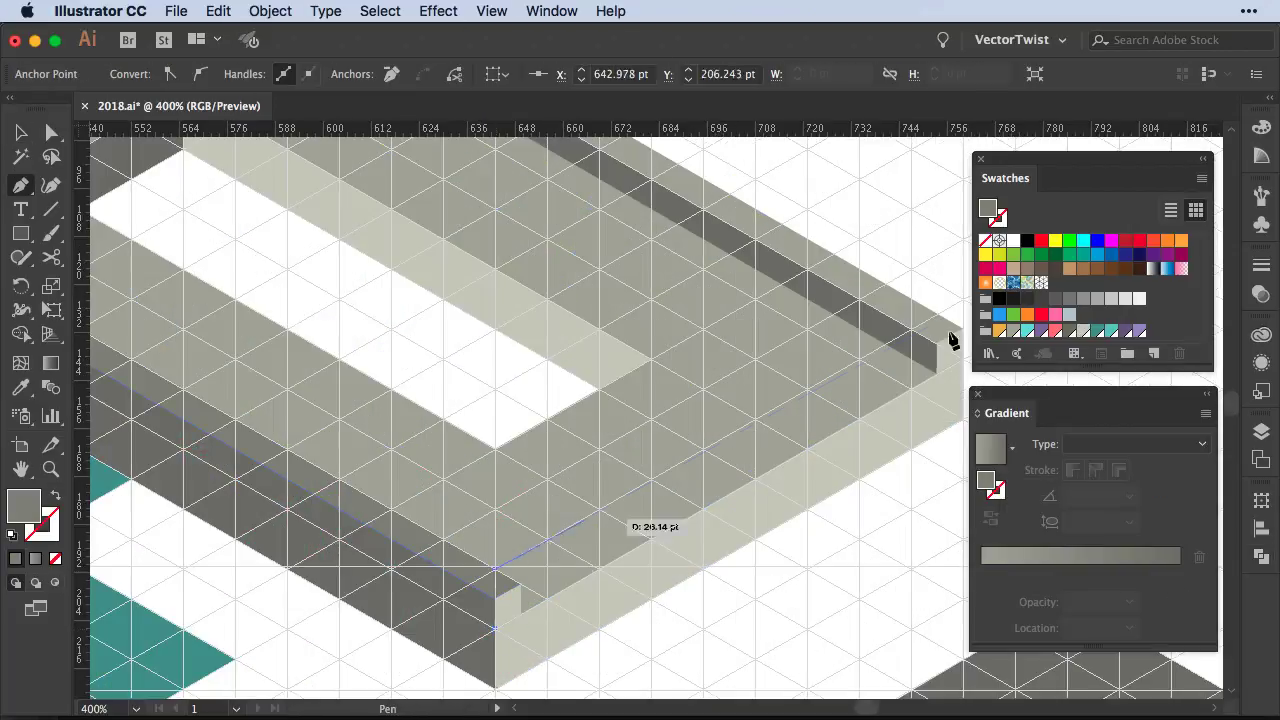
left_click(495, 568)
left_click(440, 546)
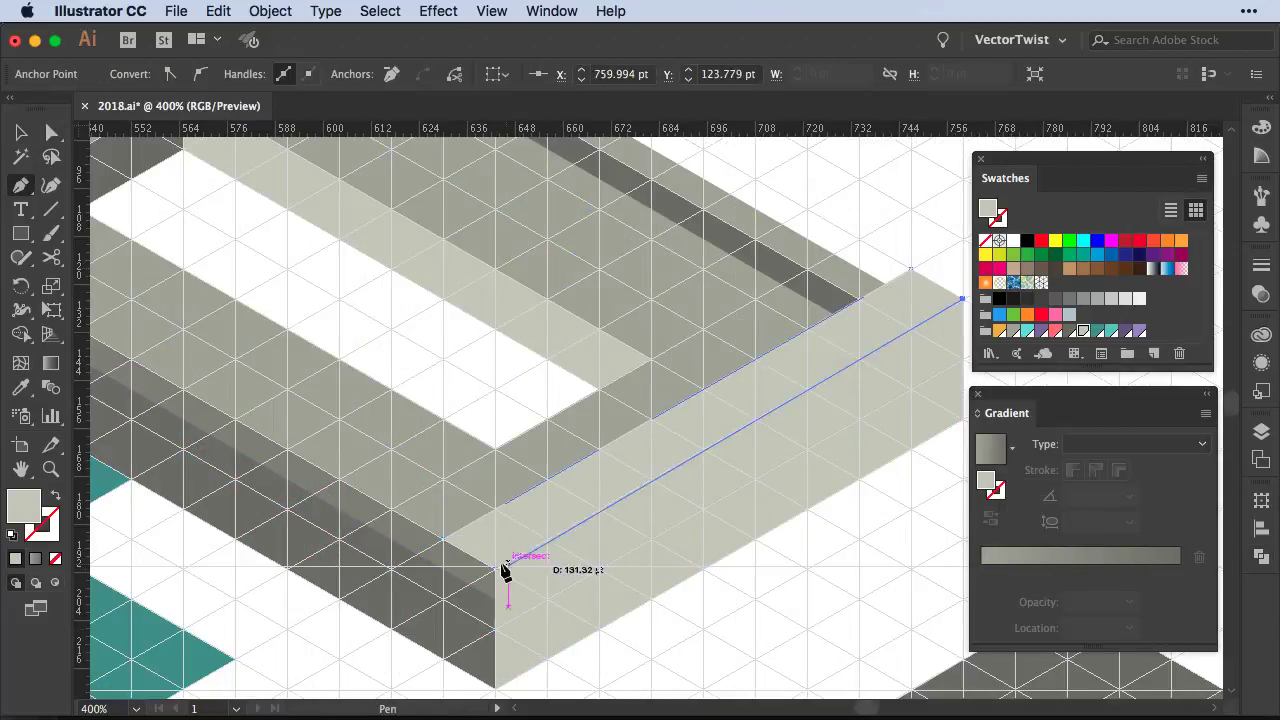
scroll(449, 537, "up", 5)
left_click_drag(631, 377, 635, 383)
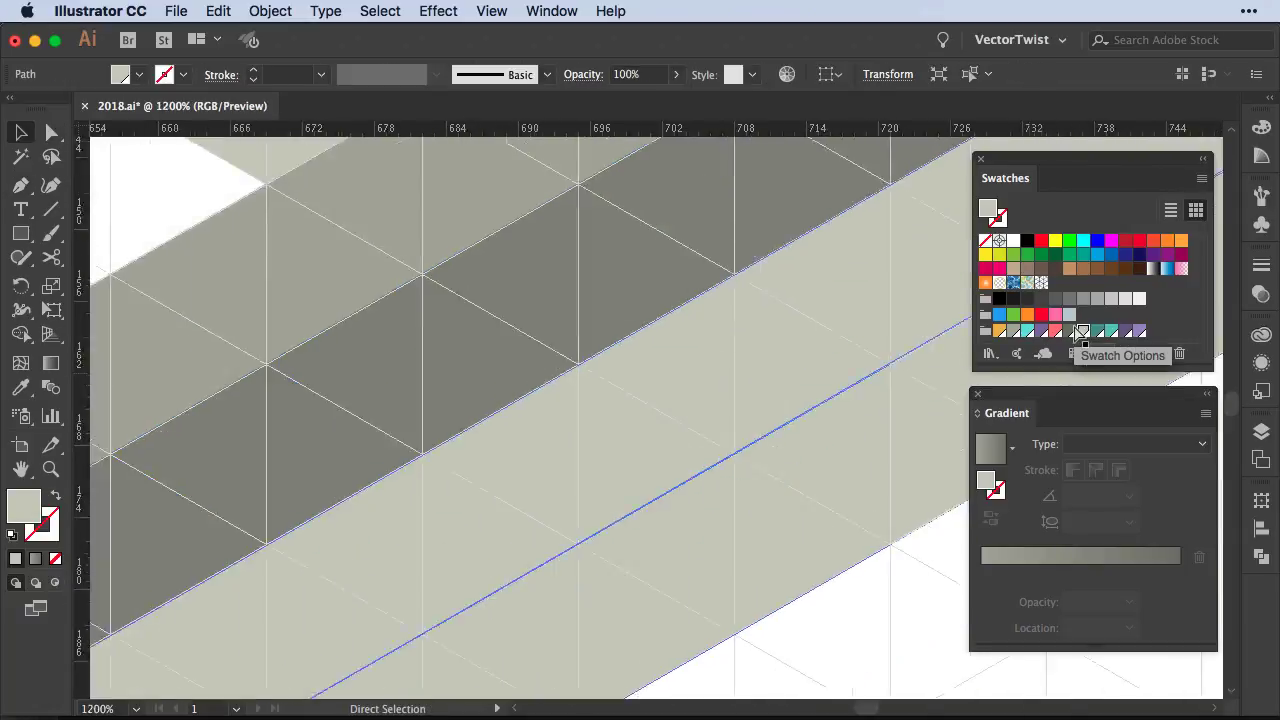
scroll(462, 523, "down", 5)
Fit the notch box onto the frame and Alt-drag a copy of the frame as another level
left_click(914, 400)
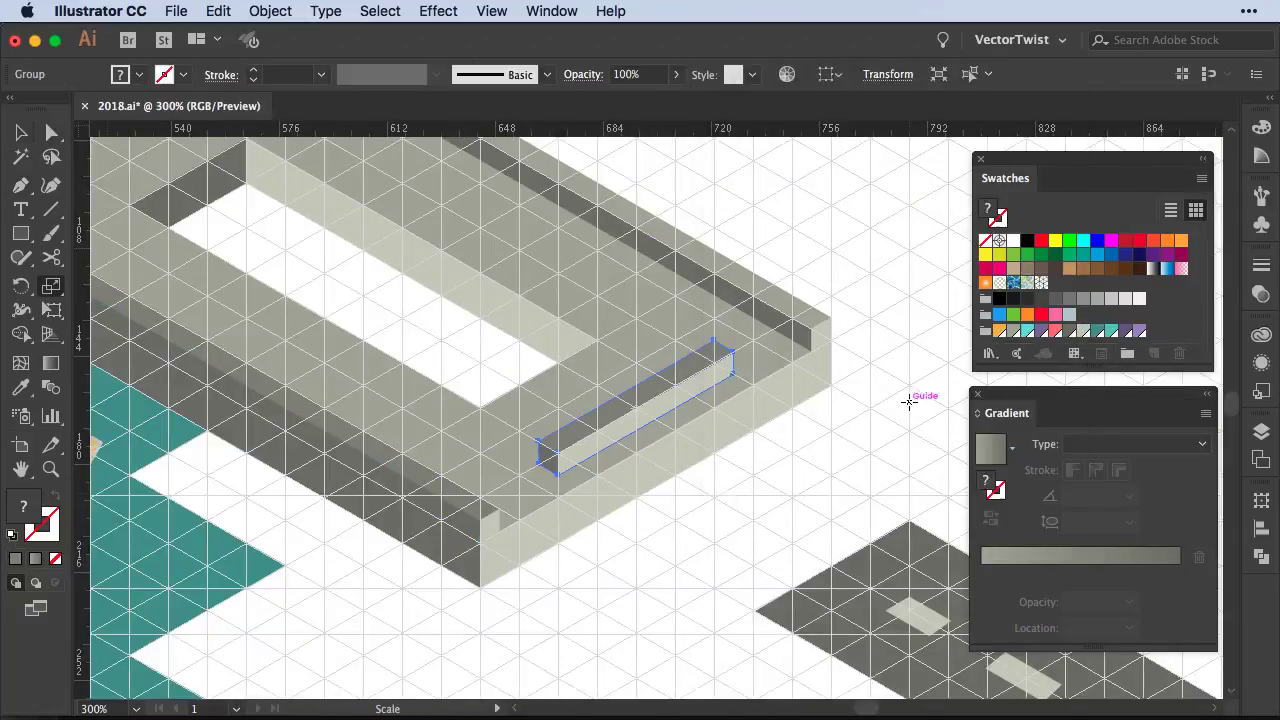
left_click_drag(914, 400, 629, 434)
scroll(729, 509, "up", 2)
scroll(642, 588, "up", 3)
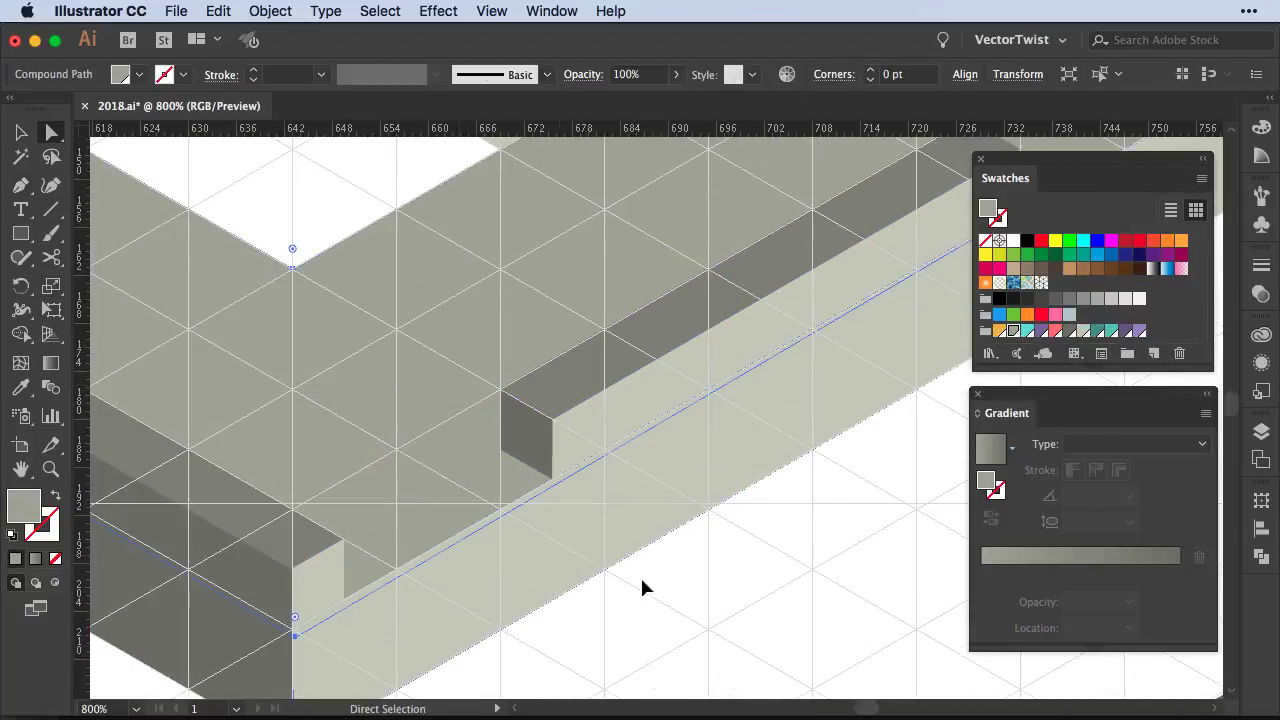
left_click(300, 630)
left_click_drag(570, 464, 522, 494)
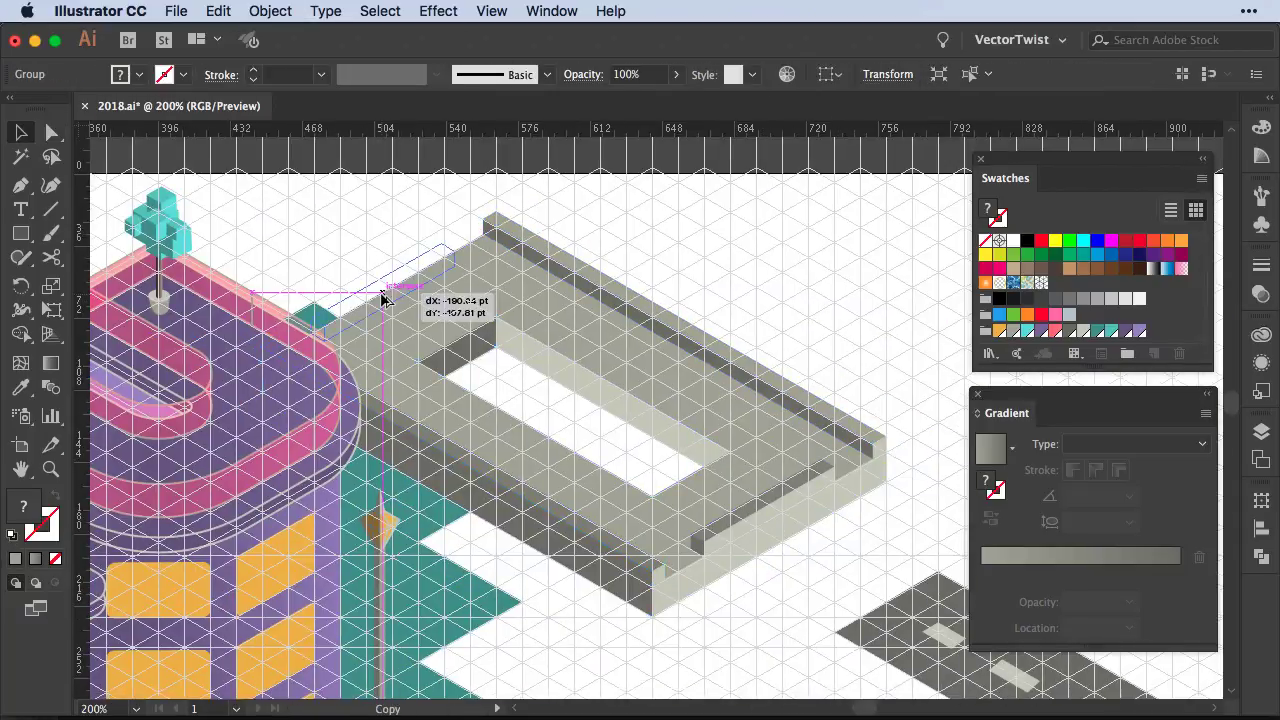
left_click_drag(383, 300, 386, 286)
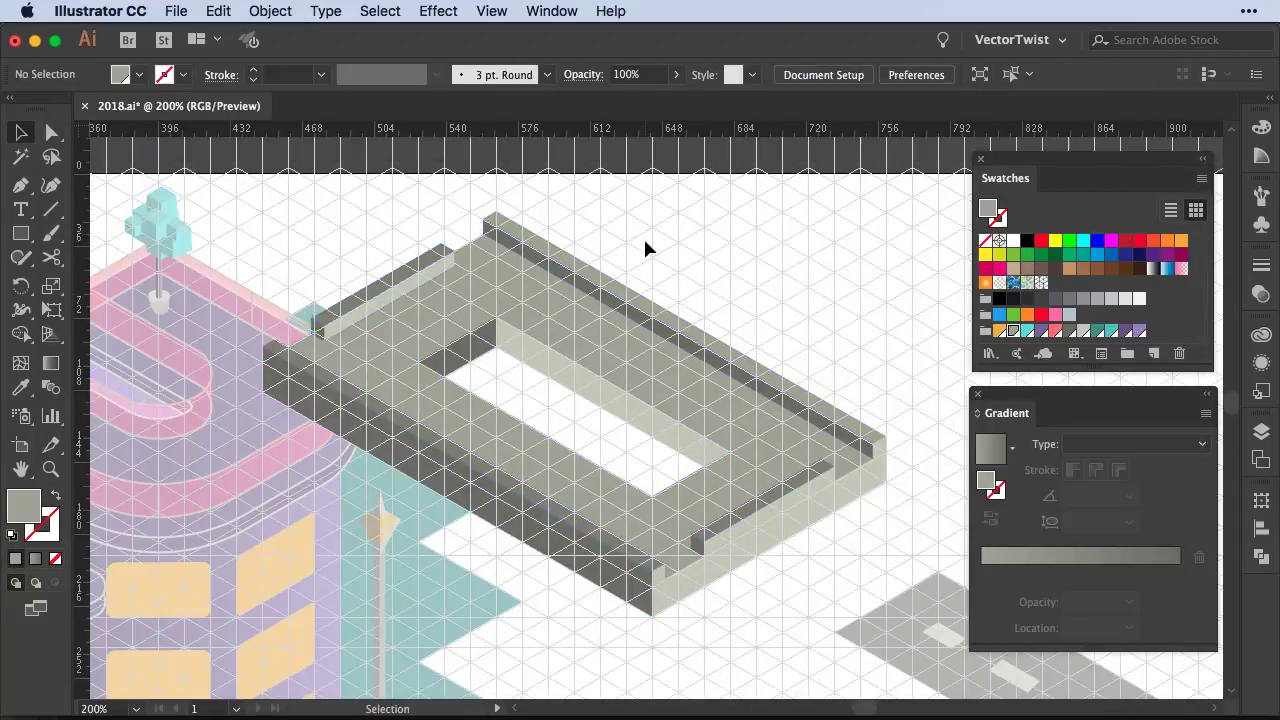
scroll(646, 249, "down", 4)
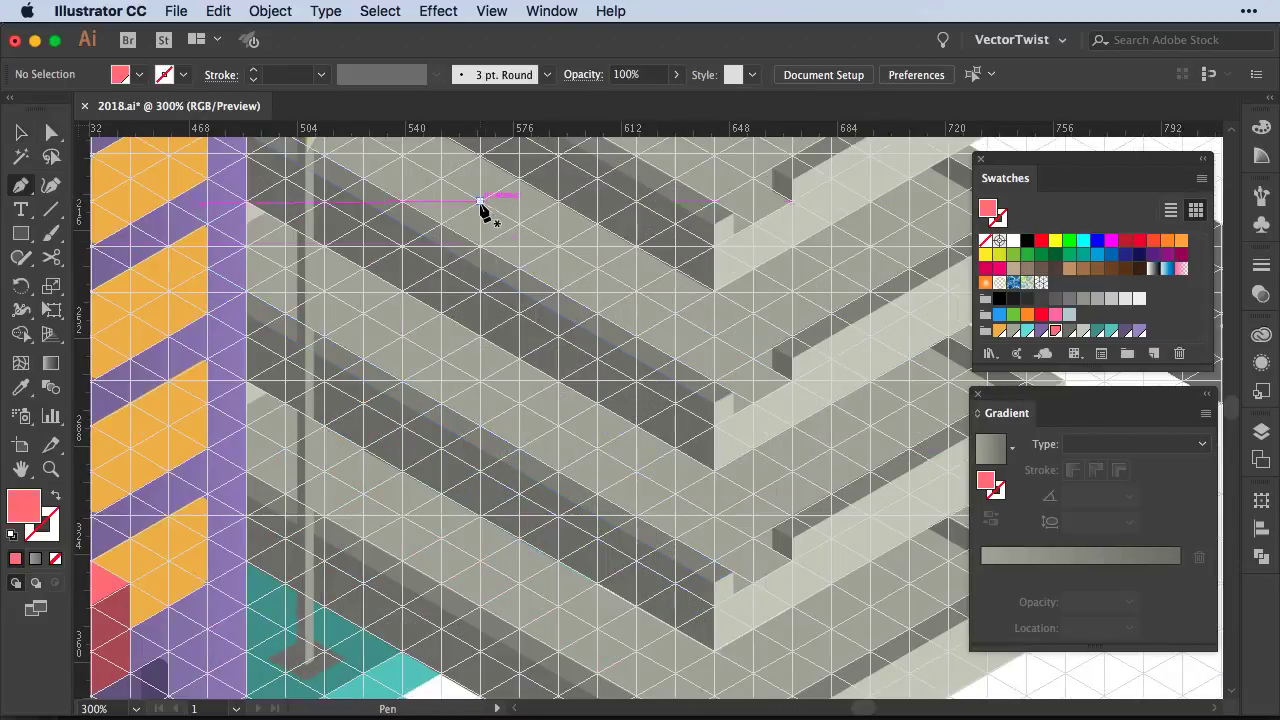
Draw the post's pink top ellipse and duplicate it lower down for the bottom
left_click(518, 177)
left_click(438, 11)
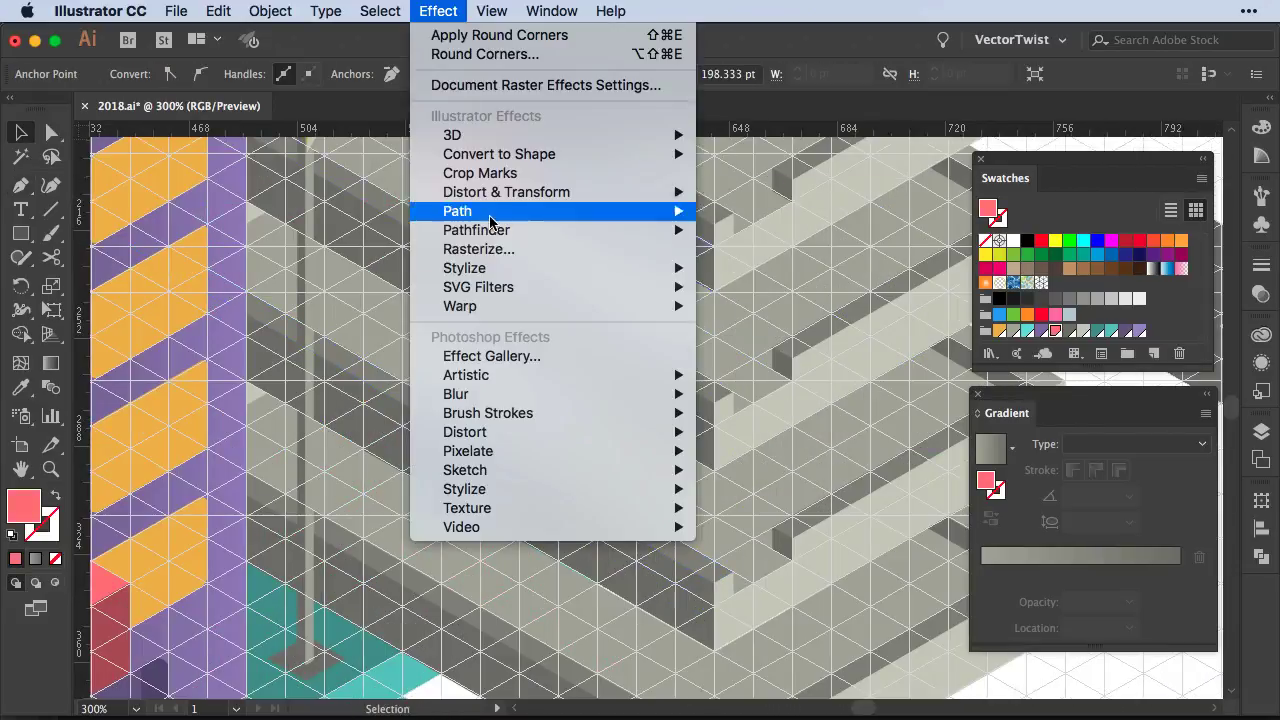
left_click(500, 54)
left_click(1037, 331)
left_click_drag(480, 180, 480, 538)
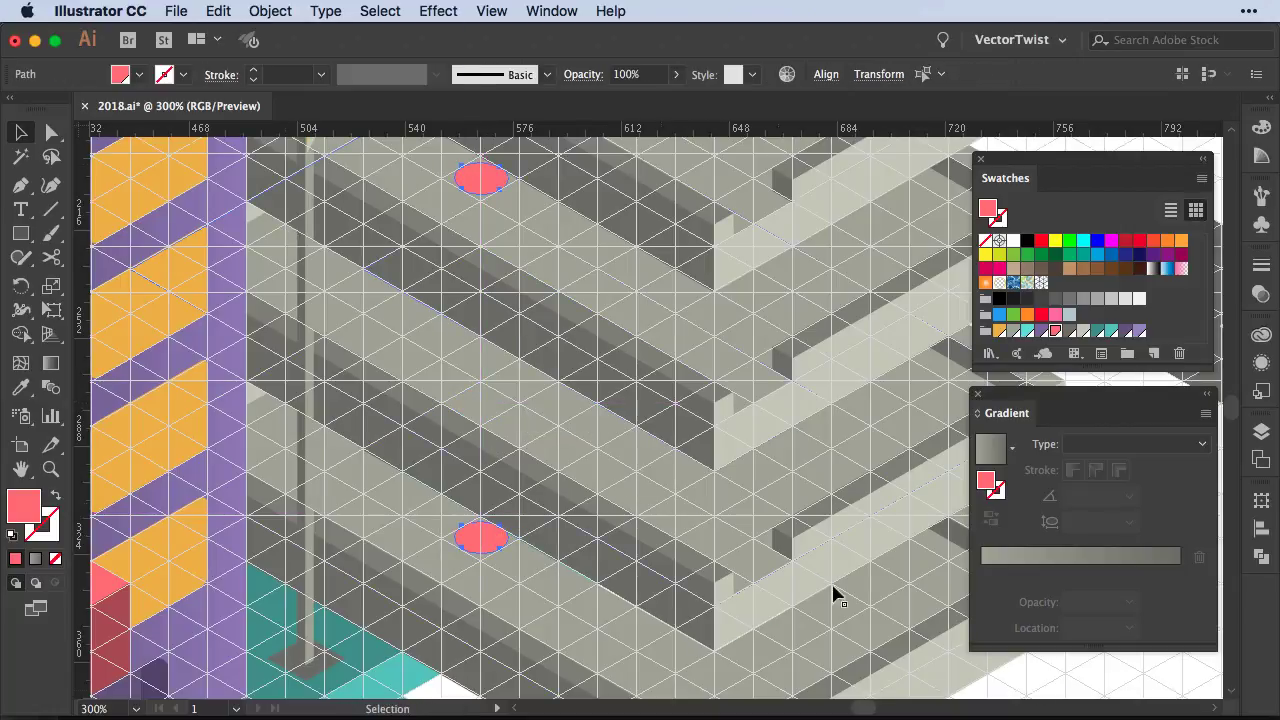
Draw a bar joining the two ellipses and fill it with a linear gradient
left_click(455, 537)
left_click(508, 537)
left_click(508, 179)
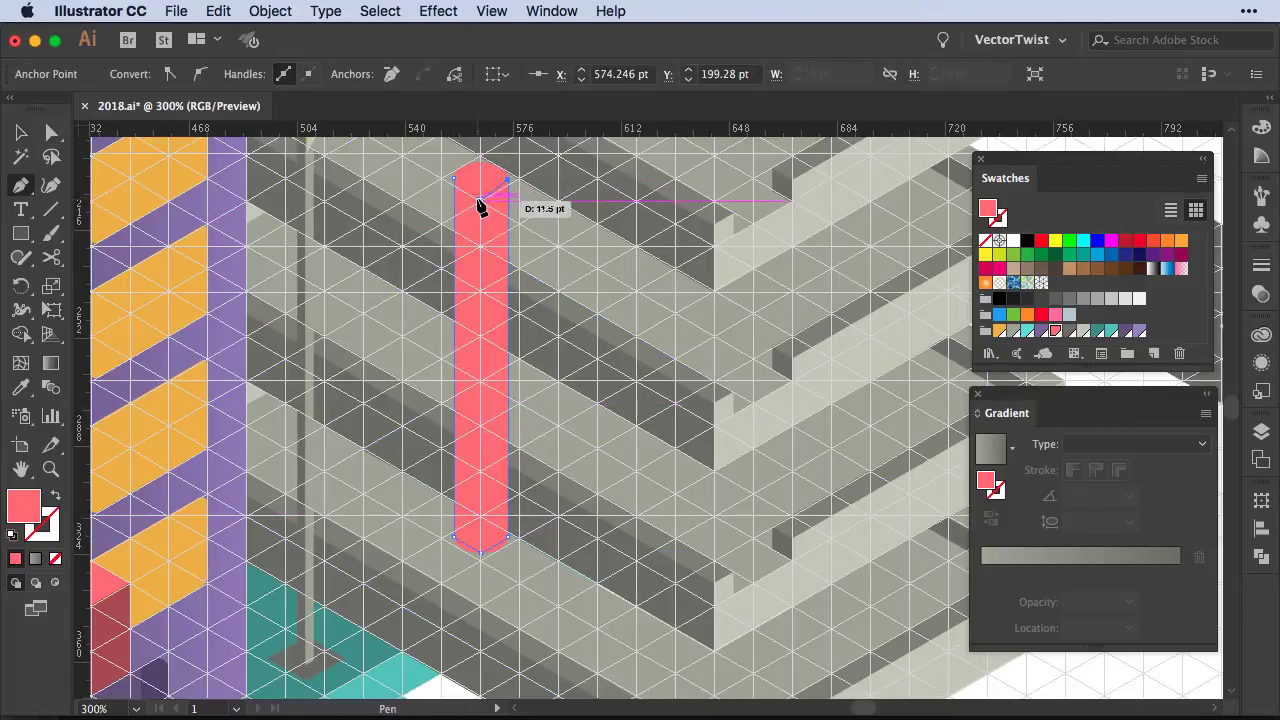
left_click(455, 179)
key("v")
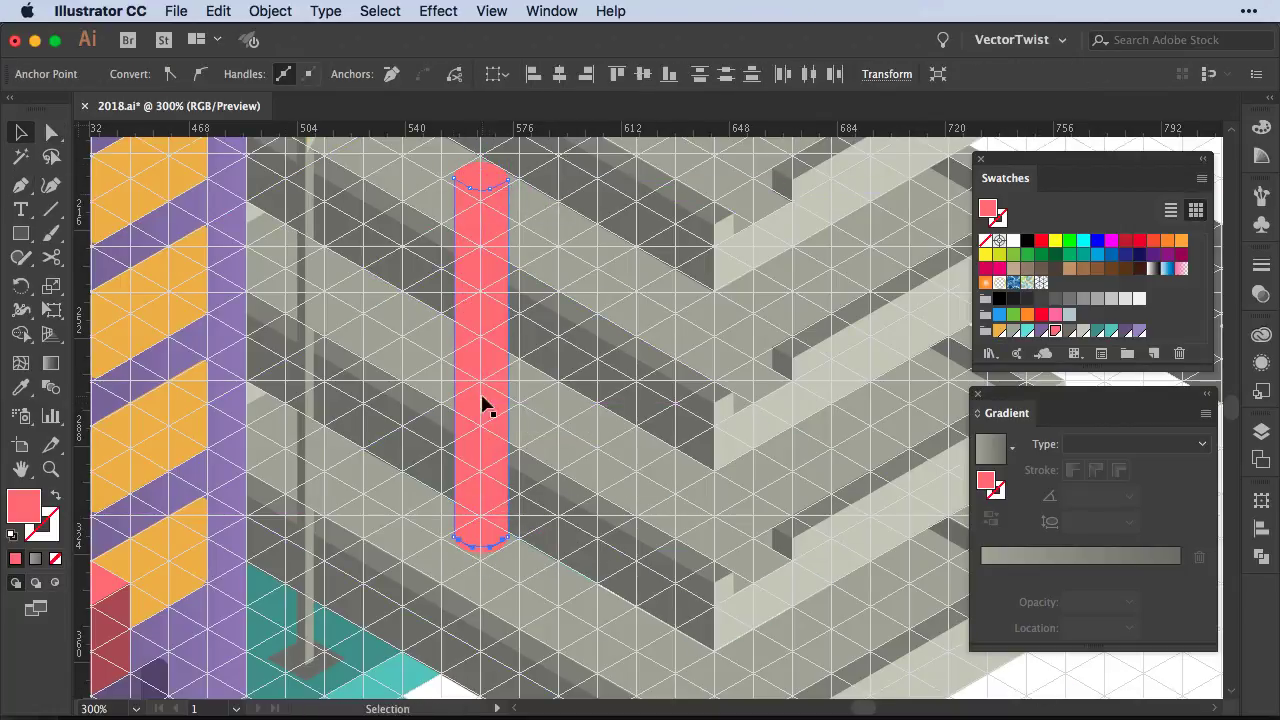
left_click(1155, 268)
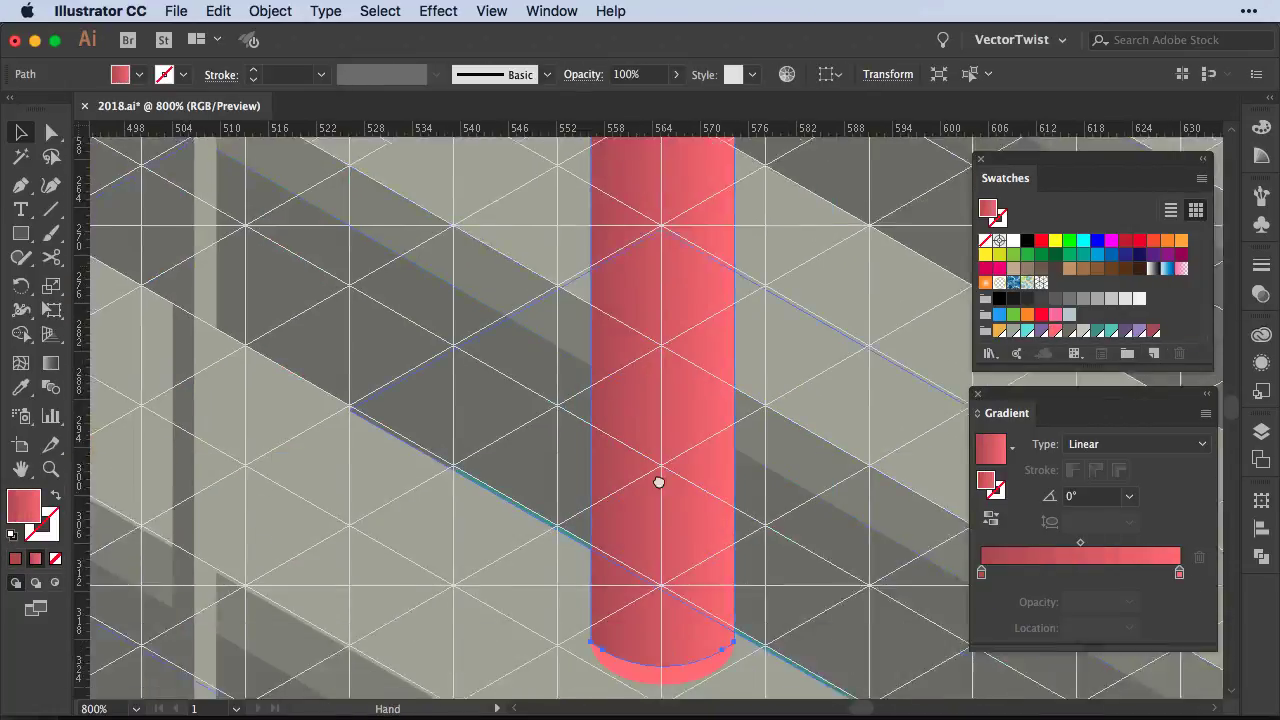
Stretch the bar's bottom down to the ellipse and curve its top edge to match
left_click_drag(659, 483, 583, 338)
key("a")
left_click_drag(648, 512, 648, 528)
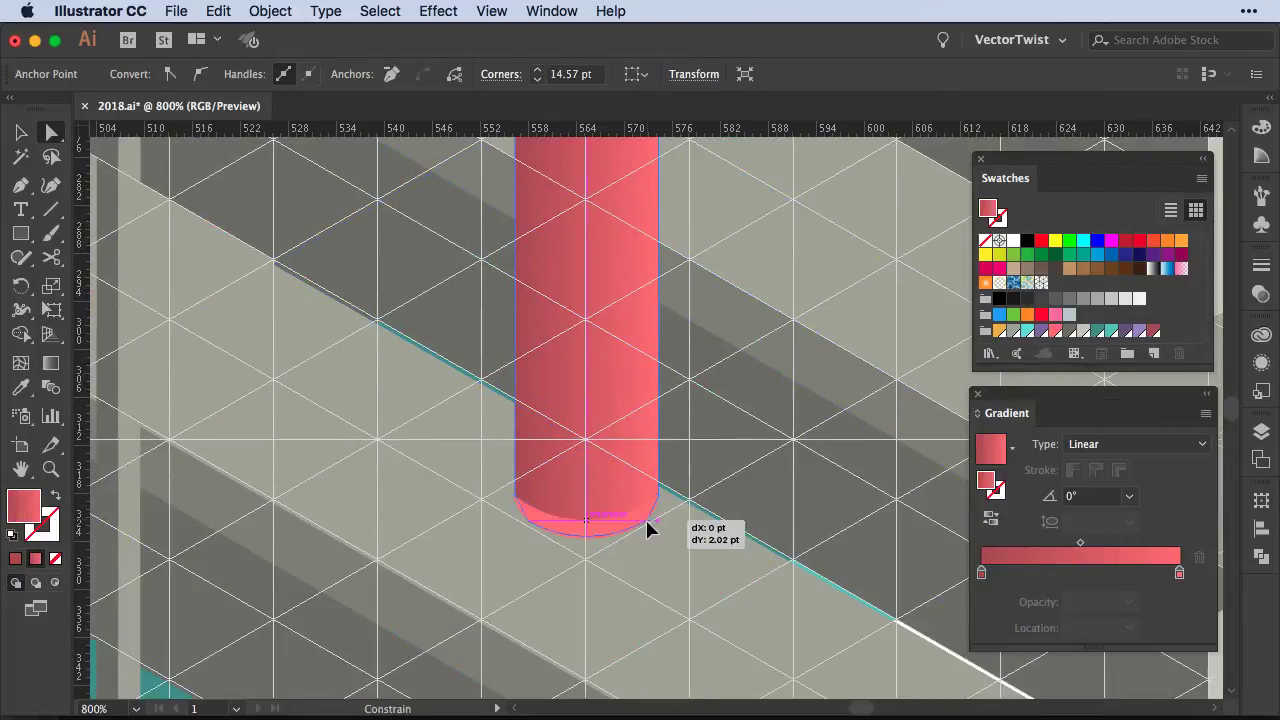
scroll(623, 509, "up", 10)
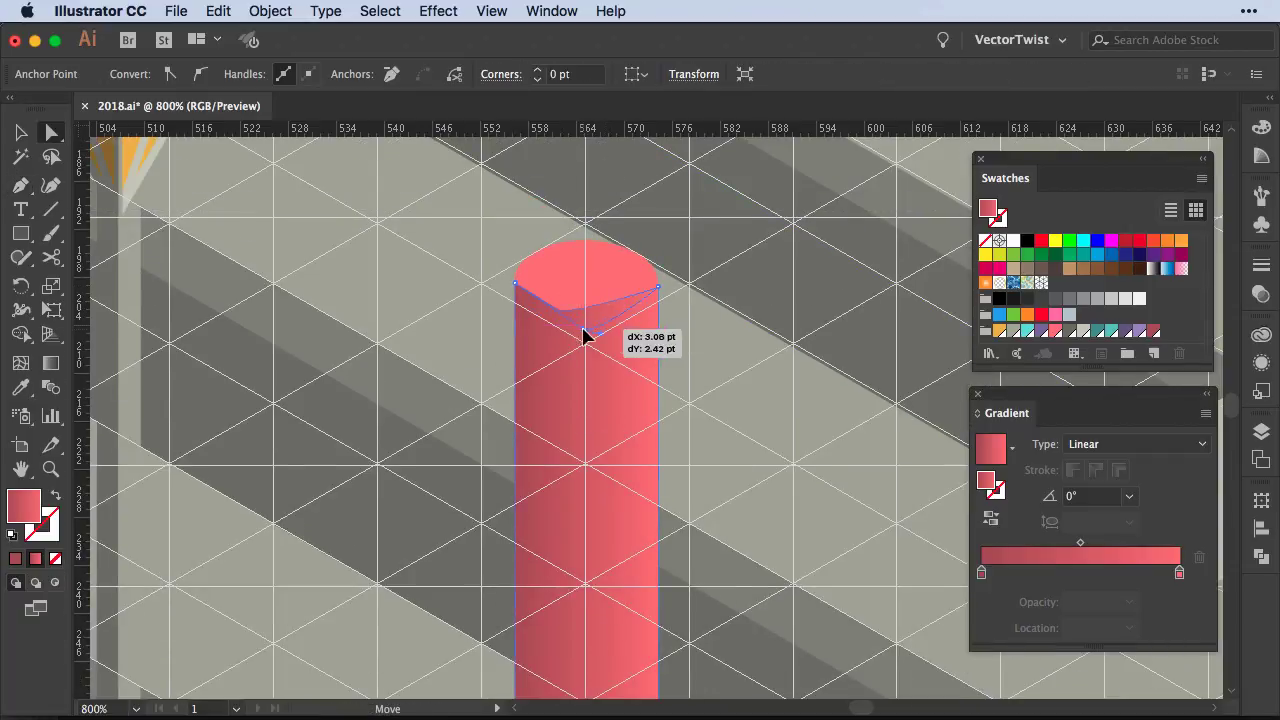
left_click(657, 288)
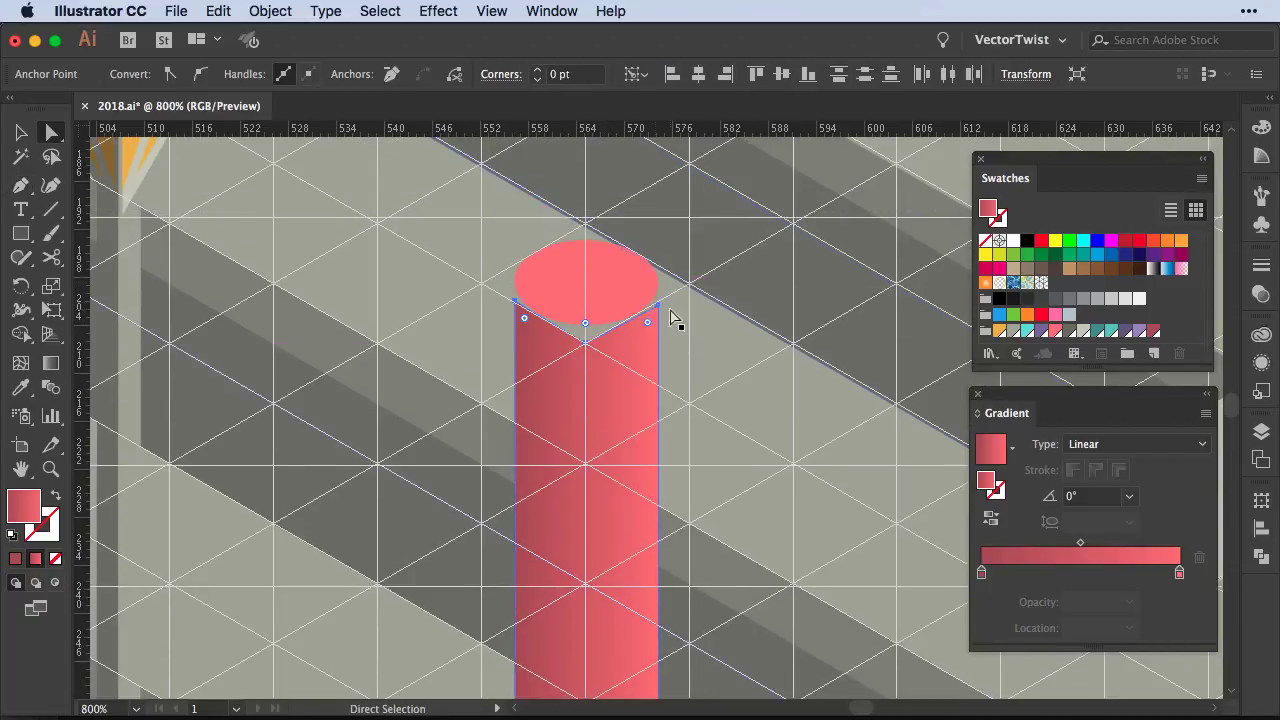
left_click_drag(516, 290, 516, 284)
key("p")
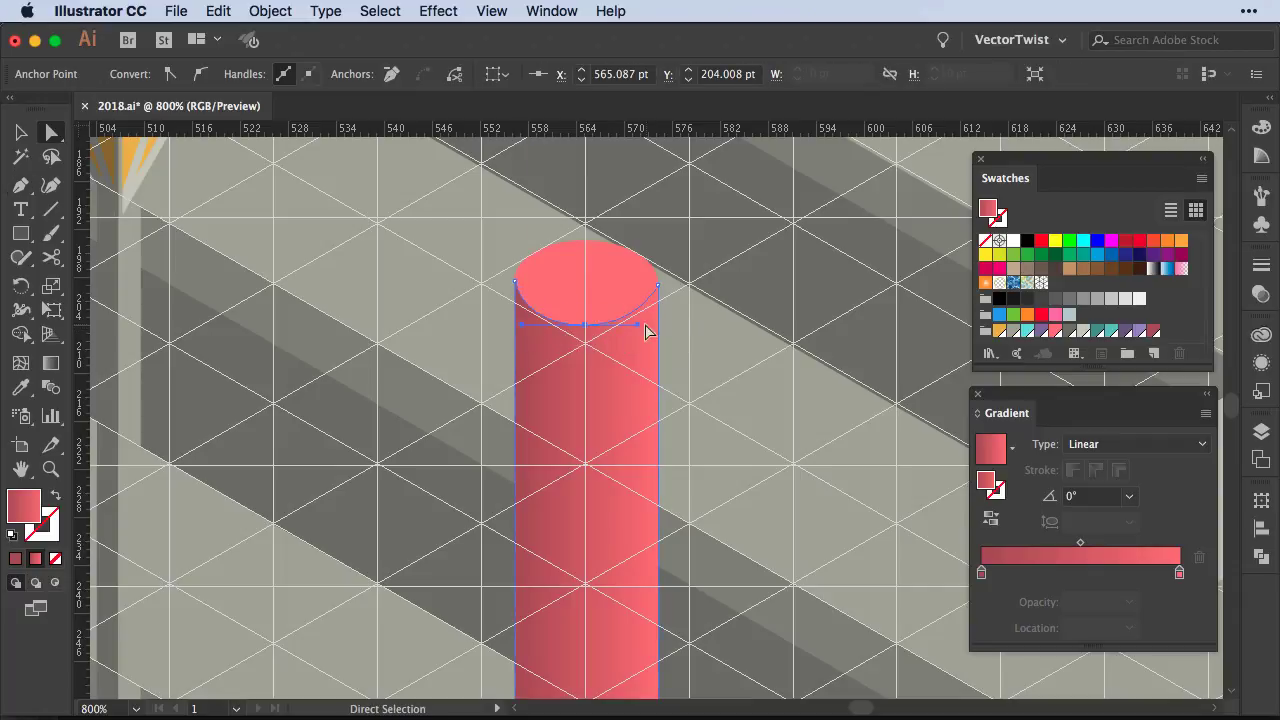
Make an enlarged scaled copy of the bottom ellipse as the post's base
key("v")
key("ctrl+minus")
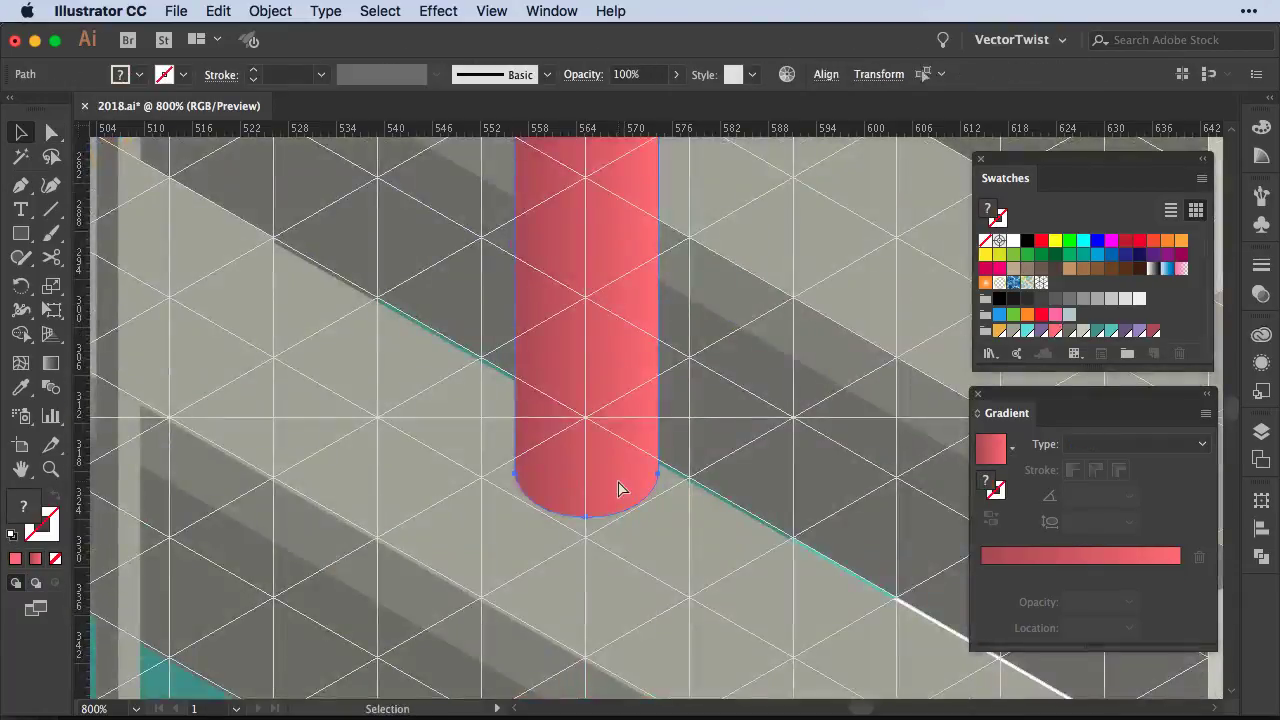
double_click(47, 289)
key("Escape")
left_click(655, 660)
key("ctrl+plus")
key("ctrl+plus")
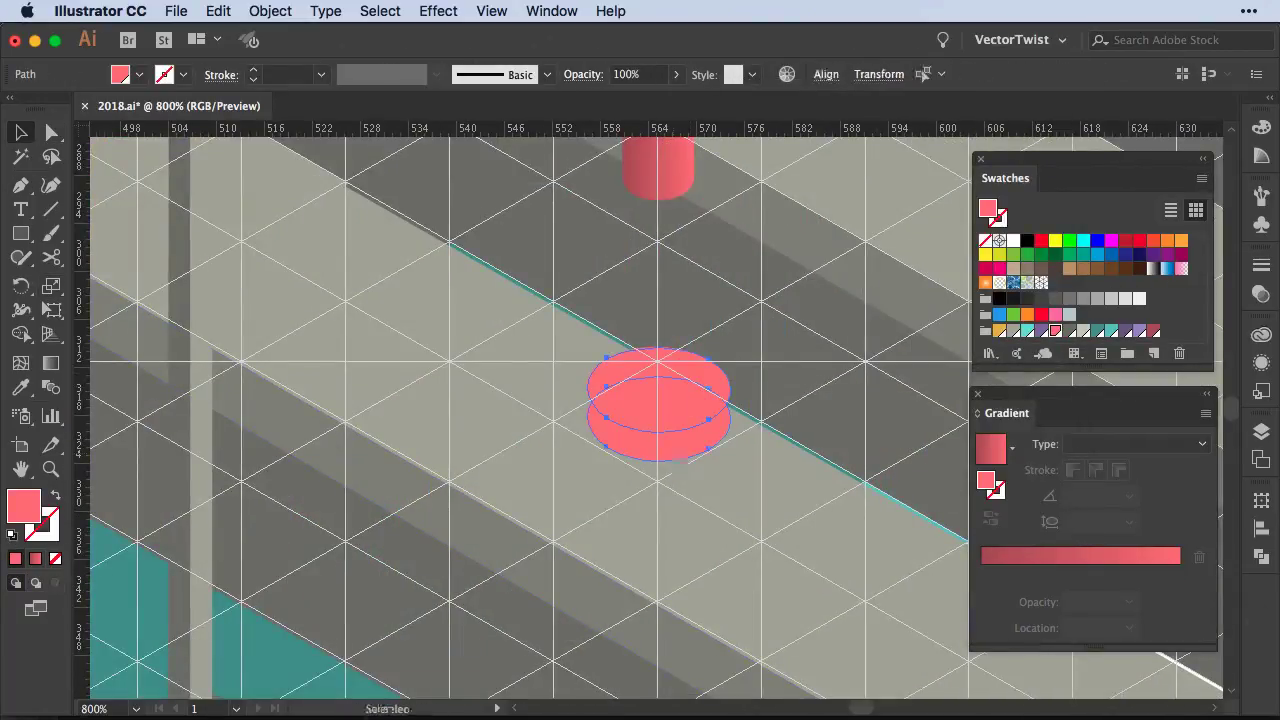
key("shift+ctrl+F9")
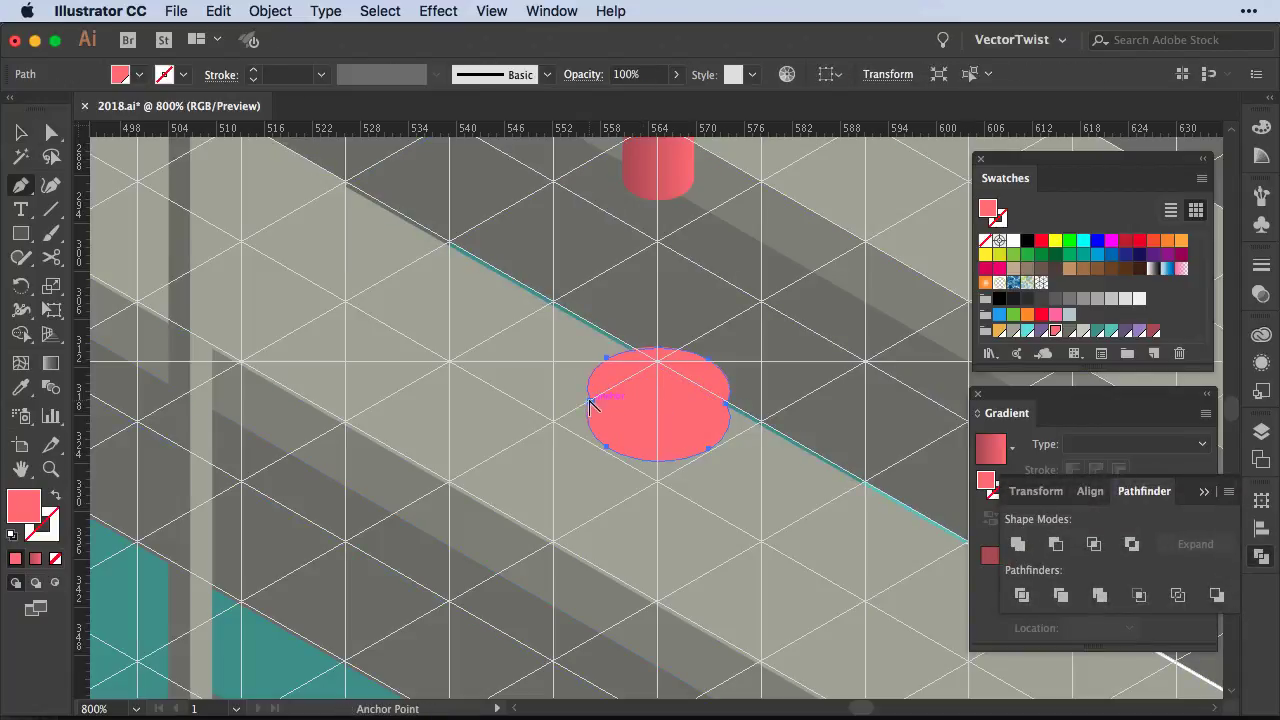
Split the base ellipse at its left and right anchors and delete the unneeded half
left_click(590, 406)
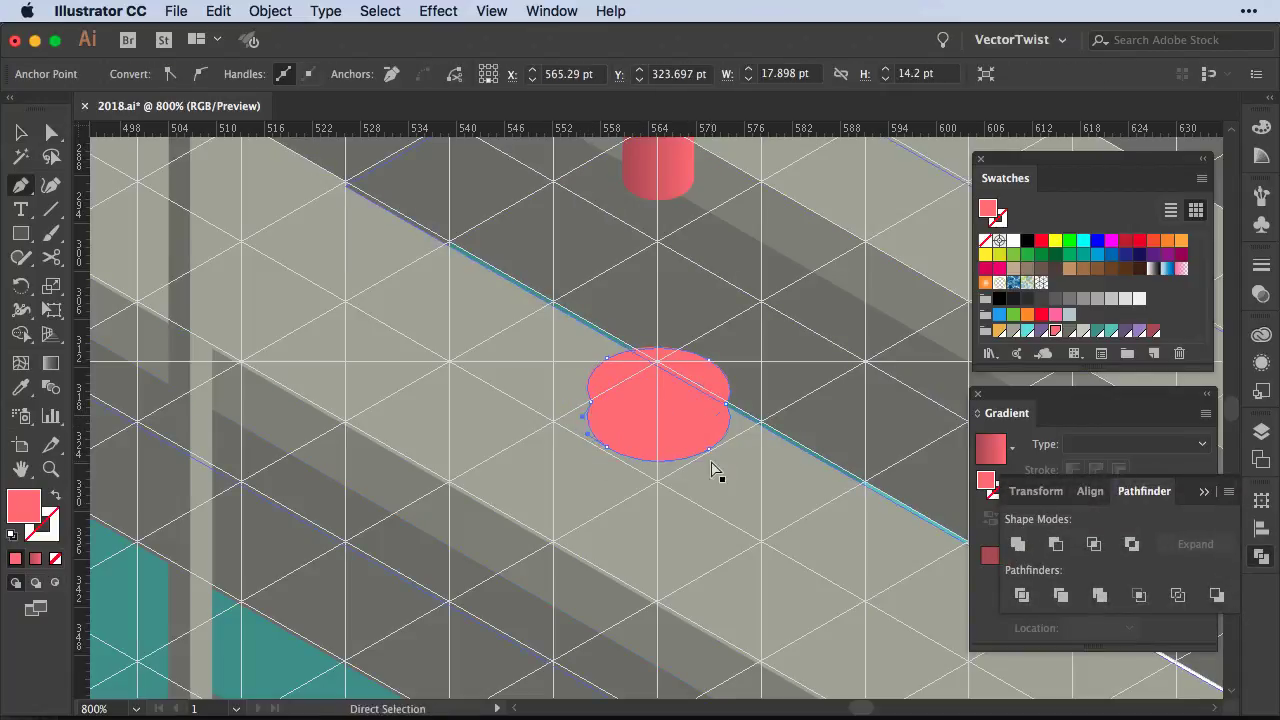
key("v")
left_click(590, 418)
left_click(588, 410)
left_click(729, 388)
key("a")
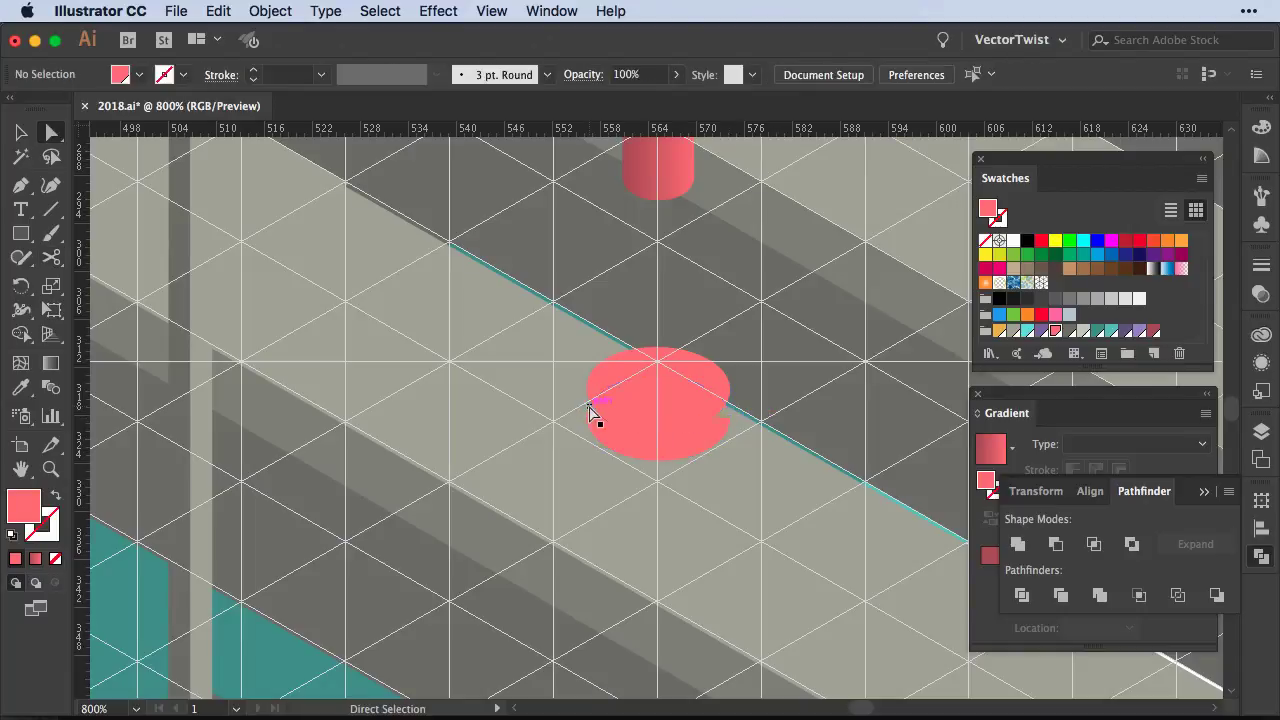
left_click(591, 391)
key("Delete")
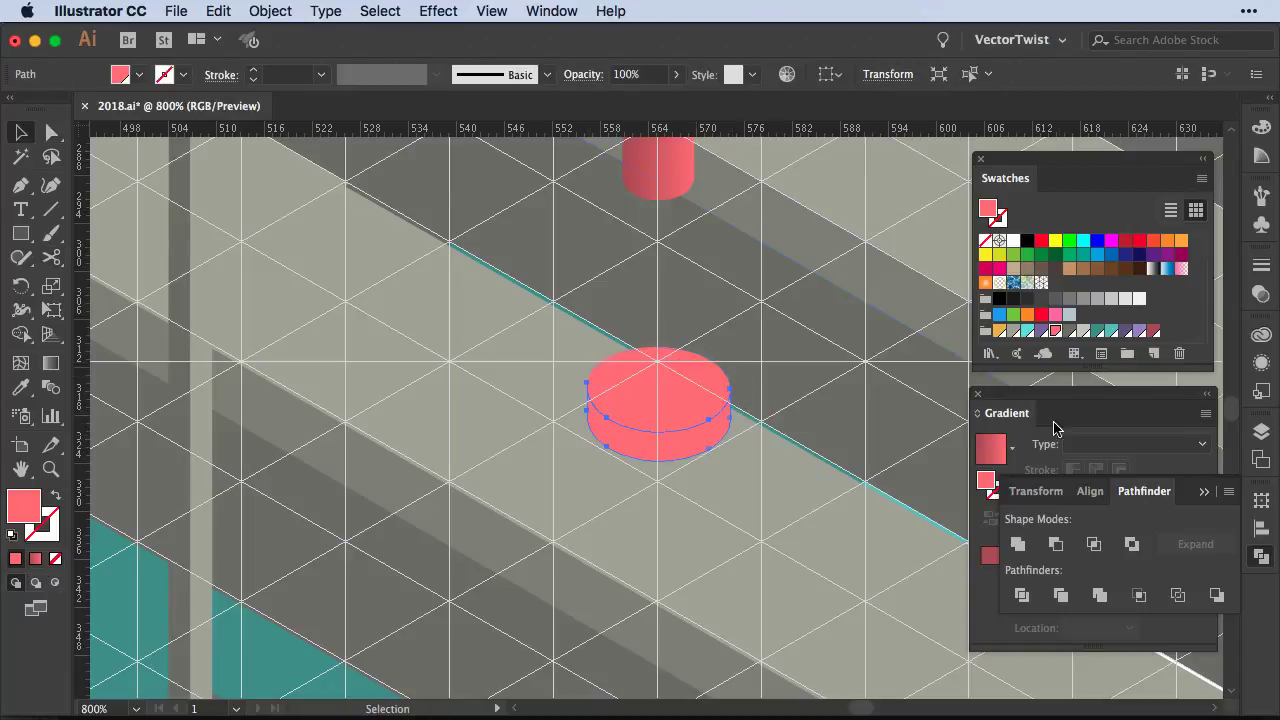
Select and group all parts of the post
key("v")
left_click(643, 443)
key("ctrl+minus")
key("ctrl+minus")
key("ctrl+minus")
Select the red post group, hide the isometric grid and zoom in on the post
scroll(648, 604, "down", 4)
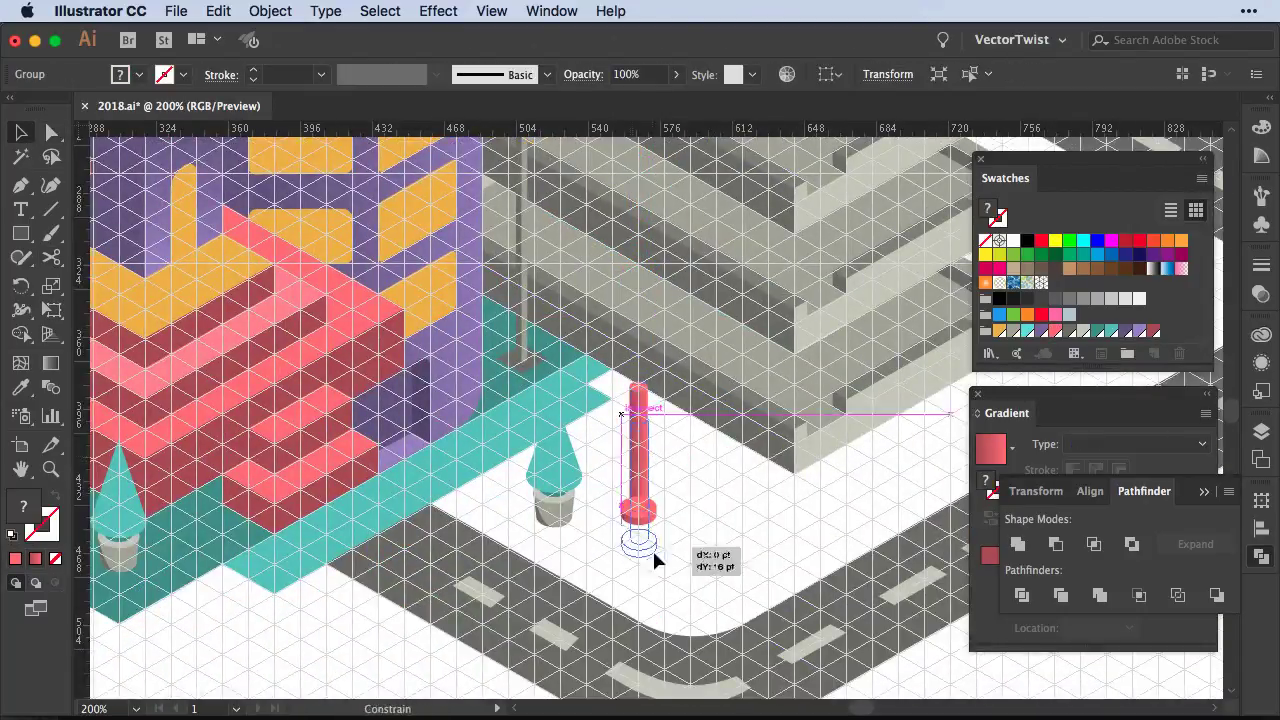
left_click_drag(648, 604, 657, 557)
key("a")
key("v")
key("ctrl+minus")
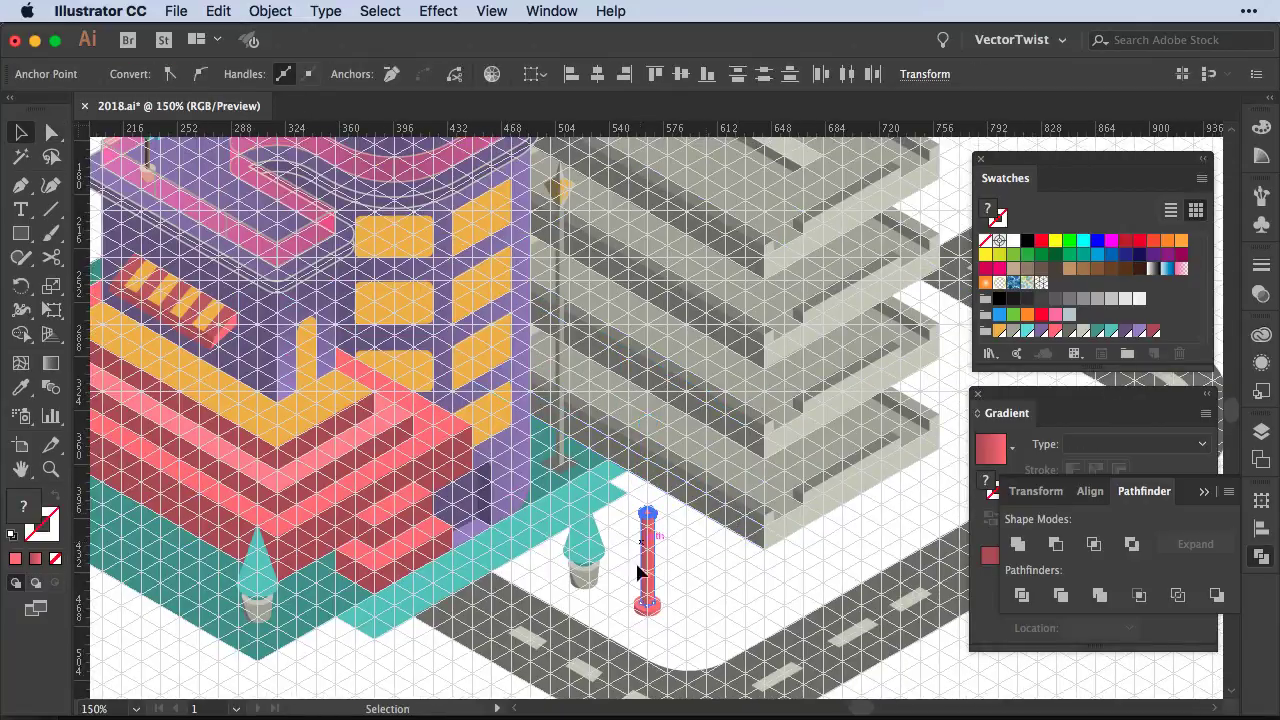
key("ctrl+apostrophe")
key("ctrl+plus")
key("ctrl+plus")
scroll(656, 447, "right", 5)
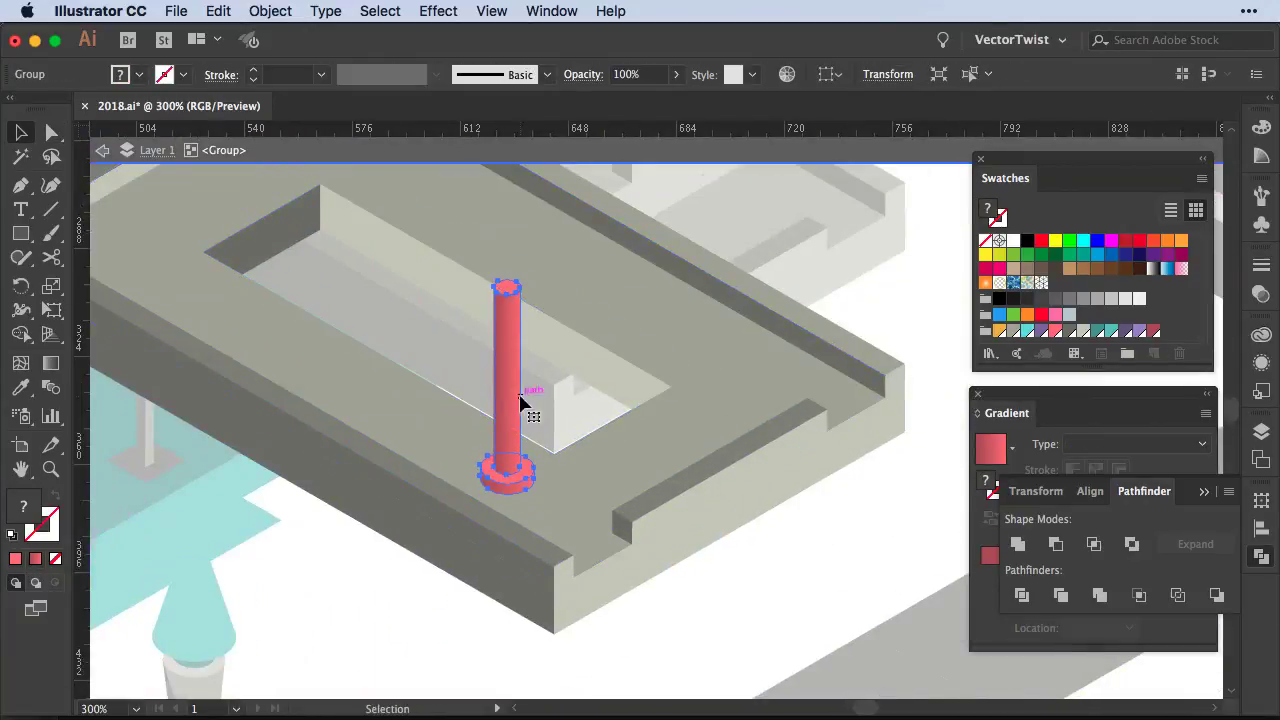
scroll(523, 414, "down", 5)
Alt-drag a copy of the red post under the next deck slab
key("shift+ctrl+a")
key("a")
scroll(600, 235, "down", 3)
left_click_drag(686, 400, 369, 323)
scroll(600, 400, "down", 3)
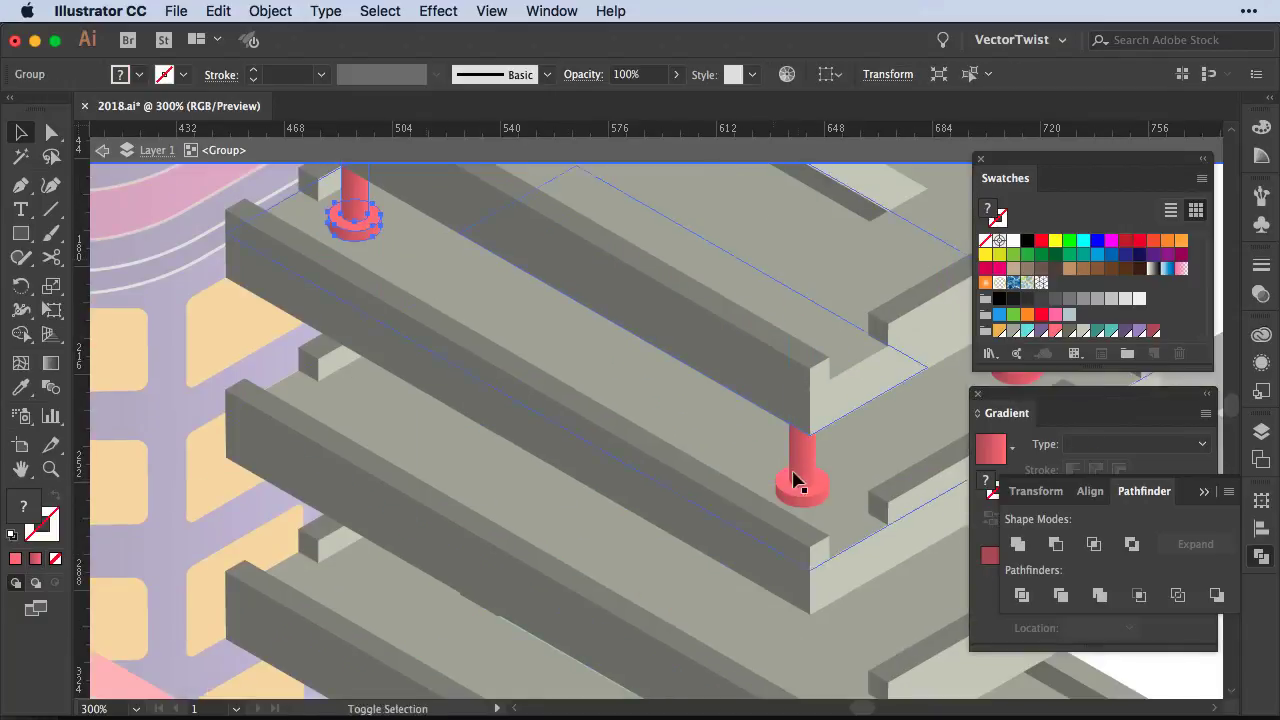
scroll(737, 494, "right", 2)
scroll(665, 273, "down", 4)
Copy the post straight down to the next level and exit isolation mode
left_click_drag(665, 273, 661, 498)
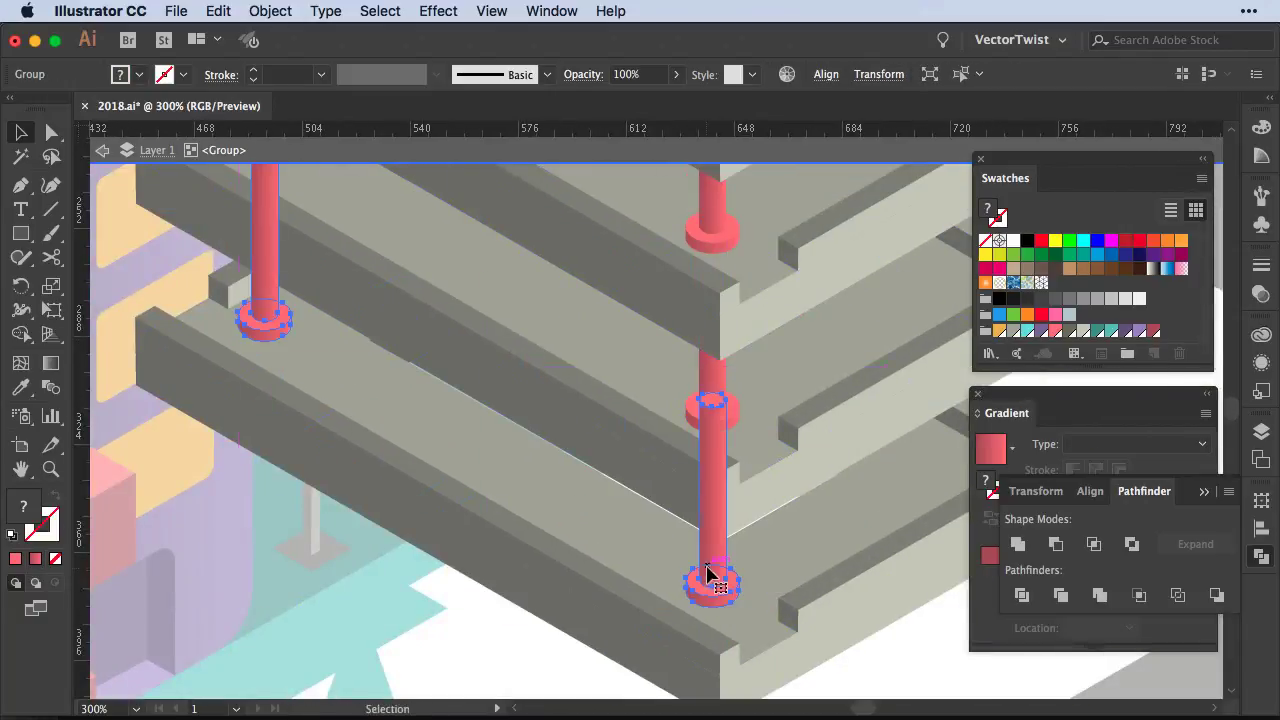
scroll(700, 420, "right", 5)
scroll(777, 346, "down", 2)
left_click_drag(655, 215, 668, 360)
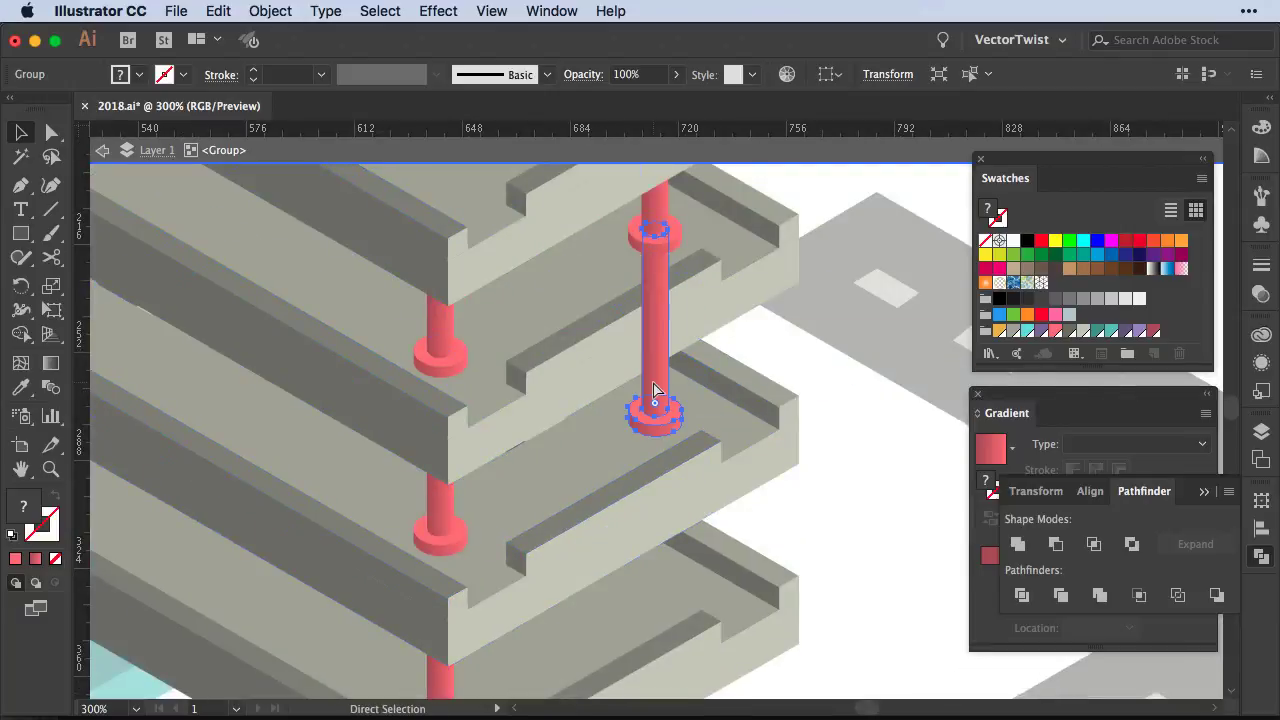
key("ctrl+minus")
key("ctrl+minus")
key("ctrl+minus")
double_click(802, 285)
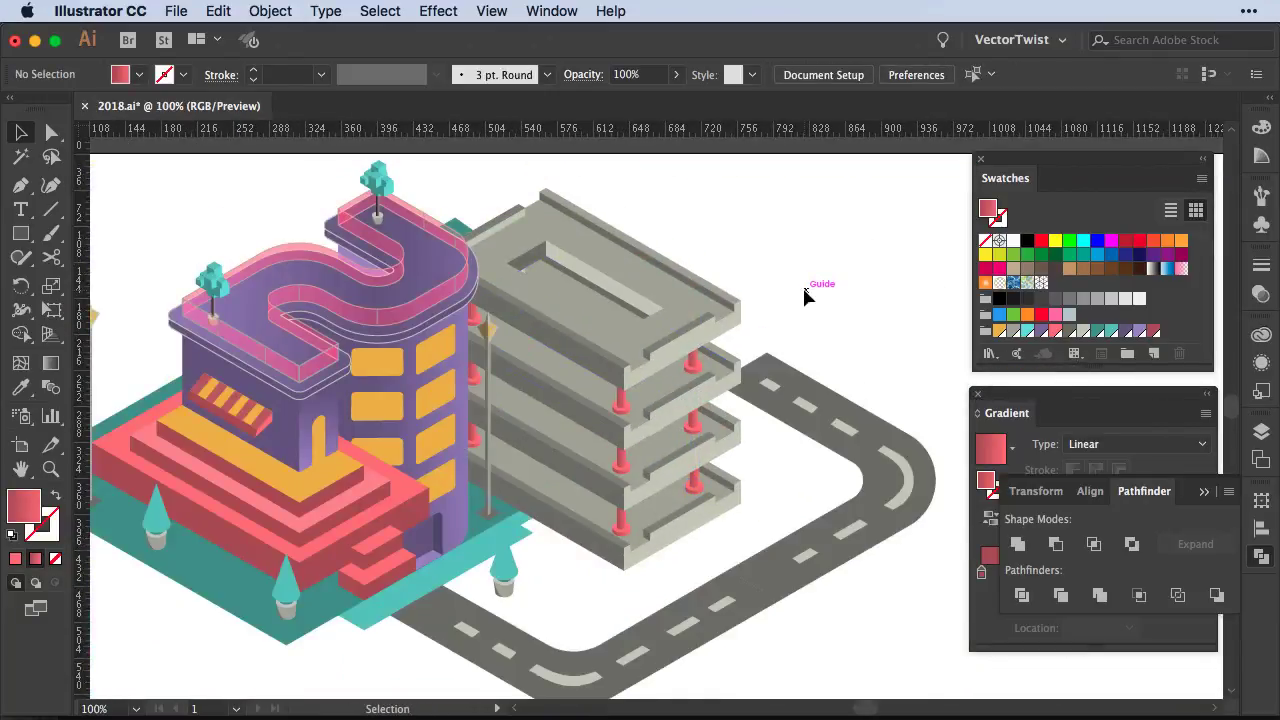
Inside the parking deck group, Pen-draw the lane line and apply Outline Stroke
key("ctrl+plus")
key("ctrl+plus")
left_click(645, 440)
double_click(645, 440)
key("p")
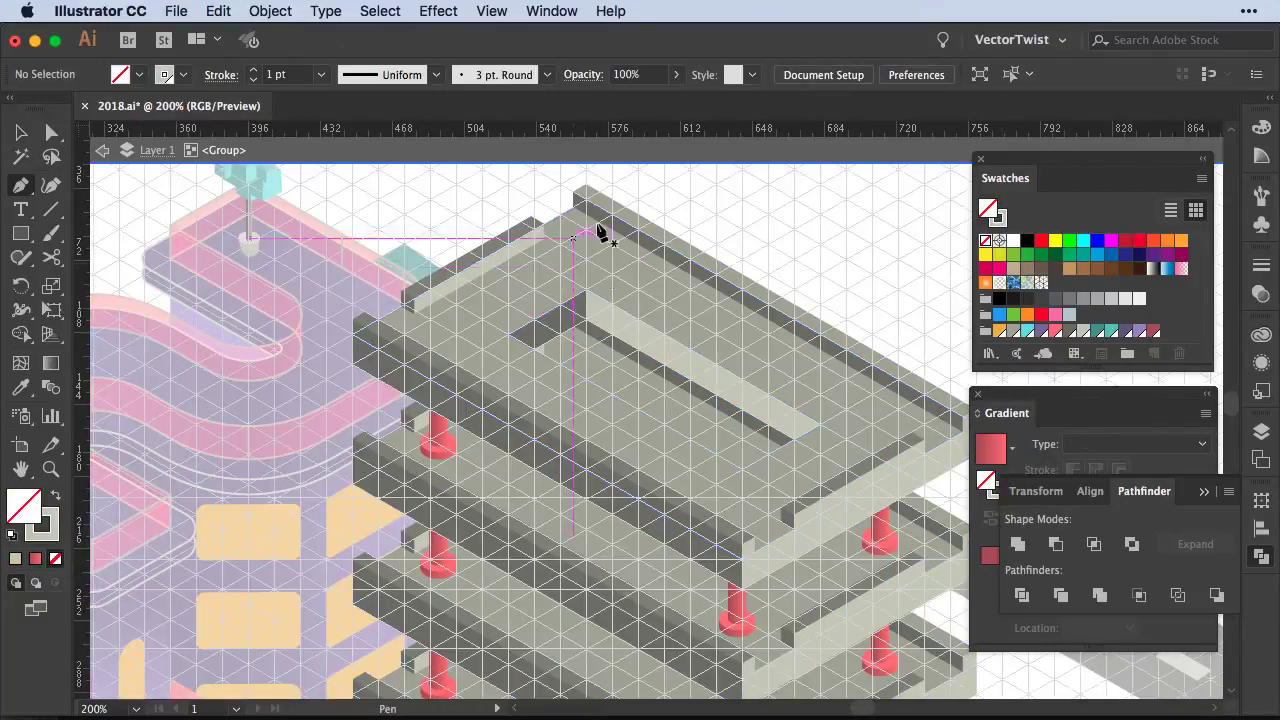
left_click(902, 416)
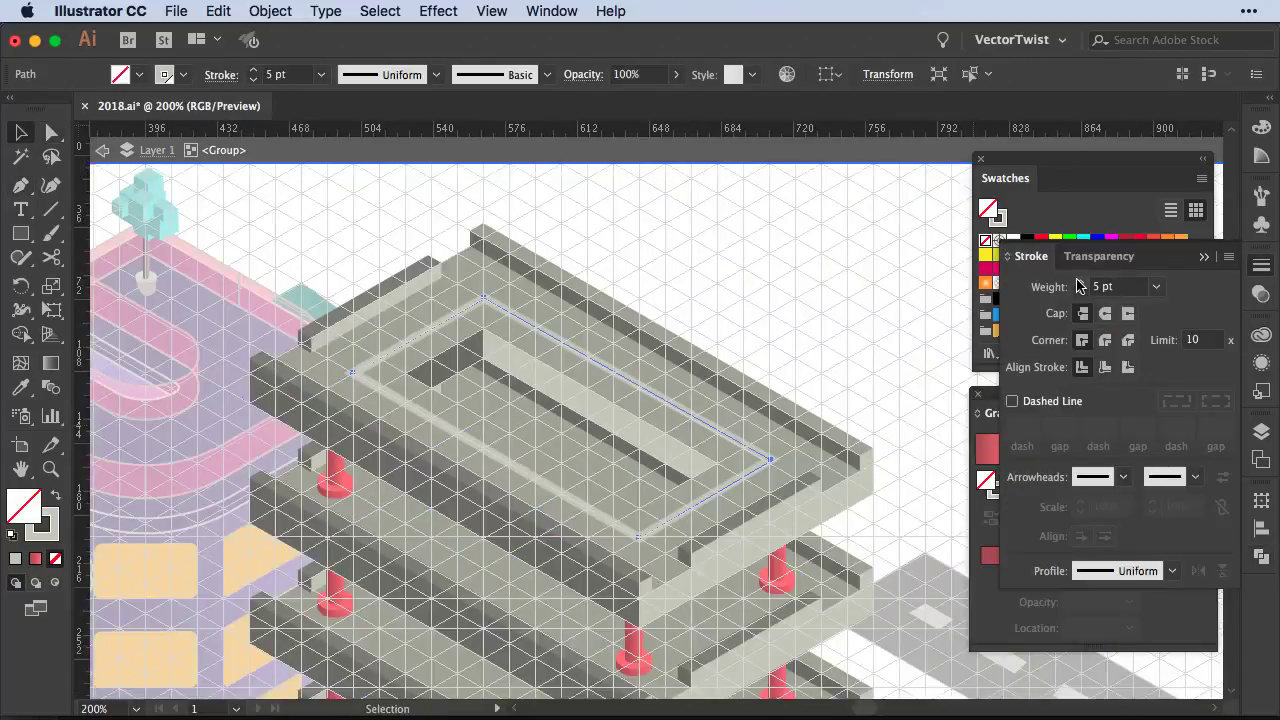
left_click(270, 11)
left_click(527, 487)
Cut the outlined lane line into dashes with the Knife tool
key("ctrl+plus")
key("ctrl+plus")
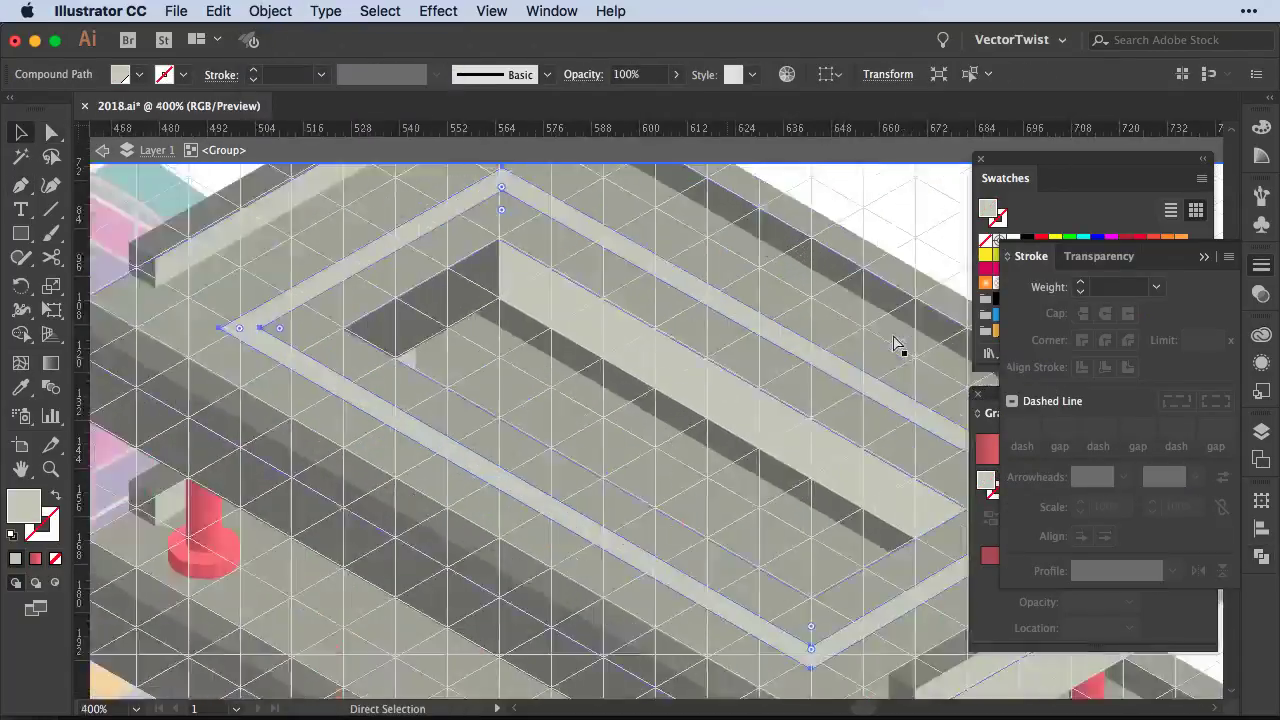
key("ctrl+plus")
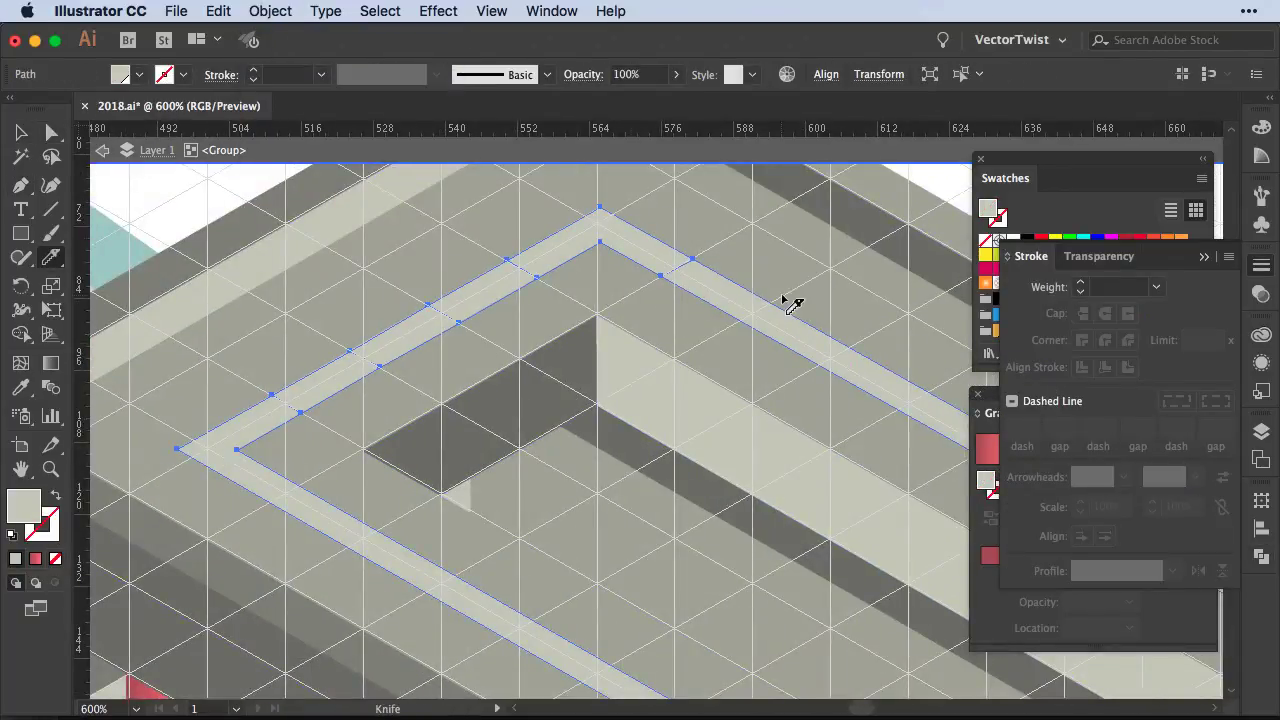
scroll(793, 305, "right", 5)
scroll(830, 392, "right", 3)
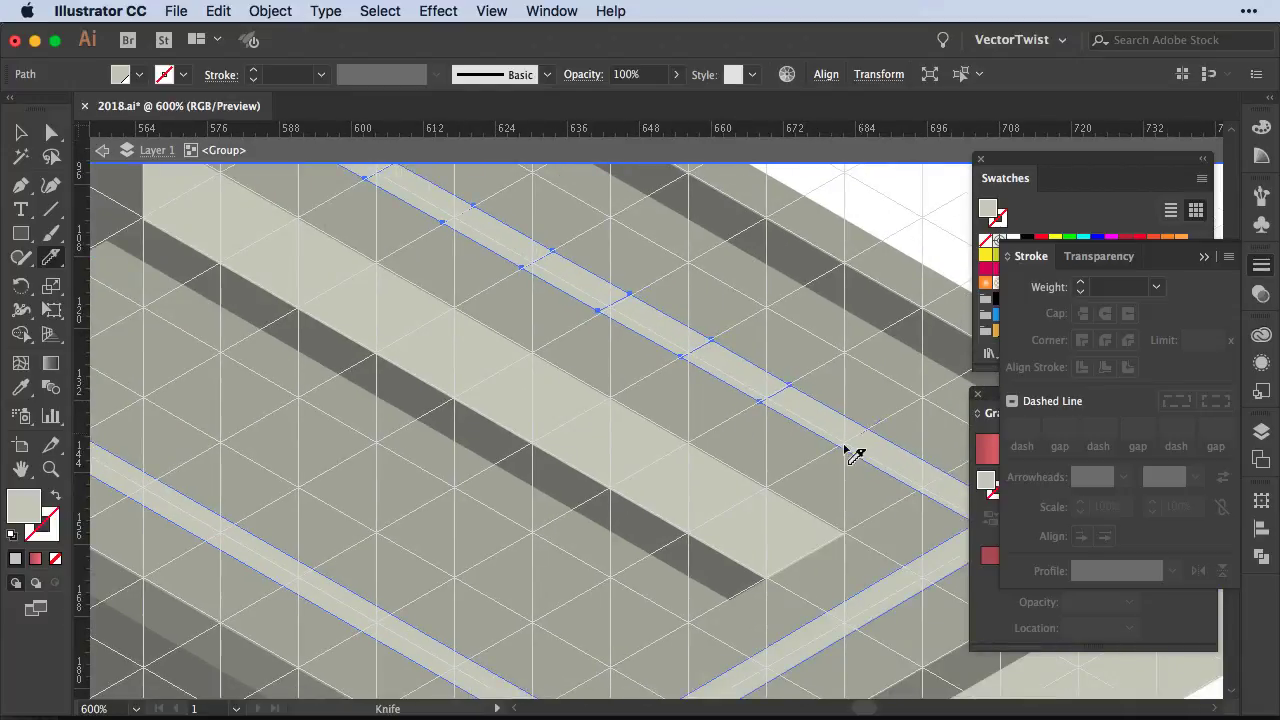
scroll(855, 455, "right", 3)
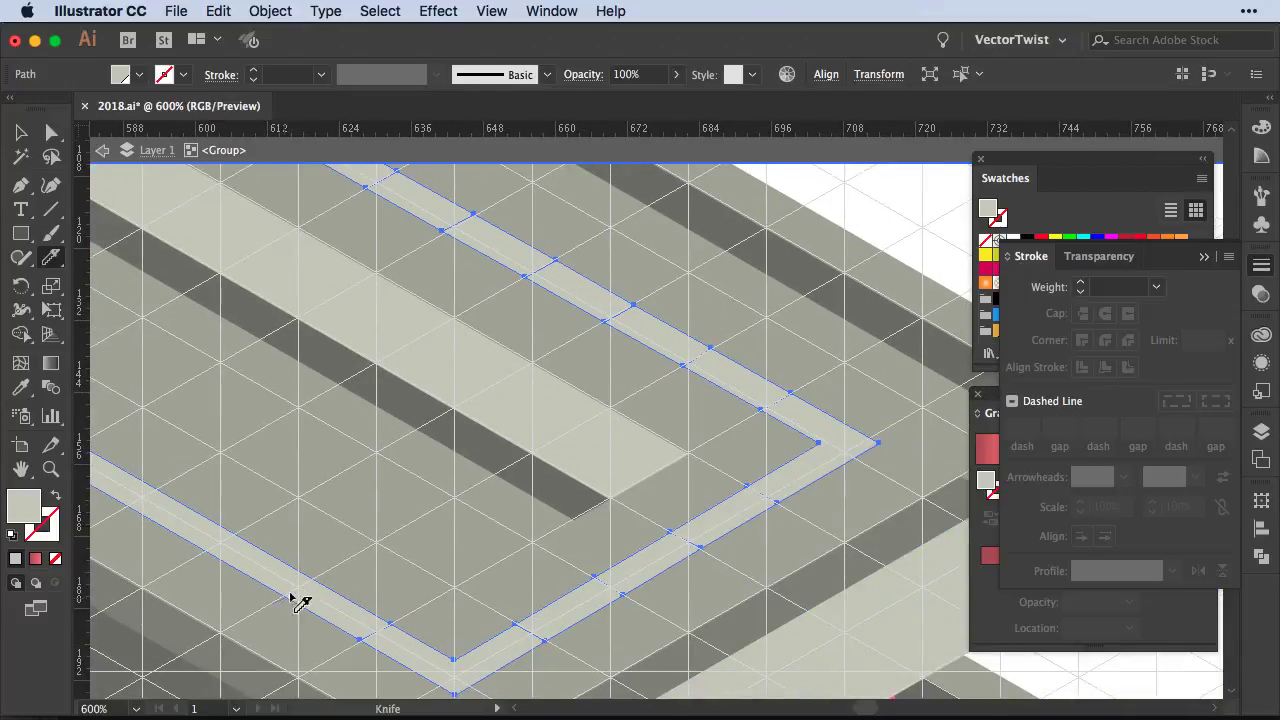
scroll(473, 535, "left", 5)
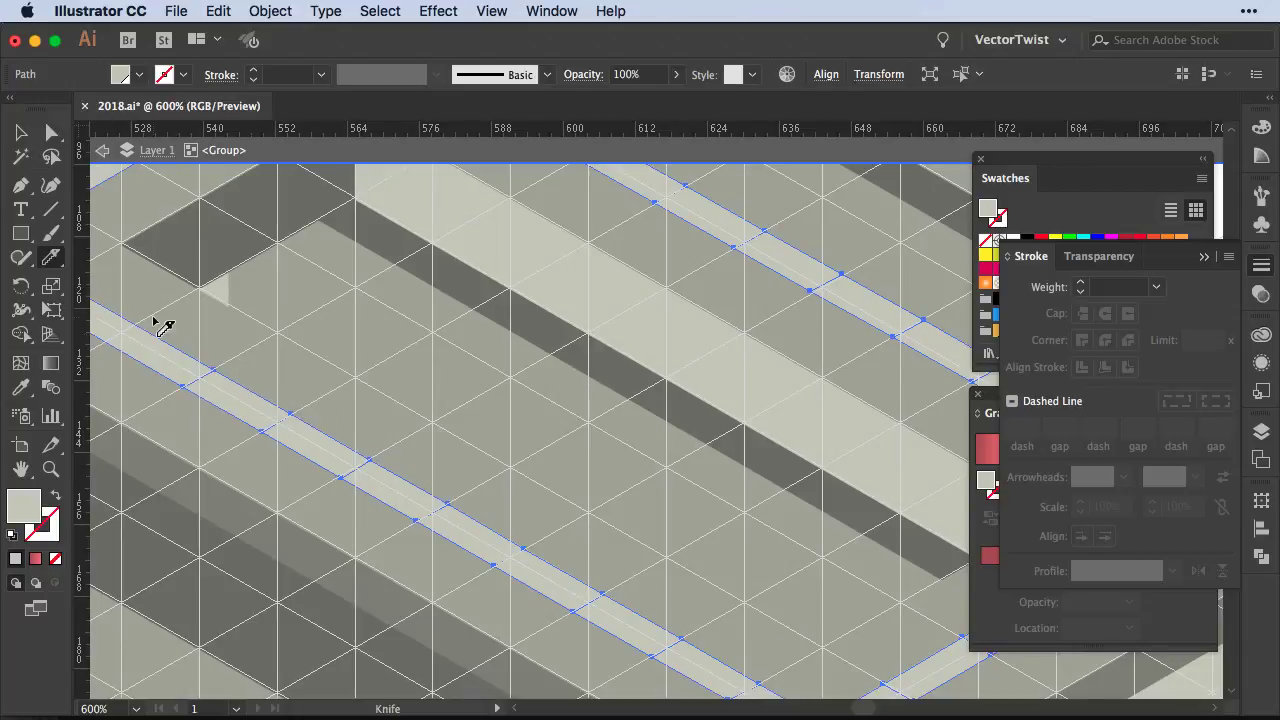
scroll(190, 310, "down", 5)
scroll(400, 350, "right", 5)
left_click(491, 269, "ctrl")
scroll(700, 340, "left", 3)
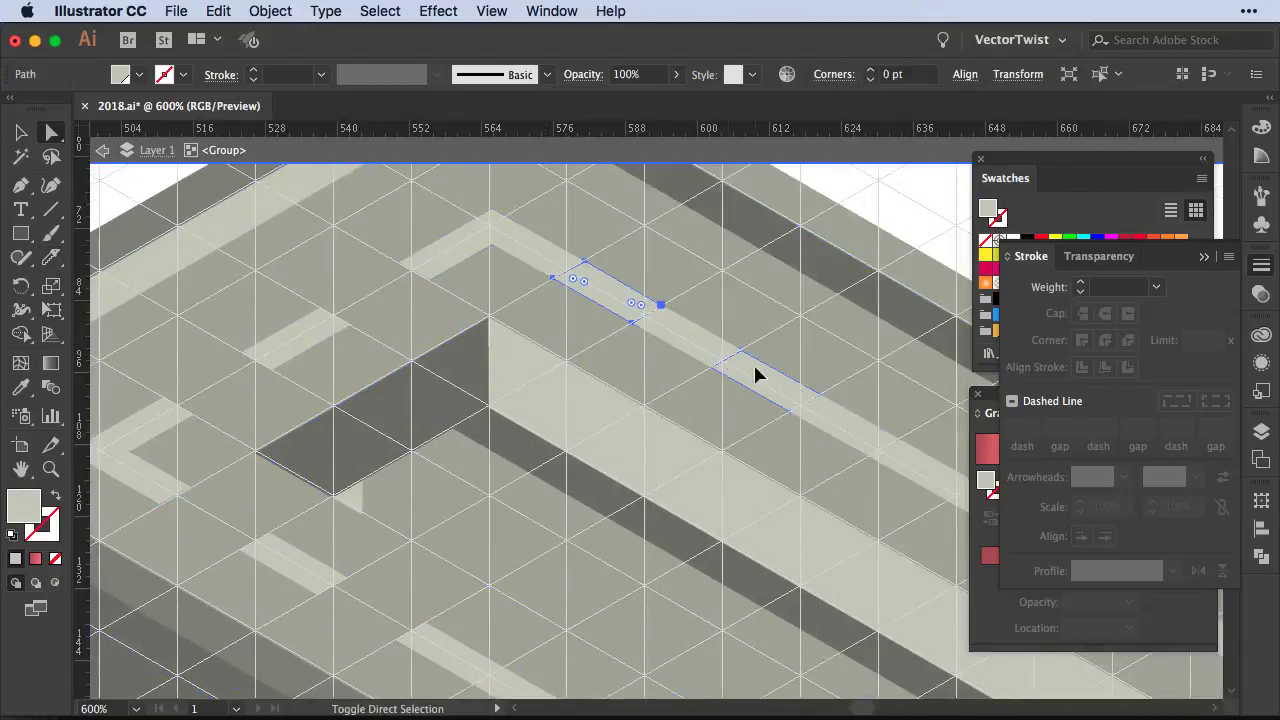
scroll(560, 380, "right", 5)
key("ctrl+minus")
key("ctrl+minus")
key("ctrl+minus")
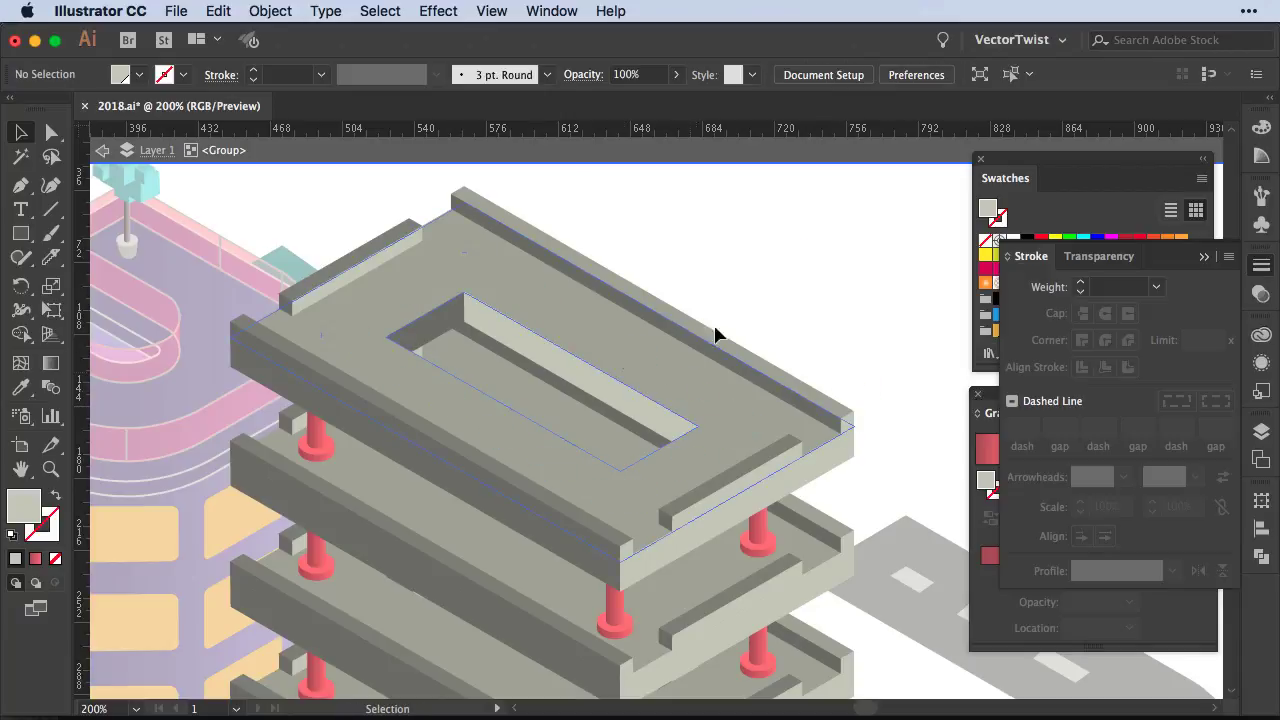
Restore the dashes to plain rectangles, then select the red support posts
key("a")
scroll(650, 500, "down", 3)
key("ctrl+z")
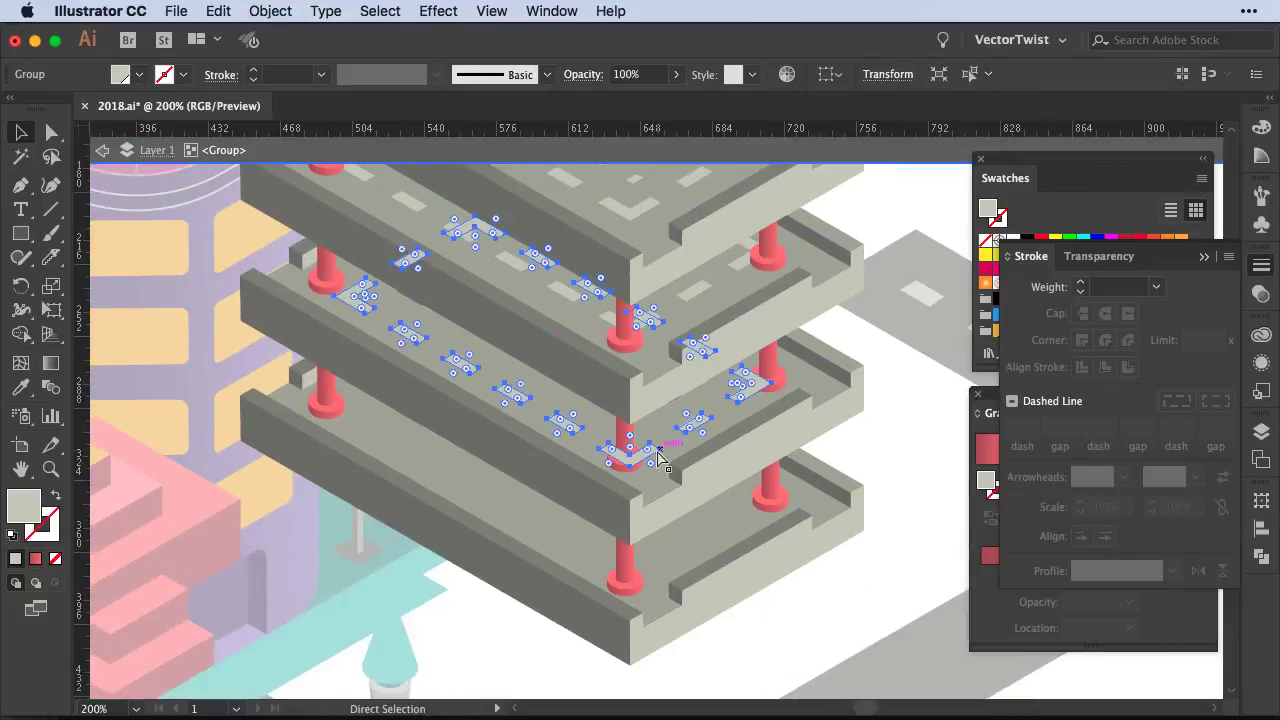
scroll(640, 468, "up", 1)
left_click(886, 470)
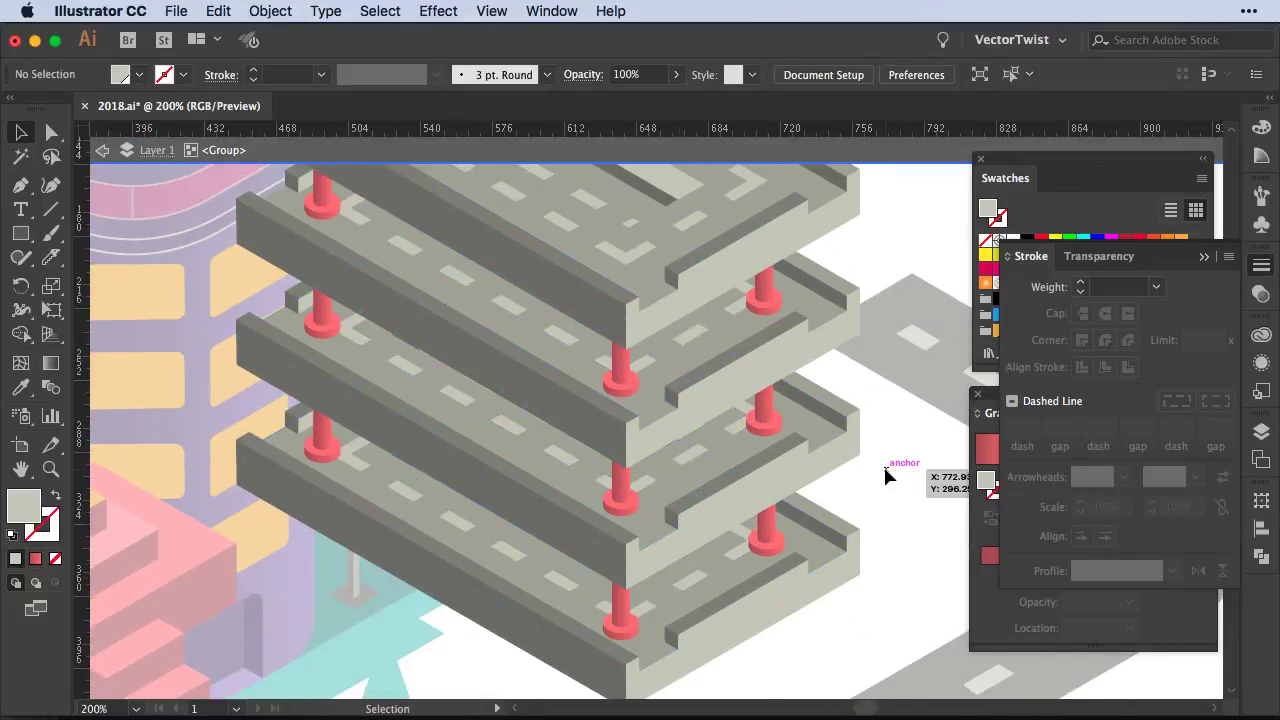
key("ctrl+1")
left_click(709, 412, "shift")
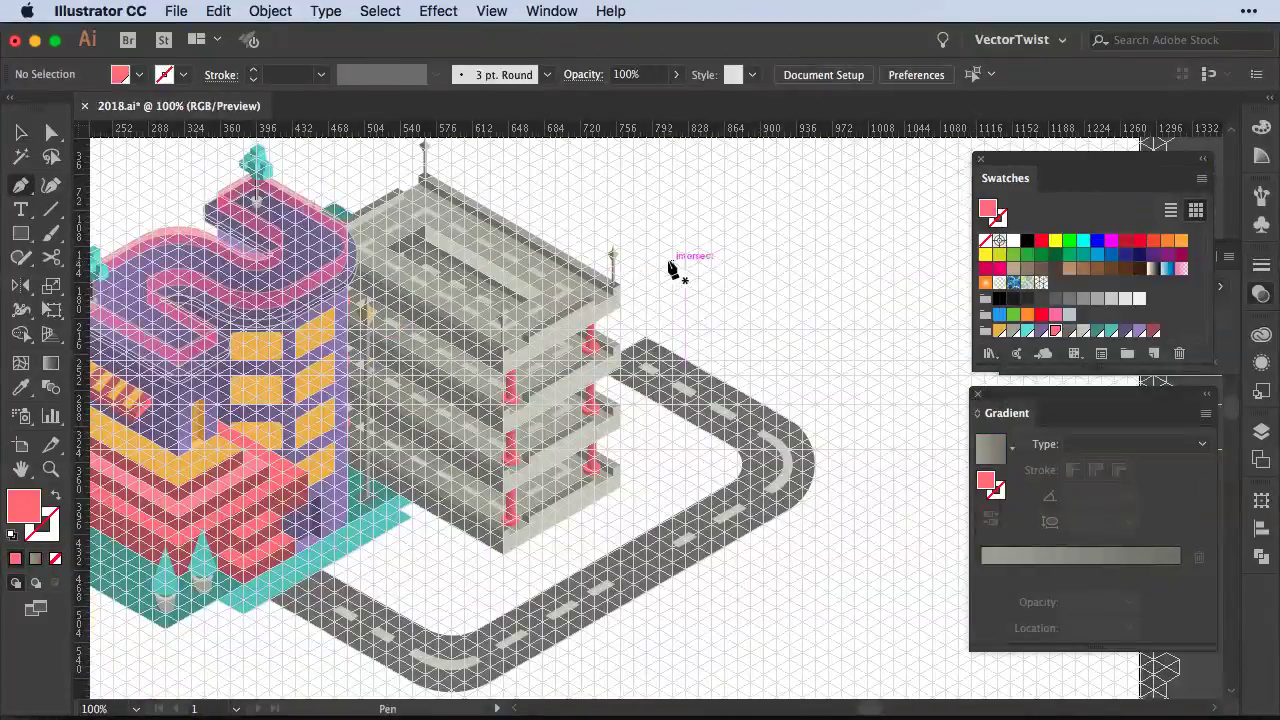
Draw the pink top diamond and move it beside the parking deck
left_click(749, 216)
key("v")
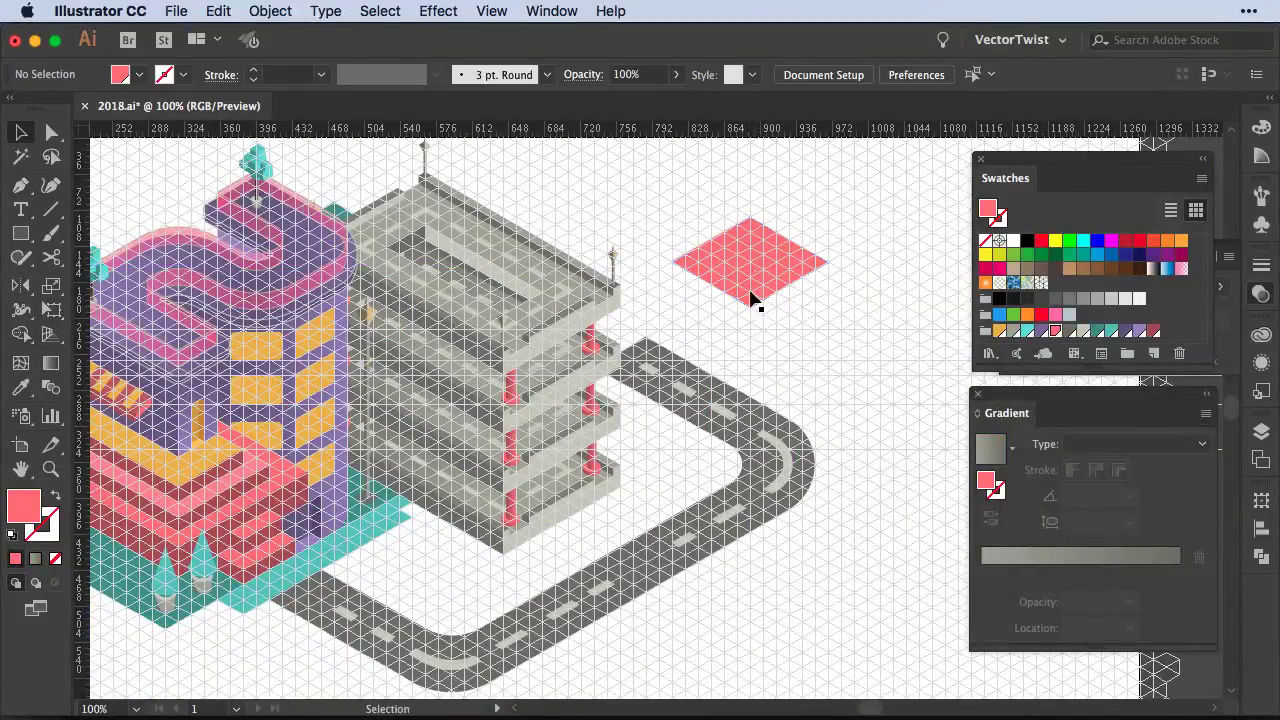
left_click_drag(699, 271, 620, 266)
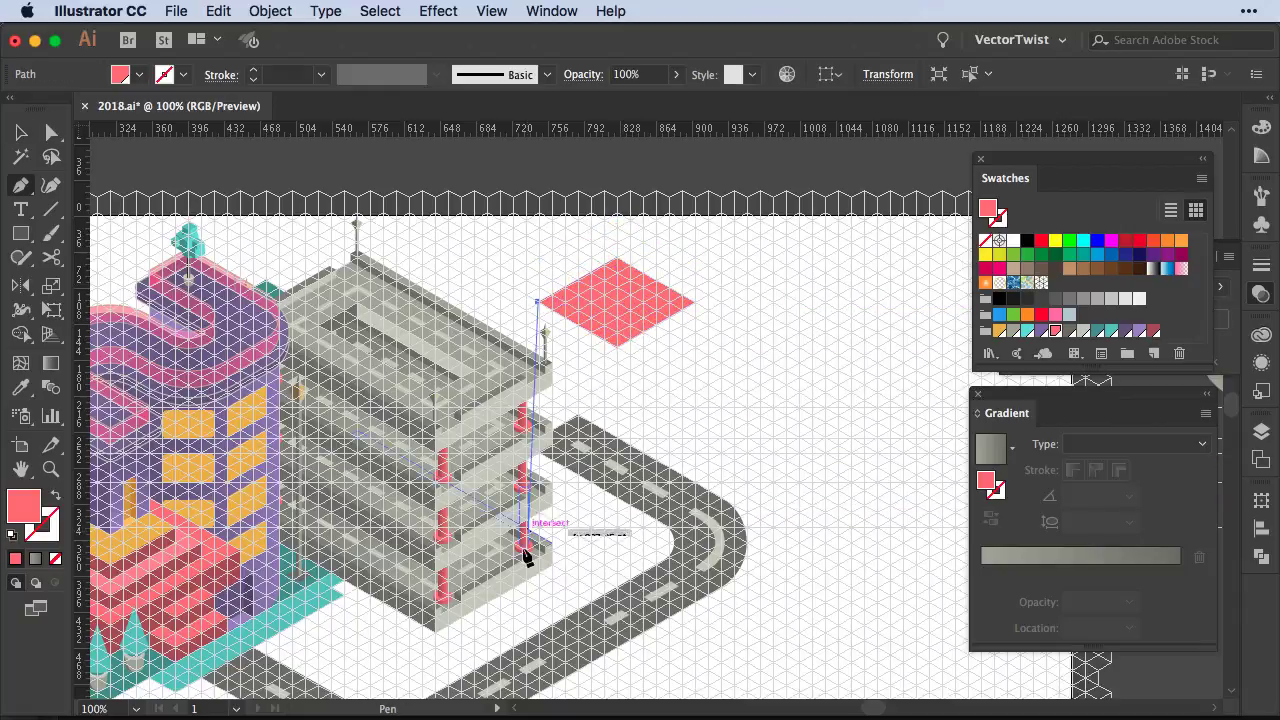
Draw the tower's left and right faces down to the ground
left_click(538, 590)
left_click(616, 634)
left_click(617, 345)
left_click(617, 345)
left_click(693, 300)
left_click(693, 572)
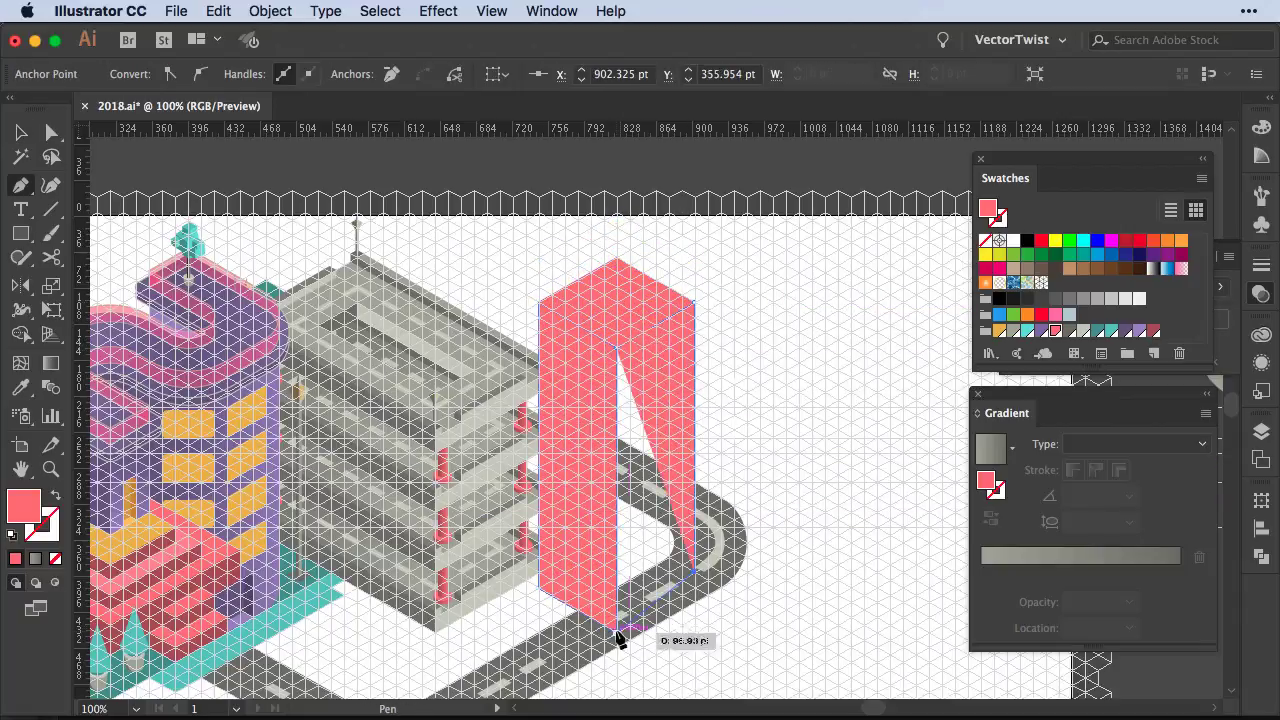
left_click(616, 634)
left_click(617, 345)
Hide the grid and uniformly scale the pink box, entering 7
key("ctrl+shift+a")
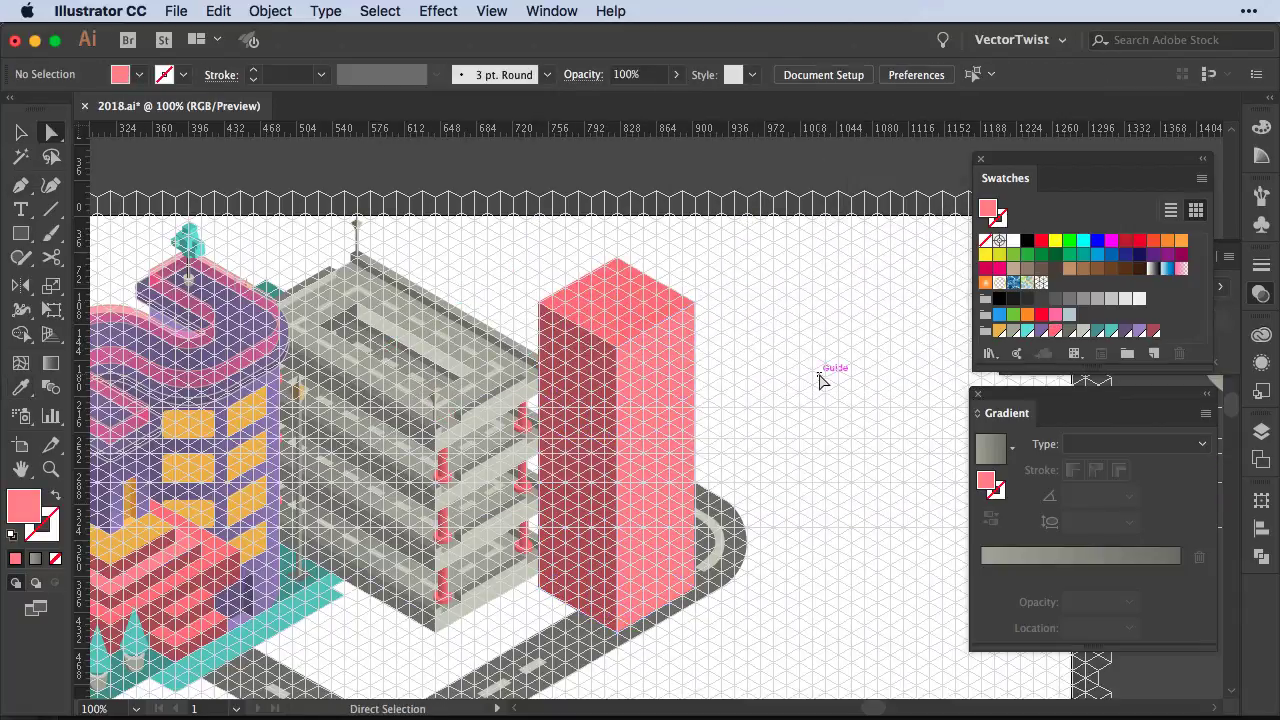
key("ctrl+apostrophe")
key("v")
left_click(586, 480)
key("s")
key("Return")
type("7")
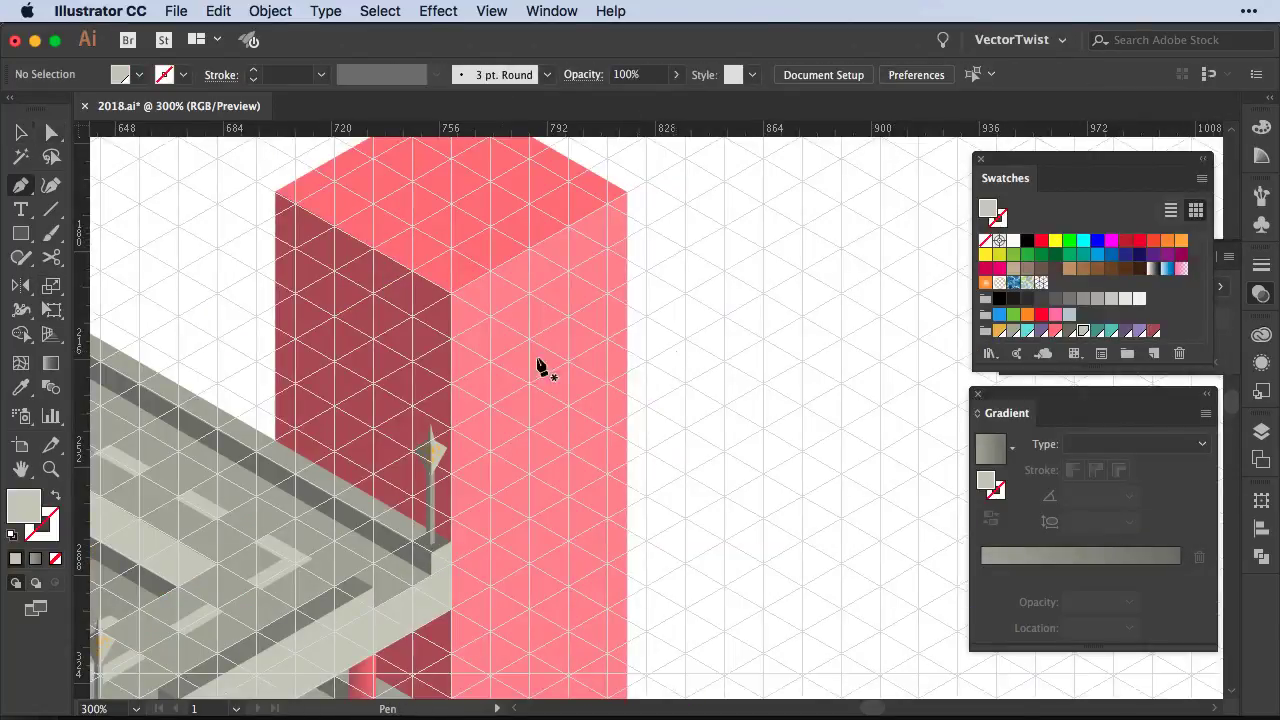
Pen-draw a window on the tower's right face, giving its side a darker purple
left_click(529, 295)
left_click(529, 337)
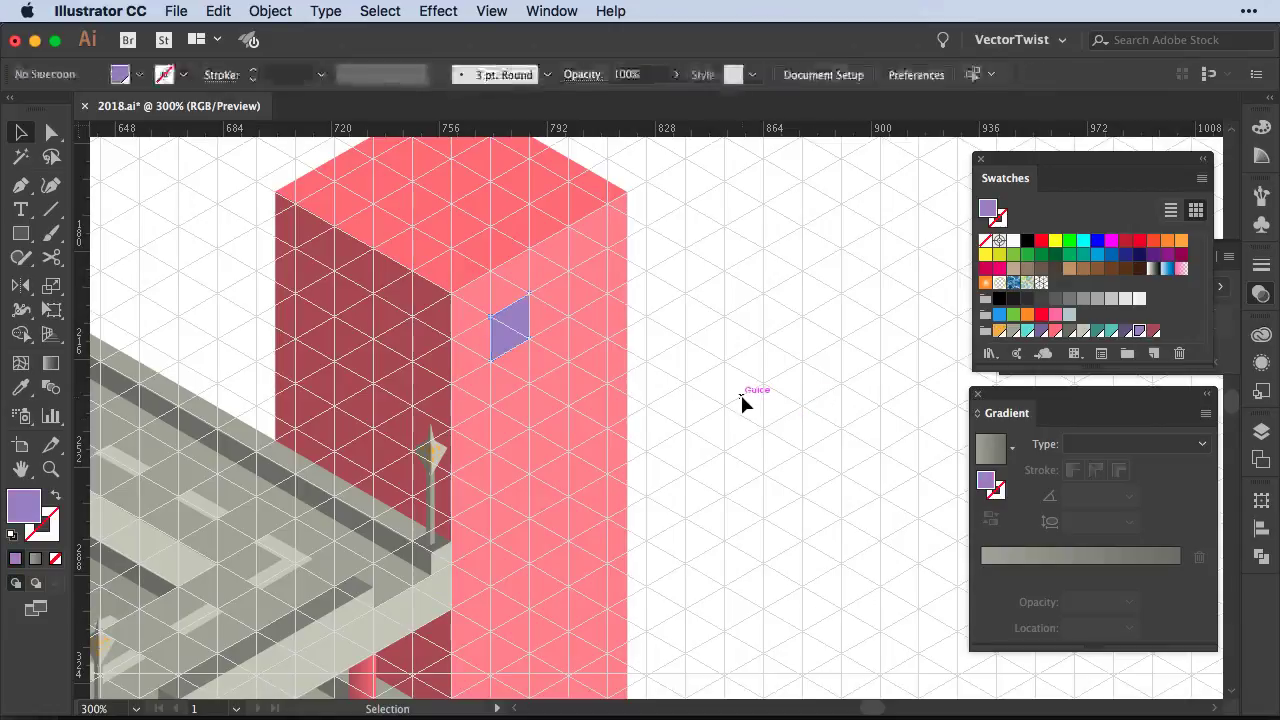
left_click_drag(535, 269, 535, 282)
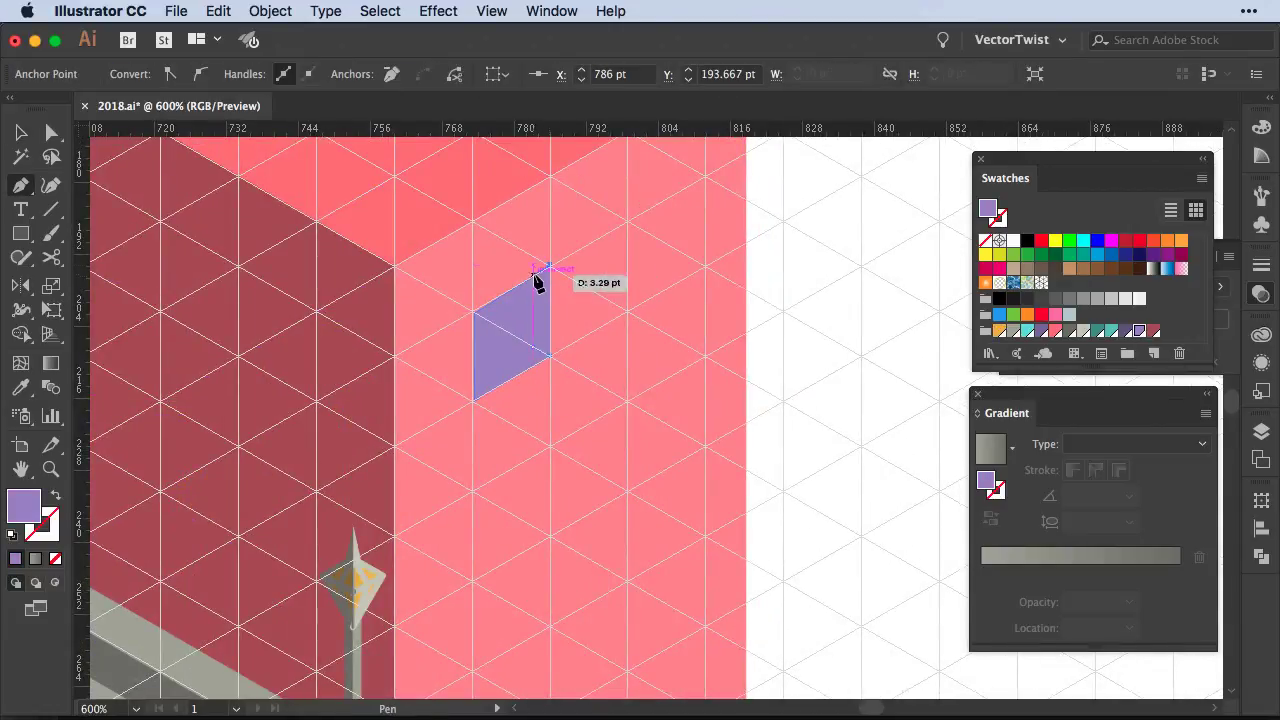
left_click(1047, 333)
left_click(797, 377, "super")
left_click(474, 400)
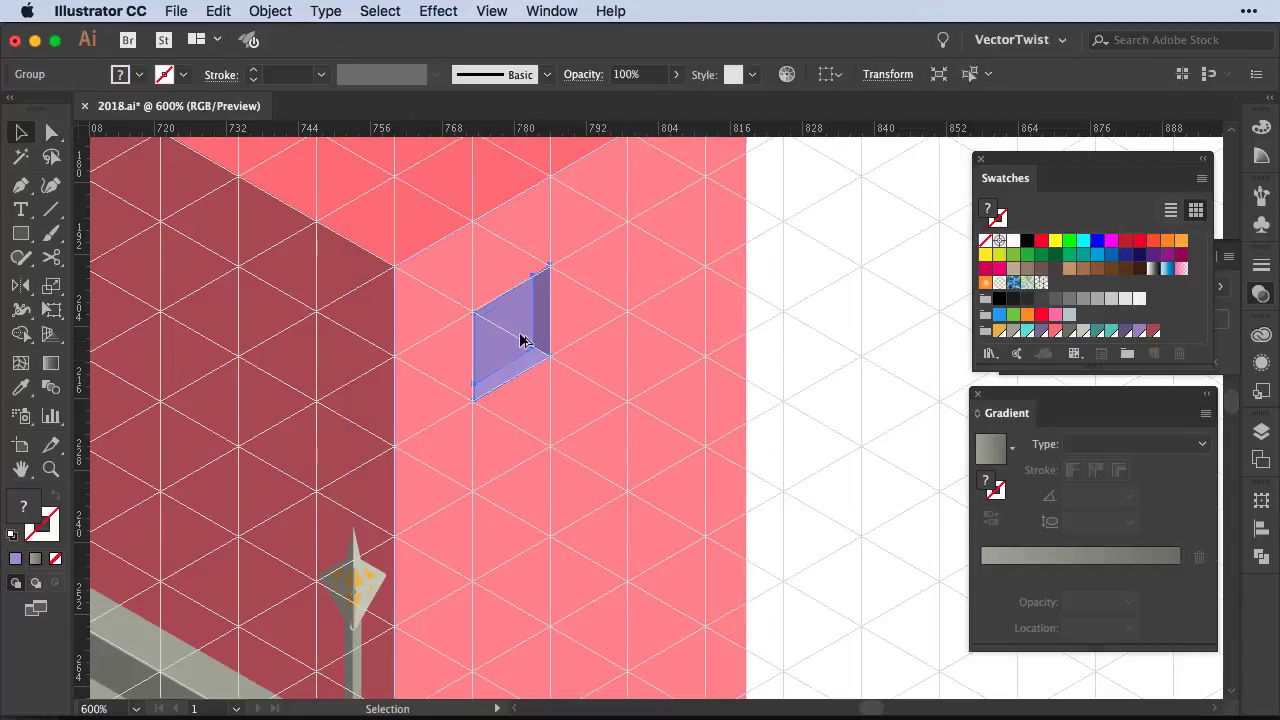
Alt-drag copies of the window down the tower face to fill the column
left_click_drag(520, 340, 600, 402)
scroll(600, 400, "down", 5)
left_click_drag(560, 280, 614, 330)
scroll(563, 277, "down", 5)
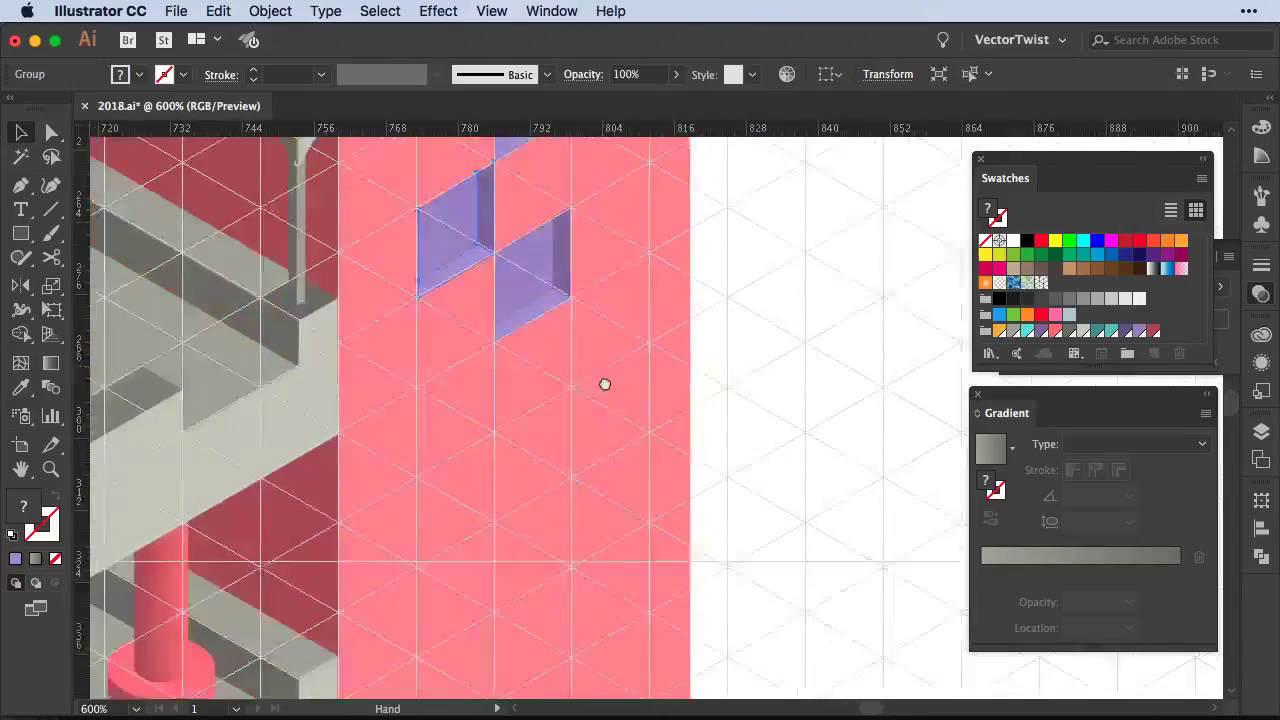
scroll(604, 384, "down", 5)
left_click_drag(530, 400, 529, 529)
scroll(669, 549, "down", 5)
left_click_drag(450, 400, 447, 236)
scroll(540, 337, "down", 5)
scroll(600, 449, "down", 3, "alt")
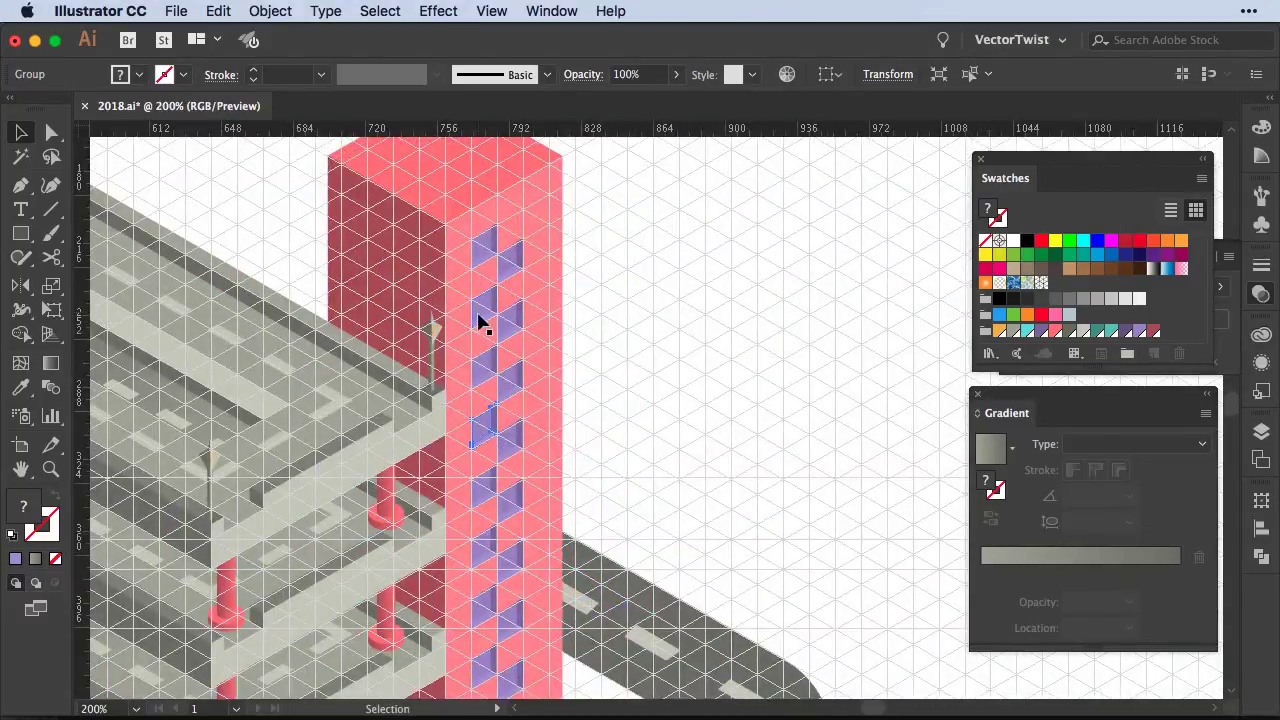
left_click_drag(540, 520, 534, 457)
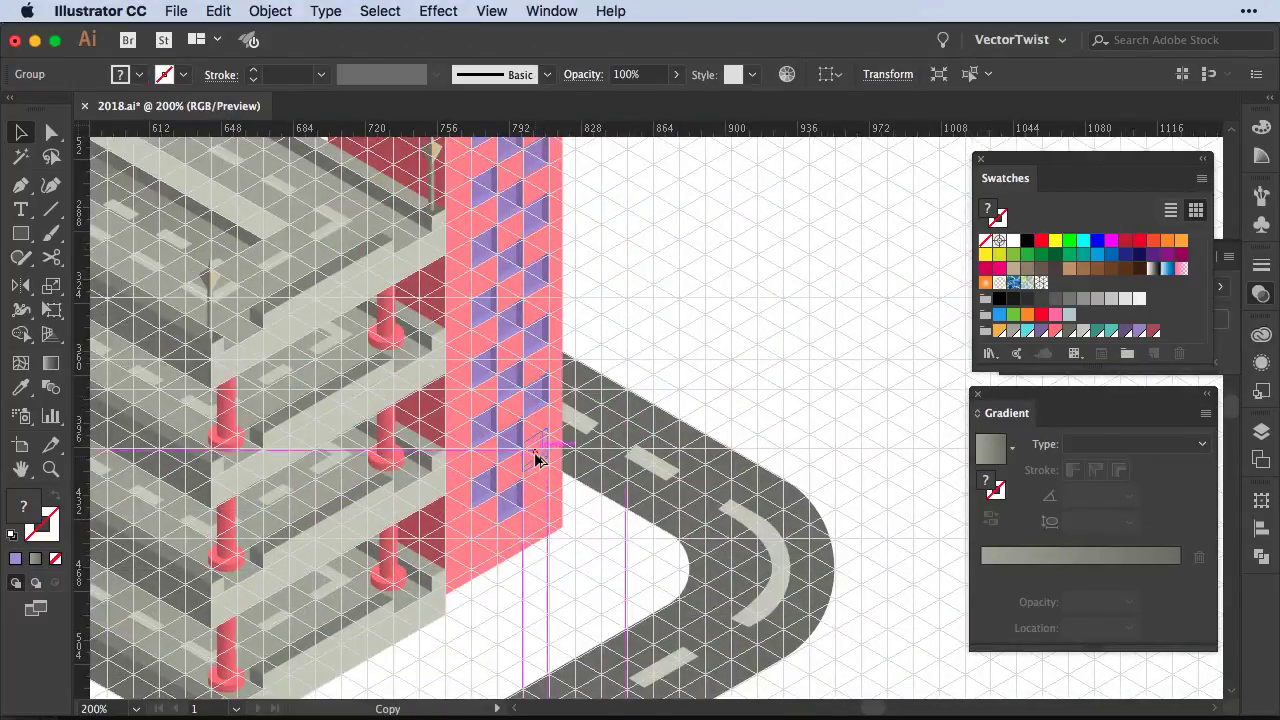
Select the outline of the tower's top face
left_click(774, 397)
scroll(737, 500, "down", 3)
scroll(575, 307, "up", 5)
key("a")
left_click(575, 307)
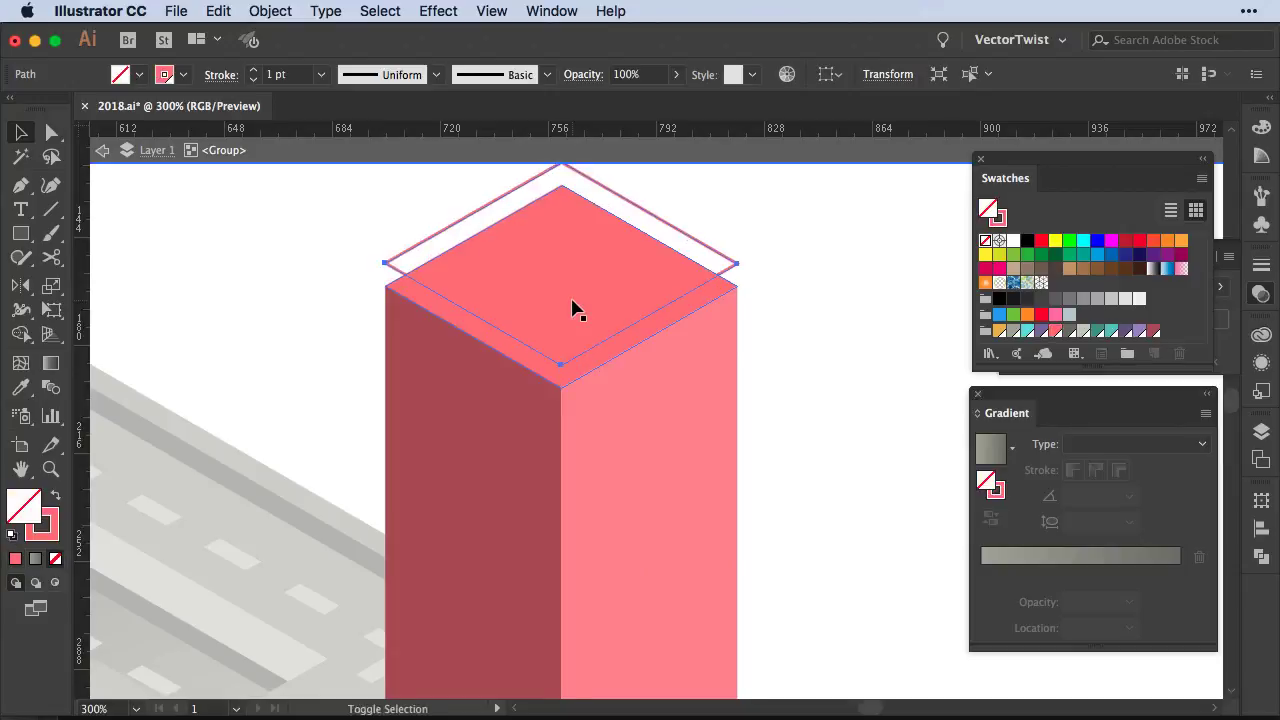
Convert the top outline into a filled pink frame and raise it above the tower top
left_click(270, 11)
left_click(429, 486)
scroll(597, 241, "up", 3, "alt")
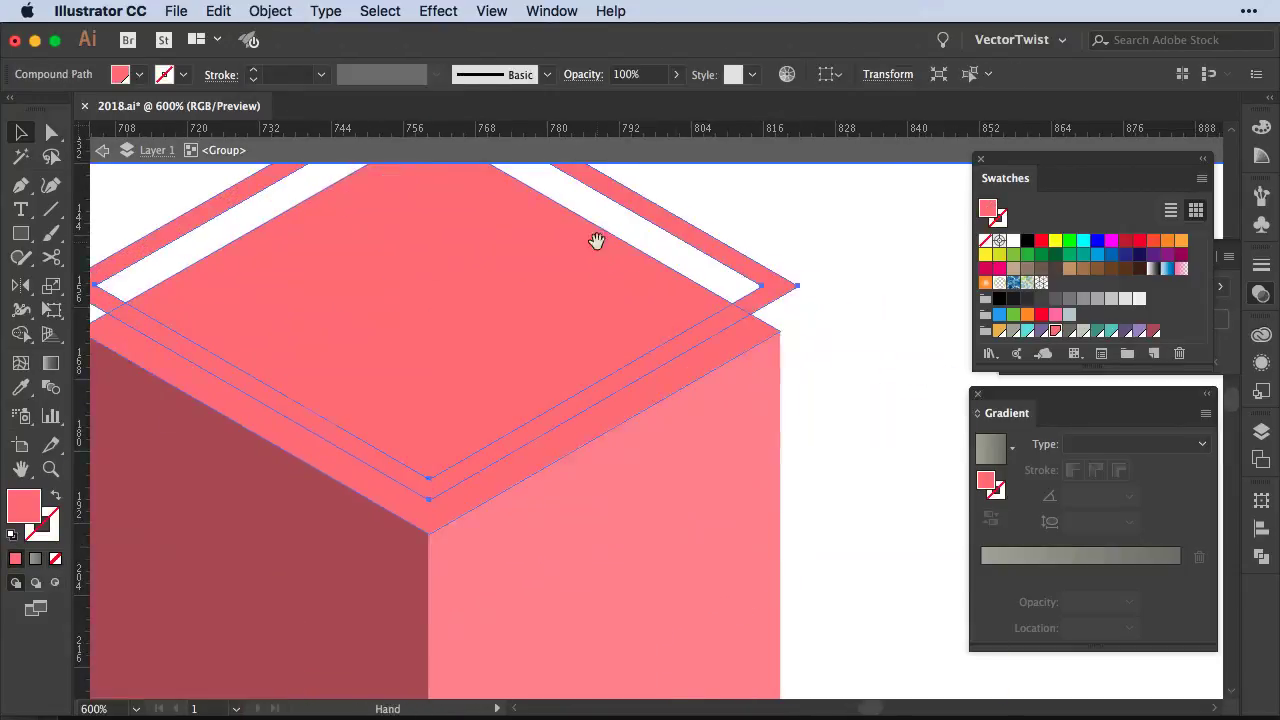
key("super+semicolon")
scroll(854, 446, "left", 3)
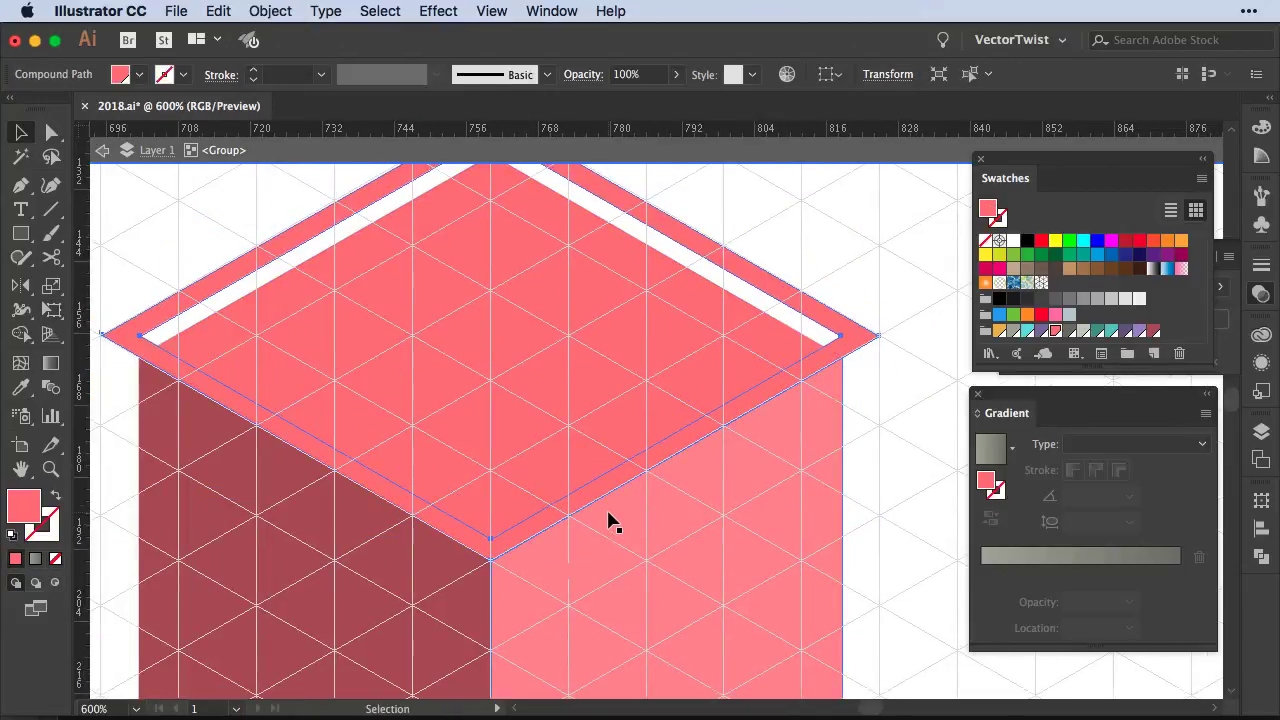
left_click_drag(610, 522, 470, 465)
Pen-draw the rim's right side face and fill it via the Color Picker
left_click(880, 245)
left_click(878, 335)
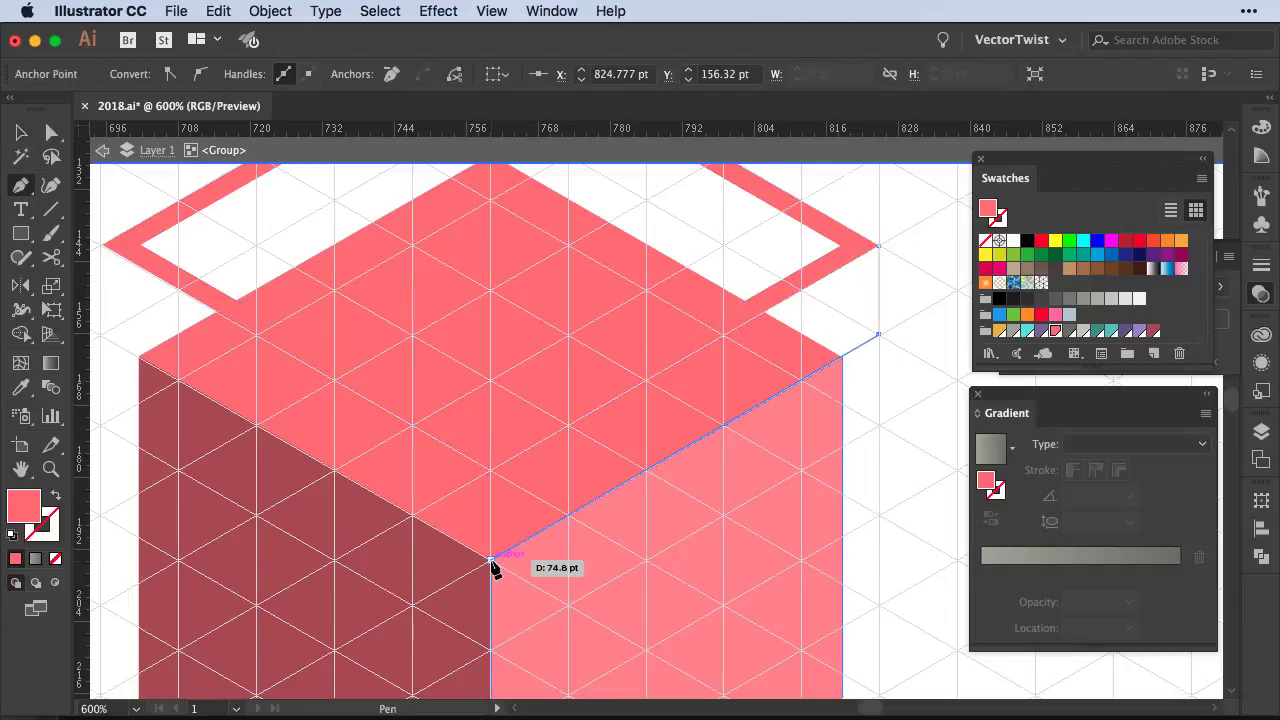
left_click(490, 558)
double_click(23, 505)
left_click(851, 129)
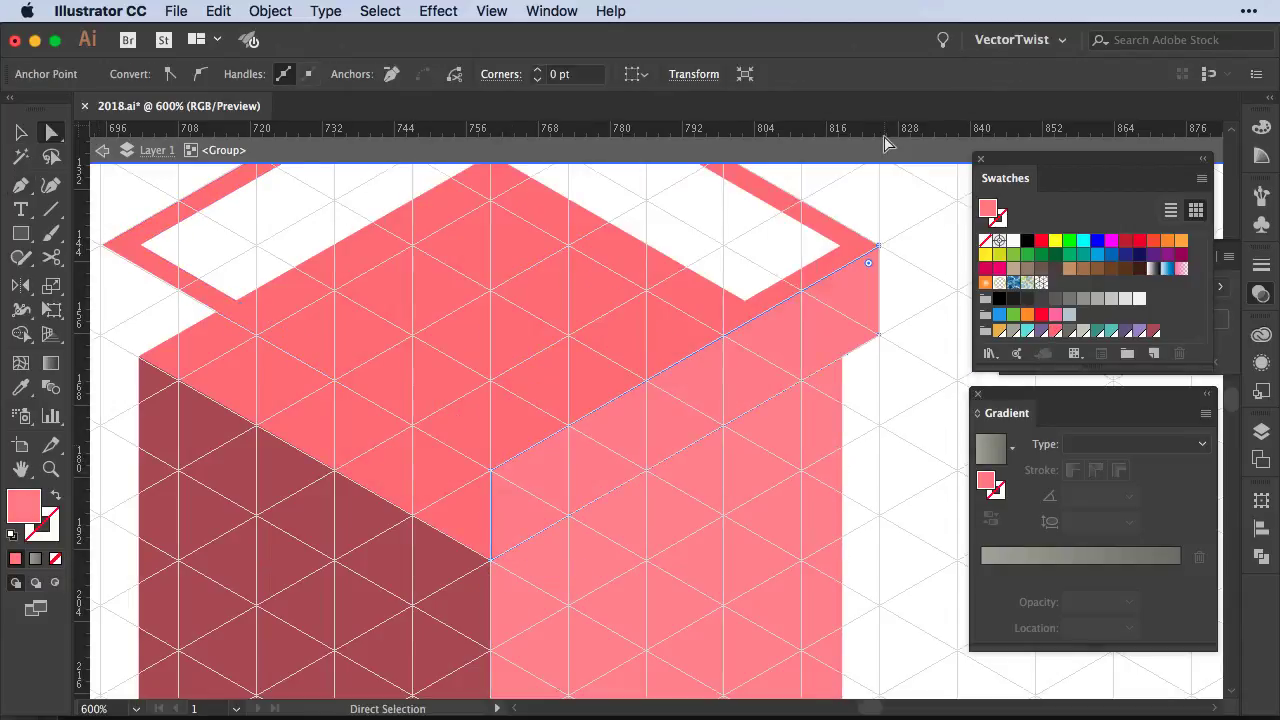
key("ctrl+shift+a")
Pen-draw the rim's left side face
left_click(115, 243)
left_click(117, 337)
left_click(508, 563)
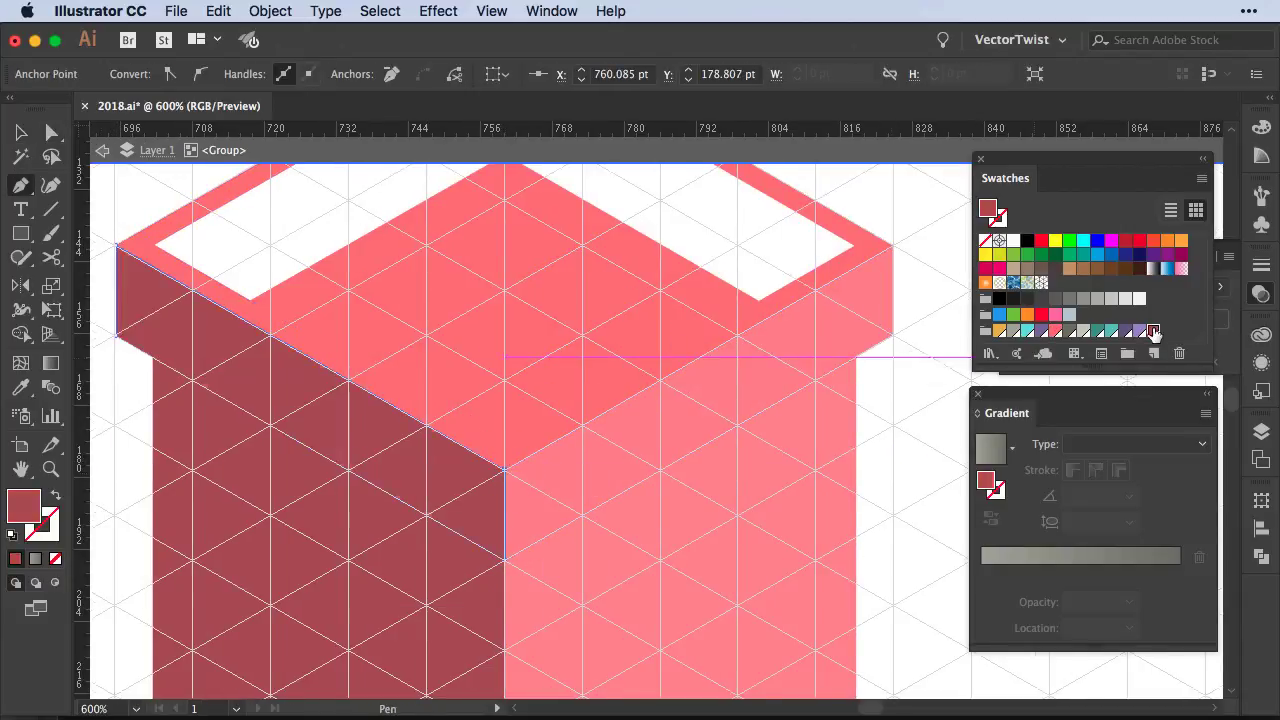
key("a")
key("ctrl+minus")
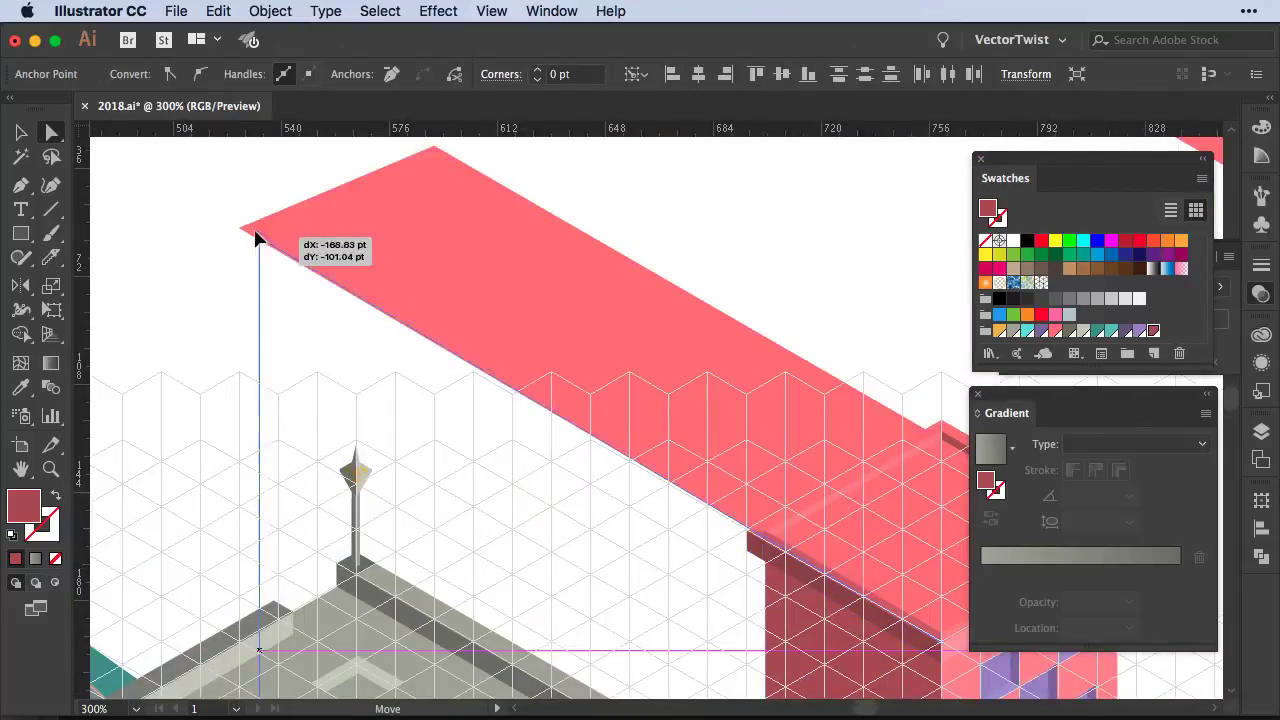
Enter the roof group and try moving the rim strip, then undo the move
key("v")
left_click(672, 340)
double_click(672, 340)
mouse_move(620, 364)
left_mouse_down()
mouse_move(257, 200)
mouse_move(657, 532)
left_mouse_up()
key("ctrl+z")
key("a")
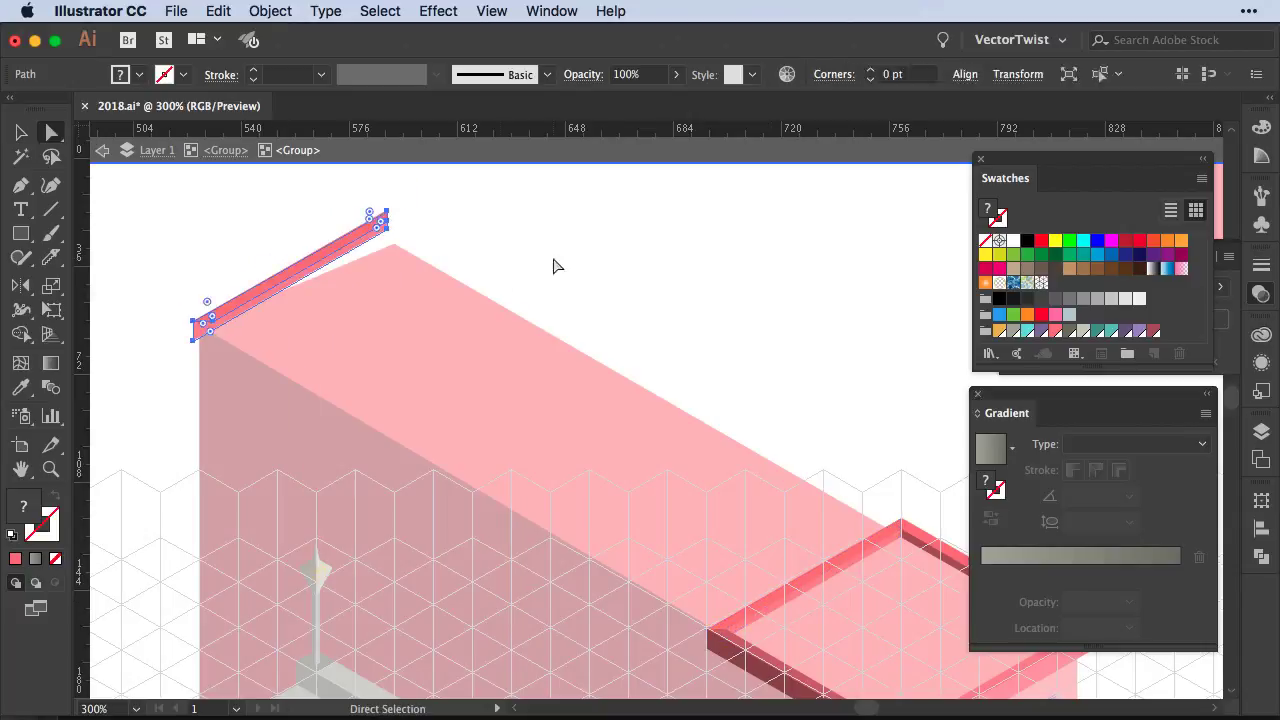
key("Escape")
Drag the rim strip's end anchor to stretch it along the full roof edge
left_click(708, 633)
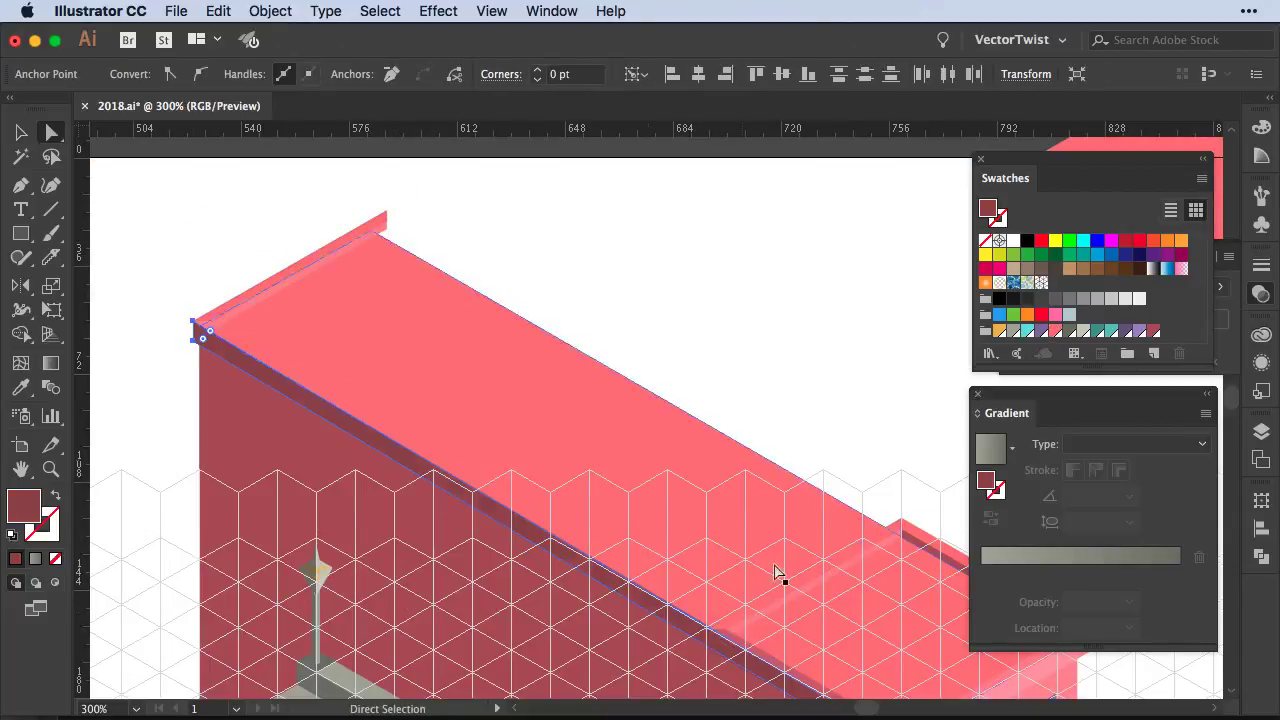
left_click_drag(708, 633, 198, 342)
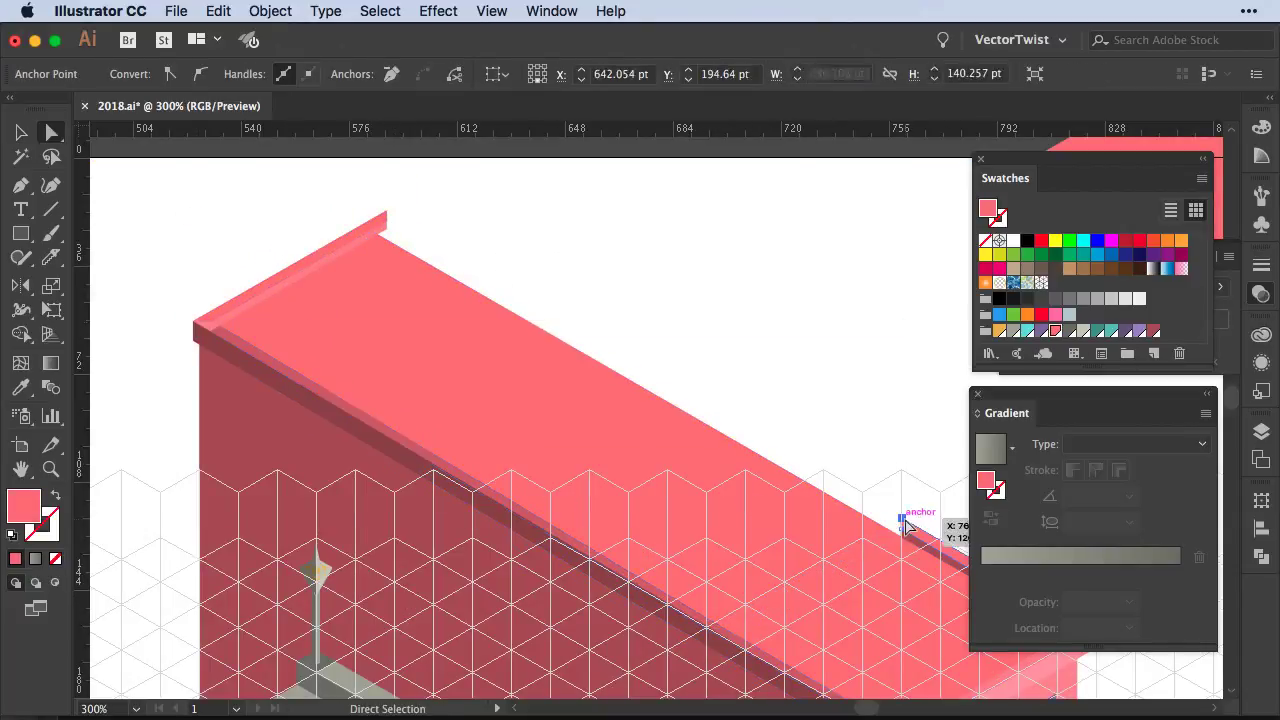
left_click(894, 486)
left_click(386, 213)
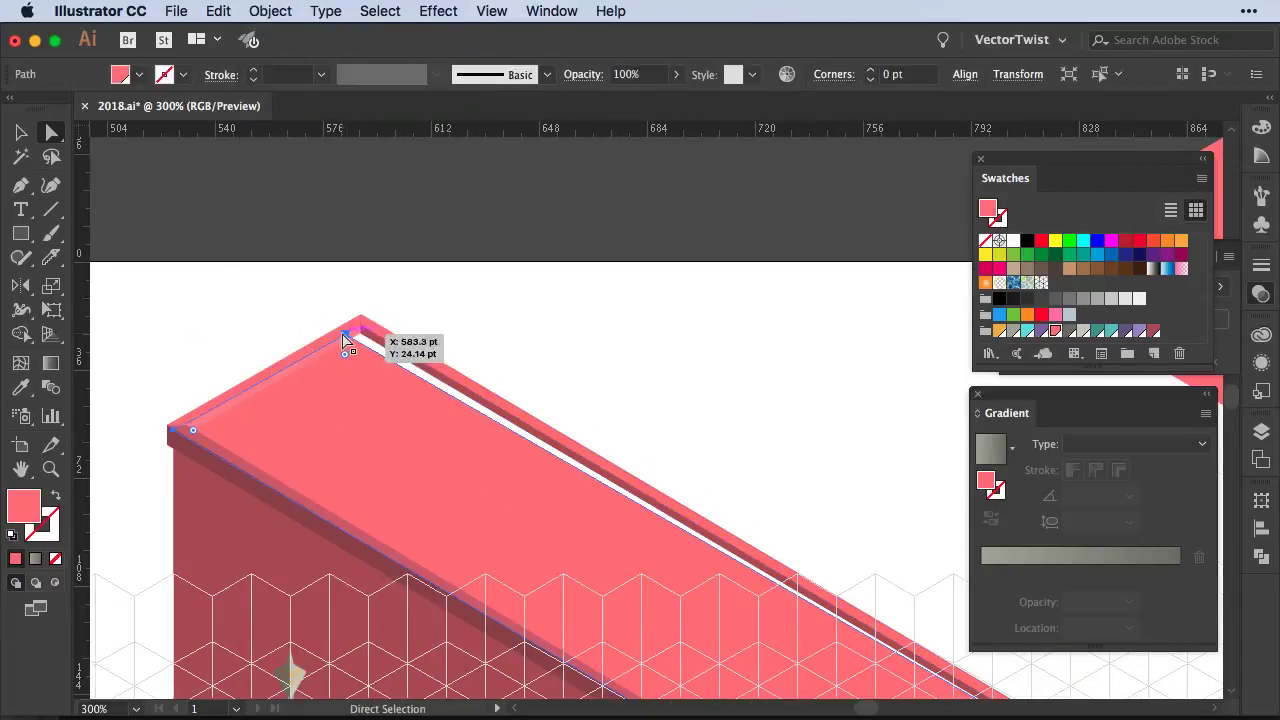
left_click(511, 297)
key("ctrl+minus")
key("ctrl+minus")
key("v")
scroll(640, 253, "down", 5)
left_click(565, 507)
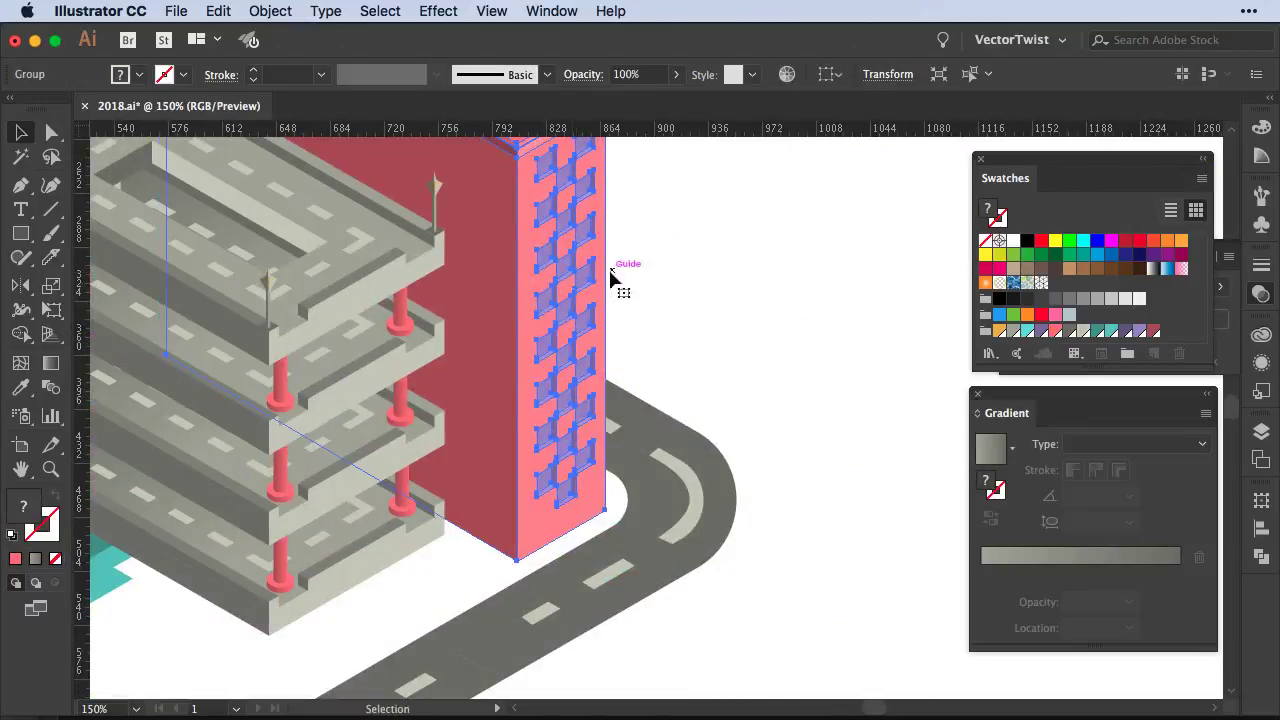
Shift the pink tower right into place beside the parking deck and road
left_click_drag(623, 277, 782, 277)
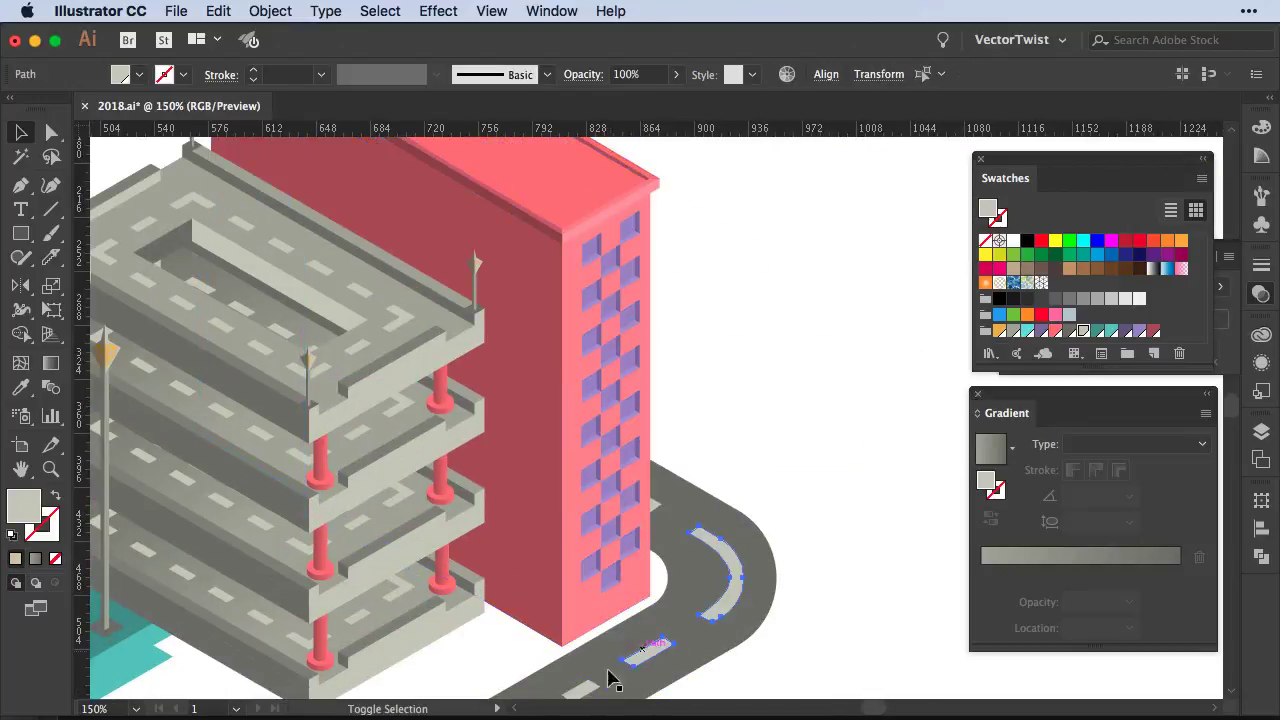
scroll(621, 557, "up", 5)
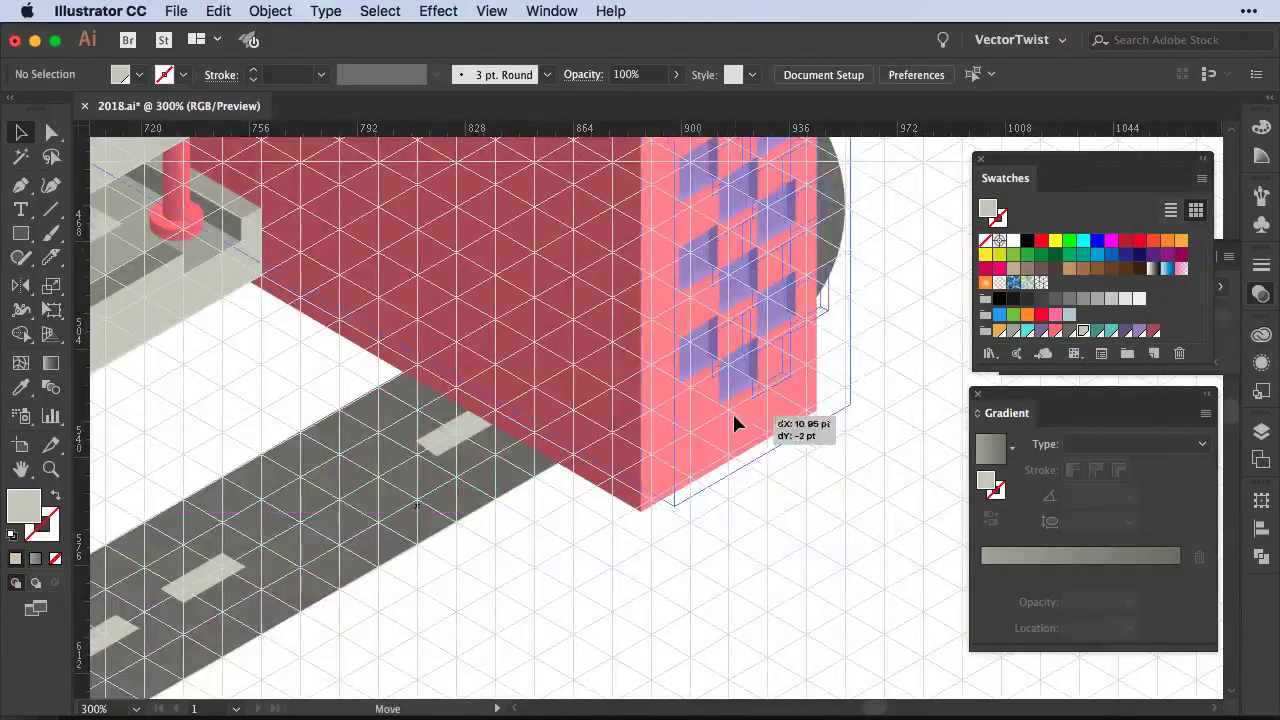
key("p")
key("p")
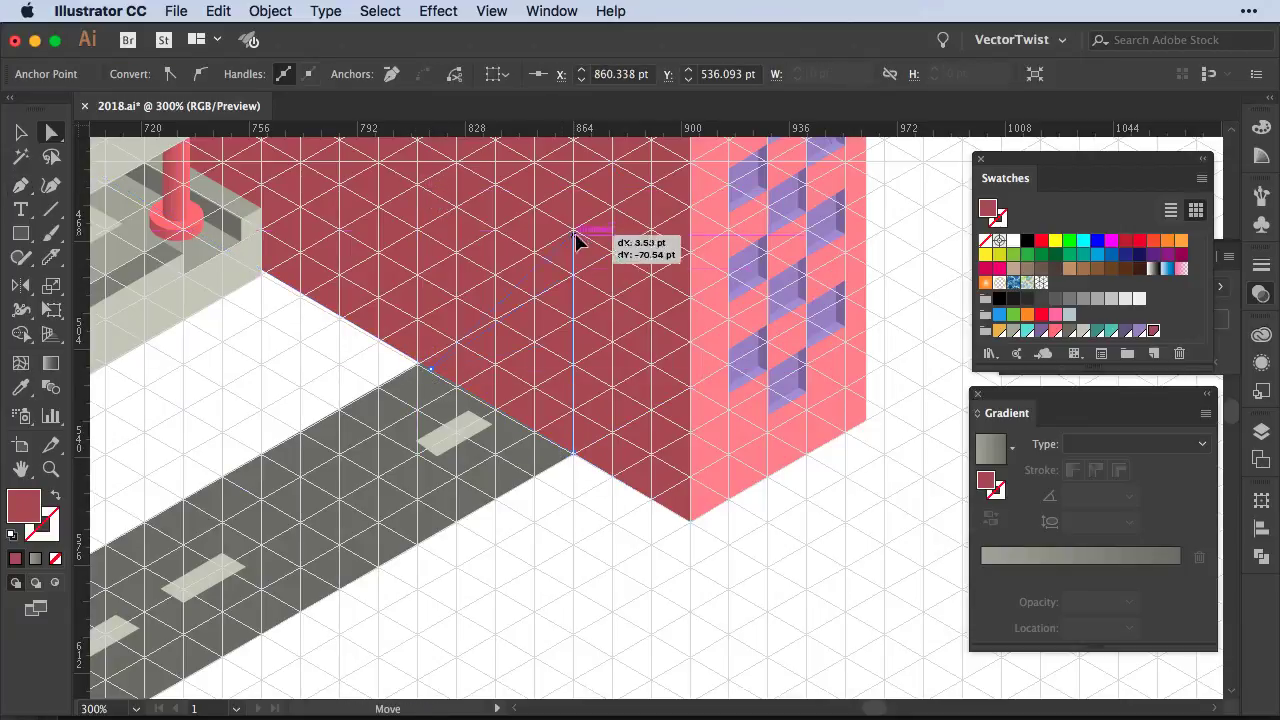
left_click_drag(576, 240, 575, 238)
scroll(500, 280, "up", 3)
mouse_move(425, 292)
left_mouse_down()
mouse_move(420, 505)
mouse_move(388, 489)
left_mouse_up()
scroll(388, 489, "up", 5)
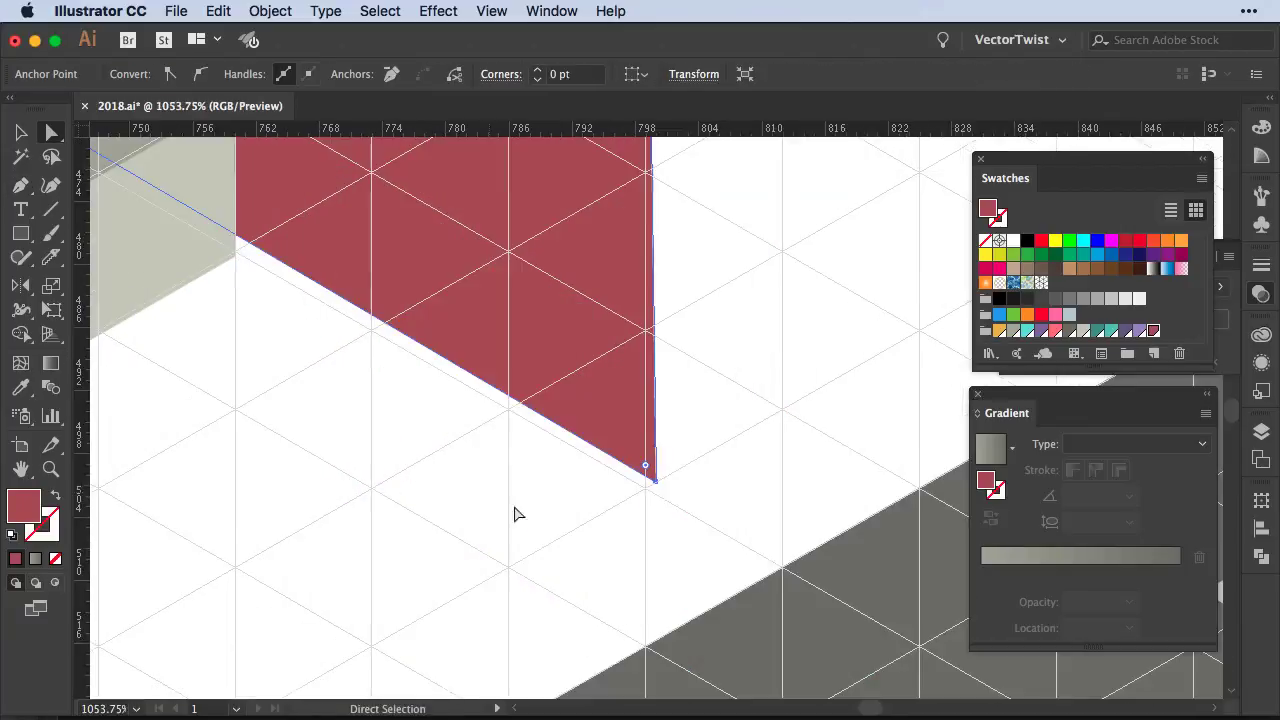
scroll(514, 514, "up", 5)
scroll(508, 228, "right", 5)
scroll(737, 257, "down", 5)
Align the dark face's bottom corner with the road and patch the notch with a triangle
left_click_drag(517, 474, 517, 474)
scroll(600, 500, "down", 5)
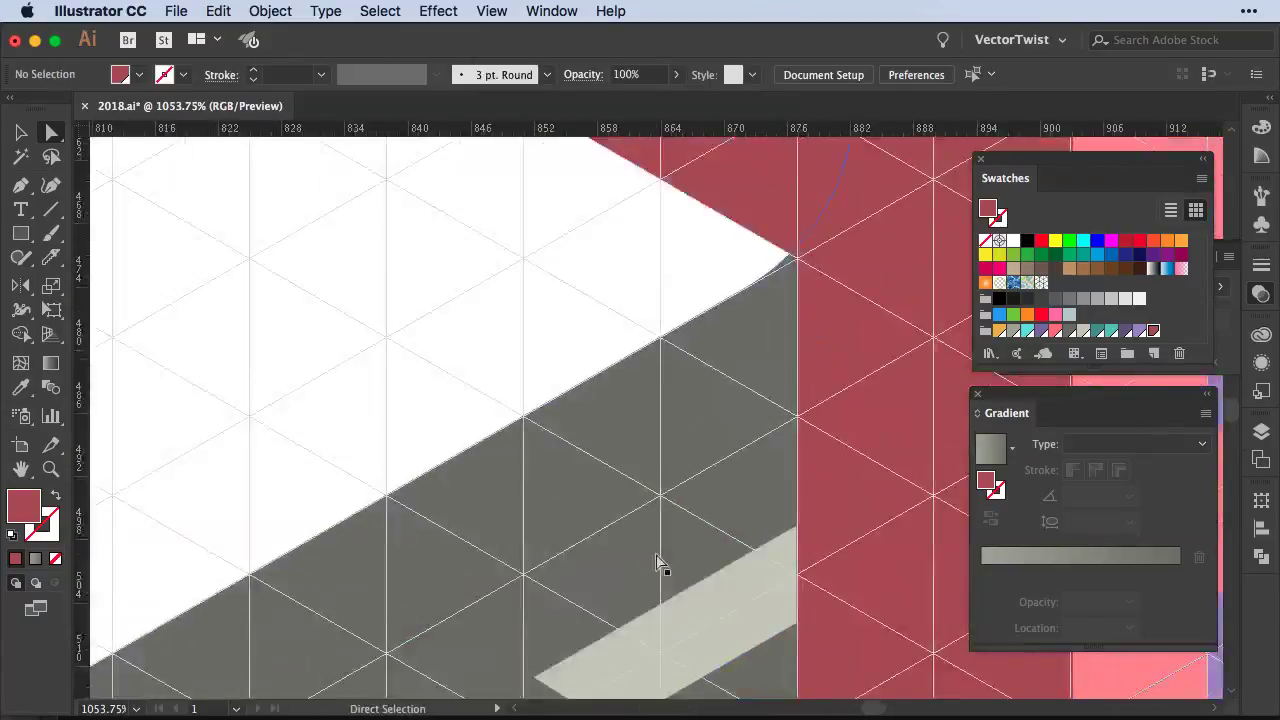
key("p")
left_click(673, 370)
left_click(462, 240)
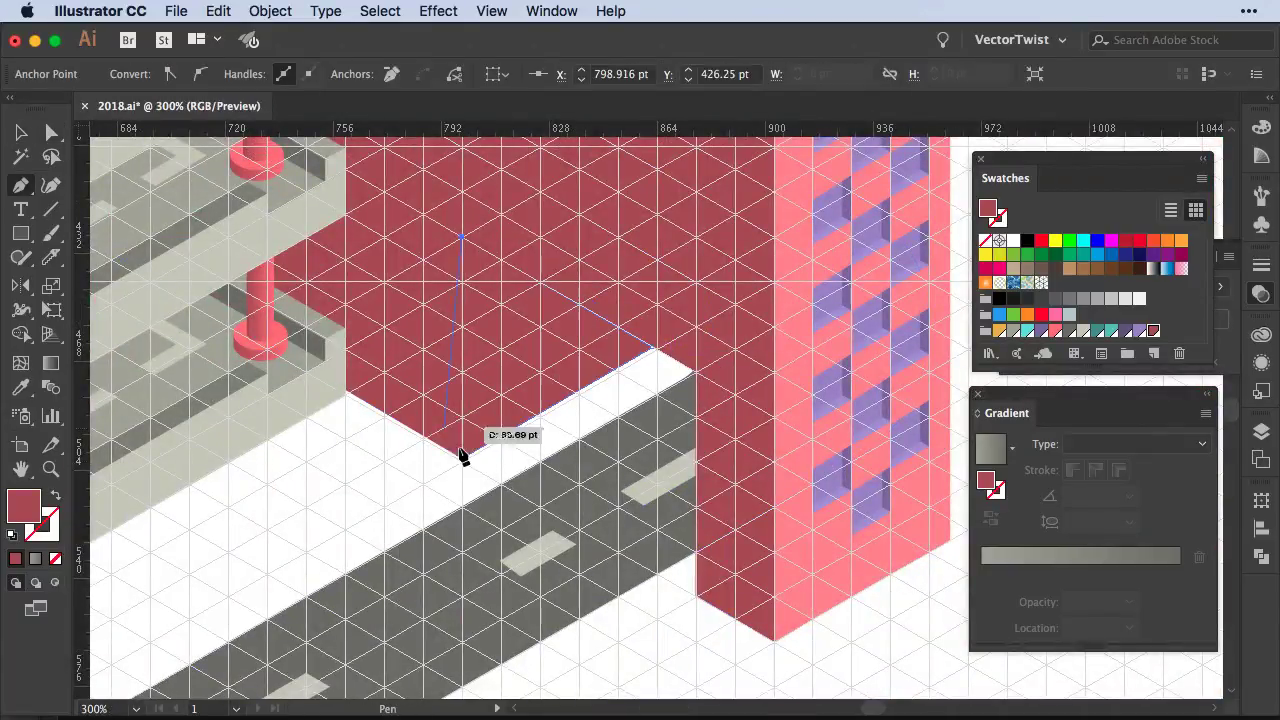
left_click(462, 457)
key("a")
key("ctrl+shift+a")
scroll(374, 528, "down", 5)
key("v")
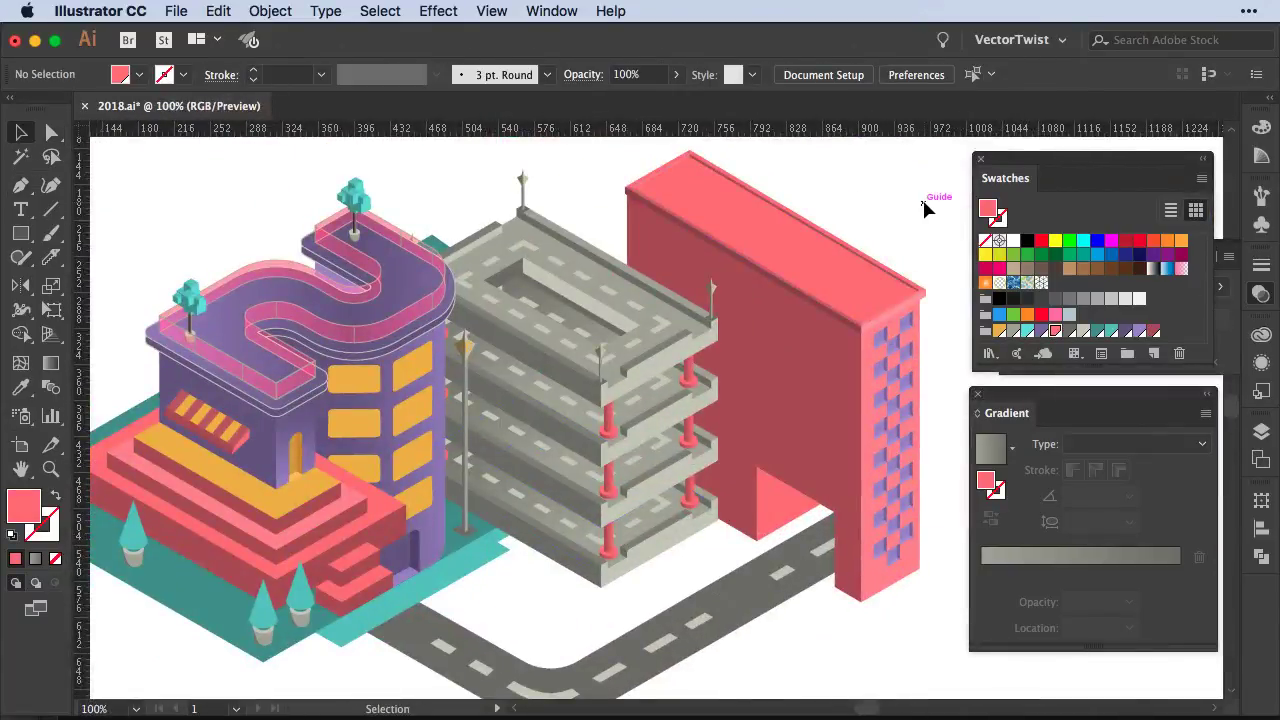
scroll(922, 197, "up", 5)
Enter the tower group and Pen-draw the first window diamond on the dark face
left_click(845, 368)
double_click(845, 368)
key("a")
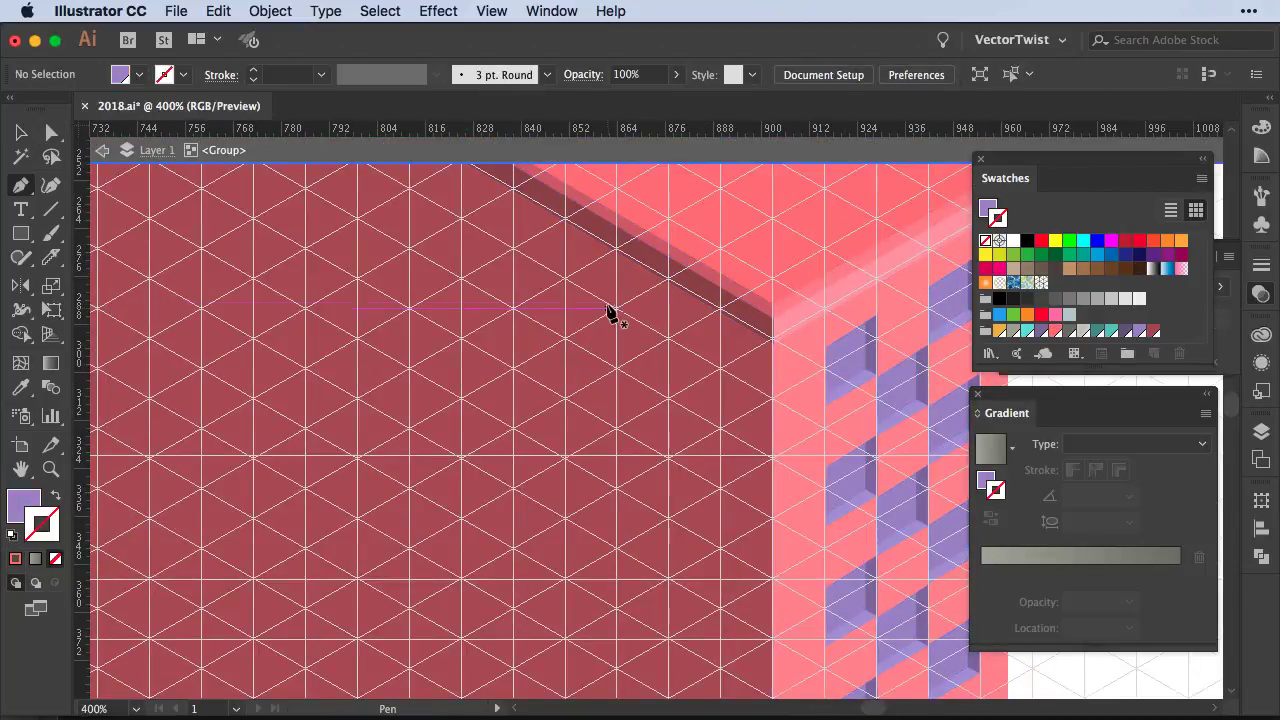
left_click(668, 340)
left_click(719, 368)
key("ctrl+shift+a")
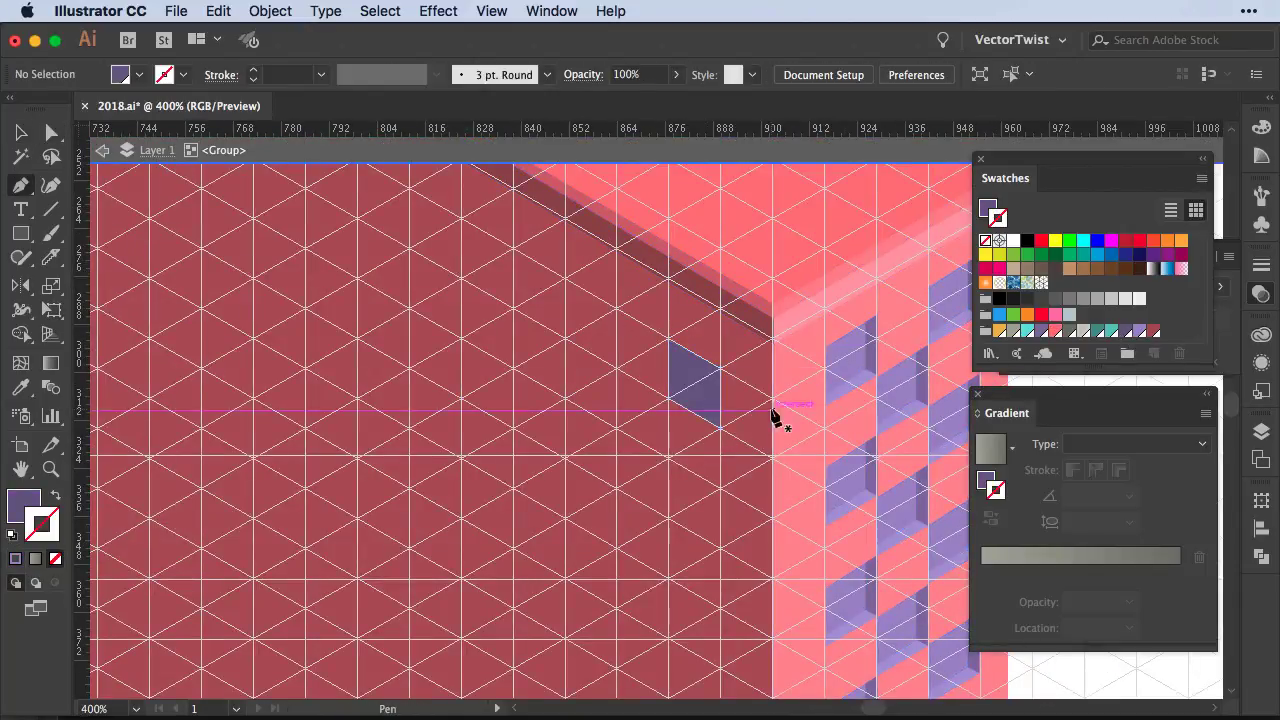
Draw the window's recess face filled dark purple via the Color Picker
left_click(668, 340)
double_click(24, 505)
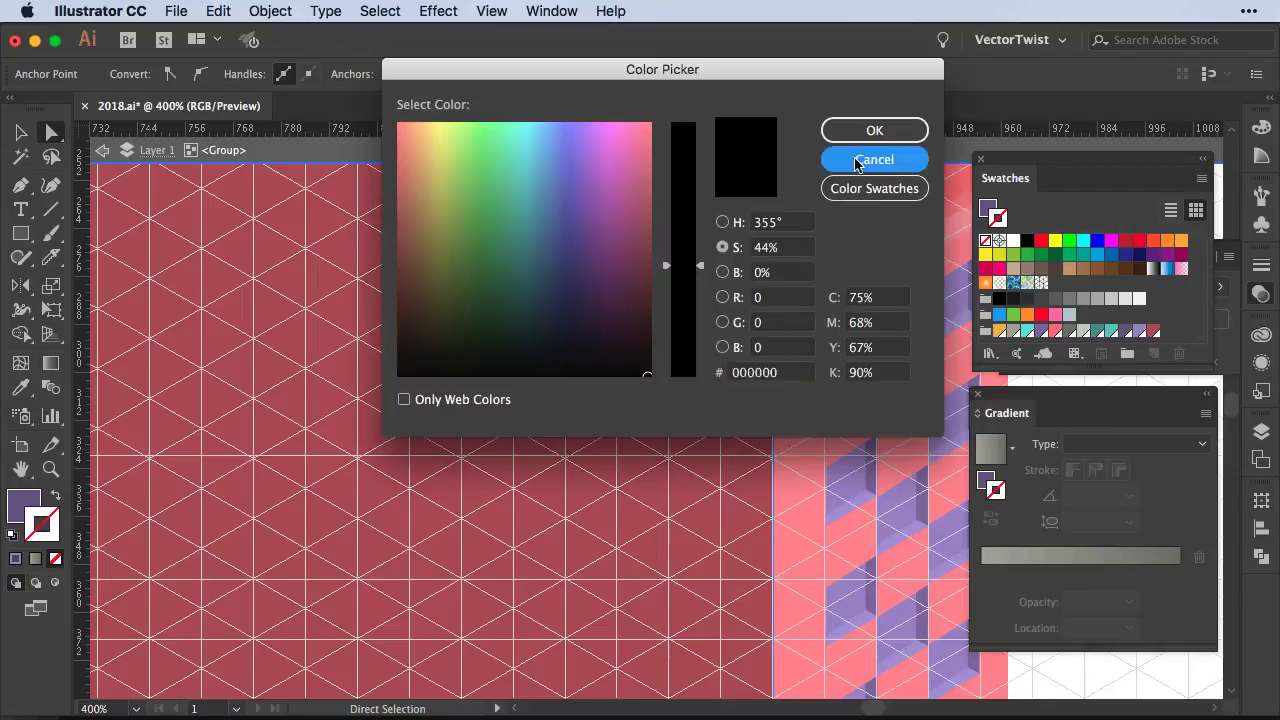
left_click(680, 265)
left_click(580, 294)
left_click(874, 128)
left_click(682, 391)
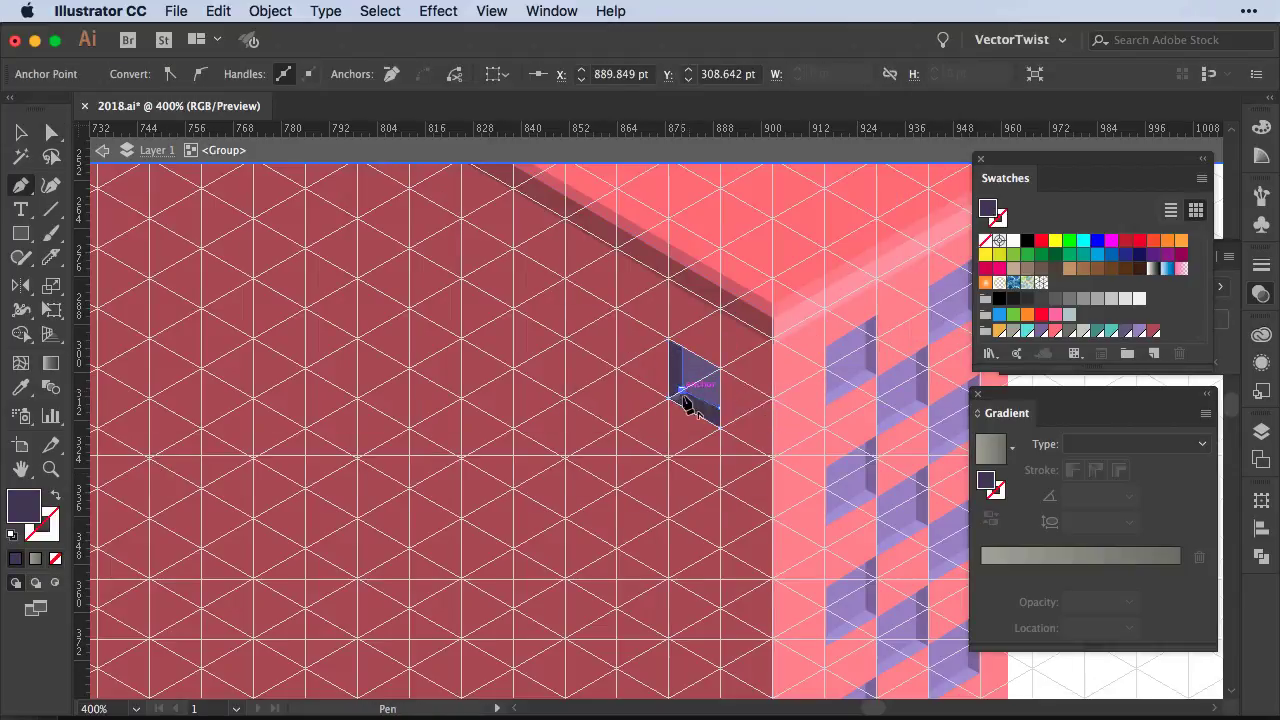
key("v")
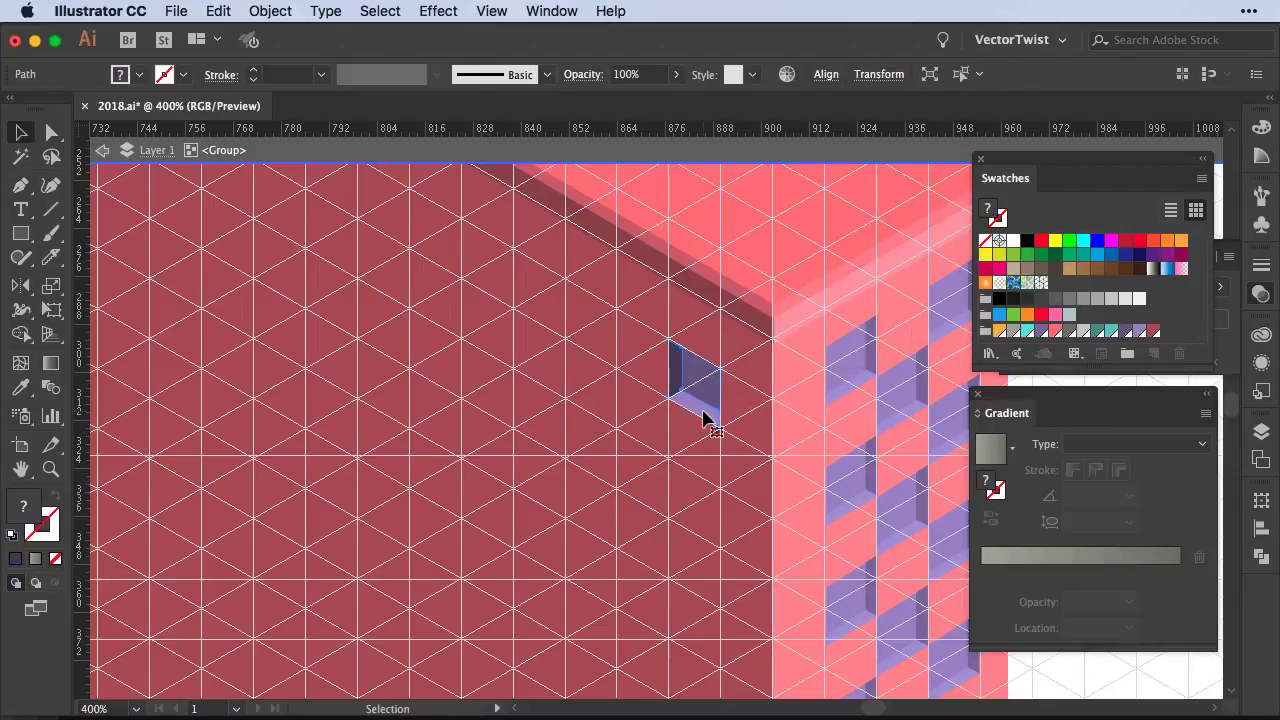
key("ctrl+shift+a")
key("ctrl+1")
key("ctrl+plus")
Draw a grey gable triangle at the tower corner and copy it to the far end
double_click(785, 377)
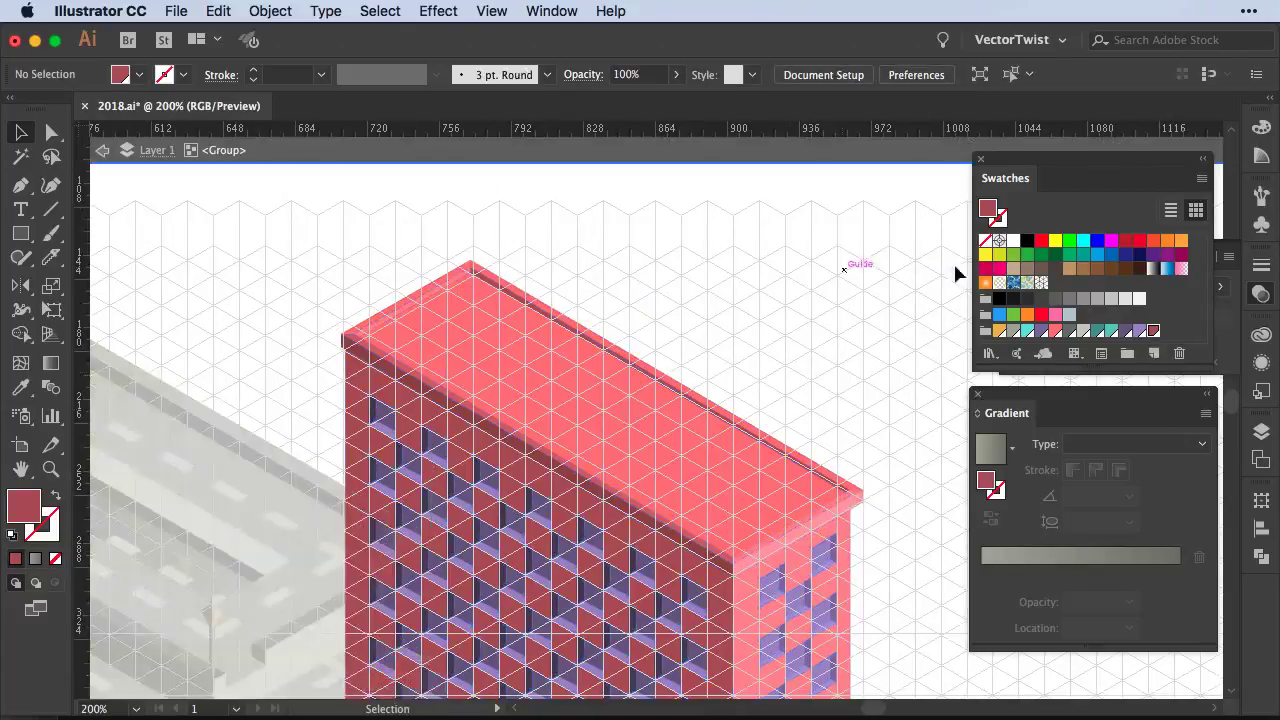
left_click(343, 337)
scroll(420, 300, "up", 2)
left_click_drag(500, 370, 467, 248)
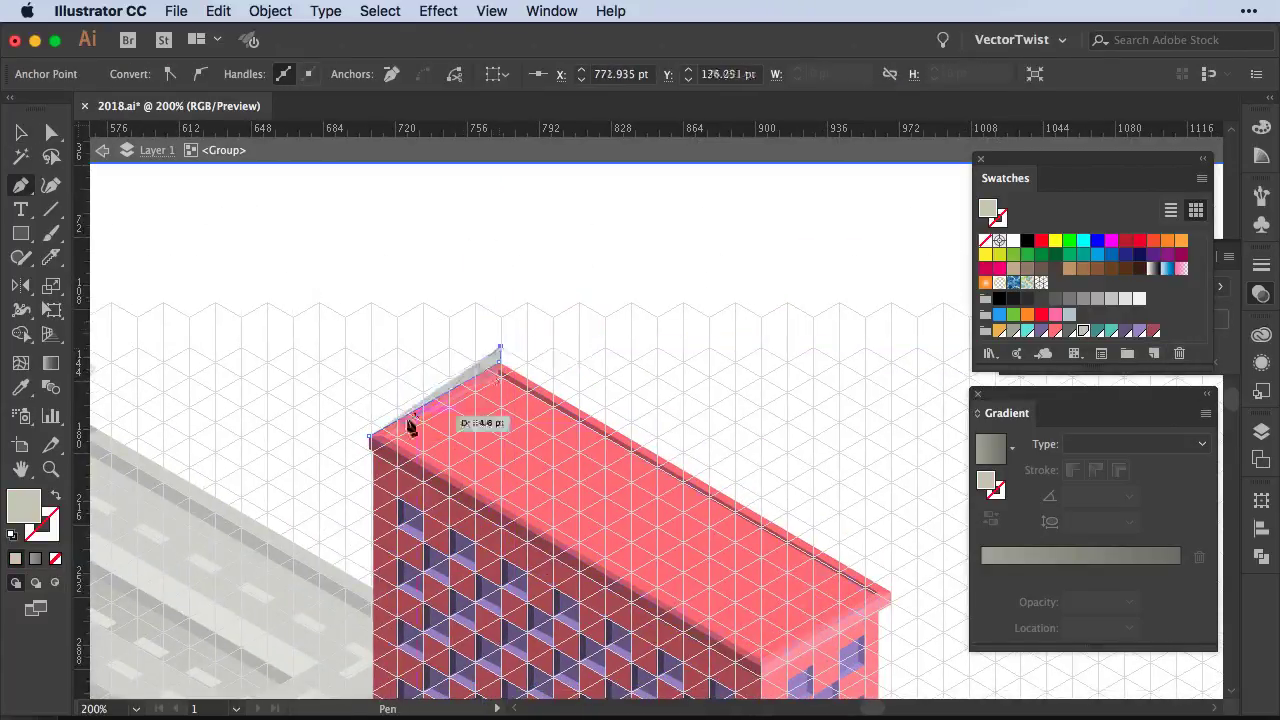
left_click_drag(500, 350, 500, 263)
key("v")
mouse_move(380, 337)
left_mouse_down()
mouse_move(434, 306)
mouse_move(636, 437)
left_mouse_up()
scroll(514, 323, "down", 2)
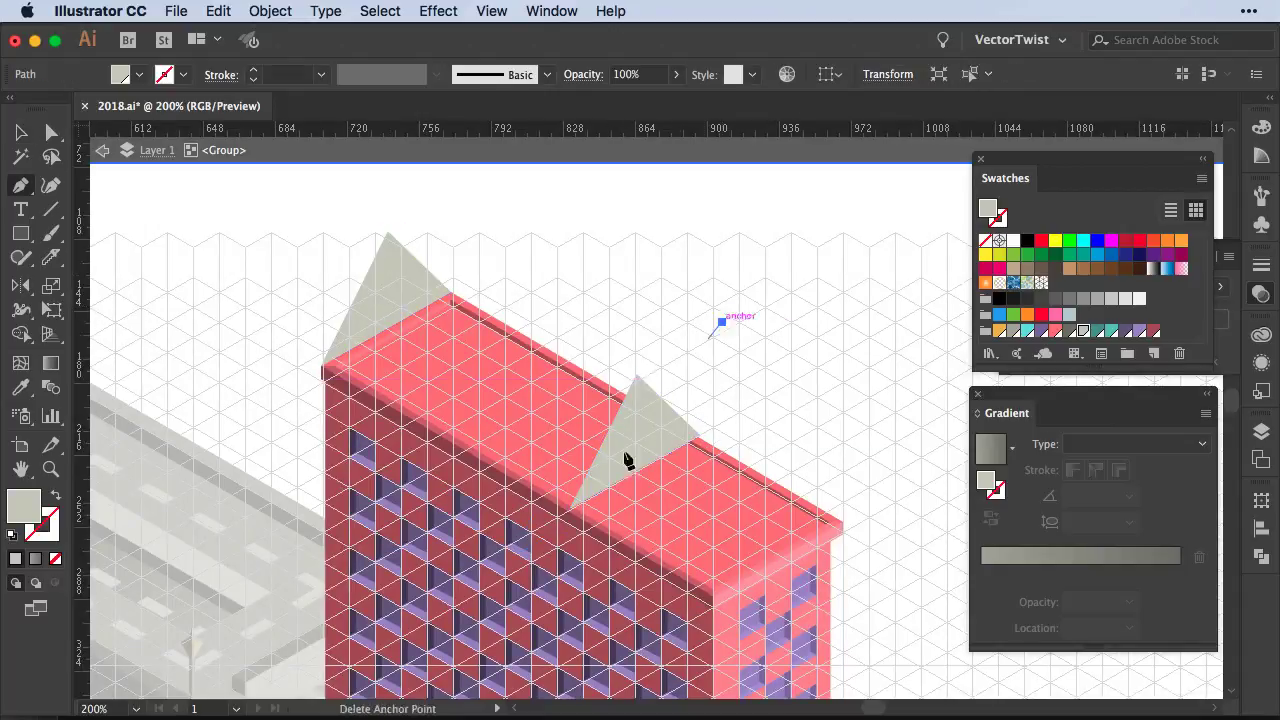
Draw the sloped glass roof panel and change its blending mode
left_click(636, 374)
left_click(386, 240)
left_click(322, 368)
left_click(570, 507)
key("v")
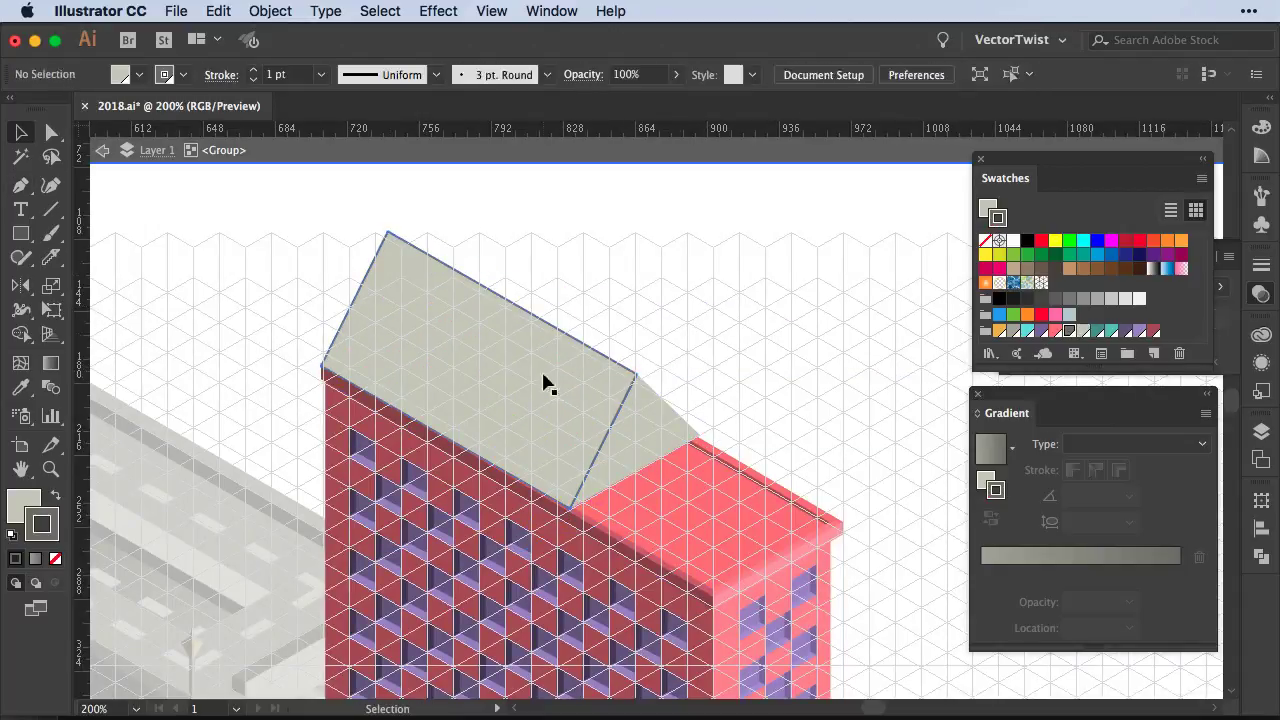
left_click(583, 74)
left_click(418, 107)
left_click(418, 240)
left_click(547, 74)
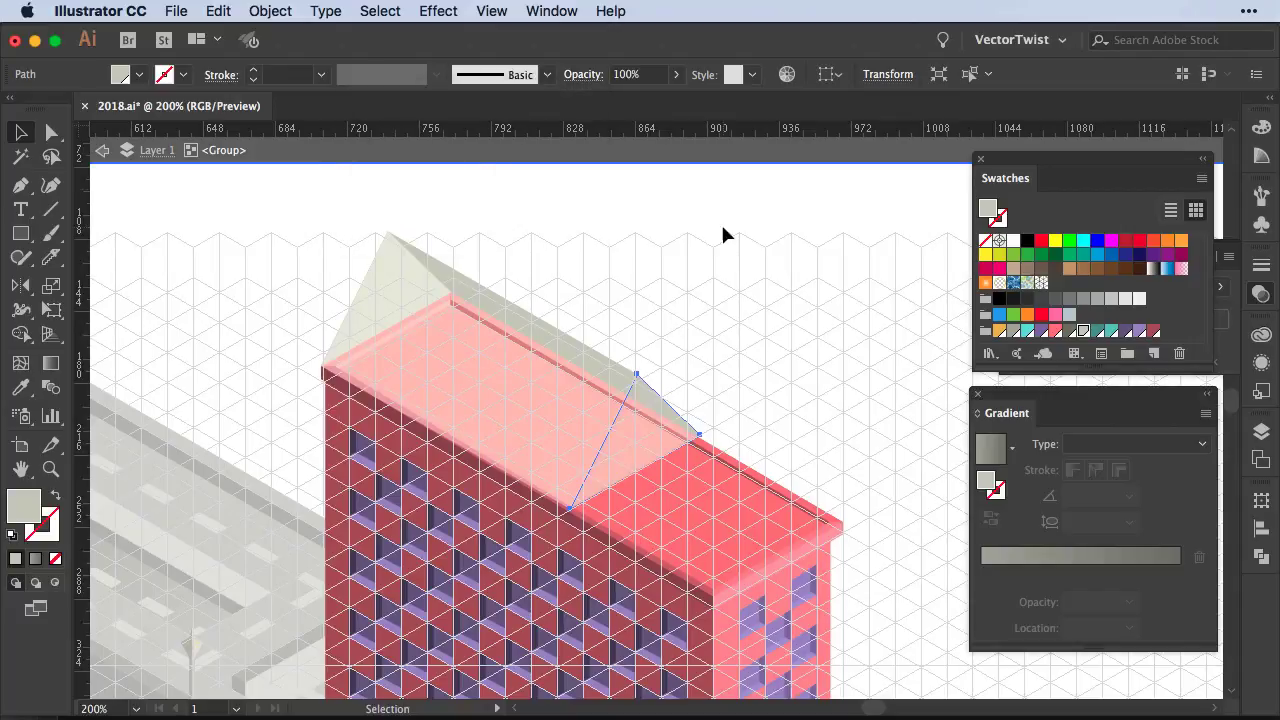
Set the roof triangles to Multiply blending
left_click(383, 280)
left_click(583, 74)
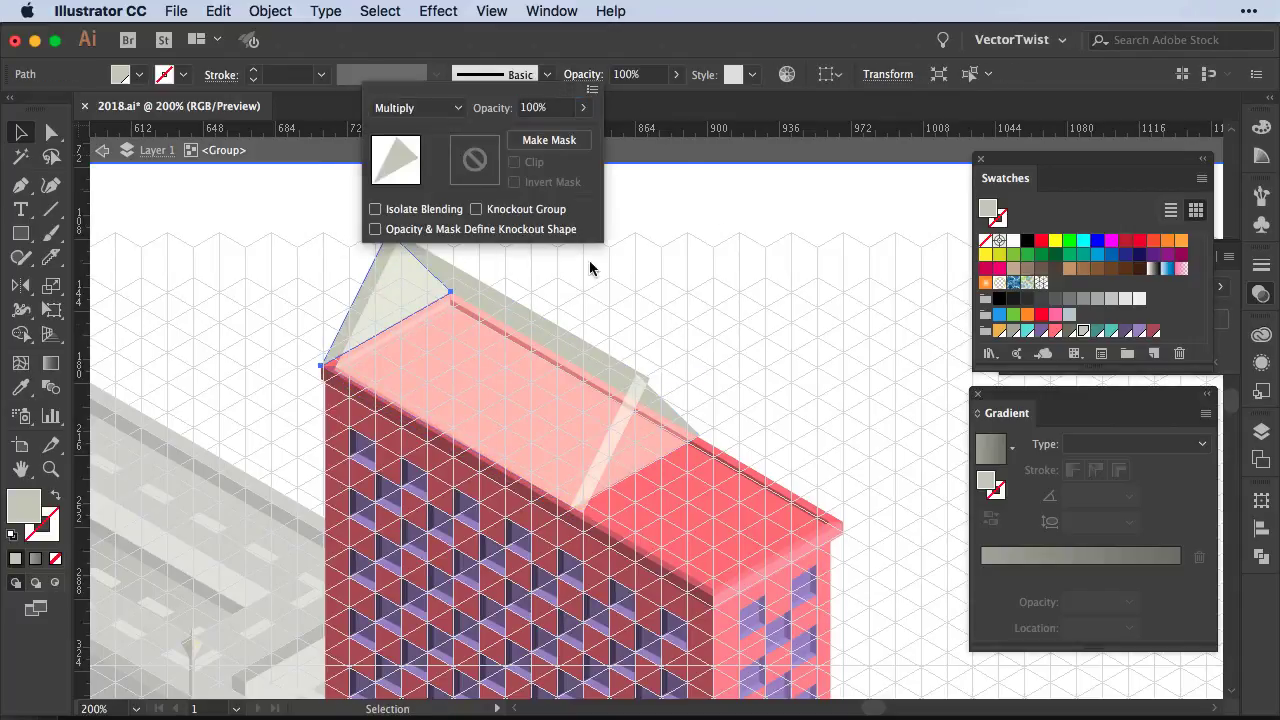
left_click(591, 266)
left_click(591, 303)
Copy the roof edge line across the glass roof to form pane frames
key("ctrl+F10")
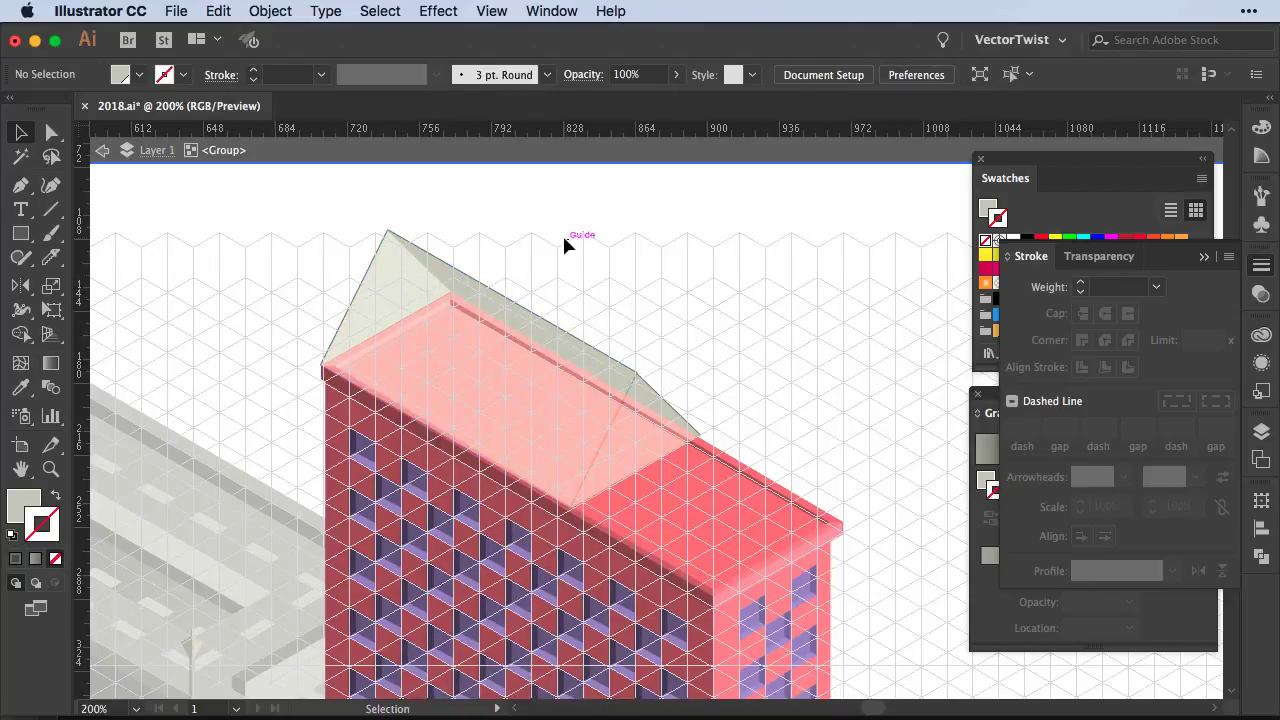
key("v")
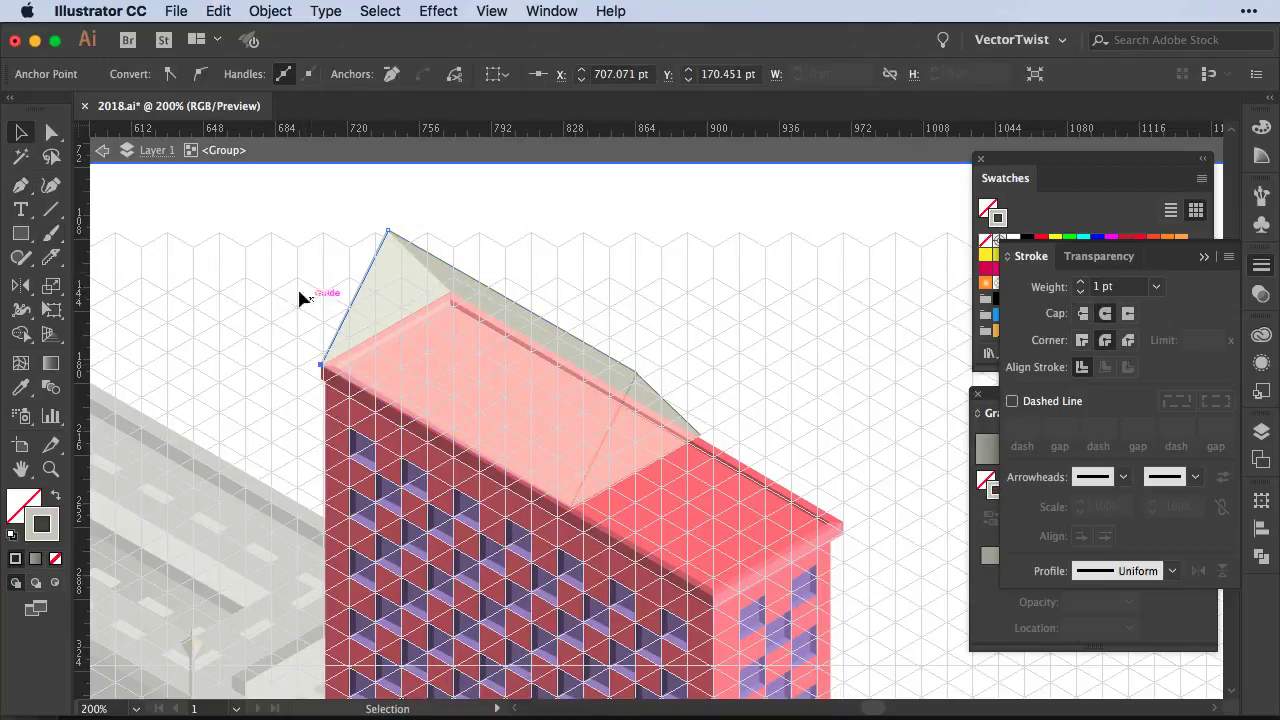
mouse_move(355, 301)
left_mouse_down()
mouse_move(447, 357)
mouse_move(458, 342)
left_mouse_up()
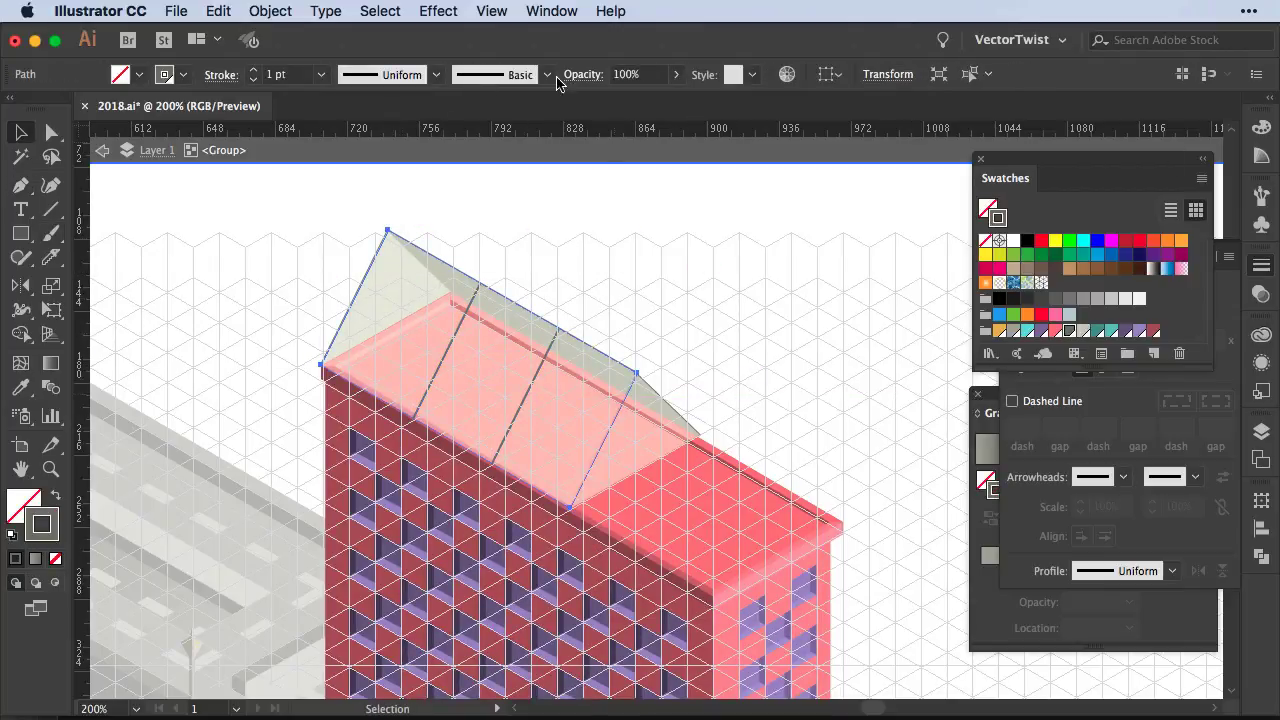
left_click(777, 346)
left_click(455, 329)
left_click(566, 287)
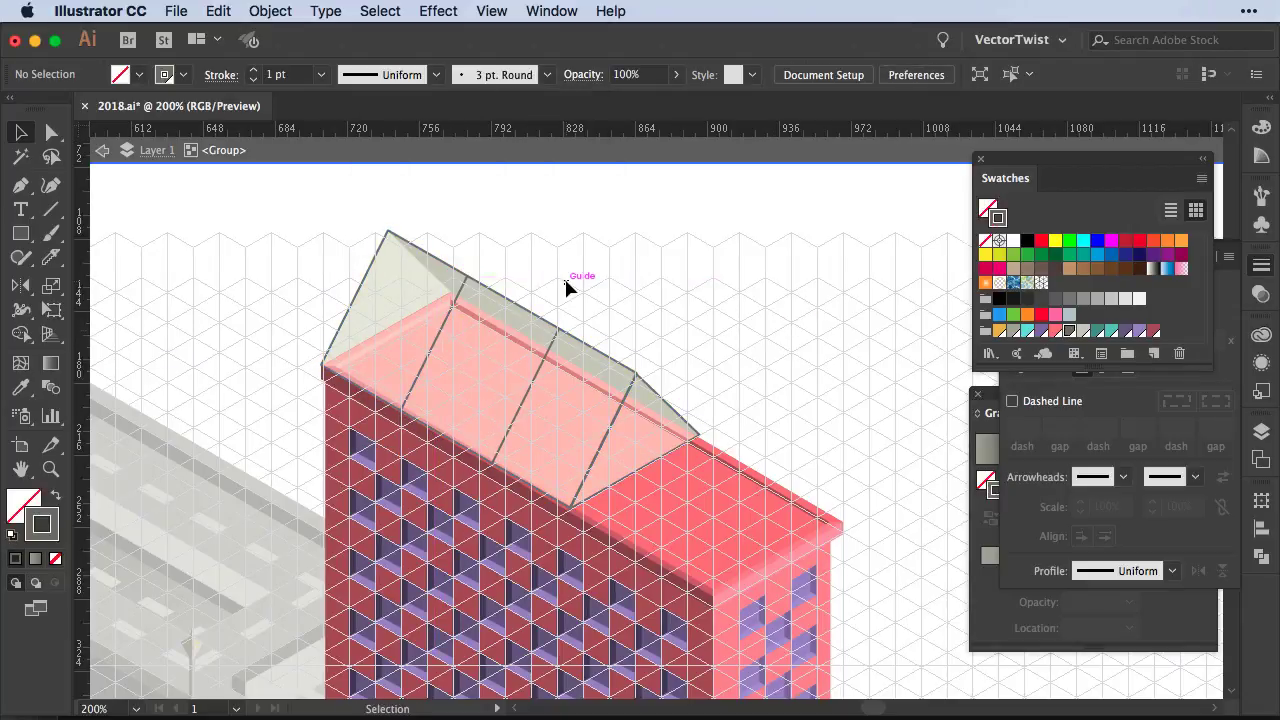
Drag the roof corner anchor onto the roof edge line
scroll(829, 480, "up", 2)
scroll(543, 471, "up", 5)
key("a")
left_click(790, 505)
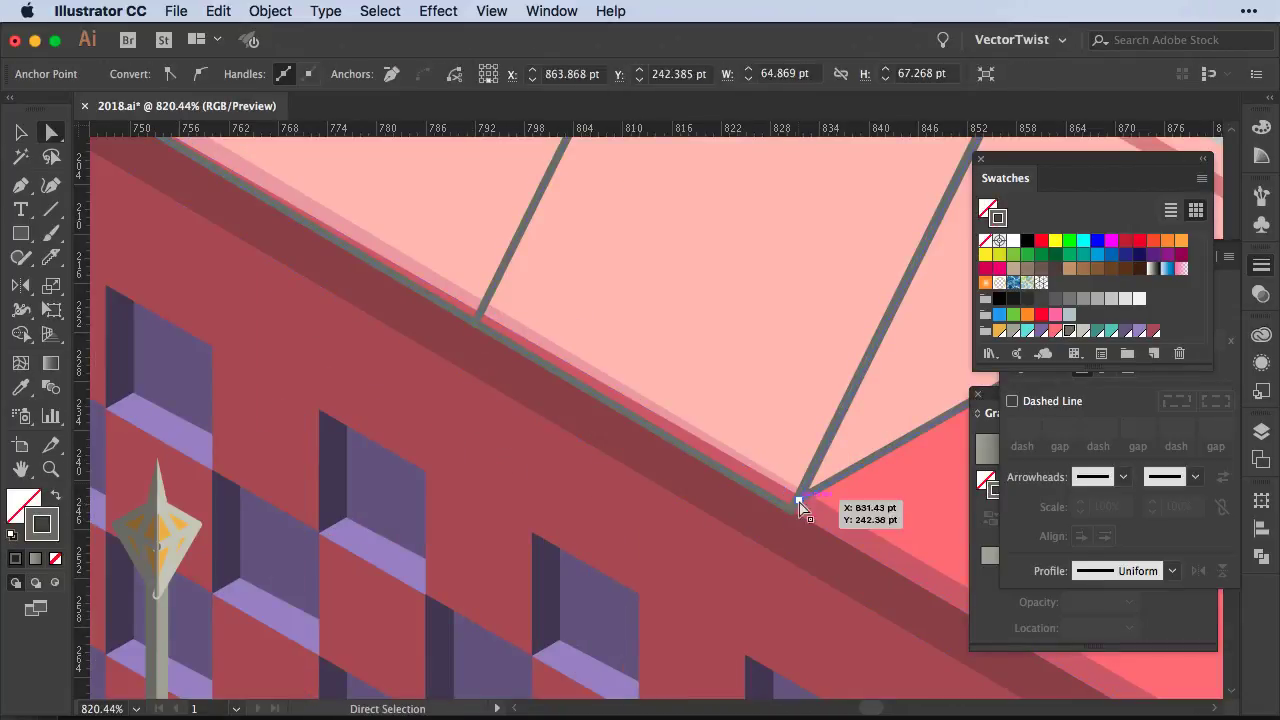
mouse_move(800, 508)
left_mouse_down()
mouse_move(551, 434)
mouse_move(617, 274)
left_mouse_up()
key("p")
left_click_drag(366, 200, 707, 405)
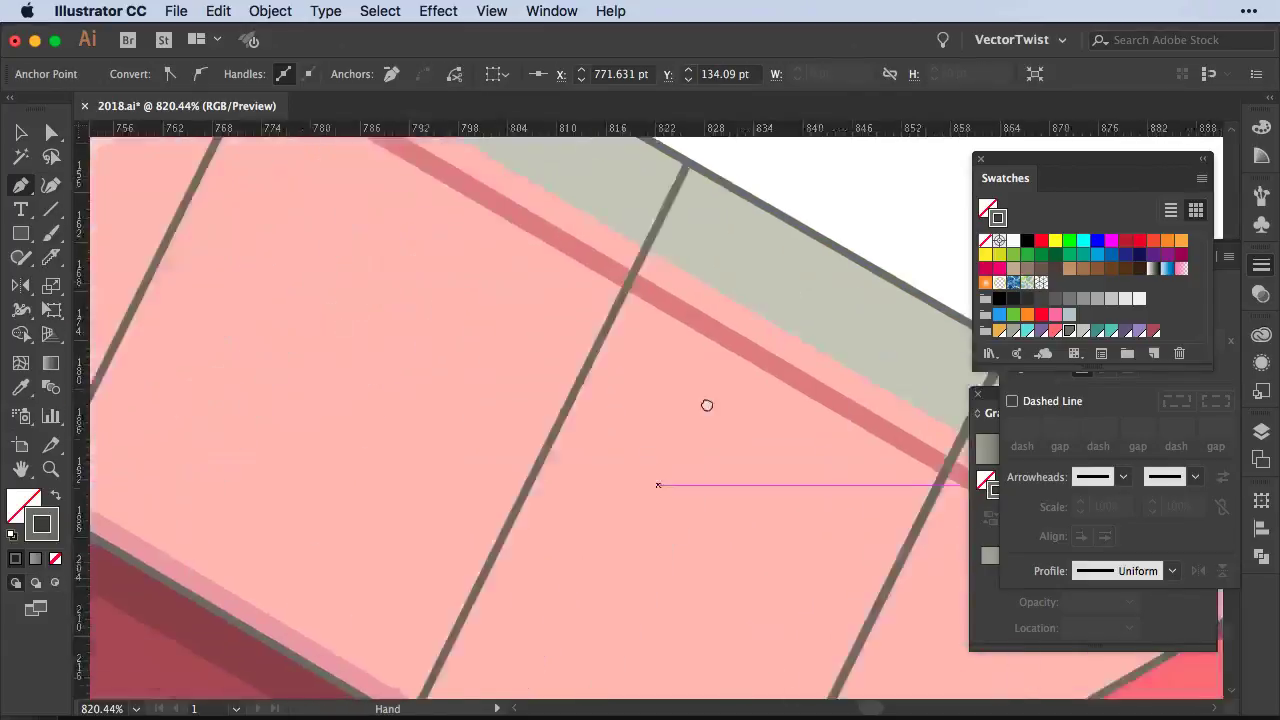
scroll(707, 405, "down", 3)
Isolate the roof group and raise a small arched tab from the roof's lower edge into the glass area
scroll(734, 343, "down", 4)
key("v")
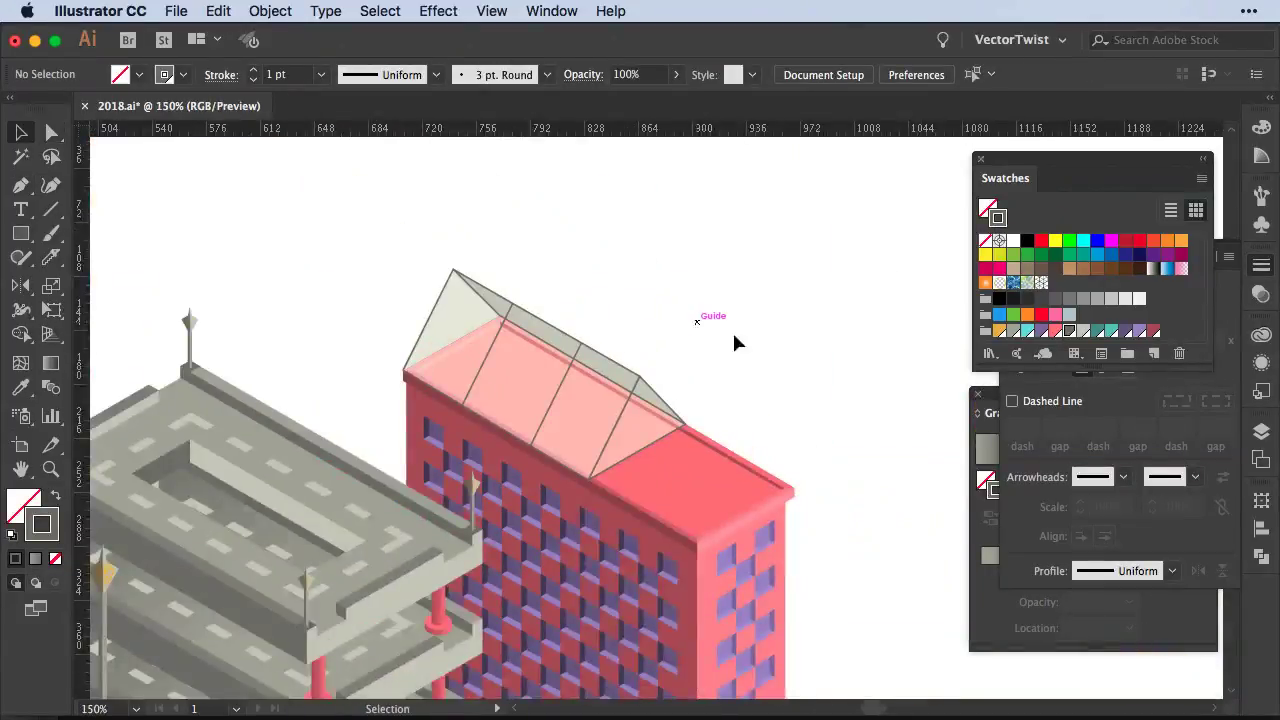
scroll(734, 343, "up", 3)
double_click(503, 366)
key("p")
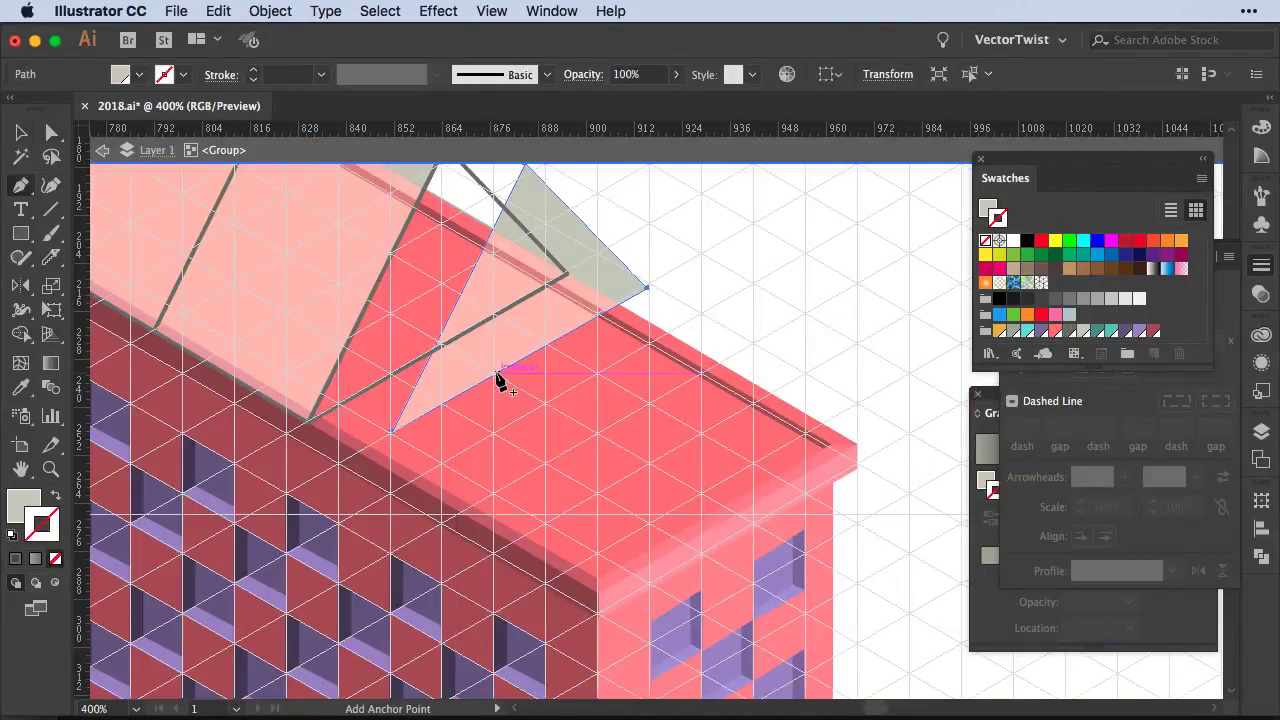
left_click(498, 373)
left_click_drag(545, 290, 548, 288)
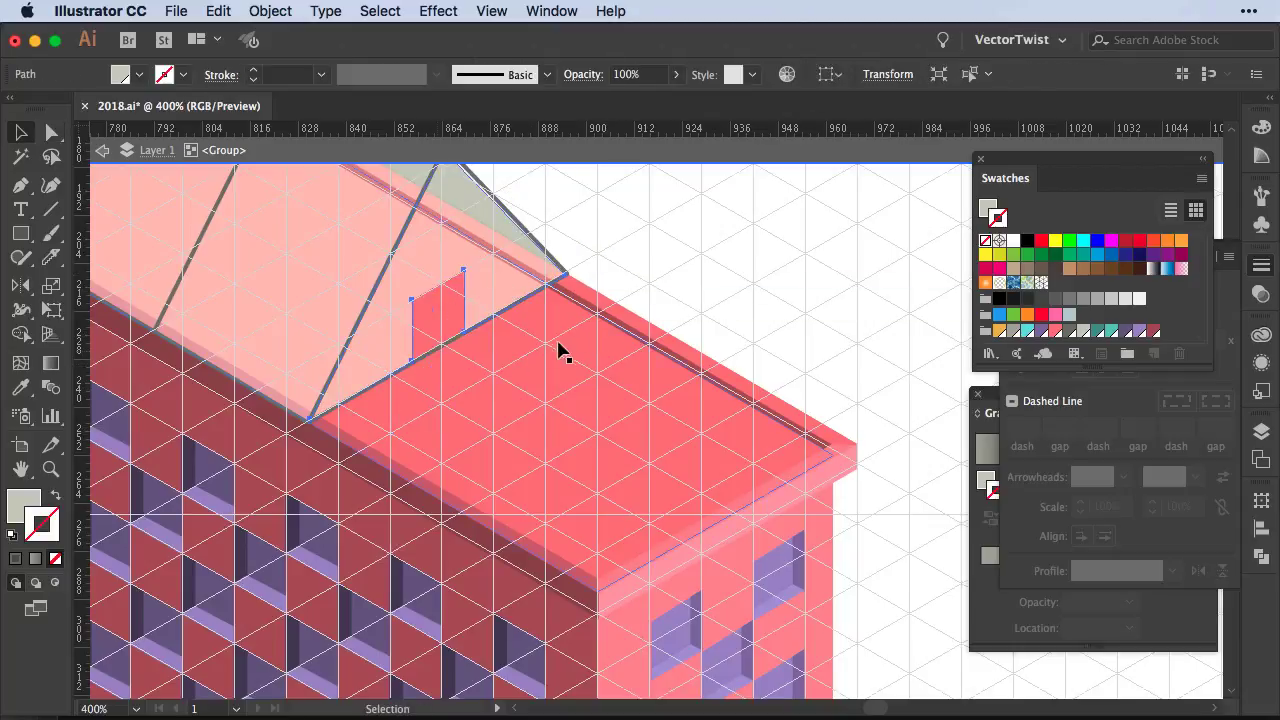
Cut the roof edge line, delete the extra piece, and move the tab's anchor into place
key("c")
key("a")
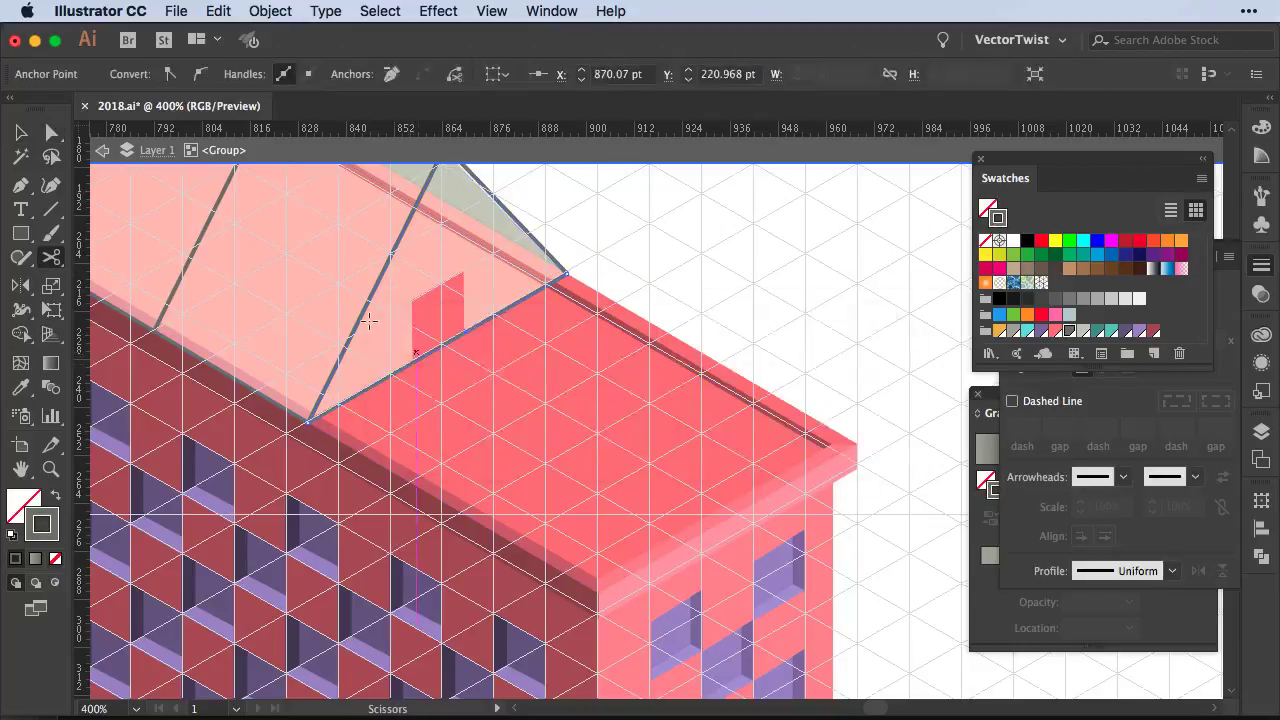
scroll(370, 325, "up", 5)
left_click(588, 366)
key("Delete")
scroll(752, 379, "down", 5)
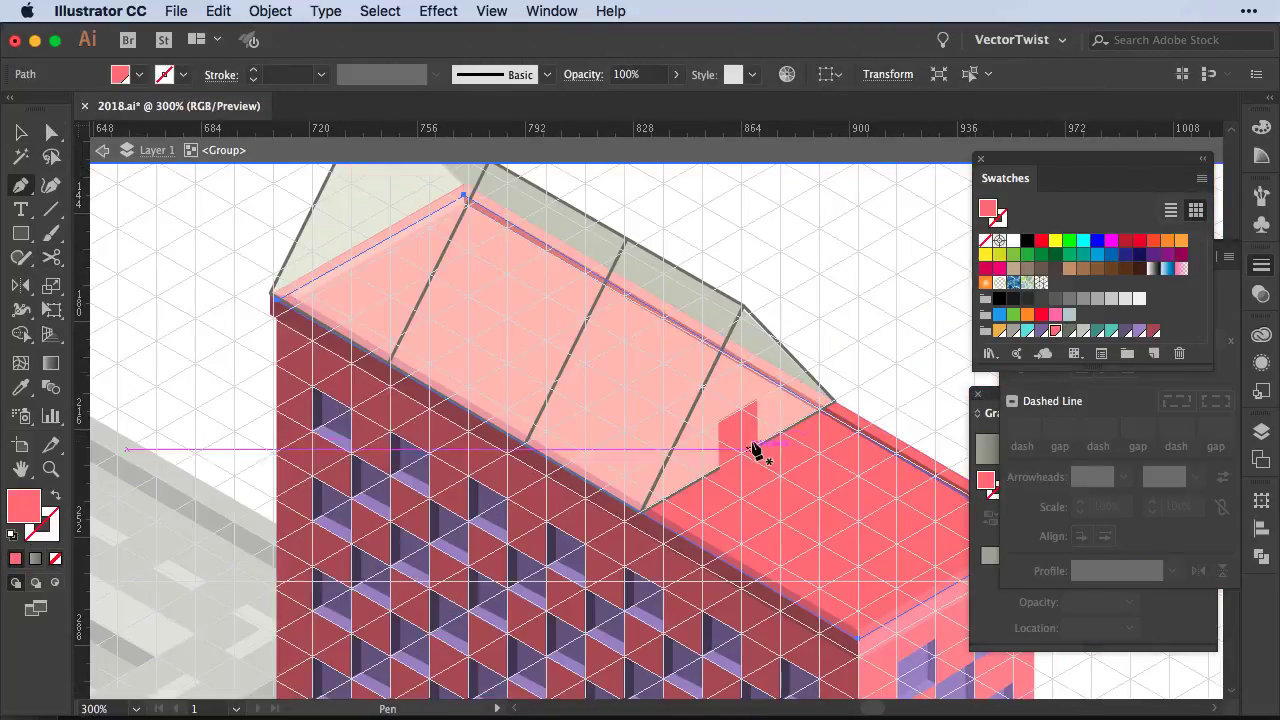
mouse_move(757, 449)
left_mouse_down()
mouse_move(617, 437)
mouse_move(655, 470)
left_mouse_up()
Give the flat roof shape a pink gradient fill
scroll(643, 462, "up", 4)
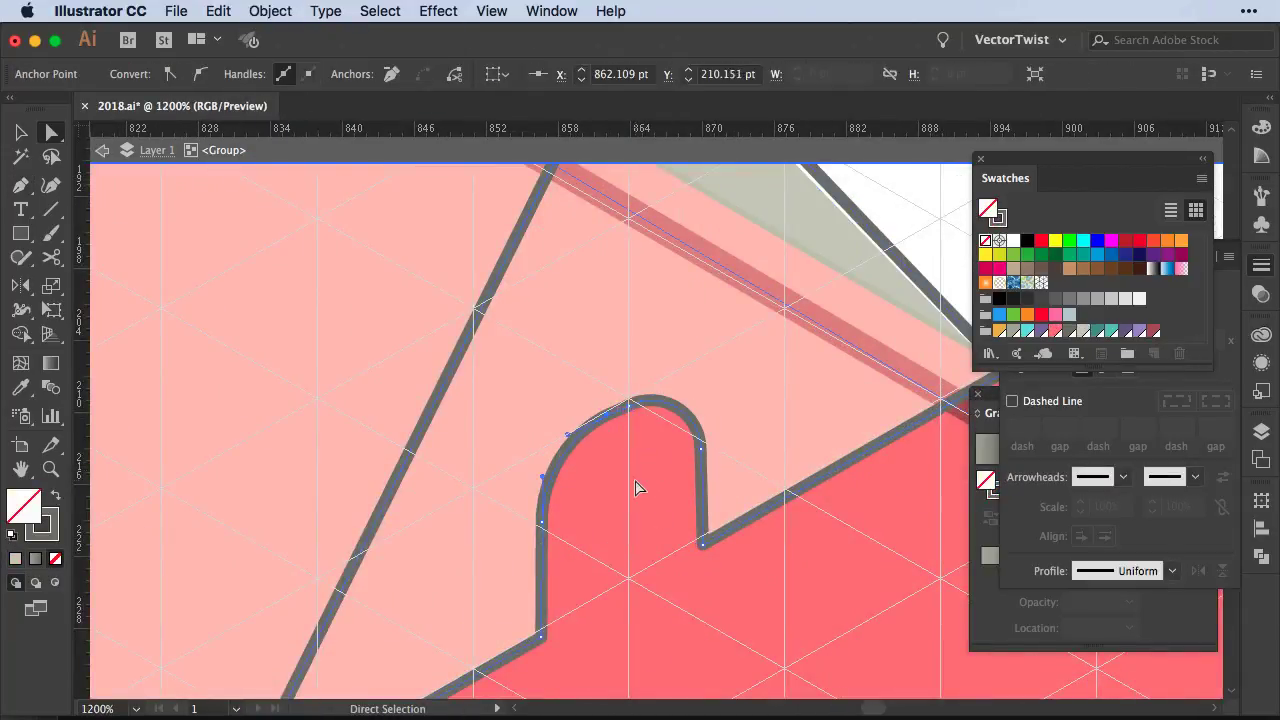
scroll(837, 366, "down", 5)
left_click(771, 243)
scroll(734, 337, "up", 3)
scroll(533, 413, "up", 2)
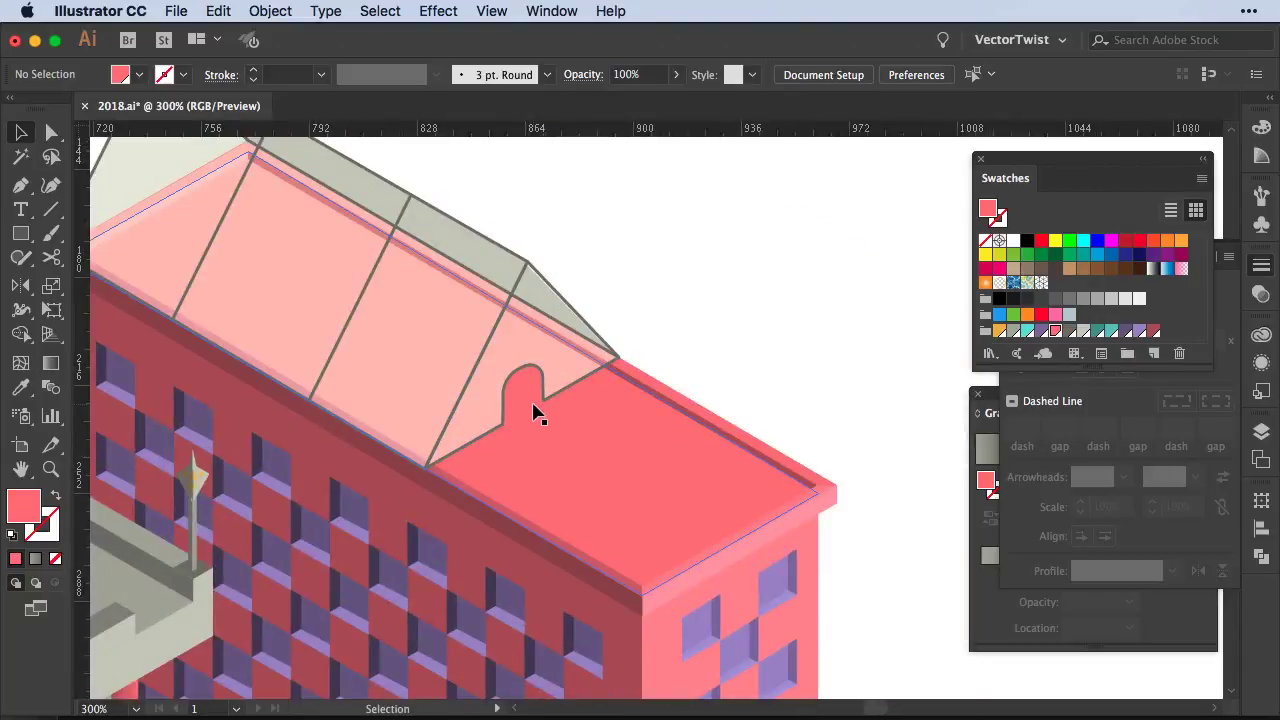
left_click(533, 413)
key("period")
Draw an orange diamond on the isometric grid, round it into an oval, and move it onto the roof
left_click(843, 527)
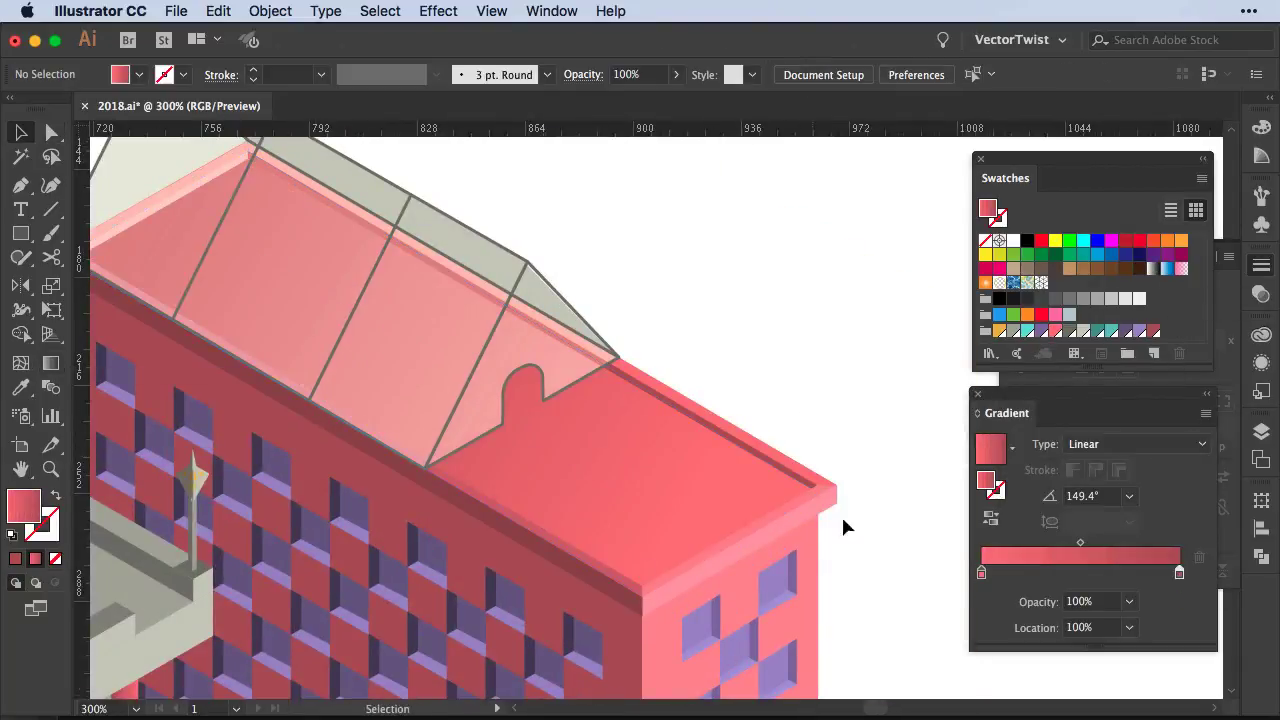
scroll(843, 527, "down", 2)
key("ctrl+apostrophe")
left_click(586, 334)
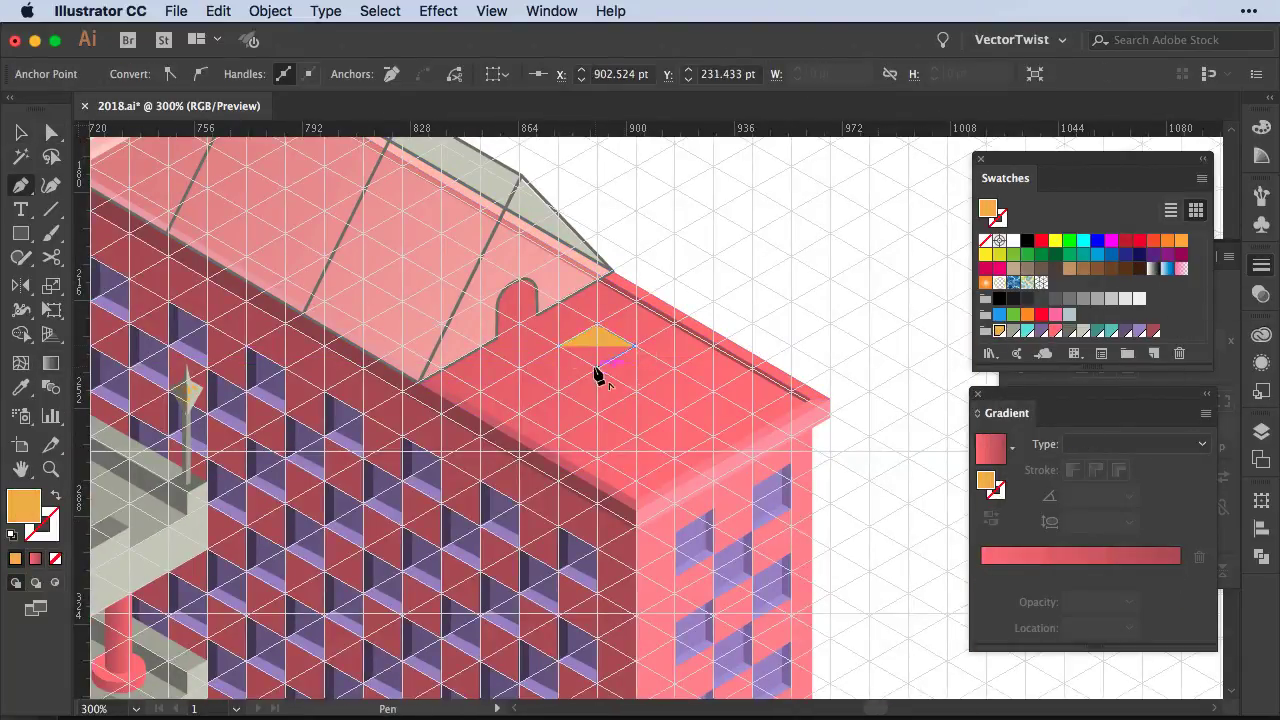
left_click(438, 11)
left_click(777, 337)
key("e")
key("v")
left_click_drag(614, 346, 693, 387)
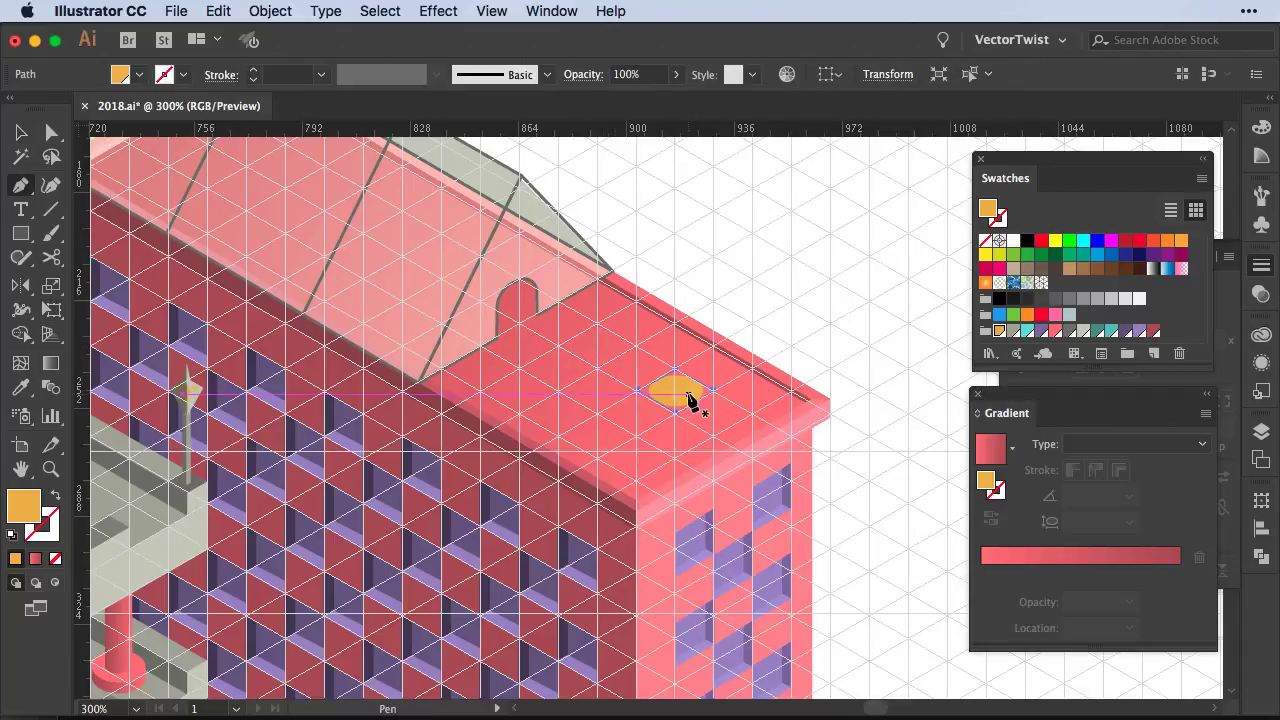
Add an apex point above the orange oval and split the canopy into teal and orange panels
key("ctrl+plus")
key("ctrl+plus")
key("ctrl+plus")
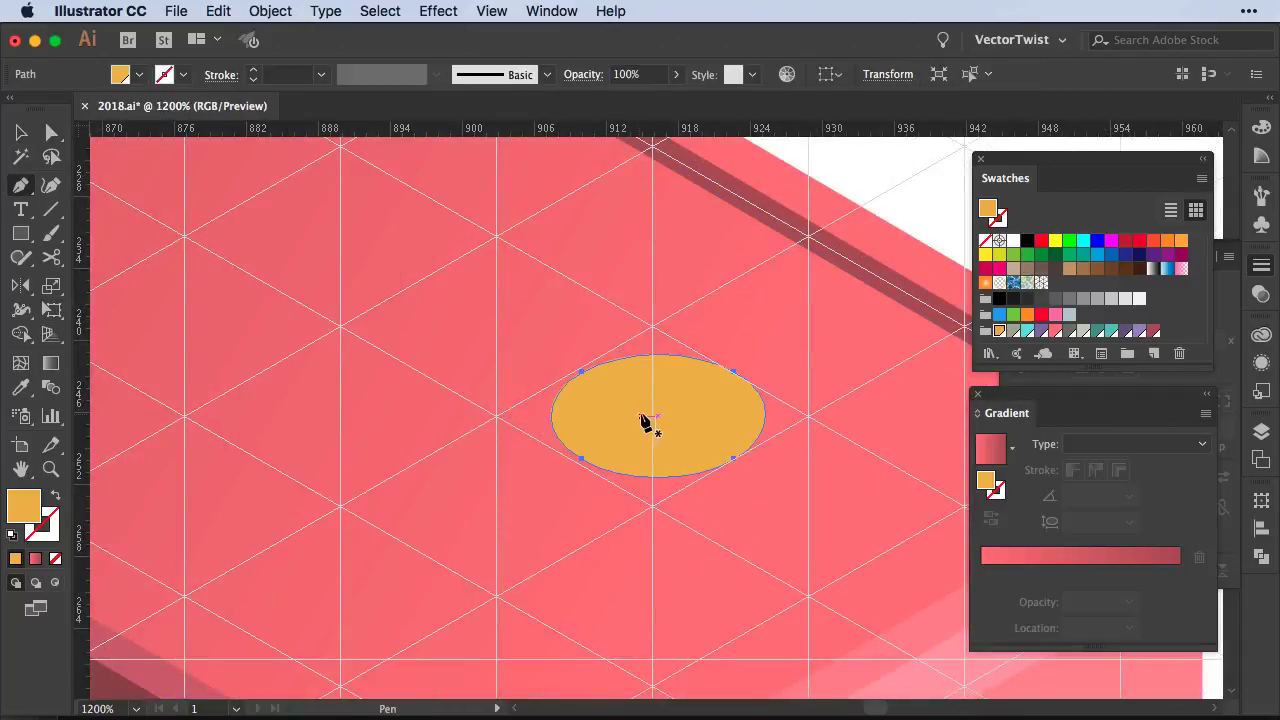
key("p")
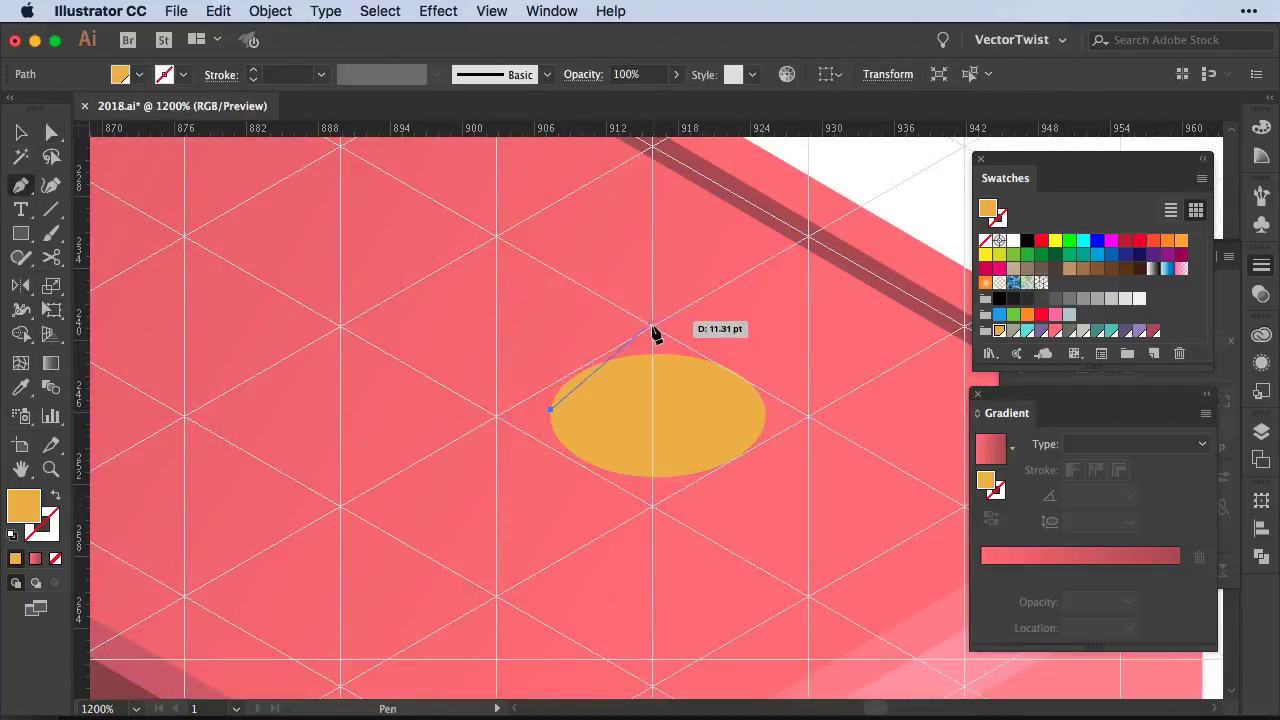
left_click(652, 327)
left_click(764, 409)
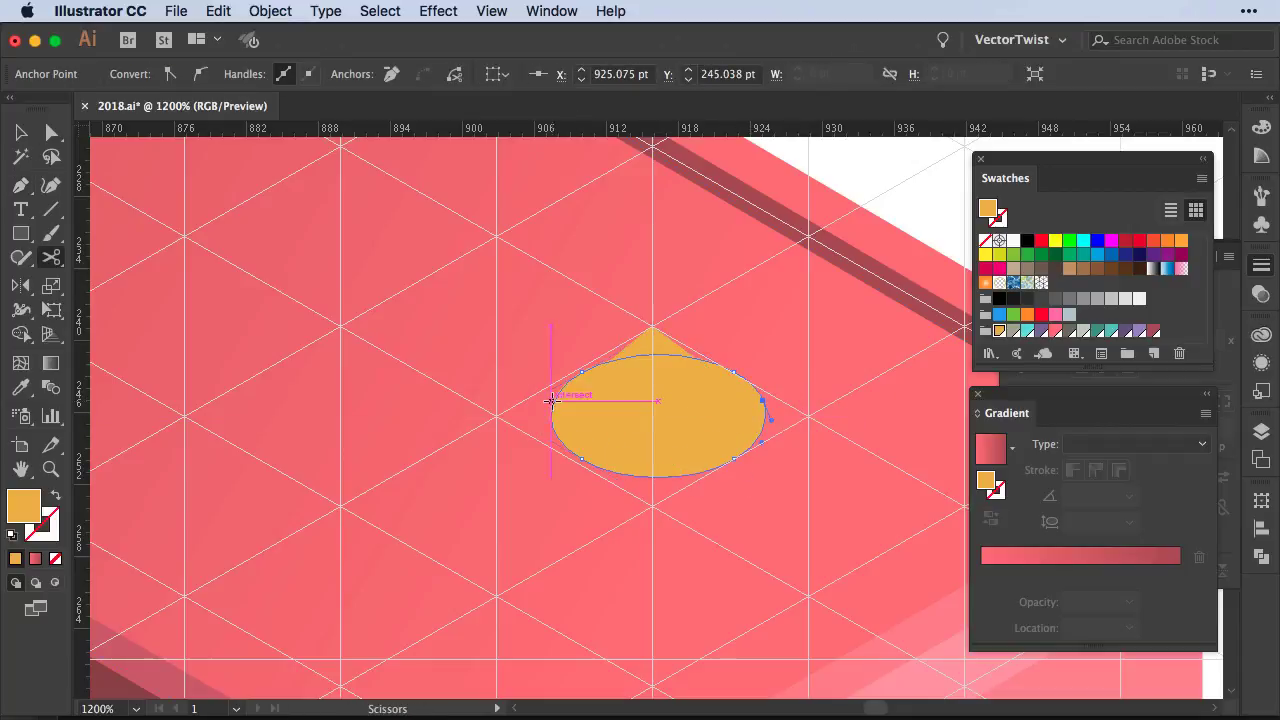
key("a")
left_click(550, 409)
left_click(837, 360)
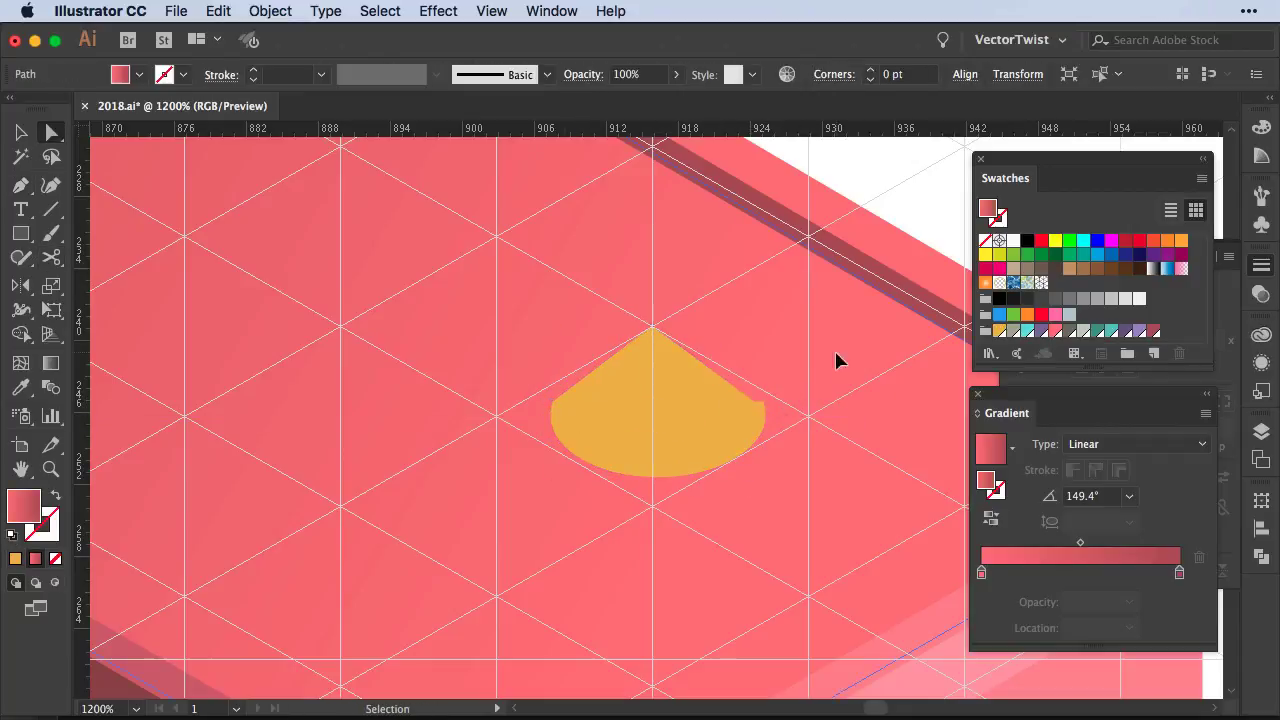
left_click(752, 434)
key("a")
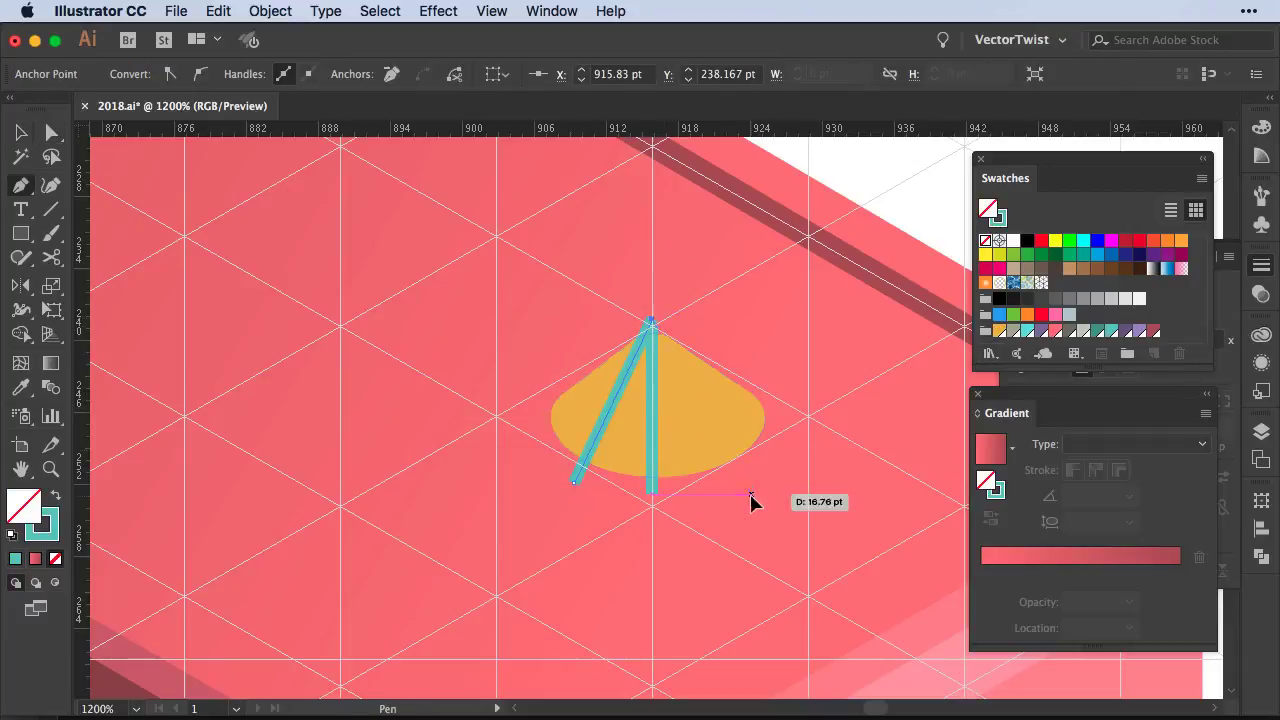
left_click(690, 393)
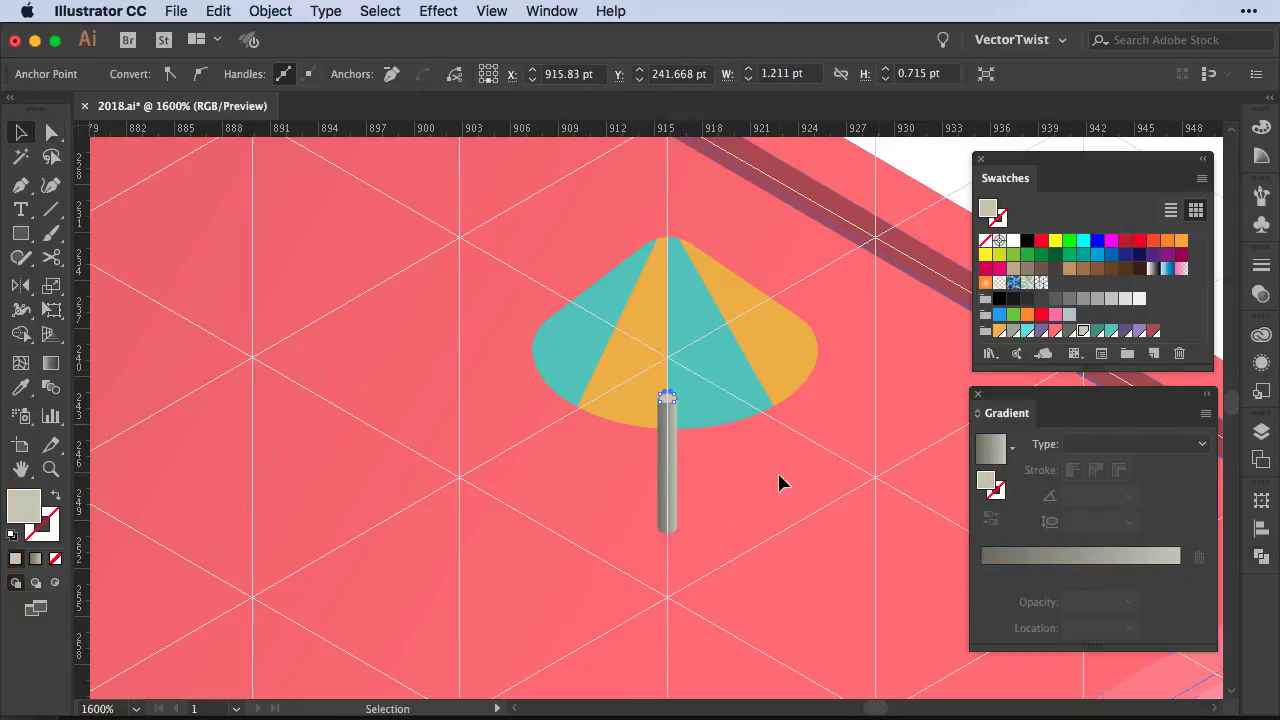
Select the grey pole and Alt-drag copies of the parasol onto the roof
left_click(667, 400)
scroll(676, 400, "up", 5)
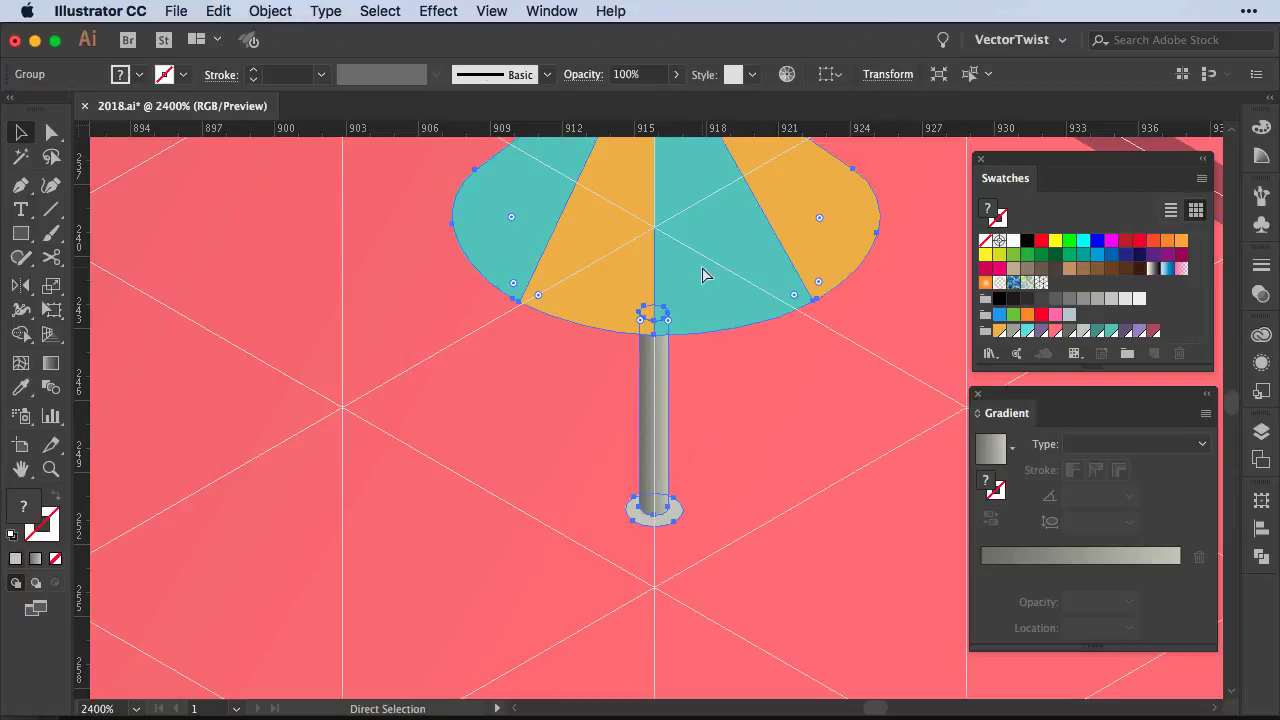
scroll(703, 275, "down", 2)
scroll(703, 275, "down", 3)
left_click_drag(645, 476, 607, 459)
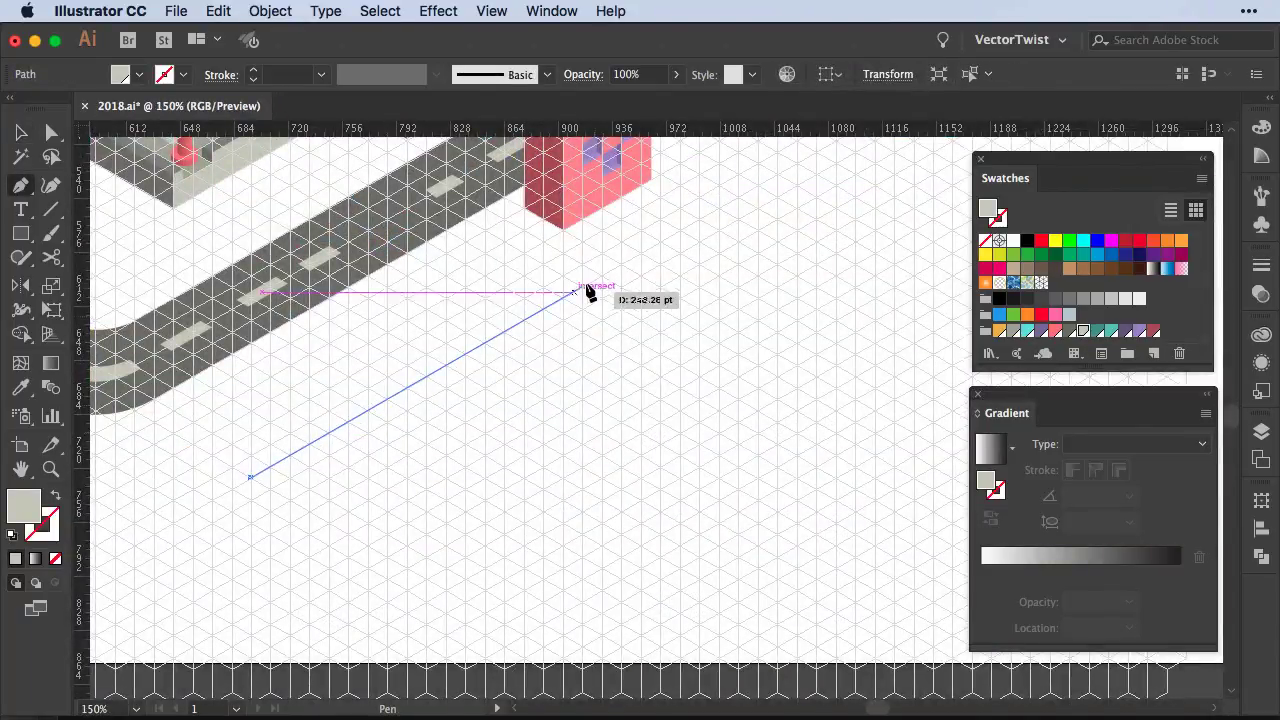
Draw the four-cornered parallelogram plaza base beside the road
left_click(601, 274)
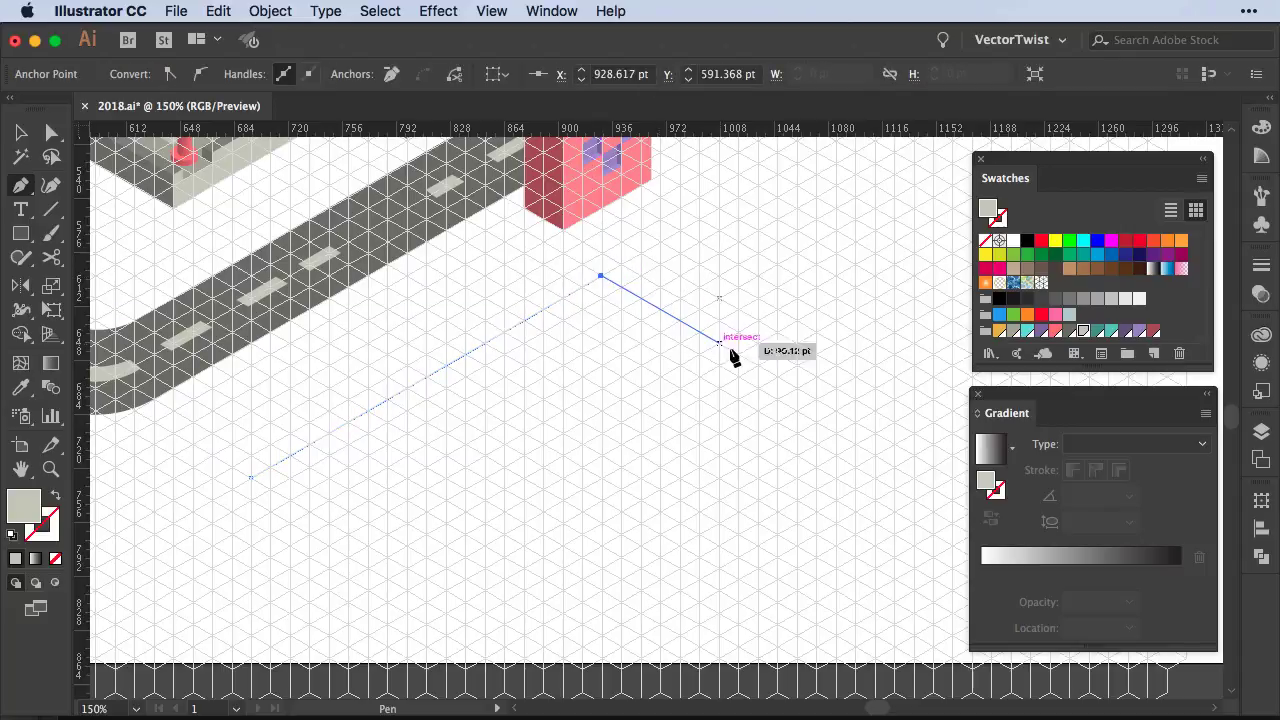
left_click(794, 380)
left_click(429, 608)
left_click(251, 477)
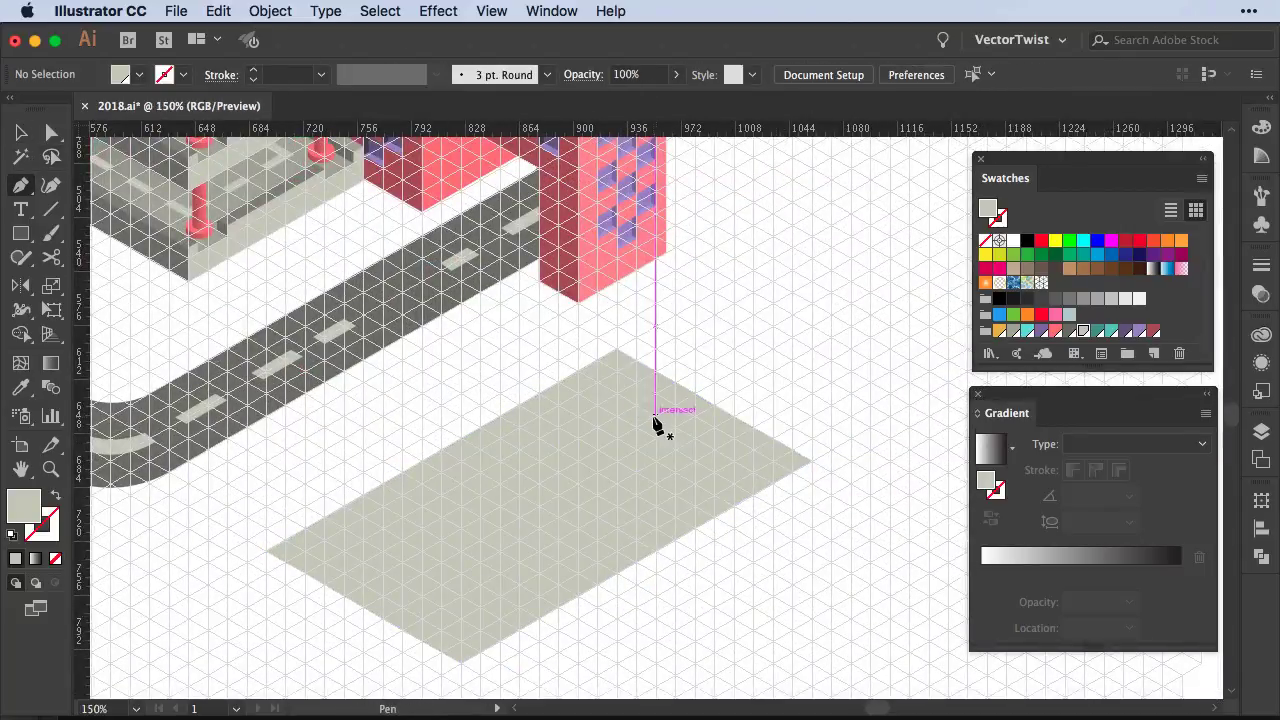
Draw a dark grey inner opening, copy it alongside, and align the two openings
left_click_drag(633, 408, 693, 438)
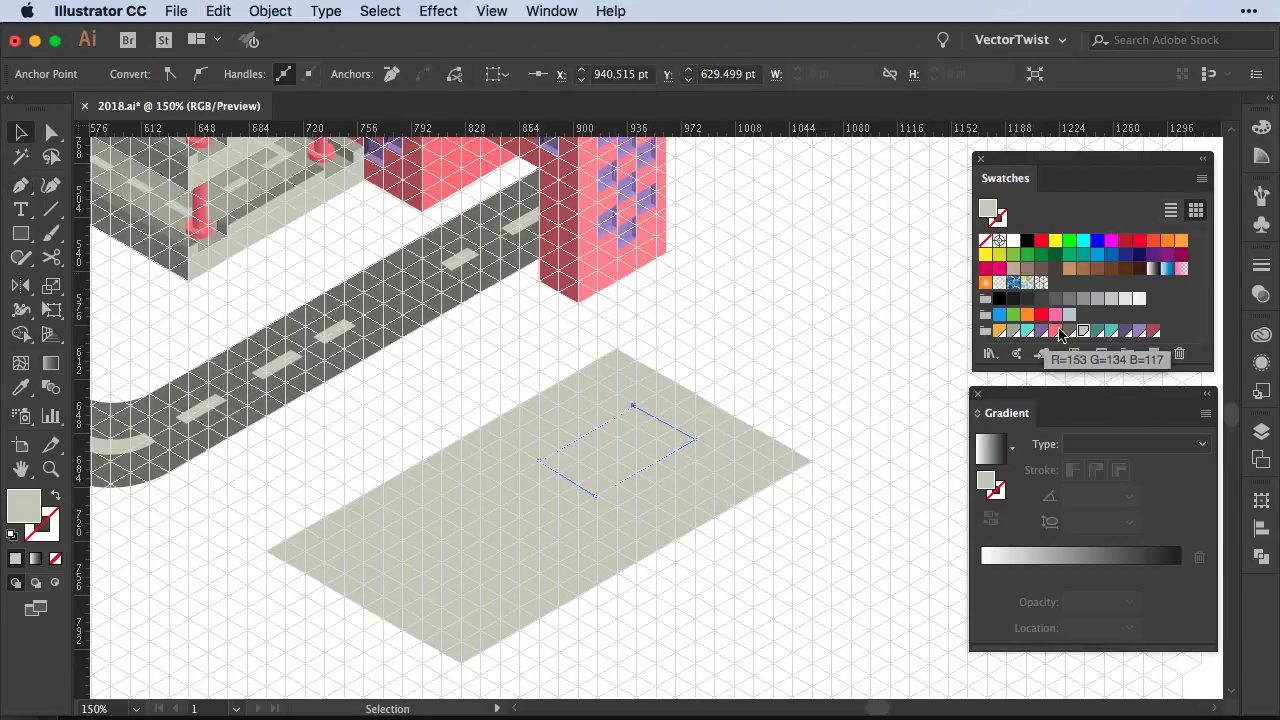
left_click(1062, 333)
left_click_drag(809, 323, 519, 491)
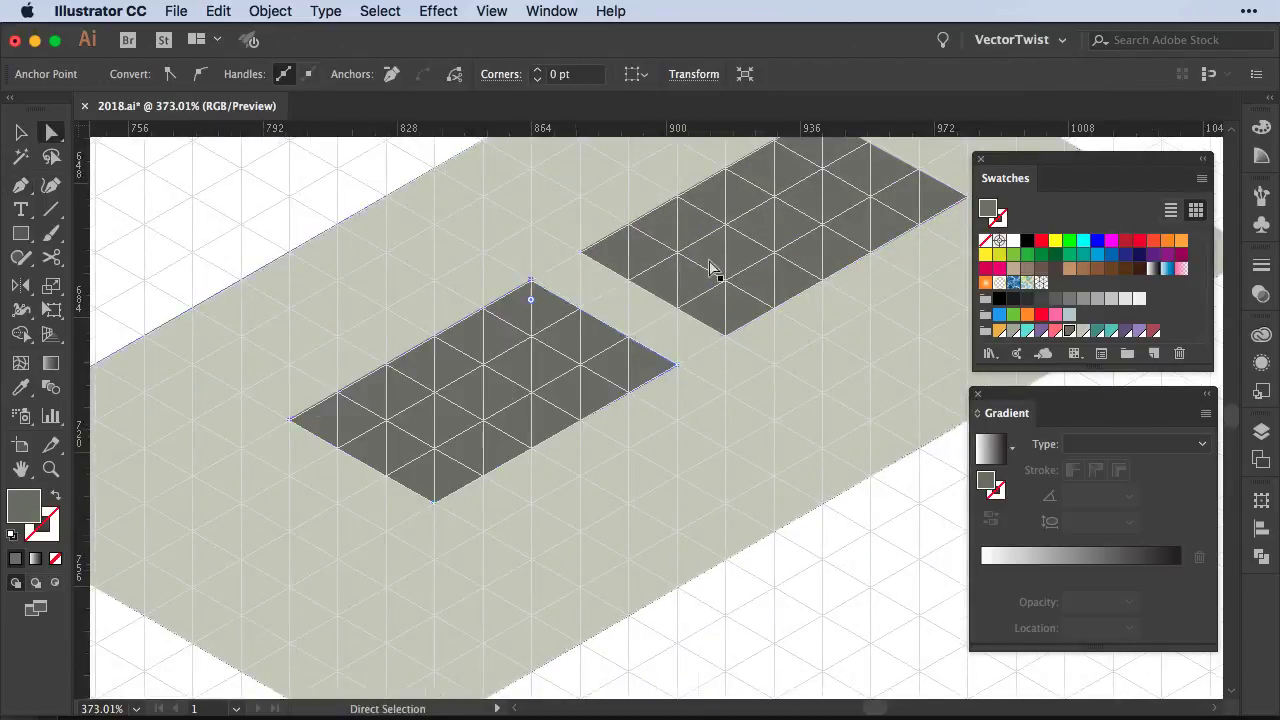
key("ctrl+shift+a")
left_click_drag(686, 371, 663, 511)
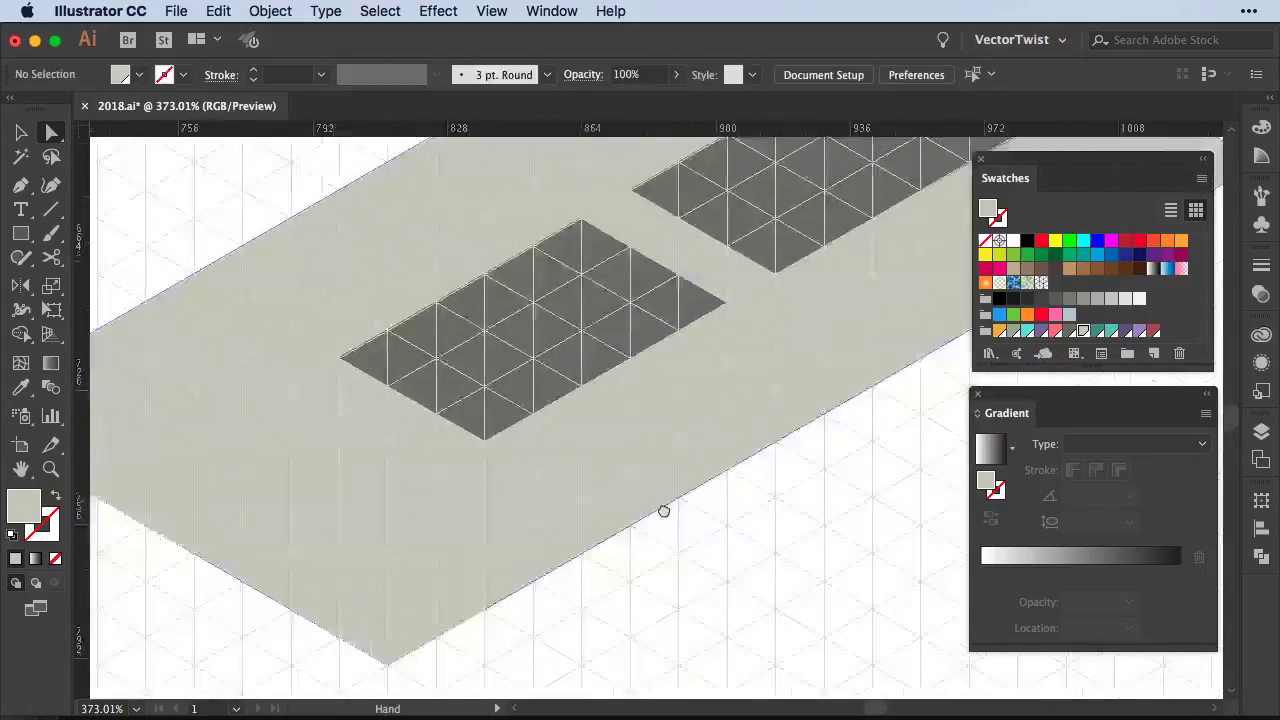
key("v")
left_click_drag(743, 337, 786, 309)
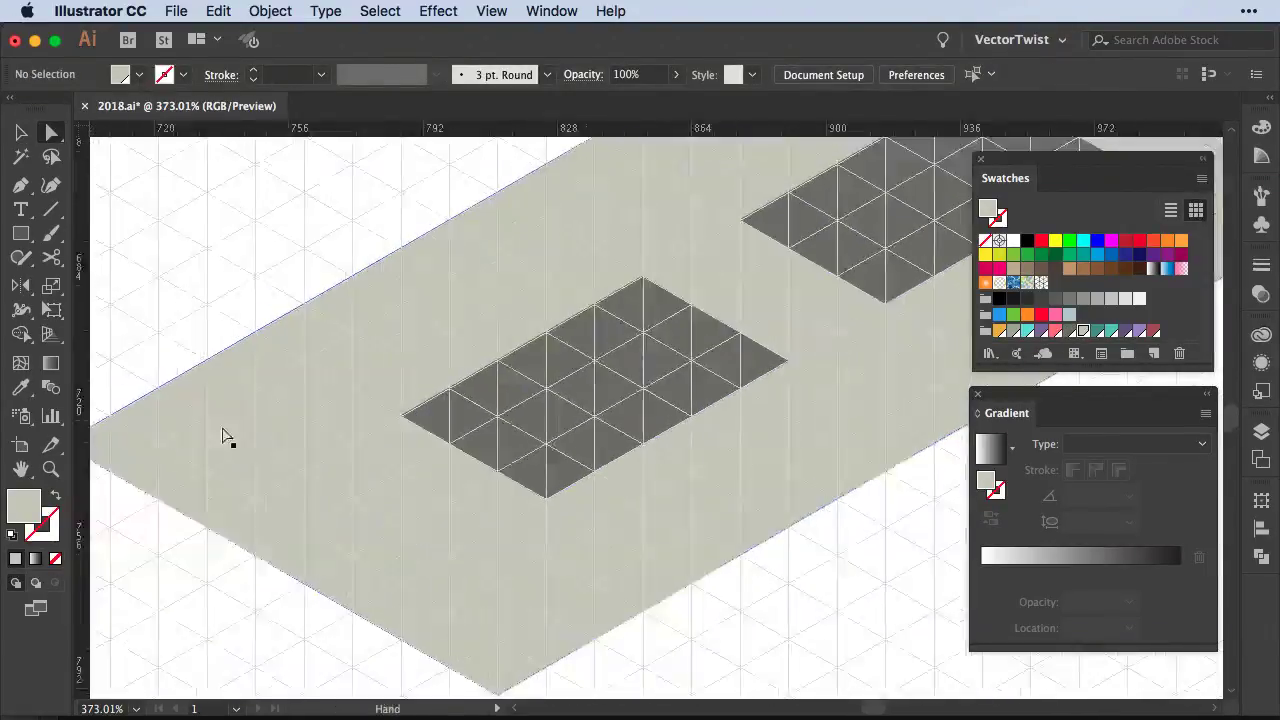
key("a")
left_click_drag(232, 421, 247, 424)
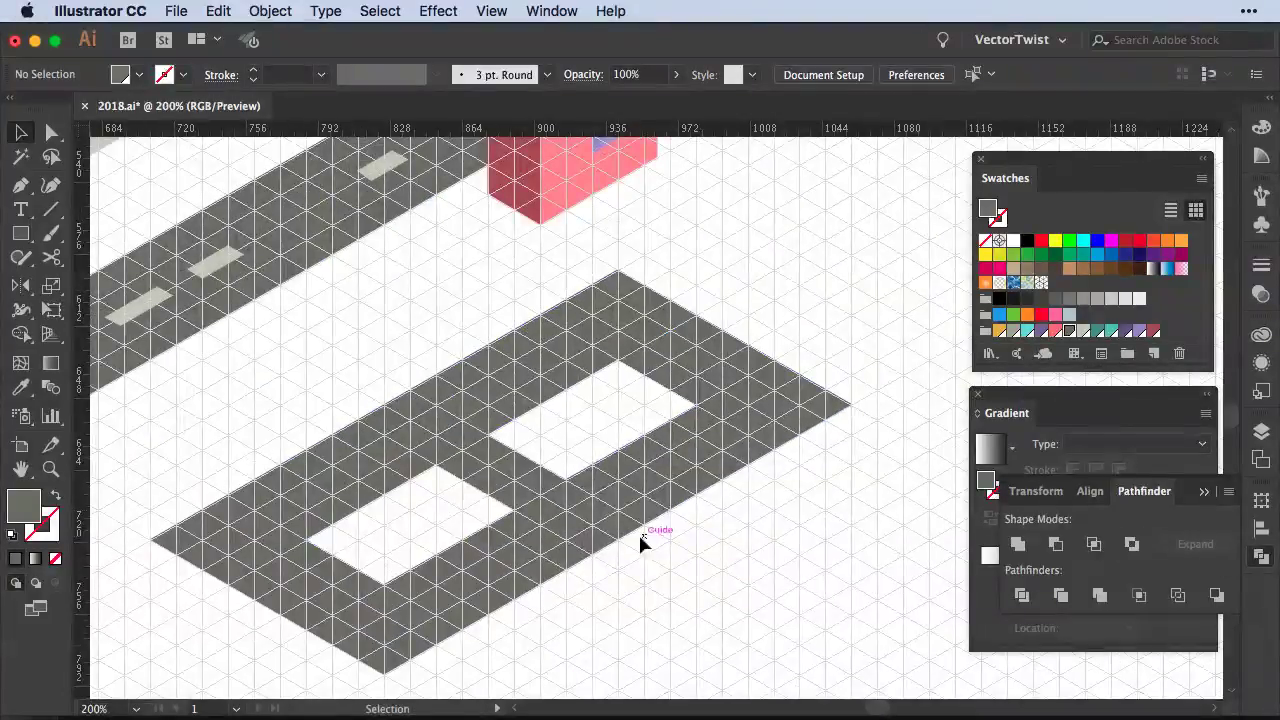
Draw a small light grey diamond on the dark slab and round its corners into an oval
scroll(275, 405, "left", 3)
key("p")
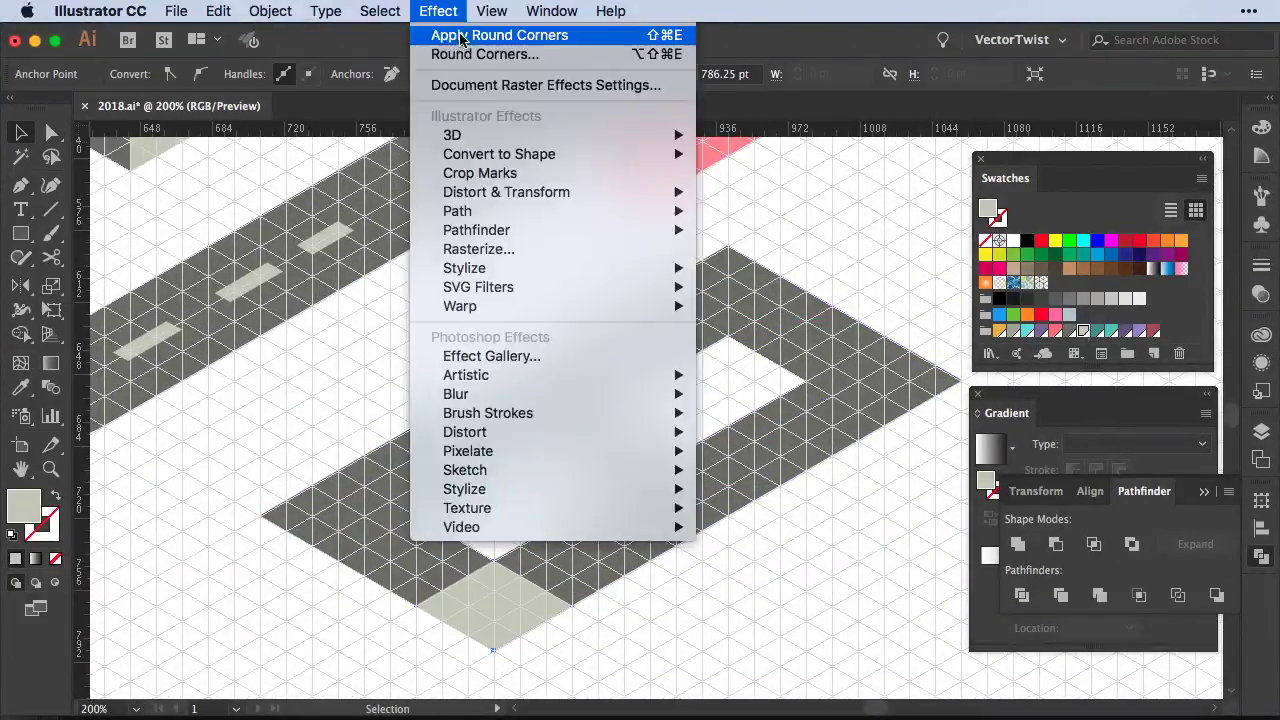
left_click_drag(414, 529, 614, 677)
key("a")
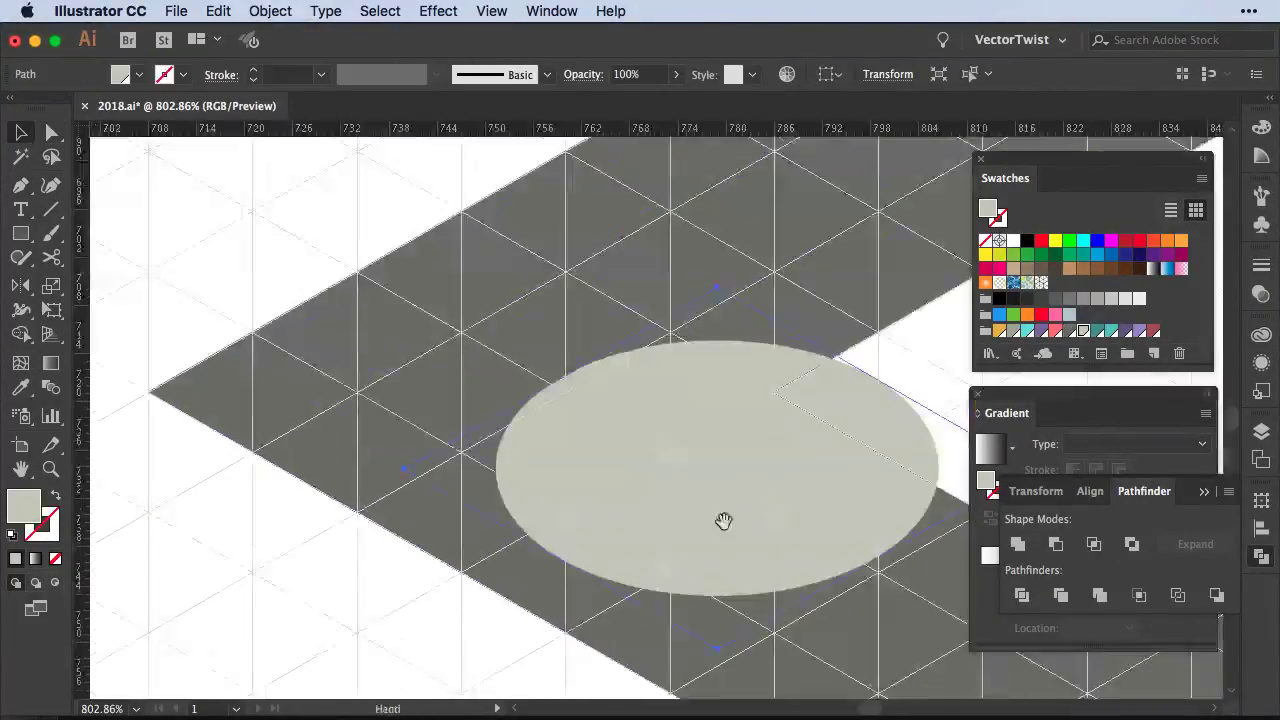
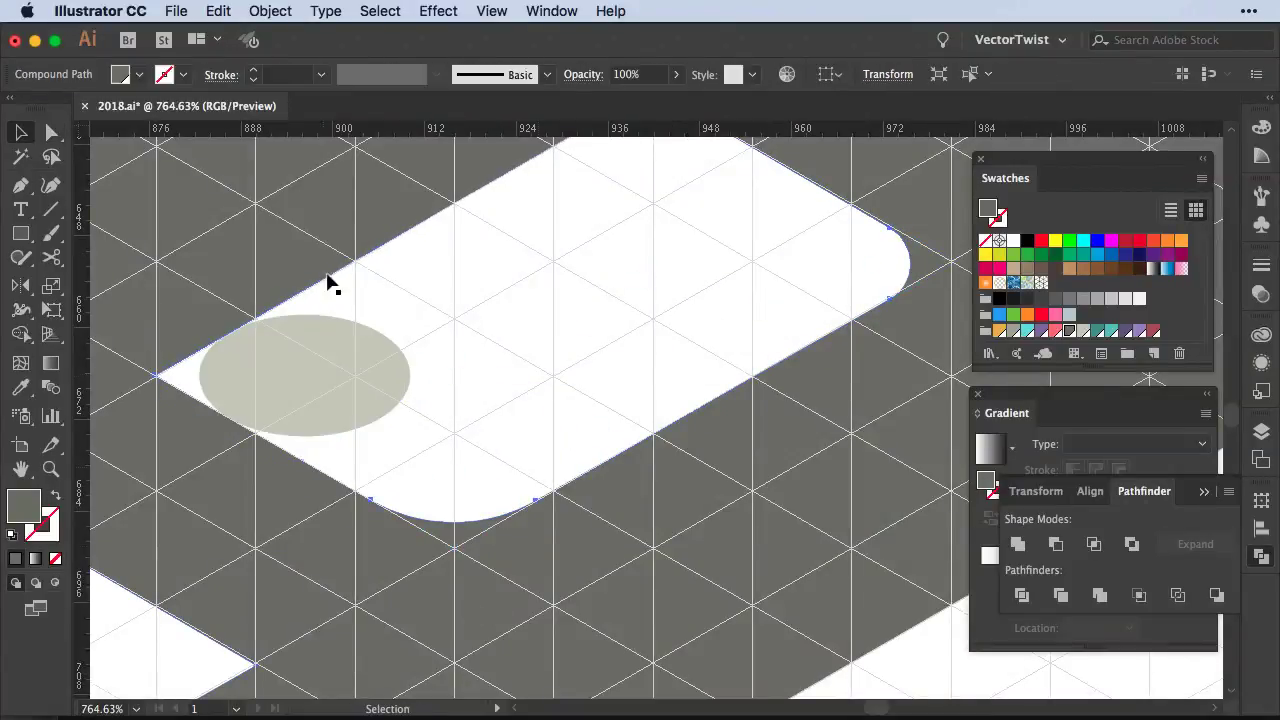
Add an anchor point on the 8's upper edge and pull it inward into a notch
left_click_drag(332, 504, 451, 557)
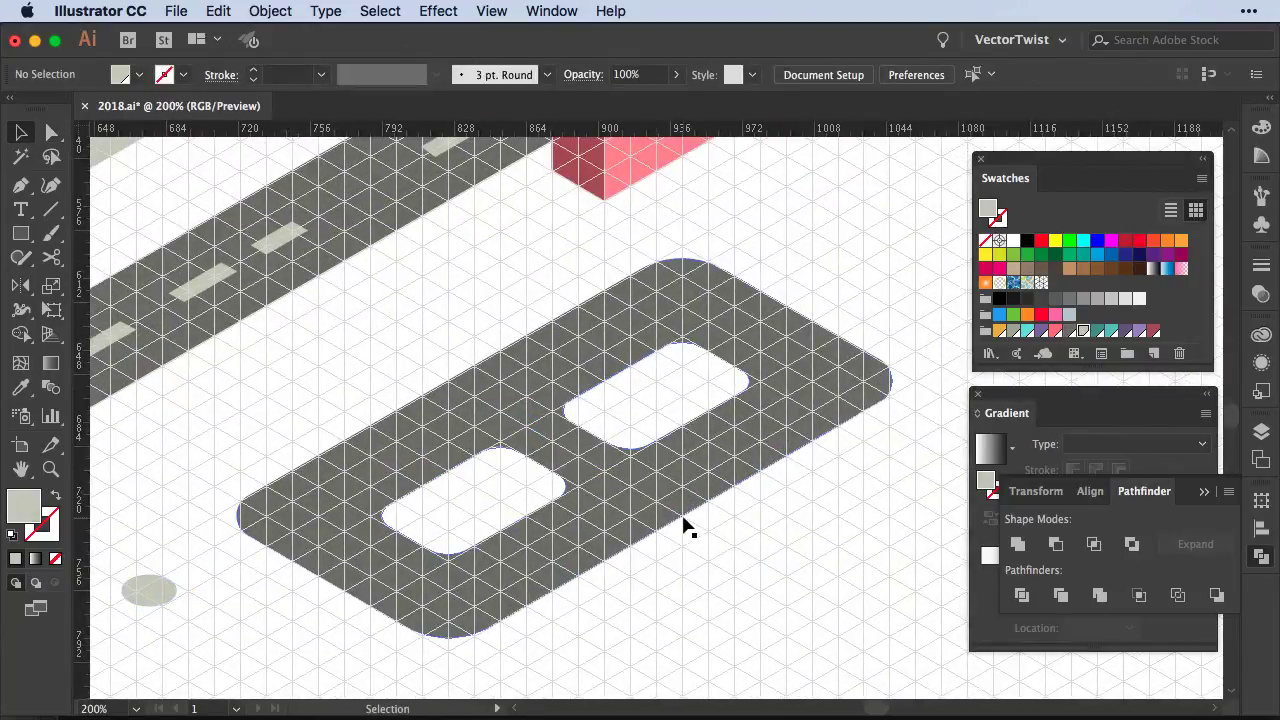
key("p")
left_click(489, 358)
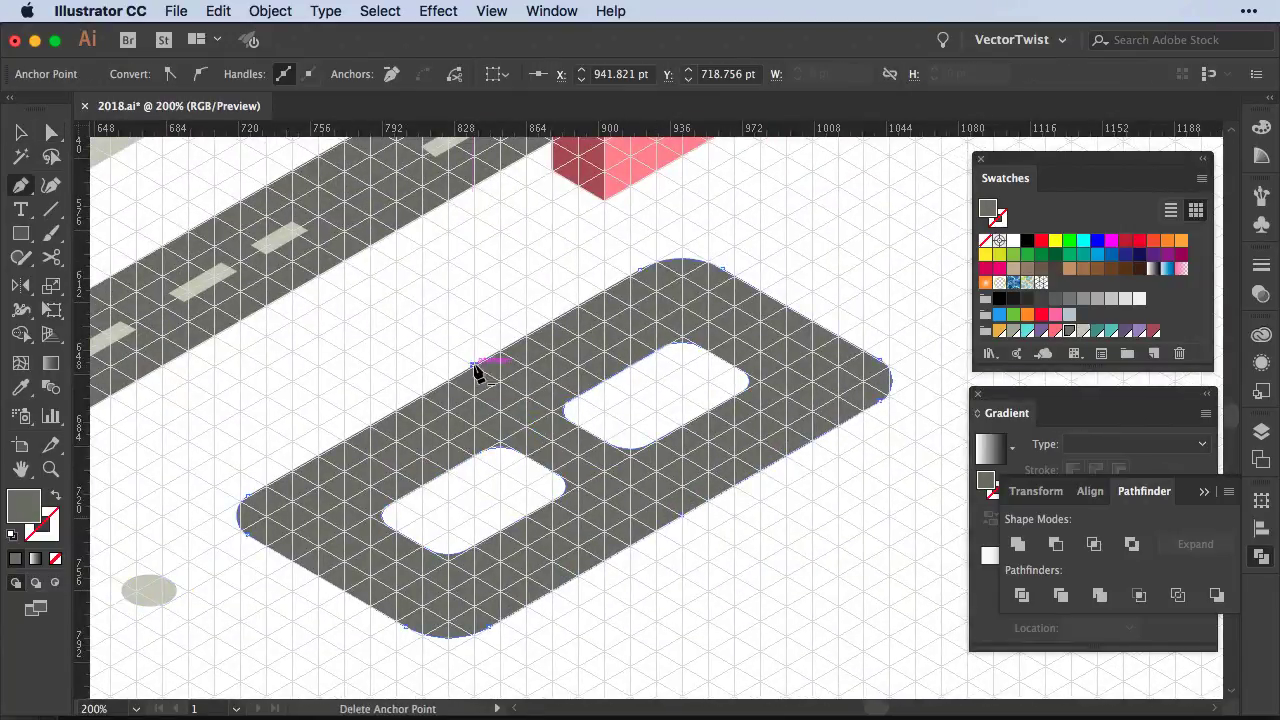
key("ctrl+equal")
key("ctrl+equal")
key("ctrl+equal")
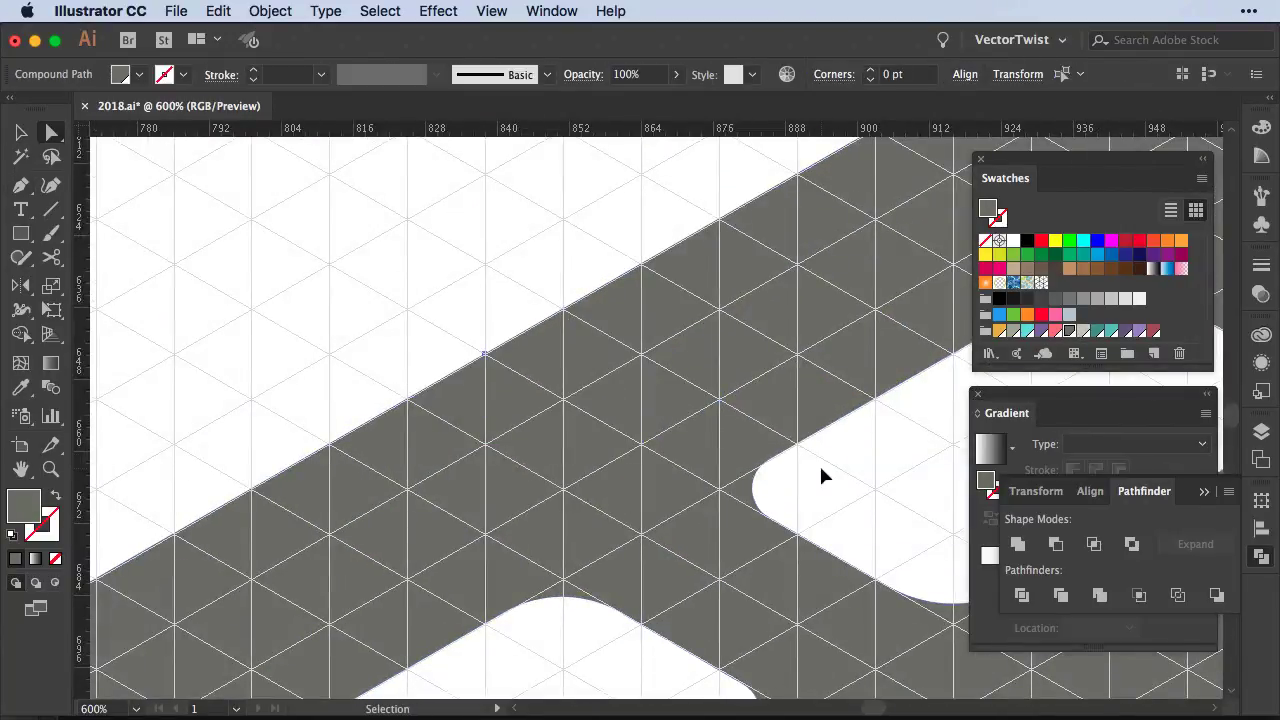
left_click_drag(530, 462, 496, 441)
scroll(600, 480, "down", 5)
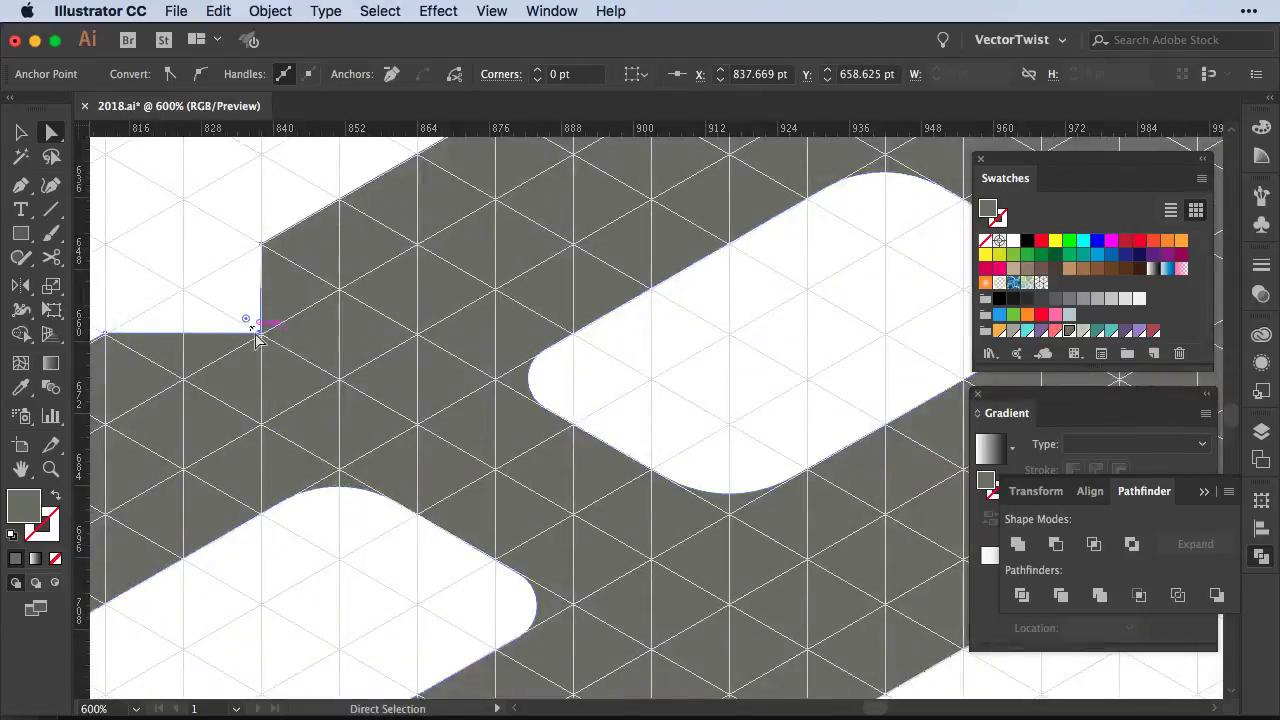
scroll(752, 549, "right", 5)
Notch the 8's waist edge and round the notch's corner point
left_click_drag(797, 554, 709, 594)
left_click(862, 492)
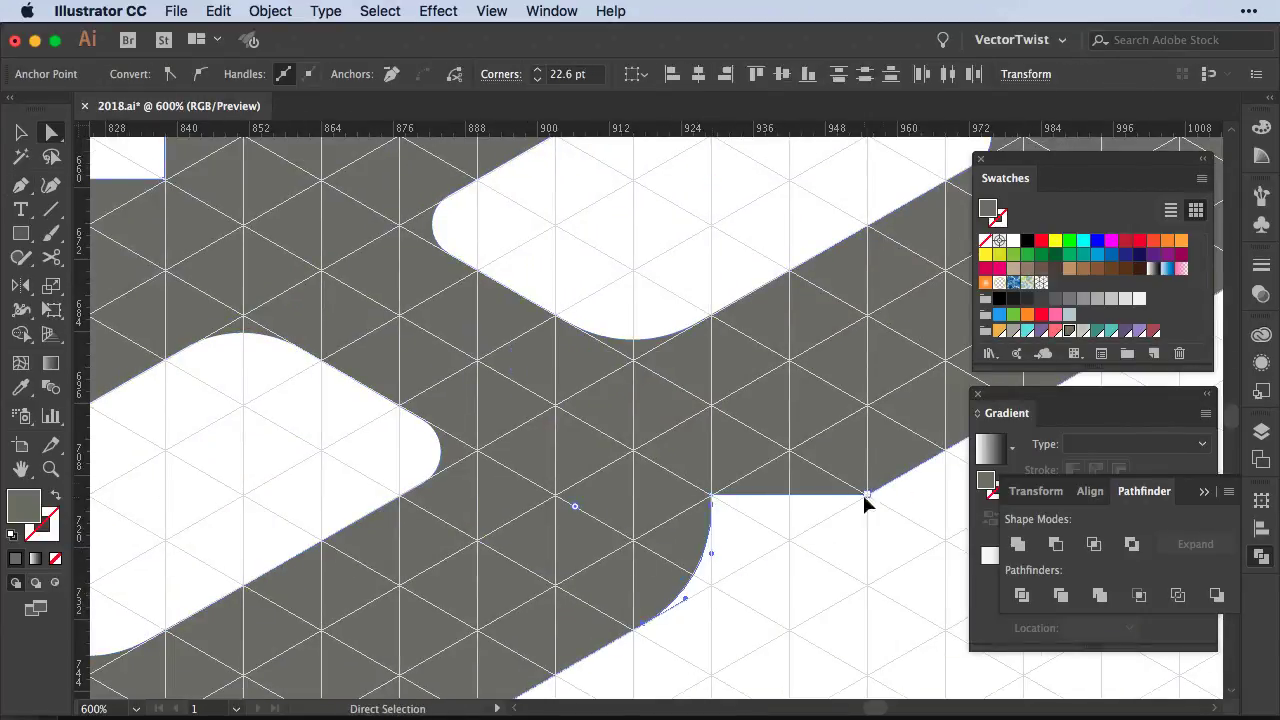
scroll(640, 400, "left", 5)
scroll(425, 540, "down", 3)
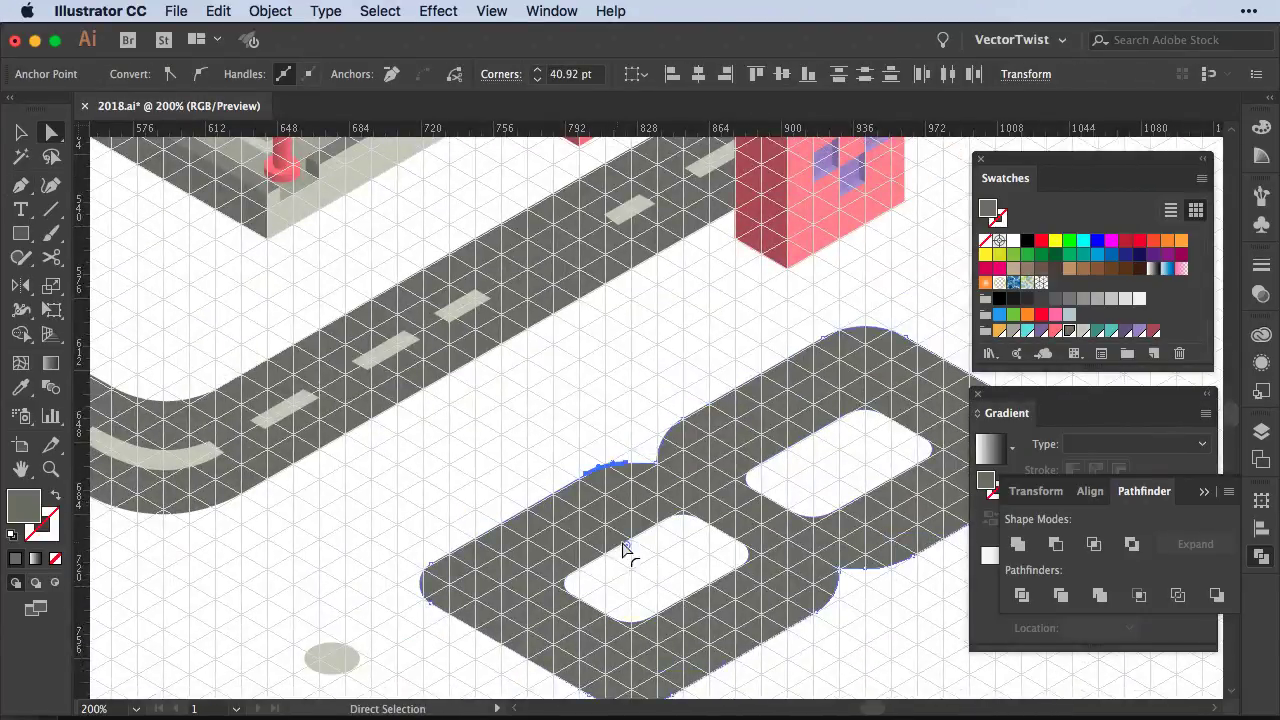
scroll(640, 500, "right", 4)
scroll(640, 500, "down", 2)
Alt-drag a copy of the 8 above the original and select it
left_click_drag(497, 549, 487, 512)
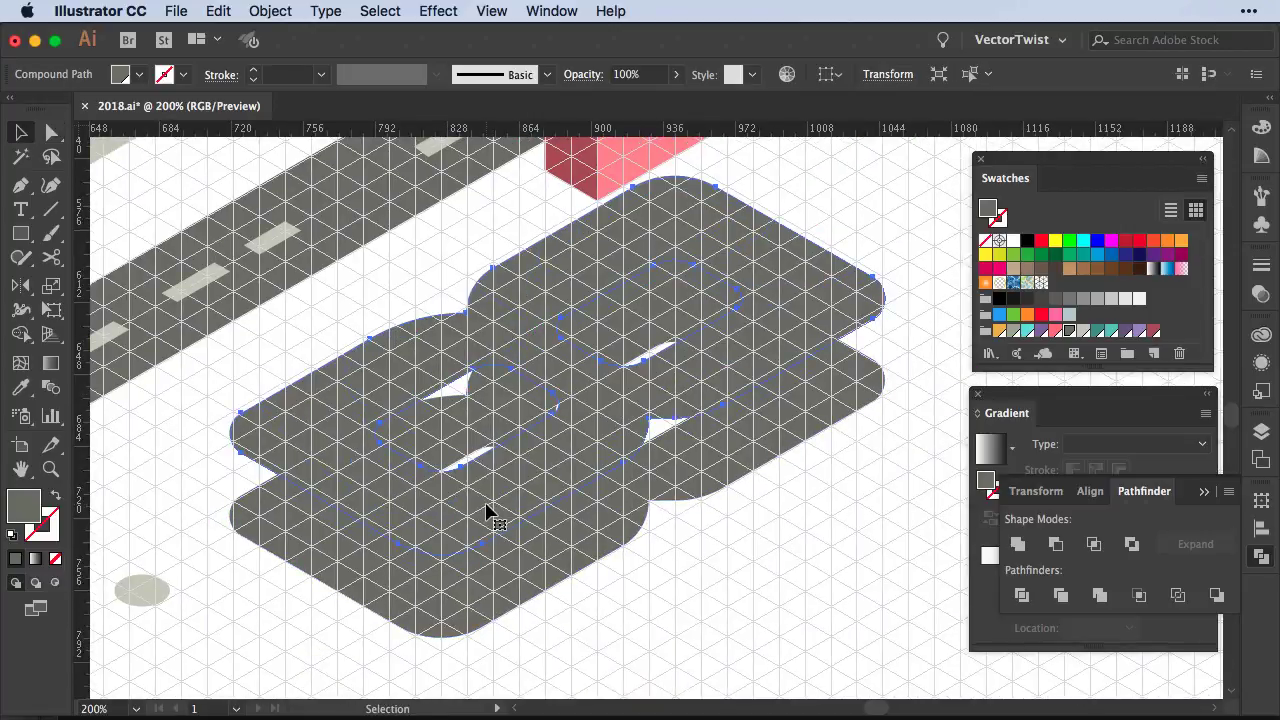
scroll(606, 611, "down", 3)
scroll(620, 463, "up", 2)
left_click(563, 354)
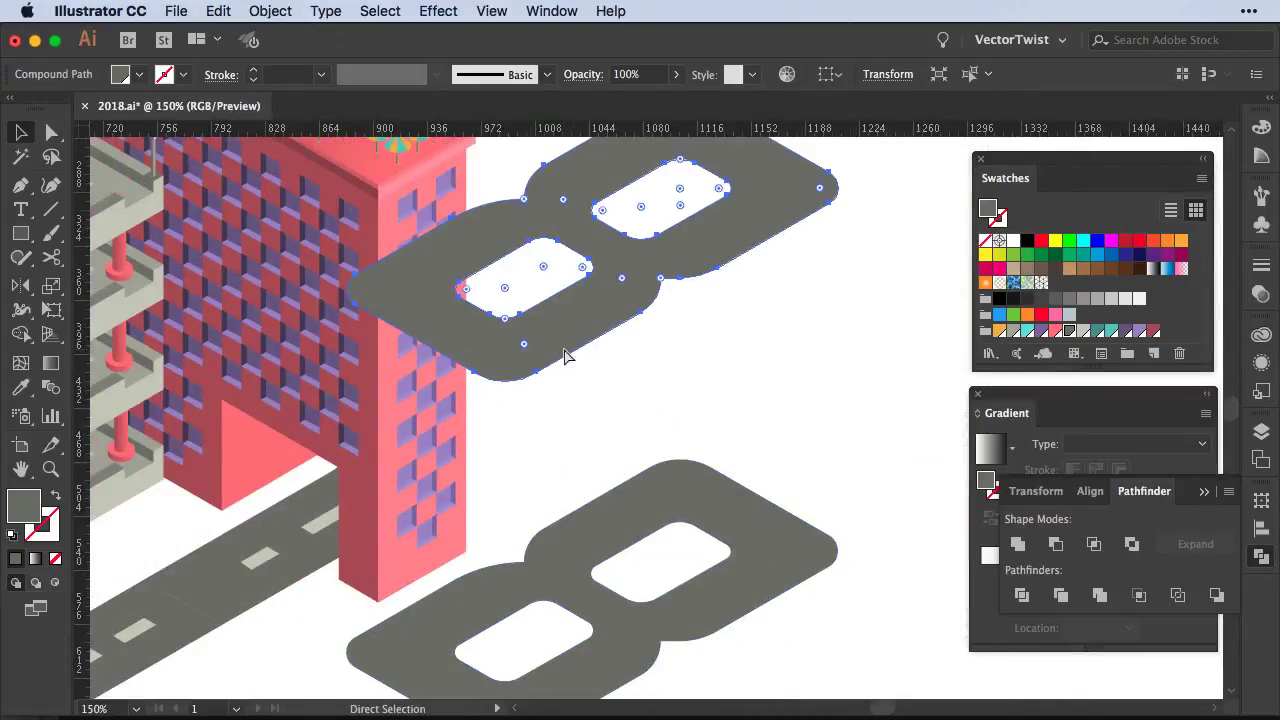
scroll(745, 517, "down", 2)
Set the upper 8 copy to no fill with a teal stroke, and show the isometric grid
left_click(605, 560)
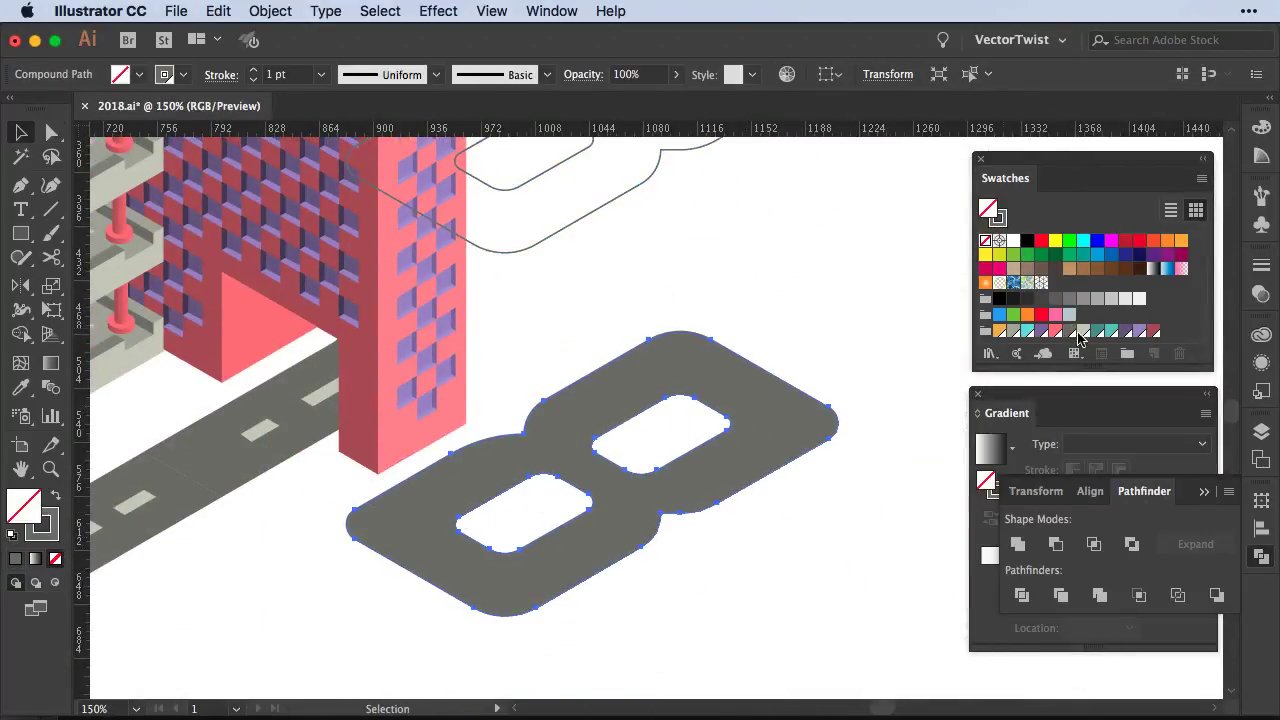
left_click(815, 315)
key("ctrl+apostrophe")
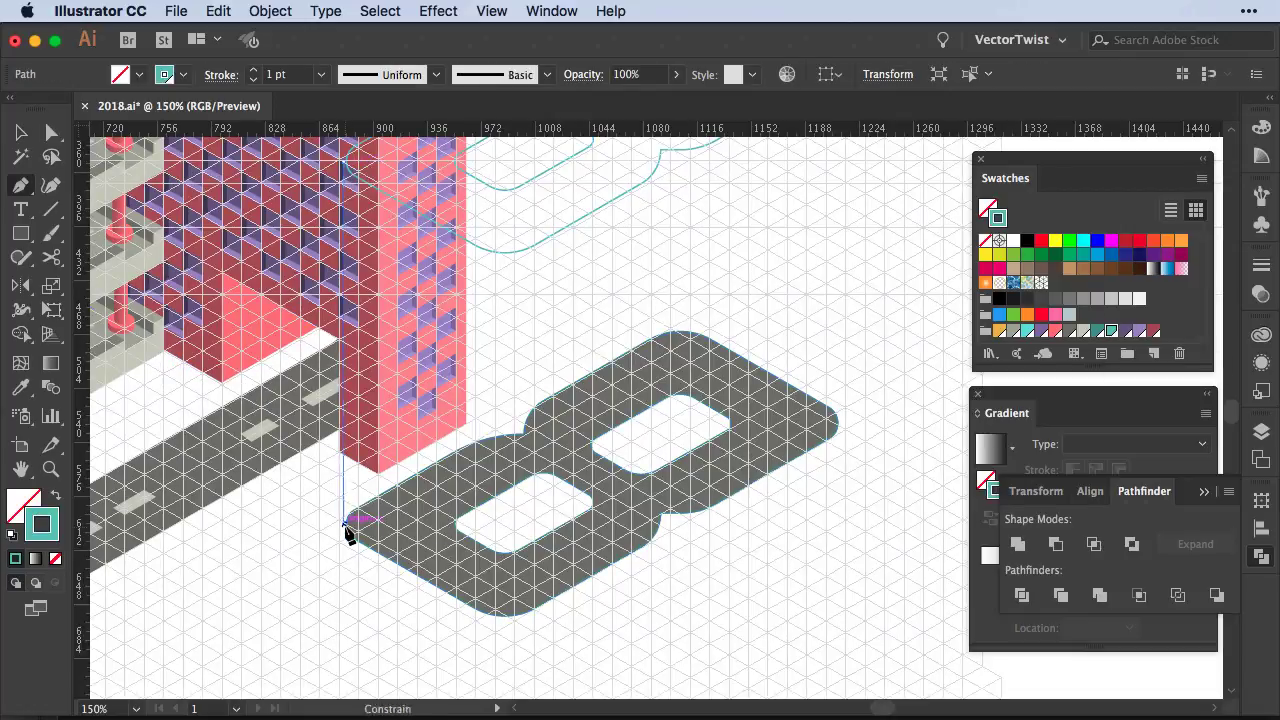
scroll(248, 452, "up", 3)
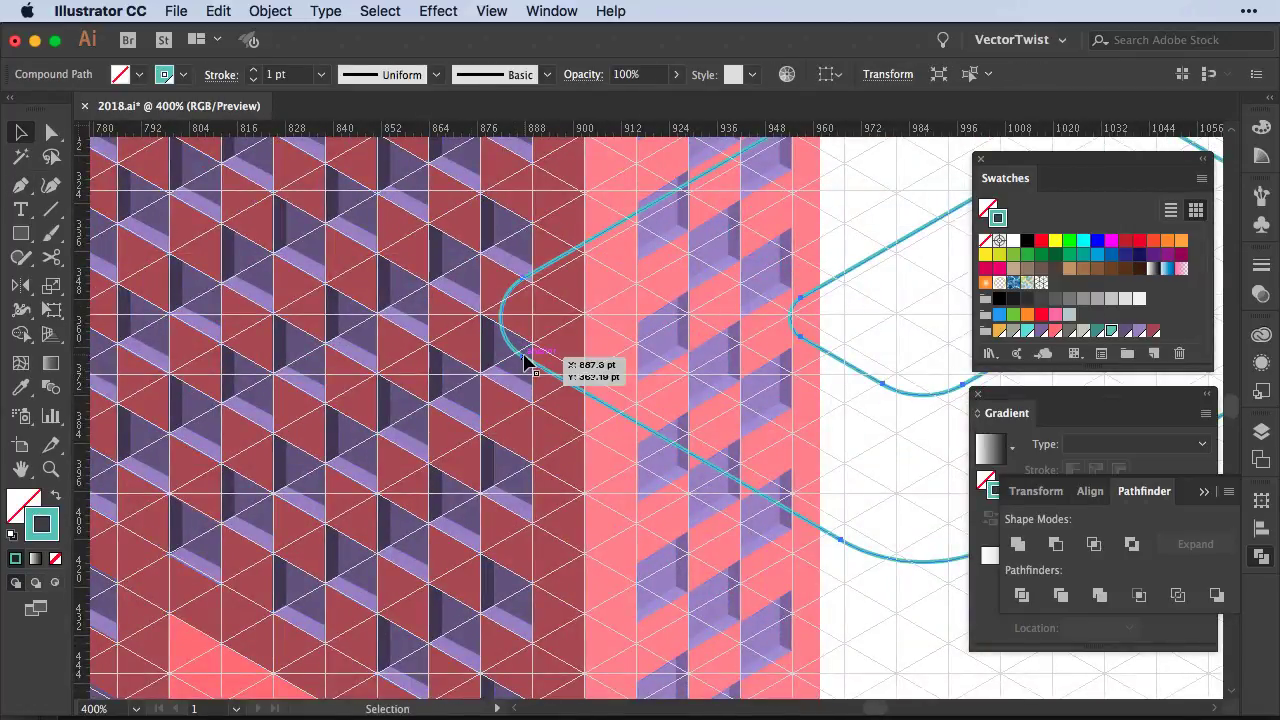
Cut the teal outline with Scissors and hide the grey 8 to work on it
key("c")
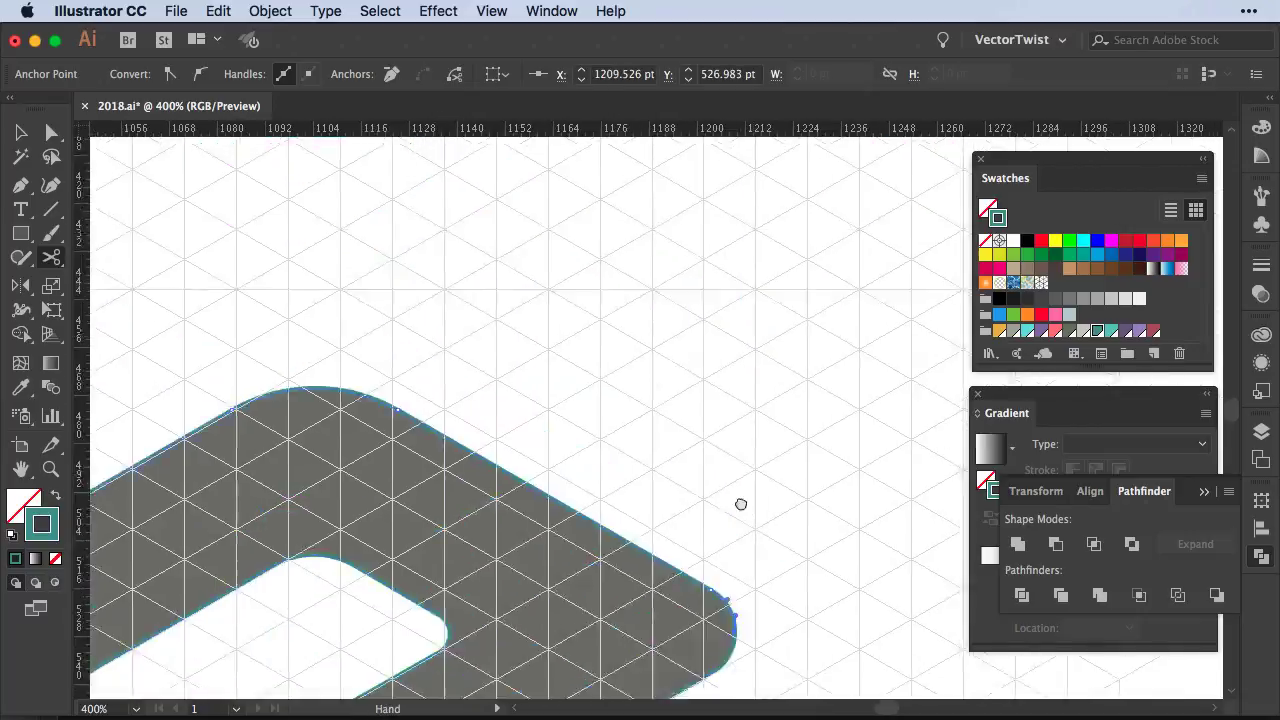
left_click_drag(549, 452, 471, 506)
left_click_drag(237, 329, 743, 434)
key("v")
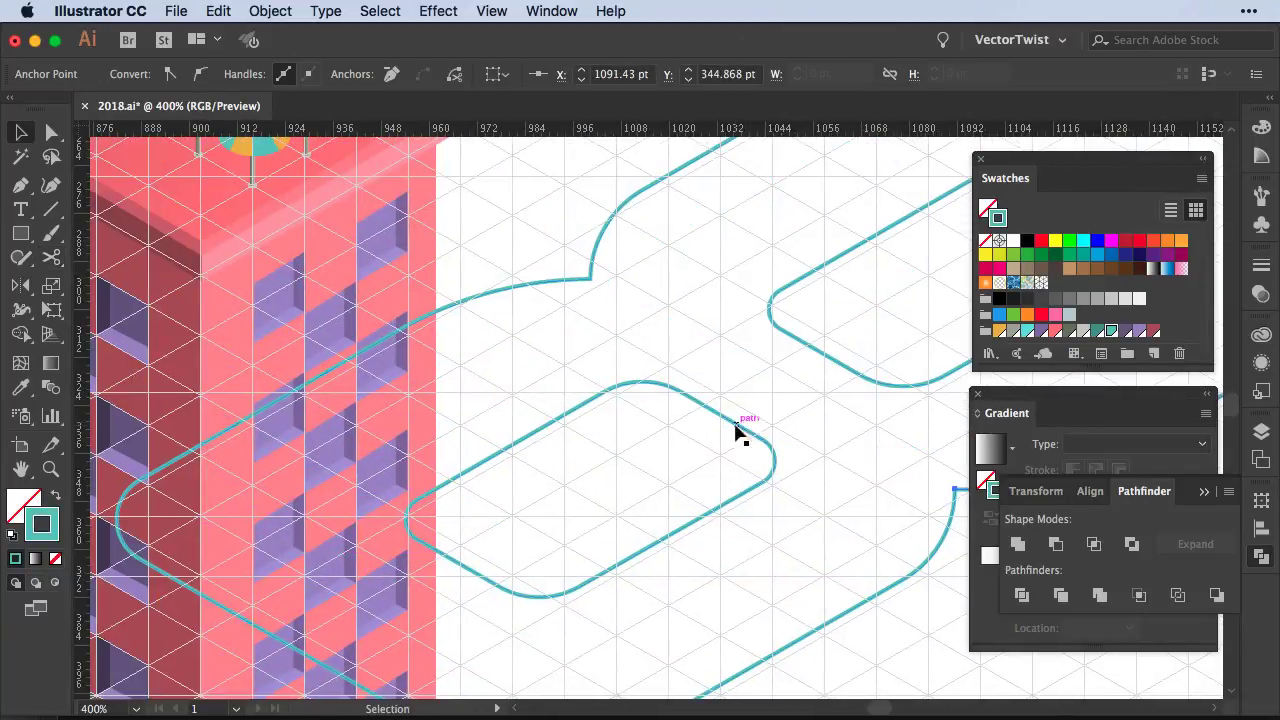
scroll(758, 527, "right", 5)
key("ctrl+z")
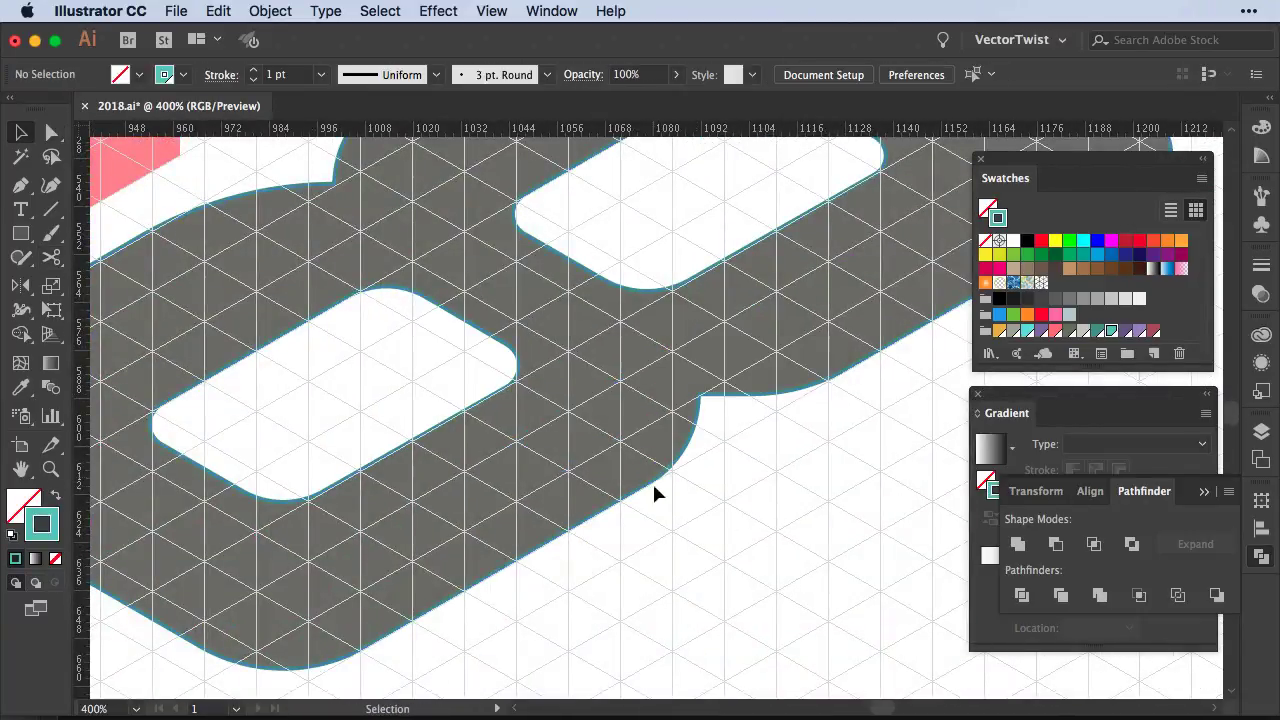
left_click(669, 466)
key("ctrl+z")
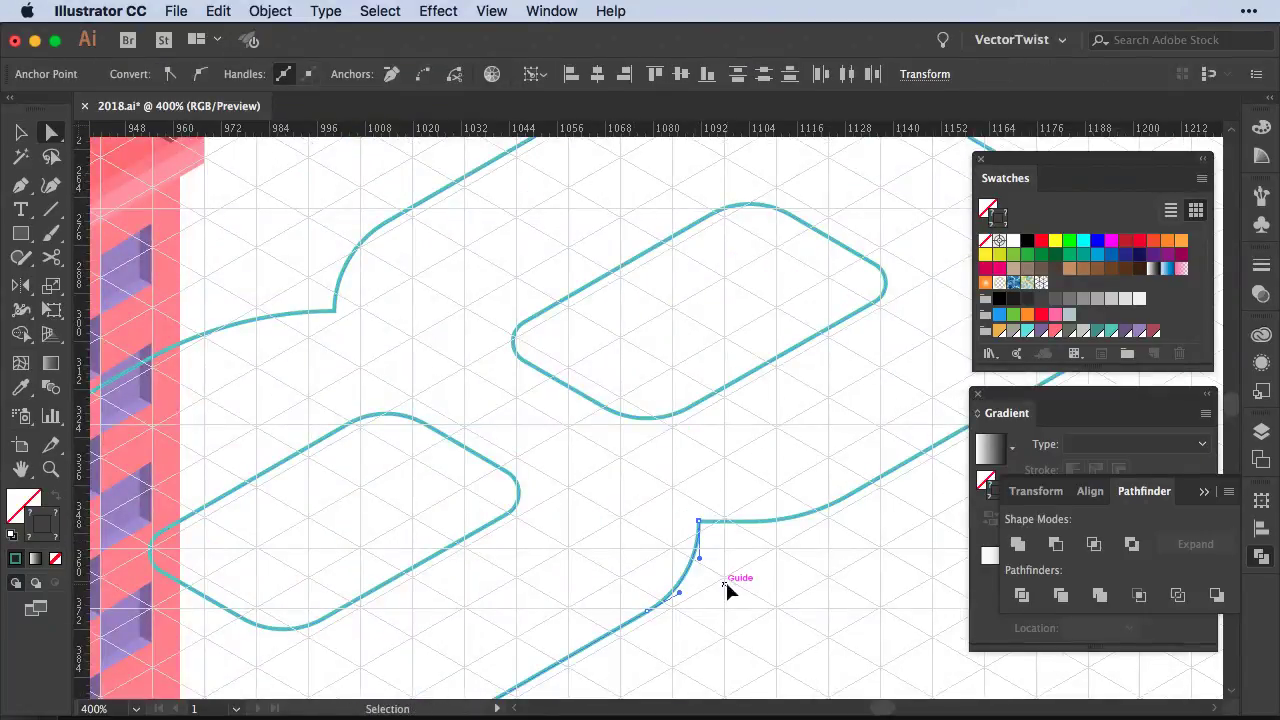
Shape the outline's anchor points into side walls, then hide the isometric grid
key("a")
scroll(623, 380, "down", 3)
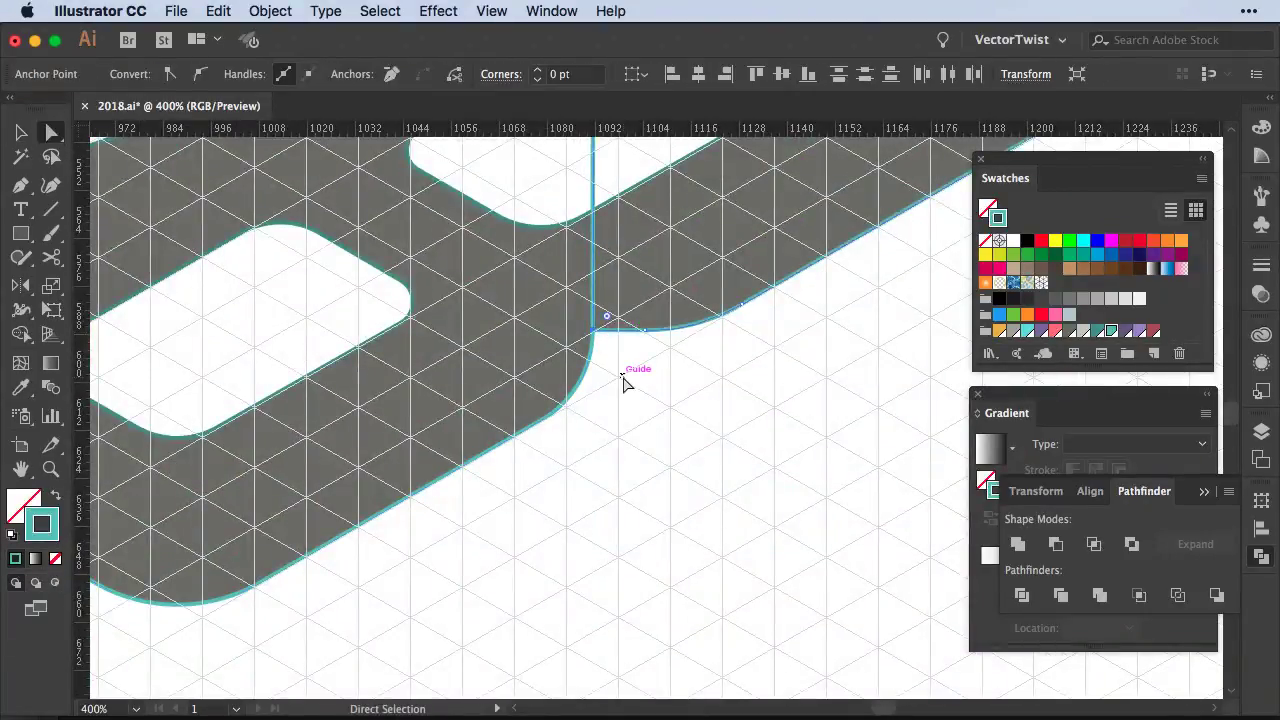
scroll(373, 235, "left", 10)
scroll(370, 400, "down", 5)
key("v")
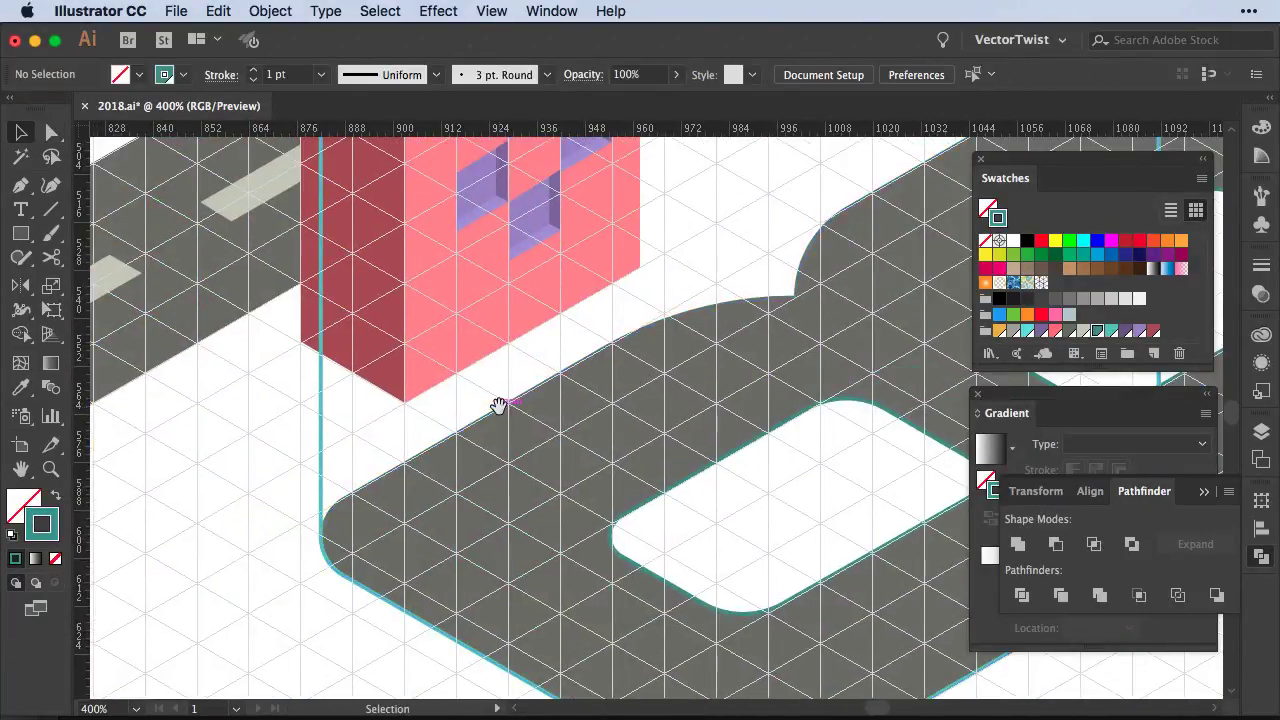
key("ctrl+minus")
key("ctrl+minus")
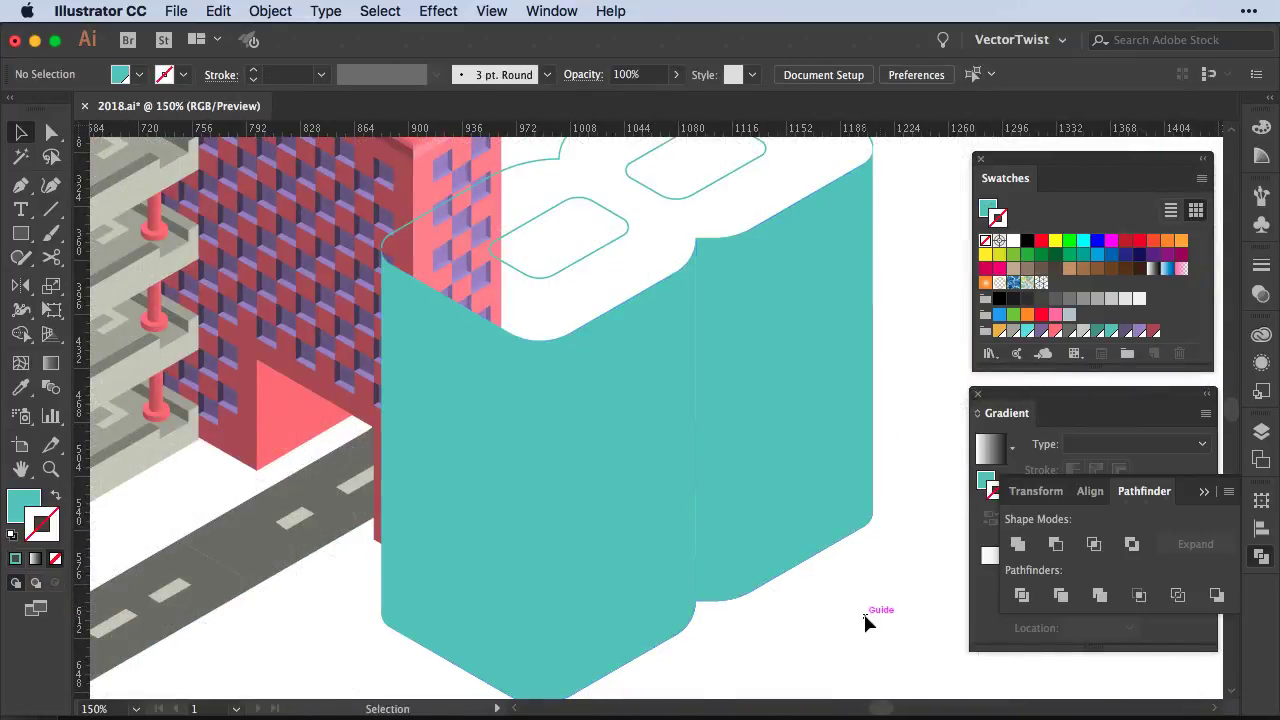
key("period")
Fill the 8's side walls with a teal linear gradient
left_click(982, 575)
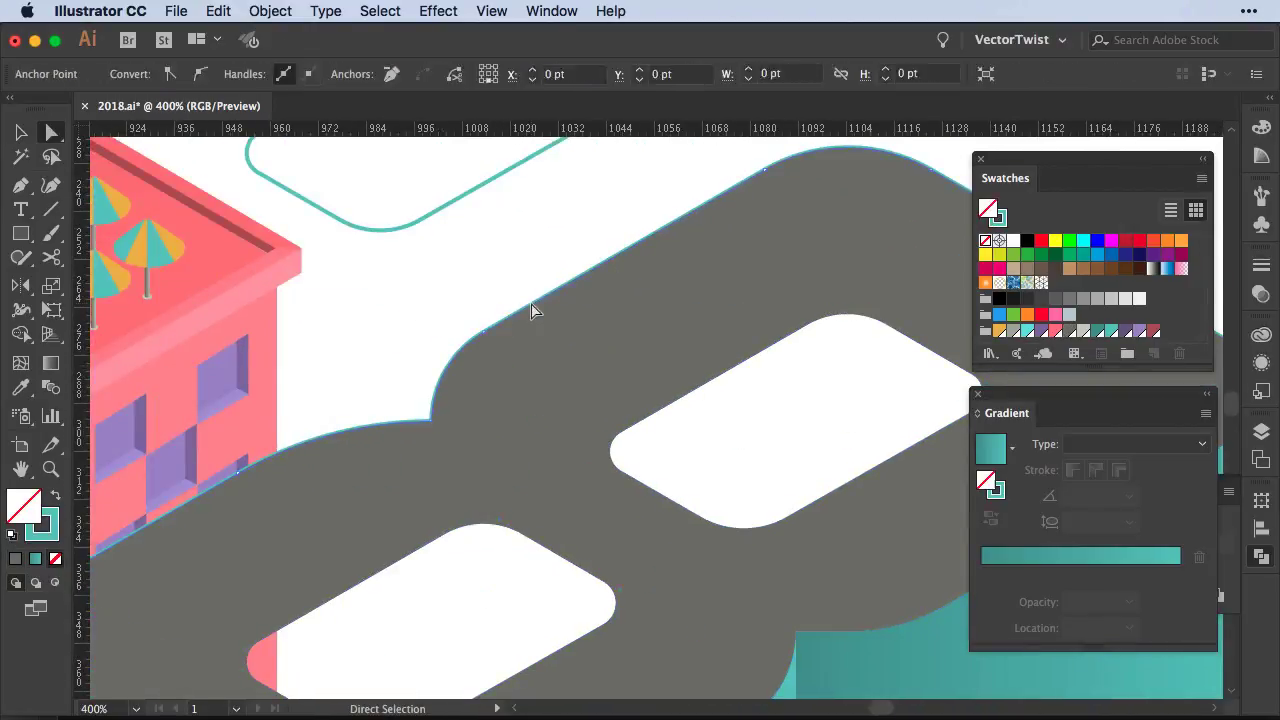
scroll(700, 450, "down", 2)
scroll(511, 566, "up", 3)
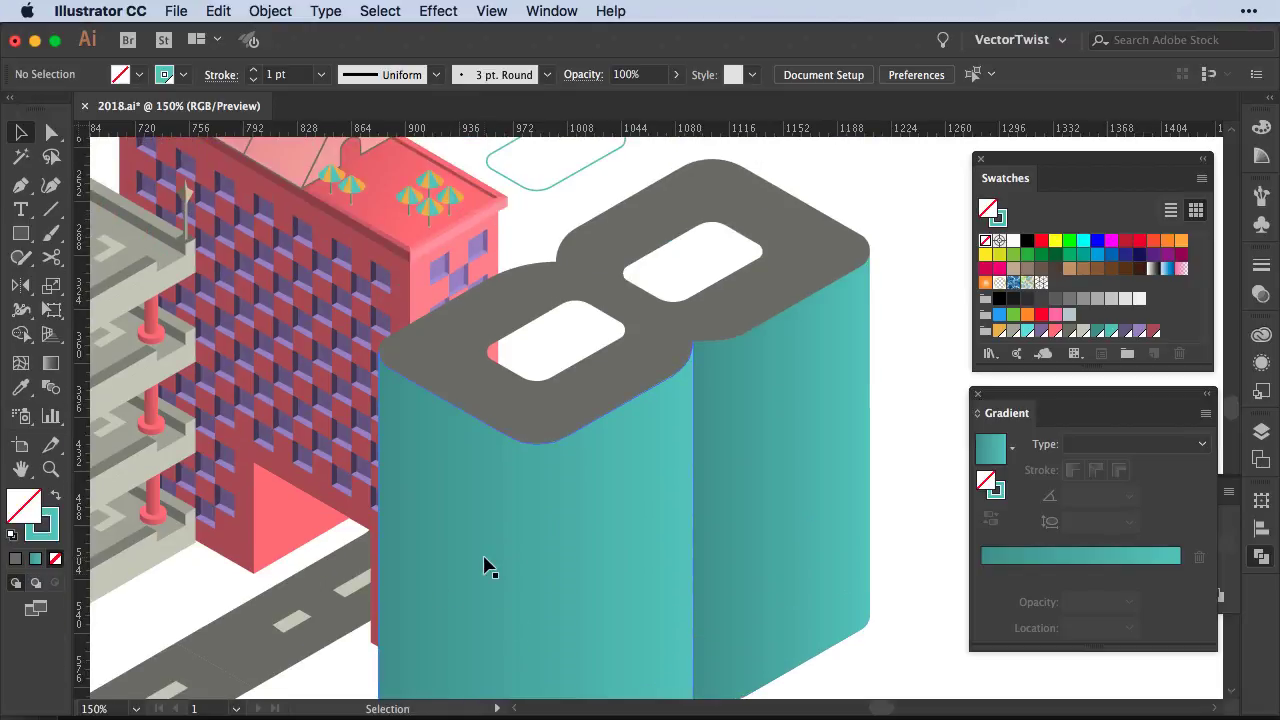
scroll(470, 580, "up", 2)
Try a new fill colour on the 8's top face, then undo it
left_click(720, 300)
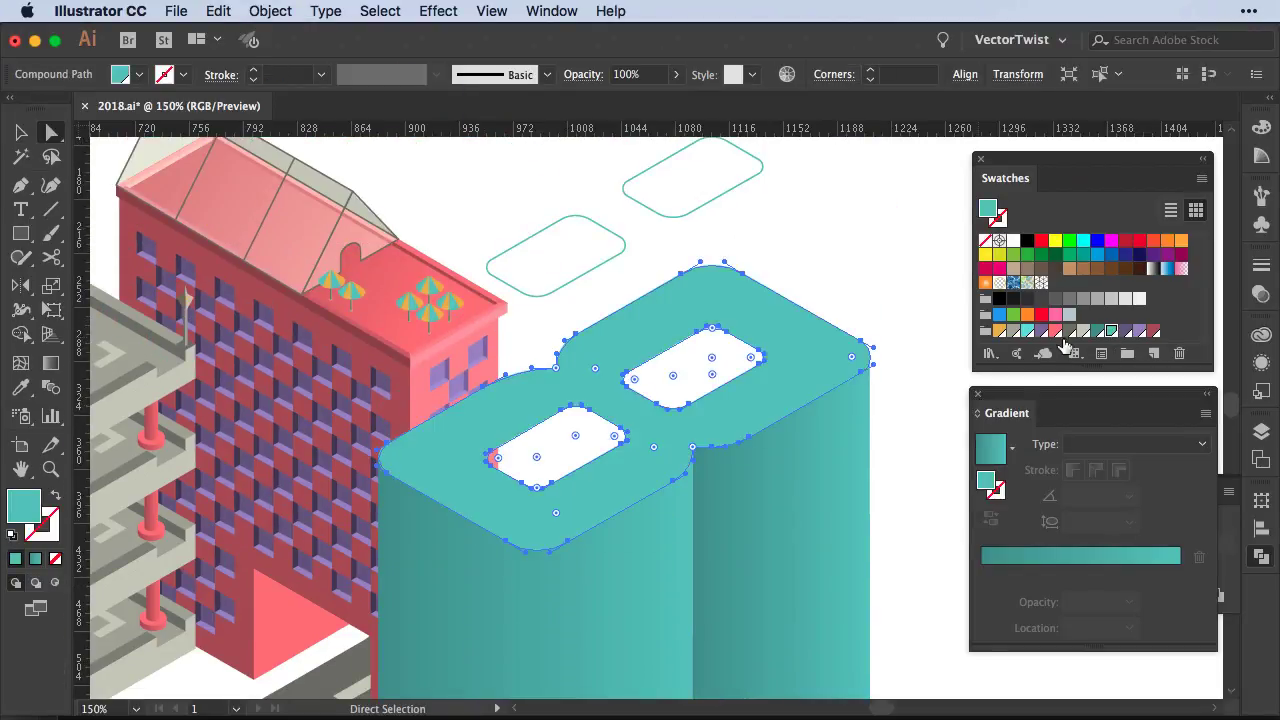
left_click(1139, 331)
left_click(826, 265)
key("super+z")
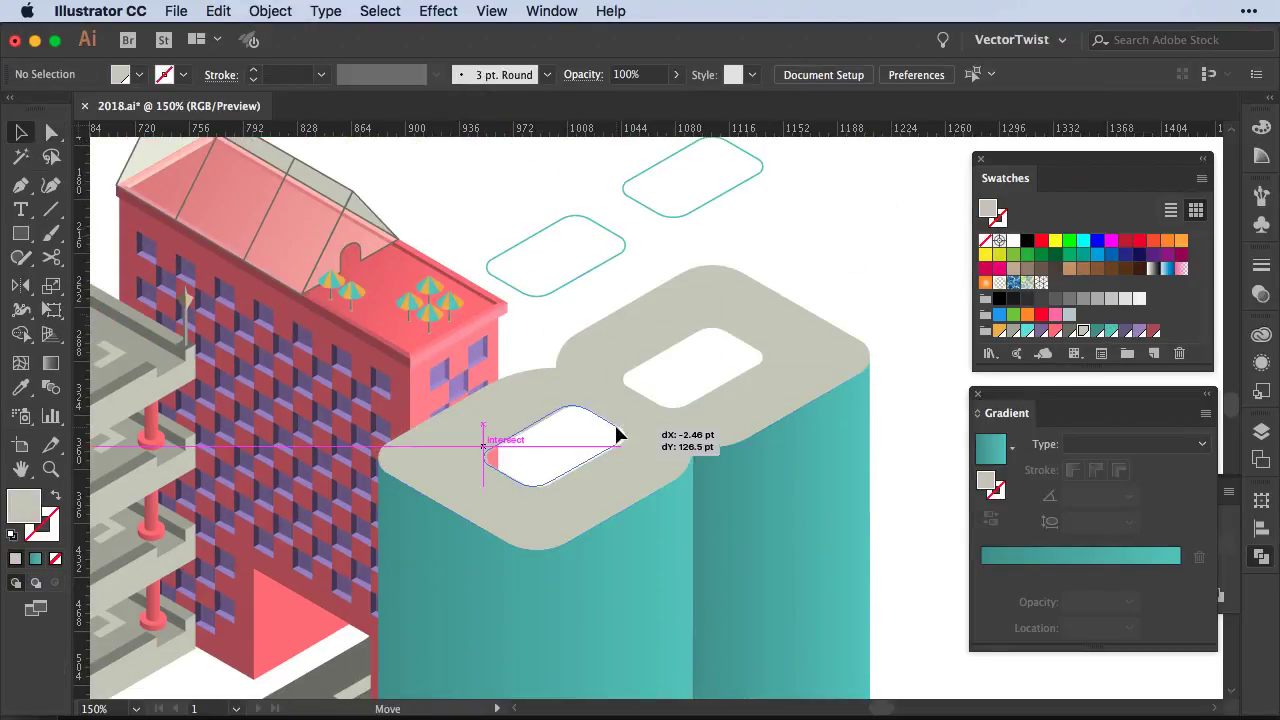
Move a hole outline onto the top face and drag an offset copy of the teal hole
left_click_drag(617, 435, 680, 409)
key("ctrl+equal")
key("ctrl+equal")
key("ctrl+equal")
left_click(638, 323)
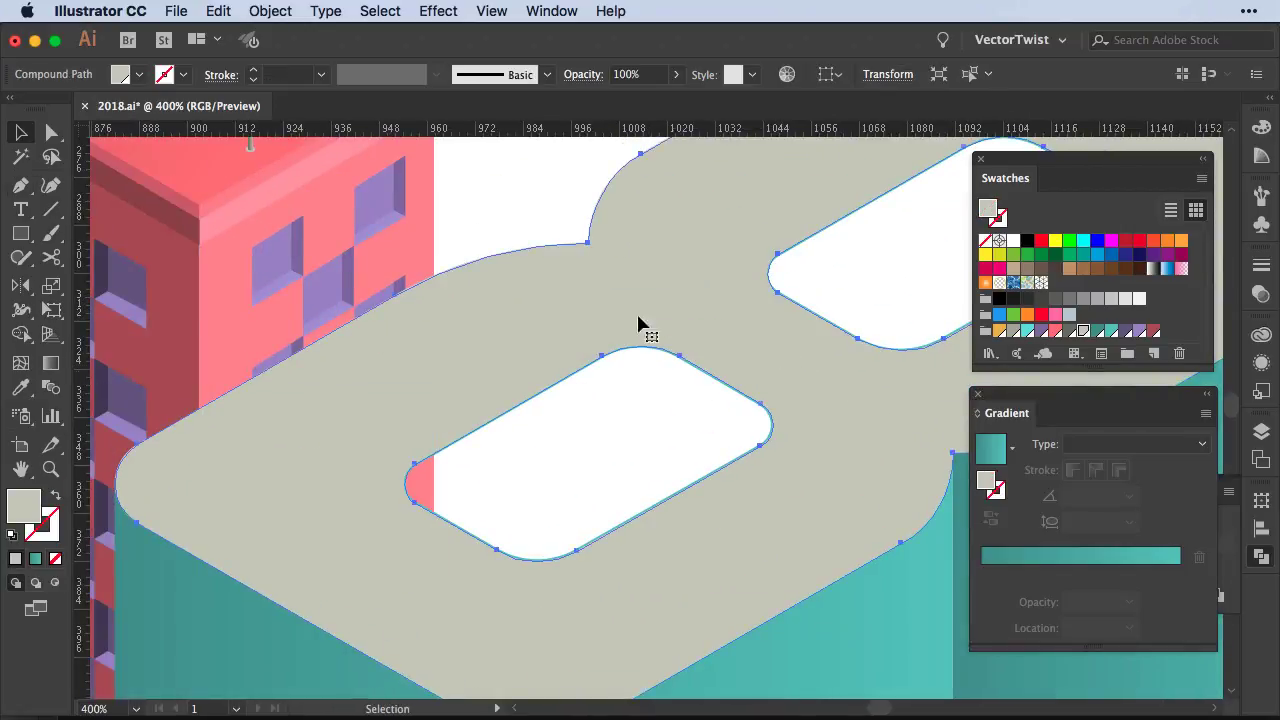
key("c")
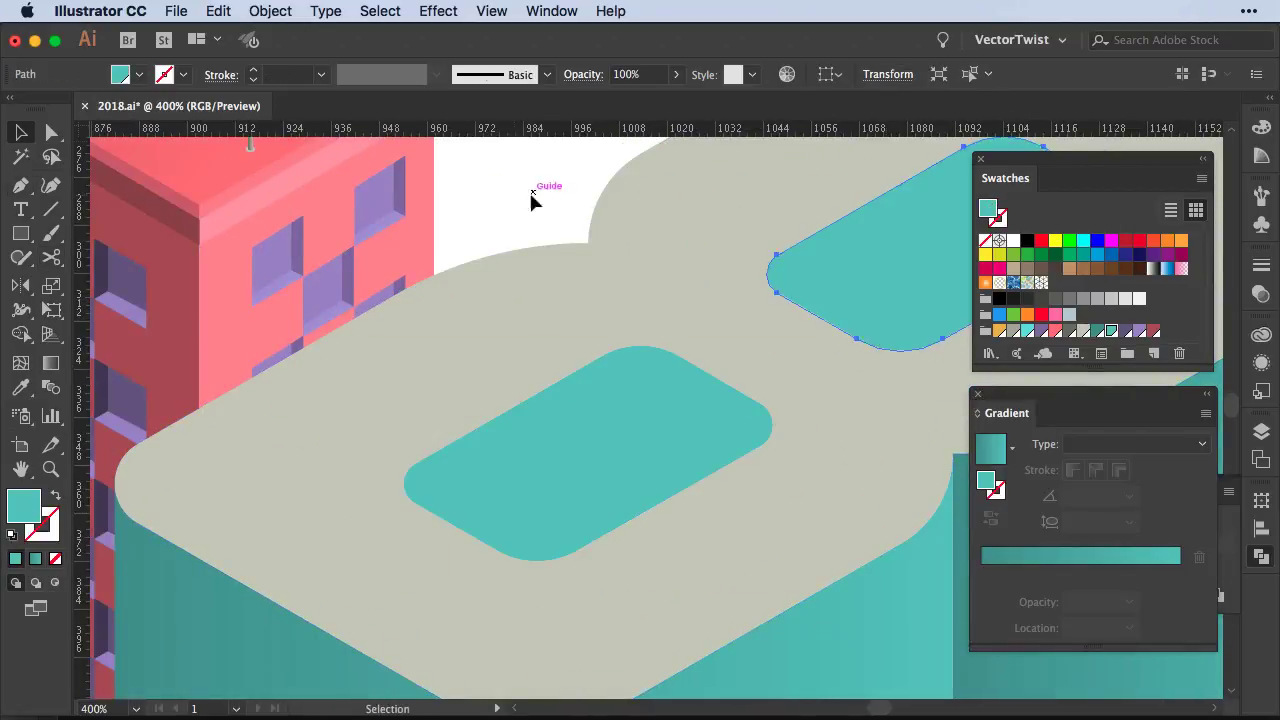
key("v")
left_click_drag(642, 408, 672, 428)
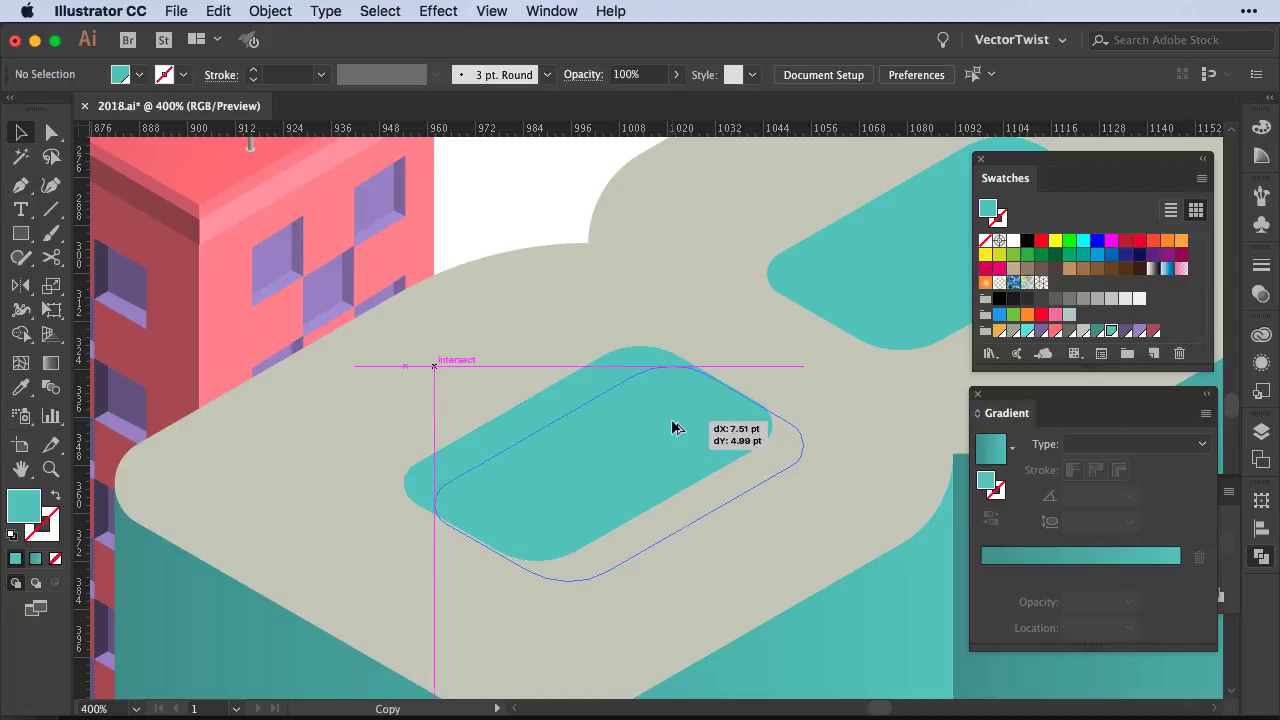
Divide the teal hole shape by its offset copy using Pathfinder
key("shift+ctrl+F9")
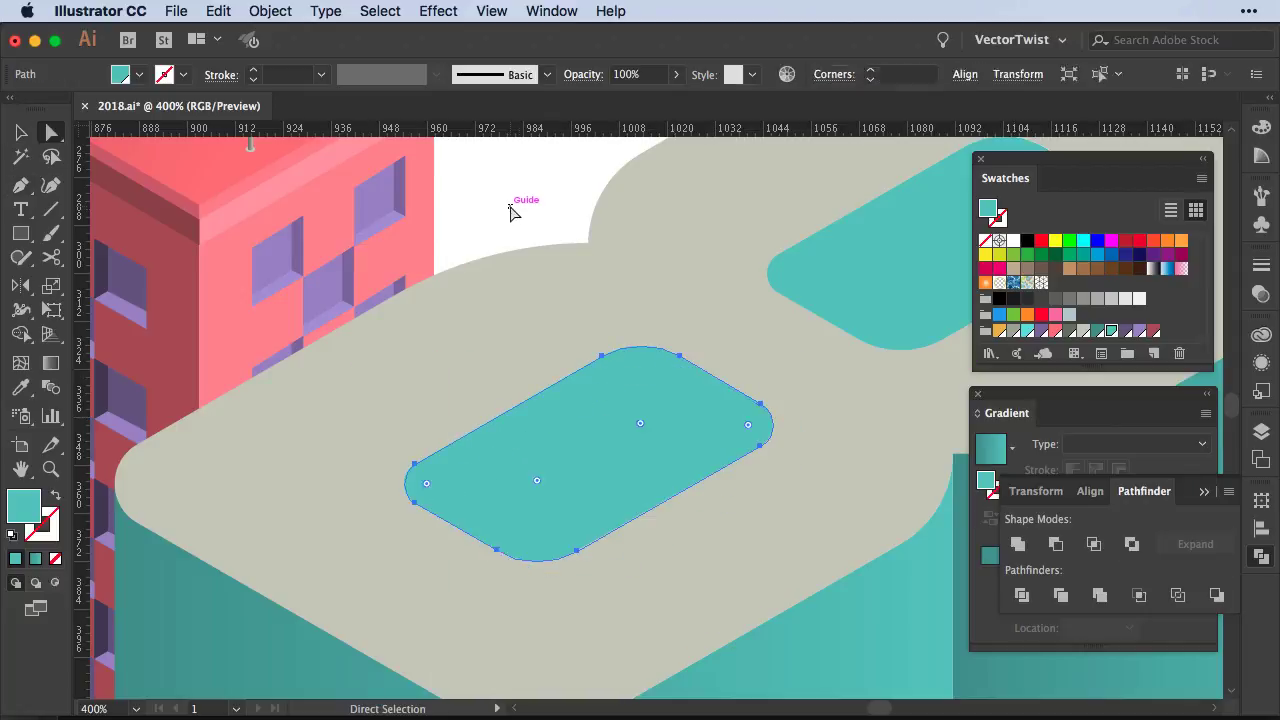
left_click(582, 448)
key("a")
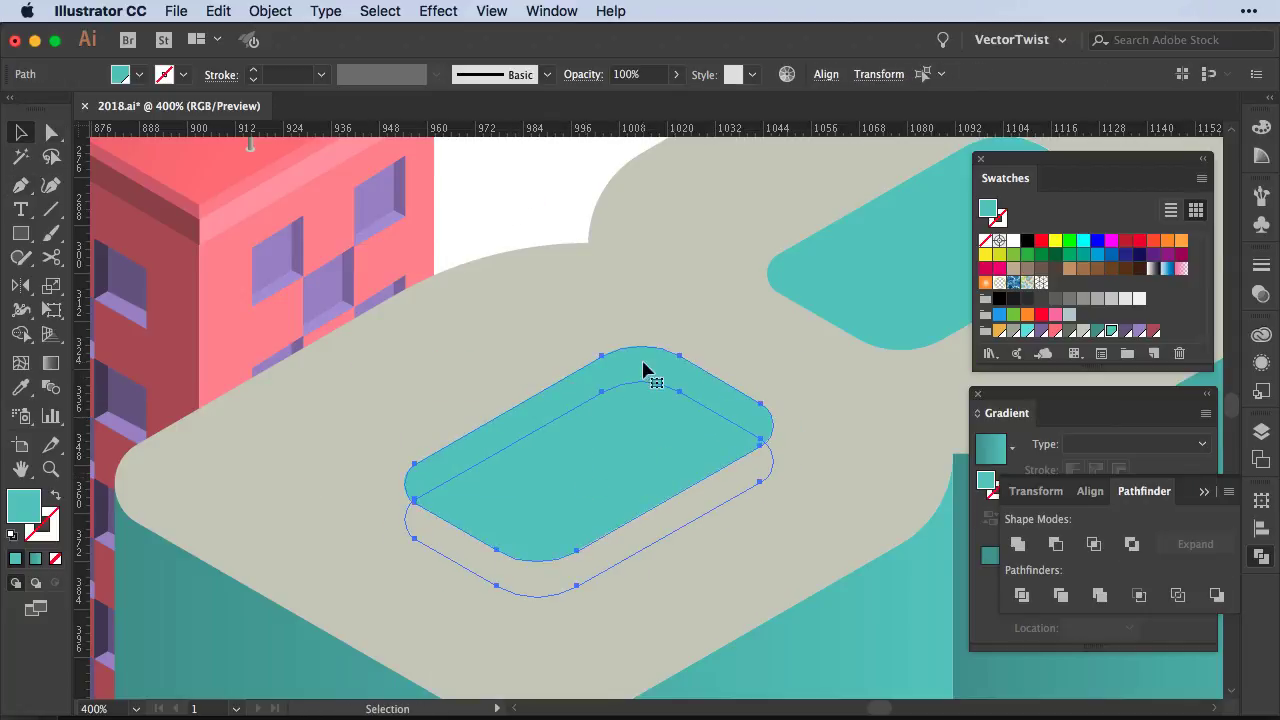
left_click(1021, 595)
left_click(521, 591)
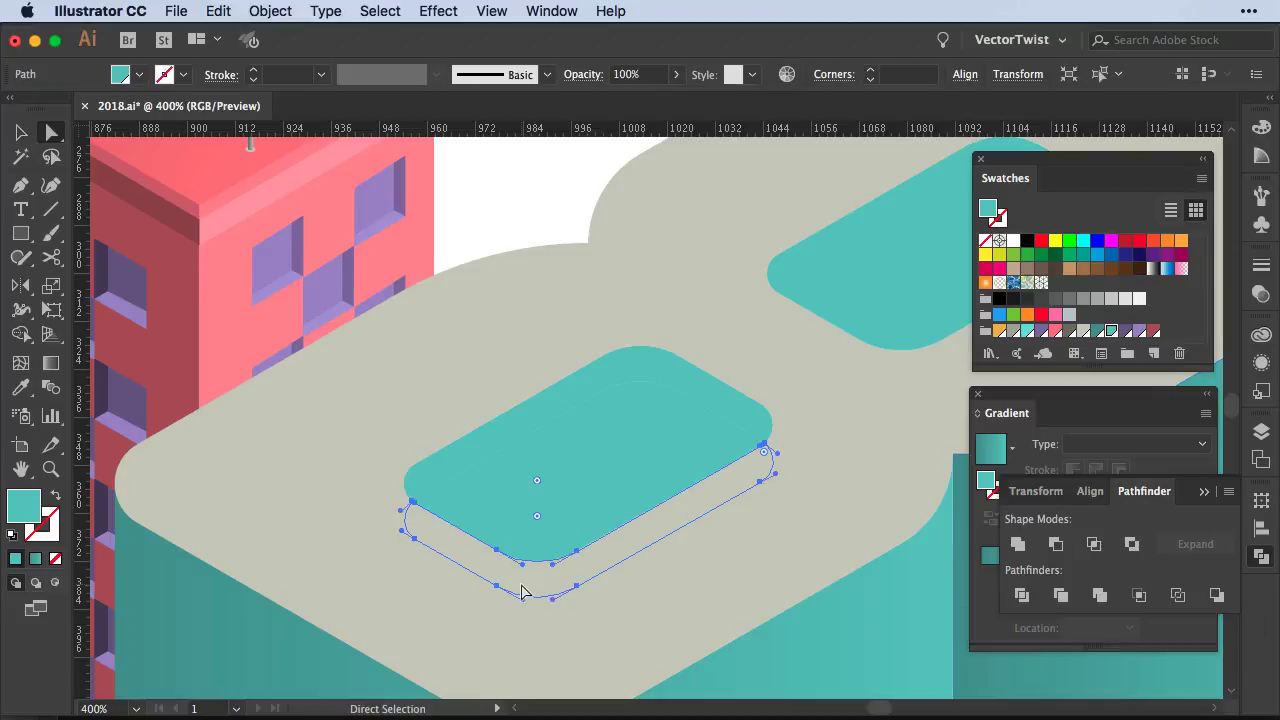
left_click(568, 470)
Alt-drag a copy of the lower hole's light-teal rim onto the upper hole
left_click(551, 200)
key("v")
scroll(703, 465, "up", 4)
scroll(703, 465, "right", 4)
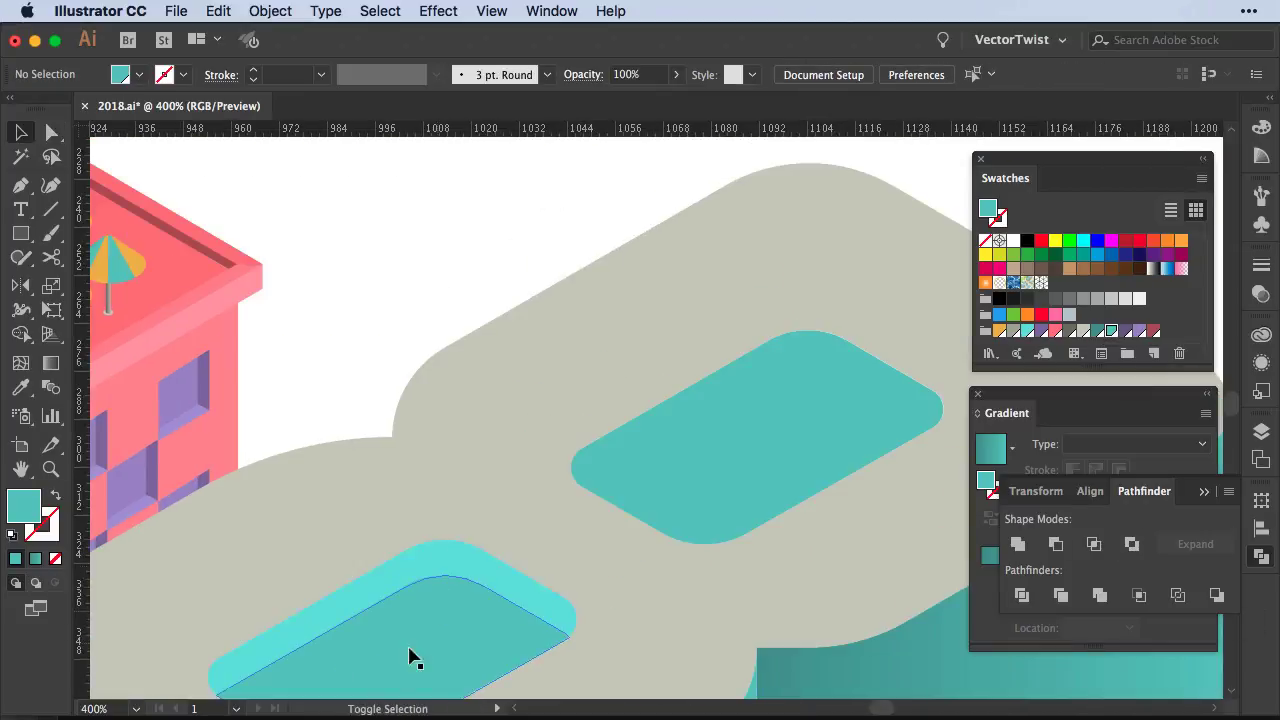
left_click_drag(413, 657, 790, 432)
key("ctrl+shift+a")
key("ctrl+minus")
key("ctrl+minus")
key("ctrl+minus")
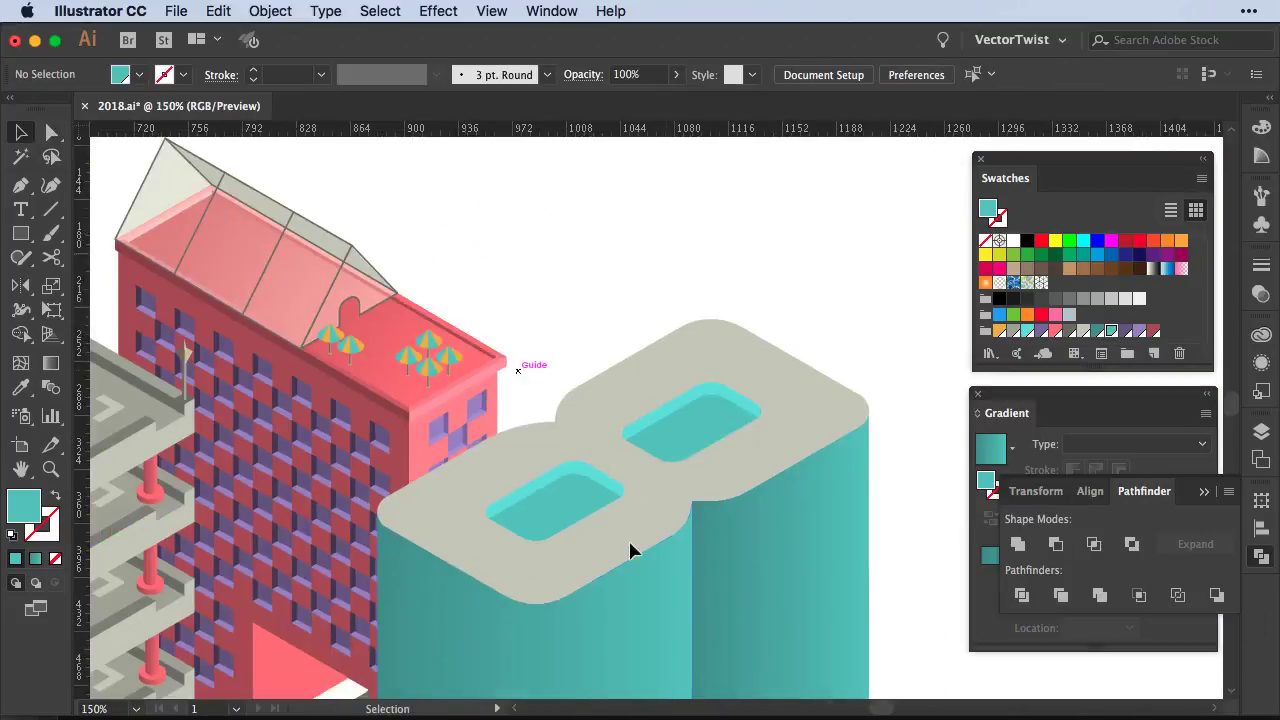
Nudge the lower hole's rim into place and select the whole 8
scroll(630, 548, "down", 3)
scroll(630, 548, "left", 1)
key("ctrl+plus")
key("ctrl+plus")
key("ctrl+plus")
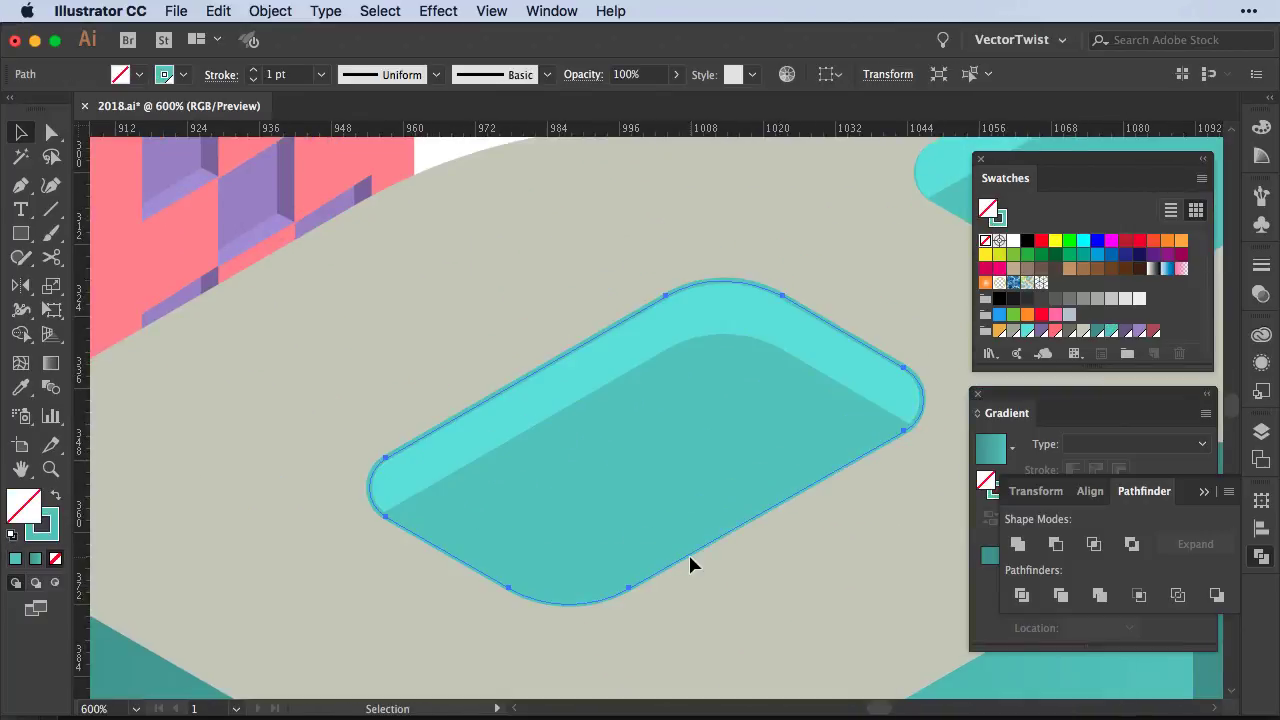
left_click_drag(688, 552, 537, 328)
key("ctrl+minus")
key("ctrl+minus")
key("ctrl+minus")
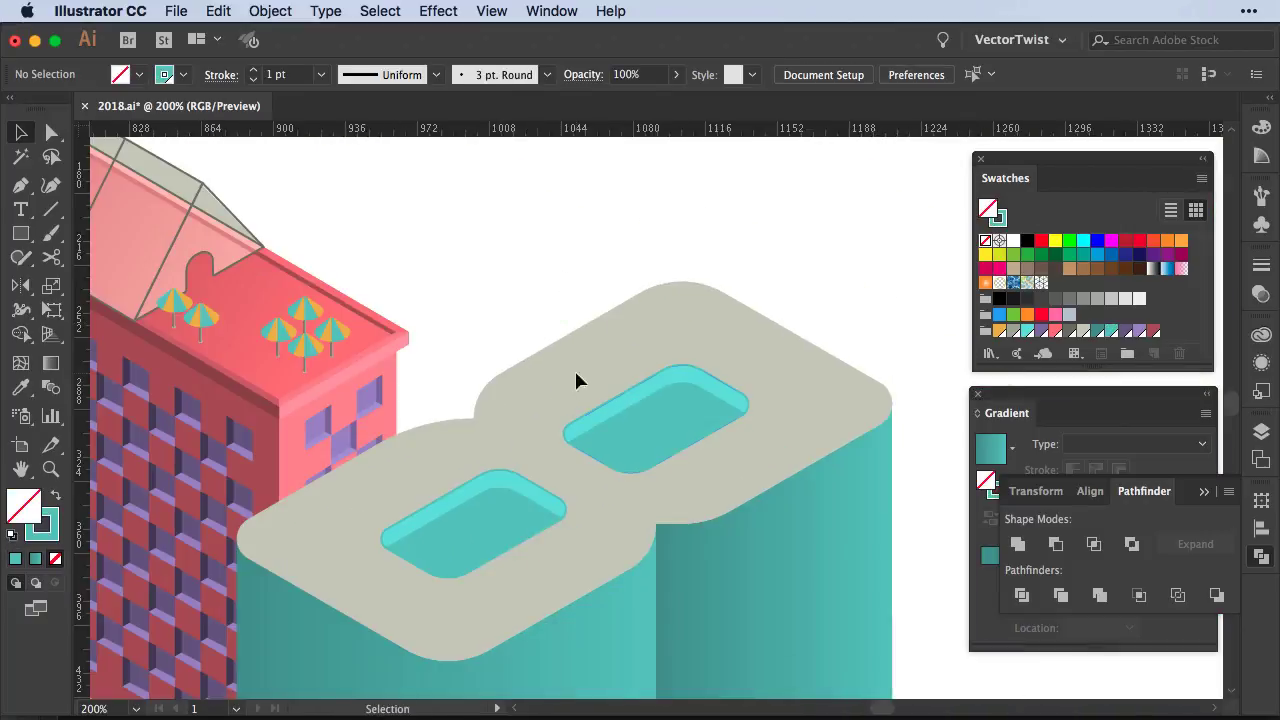
left_click(574, 368)
Copy the 8's top outline upward as a wall and select the raised copy
key("a")
left_click_drag(443, 429, 445, 560)
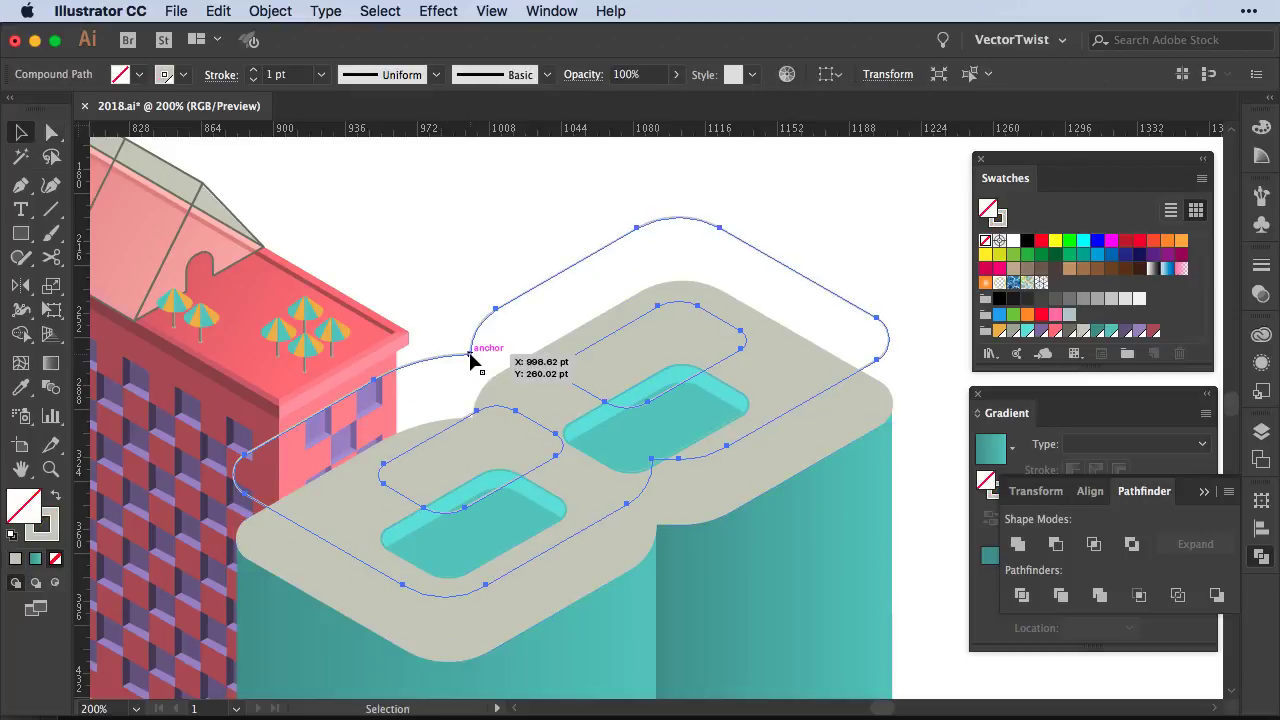
left_click(851, 223)
key("v")
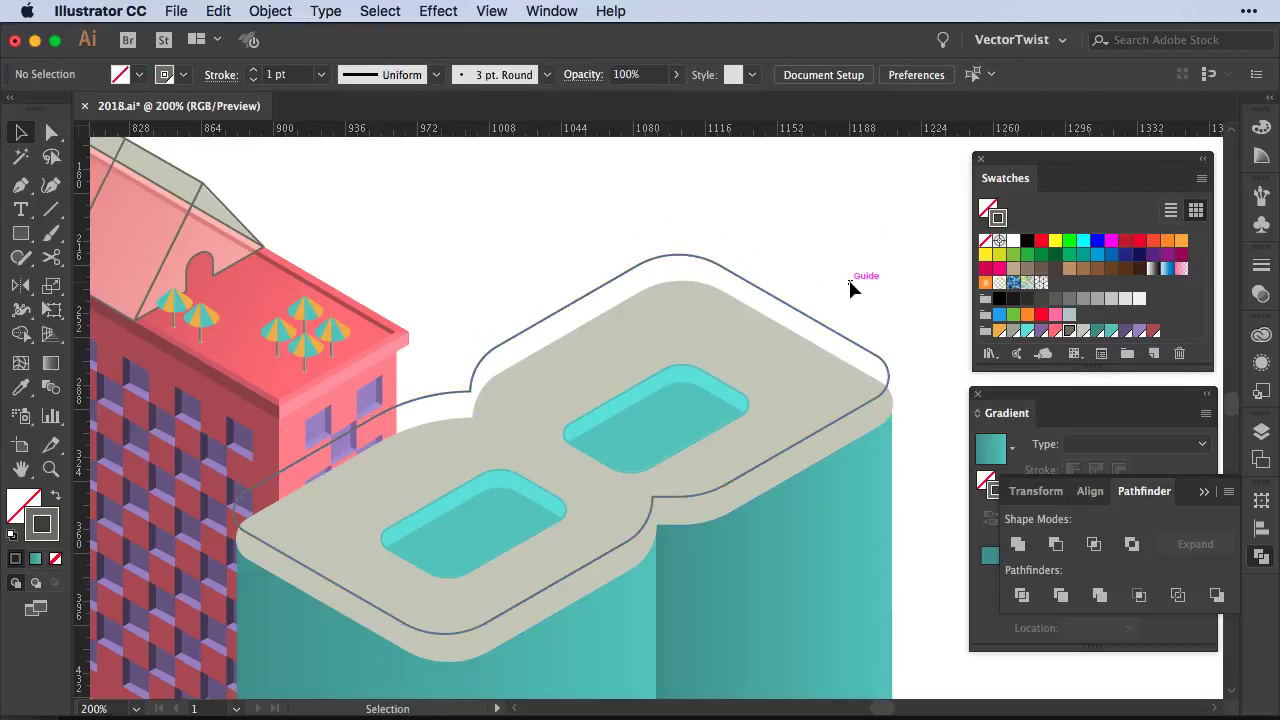
scroll(665, 440, "down", 3)
left_click_drag(668, 469, 706, 480)
Cut the raised outline at its top corner and release the compound path into pieces
key("c")
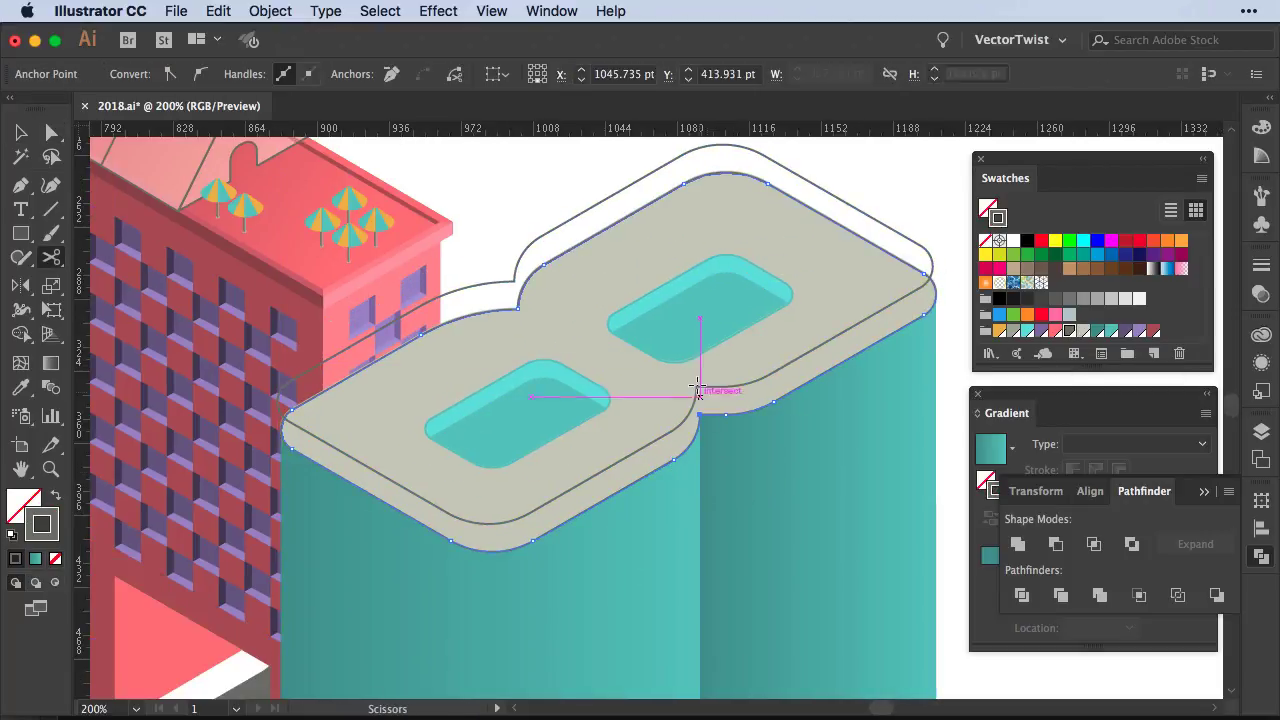
scroll(745, 173, "up", 2)
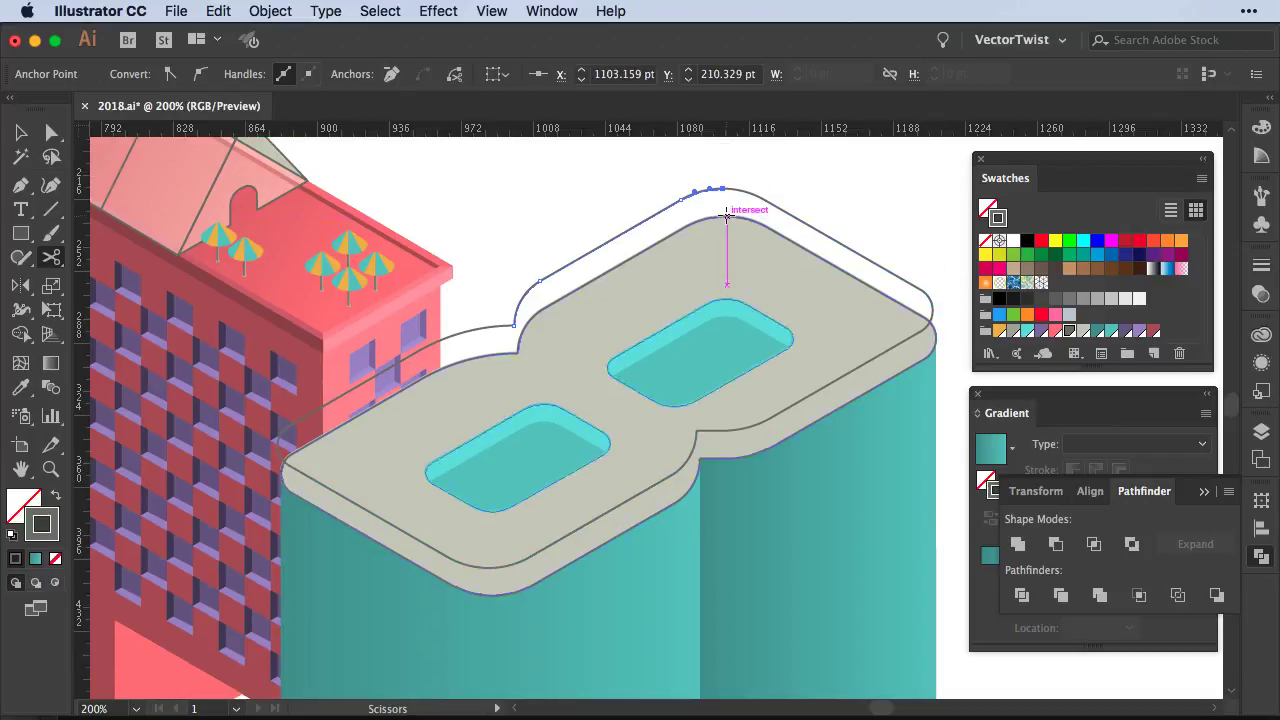
left_click(557, 271)
key("v")
left_click(557, 276)
left_click(270, 11)
left_click(500, 674)
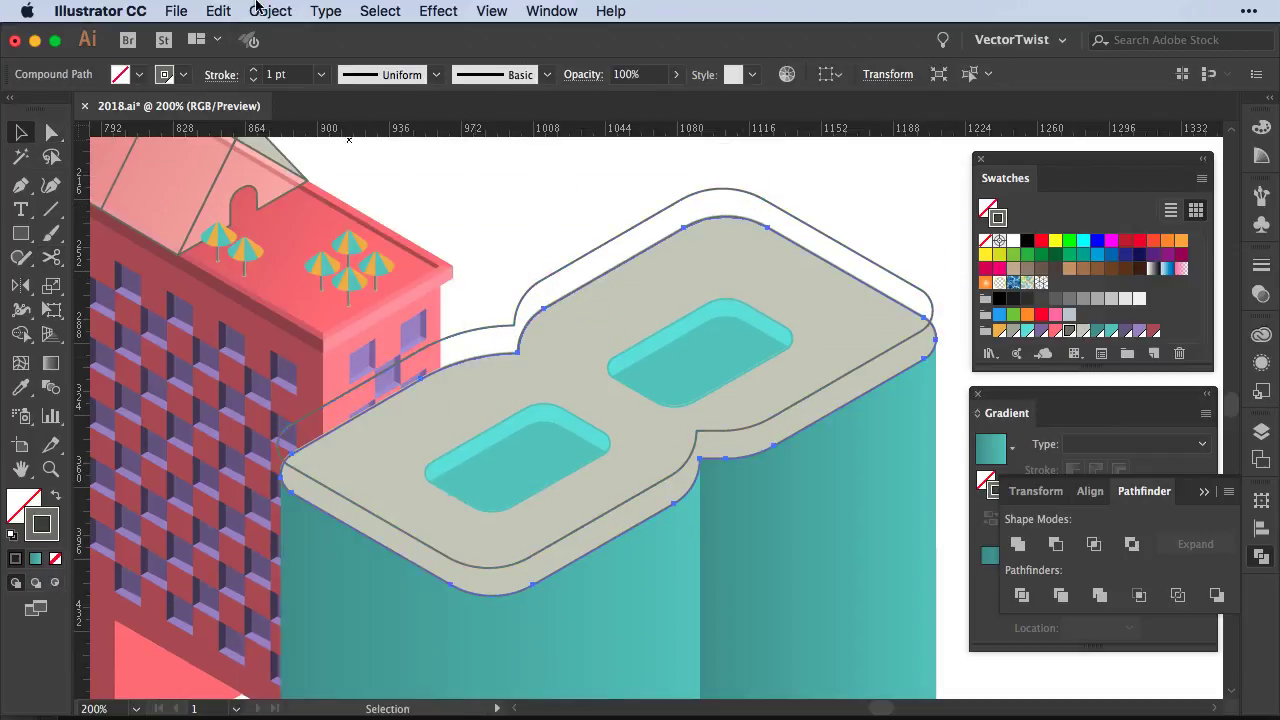
left_click(522, 358)
Pull the cut top anchor down to the lower outline to form a vertical wall edge
key("a")
key("v")
key("ctrl+plus")
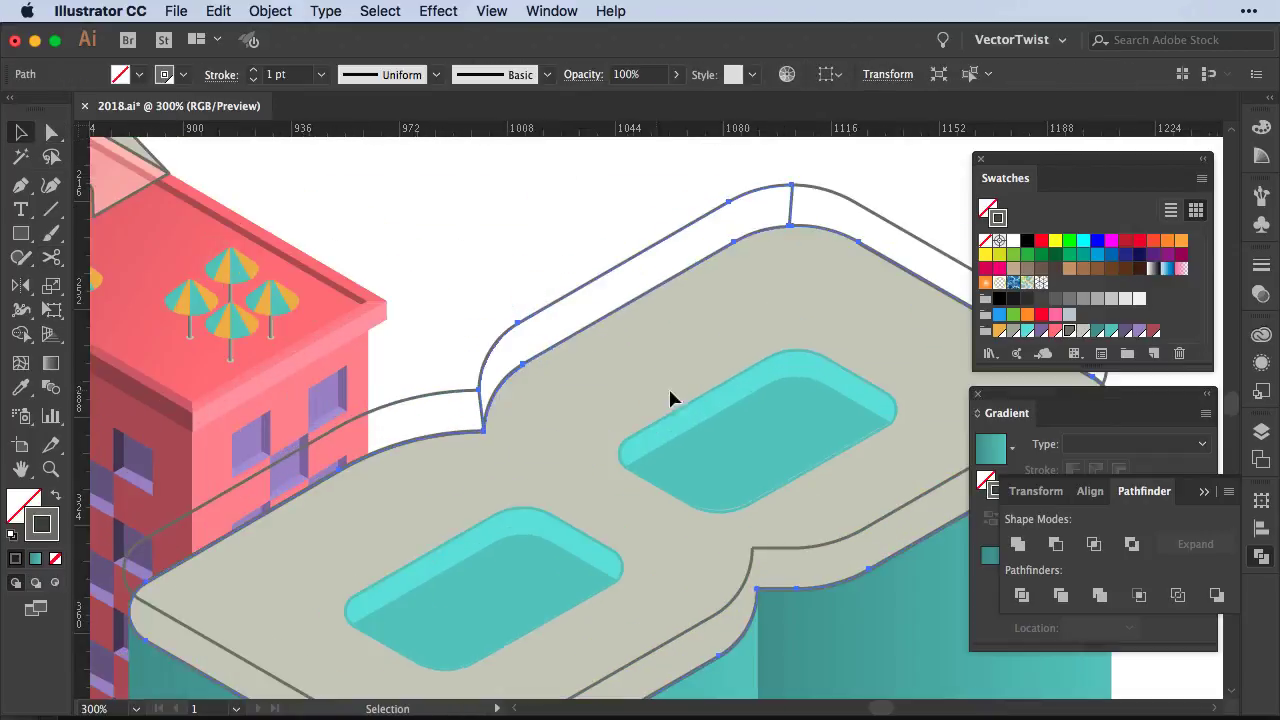
left_click(668, 262)
scroll(668, 262, "up", 3)
scroll(560, 337, "up", 5)
key("a")
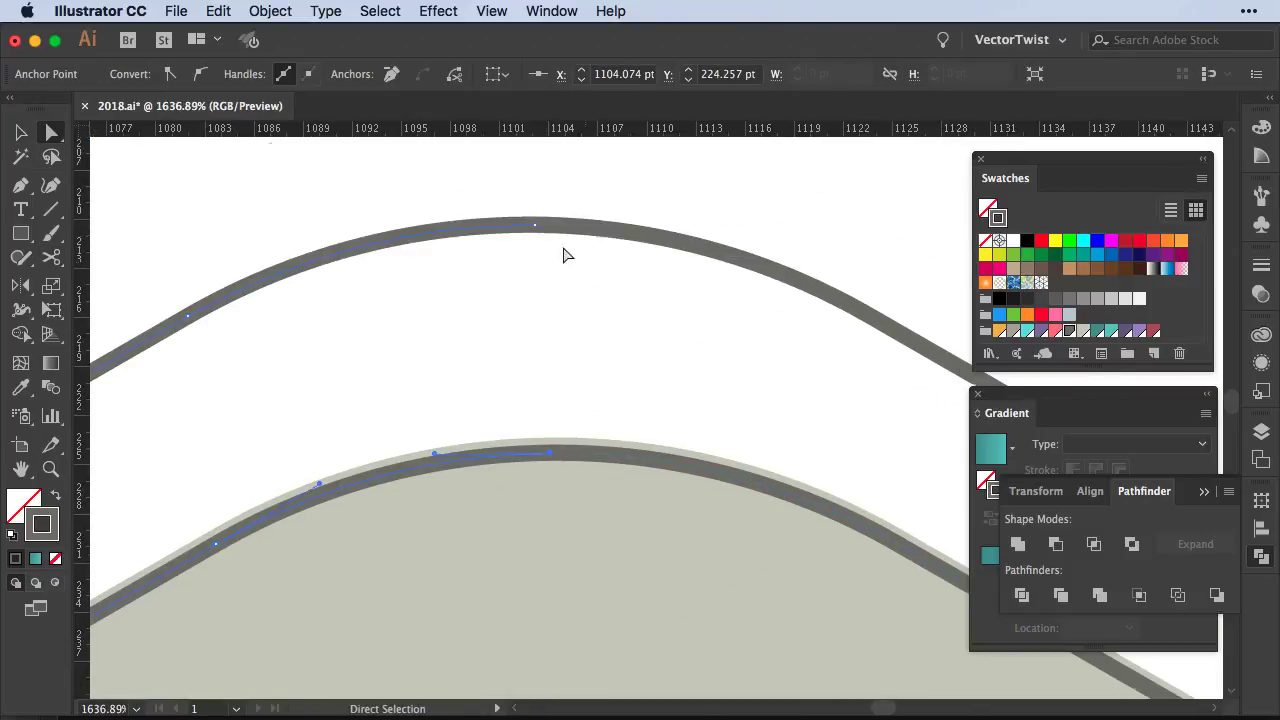
left_click_drag(535, 226, 553, 462)
key("ctrl+z")
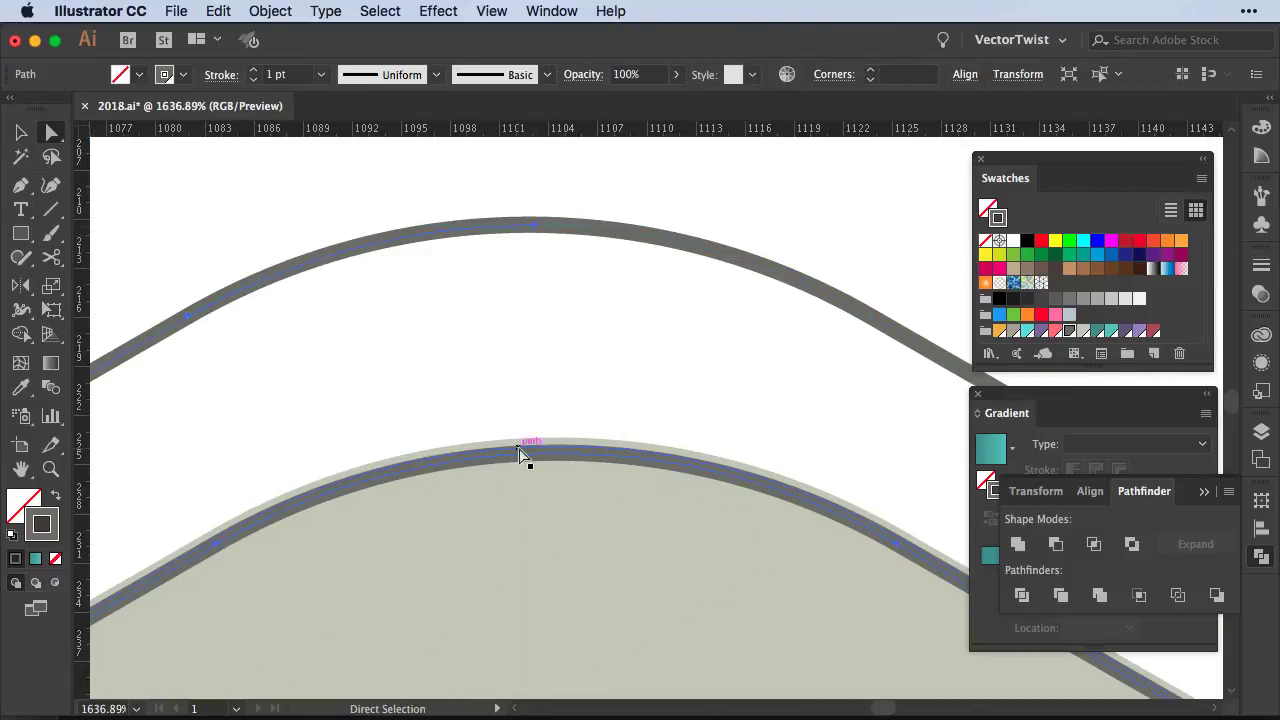
left_click_drag(534, 228, 545, 458)
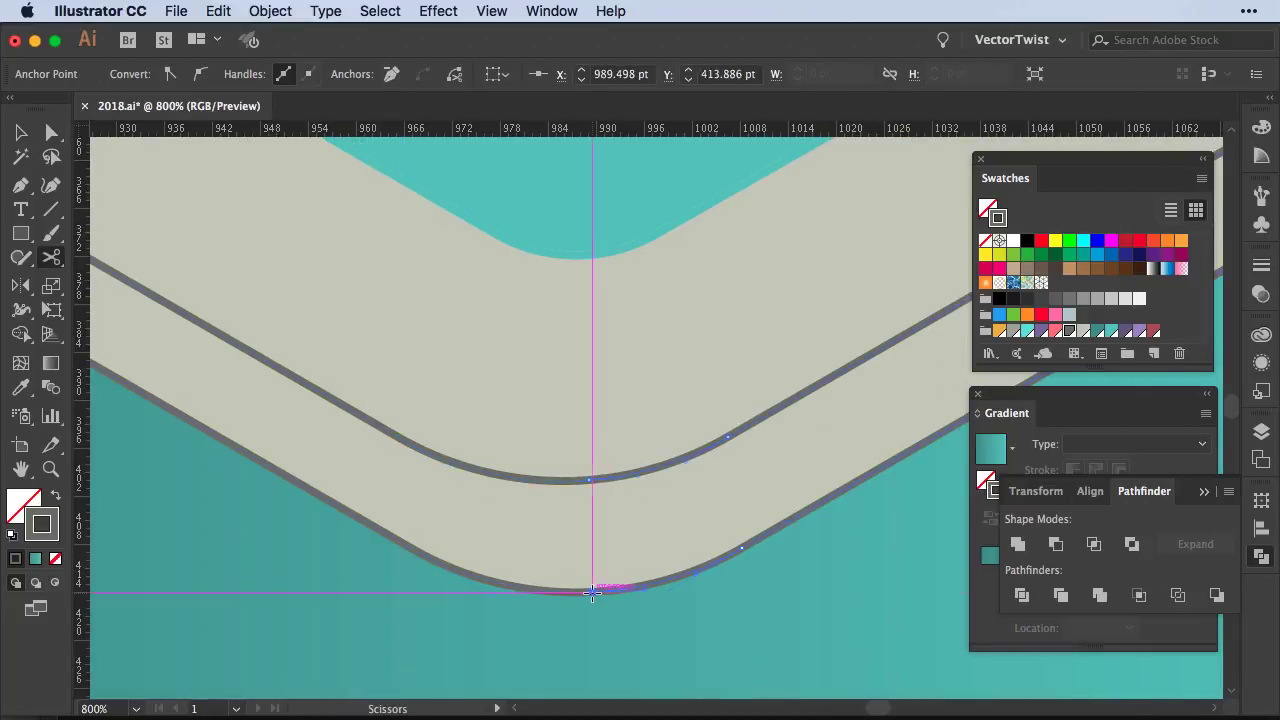
key("ctrl+minus")
key("ctrl+minus")
key("ctrl+minus")
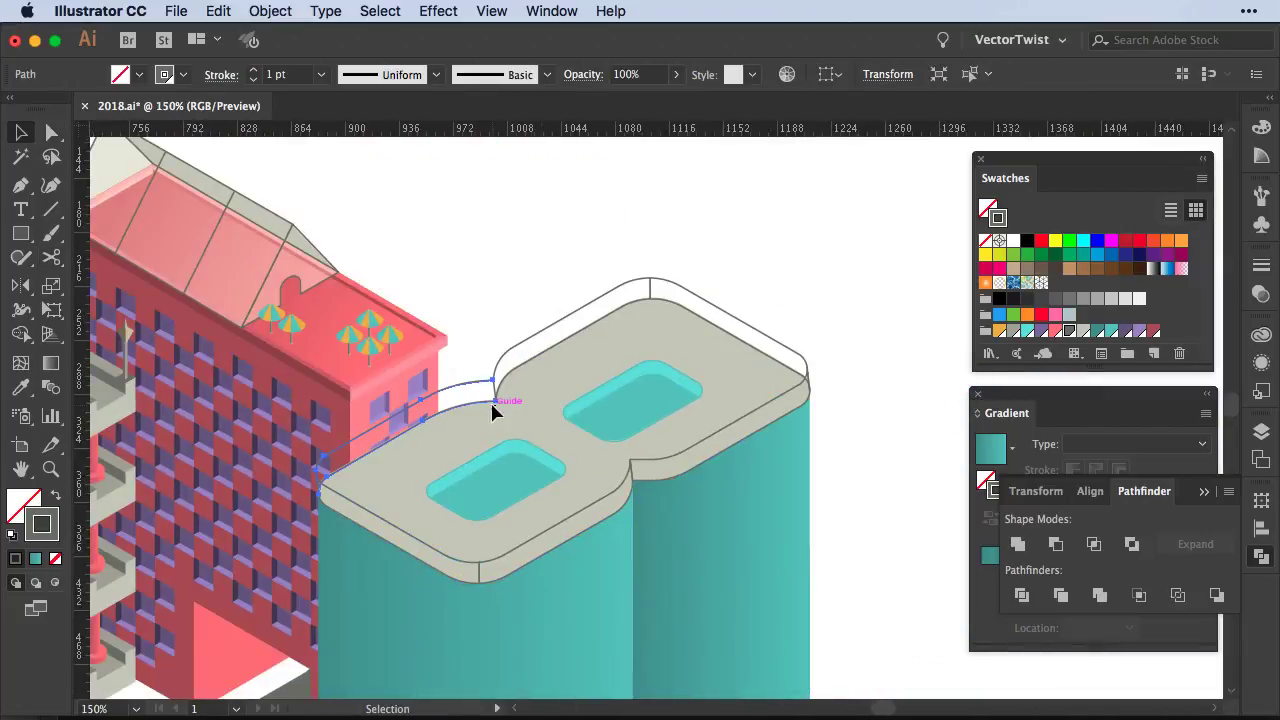
Fill the left wall piece orange at 47% opacity
left_click(1069, 331)
left_click(583, 74)
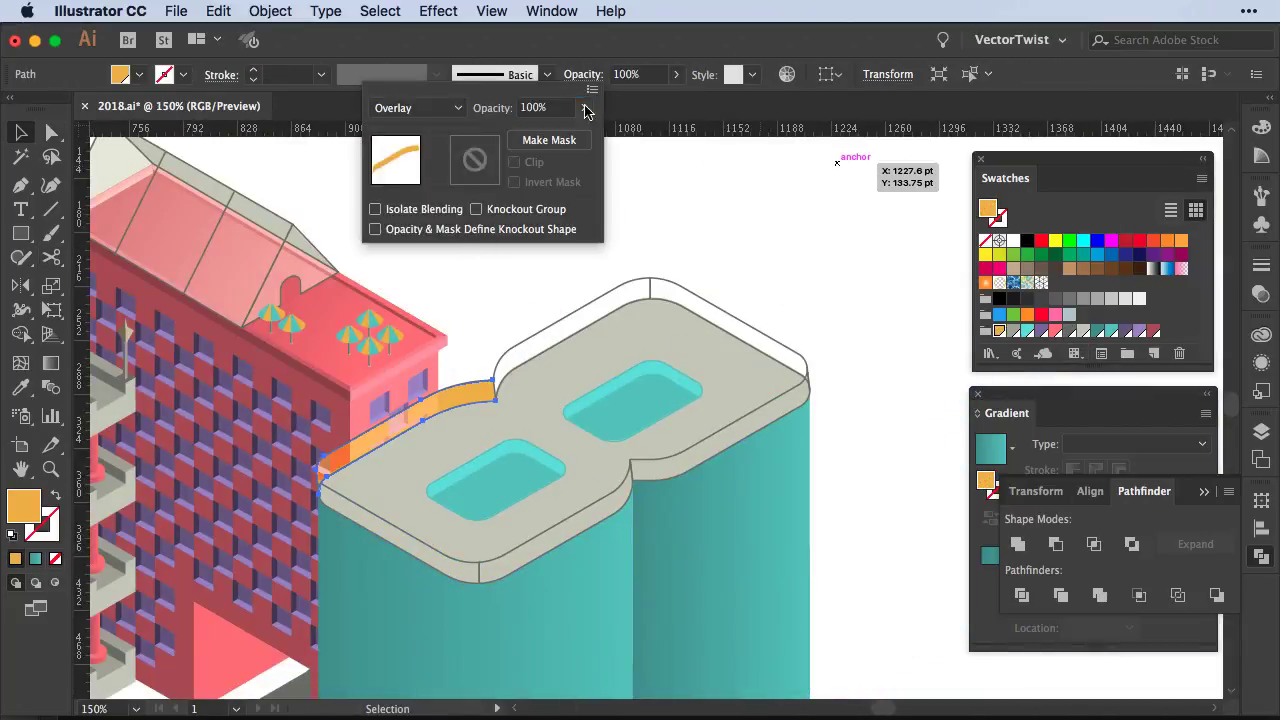
type("47")
key("Return")
Eyedropper the orange translucent style onto the right-side wall piece
left_click(651, 292)
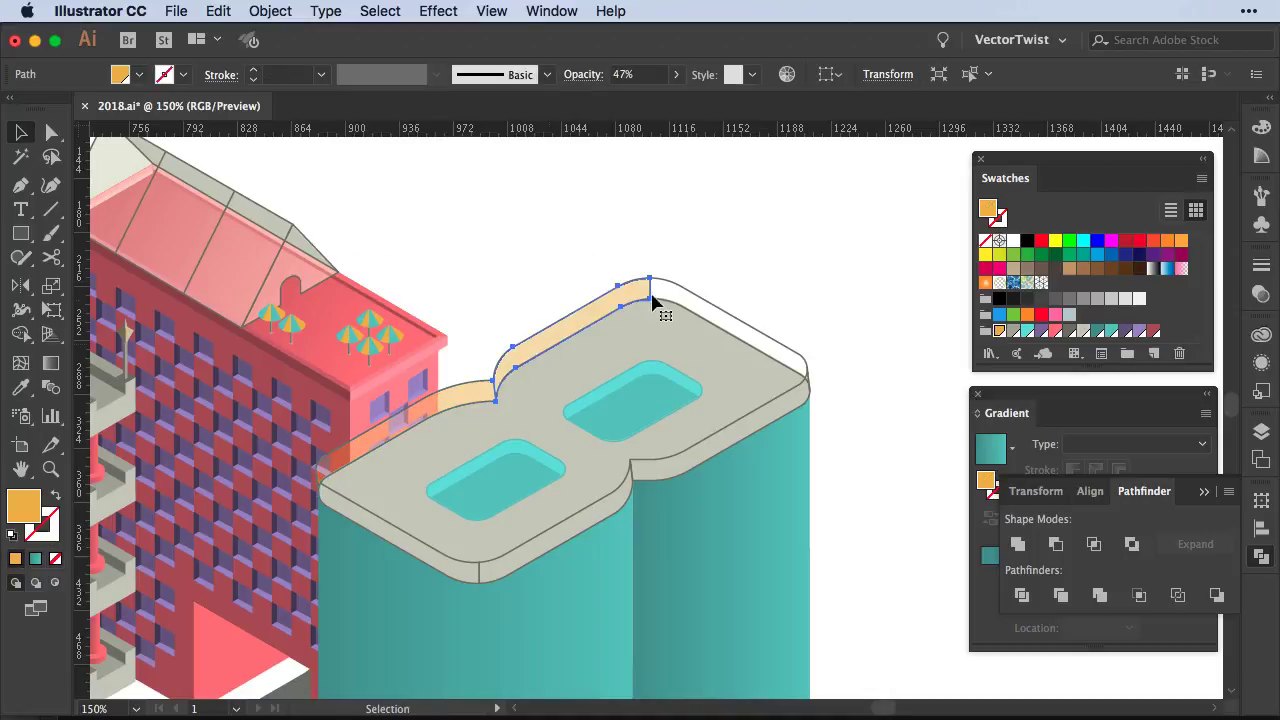
left_click(470, 390)
key("v")
left_click(876, 490)
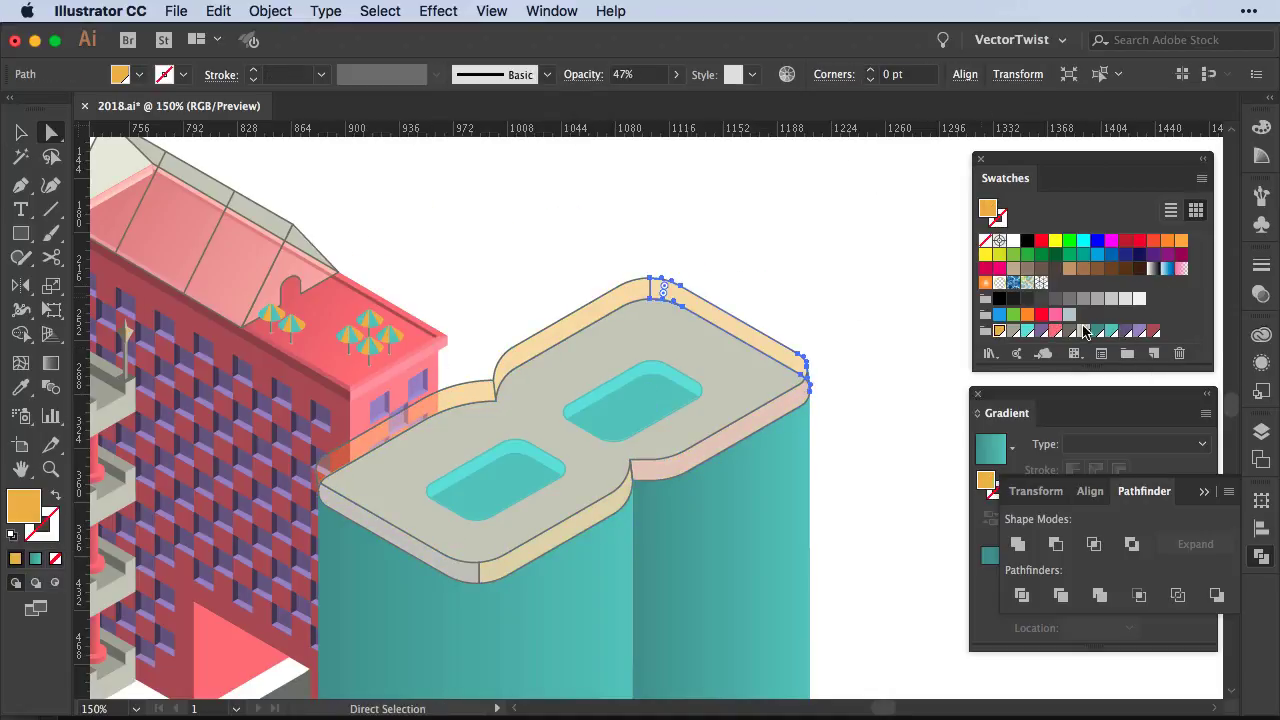
key("ctrl+shift+a")
key("v")
scroll(677, 277, "left", 5)
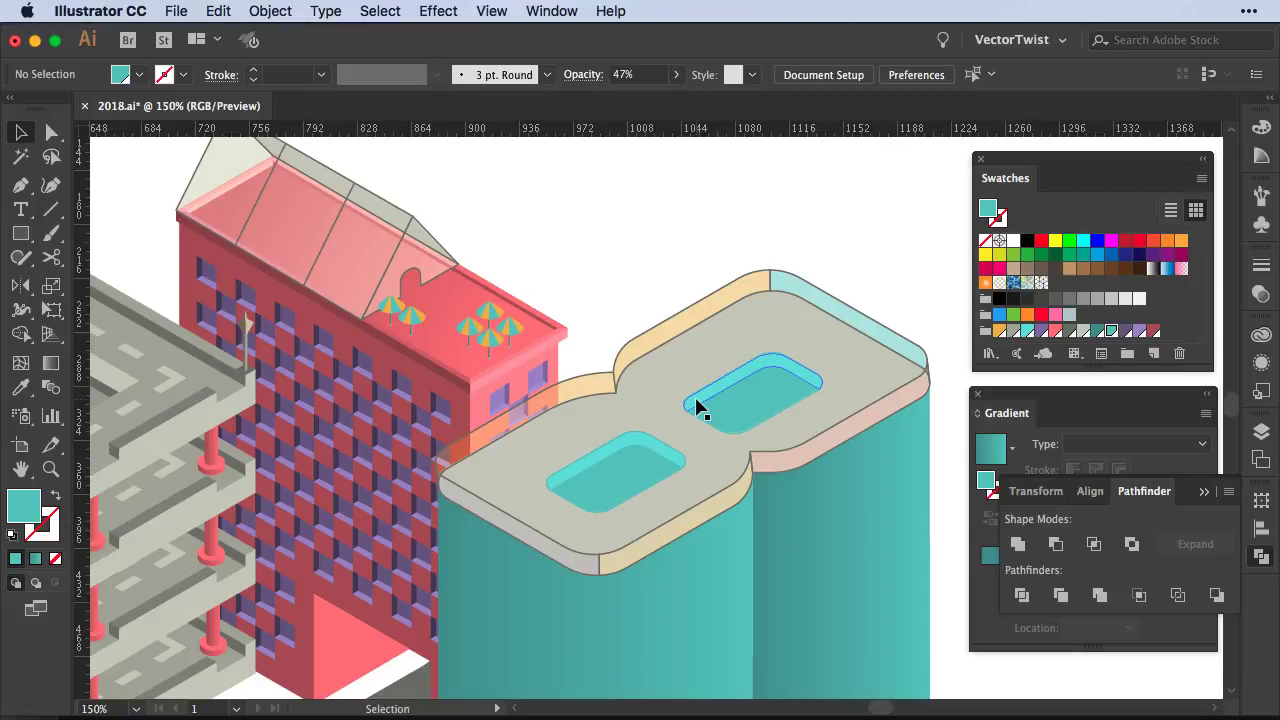
scroll(503, 220, "down", 3)
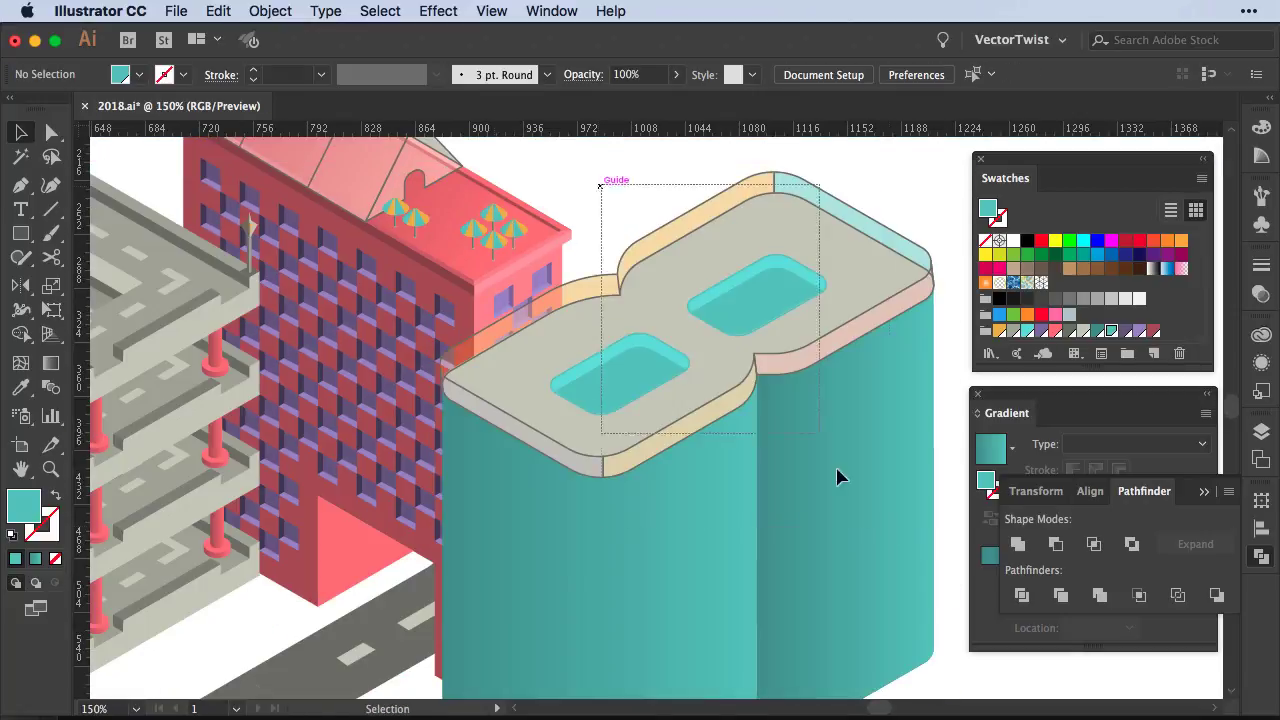
Isolate the 8 group, Alt-drag an umbrella onto its roof, and recolour its wedges
double_click(735, 308)
key("a")
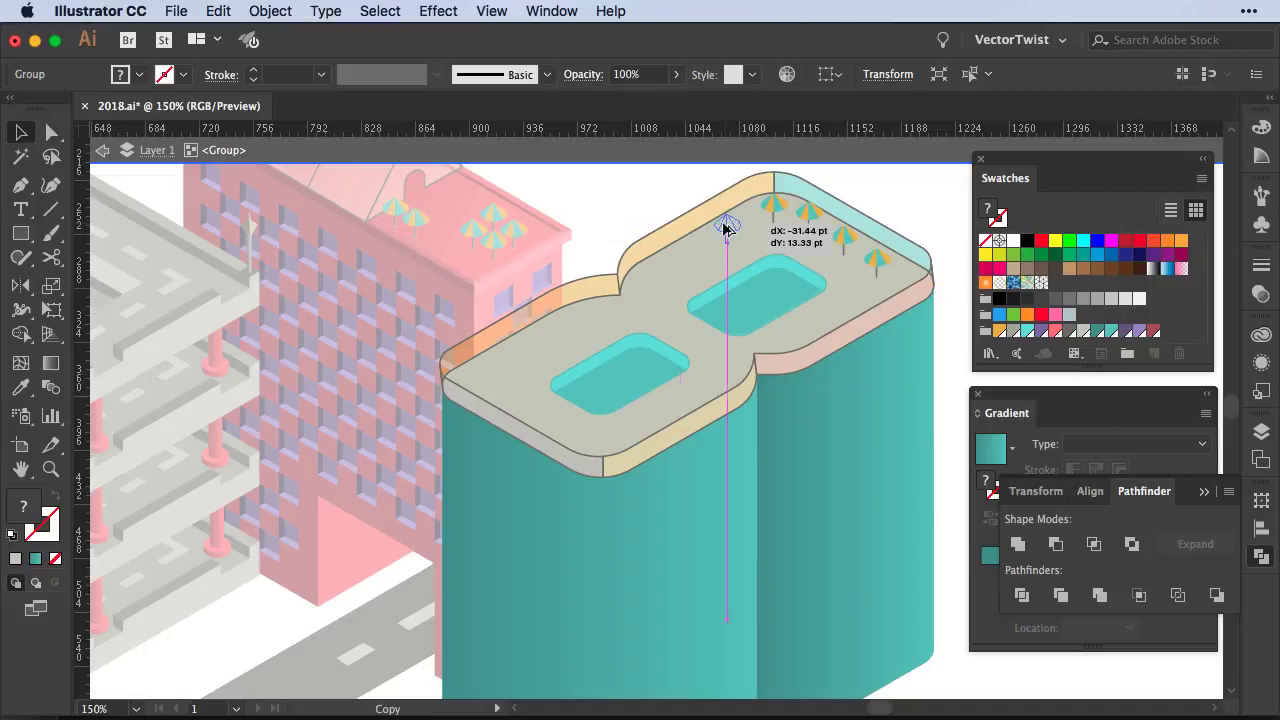
left_click_drag(727, 228, 540, 330)
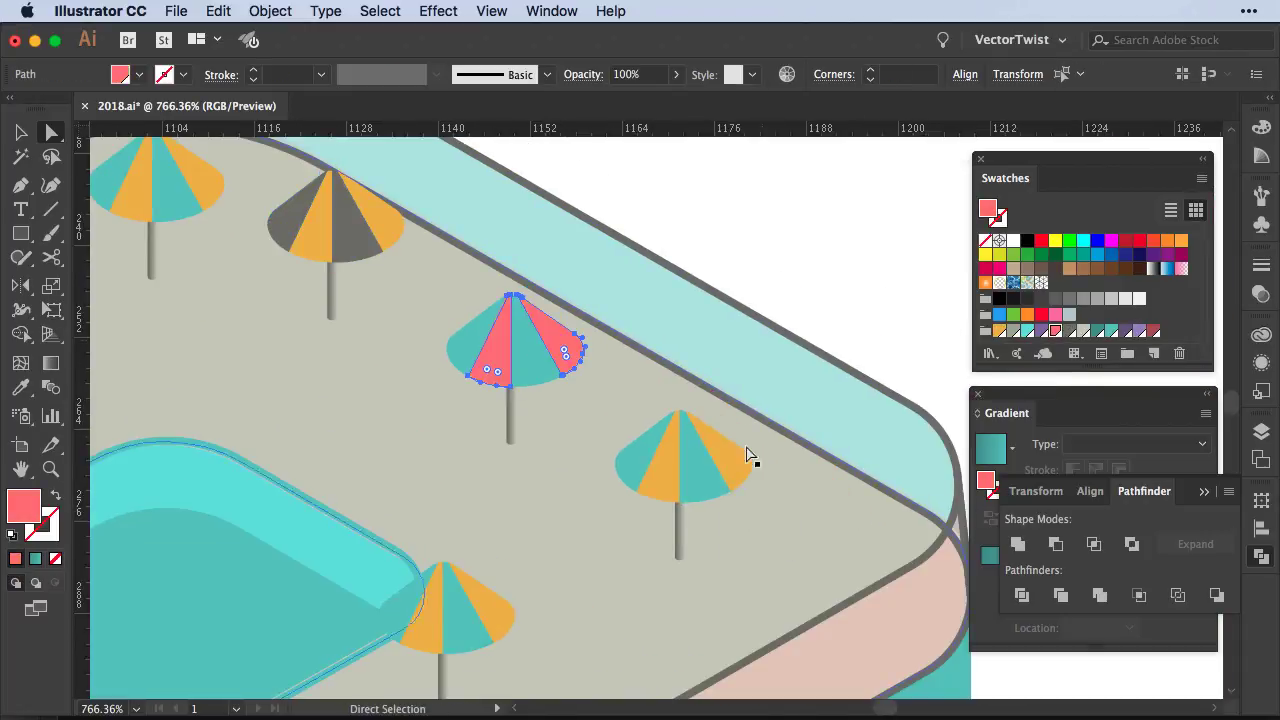
left_click(750, 456)
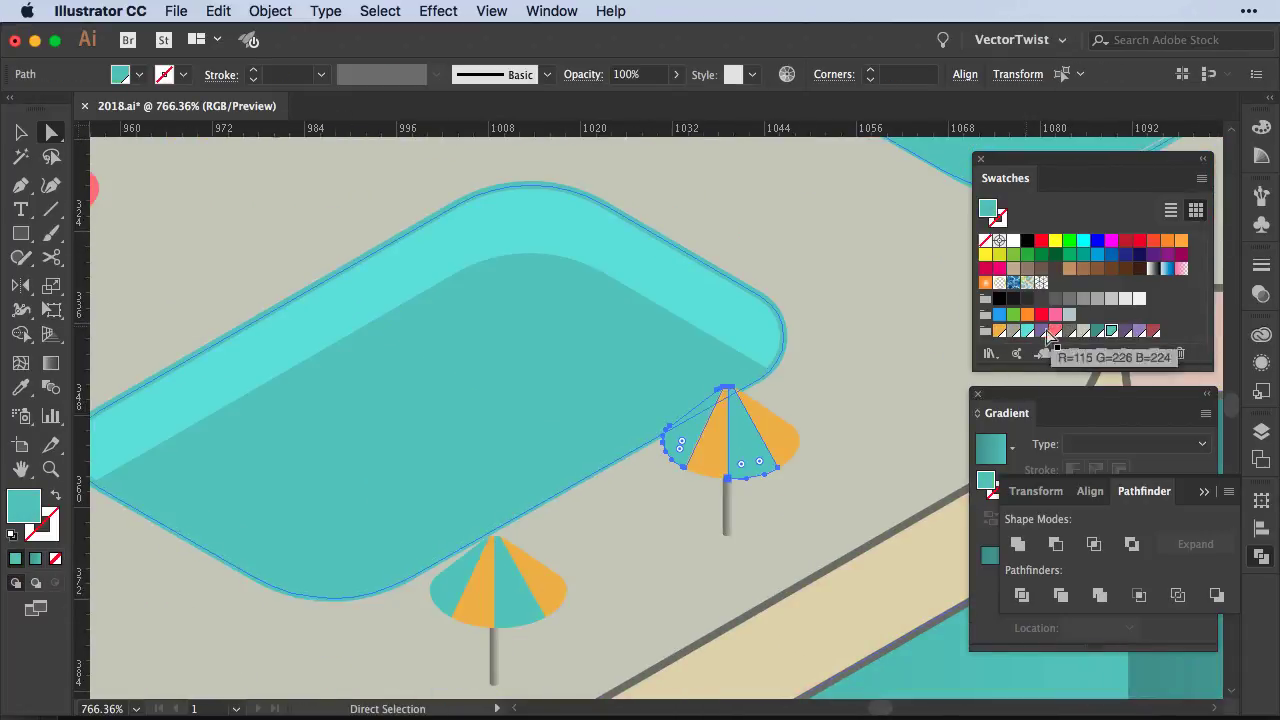
left_click(999, 331)
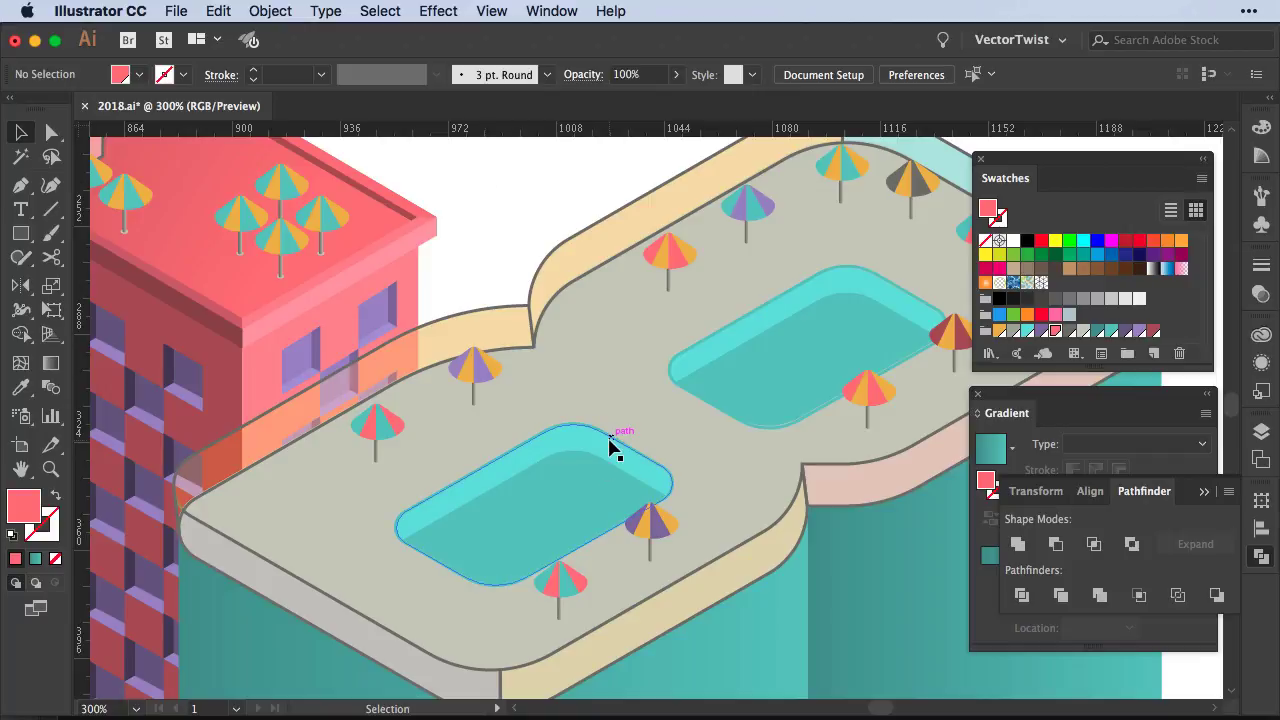
double_click(795, 295)
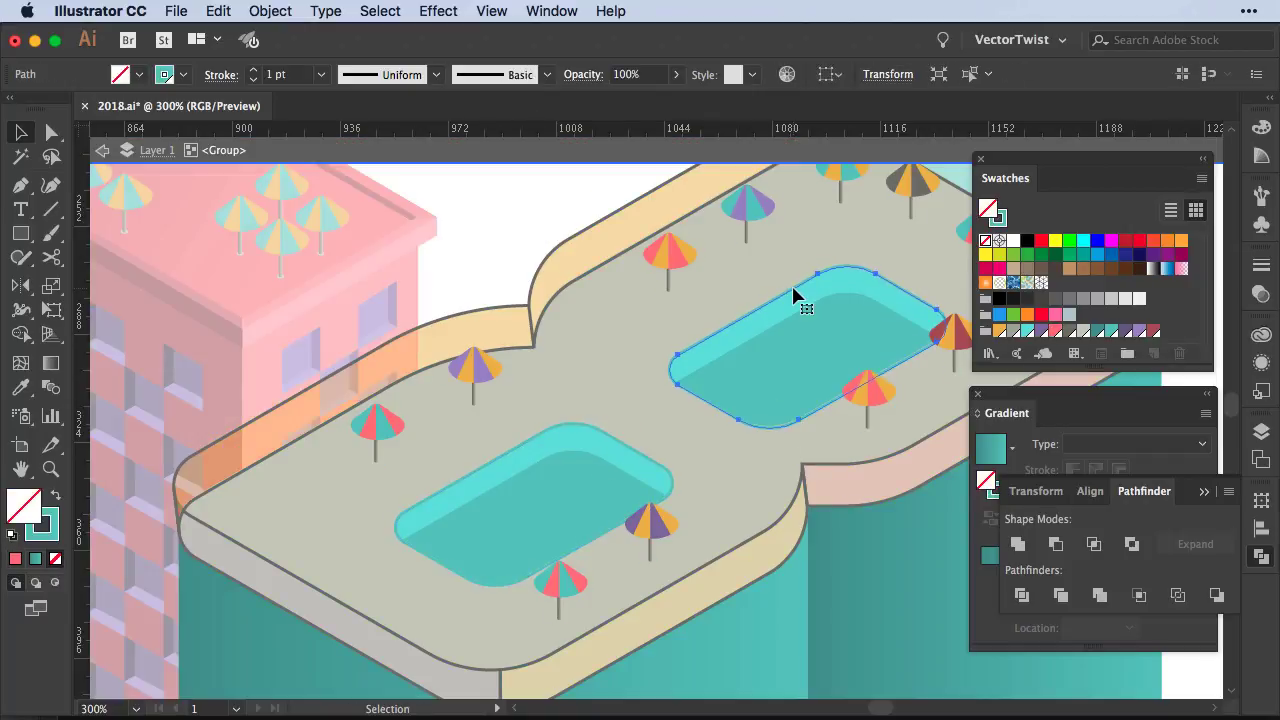
key("Escape")
key("ctrl+0")
key("a")
double_click(760, 410)
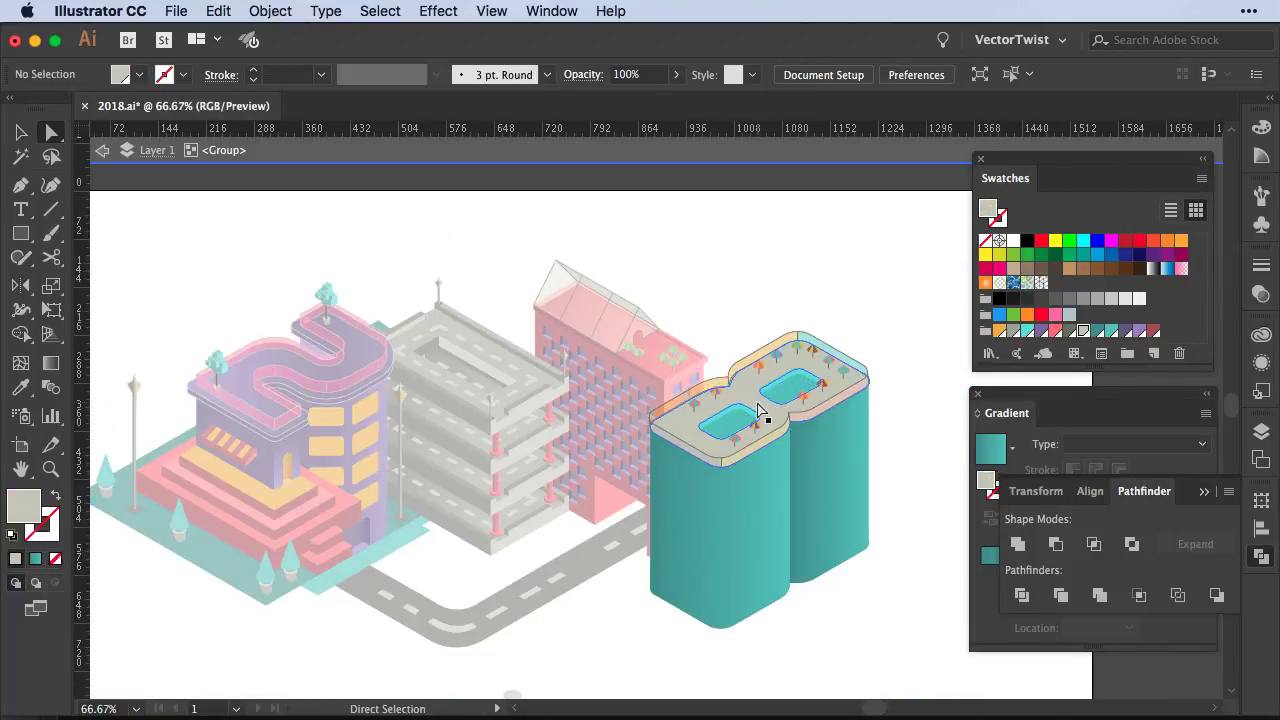
left_click(270, 11)
left_click(529, 503)
left_click(1134, 454)
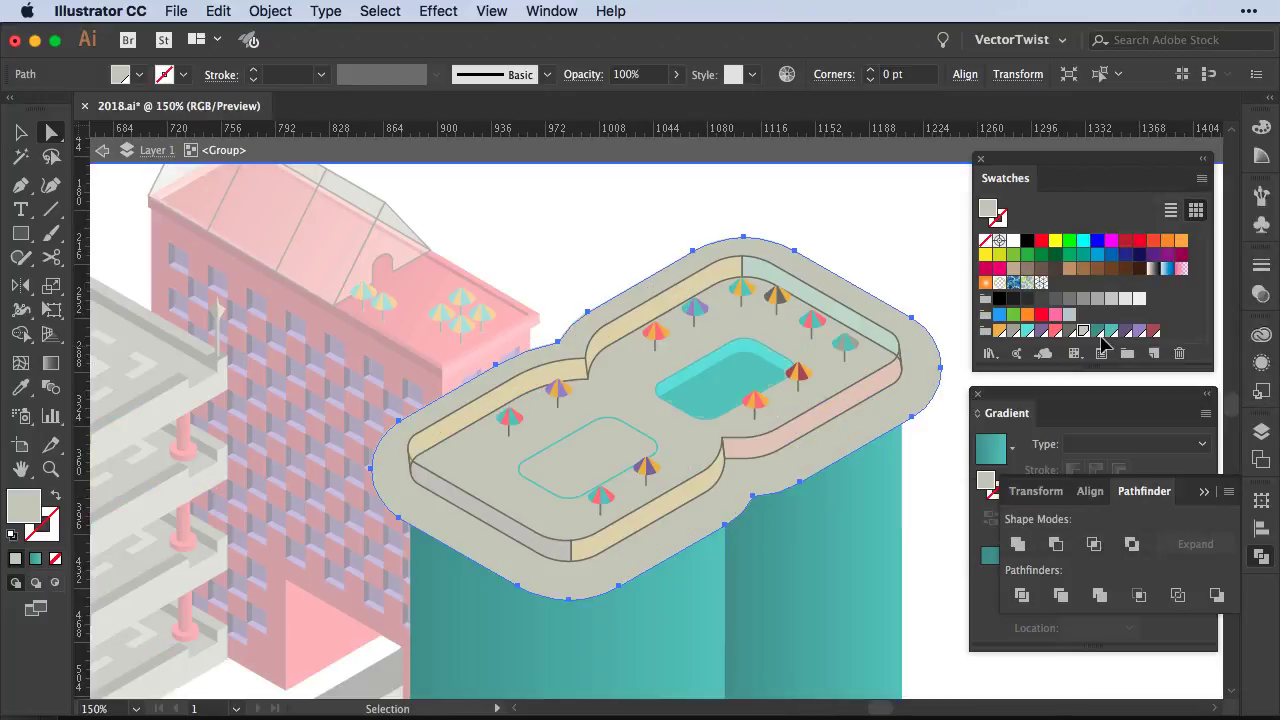
left_click(1100, 333)
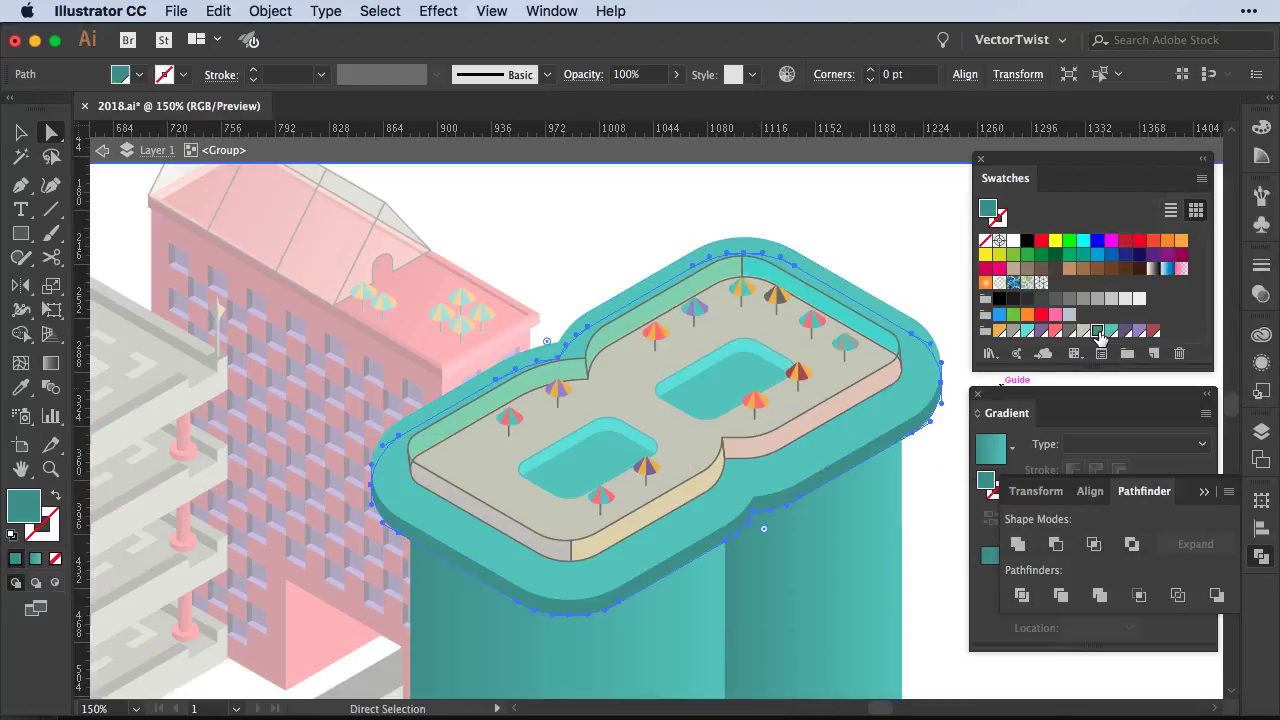
key("v")
key("ctrl+shift+a")
left_click(838, 481)
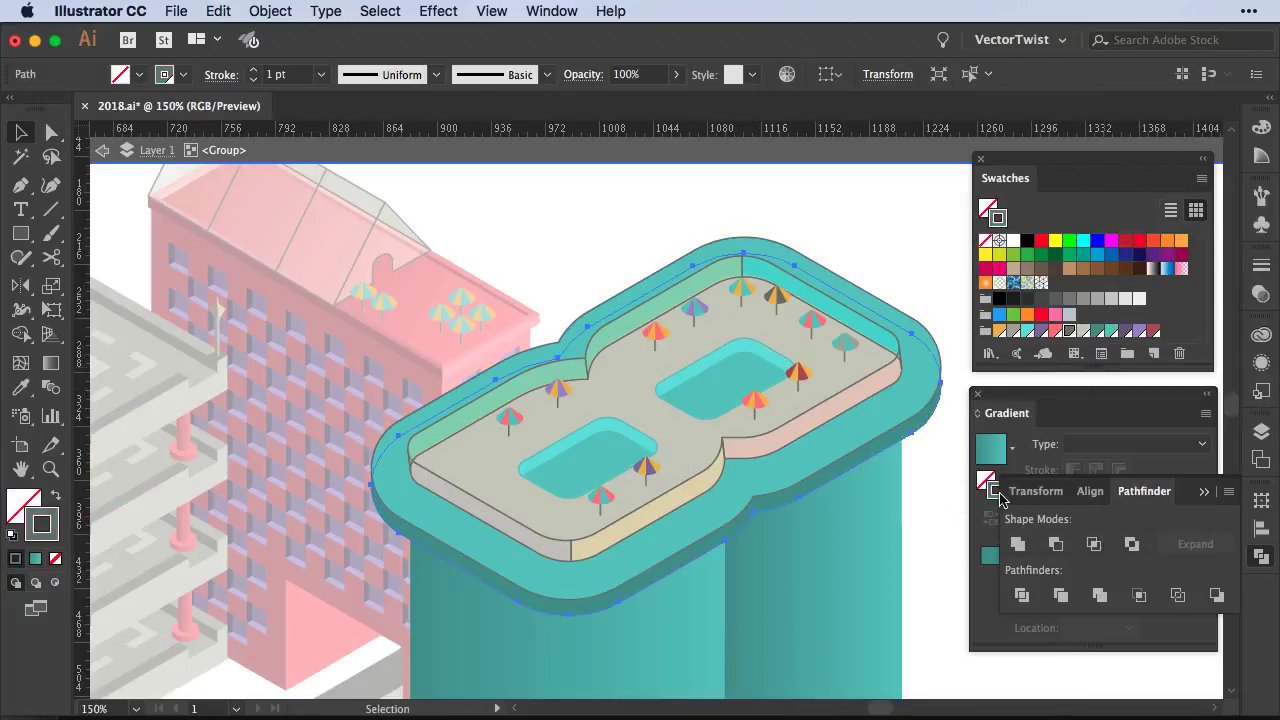
key("ctrl+shift+a")
scroll(711, 609, "down", 3)
scroll(703, 594, "down", 2)
scroll(703, 594, "down", 2)
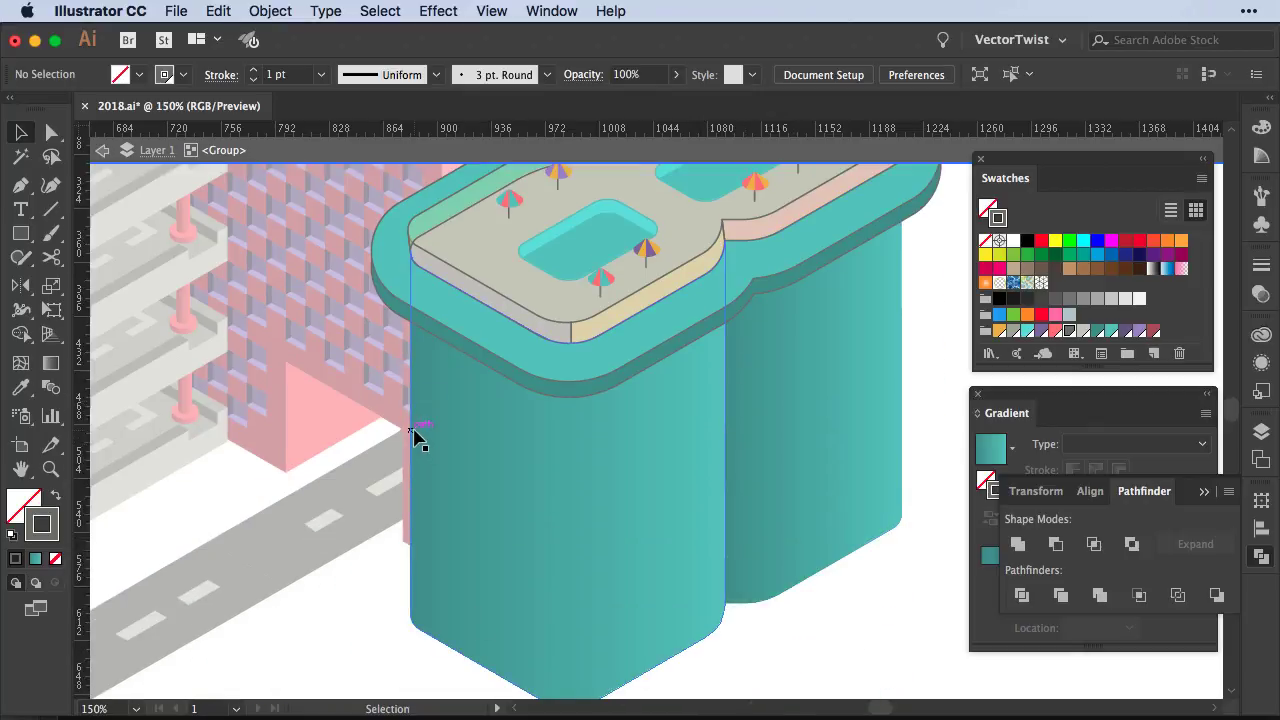
scroll(417, 437, "down", 2)
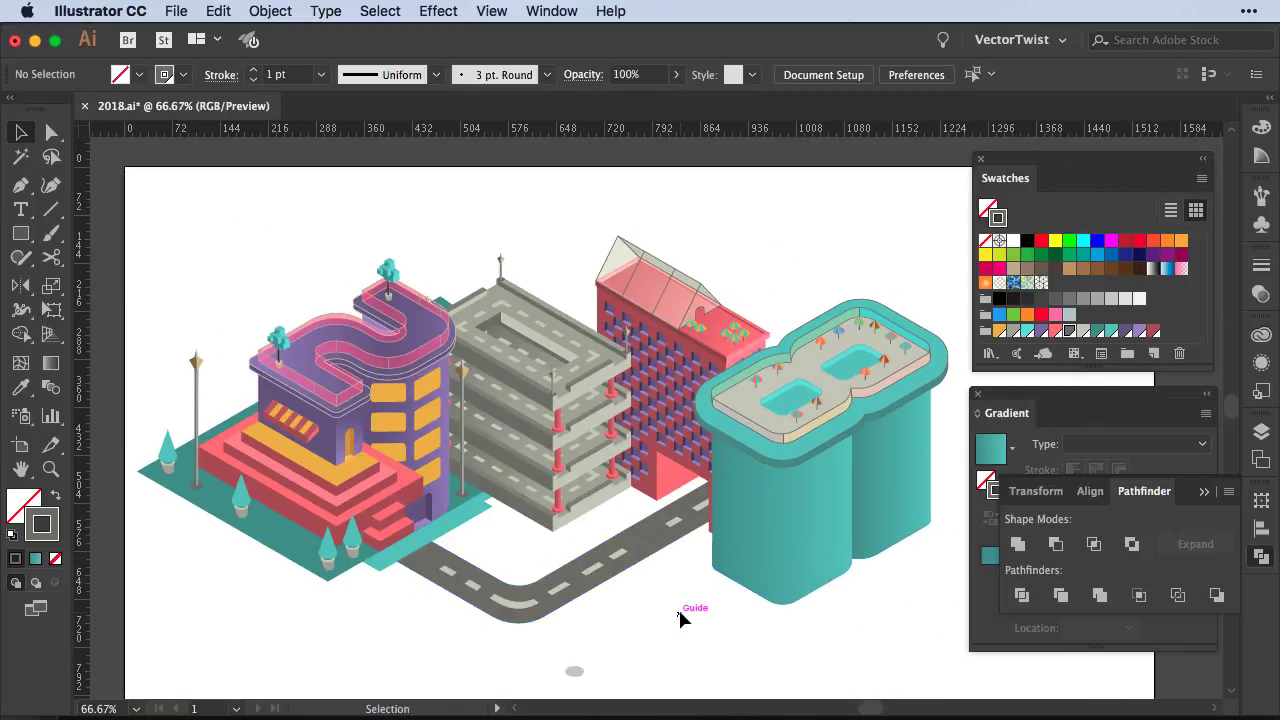
Zoom in on the pool deck and start the slab's side face with the Pen tool
scroll(686, 614, "up", 5)
left_click(686, 443)
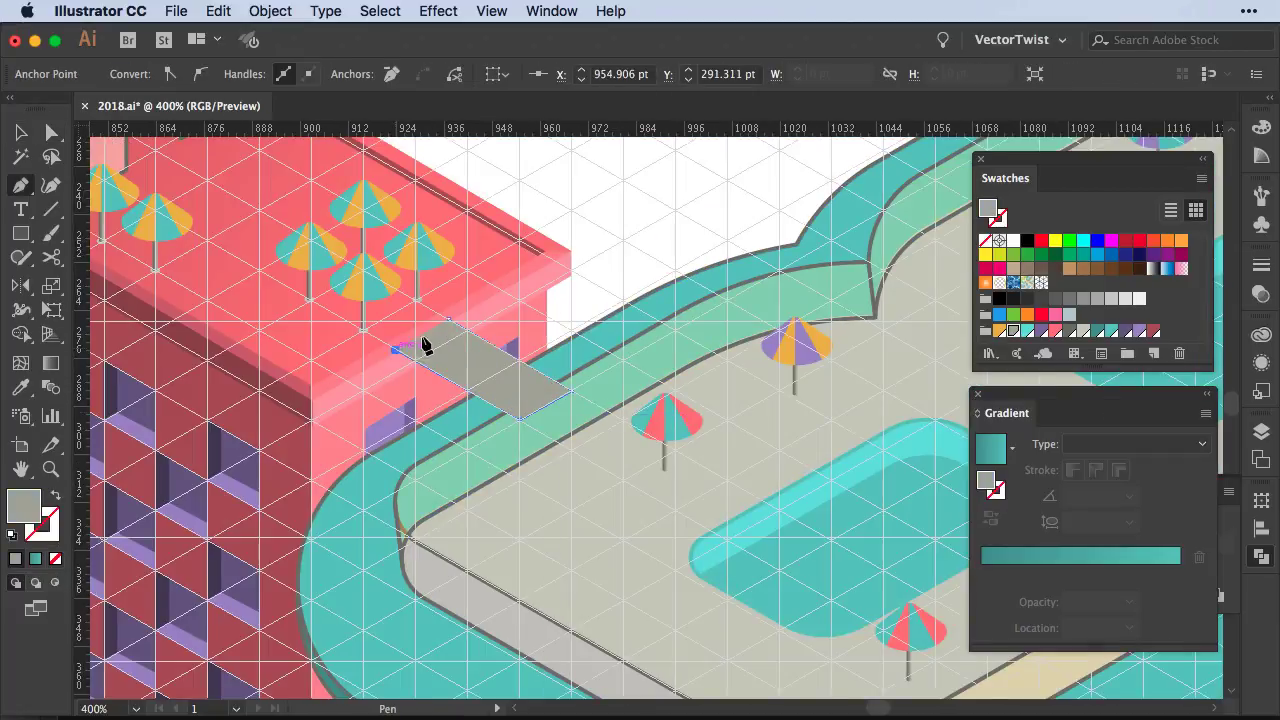
left_click(395, 410)
left_click(519, 482)
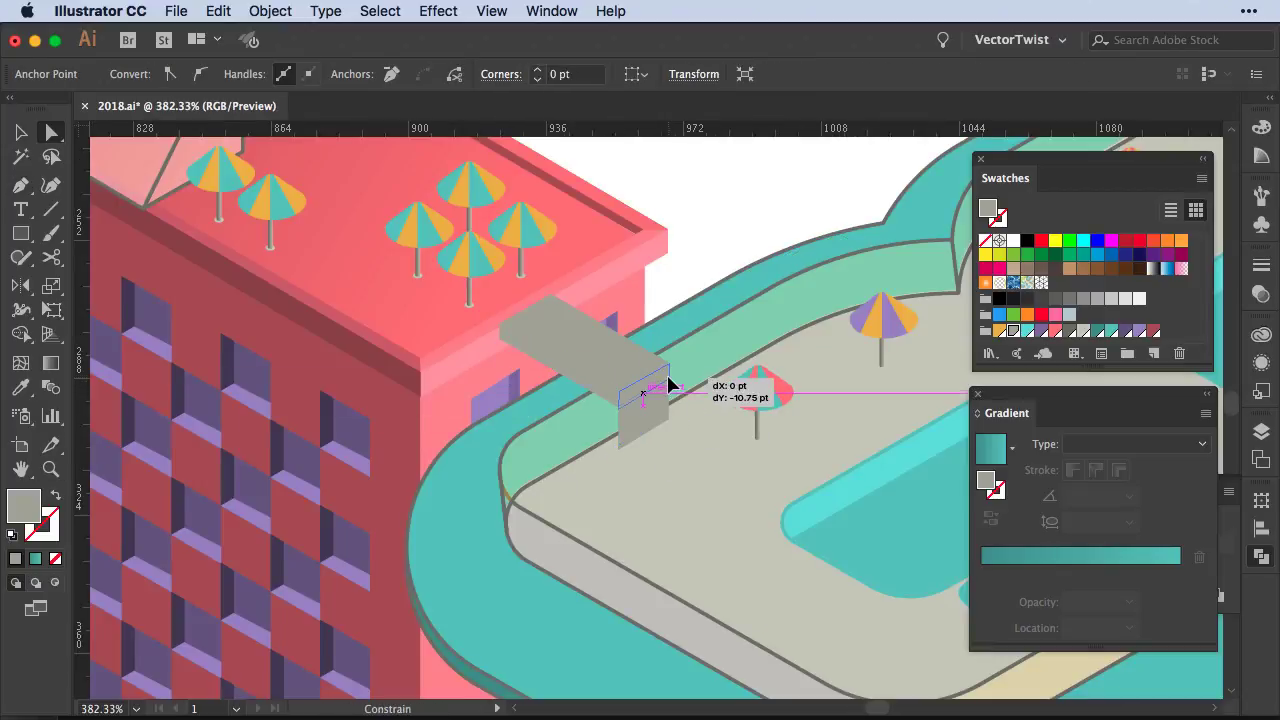
Thin the grey box into a slab, extend its side face downward, and begin a lower face
left_click_drag(668, 383, 668, 380)
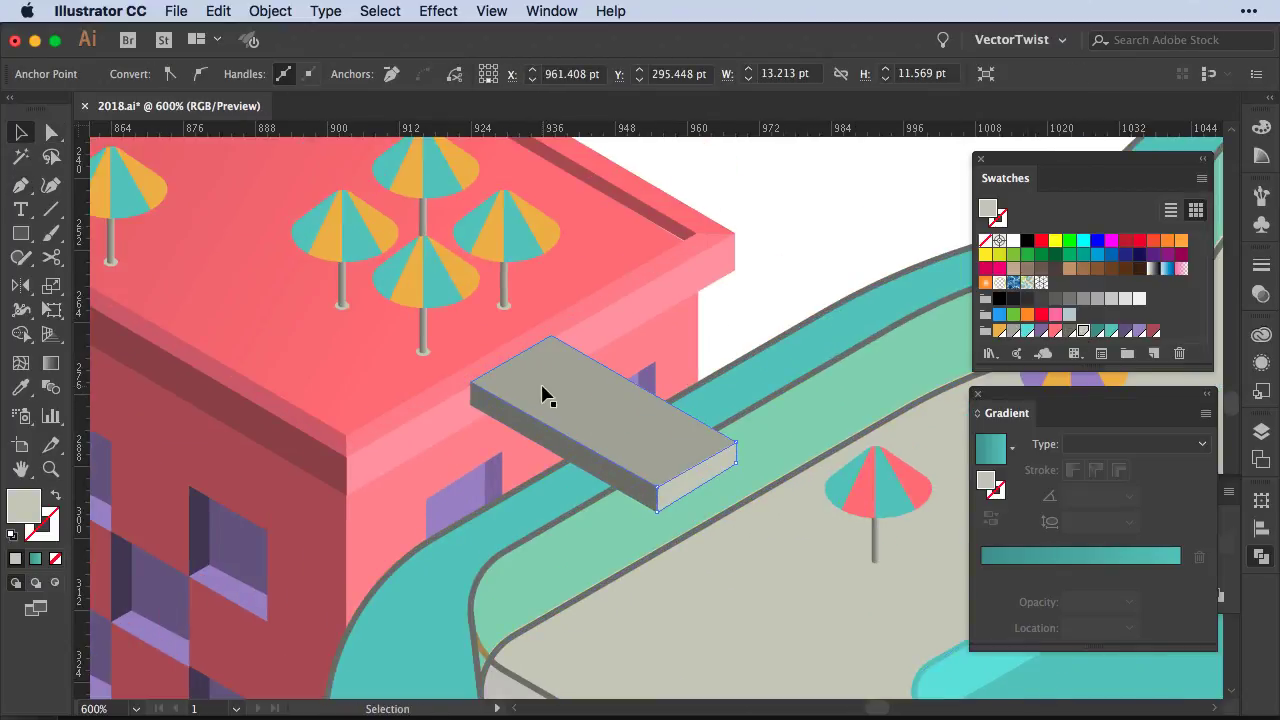
left_click(557, 337)
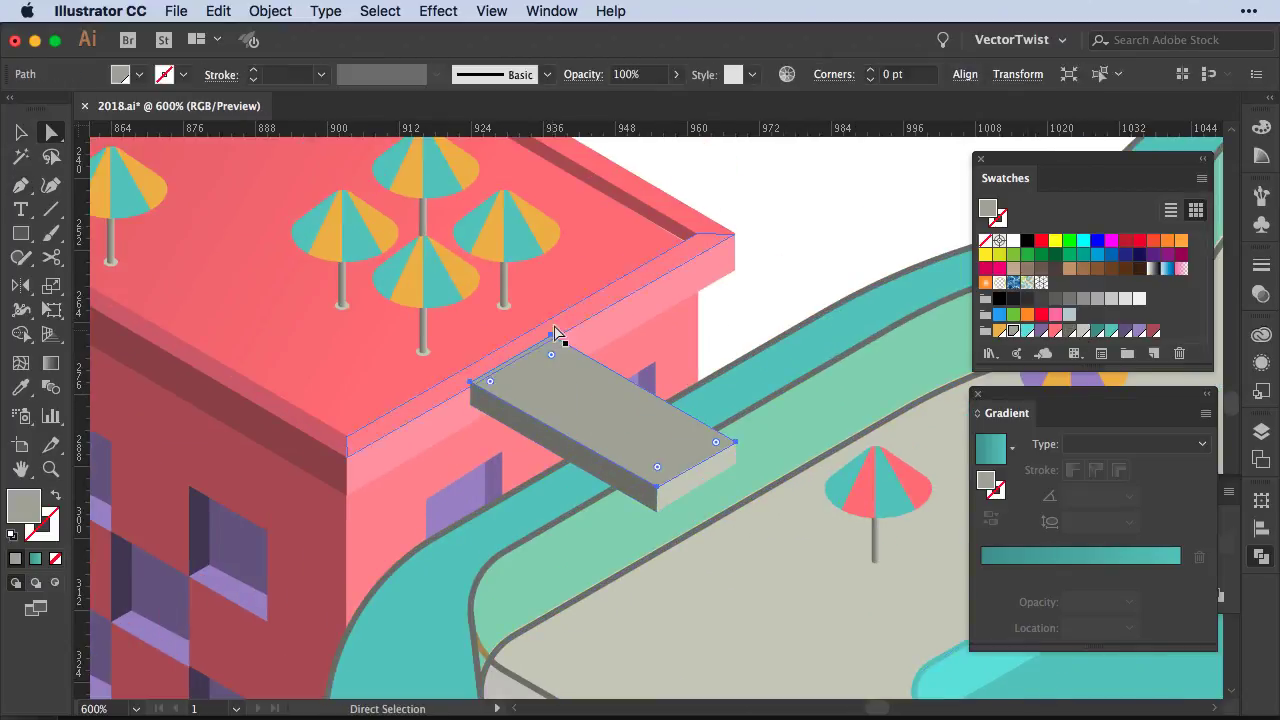
left_click_drag(500, 406, 660, 520)
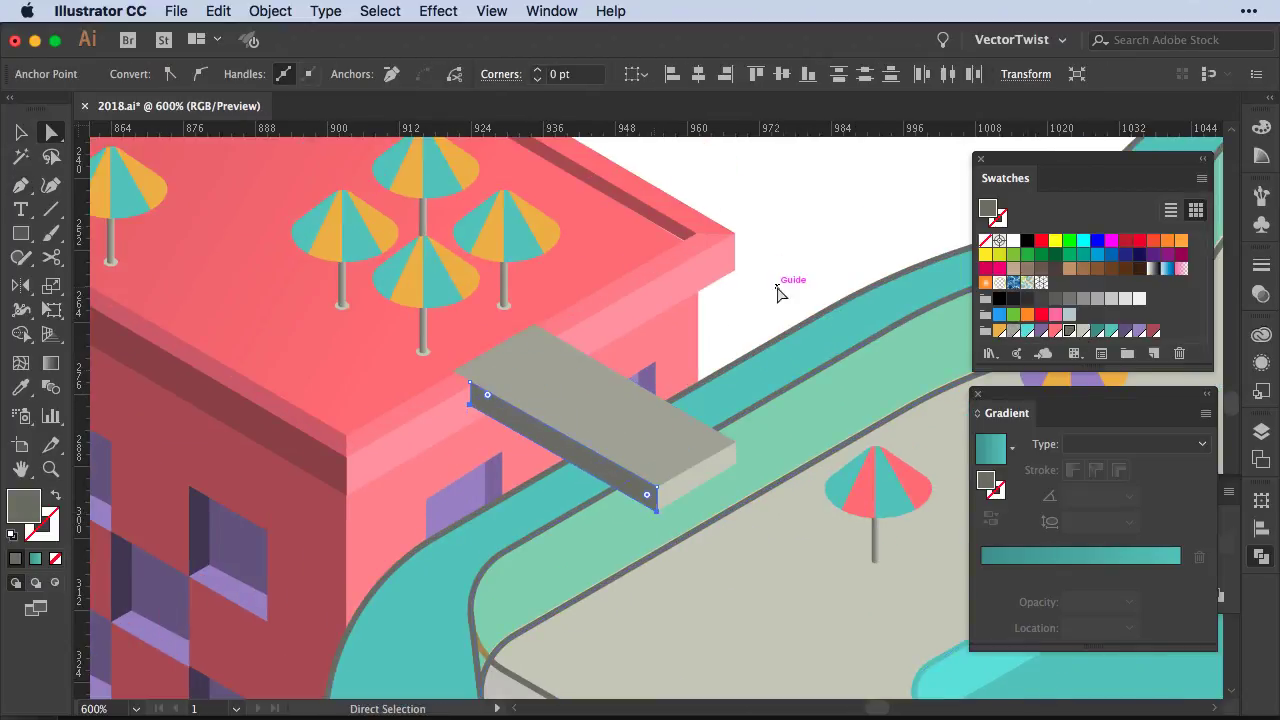
key("p")
left_click(665, 520)
key("ctrl+equal")
key("ctrl+equal")
key("ctrl+equal")
Draw a grey step face and pull its bottom corners up into a thin step
left_click(711, 427)
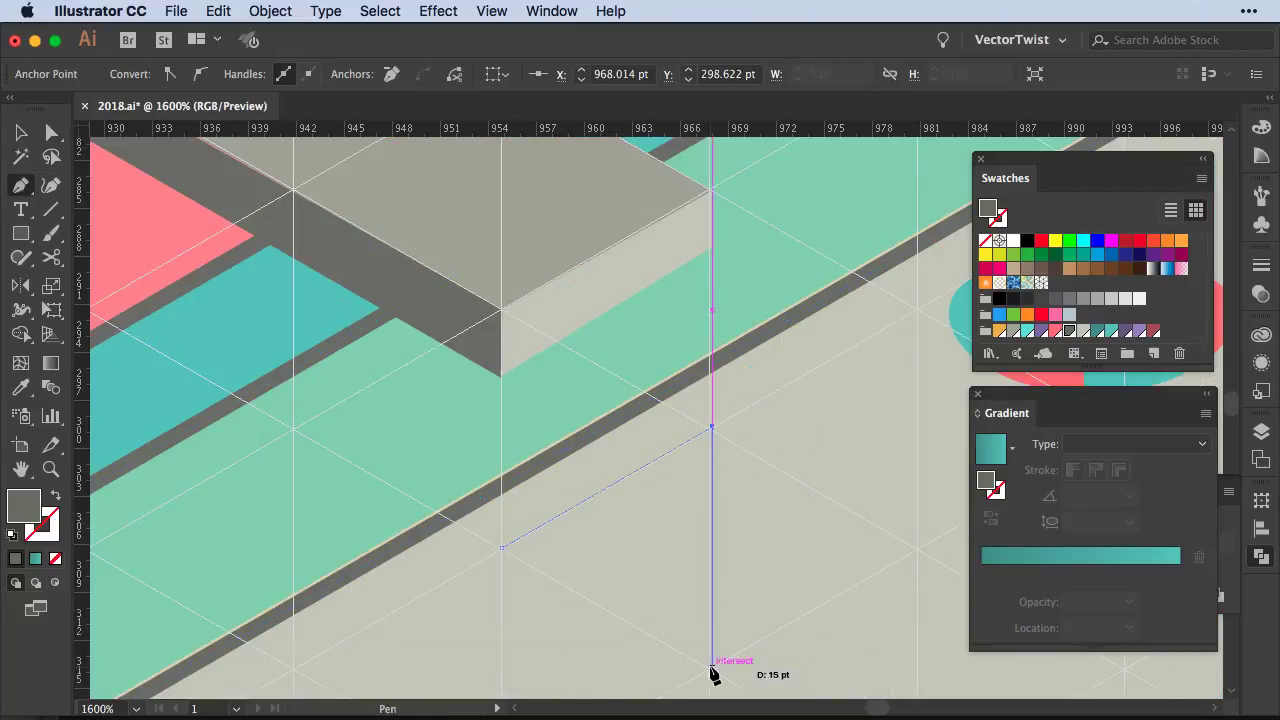
left_click(711, 669)
scroll(711, 669, "down", 3)
left_click(524, 657)
scroll(703, 486, "right", 2)
key("p")
left_click_drag(735, 340, 692, 335)
Add another step face, position the thin step beneath the landing, and stretch it toward the lower left
left_click(462, 425)
left_click(670, 302)
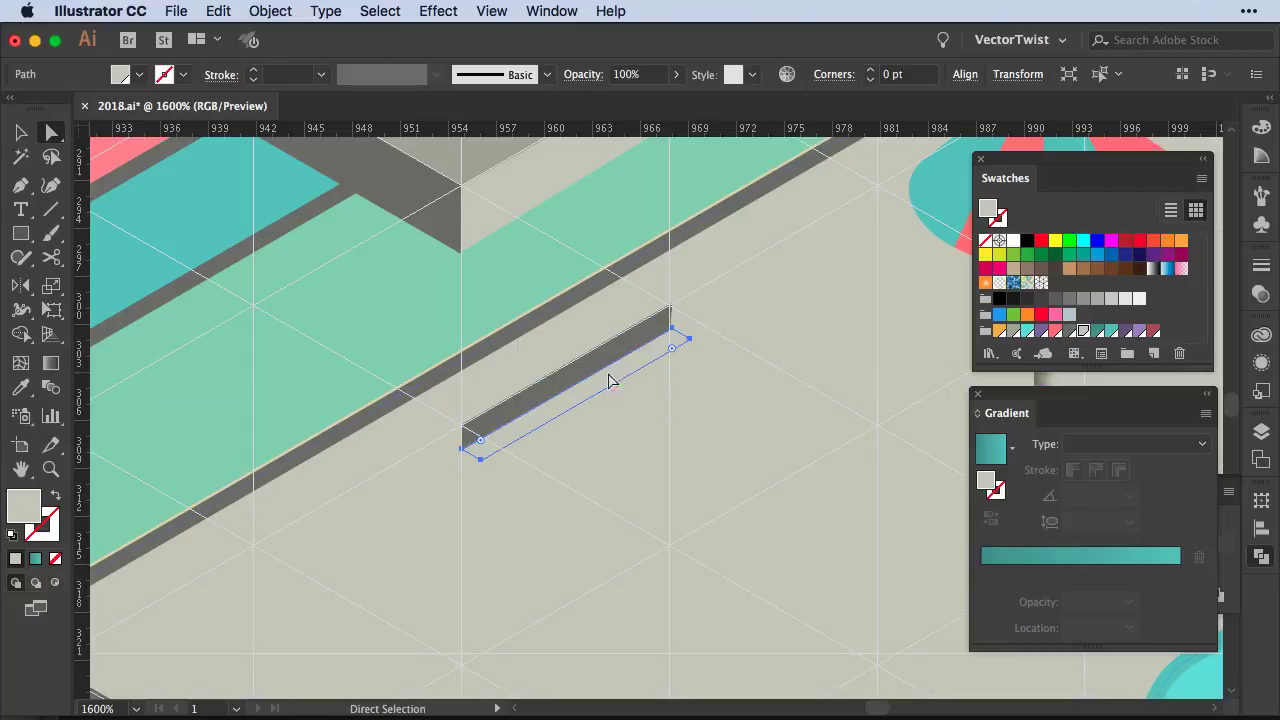
scroll(570, 380, "up", 3)
left_click_drag(543, 423, 600, 334)
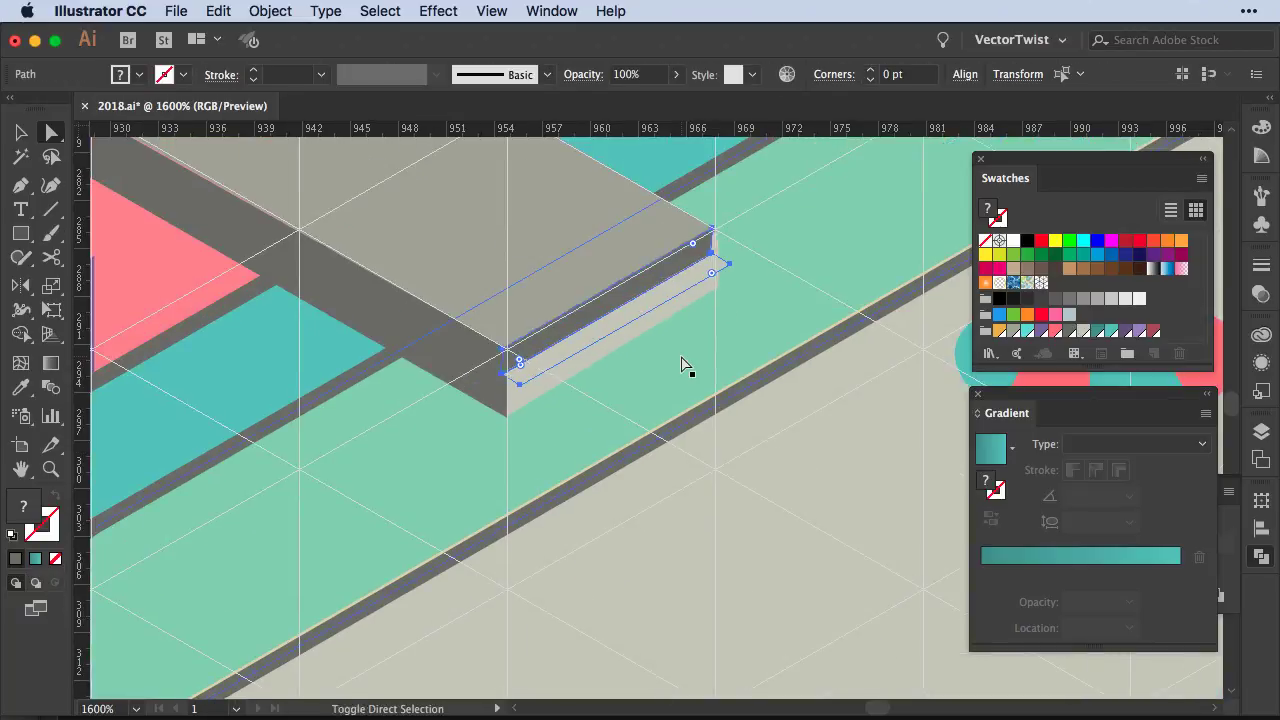
scroll(873, 340, "up", 3)
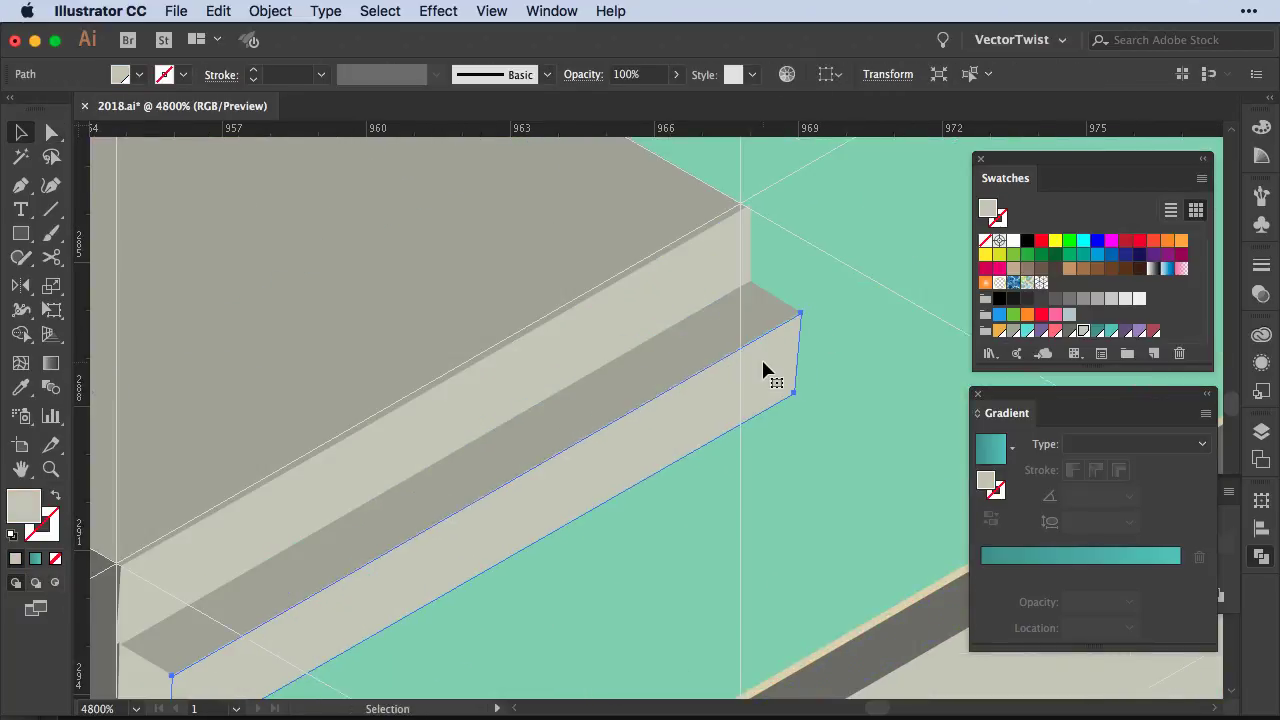
mouse_move(337, 471)
left_mouse_down()
mouse_move(724, 416)
mouse_move(286, 543)
left_mouse_up()
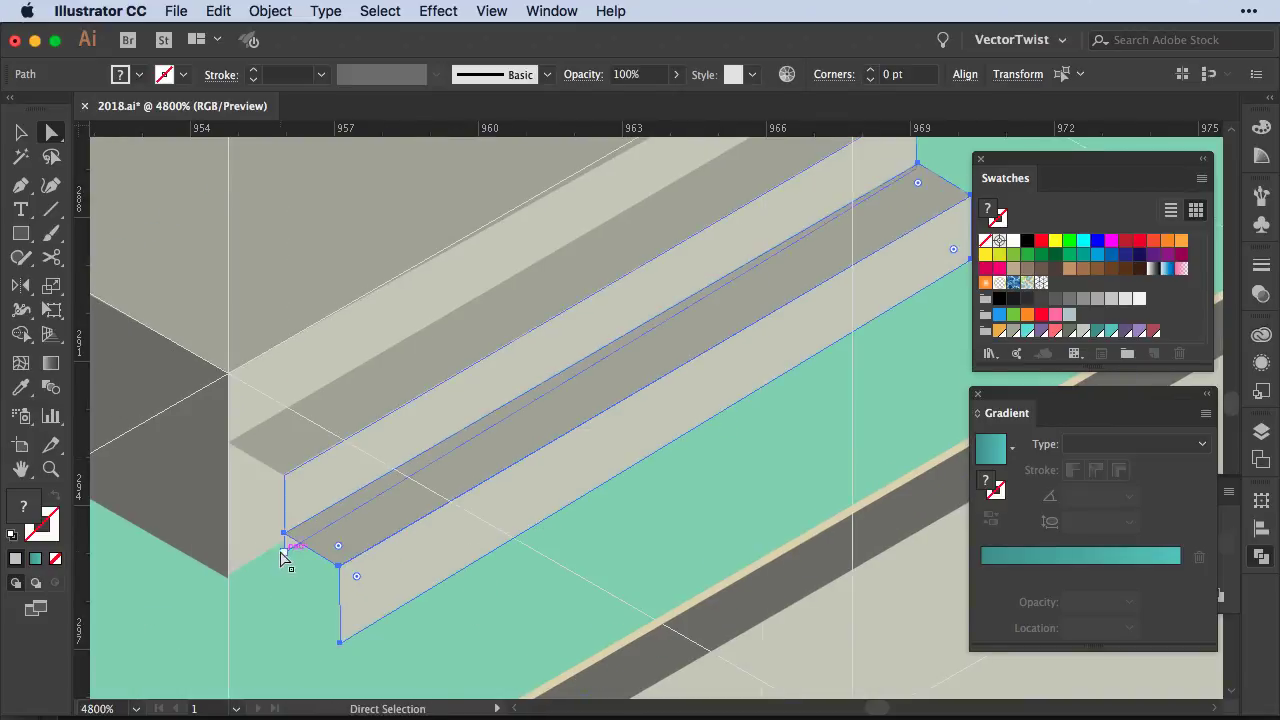
Raise the front bar's corner and average both pairs of end corners into alignment
left_click(471, 400)
left_click_drag(837, 349, 833, 287)
key("super+alt+j")
key("Return")
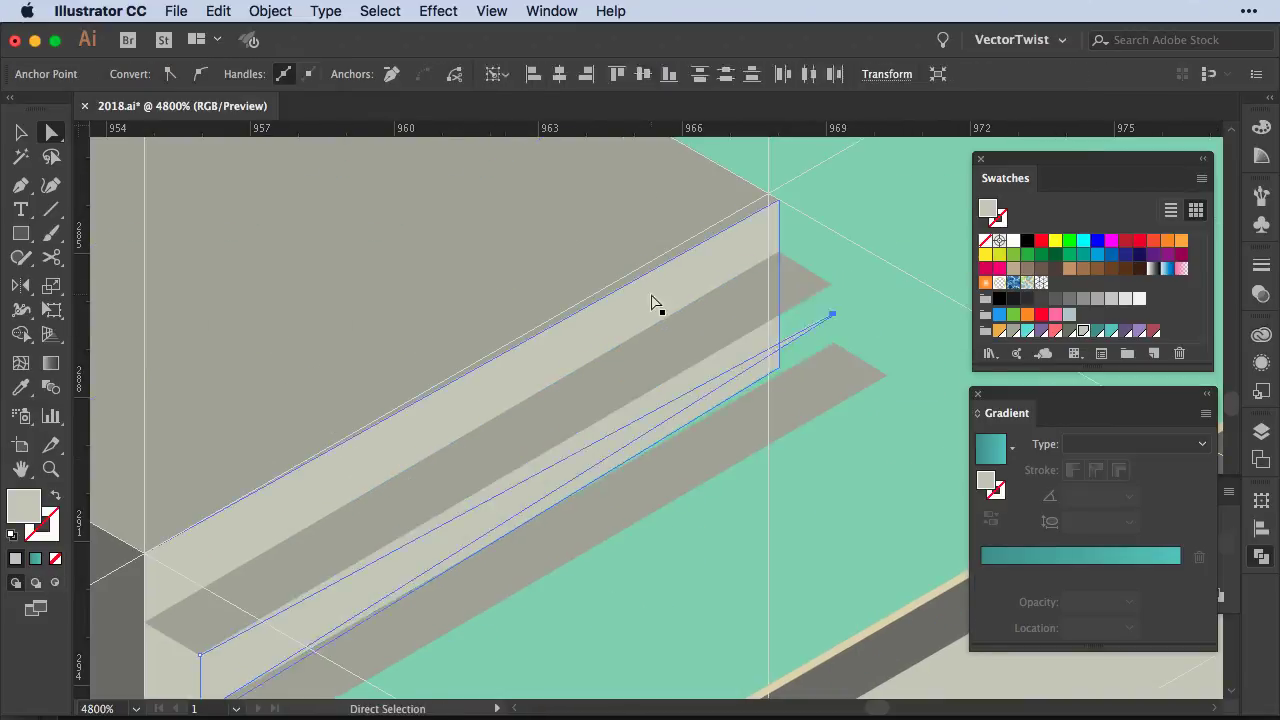
key("super+alt+j")
key("Return")
Copy the step lower down the stairs and give the bottom step a lighter grey fill
left_click(523, 430)
scroll(523, 400, "down", 5)
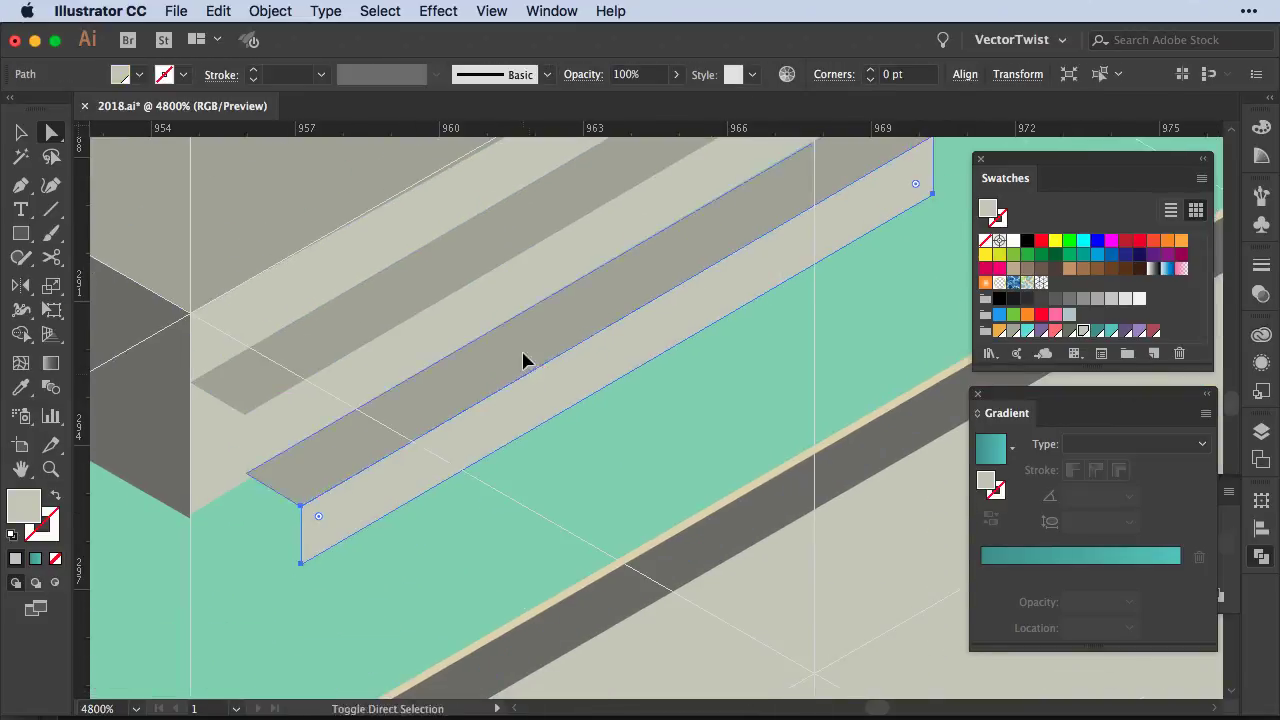
mouse_move(614, 349)
left_mouse_down()
mouse_move(335, 338)
mouse_move(576, 614)
left_mouse_up()
key("super+minus")
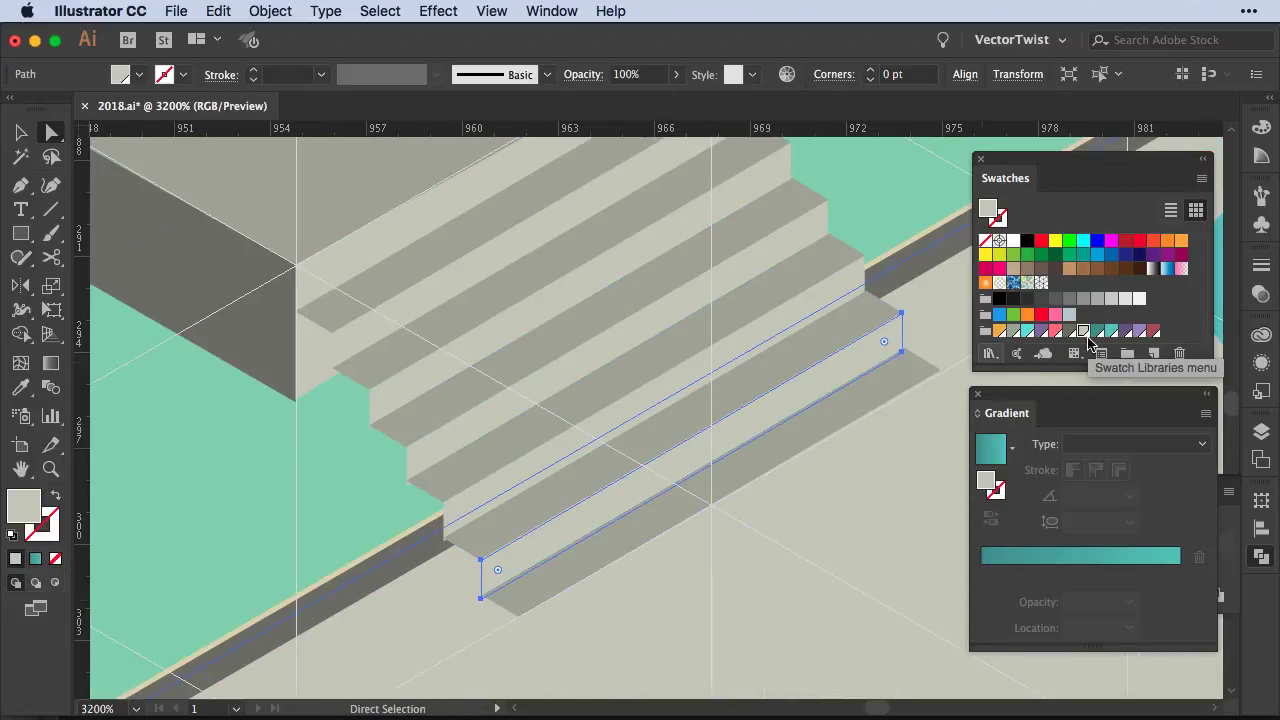
left_click(409, 630)
left_click(1085, 336)
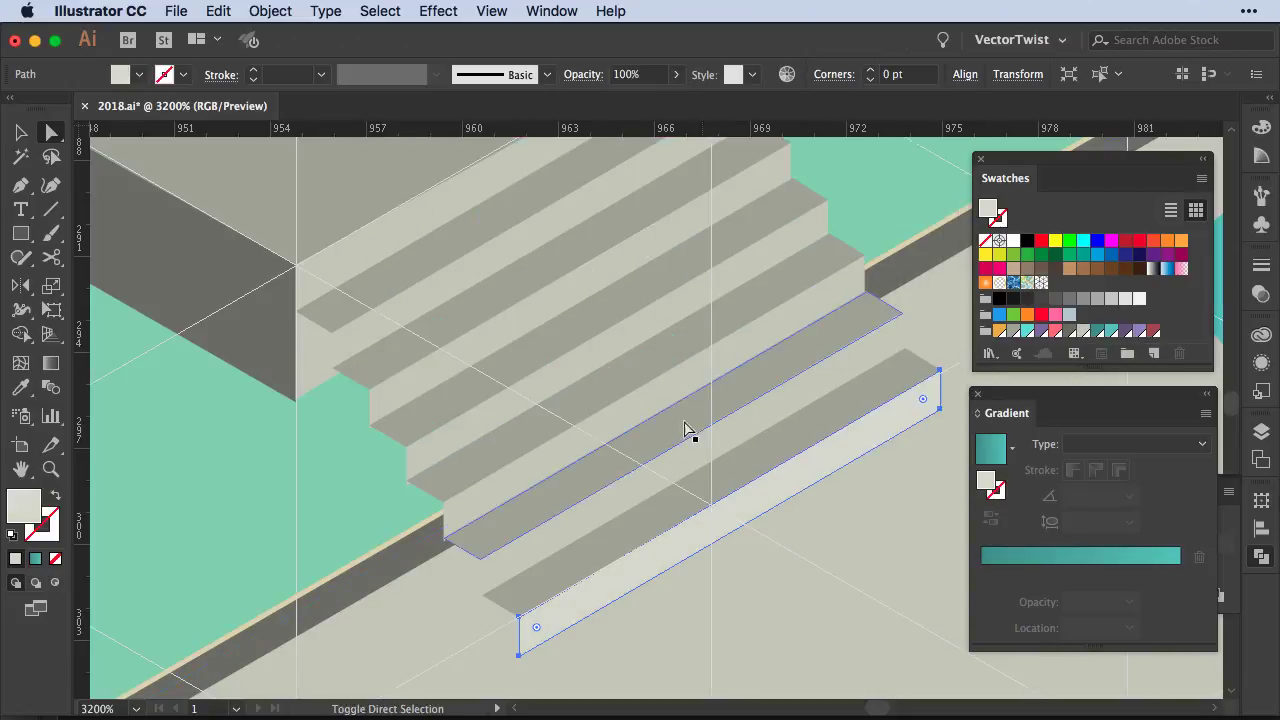
Start drawing the side wall path at the stair corner
key("super+shift+a")
key("p")
left_click(296, 268)
key("super+minus")
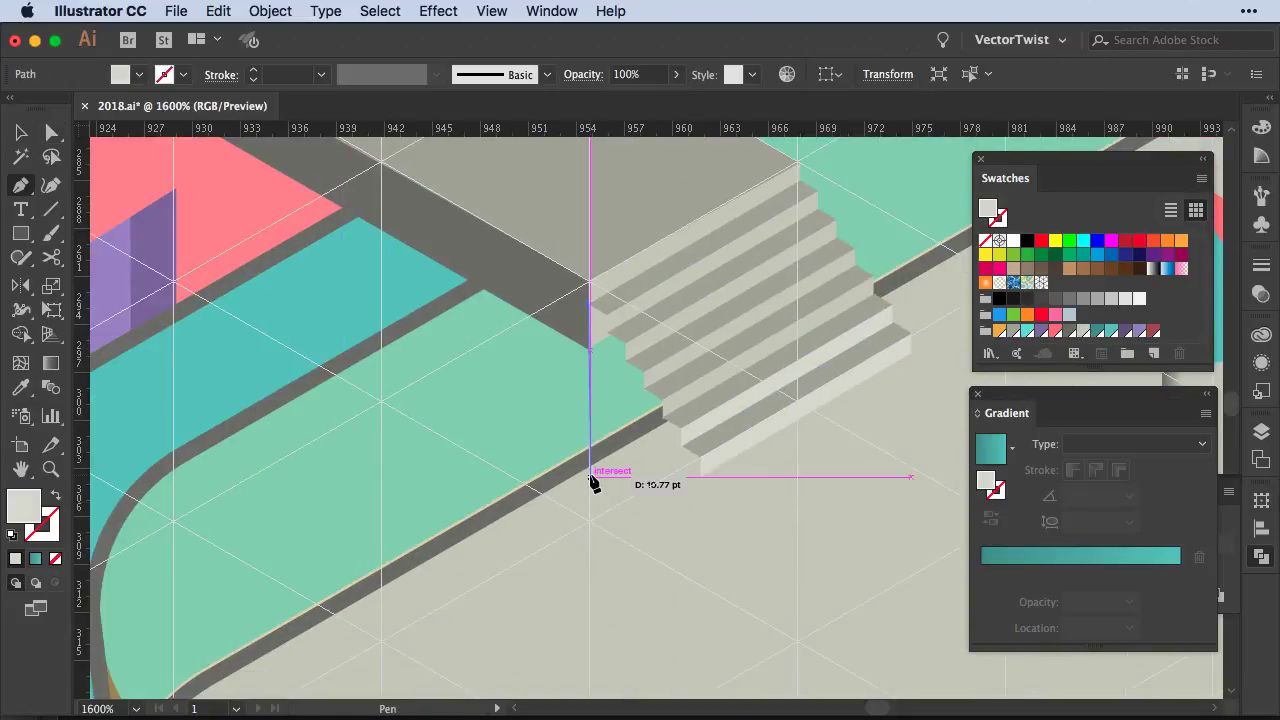
Outline the stair side wall and fill it with the neighbouring dark grey
left_click(590, 521)
left_click(701, 585)
key("a")
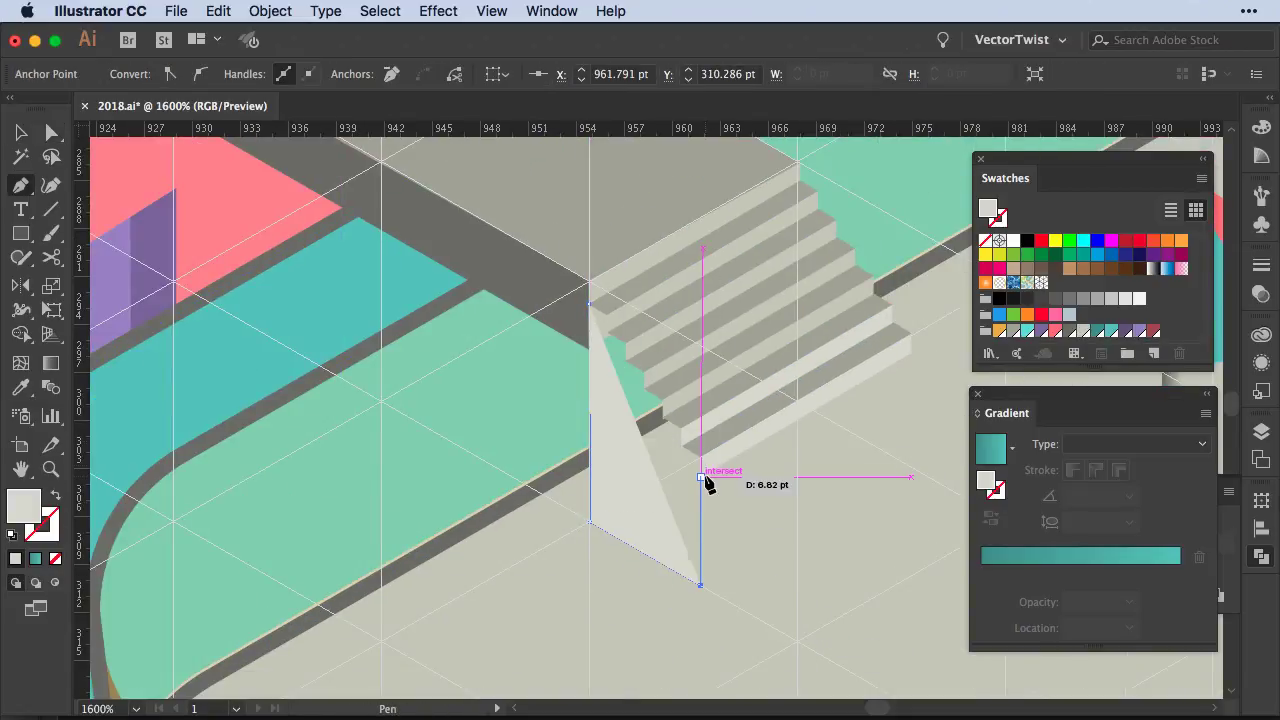
key("shift+x")
left_click(701, 456)
left_click(612, 340)
key("i")
left_click(557, 271)
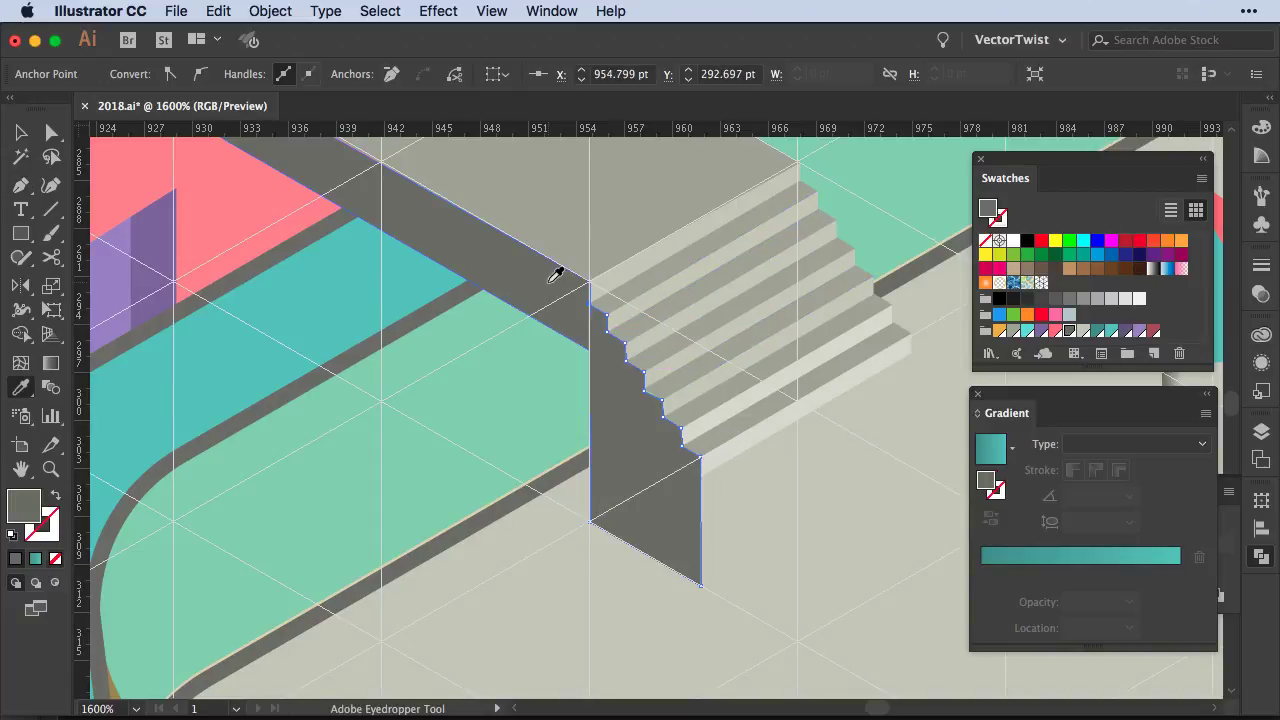
Copy the bottom steps further down the staircase
key("v")
scroll(671, 457, "right", 2)
left_click(660, 460)
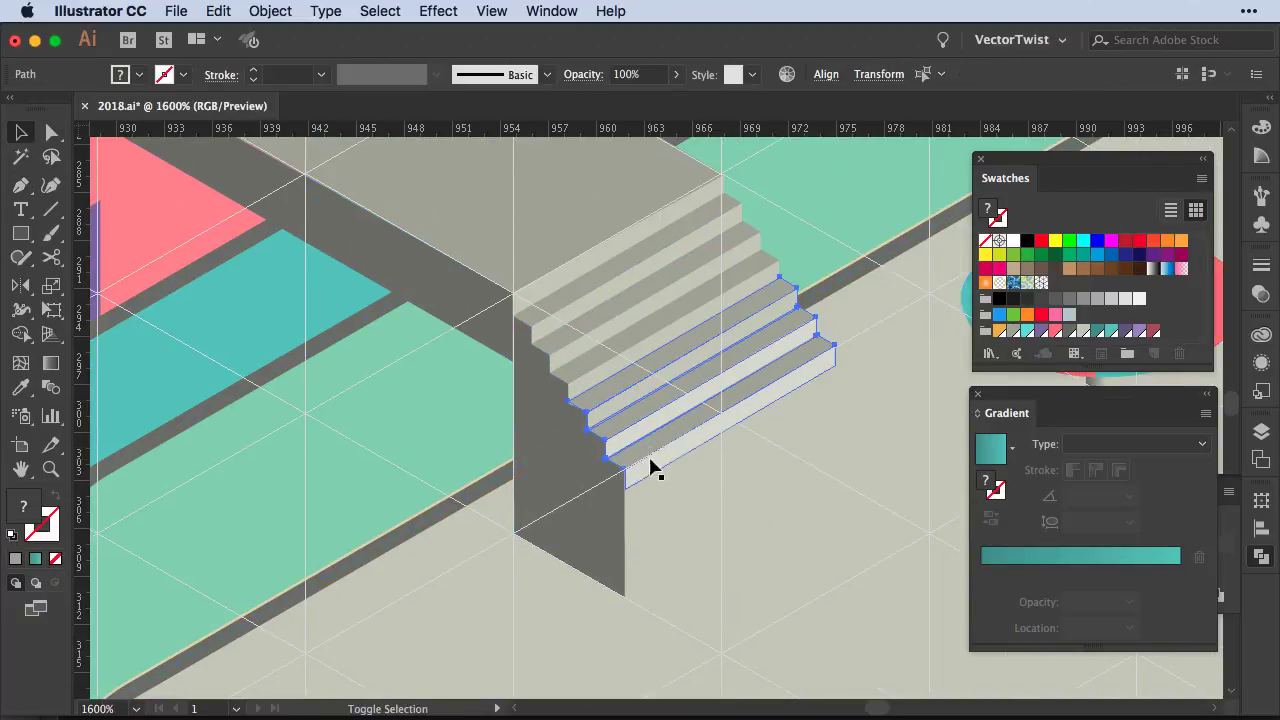
left_click_drag(651, 466, 705, 540)
scroll(760, 560, "down", 2)
scroll(760, 560, "right", 2)
Cut the wall at its bottom corner and extend it along the new steps
key("c")
left_click(459, 479)
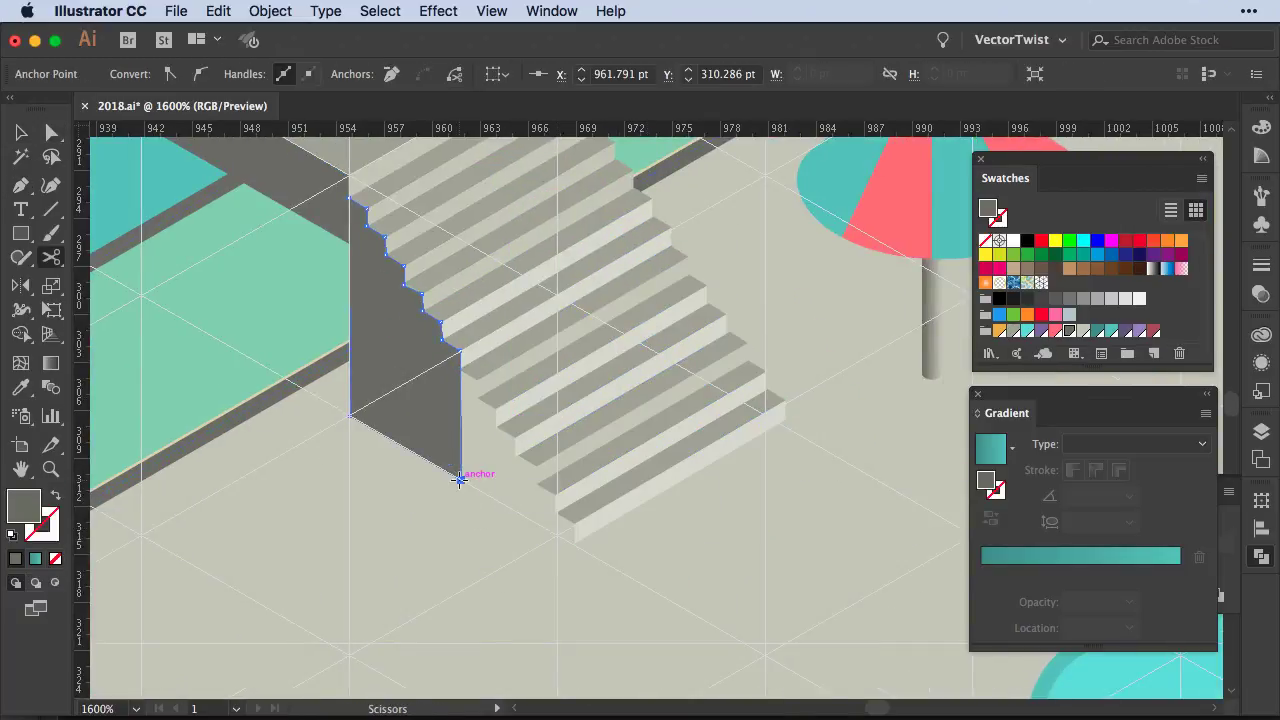
key("p")
left_click_drag(459, 479, 575, 540)
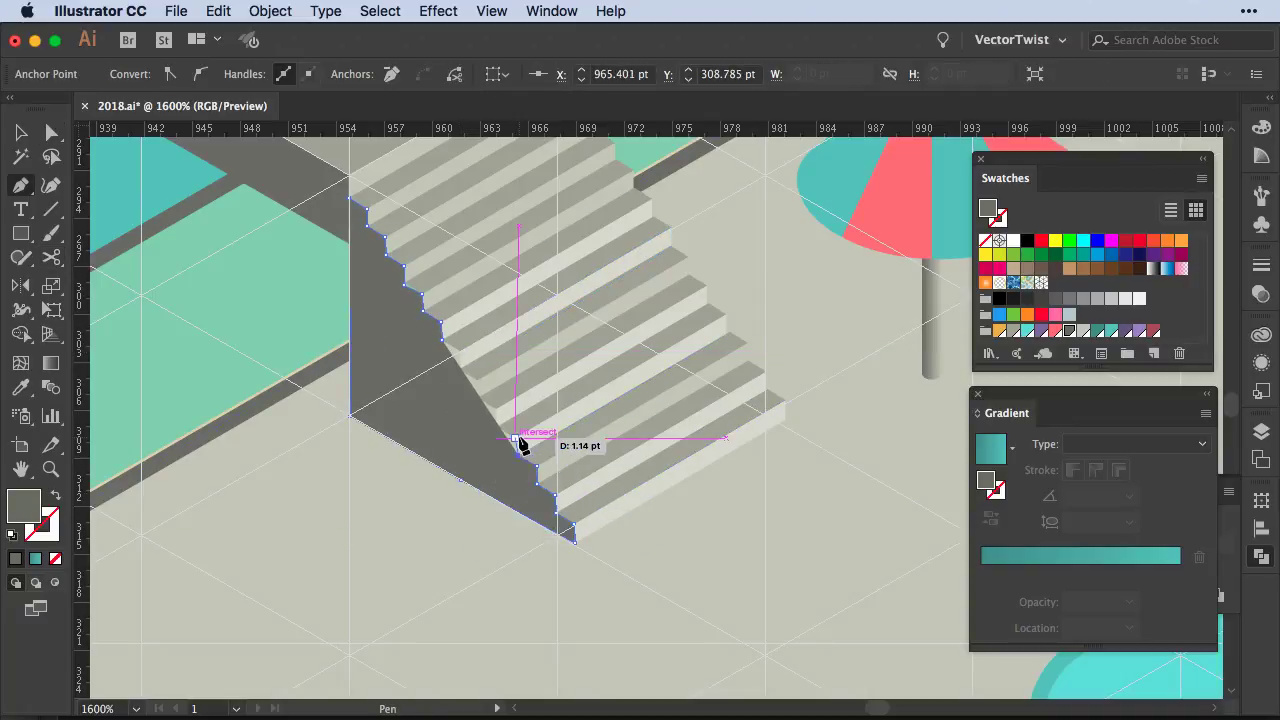
key("shift+x")
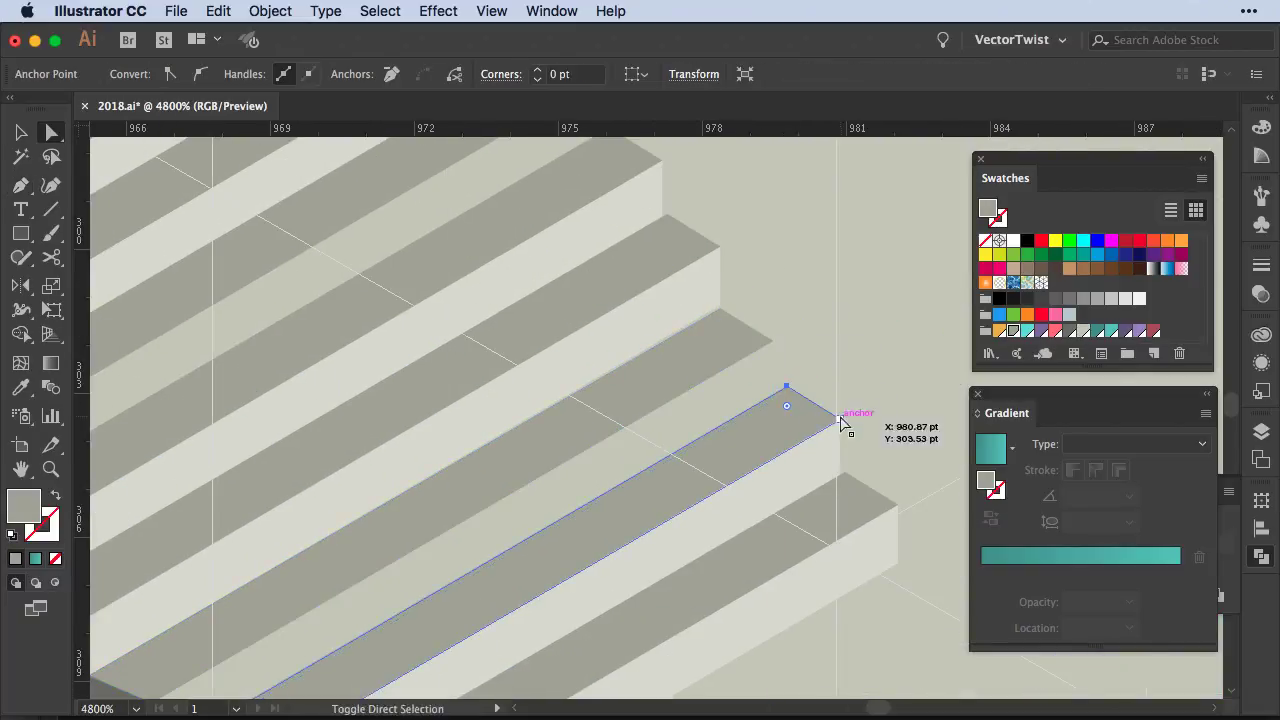
Align the step faces' corners into place
left_click_drag(783, 341, 829, 434)
left_click(849, 434)
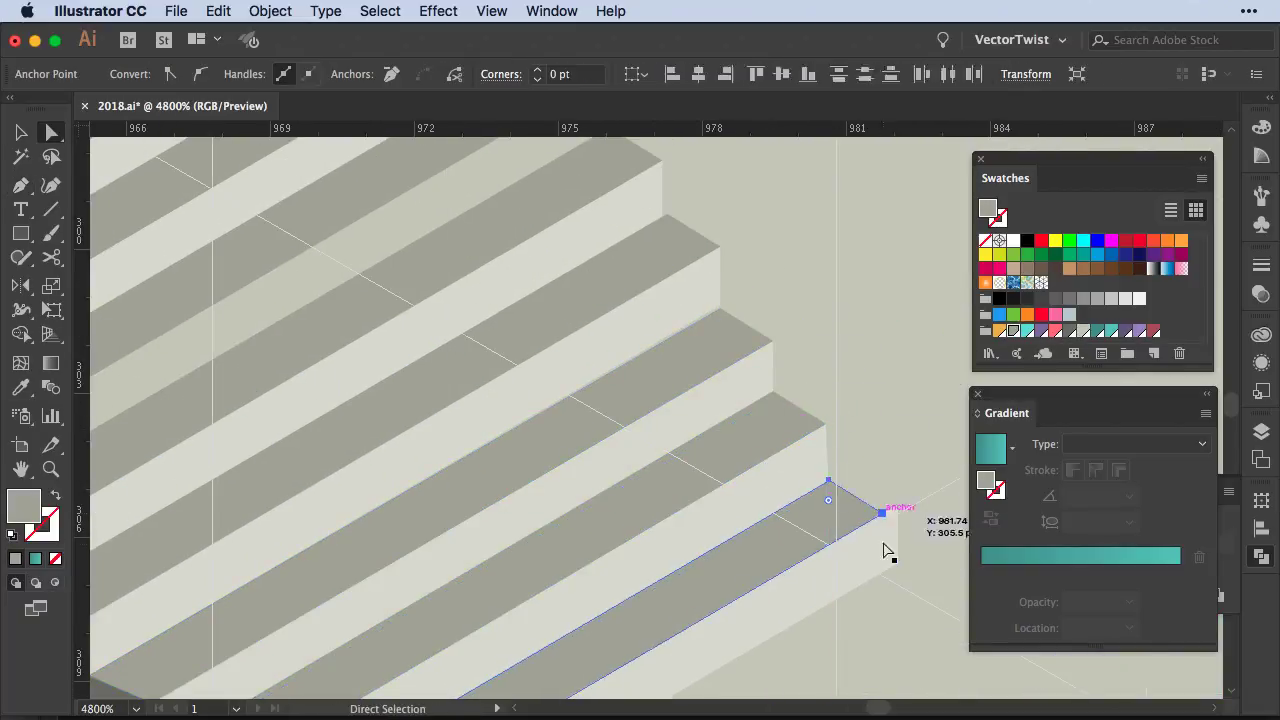
left_click_drag(872, 497, 890, 575)
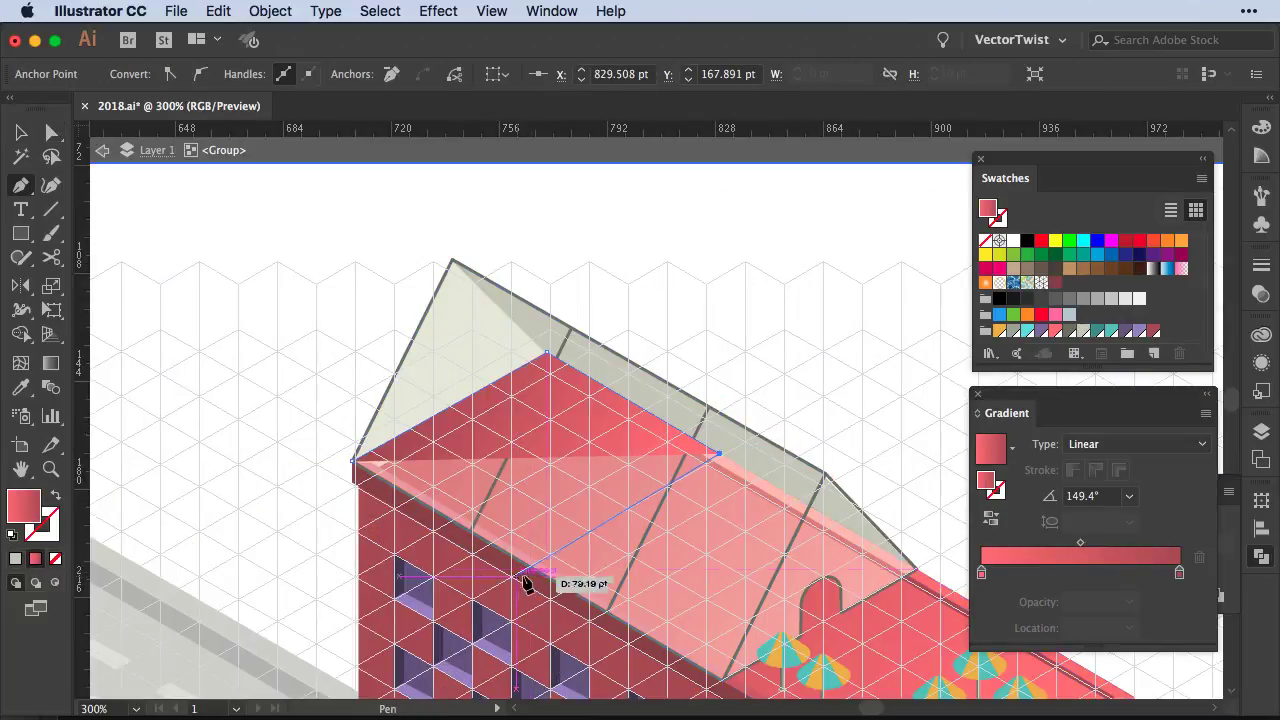
Move the pink roof shape up and left, and lower the building's top-left corner
key("v")
left_click_drag(514, 471, 370, 362)
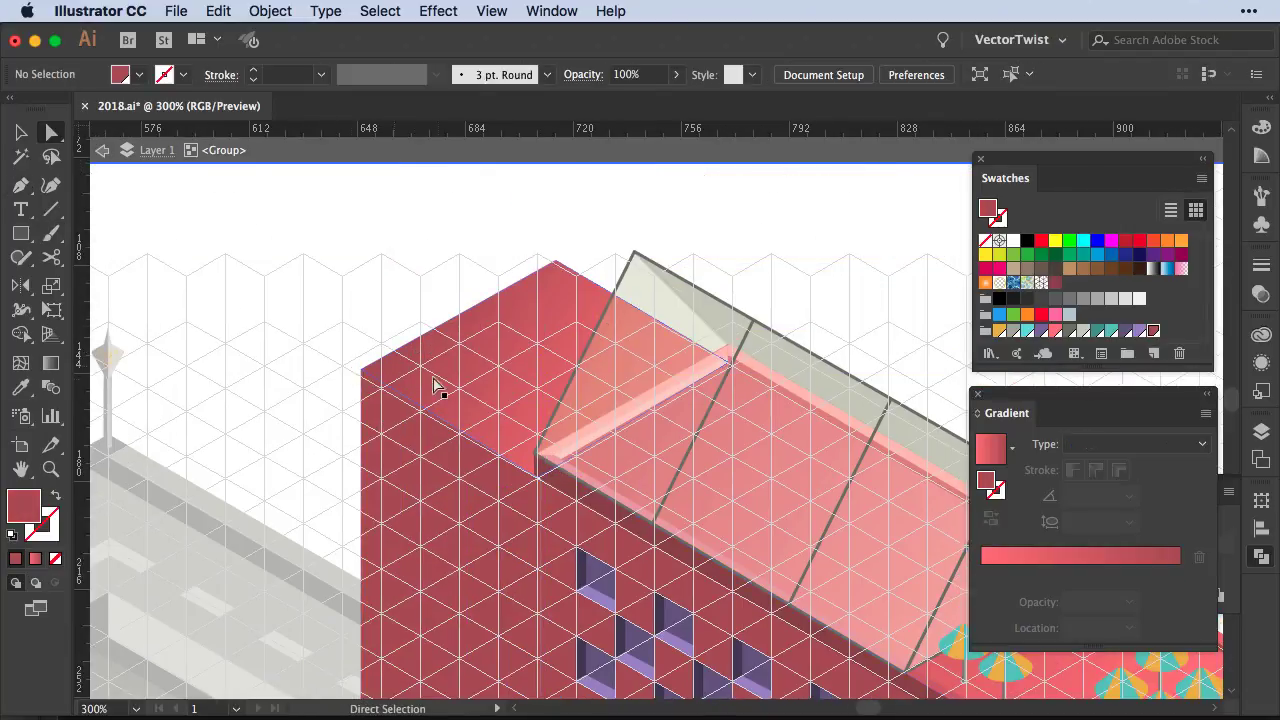
left_click(435, 385)
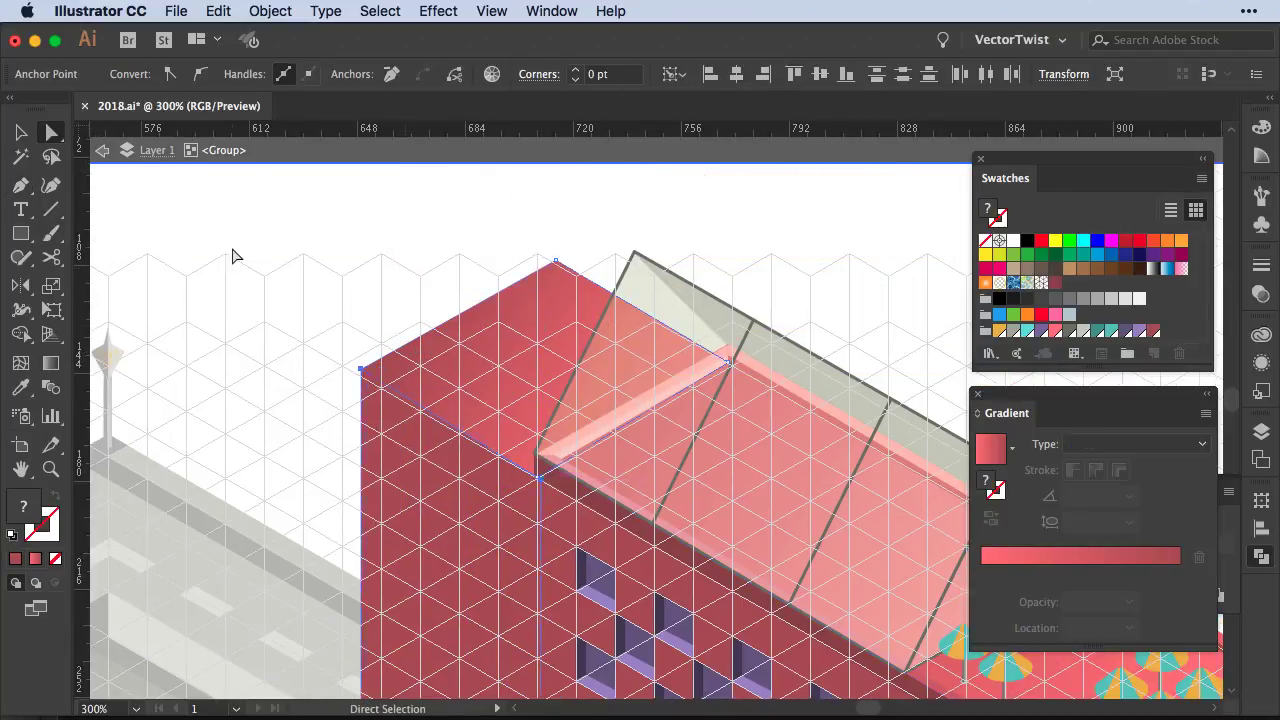
left_click_drag(361, 370, 397, 357)
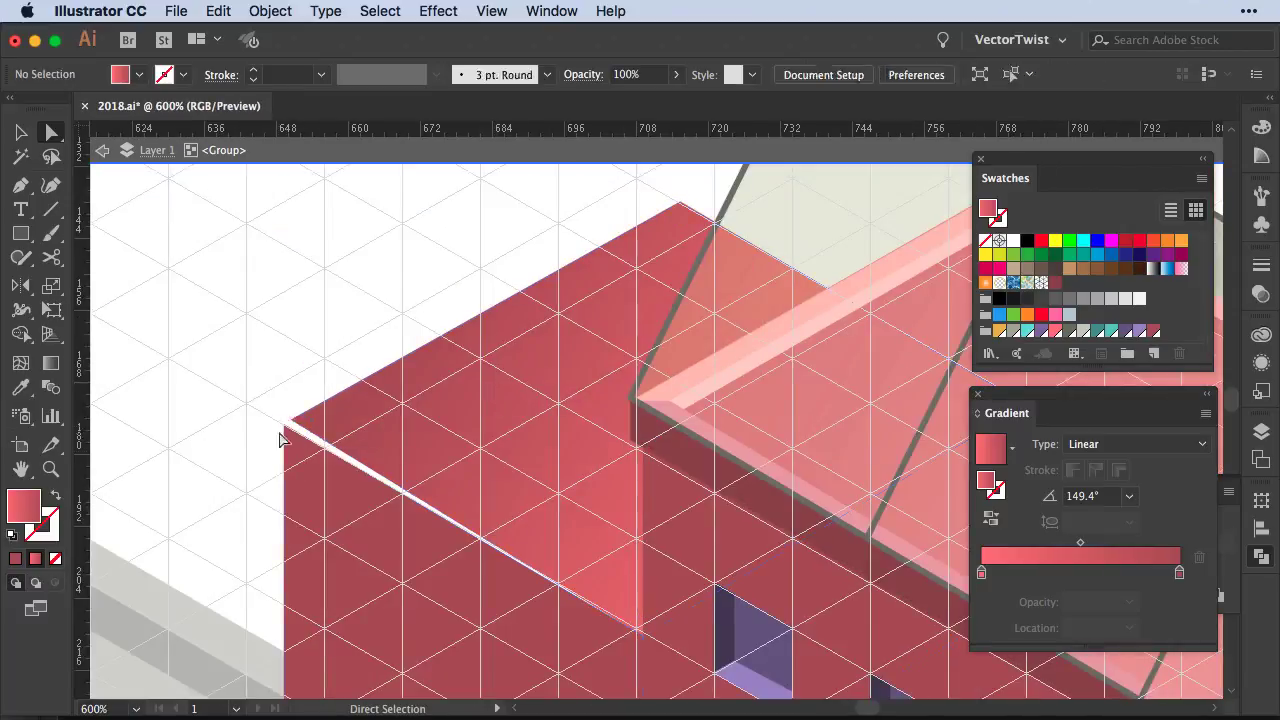
Duplicate the red face to the left and reshape its corners
key("a")
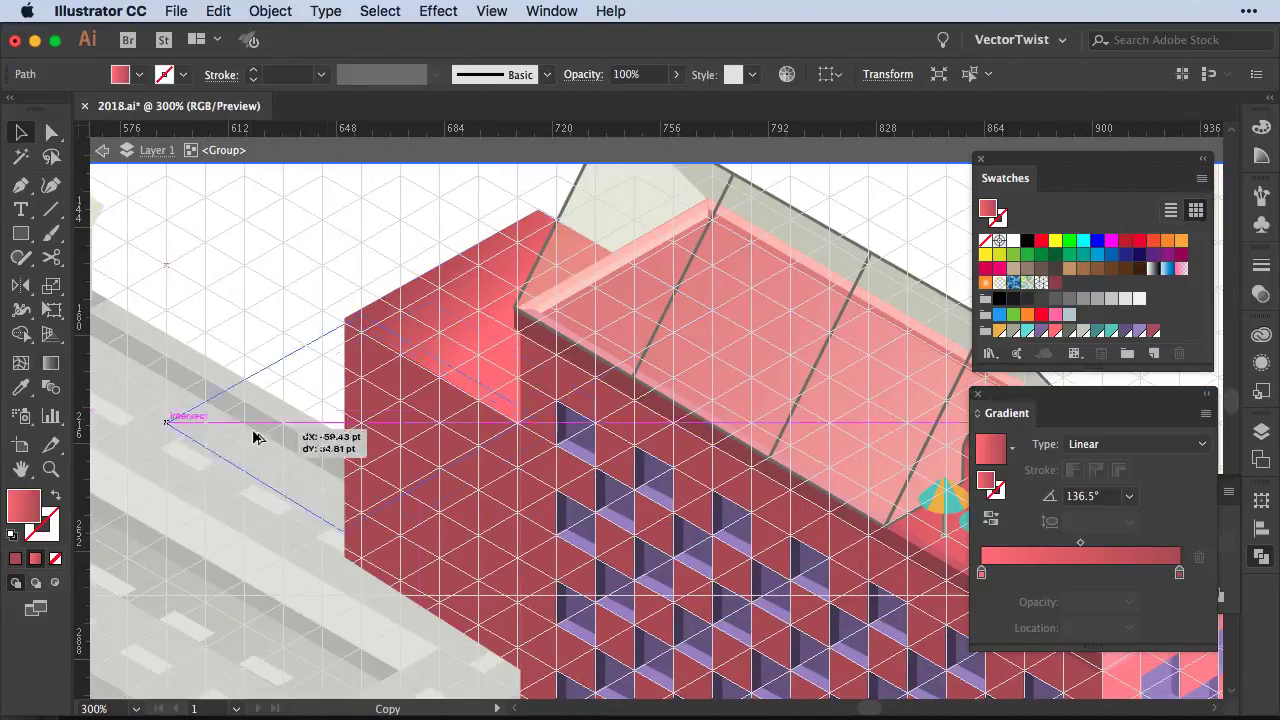
left_click_drag(253, 437, 249, 432)
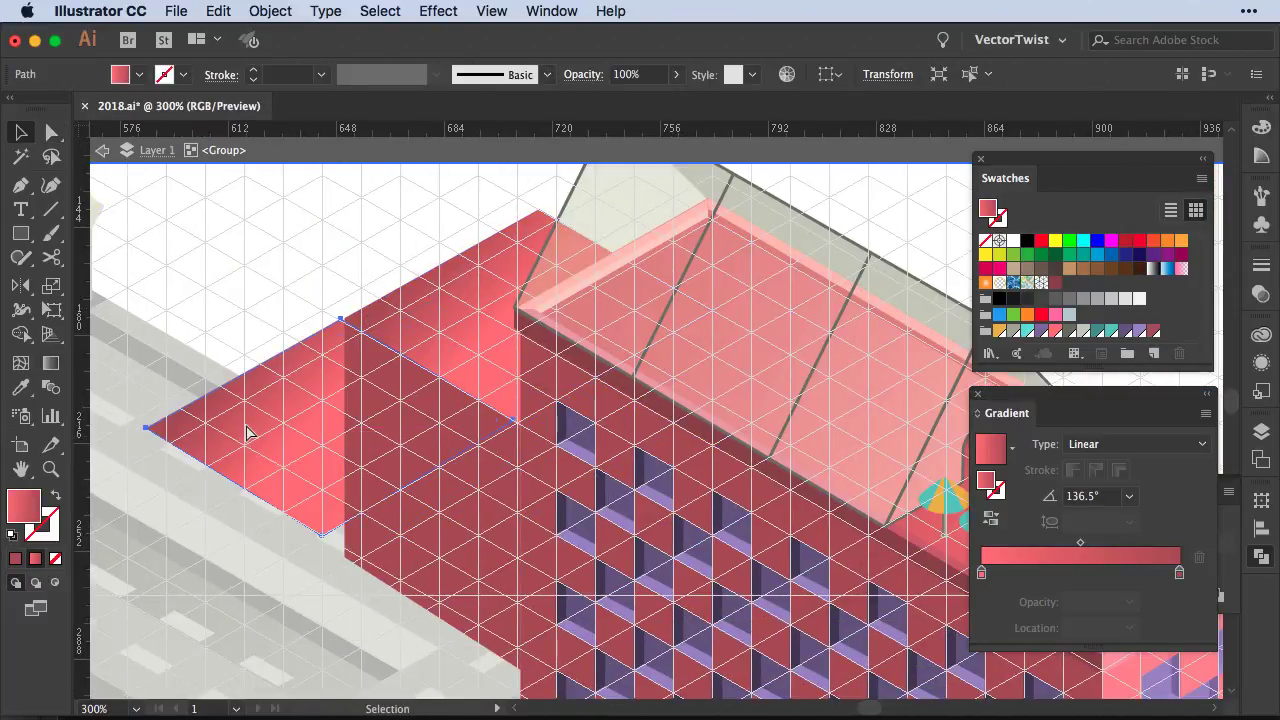
key("a")
left_click_drag(434, 497, 345, 515)
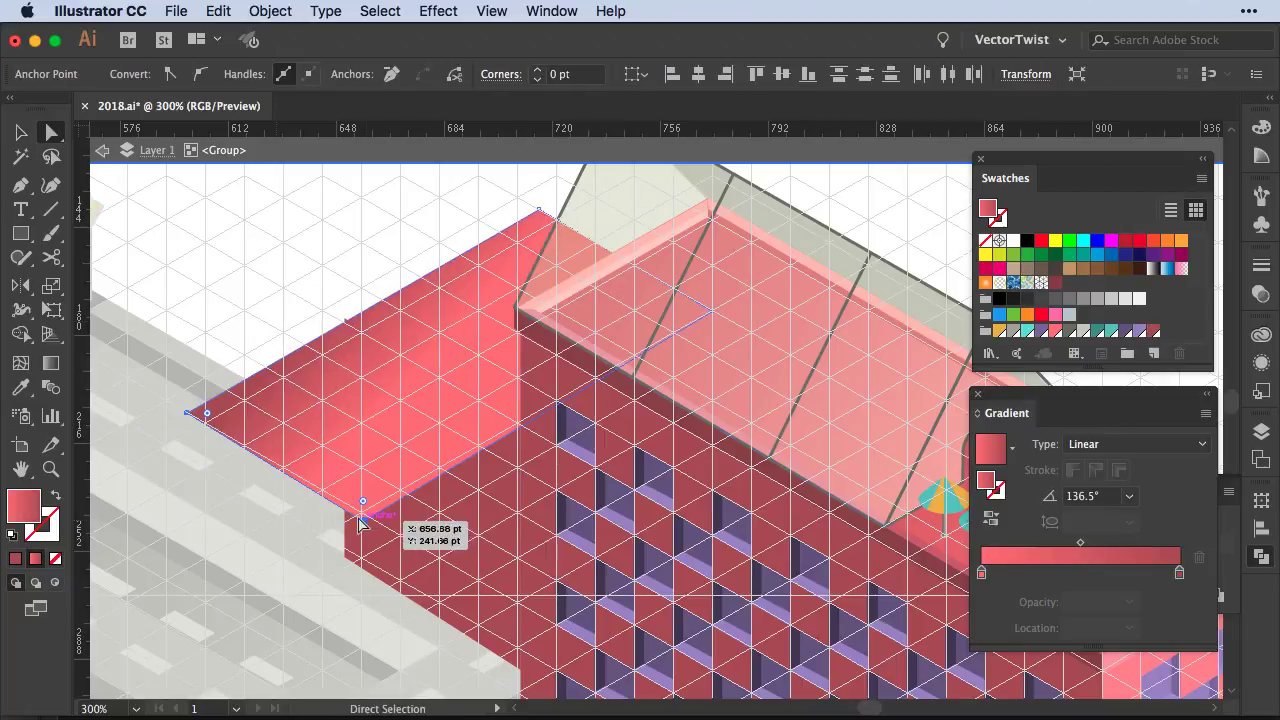
left_click(285, 265)
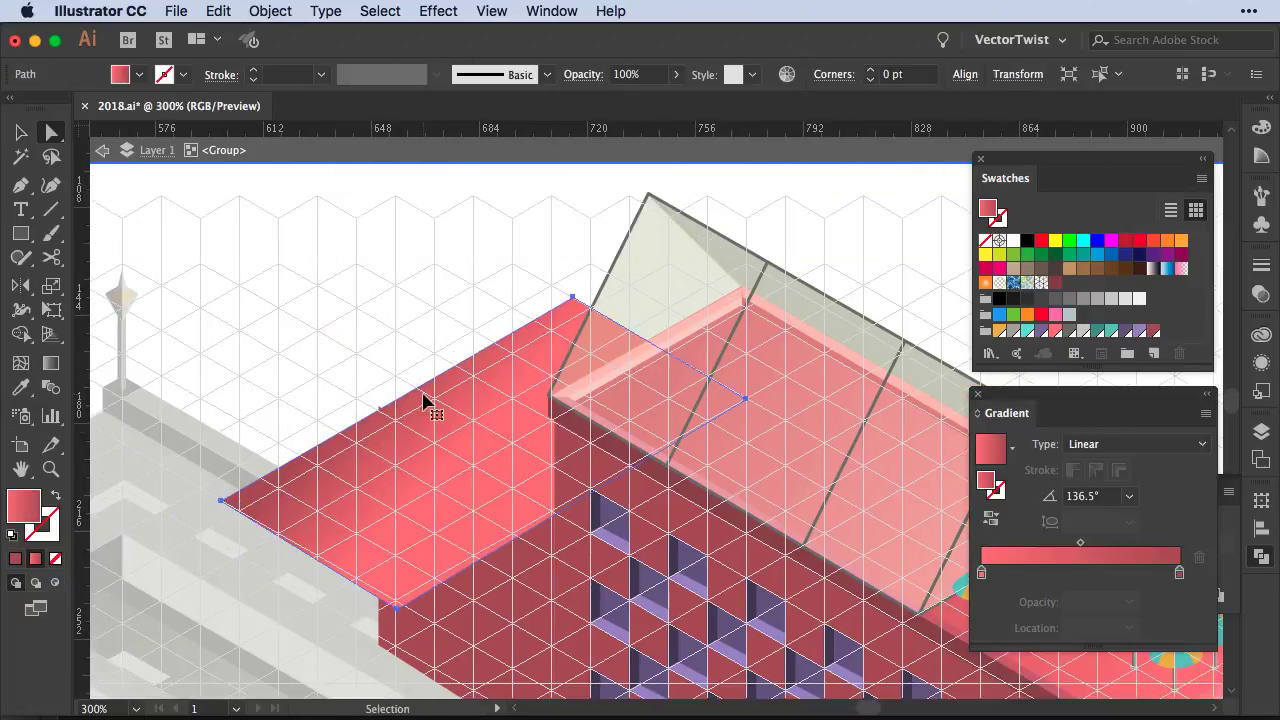
mouse_move(611, 480)
left_mouse_down()
mouse_move(372, 625)
mouse_move(383, 611)
left_mouse_up()
Copy the red roof face upward, delete a corner, and add a point at the wall's top
left_click(371, 300)
key("v")
left_click_drag(417, 558, 417, 358)
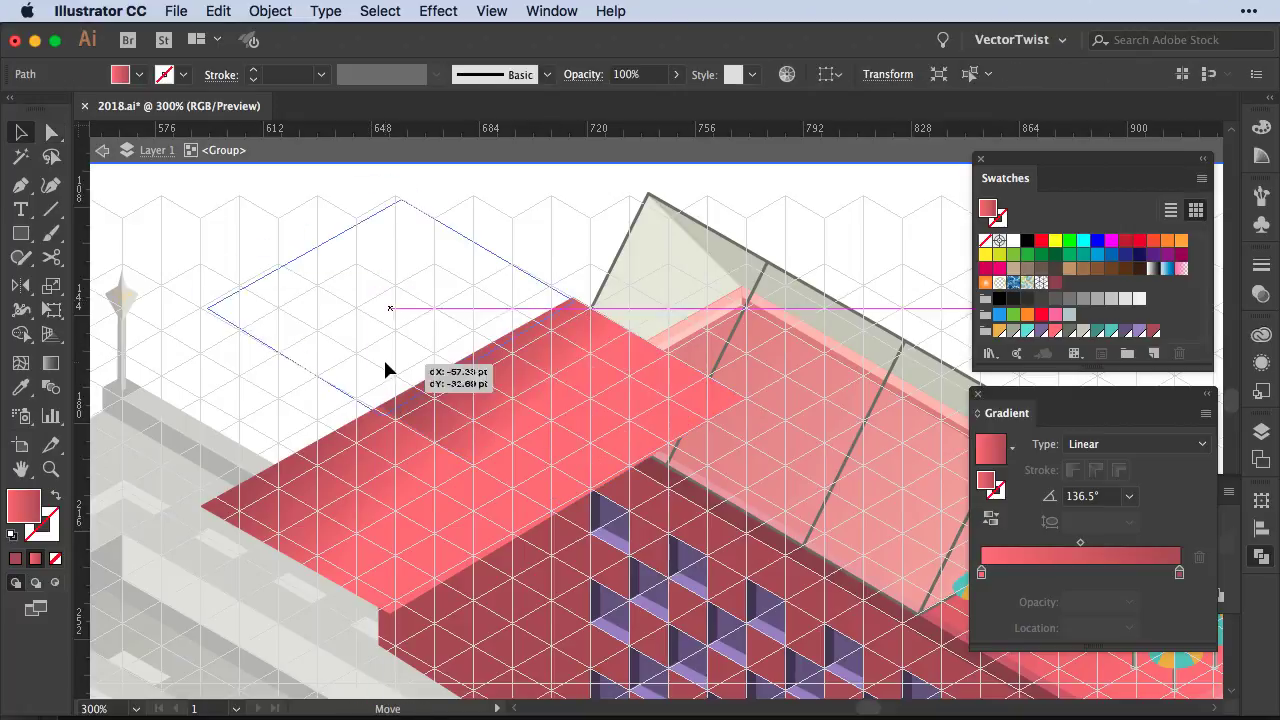
left_click(204, 310)
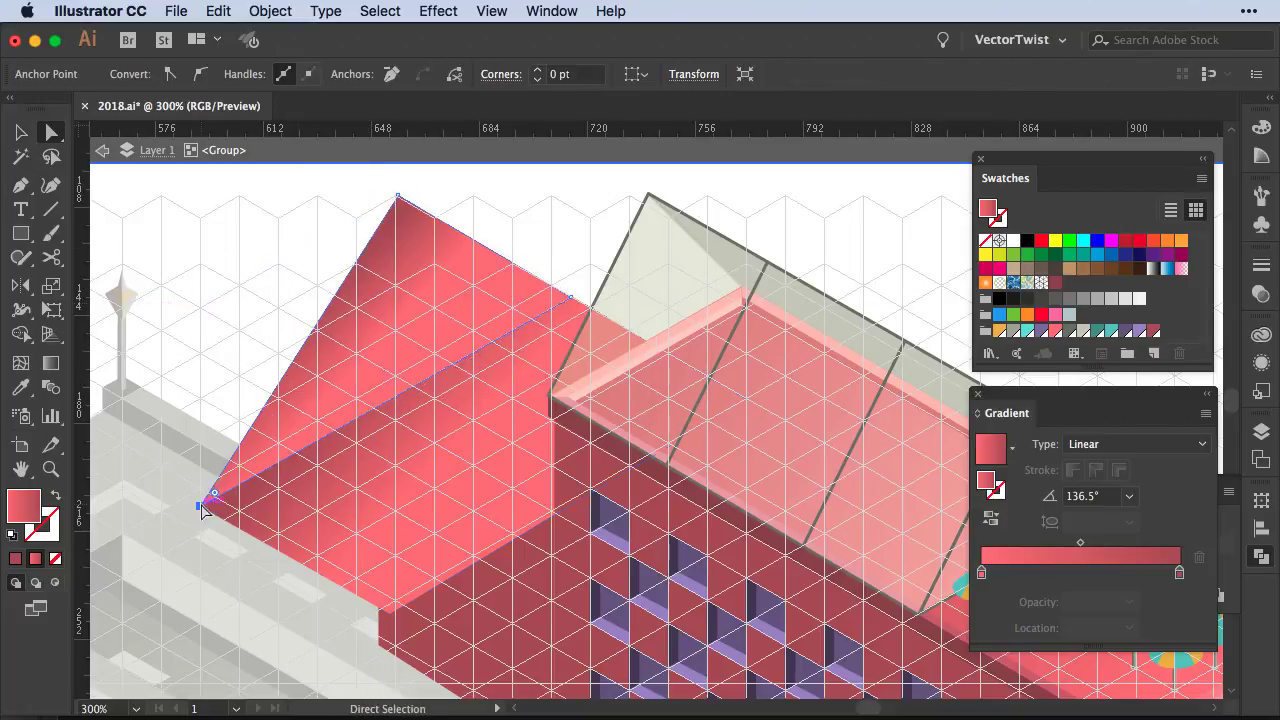
key("ctrl+shift+a")
scroll(534, 340, "down", 2)
left_click(442, 279)
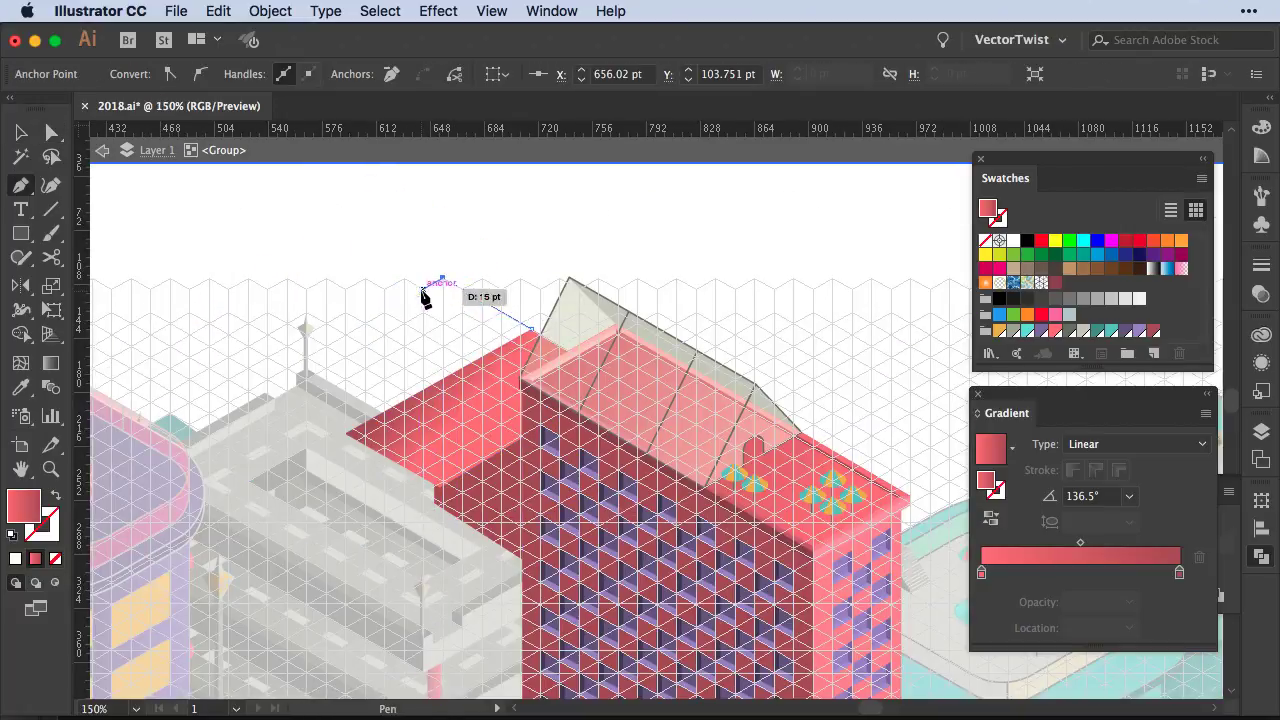
Bend the wall's edge into a concave curve and refine its corners
left_click_drag(343, 440, 285, 510)
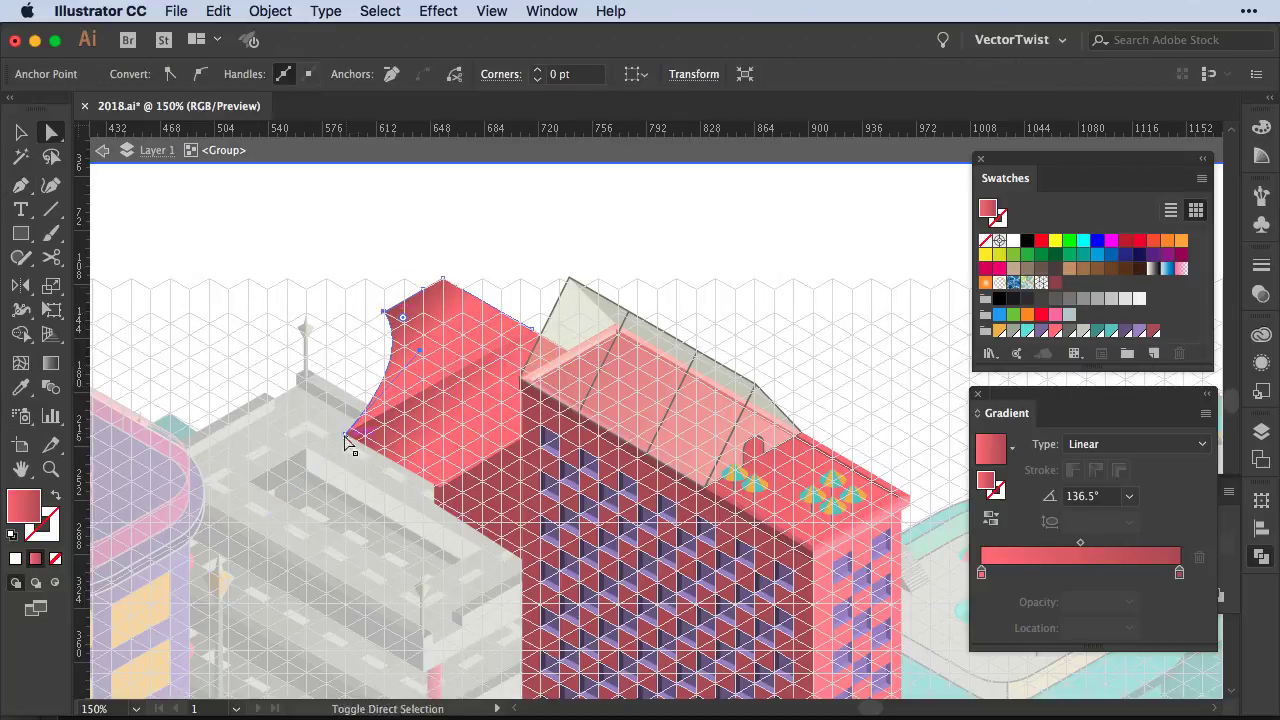
left_click_drag(480, 465, 478, 463)
left_click(340, 295)
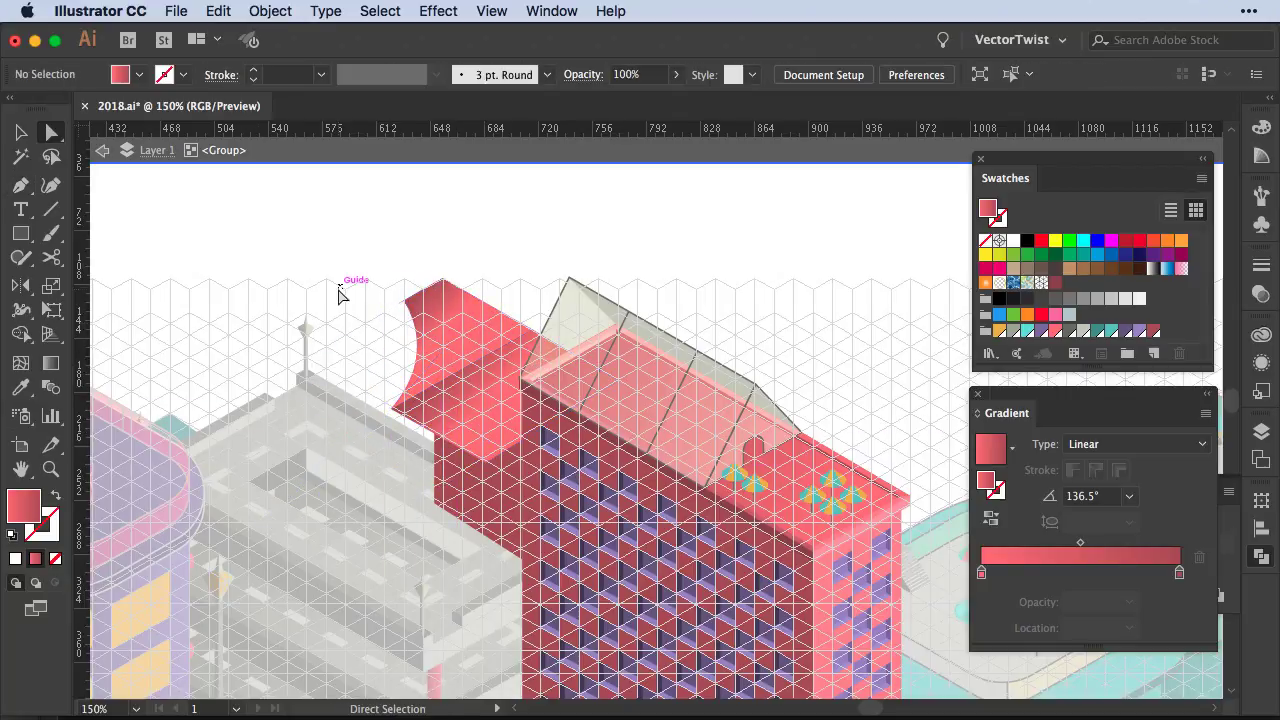
left_click_drag(420, 345, 404, 252)
mouse_move(357, 386)
left_mouse_down()
mouse_move(423, 286)
mouse_move(435, 308)
left_mouse_up()
left_click_drag(357, 393, 555, 240)
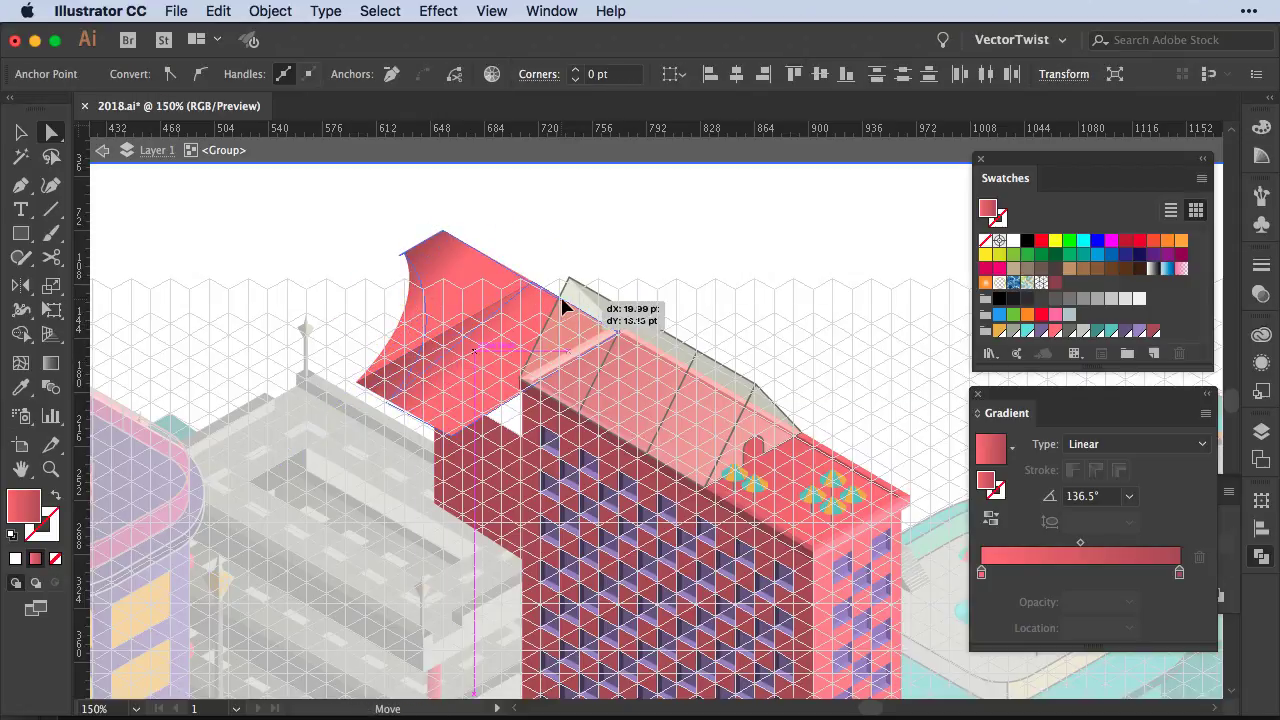
Draw a dark-red side face beneath the curved wall
key("shift+ctrl+F9")
scroll(490, 490, "up", 3)
key("p")
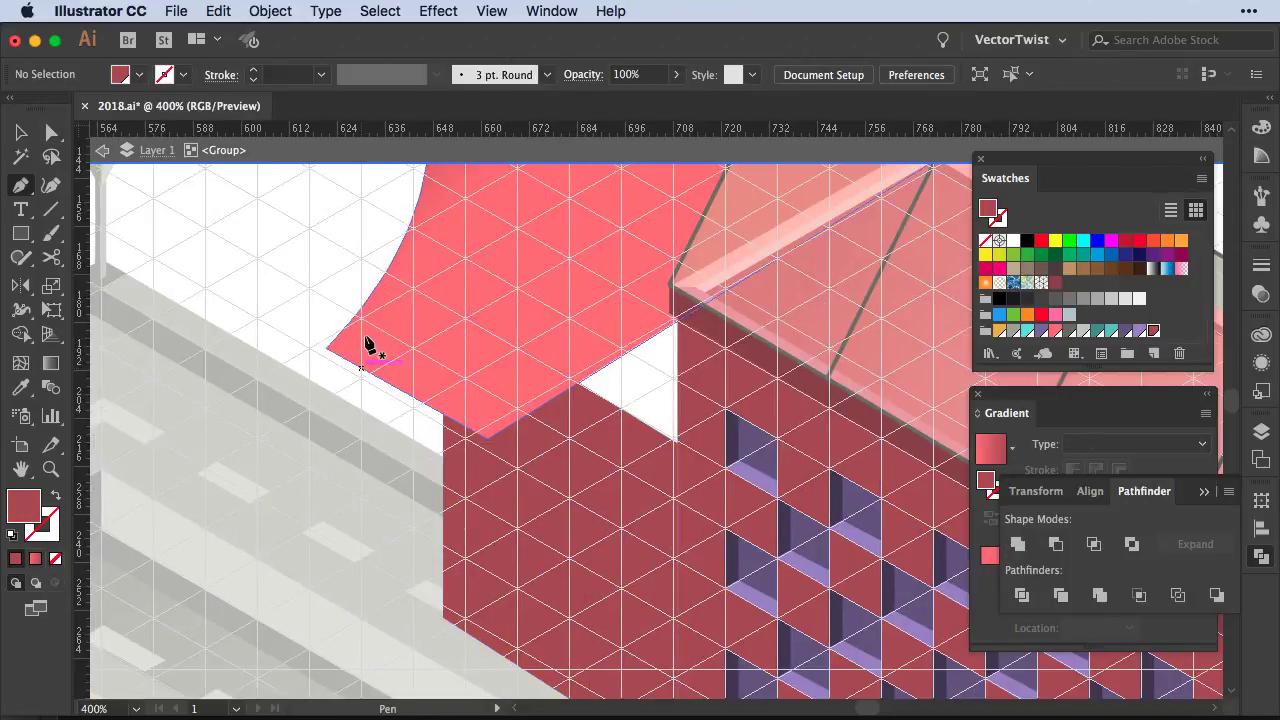
left_click(326, 350)
left_click(326, 450)
left_click(443, 515)
left_click(470, 437)
left_click(486, 437)
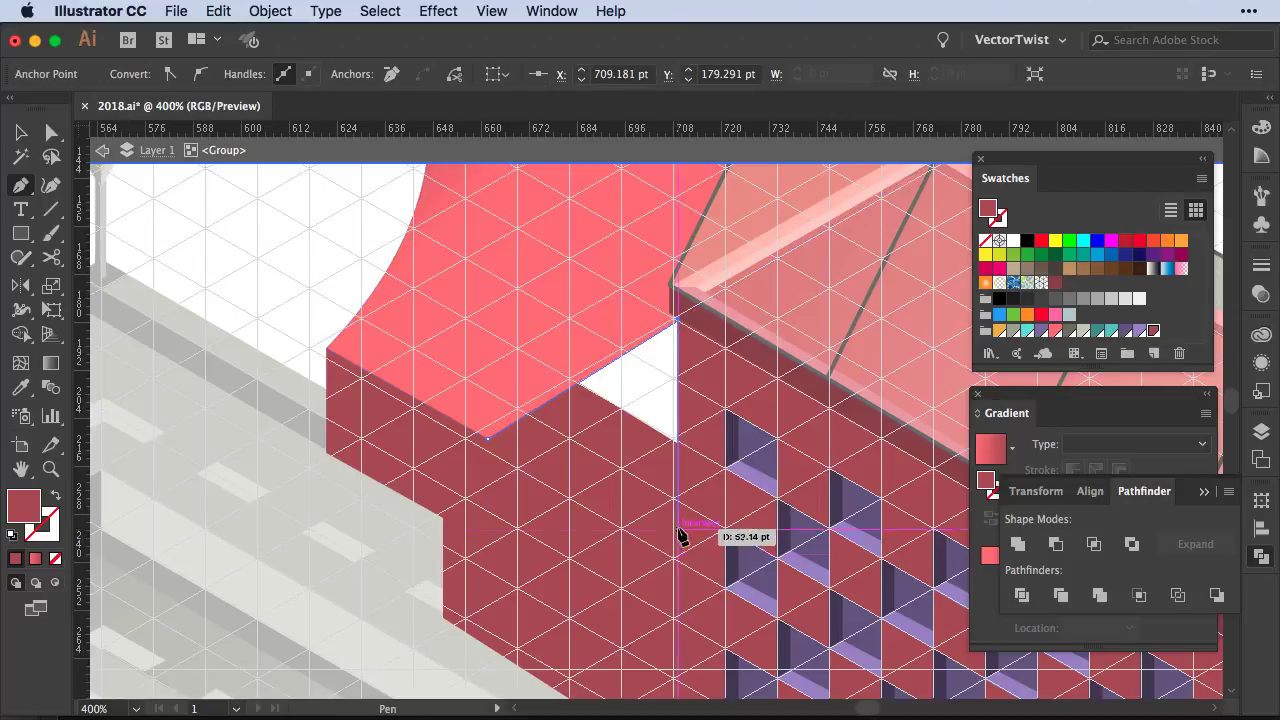
Add a red parallelogram side face along the wall
key("a")
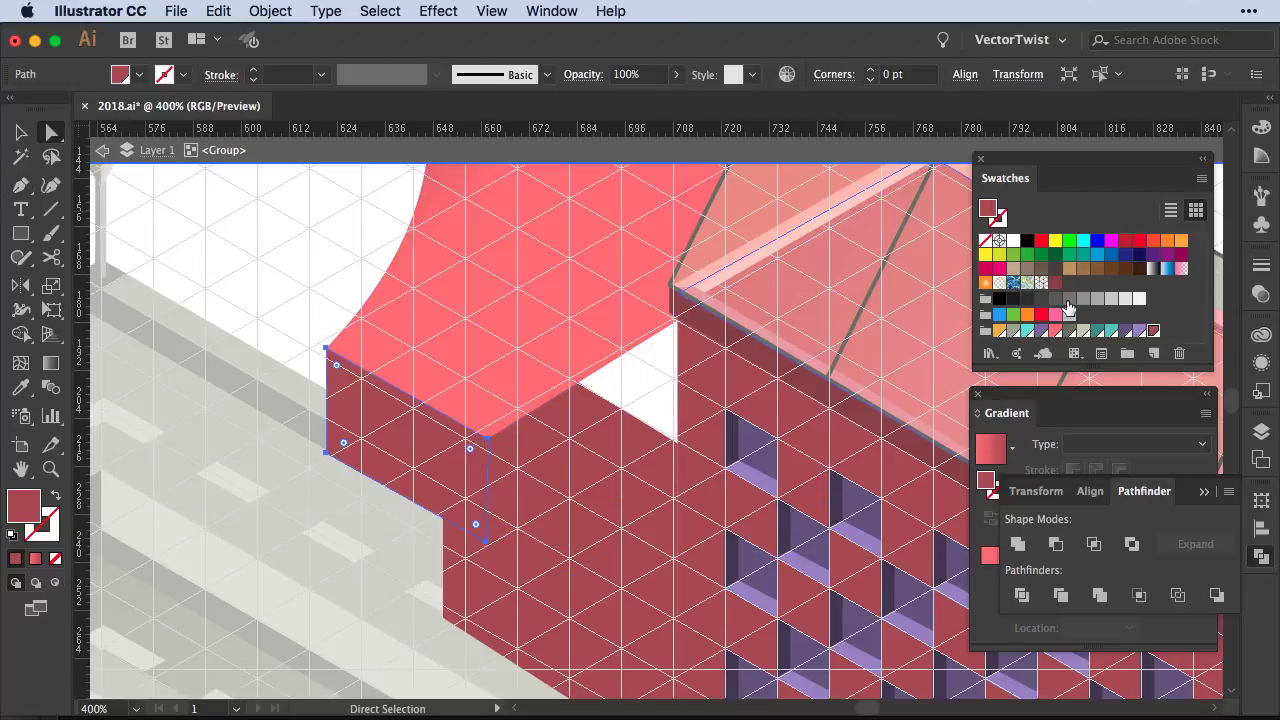
left_click_drag(1203, 360, 1211, 408)
key("p")
left_click(443, 298)
left_click(672, 437)
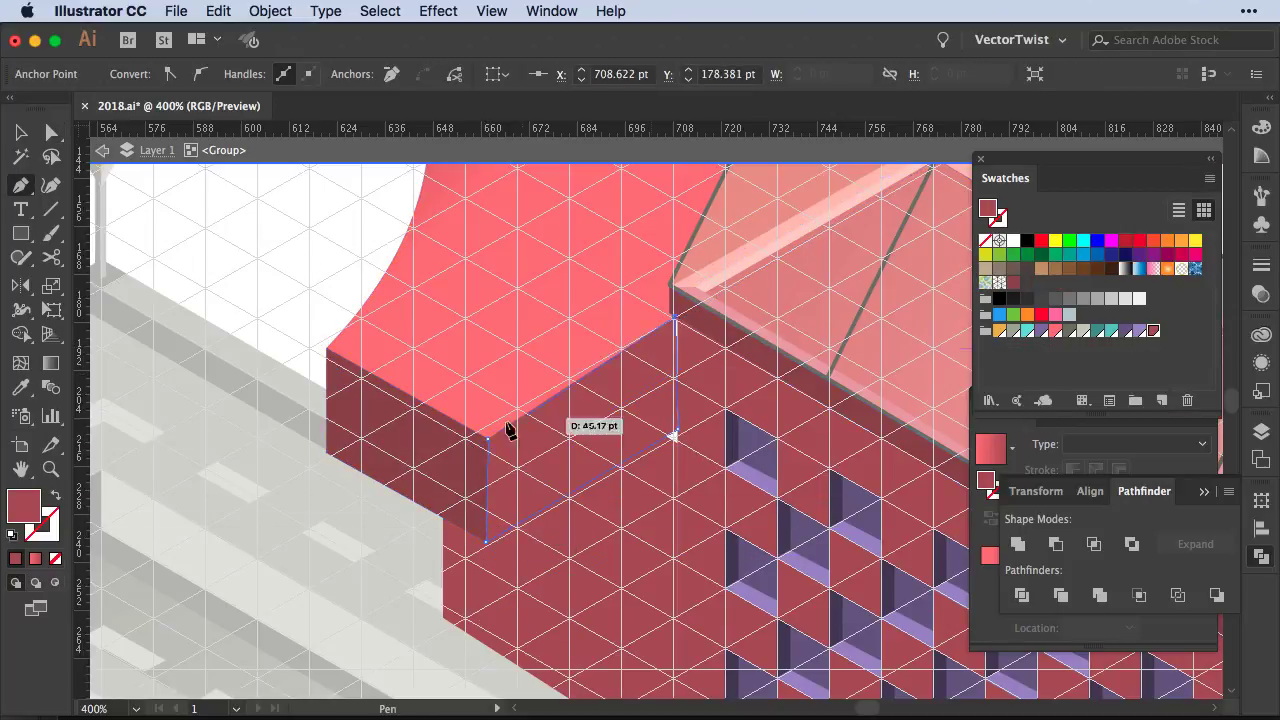
left_click(443, 617)
key("a")
left_click_drag(672, 437, 672, 320)
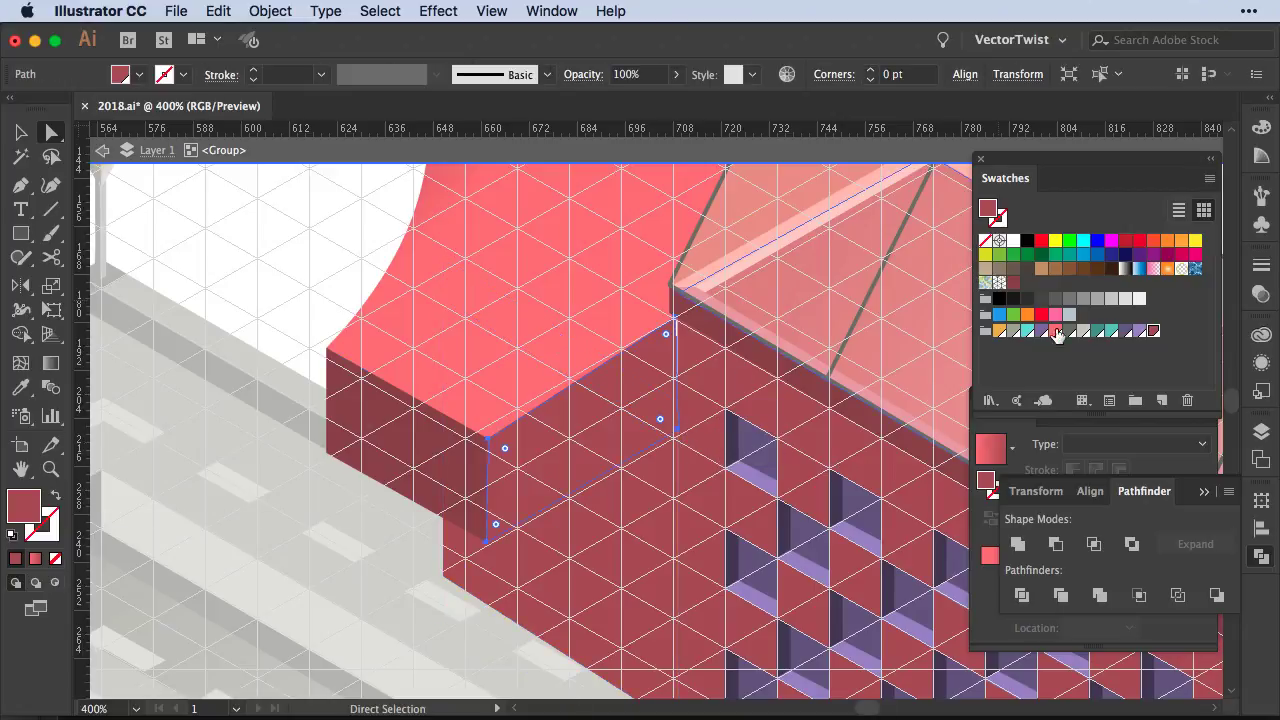
left_click(1055, 330)
Begin a new path at the wall's top corner
left_click(331, 271)
scroll(323, 234, "up", 2)
scroll(549, 366, "up", 2)
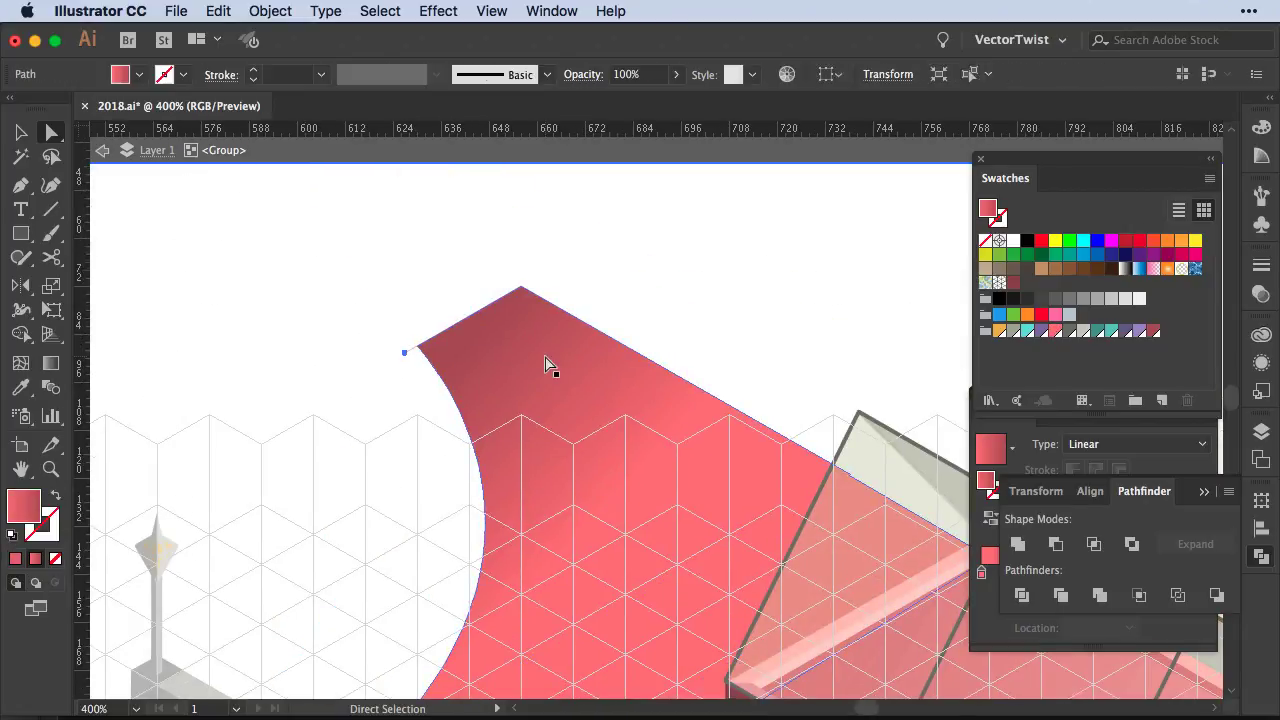
scroll(545, 362, "up", 1)
key("p")
scroll(780, 323, "down", 5)
left_click(522, 310)
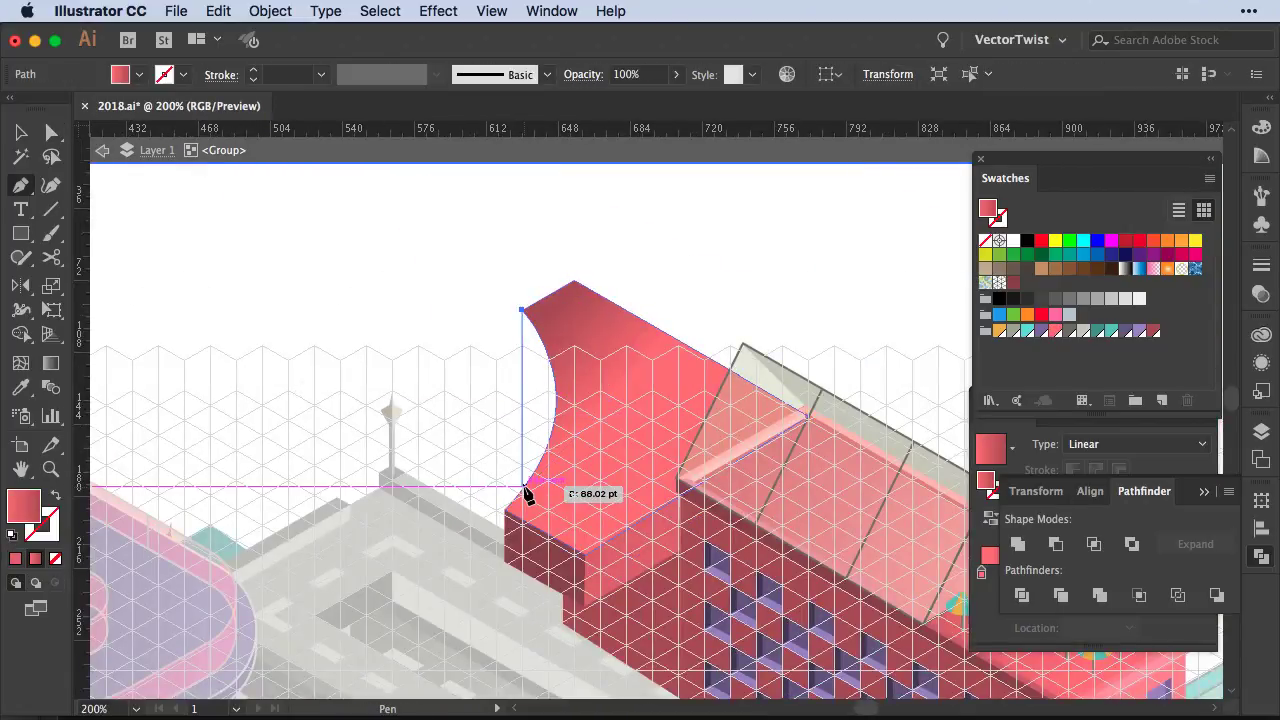
Redraw the curve down the wall's edge and nudge its left points into line
left_click_drag(481, 537, 507, 517)
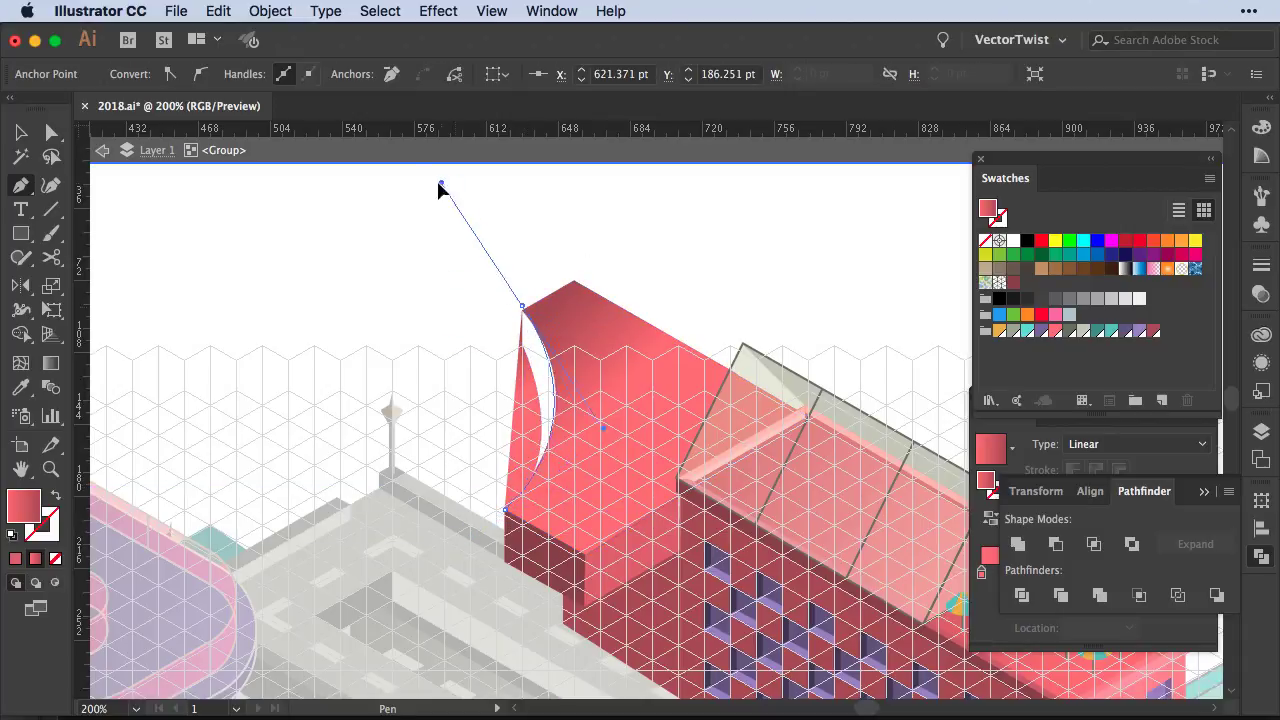
left_click_drag(440, 190, 442, 192)
scroll(489, 309, "up", 3)
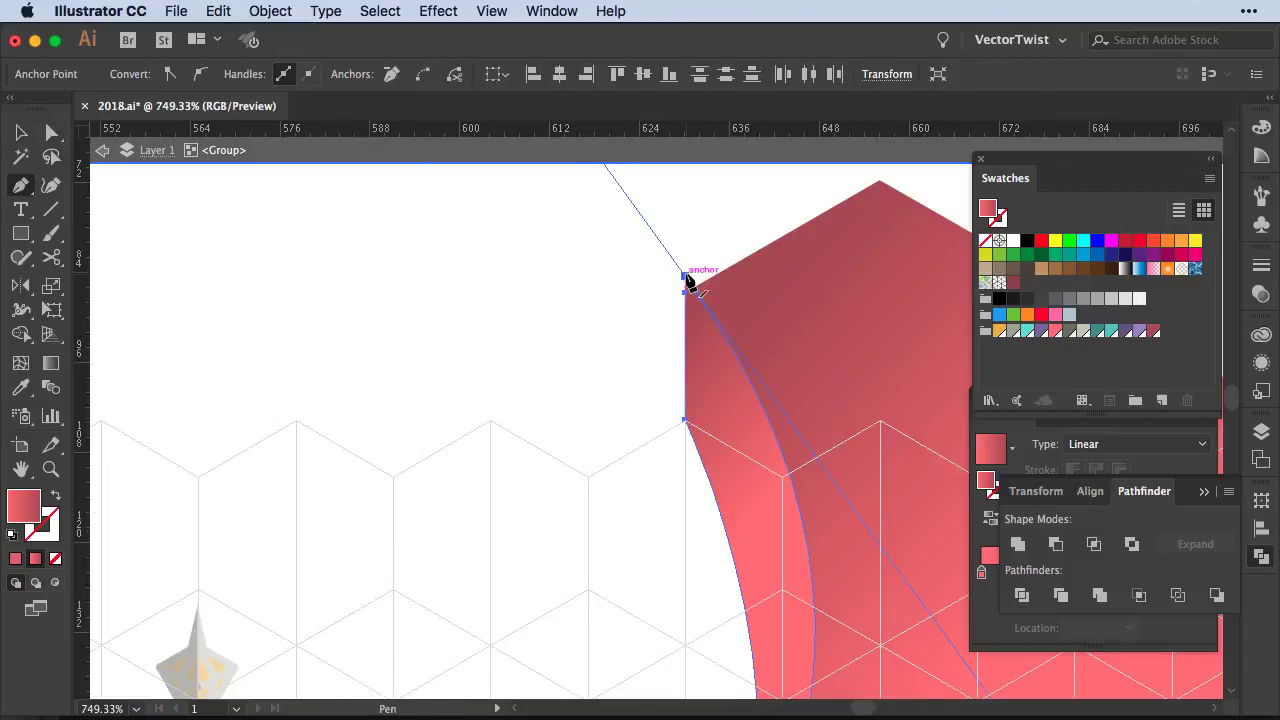
key("a")
left_click_drag(686, 277, 691, 291)
scroll(630, 433, "right", 3)
scroll(630, 433, "down", 2)
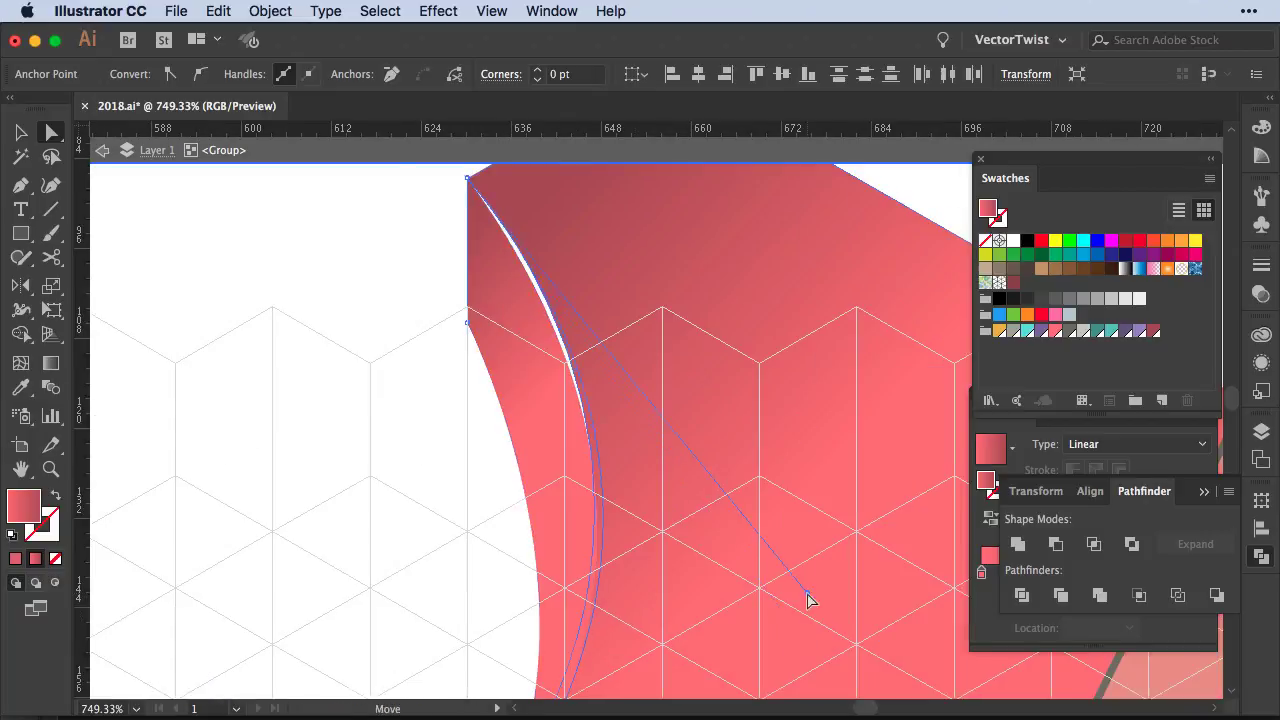
left_click(808, 598)
Reshape the points of the wall's concave curved edge
key("v")
key("ctrl+shift+a")
key("ctrl+minus")
key("ctrl+minus")
key("ctrl+minus")
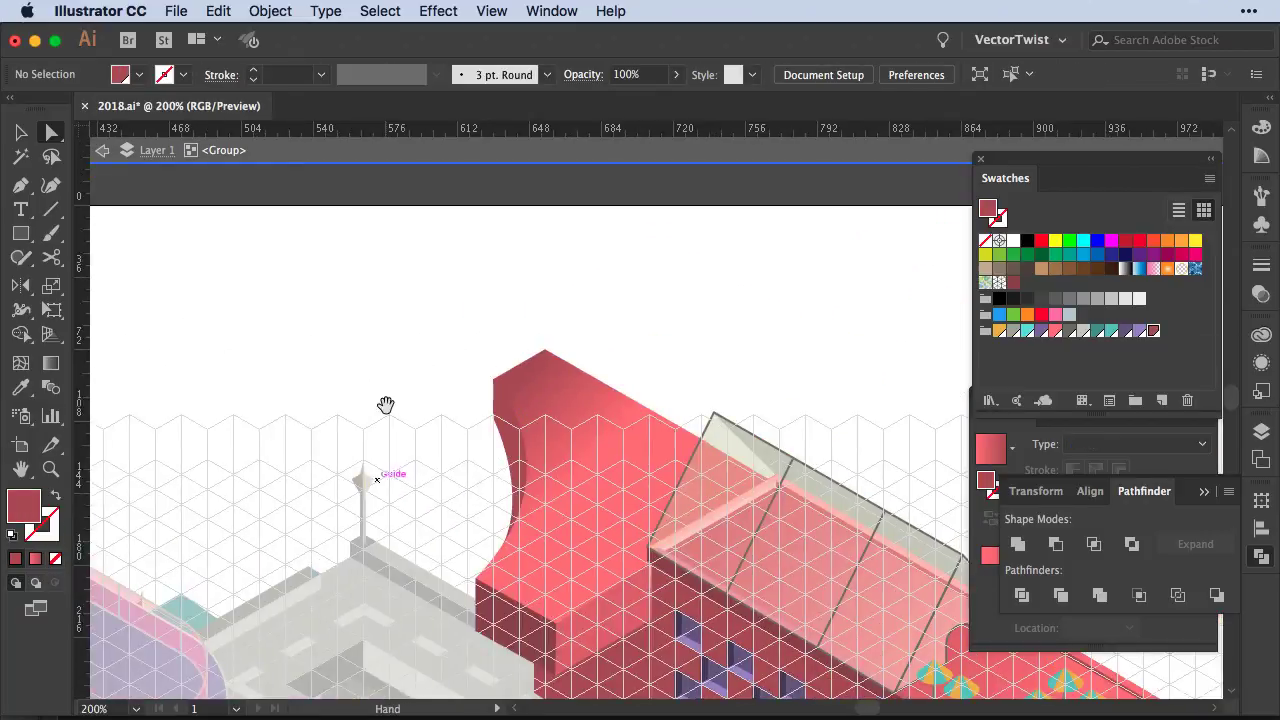
left_click_drag(535, 577, 541, 437)
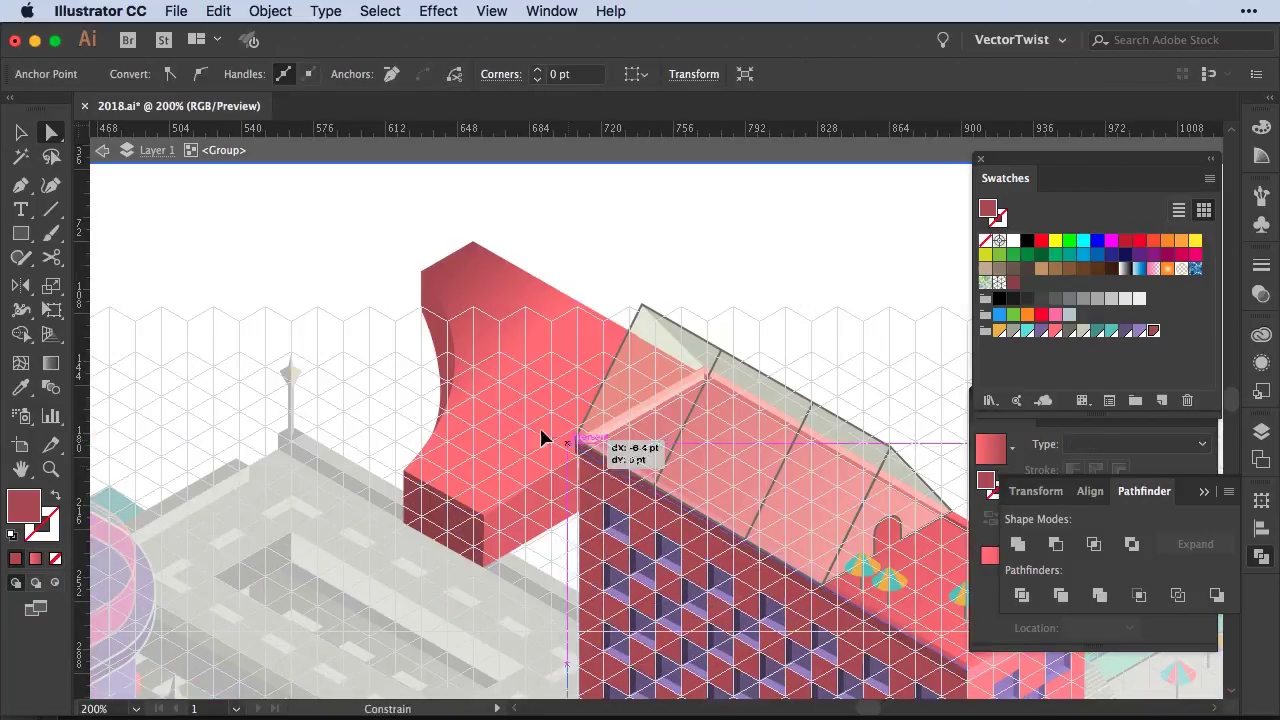
left_click_drag(458, 392, 408, 386)
left_click(329, 403)
Adjust the curved wall's gradient shading
scroll(329, 403, "right", 2)
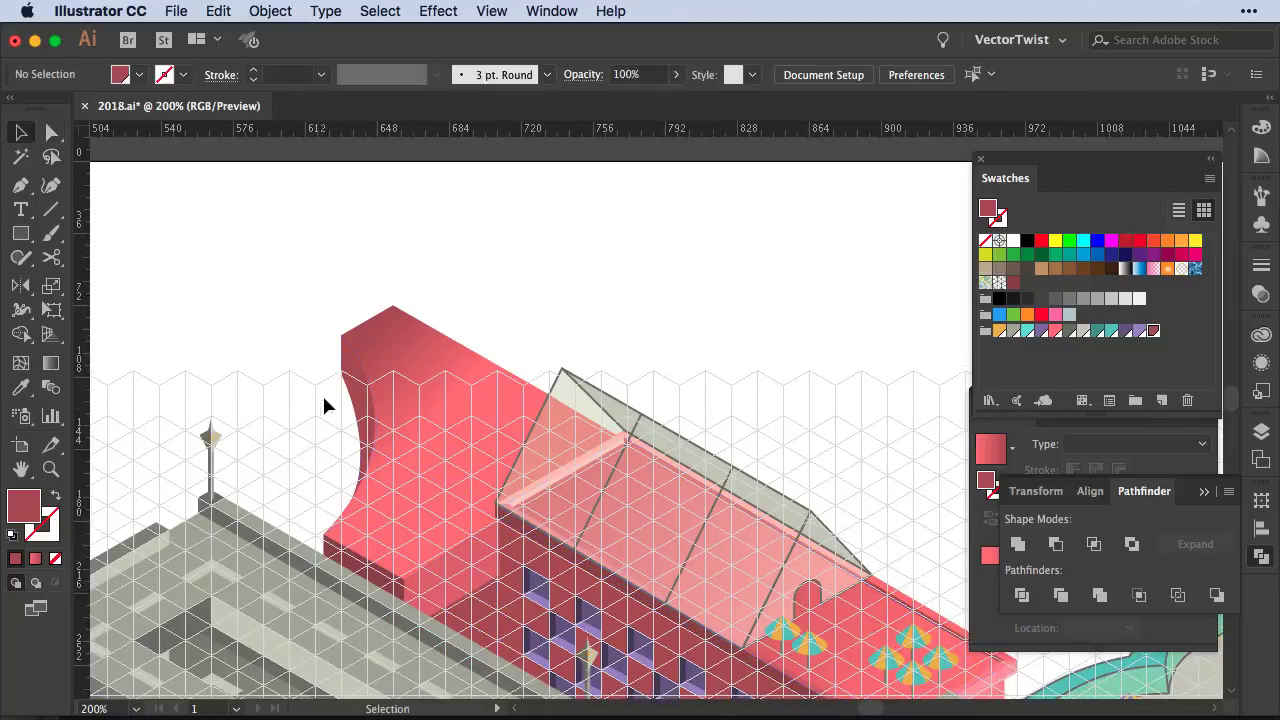
scroll(691, 438, "right", 1)
left_click(452, 562)
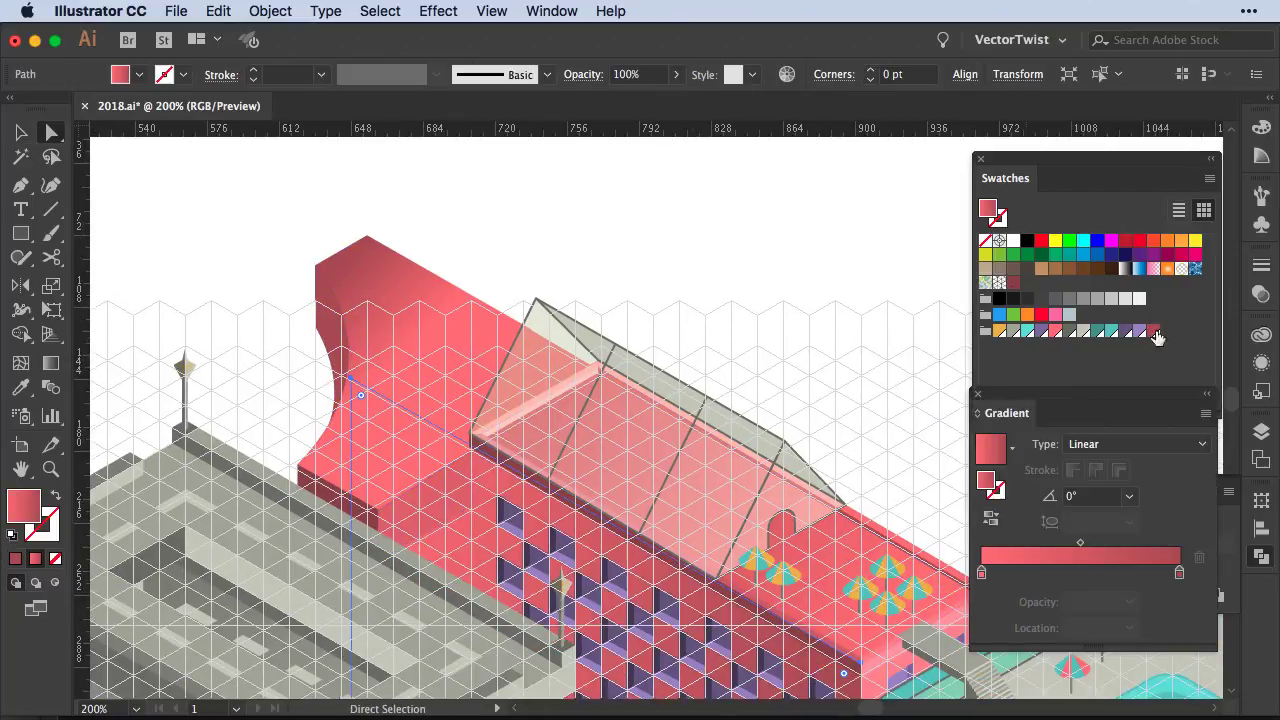
key("g")
key("a")
Start a pink slab shape at the lamp post base
key("ctrl+shift+a")
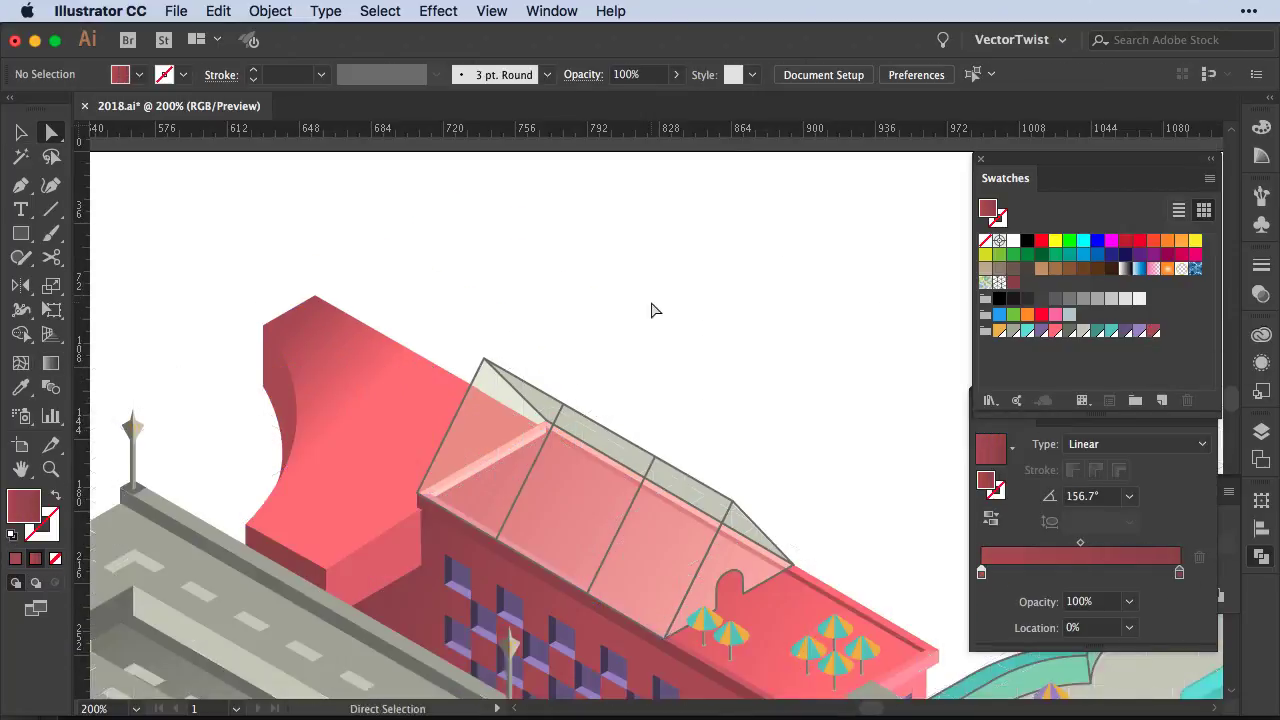
scroll(674, 486, "up", 2)
key("p")
left_click(233, 435)
left_click(388, 345)
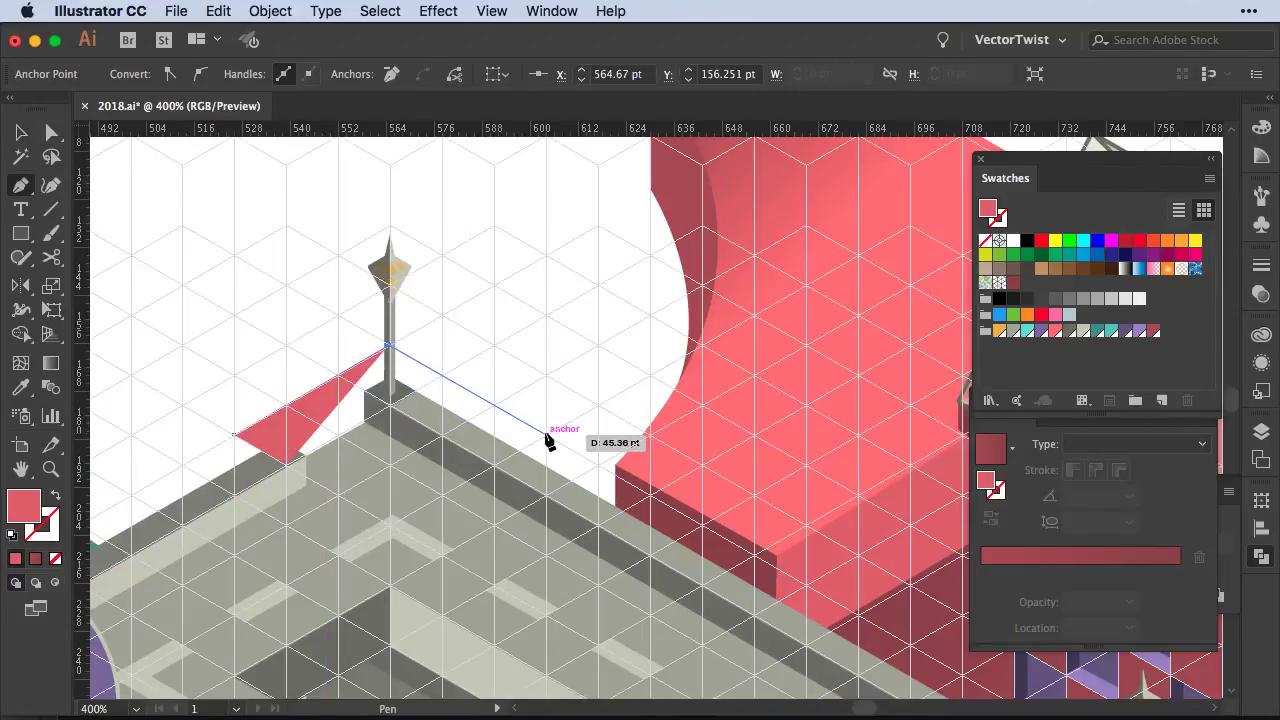
Close the stair slab and fill it pink with no outline
left_click(600, 465)
key("shift+x")
key("a")
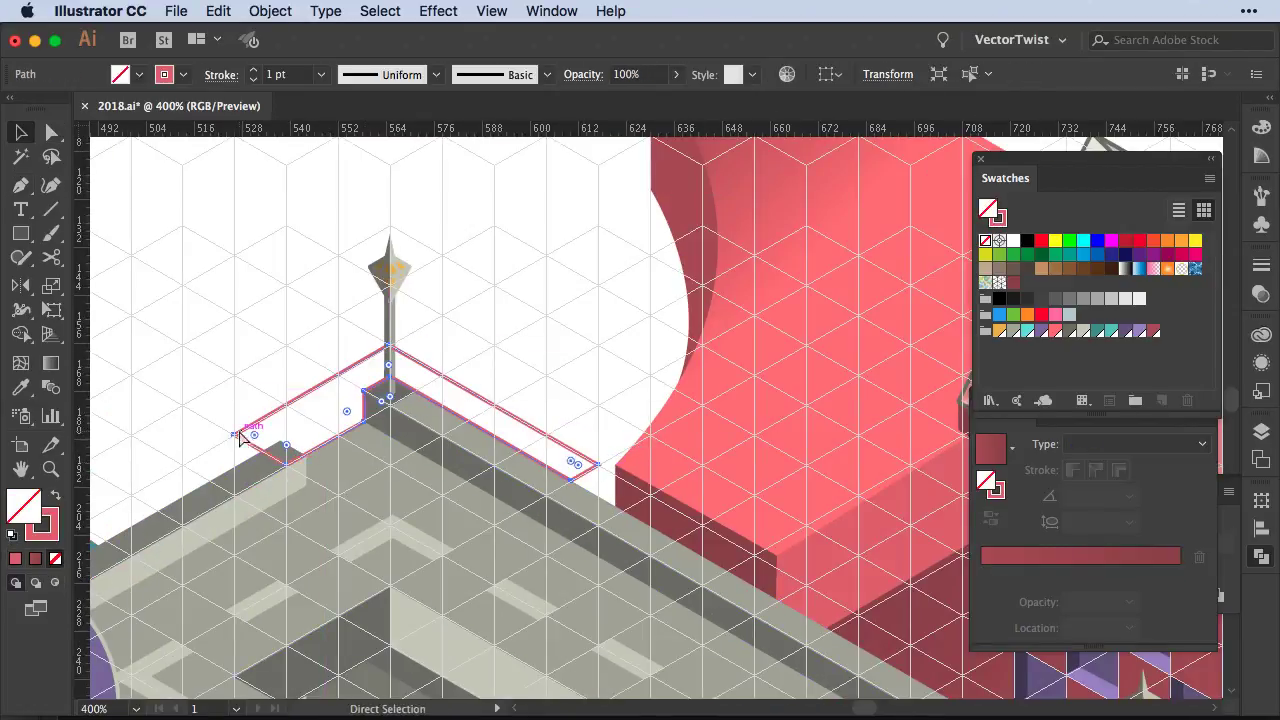
key("shift+x")
key("ctrl+shift+a")
Add a dark-red left face to the slab with the Pen tool
key("p")
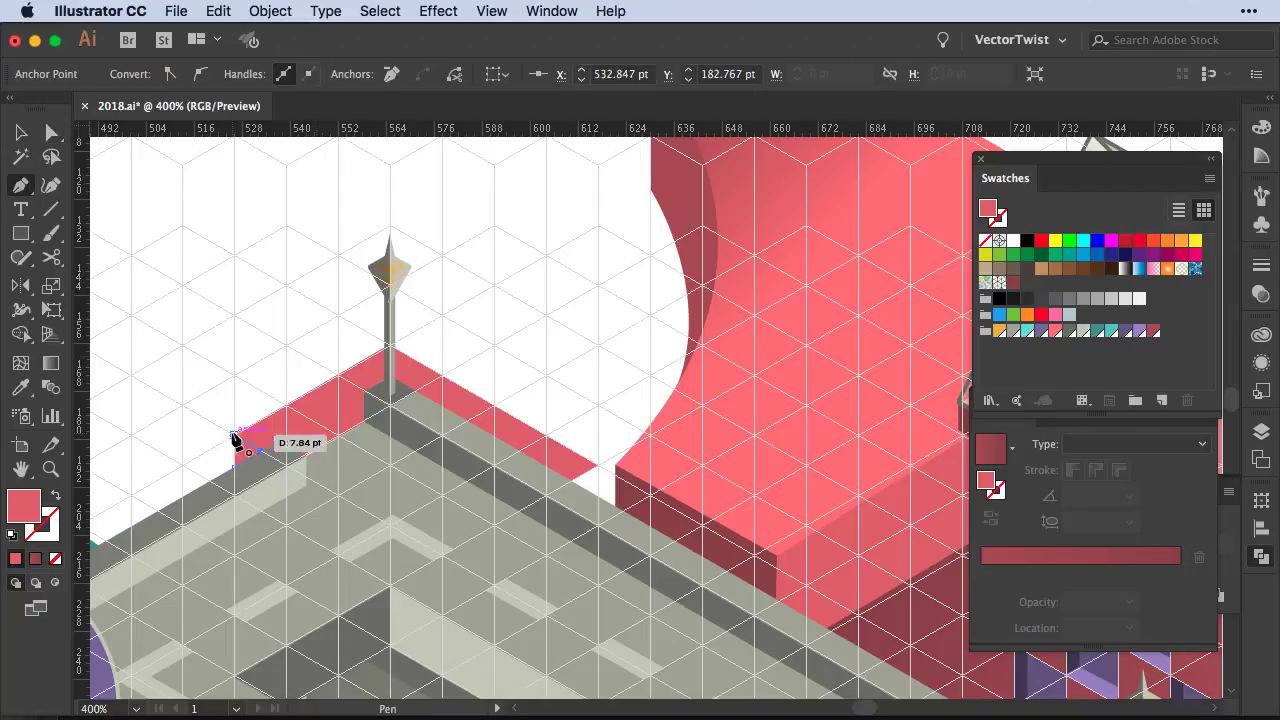
left_click(234, 437)
key("a")
left_click(1013, 282)
key("ctrl+shift+a")
Draw the slab's dark-red right face and nudge it into place
key("p")
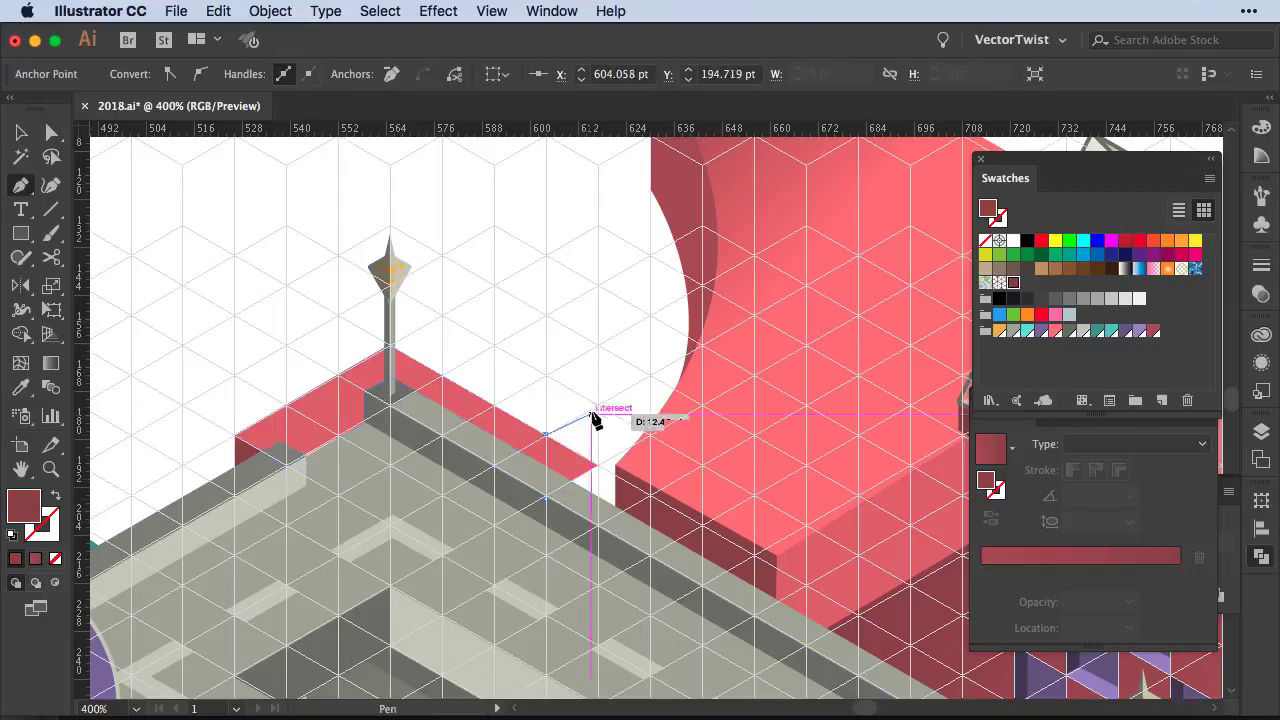
left_click(546, 435)
left_click(598, 405)
left_click(598, 465)
left_click(546, 493)
key("a")
left_click_drag(592, 468, 596, 465)
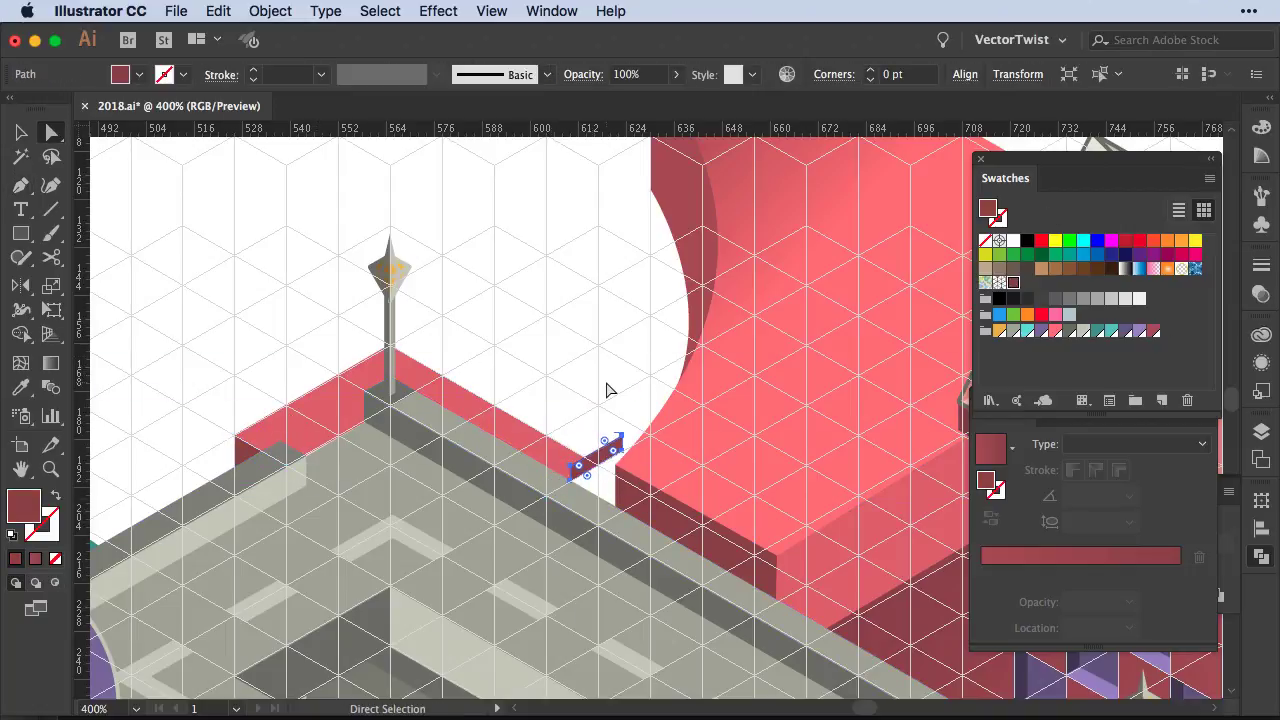
Draw a small rhombus and stretch it into a narrow step bar
left_click(545, 376)
left_click(599, 346)
left_click(651, 376)
left_click(599, 406)
scroll(654, 371, "up", 3)
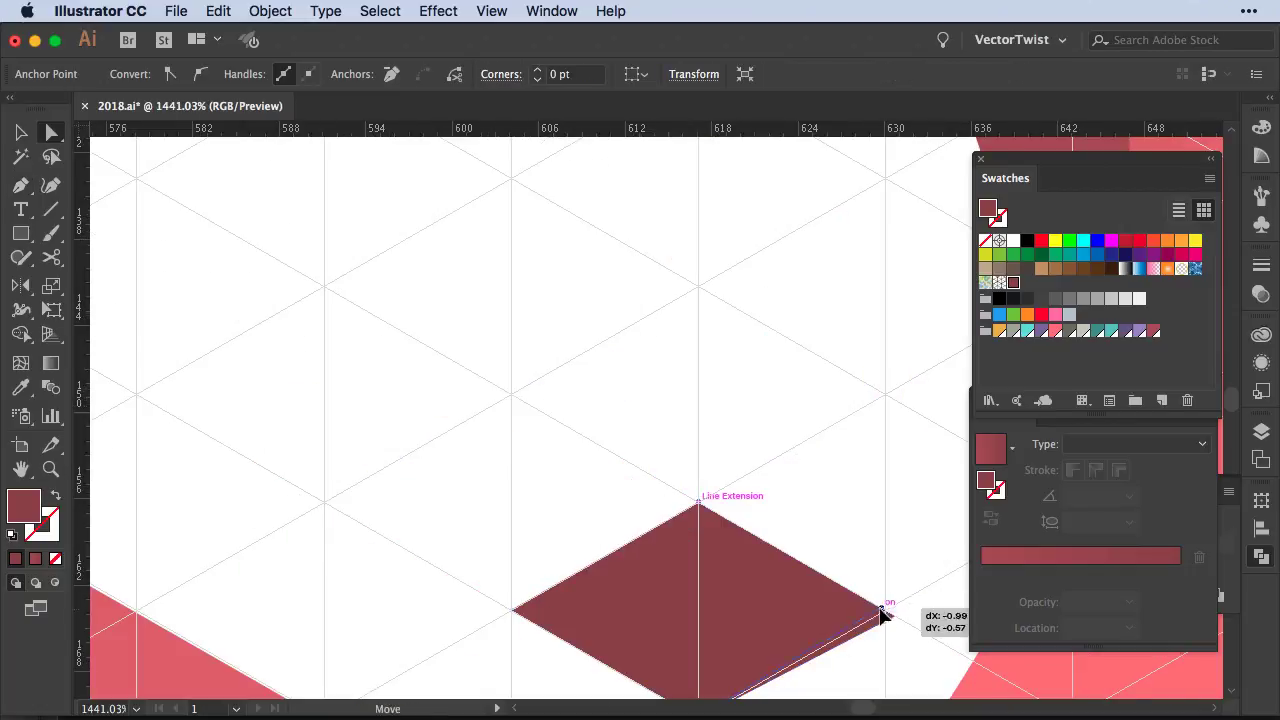
left_click_drag(651, 376, 610, 353)
left_click_drag(656, 399, 466, 549)
Copy the step bar into a three-step staircase and nudge the bars into line
key("v")
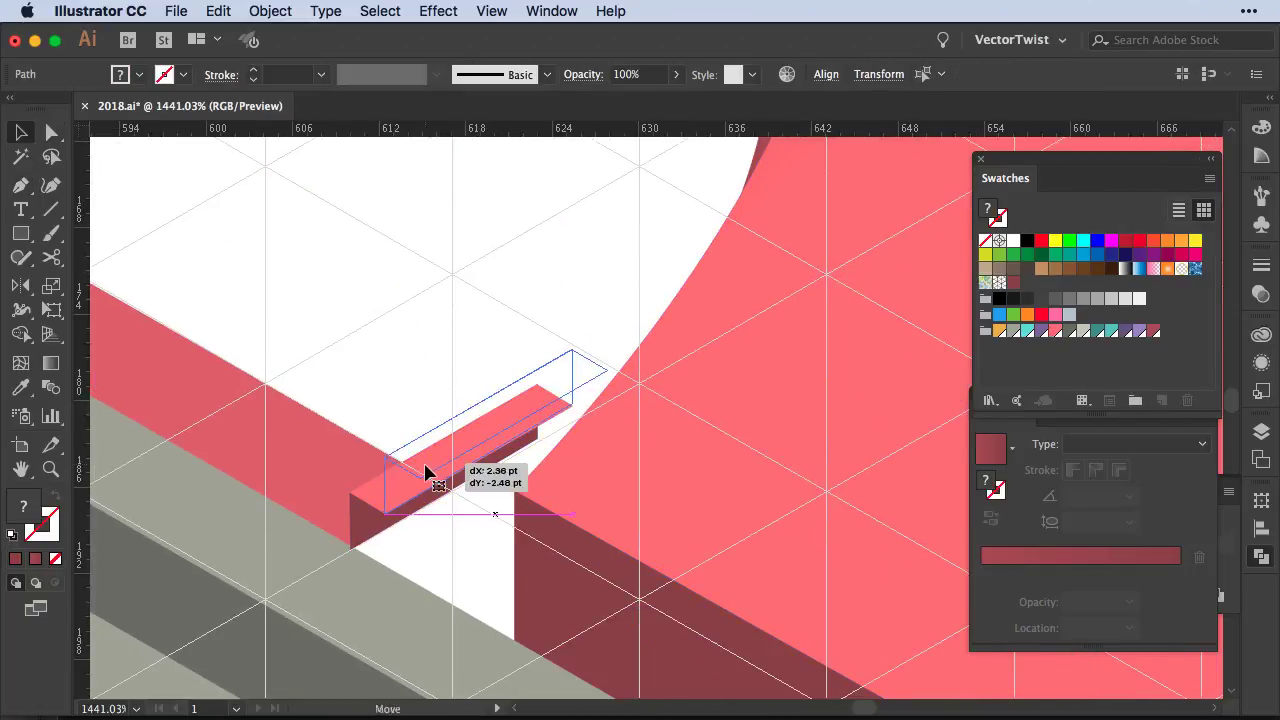
mouse_move(425, 470)
left_mouse_down()
mouse_move(537, 357)
mouse_move(608, 402)
mouse_move(612, 452)
left_mouse_up()
left_click_drag(655, 567, 647, 494)
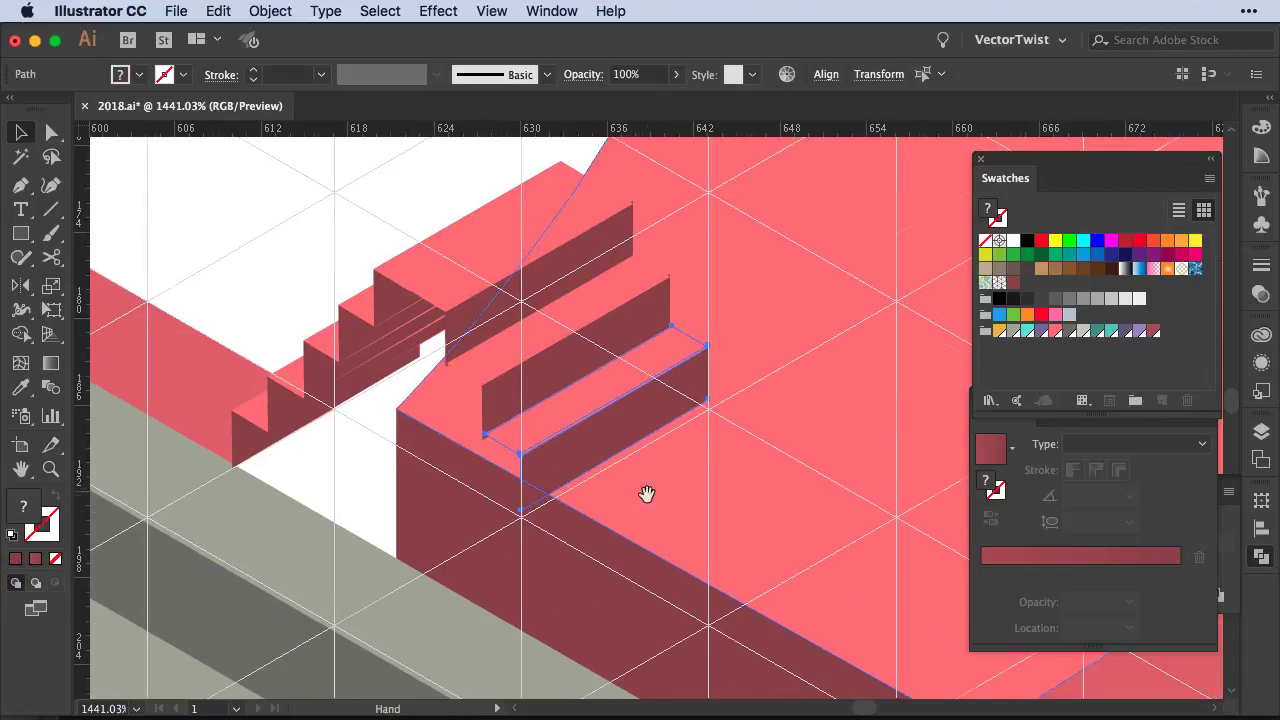
left_click(565, 462, "shift")
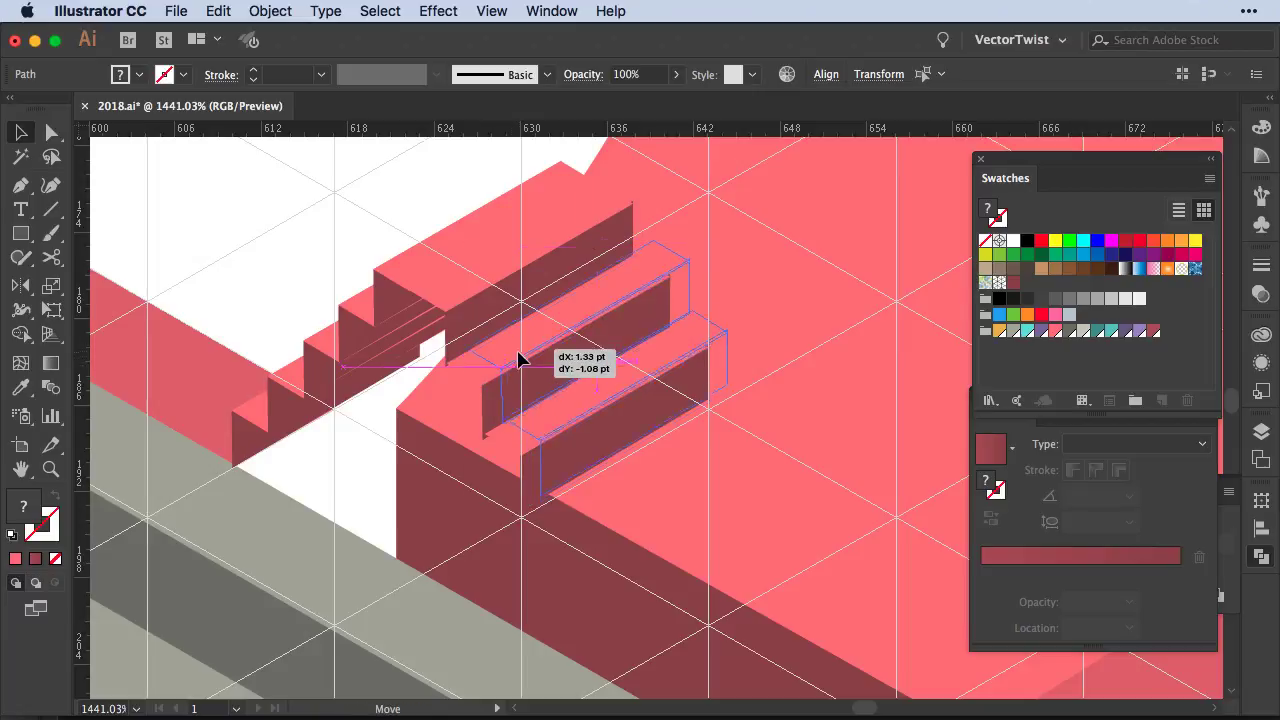
left_click_drag(519, 358, 527, 352)
left_click(374, 434)
Shorten the upper step bars by pulling their right corner points inward
key("a")
left_click(697, 261)
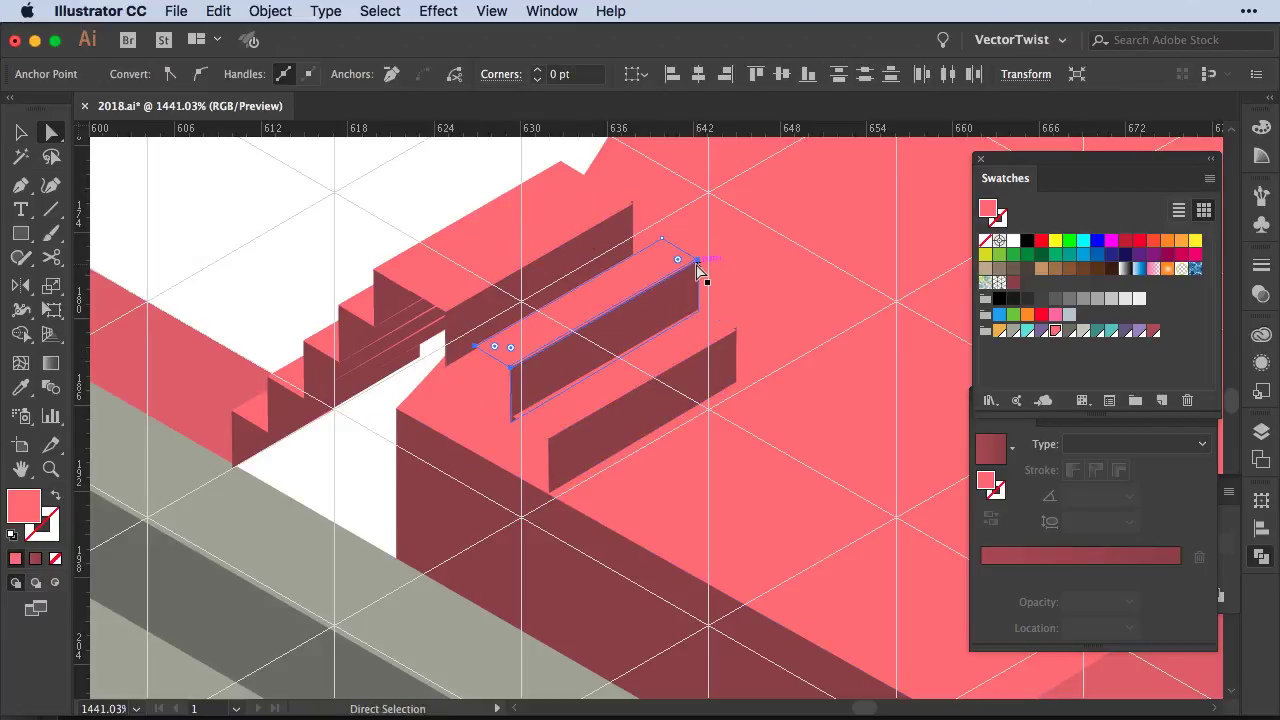
left_click_drag(697, 261, 478, 296)
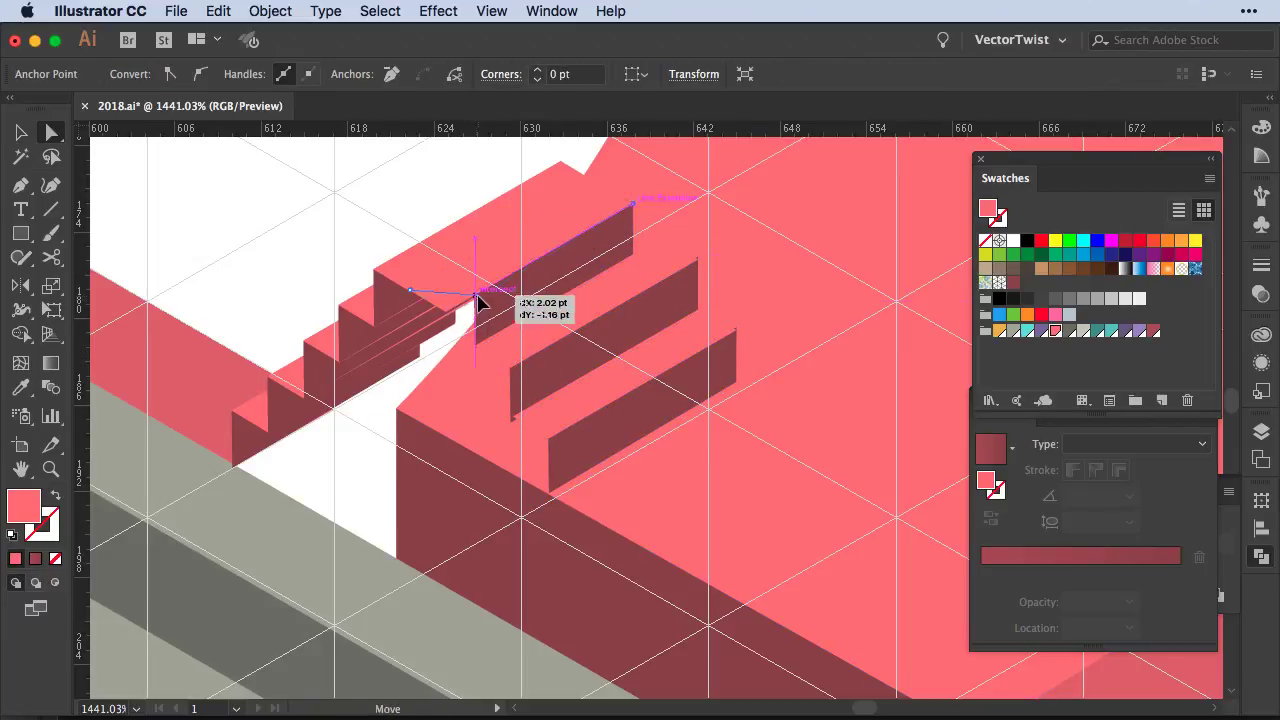
left_click(418, 210)
mouse_move(662, 245)
left_mouse_down()
mouse_move(669, 323)
mouse_move(752, 400)
left_mouse_up()
key("Delete")
left_click_drag(740, 500, 486, 199)
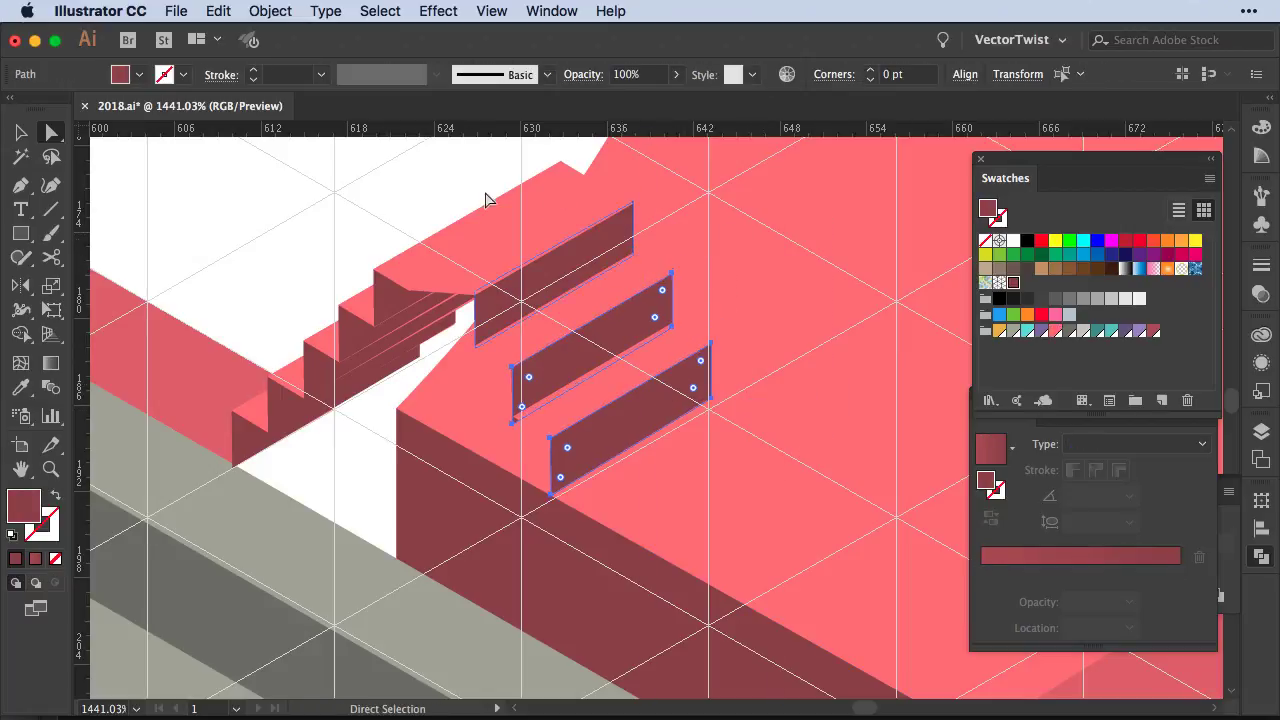
key("ctrl+z")
Draw the closed zig-zag outline of the dark-red stair side wall
key("i")
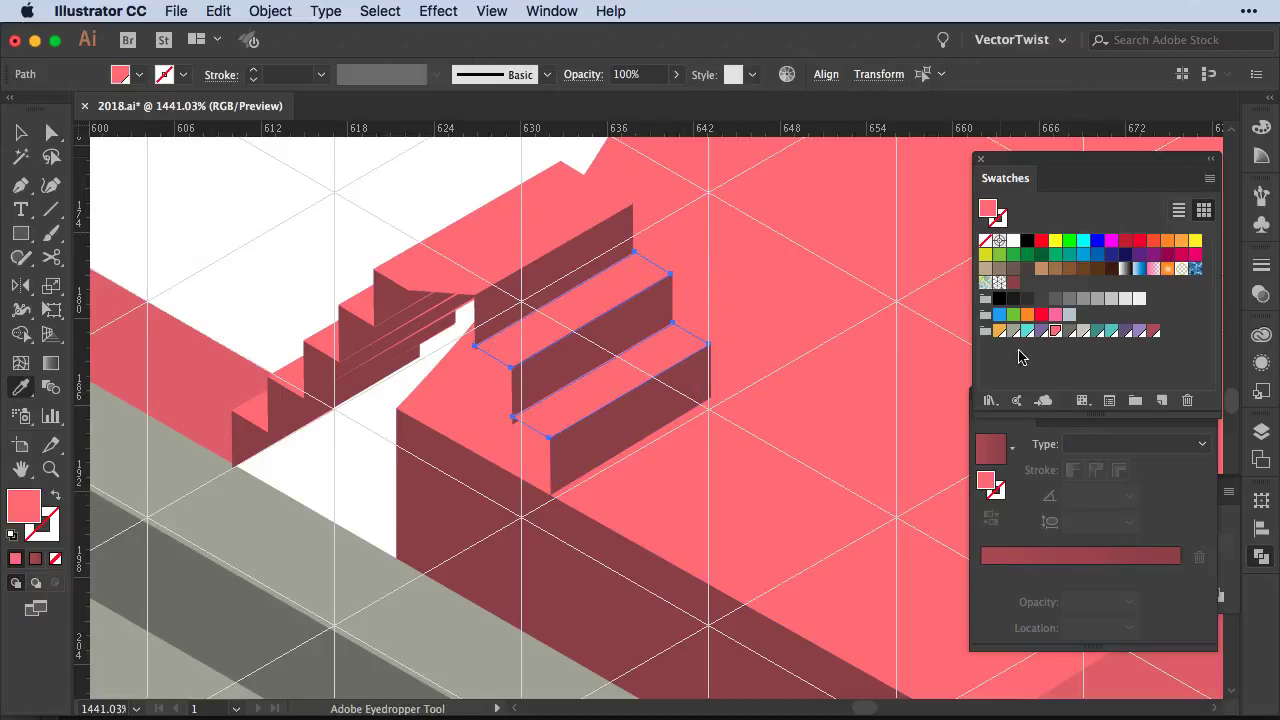
left_click(231, 410)
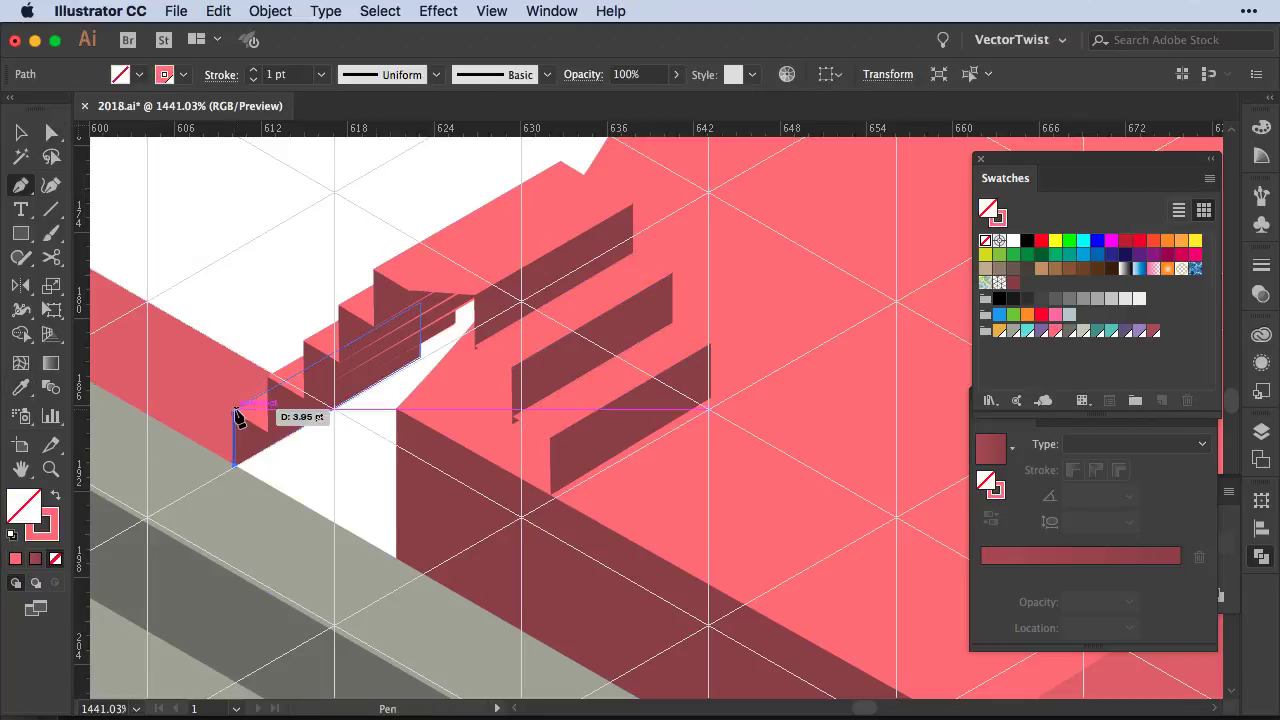
left_click(235, 465)
left_click(268, 434)
left_click(268, 376)
left_click(304, 398)
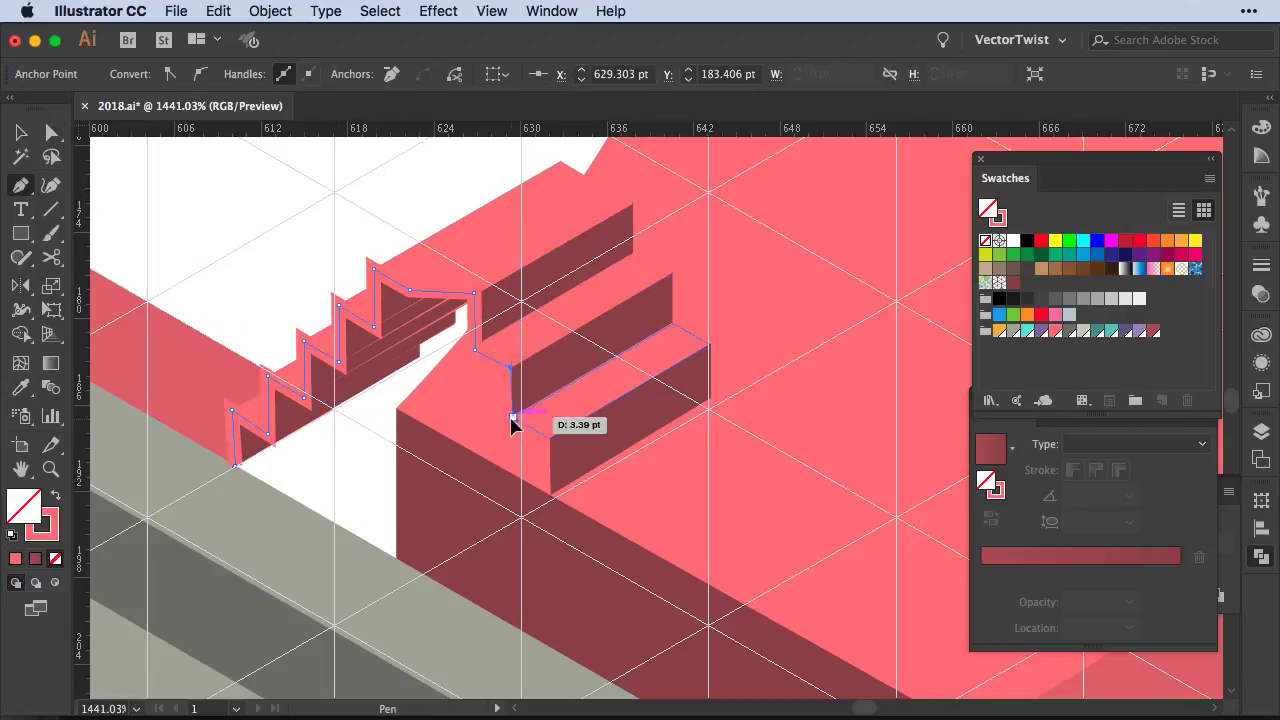
left_click(265, 487)
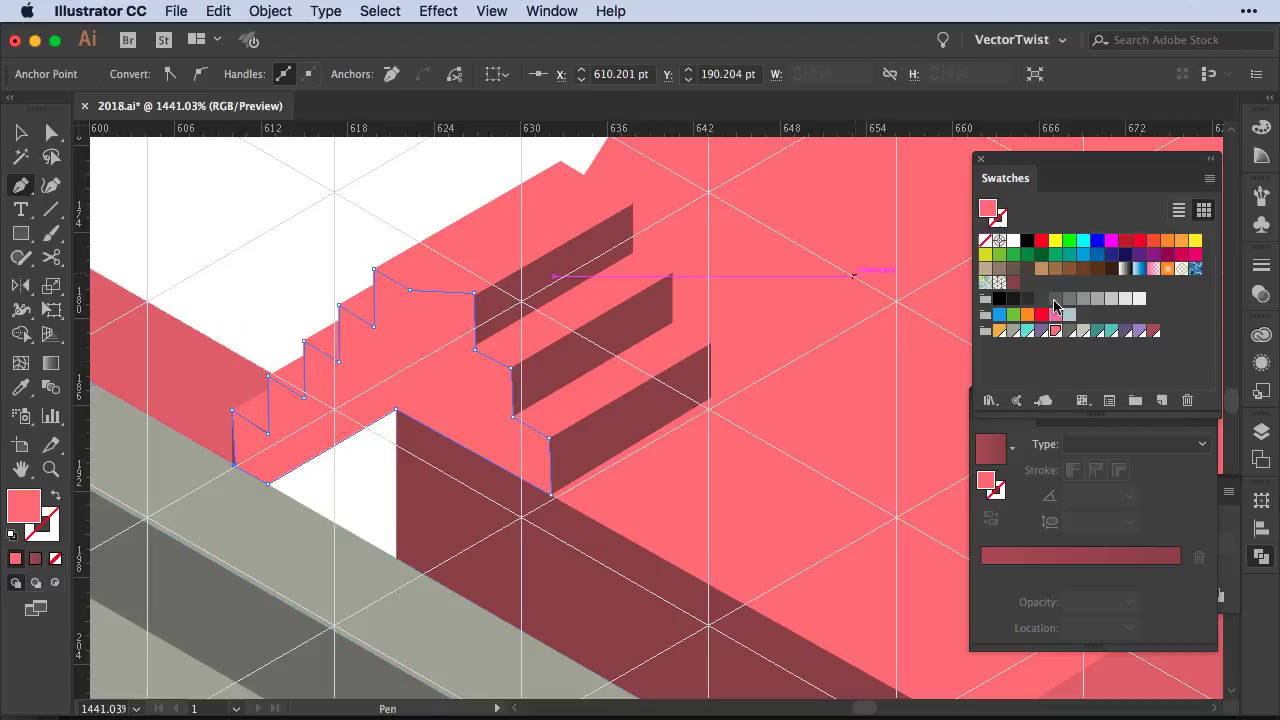
Adjust a corner point of the stair outline, then zoom out over the building
key("a")
left_click(474, 350)
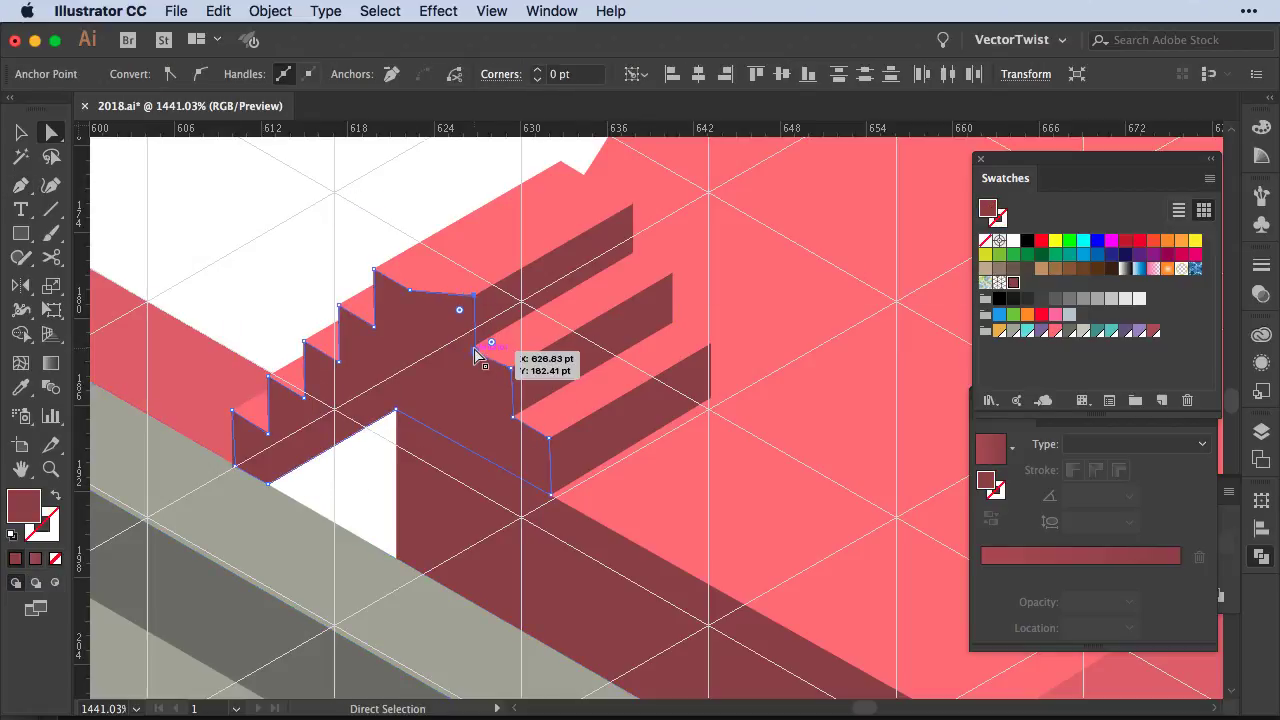
left_click(551, 440)
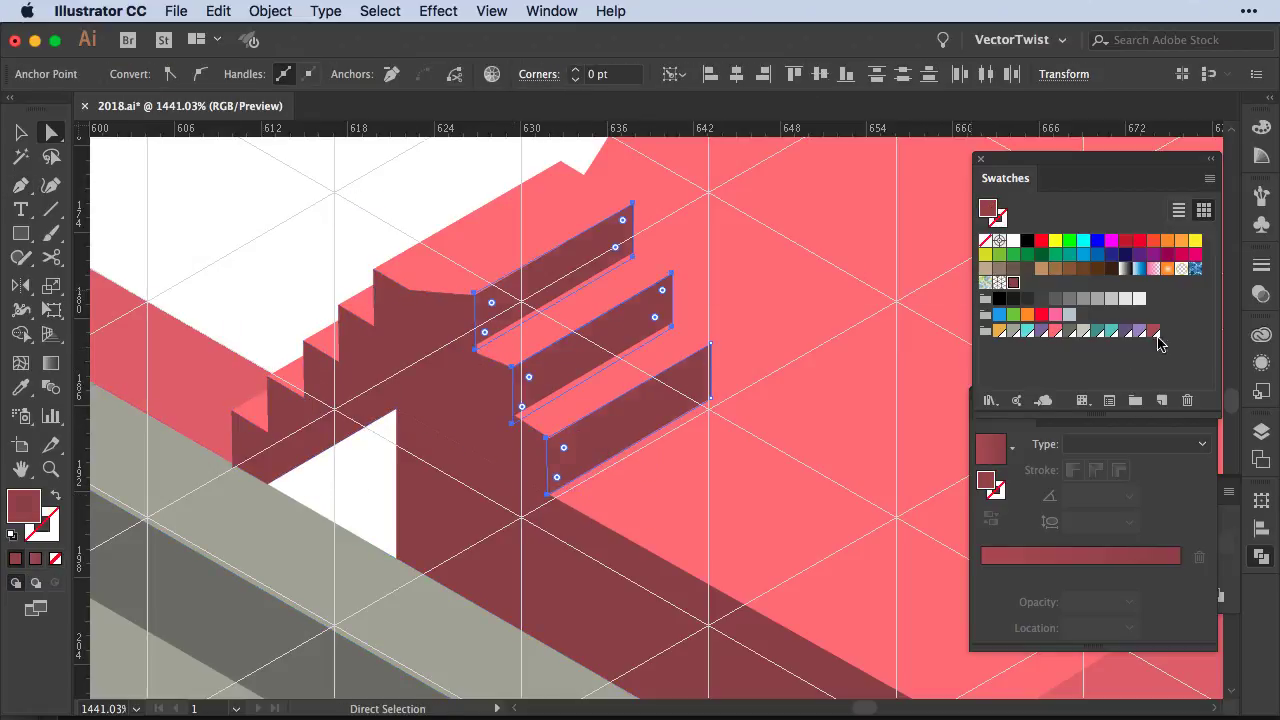
left_click(509, 234)
key("ctrl+minus")
key("ctrl+minus")
key("ctrl+minus")
left_click_drag(634, 360, 224, 165)
Zoom out and isolate the pink building group for editing
key("v")
key("ctrl+minus")
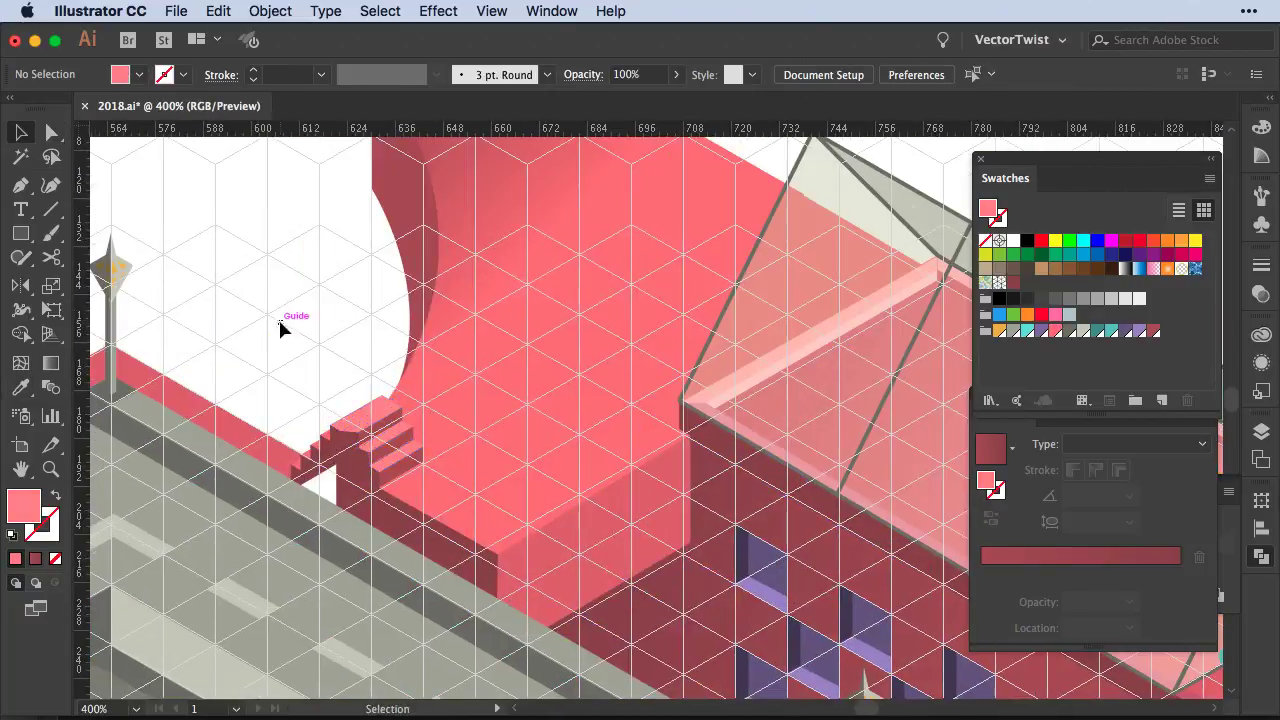
key("ctrl+minus")
key("ctrl+minus")
double_click(523, 265)
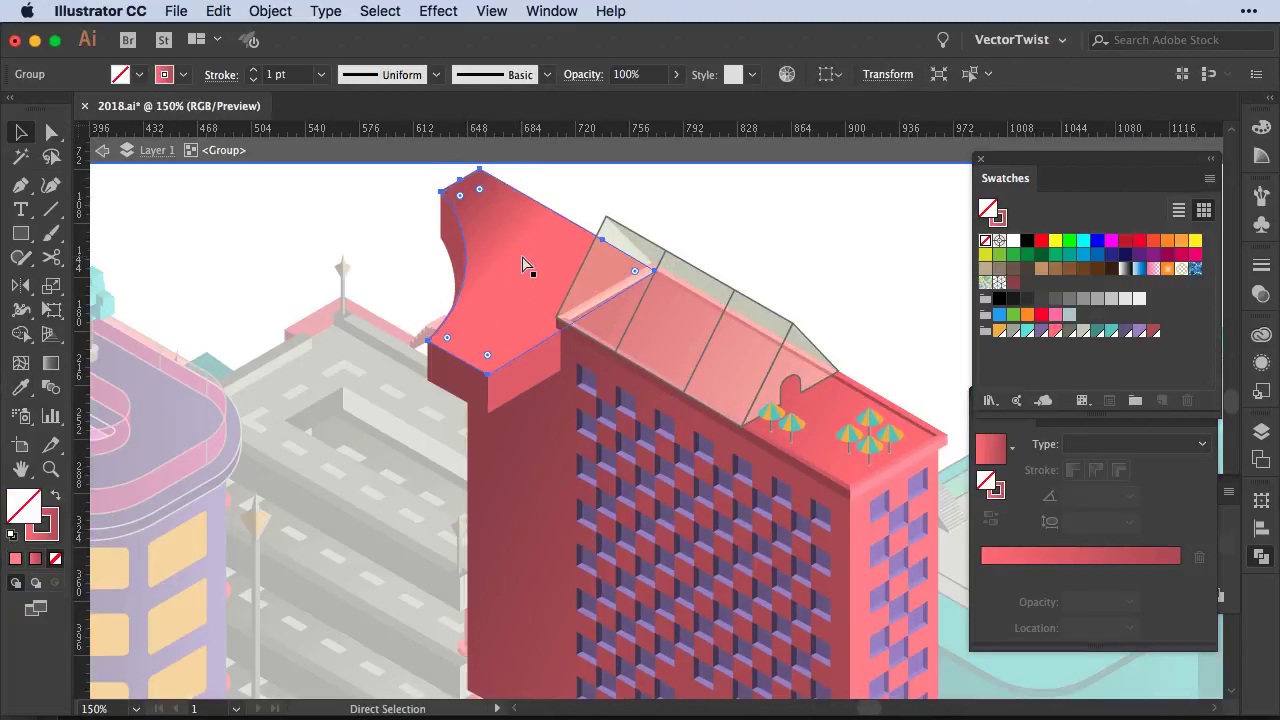
key("ctrl+z")
key("ctrl+shift+z")
Cut the curved wall outline at its right corner with Scissors
left_click(463, 293, "shift")
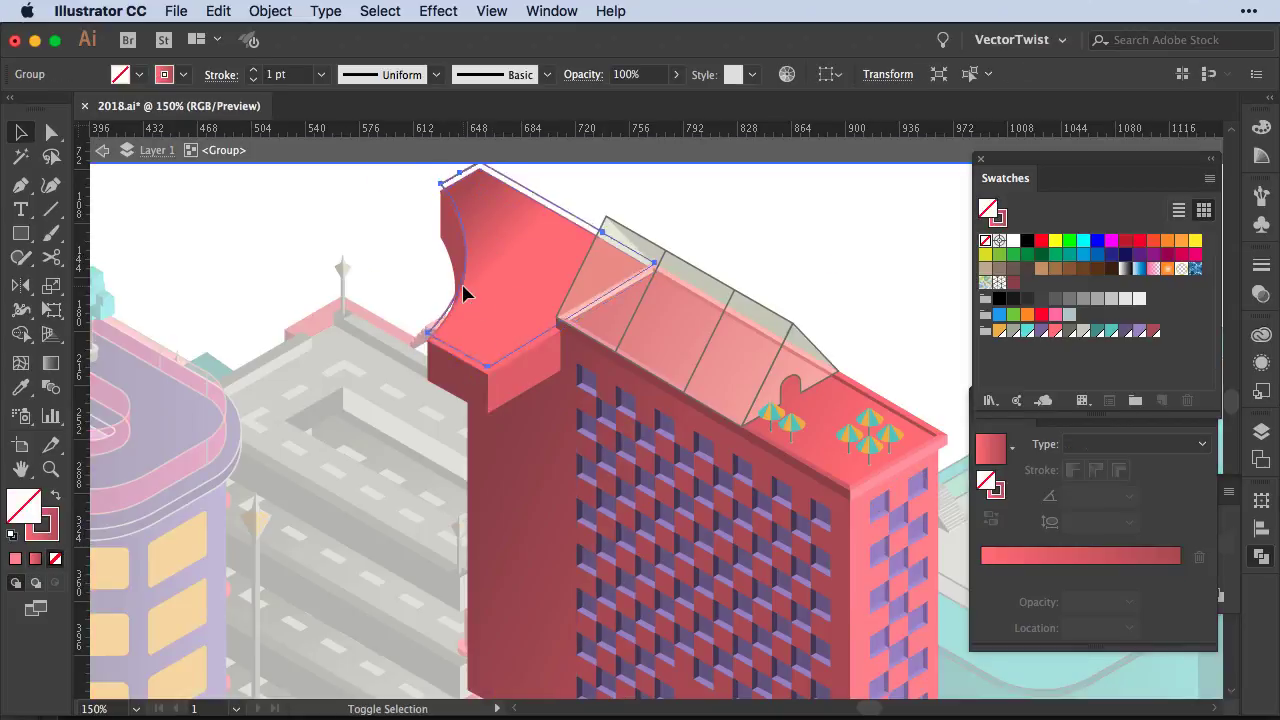
key("ctrl+plus")
key("c")
key("ctrl+plus")
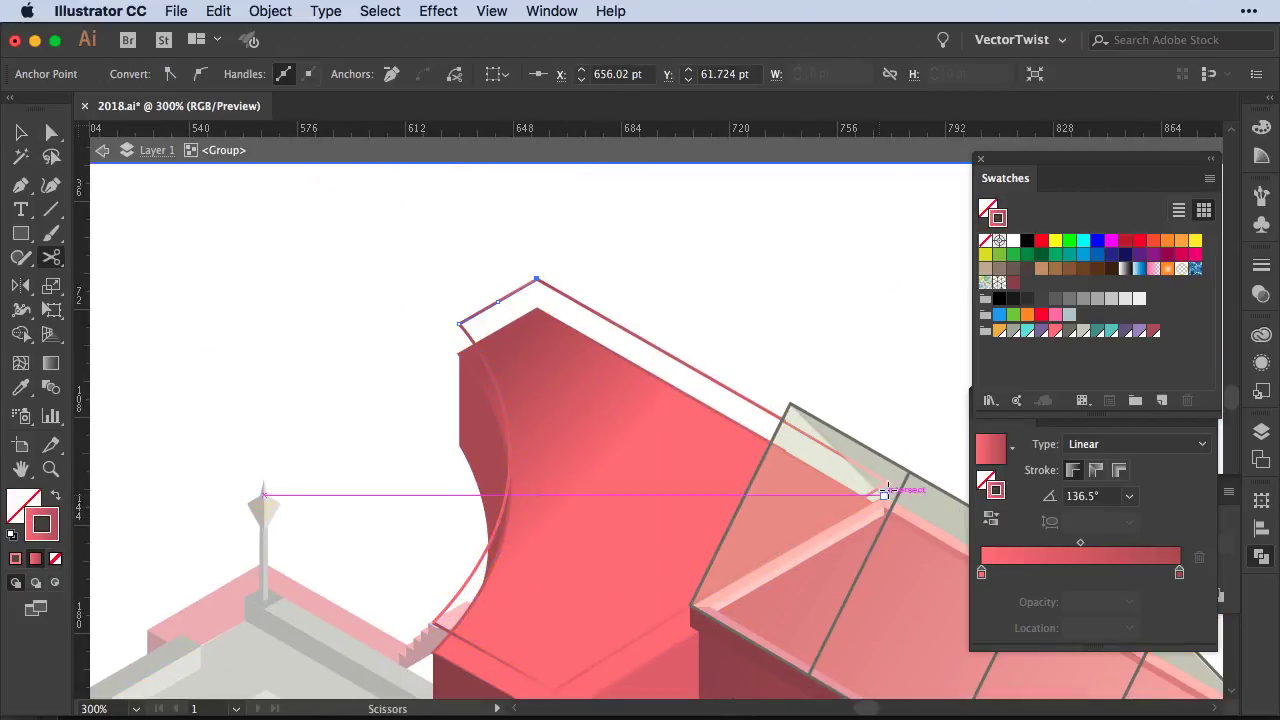
left_click(889, 483)
left_click(834, 405)
key("v")
Move the cut edge's end anchor up to the wall's top corner
key("a")
left_click(571, 557)
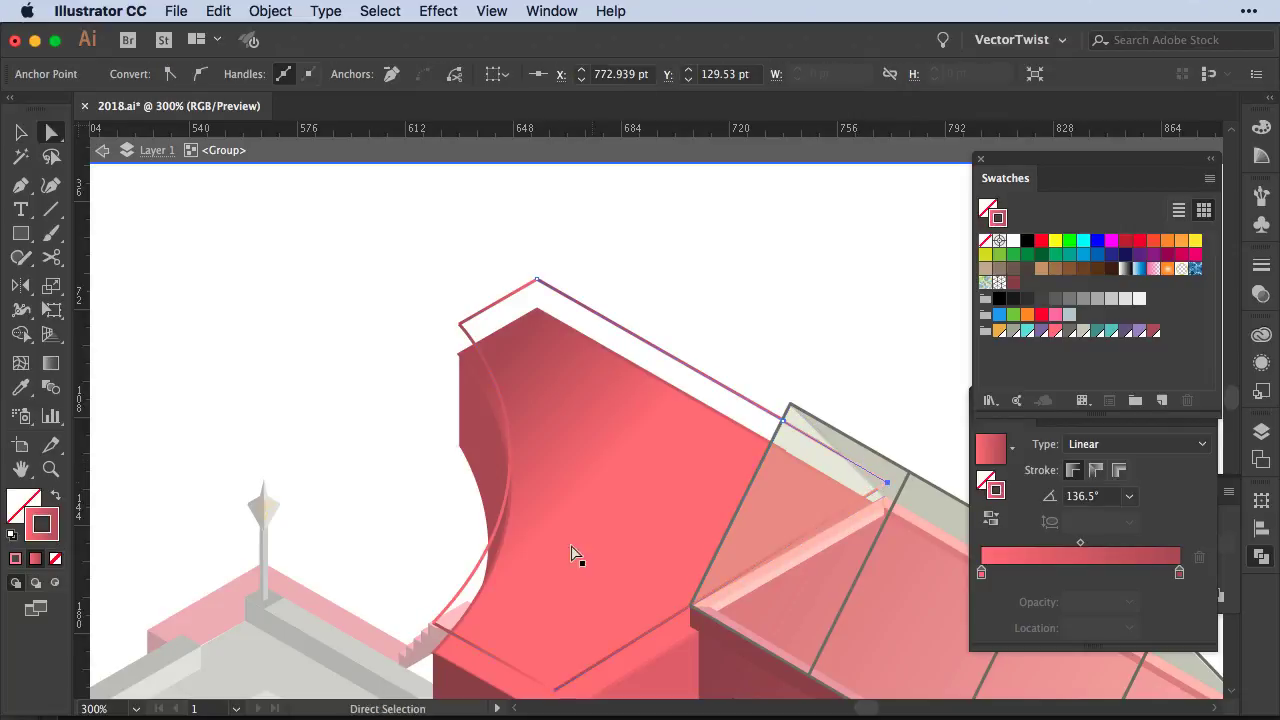
scroll(571, 557, "down", 3)
key("c")
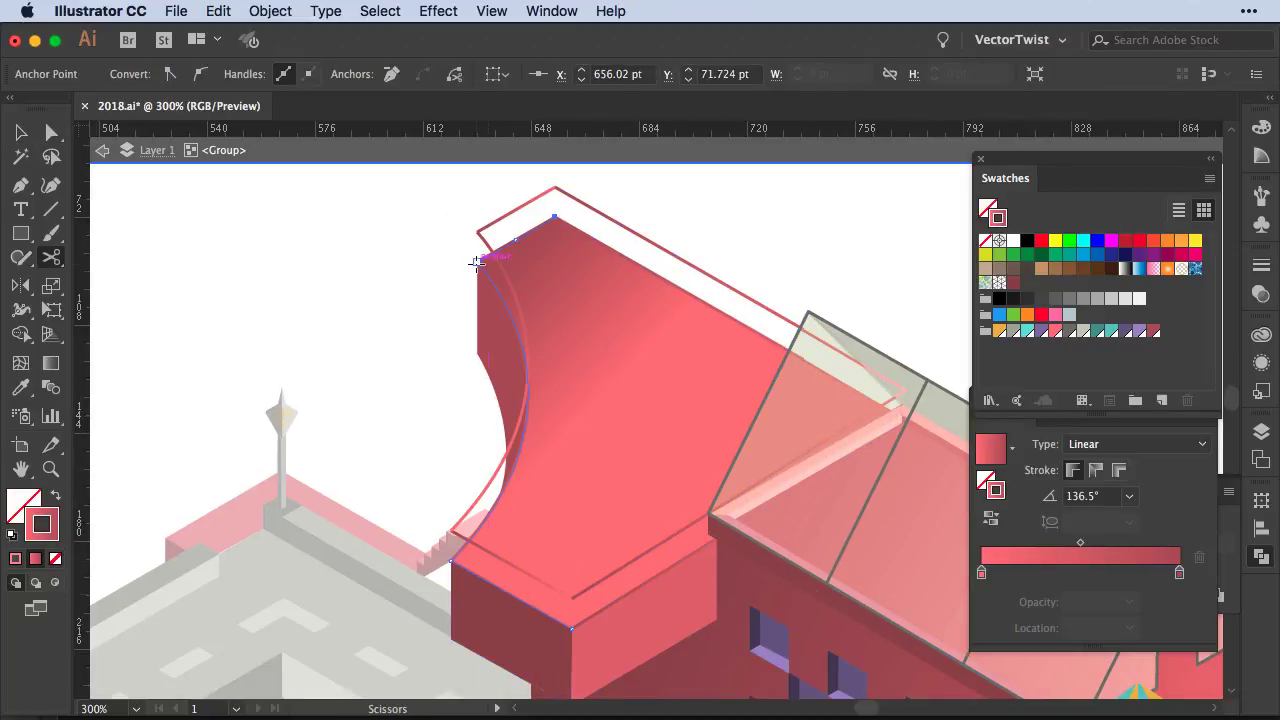
left_click(570, 603)
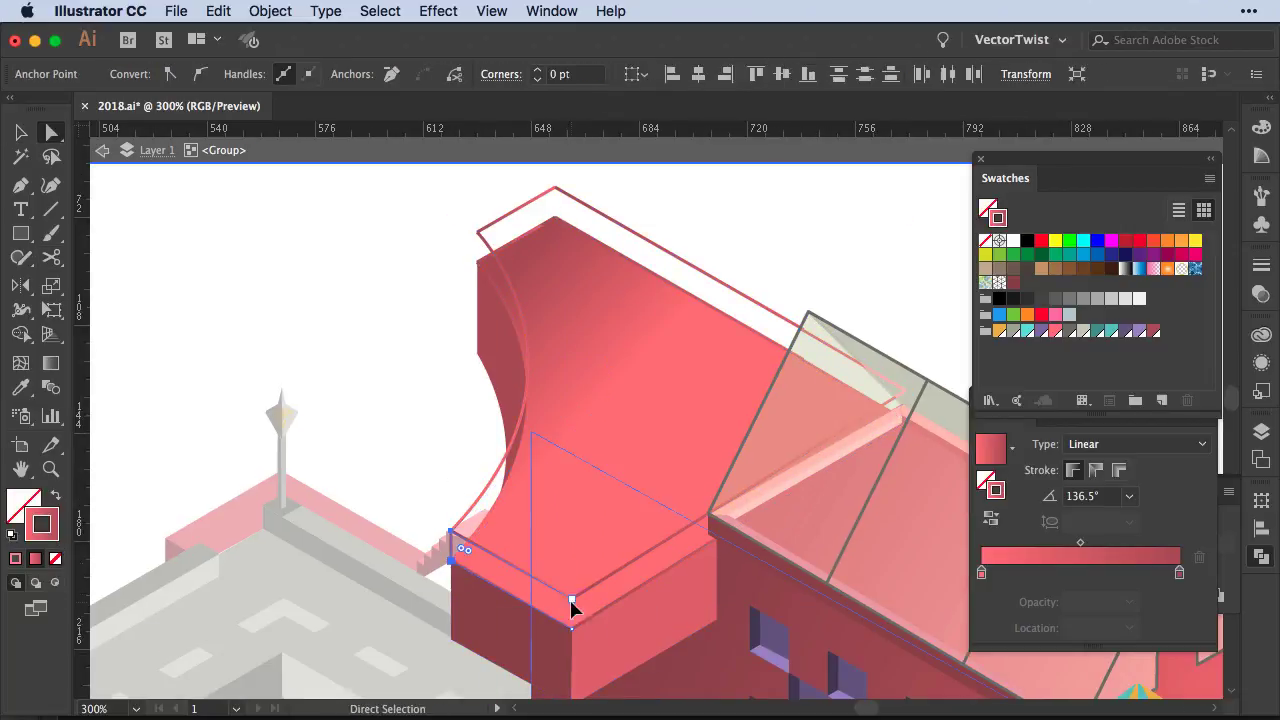
scroll(700, 430, "right", 5)
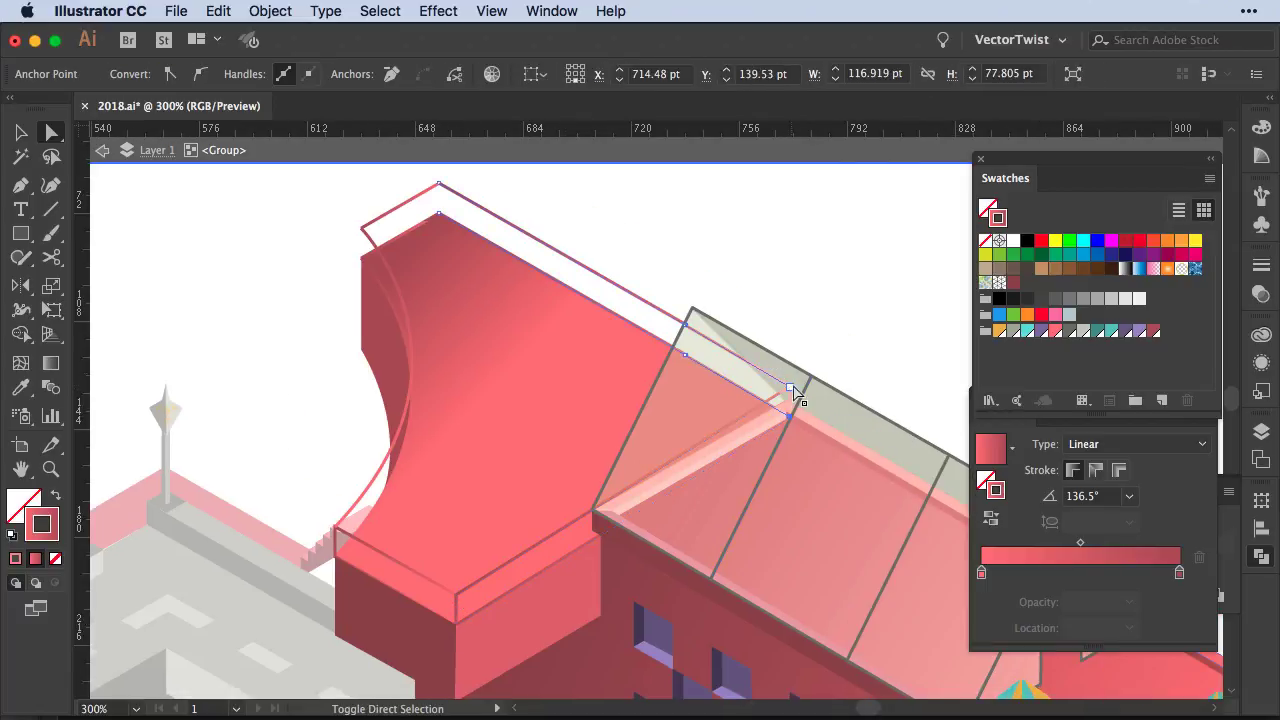
left_click_drag(792, 389, 441, 218)
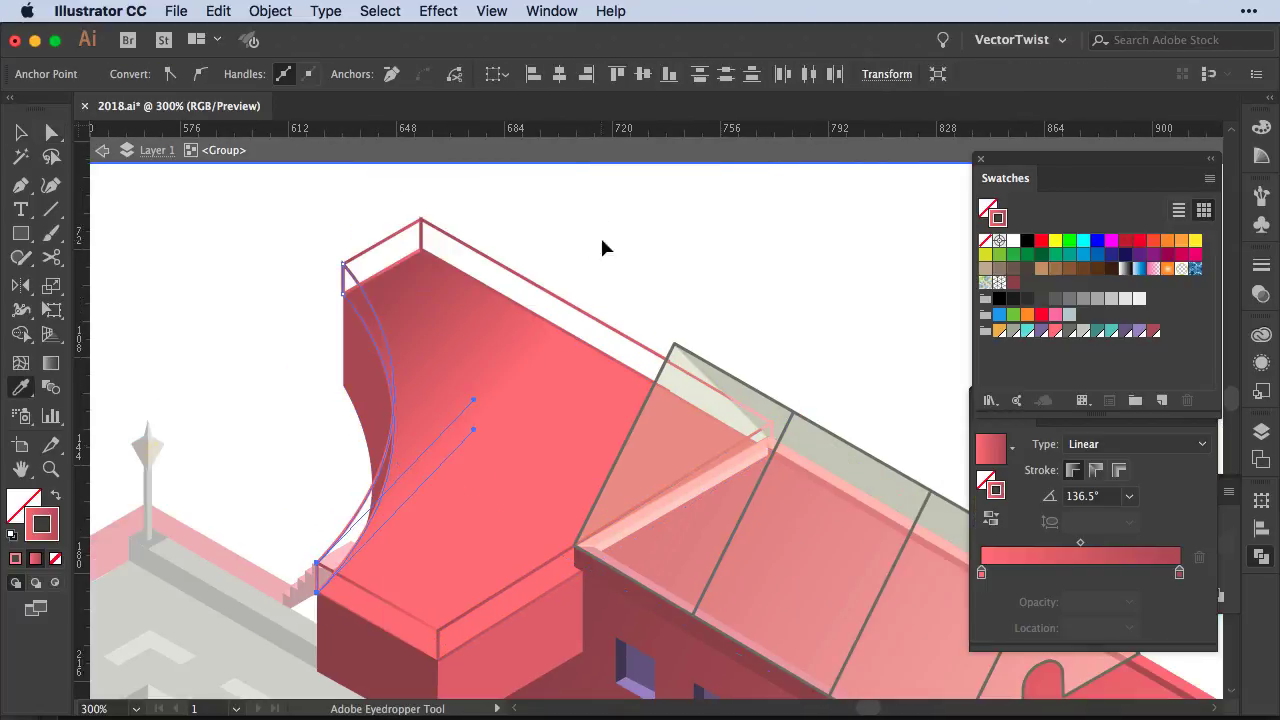
Fill the top rim with the pale grey roof colour via the Eyedropper
key("v")
left_click(1262, 266)
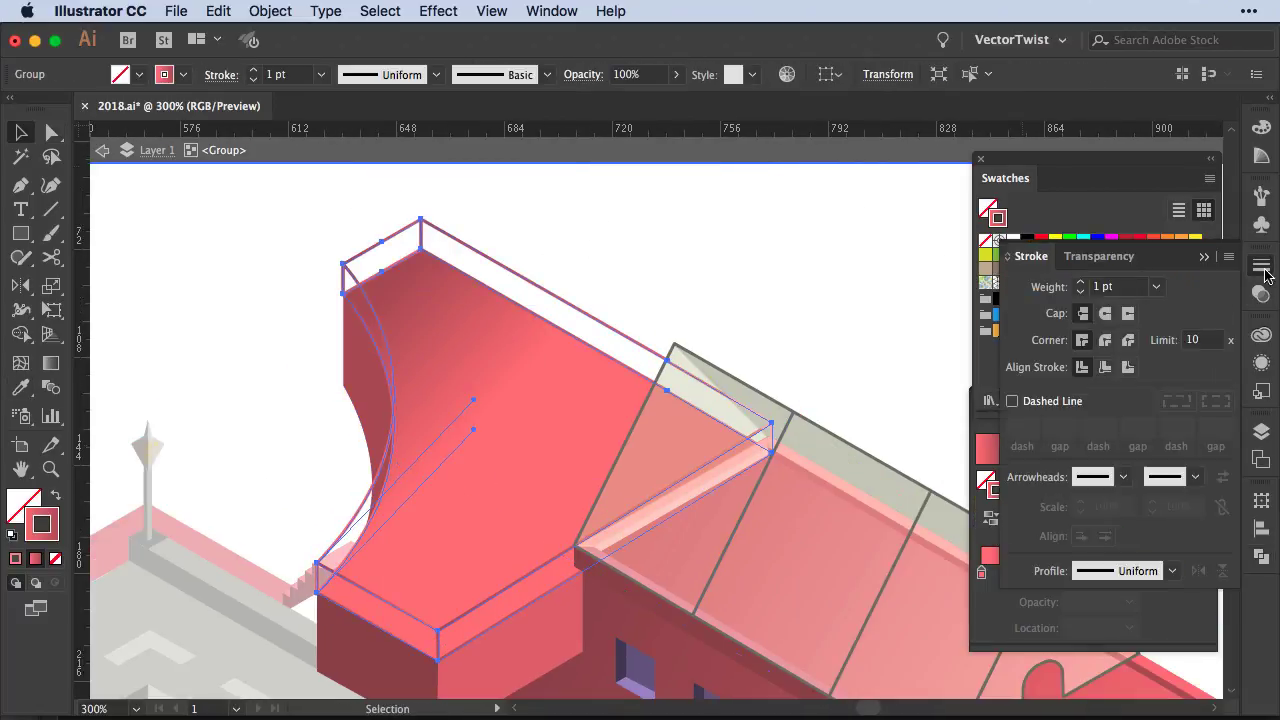
key("i")
left_click(700, 360)
key("v")
left_click(645, 243)
Check the curved wall and roof pieces, then exit the isolated building group
scroll(686, 329, "down", 2)
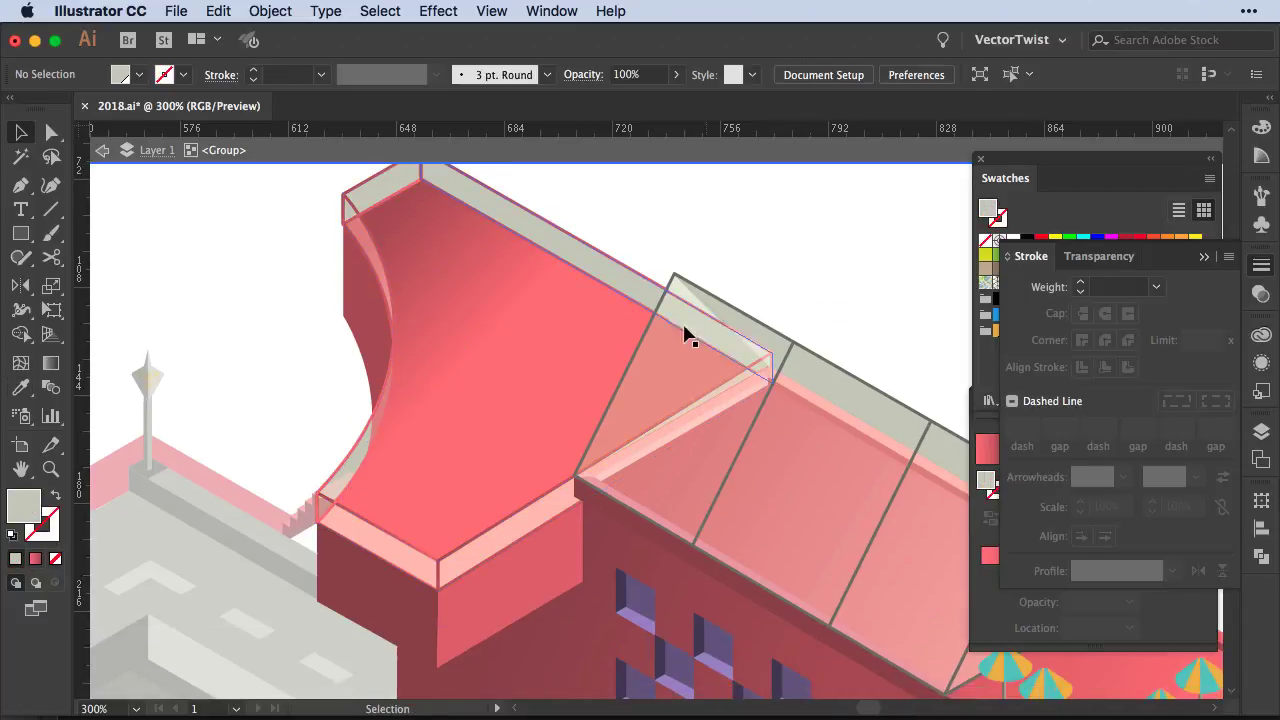
left_click(483, 477)
left_click(714, 429)
left_click(890, 248)
key("a")
key("v")
left_click_drag(600, 229, 405, 610)
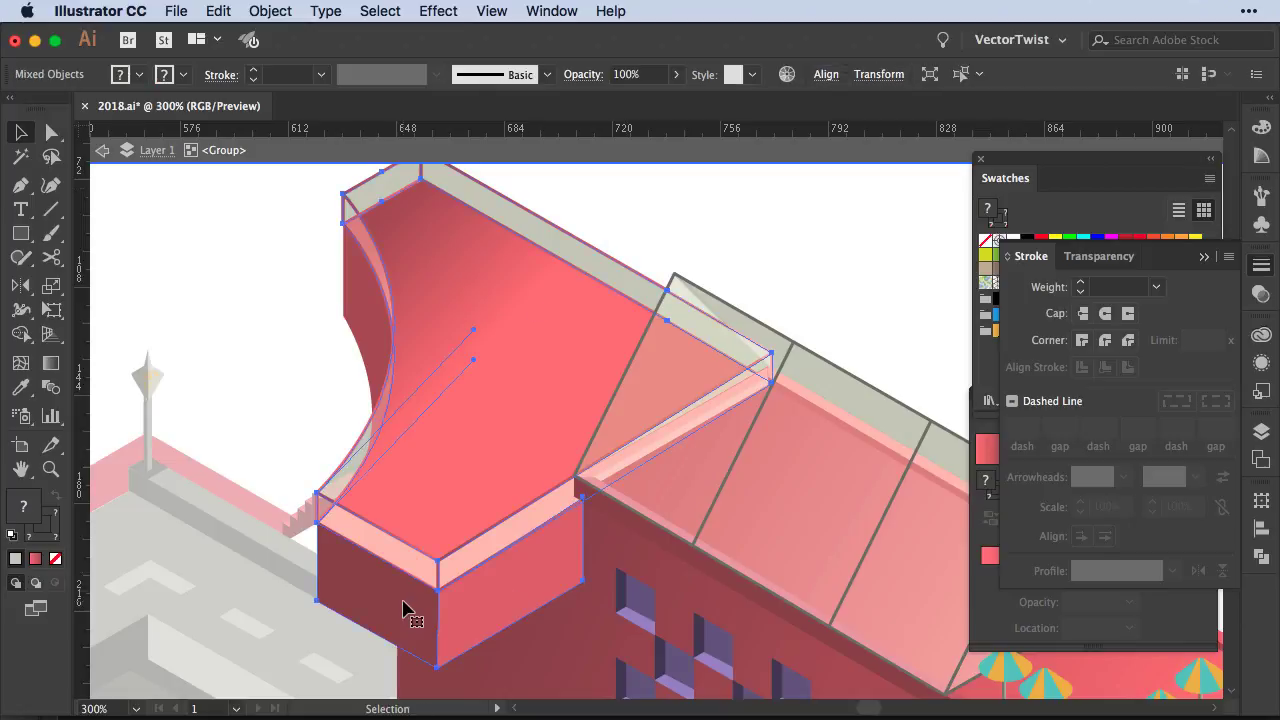
double_click(238, 275)
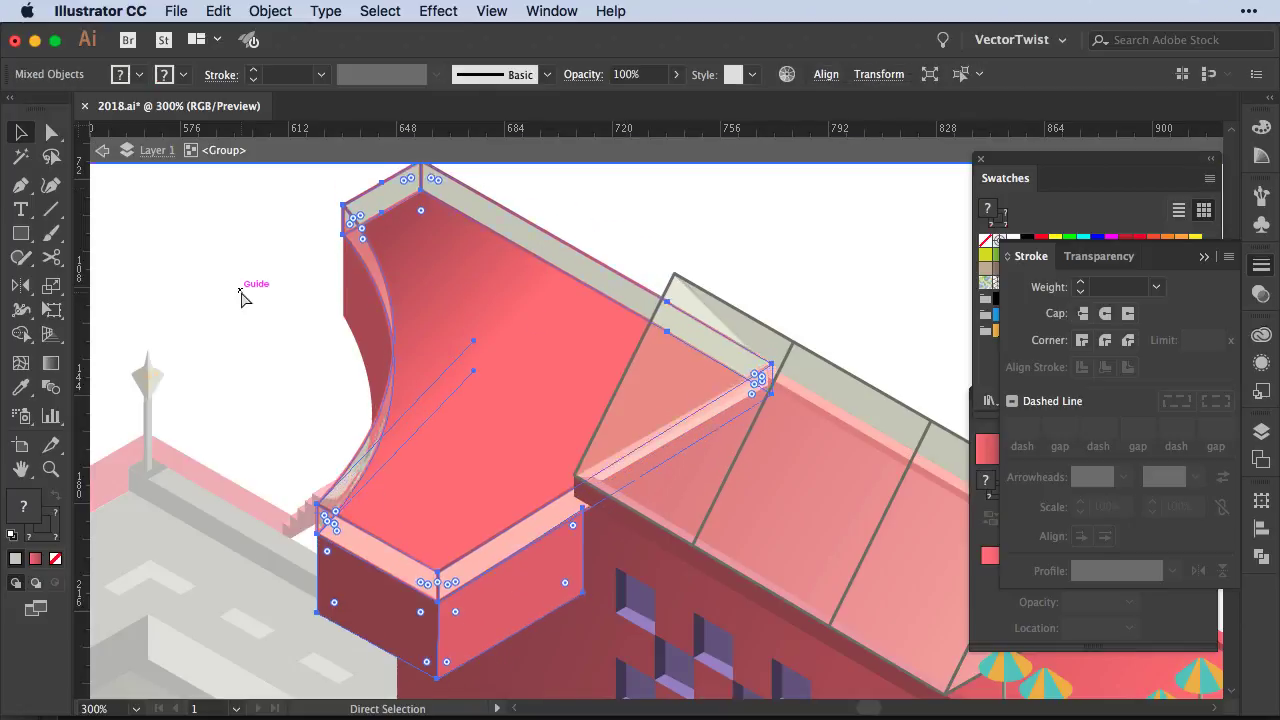
left_click(420, 566, "super")
Zoom in on the stairs and isolate the wall behind them
key("super+equal")
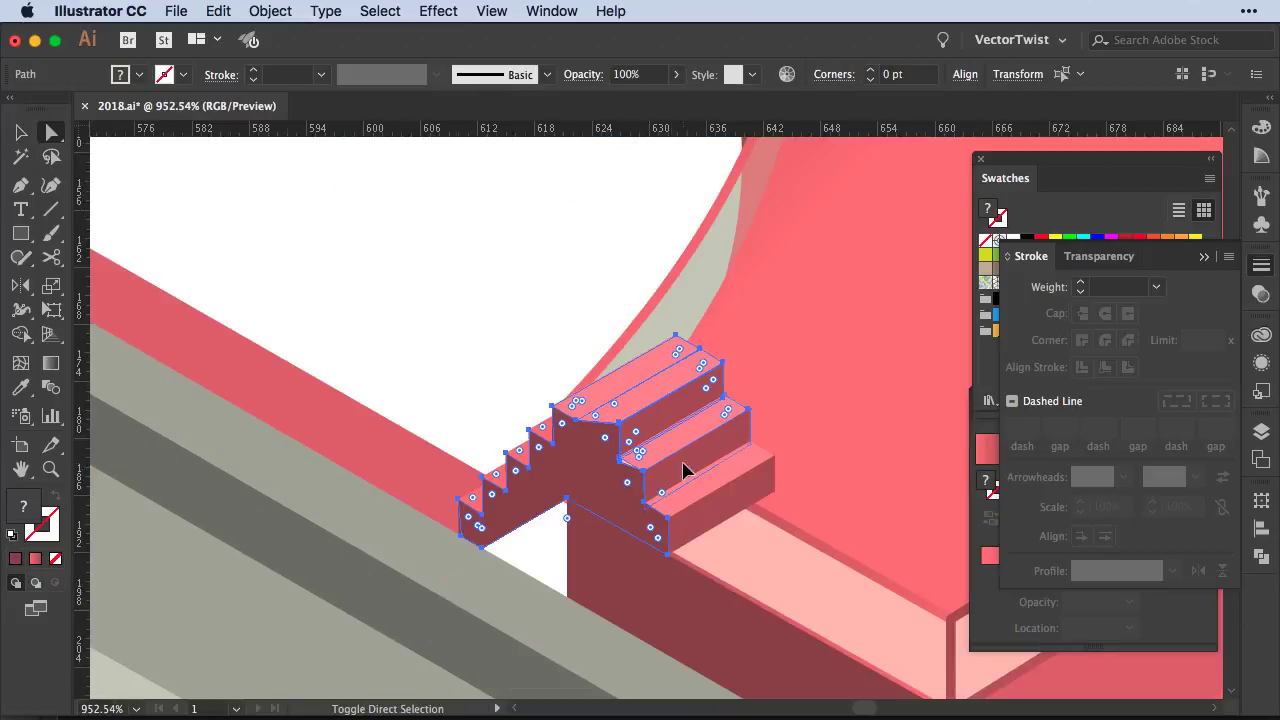
key("super+shift+a")
key("super+z")
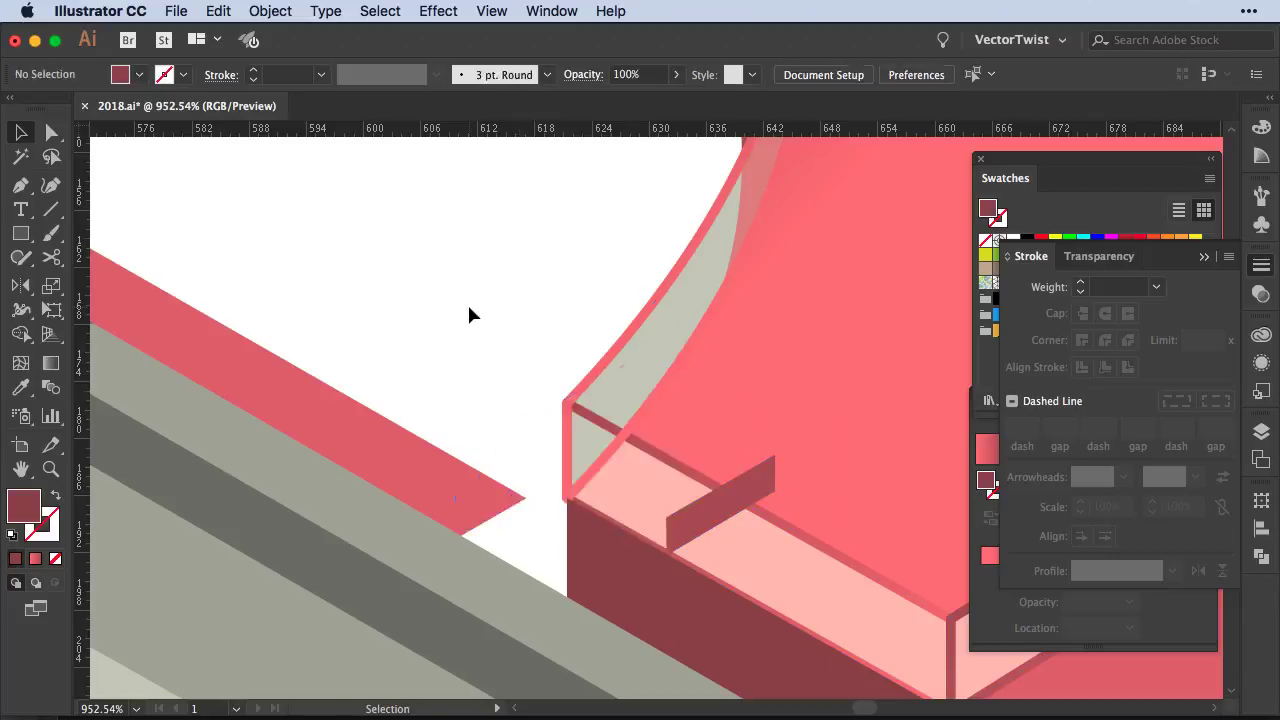
double_click(697, 512)
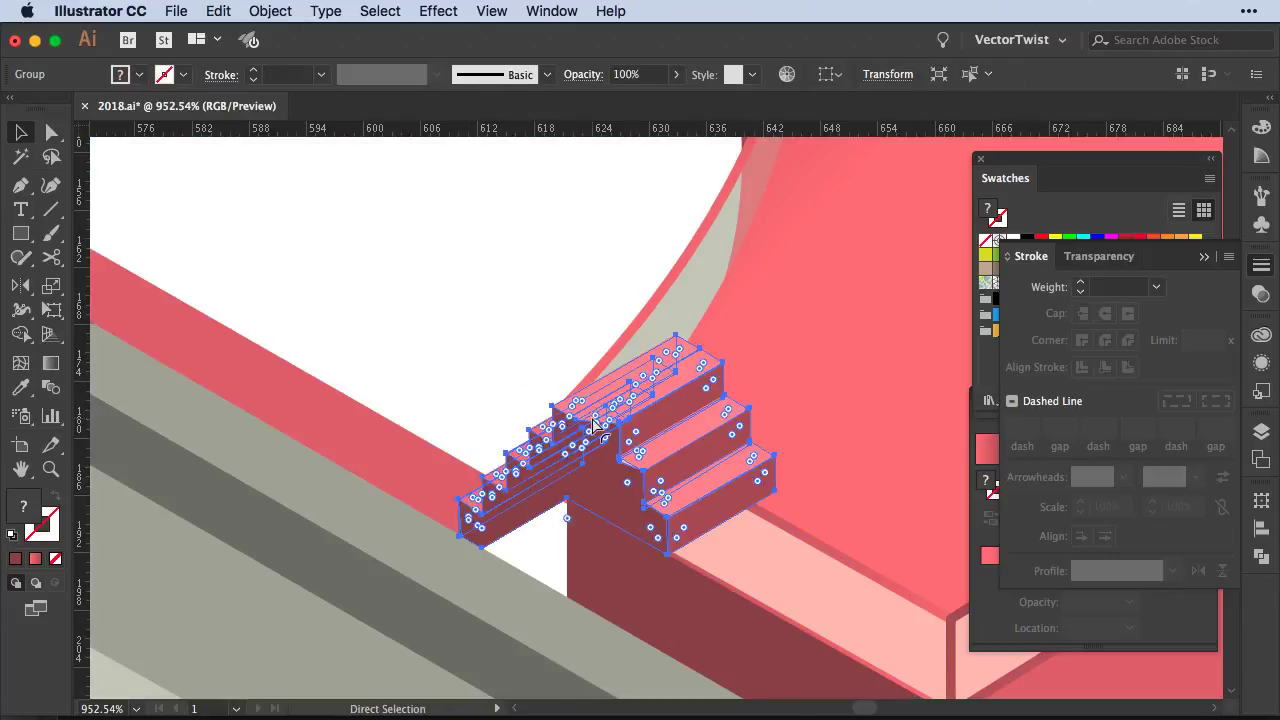
left_click(270, 11)
left_click(286, 172)
Drag the light pink wall's left end point so it starts behind the stairs
key("a")
left_click(800, 553)
scroll(800, 553, "right", 5)
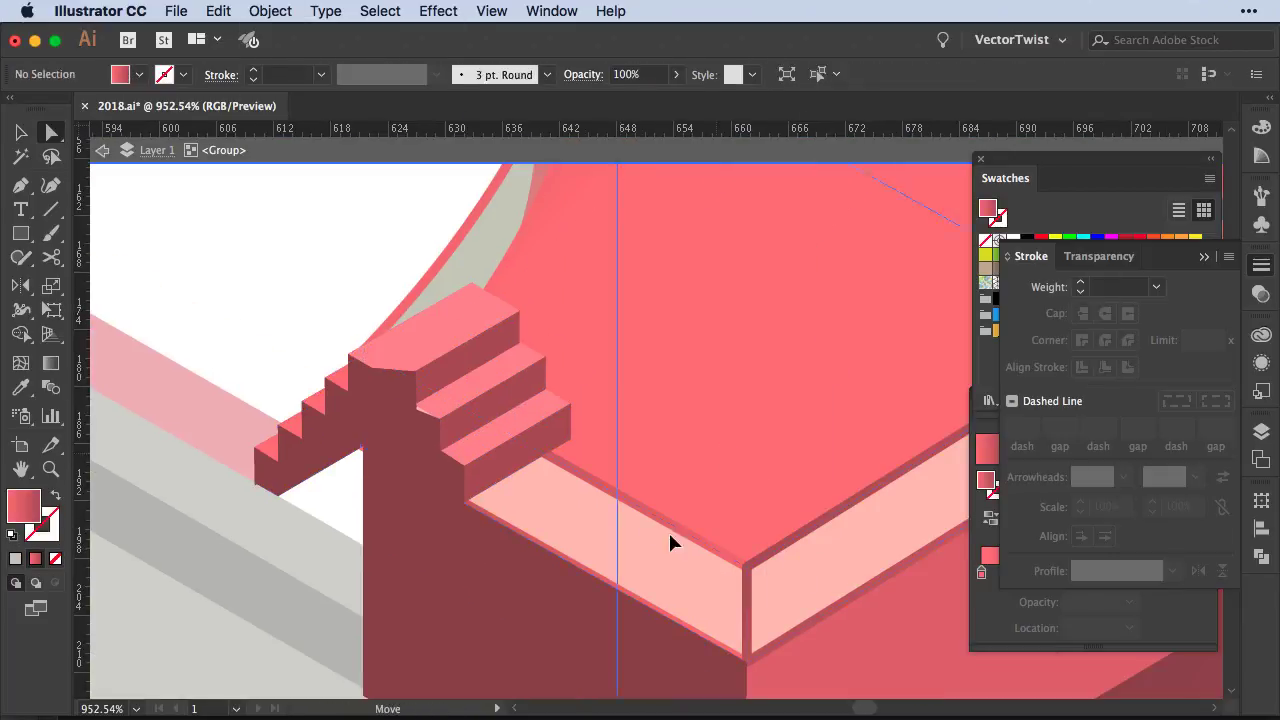
key("v")
left_click(513, 465)
key("a")
left_click(363, 449)
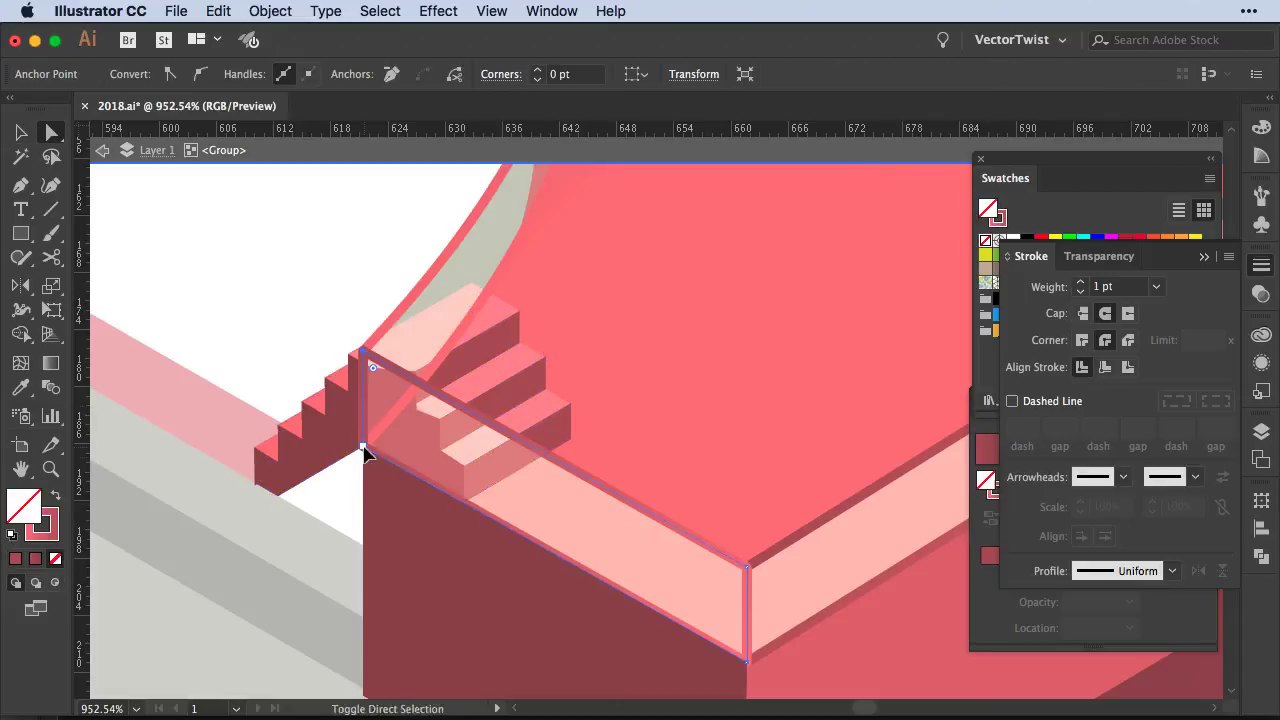
left_click(365, 357)
left_click_drag(480, 518, 366, 443)
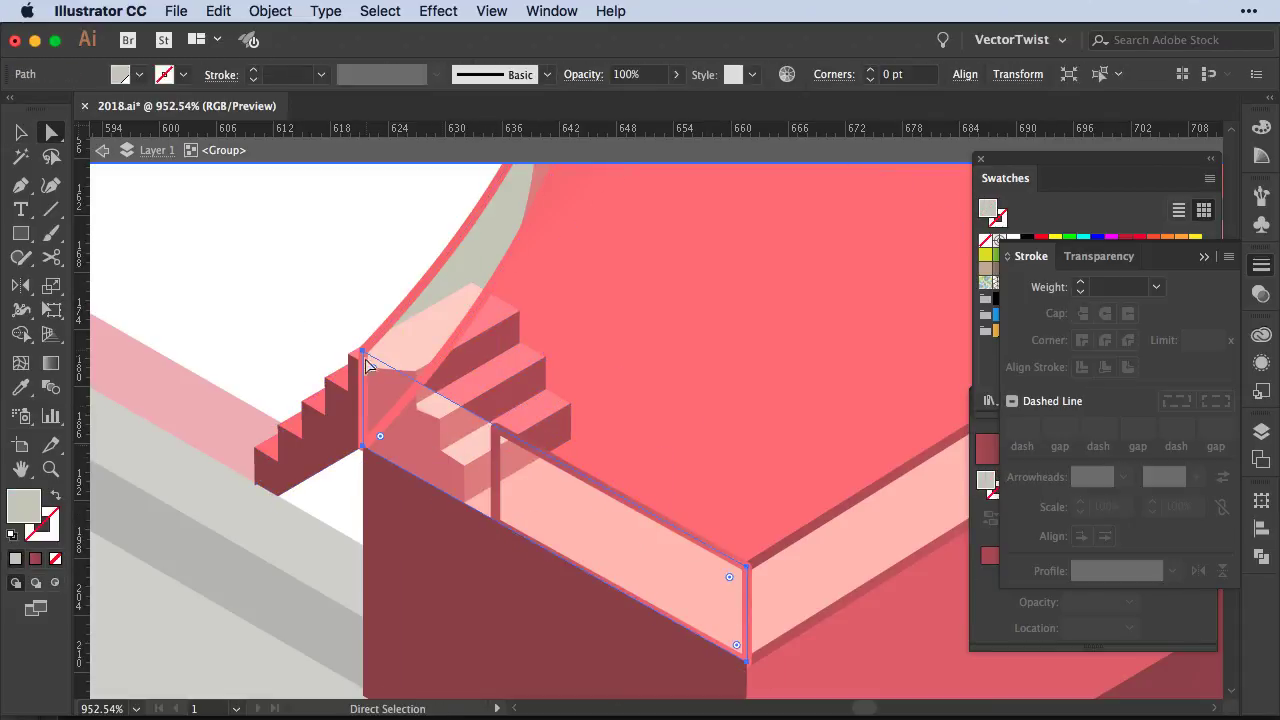
left_click(322, 270)
Cut the curved outline at two points, delete the lower piece, and nudge the end anchor
scroll(322, 270, "up", 3)
key("c")
left_click(532, 432)
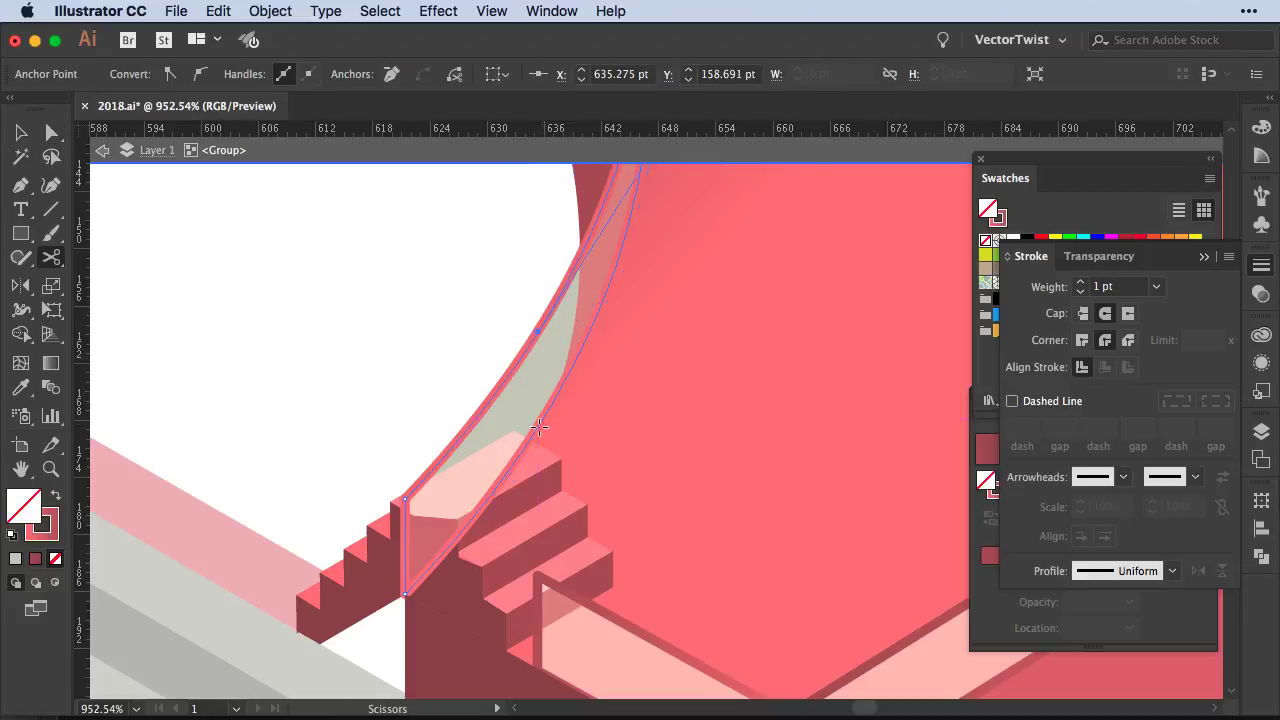
left_click(532, 432)
key("a")
key("Delete")
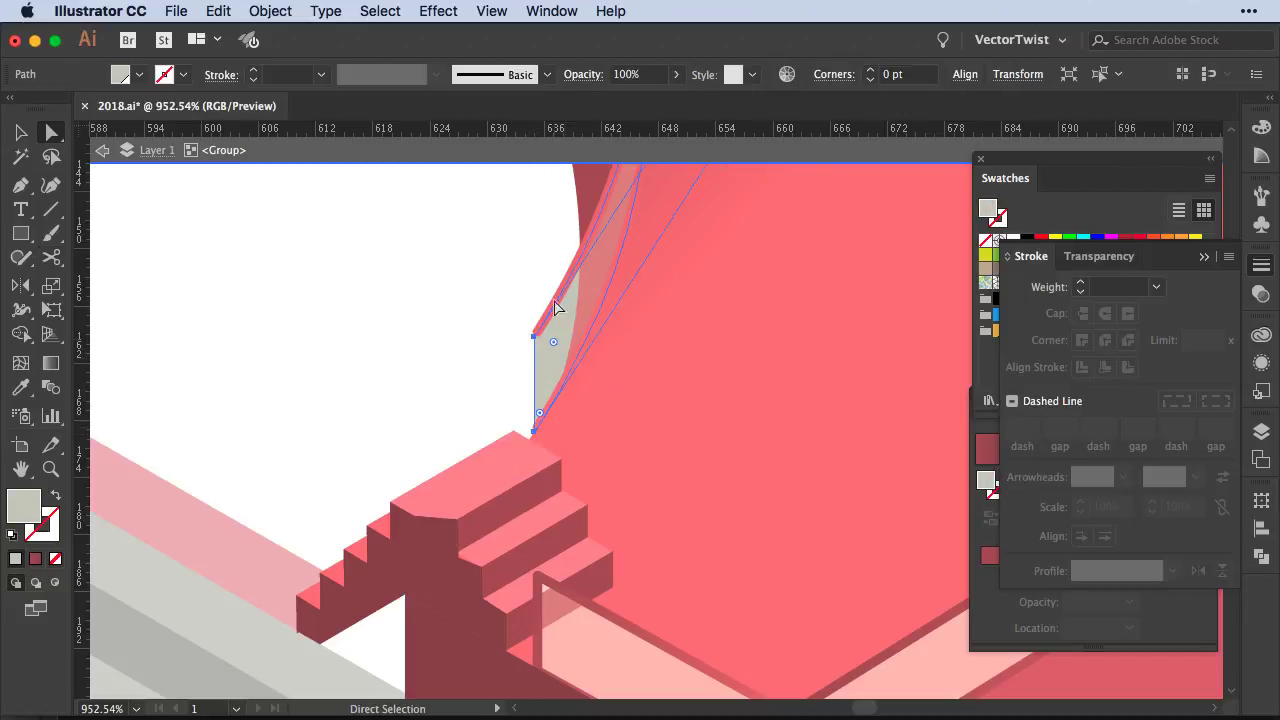
left_click_drag(533, 428, 541, 430)
left_click(420, 386)
Zoom in and Alt-drag copies of the railing post up the lower pink steps
key("ctrl+equal")
key("p")
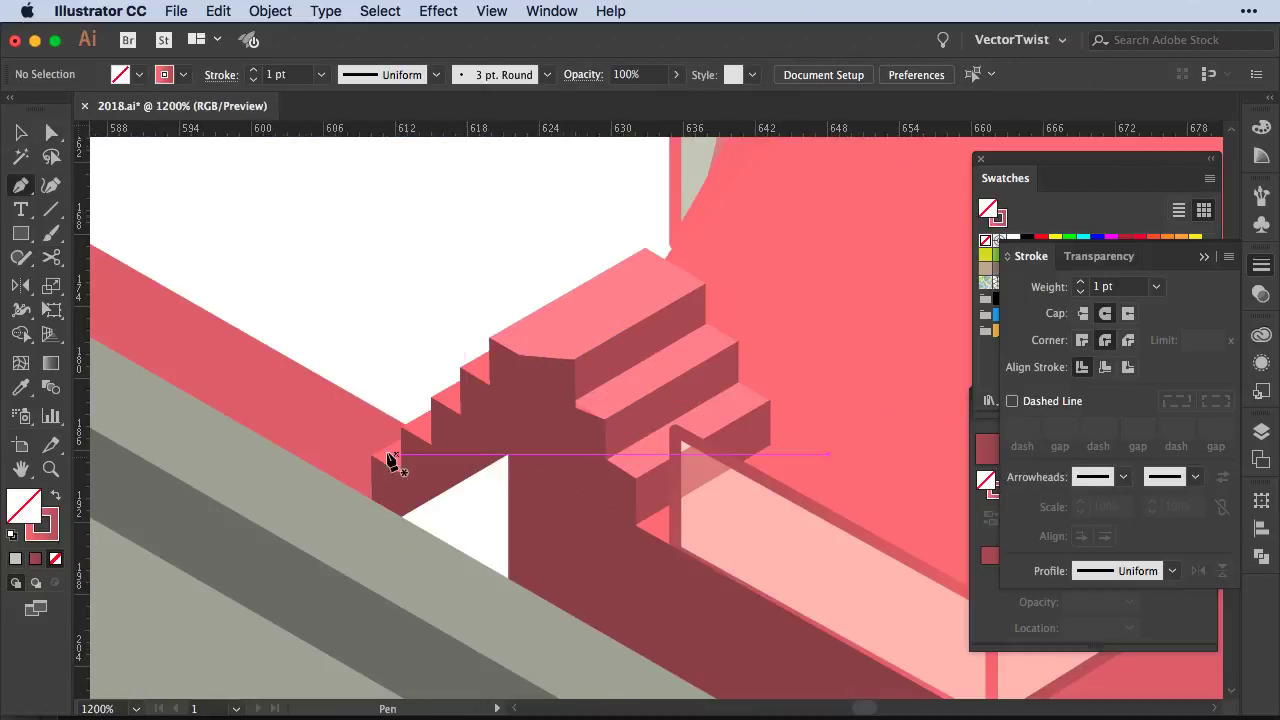
left_click(405, 372)
left_click_drag(392, 392, 449, 357)
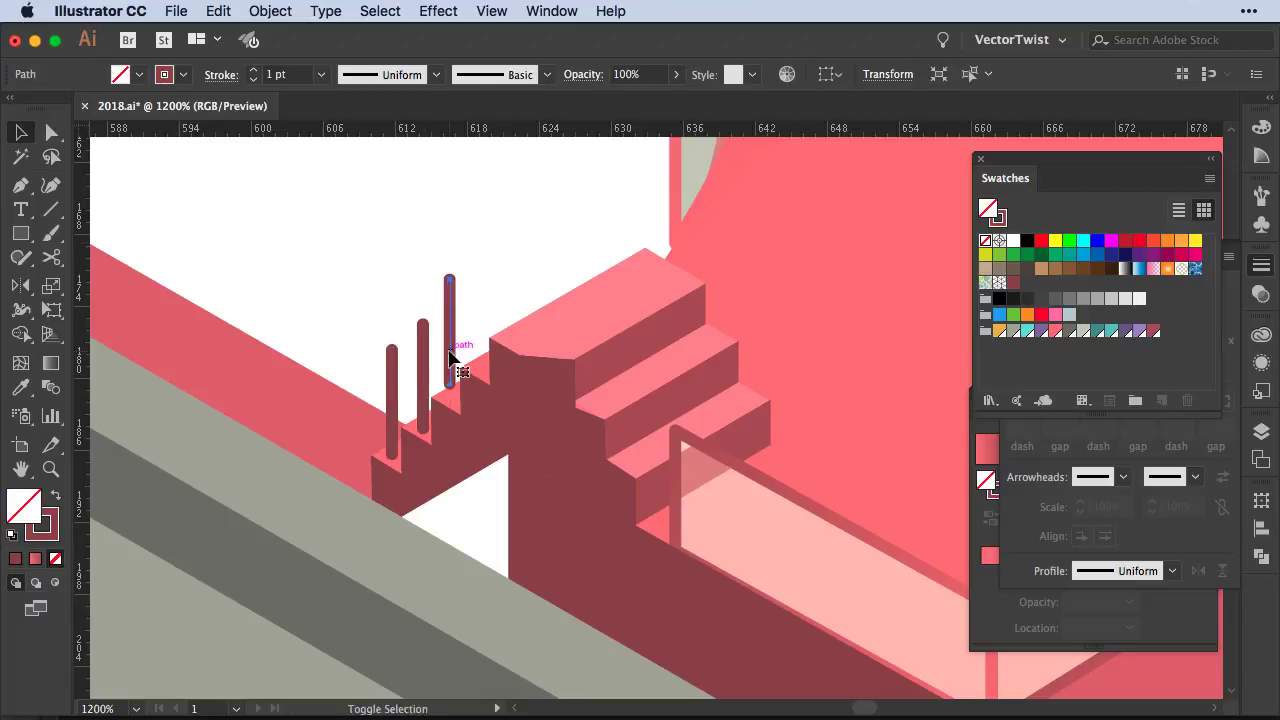
left_click_drag(512, 310, 545, 295)
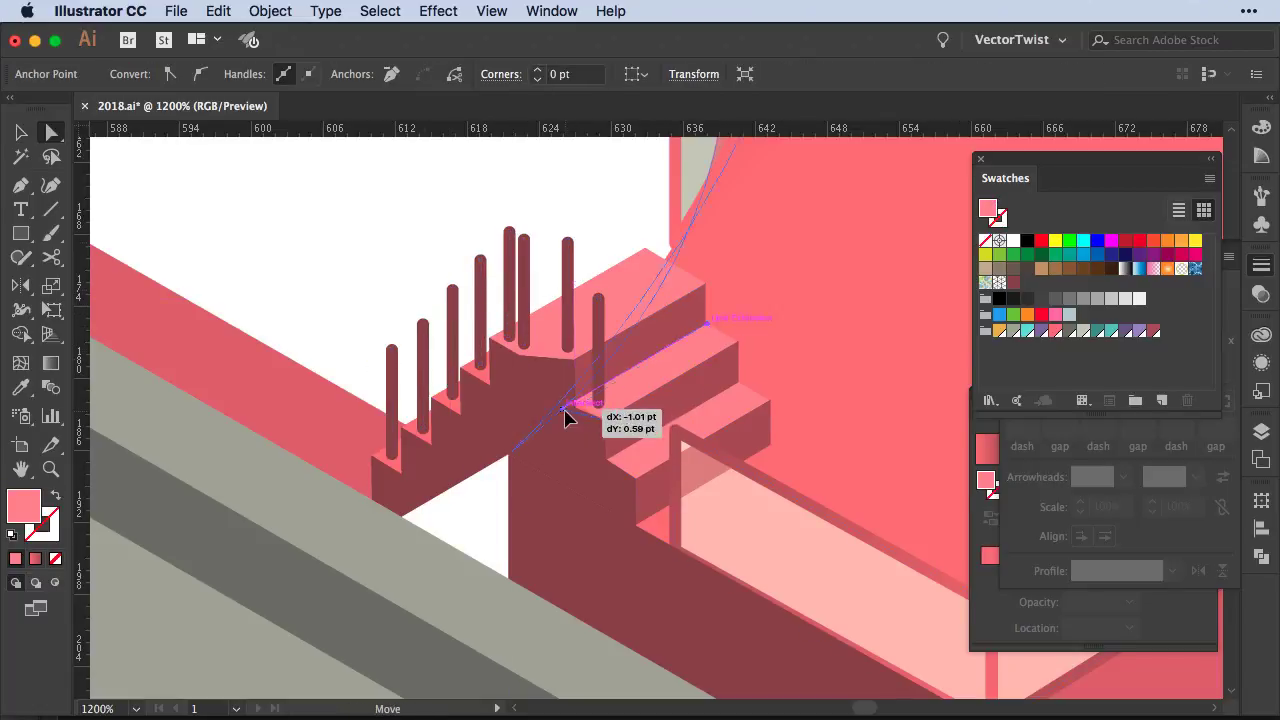
left_click_drag(605, 368, 635, 428)
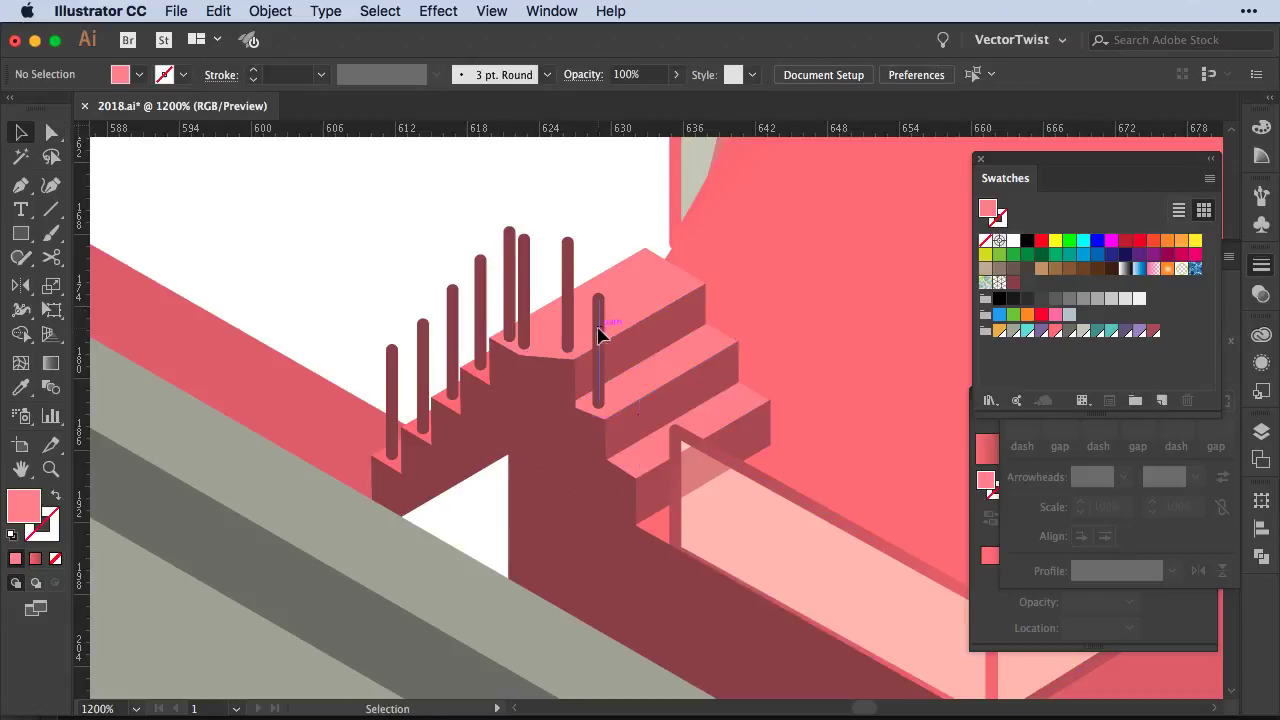
Draw the continuous top rail over the posts, across the landing and down the right-hand steps
left_click(389, 342)
left_click(422, 320)
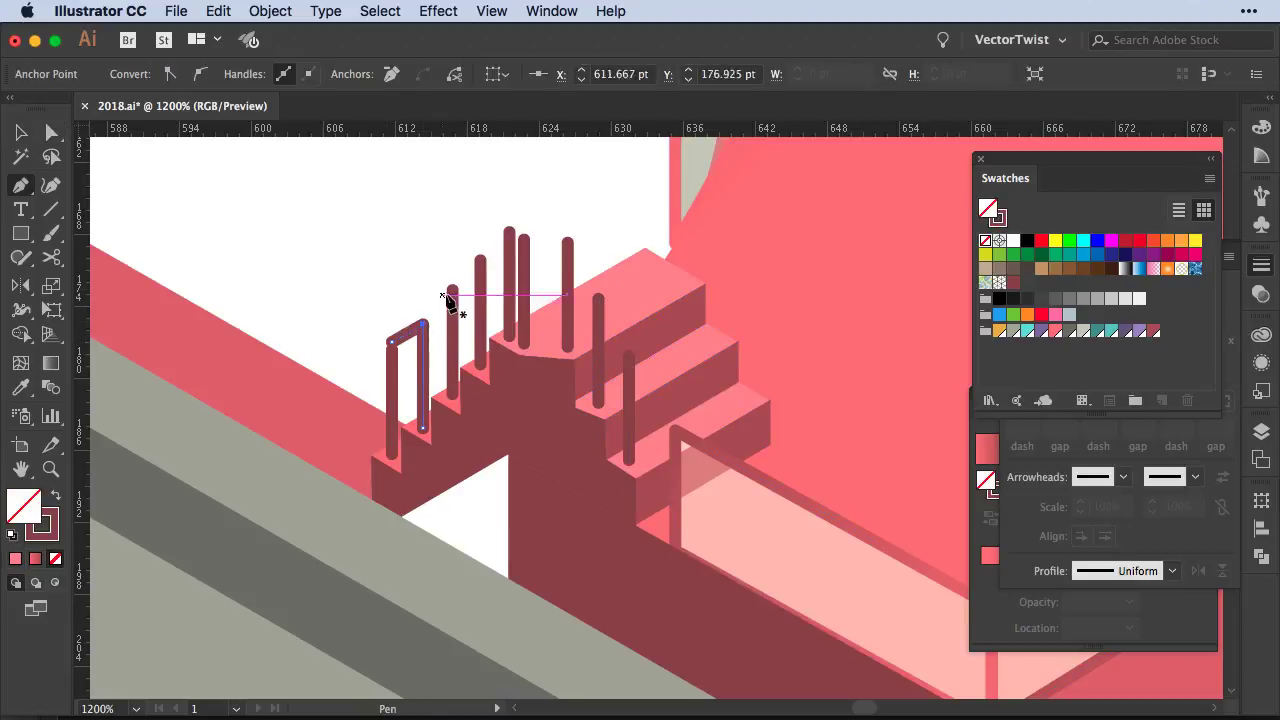
left_click(598, 297)
left_click(628, 348)
left_click(571, 206, "super")
key("a")
left_click(393, 347)
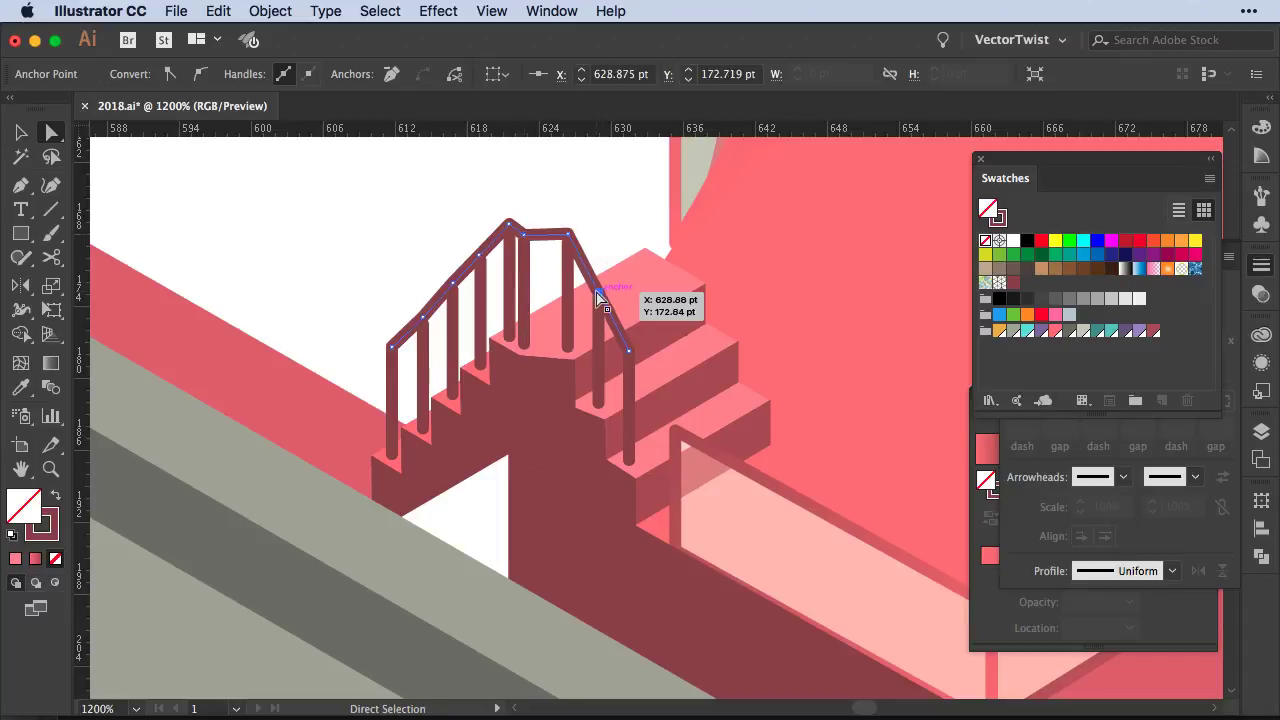
left_click(387, 225)
Copy the railing onto the upper stairs, straighten its top rail and shift a post under it
left_click(452, 287)
left_click(393, 277, "super")
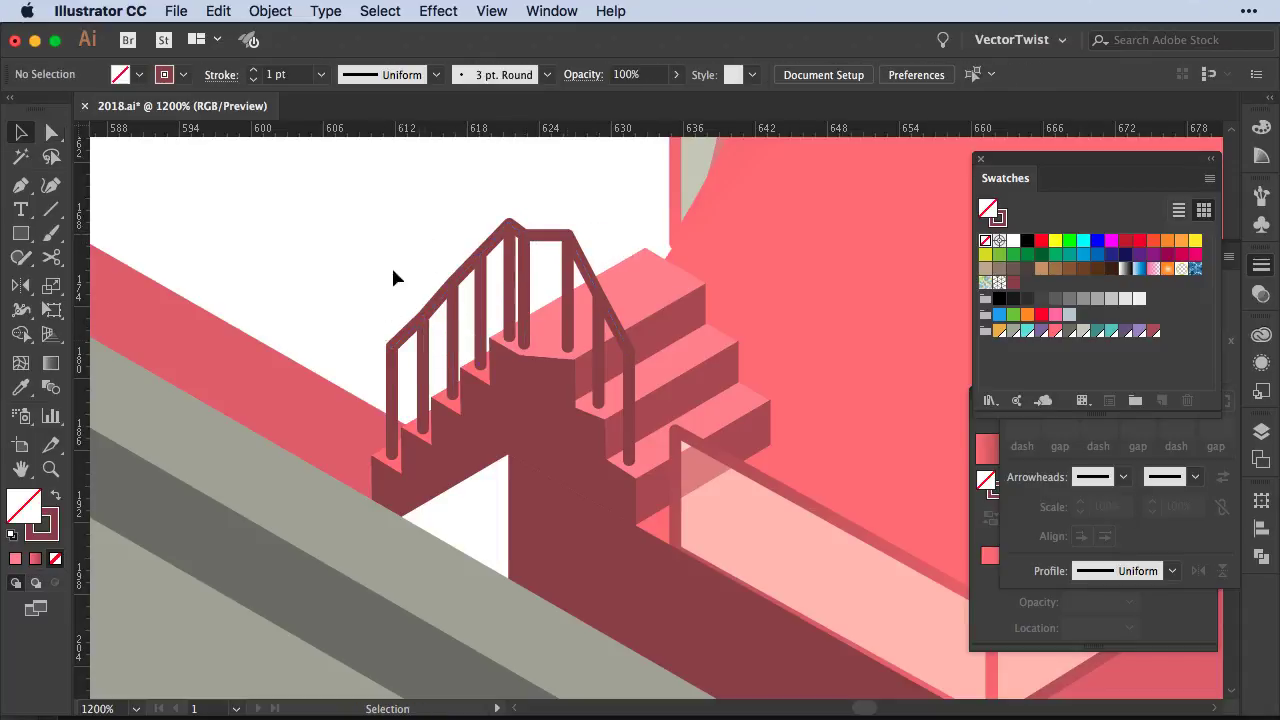
left_click_drag(567, 236, 686, 170)
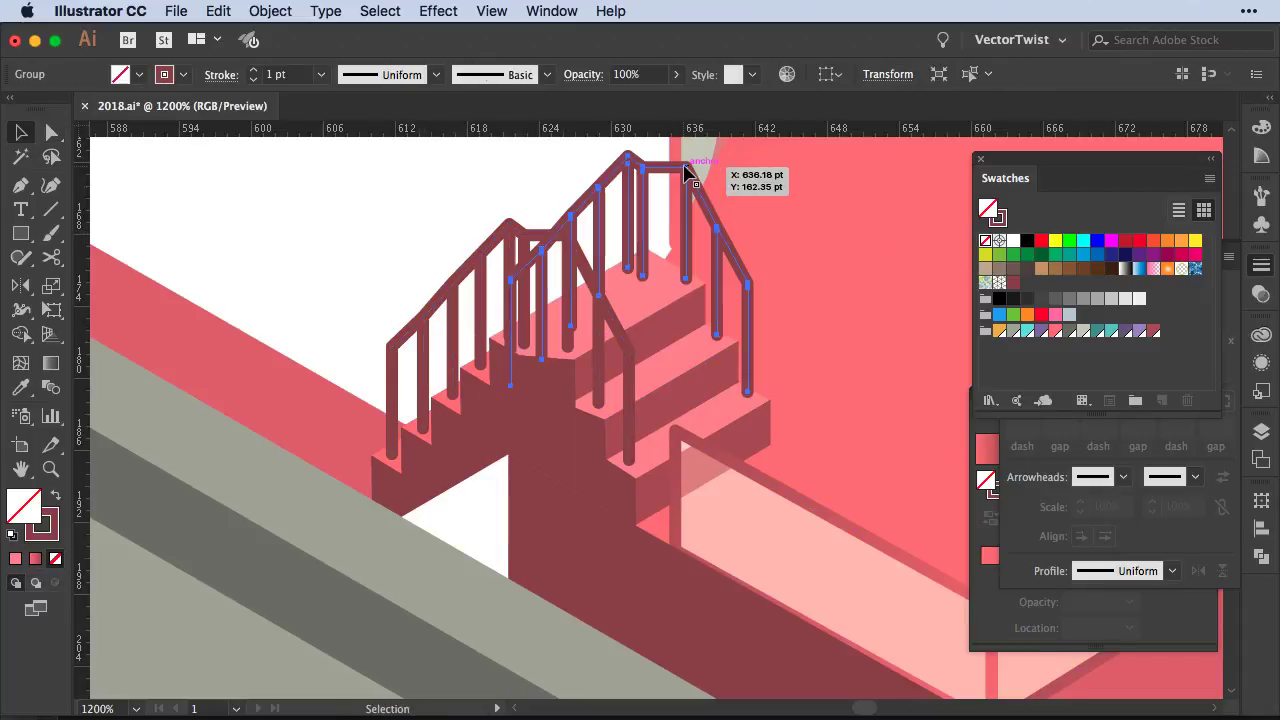
left_click(549, 174)
scroll(675, 398, "up", 3)
left_click(663, 326)
left_click(662, 355, "super")
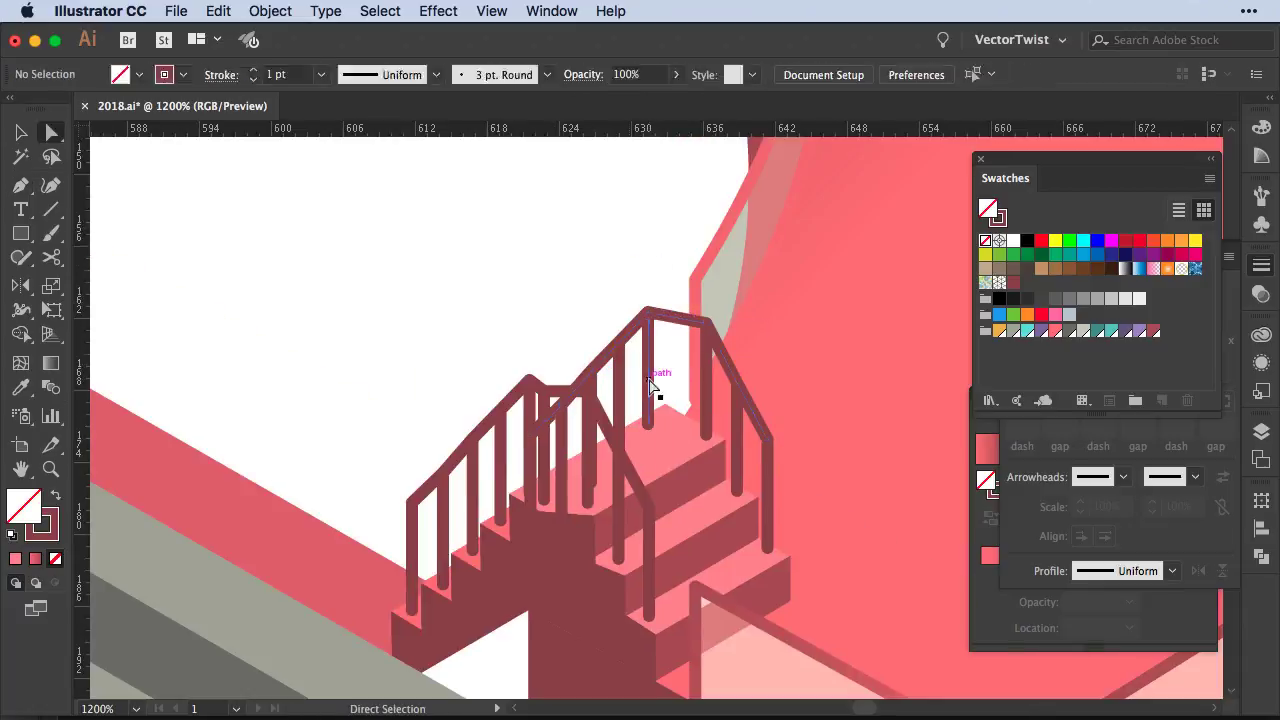
left_click_drag(666, 377, 630, 388)
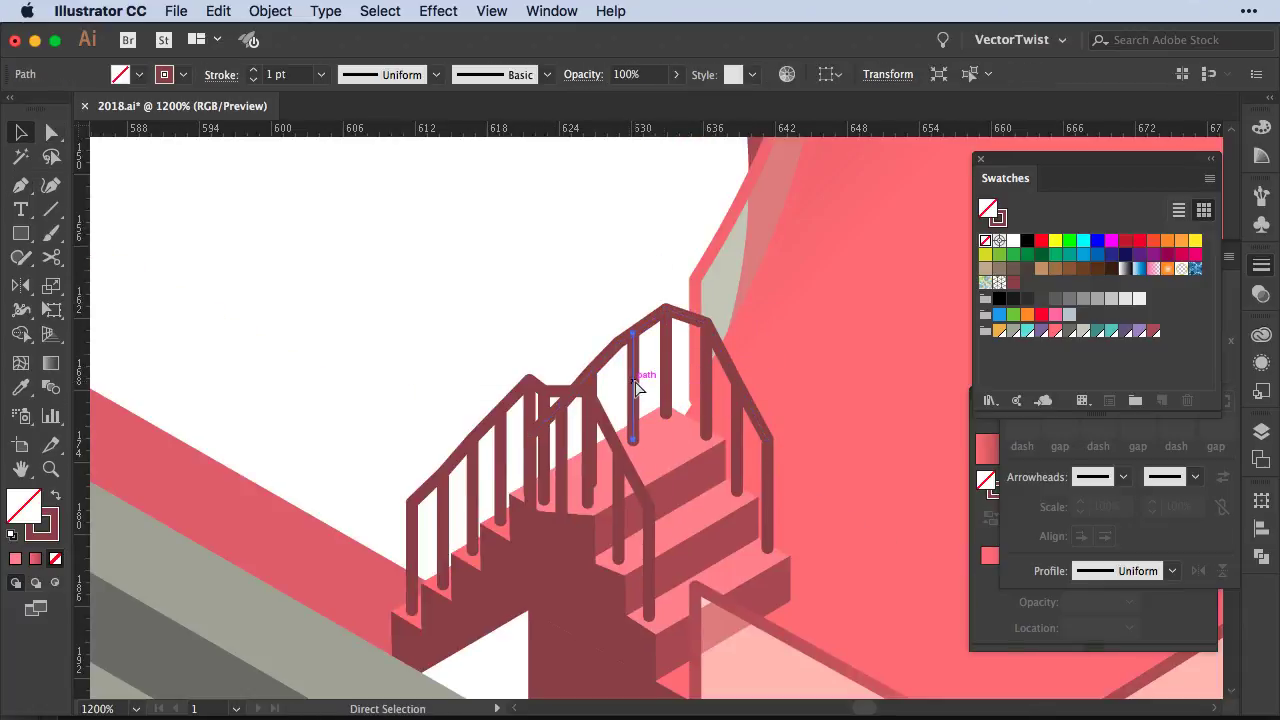
Temporarily hide the front railing, pull the top rail's end anchor over the post, then restore it
scroll(594, 385, "left", 3)
scroll(620, 400, "down", 2)
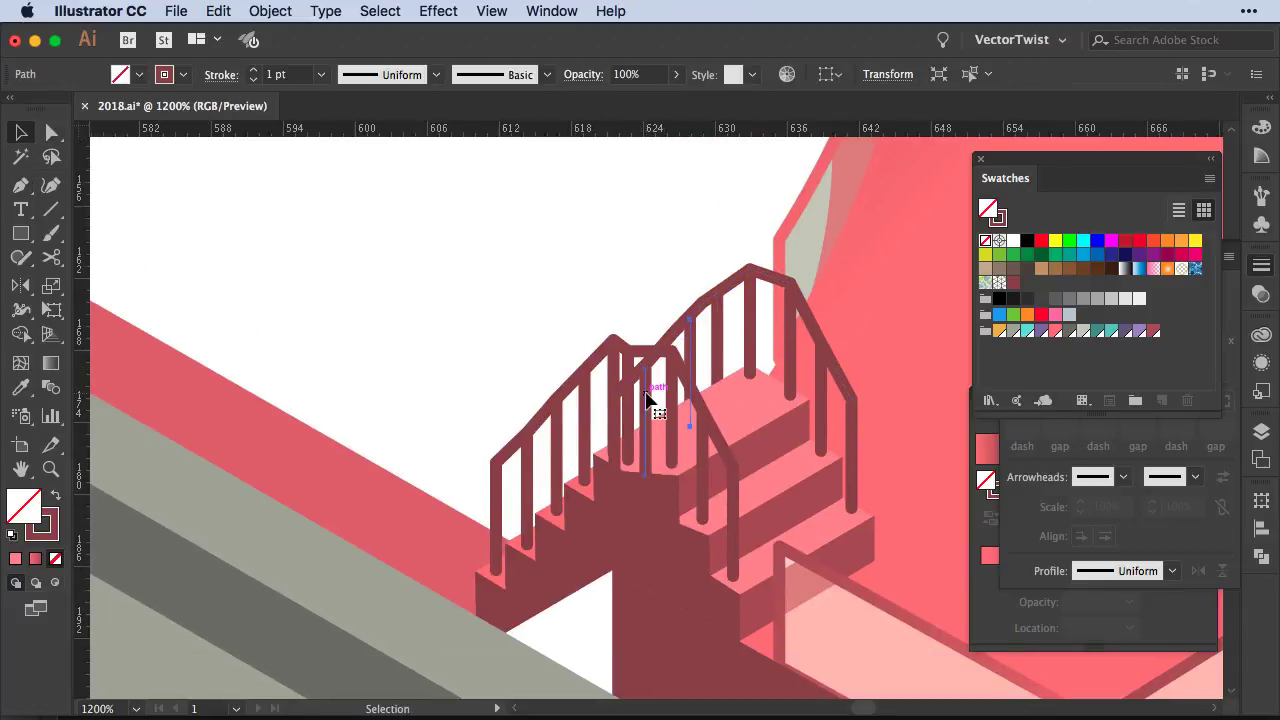
key("Delete")
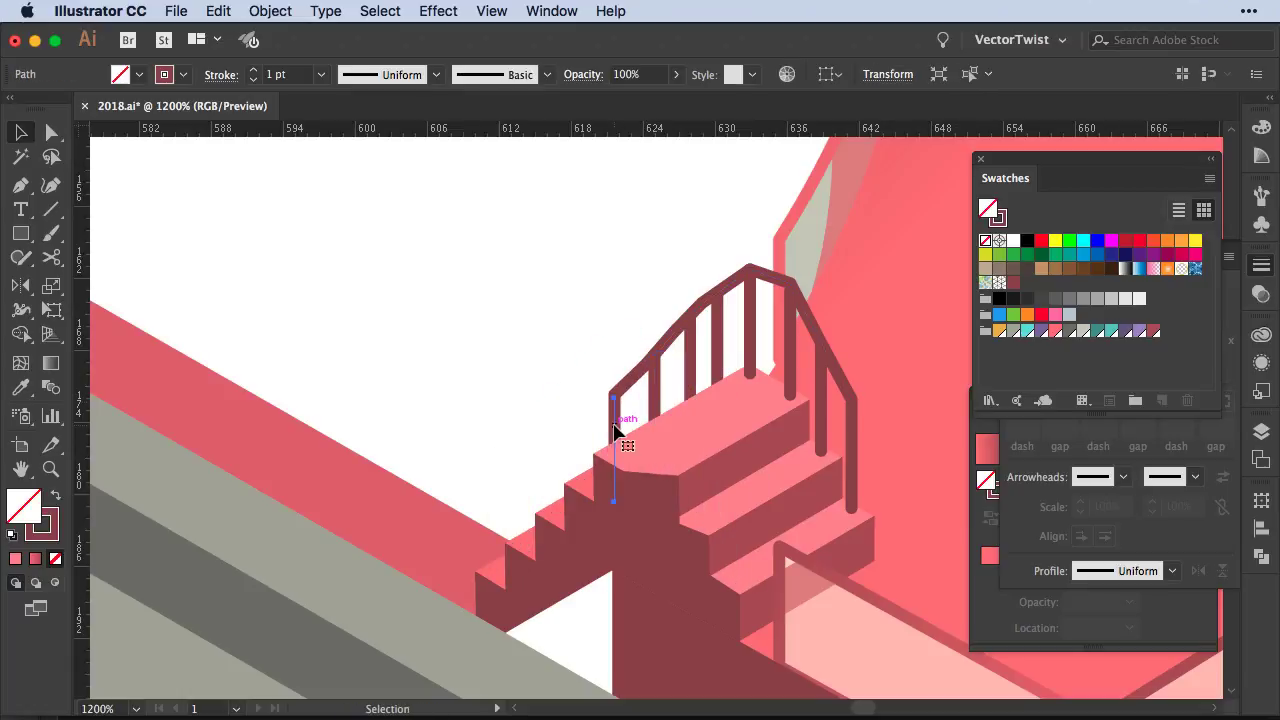
key("a")
left_click(750, 268)
left_click_drag(786, 383, 652, 360)
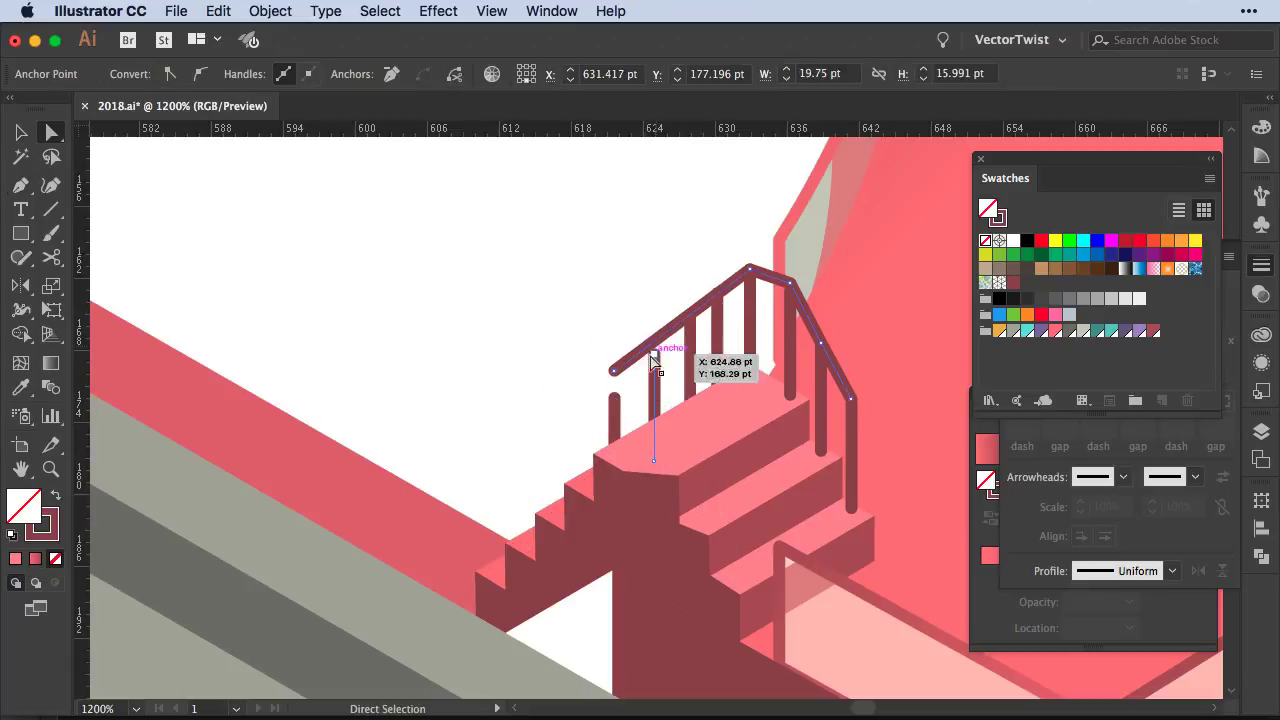
left_click(270, 11)
left_click(310, 180)
key("v")
key("ctrl+shift+a")
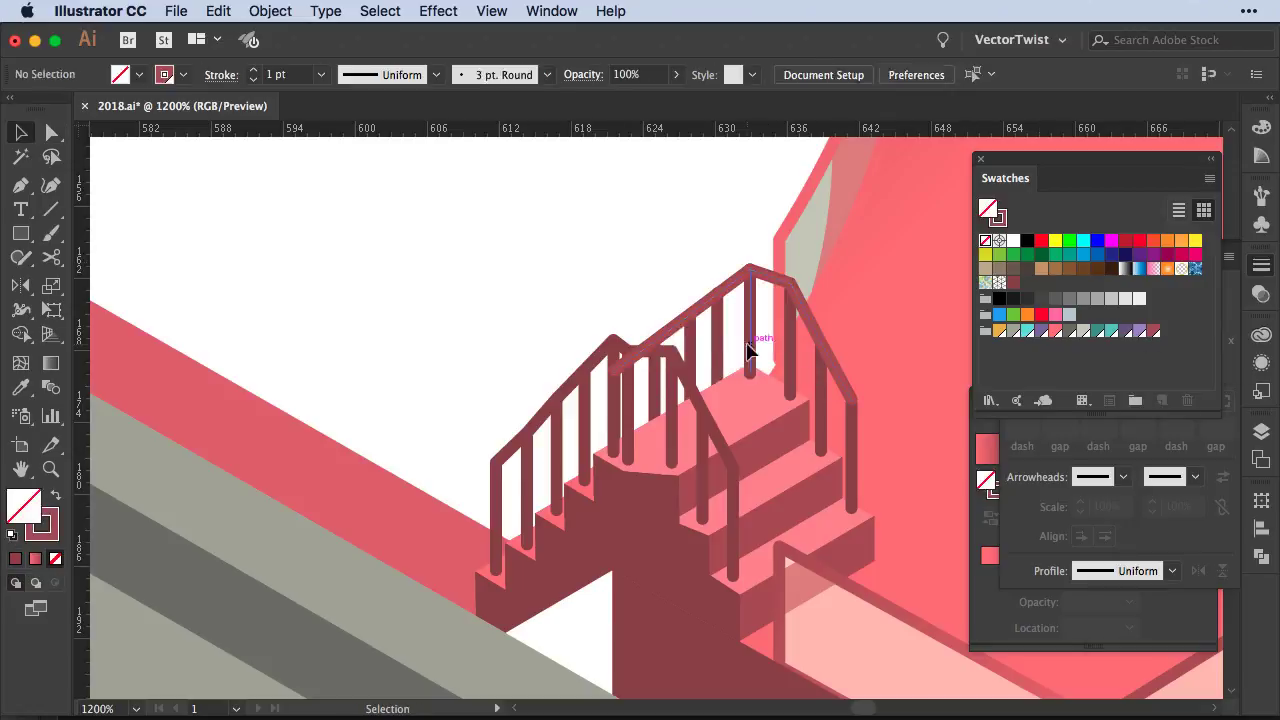
left_click(616, 250)
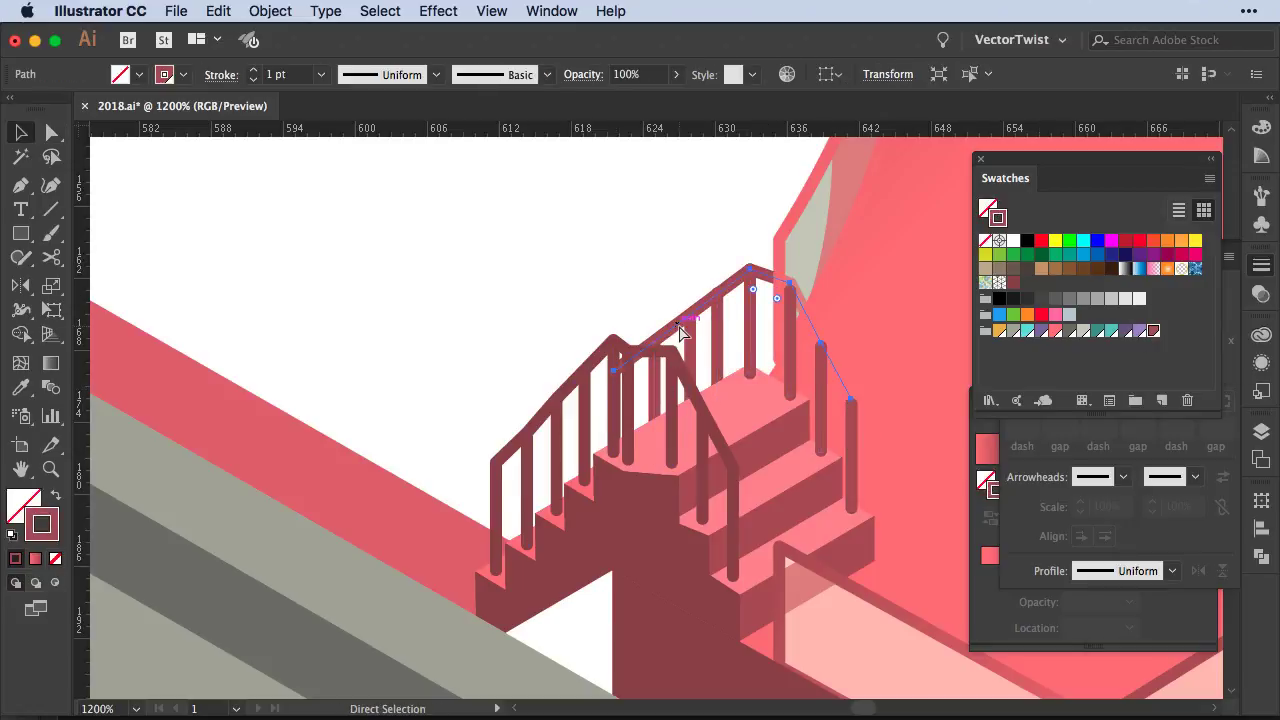
Select the railing post beside the building's long ledge
scroll(679, 333, "down", 3)
scroll(400, 451, "up", 3)
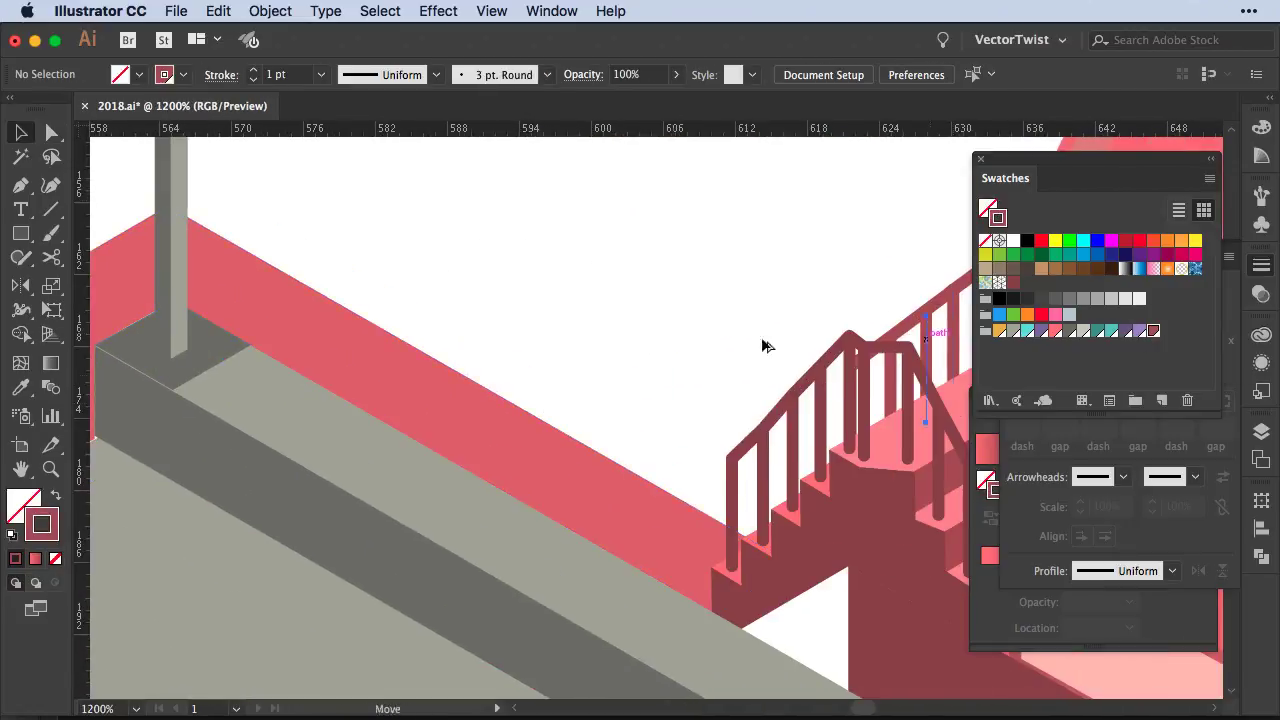
left_click(682, 440)
scroll(682, 440, "up", 2)
scroll(750, 460, "left", 4)
Draw the ledge rail and join its end to the stair railing
key("p")
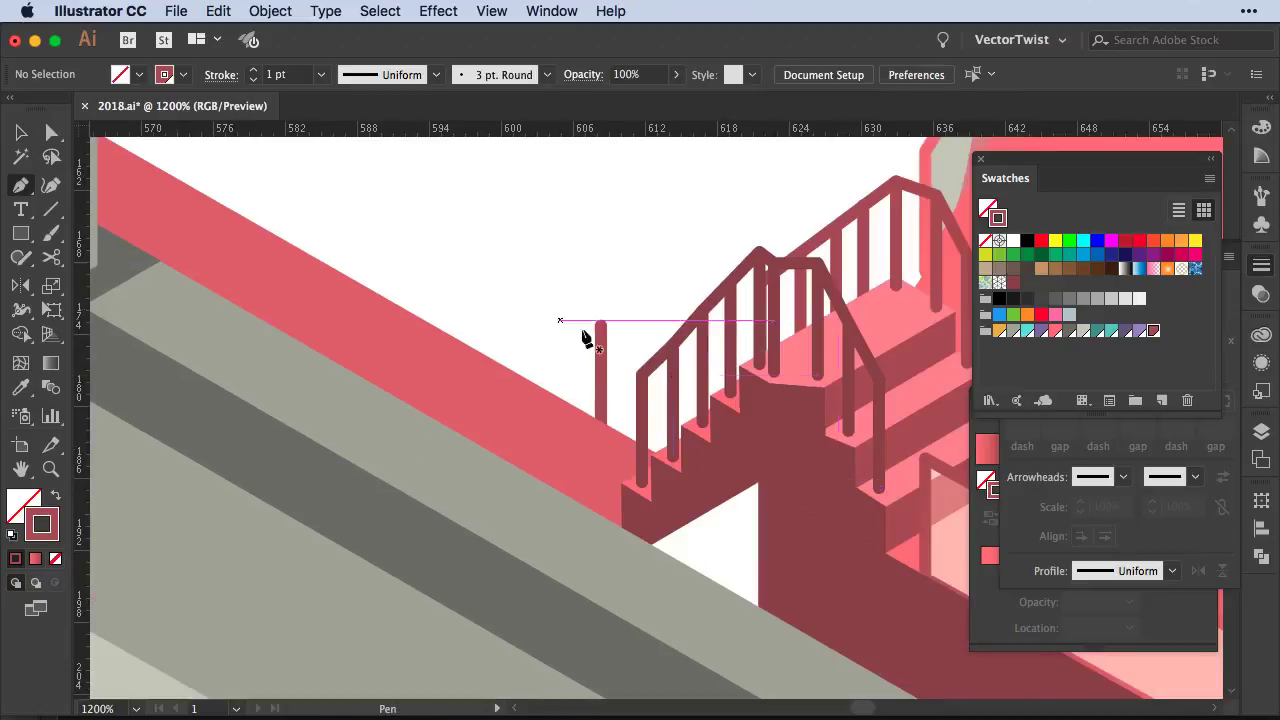
left_click(741, 362)
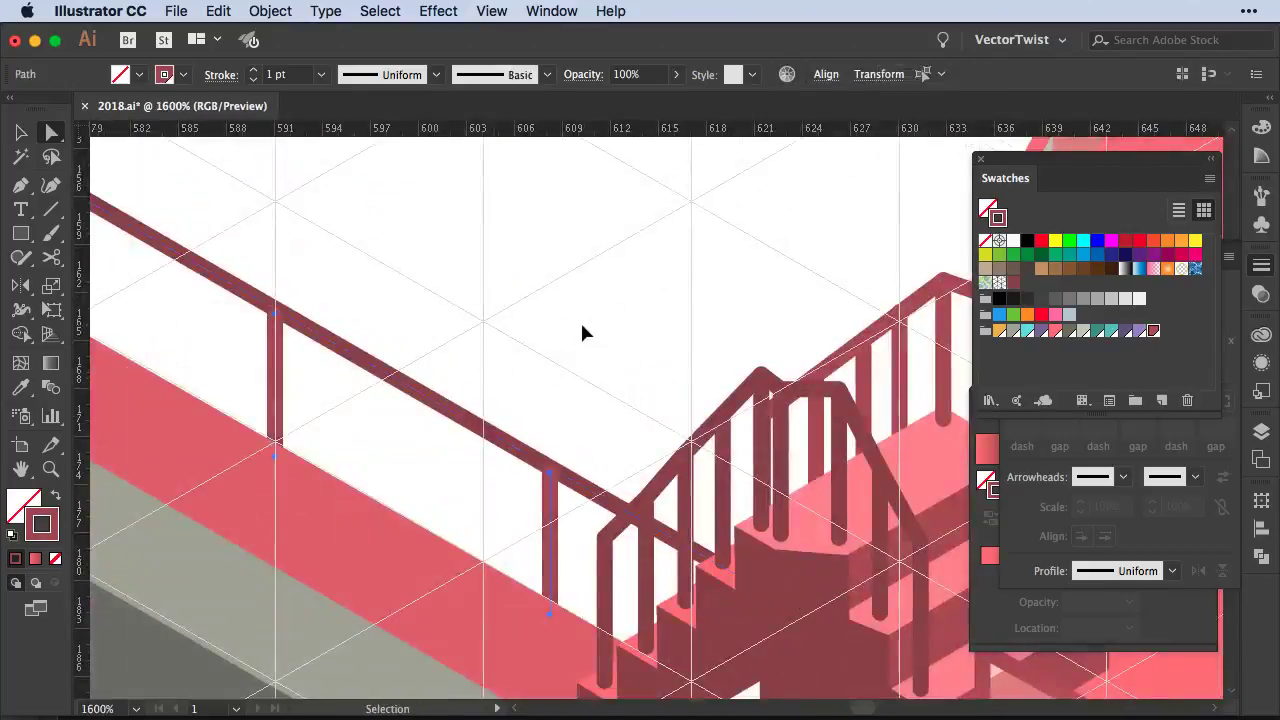
left_click_drag(735, 579, 636, 532)
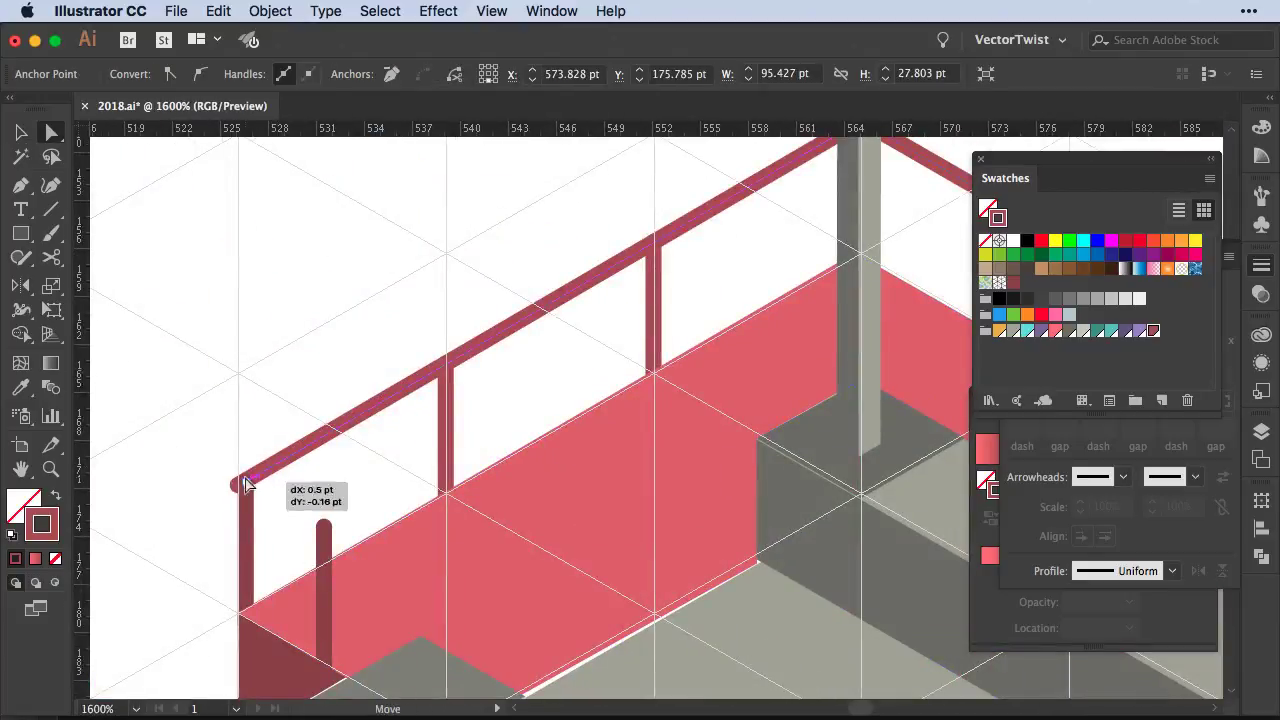
key("p")
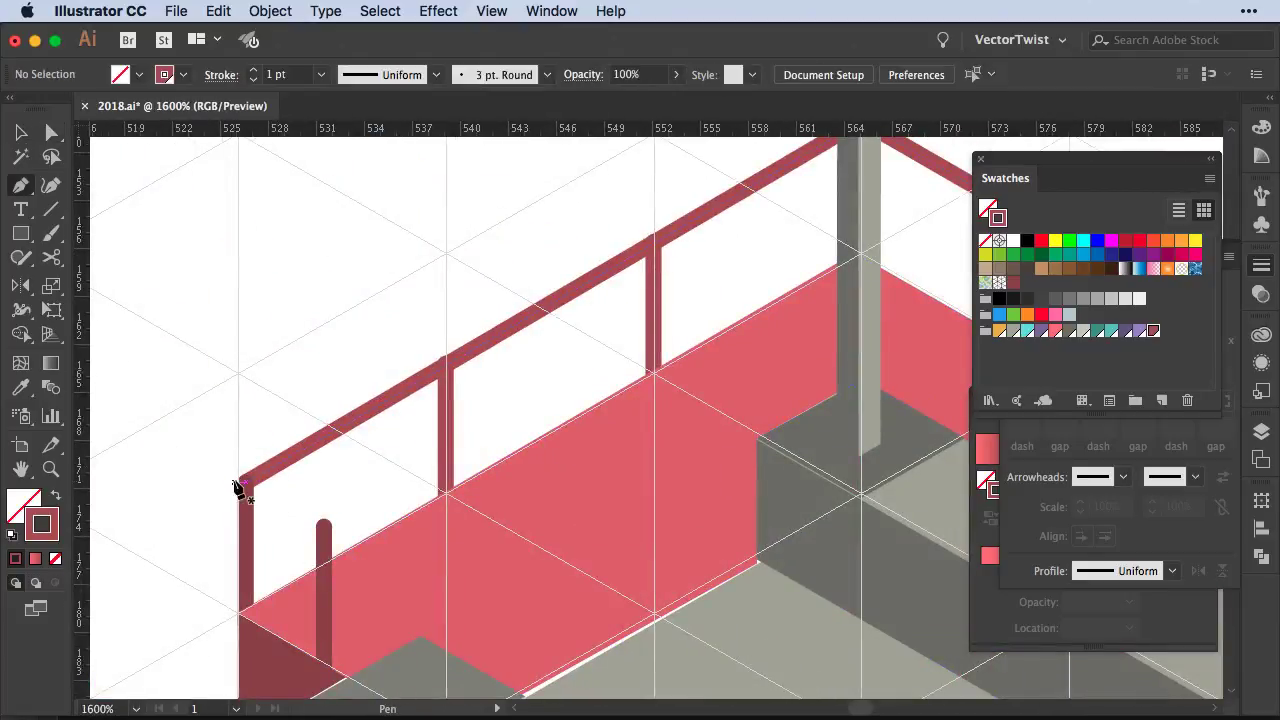
Add the corner rail segment at the ledge's left end and lower it to meet the rail
left_click(235, 457)
left_click(326, 505)
left_click_drag(235, 457, 240, 481)
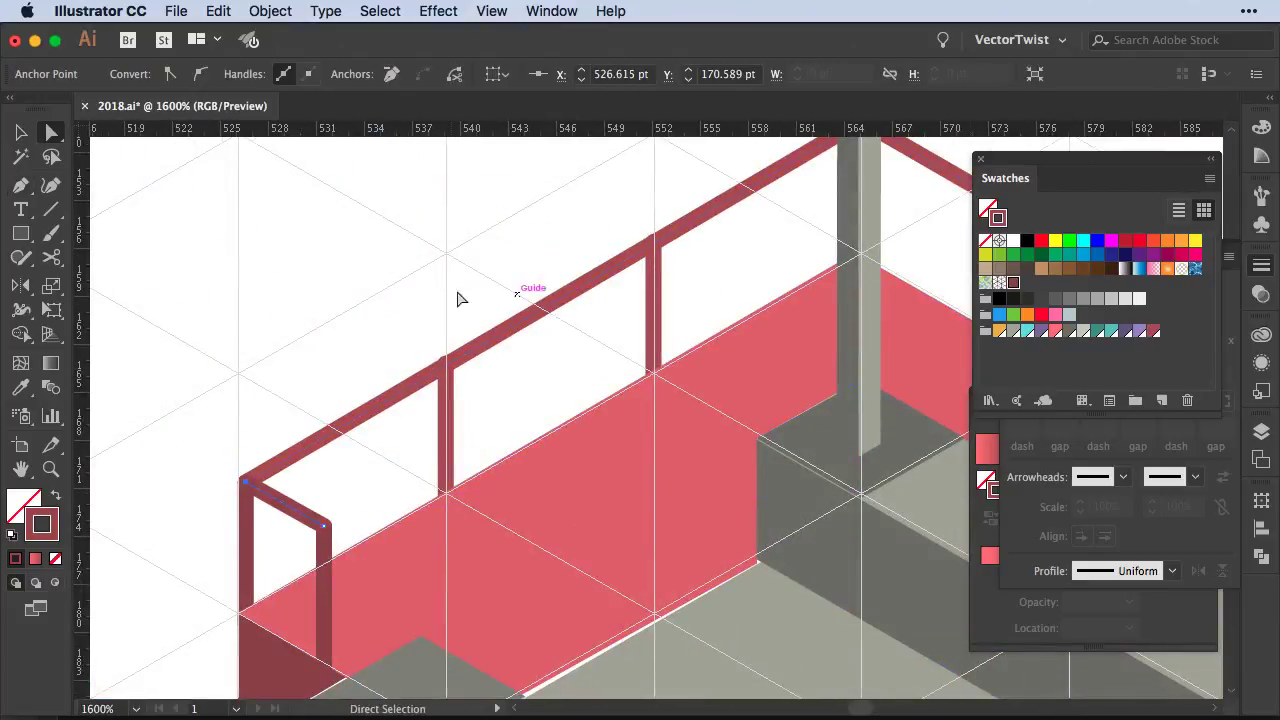
left_click(448, 363)
left_click(655, 242)
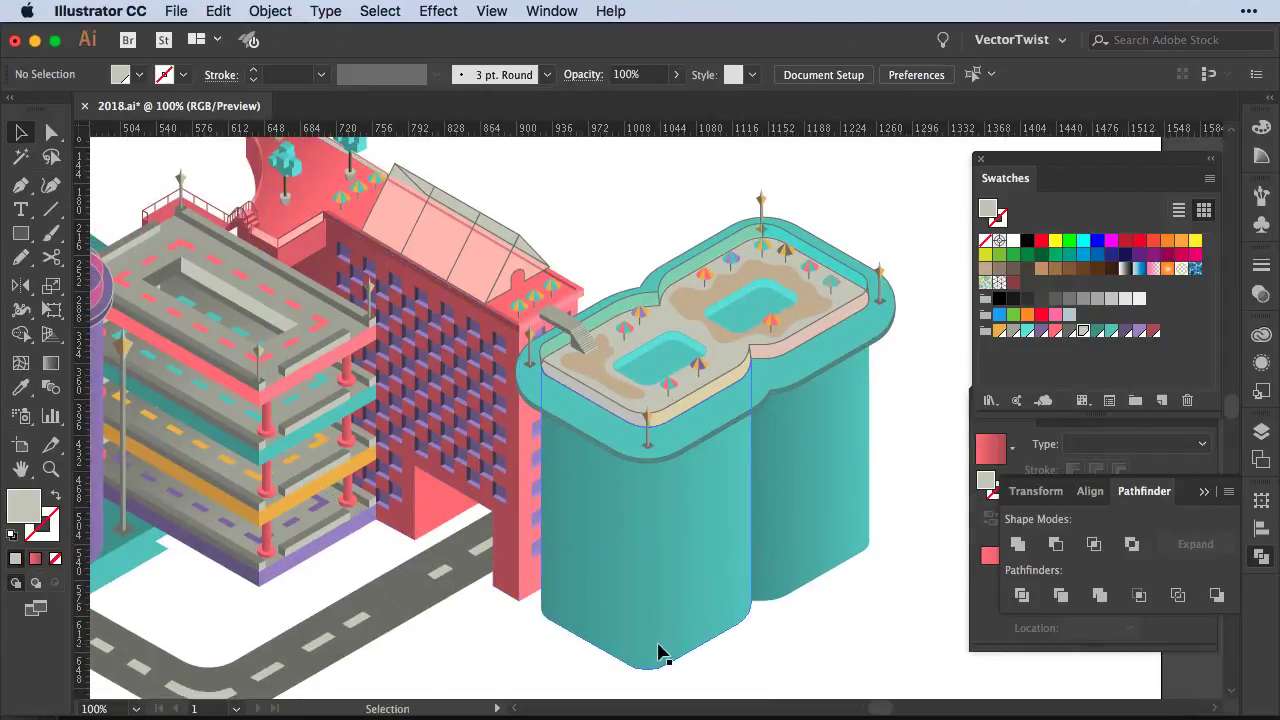
Copy the teal 8's front face 49 pt upward and shorten the copy into a stripe band
left_click(668, 655, "alt")
left_click_drag(659, 609, 613, 477)
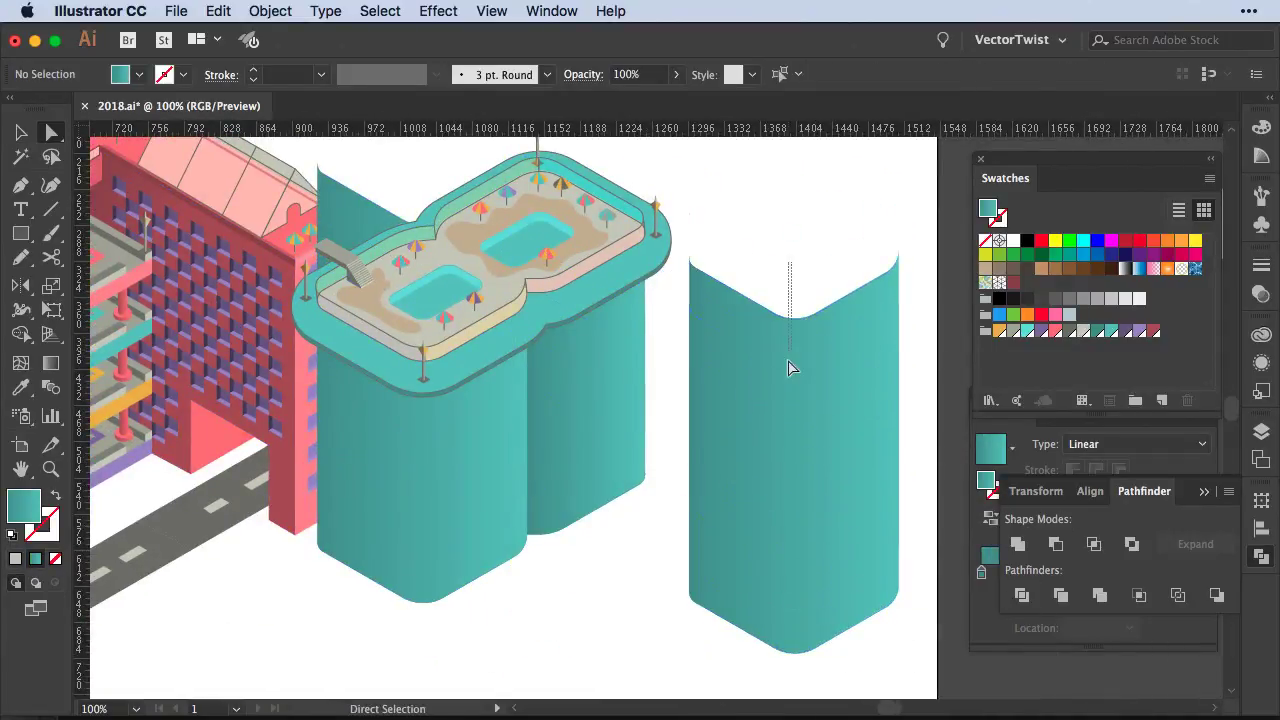
left_click_drag(788, 366, 790, 455)
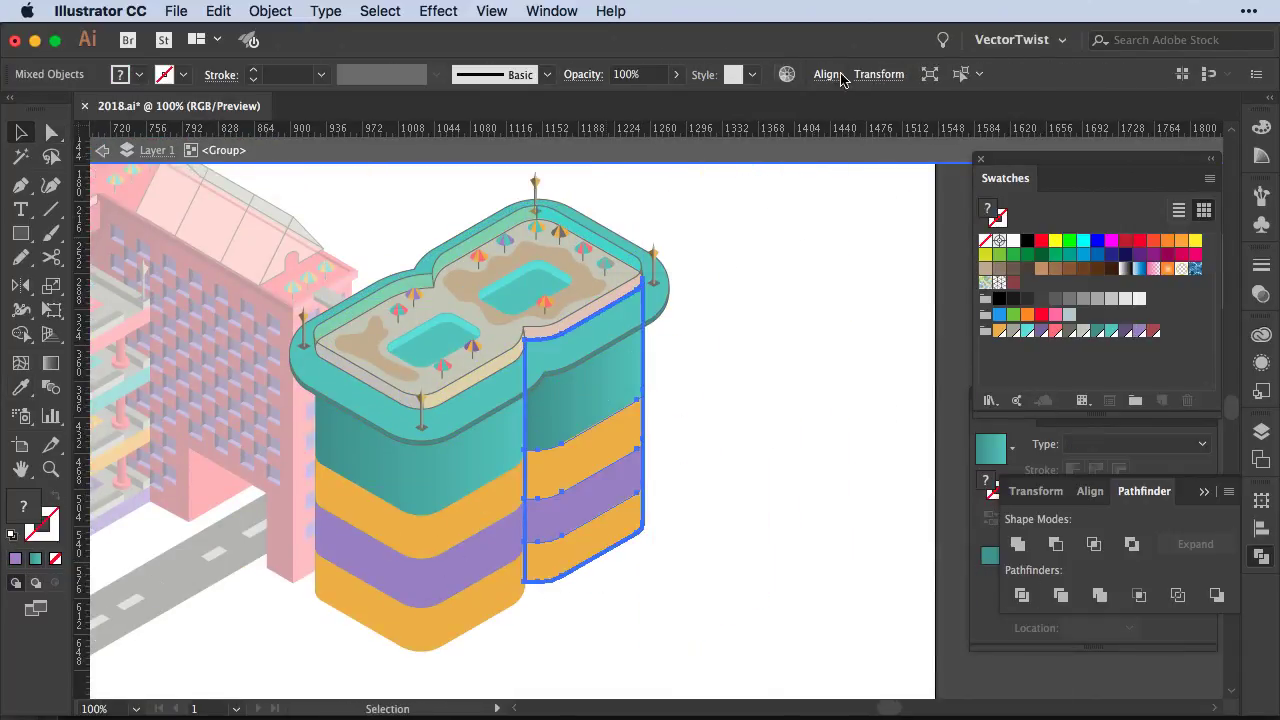
left_click(828, 74)
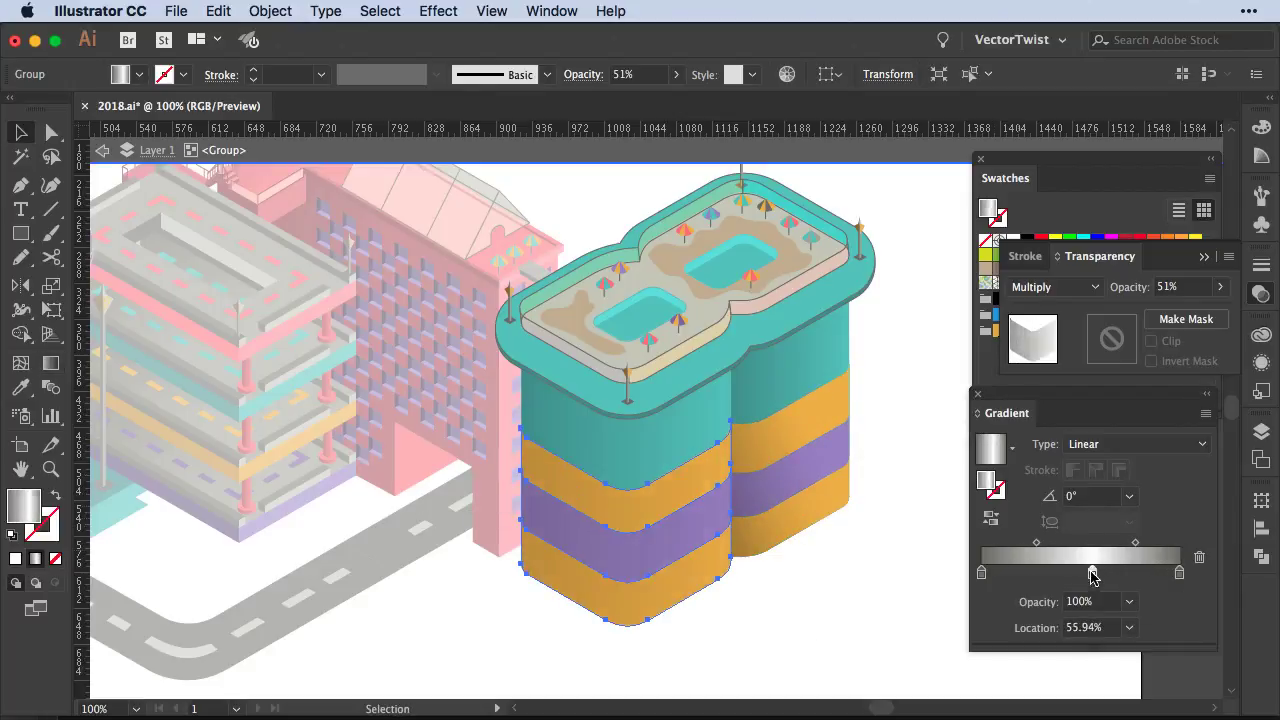
Shift the shading gradient's midpoint left and zoom out to show the whole city illustration
left_click_drag(1092, 574, 1051, 574)
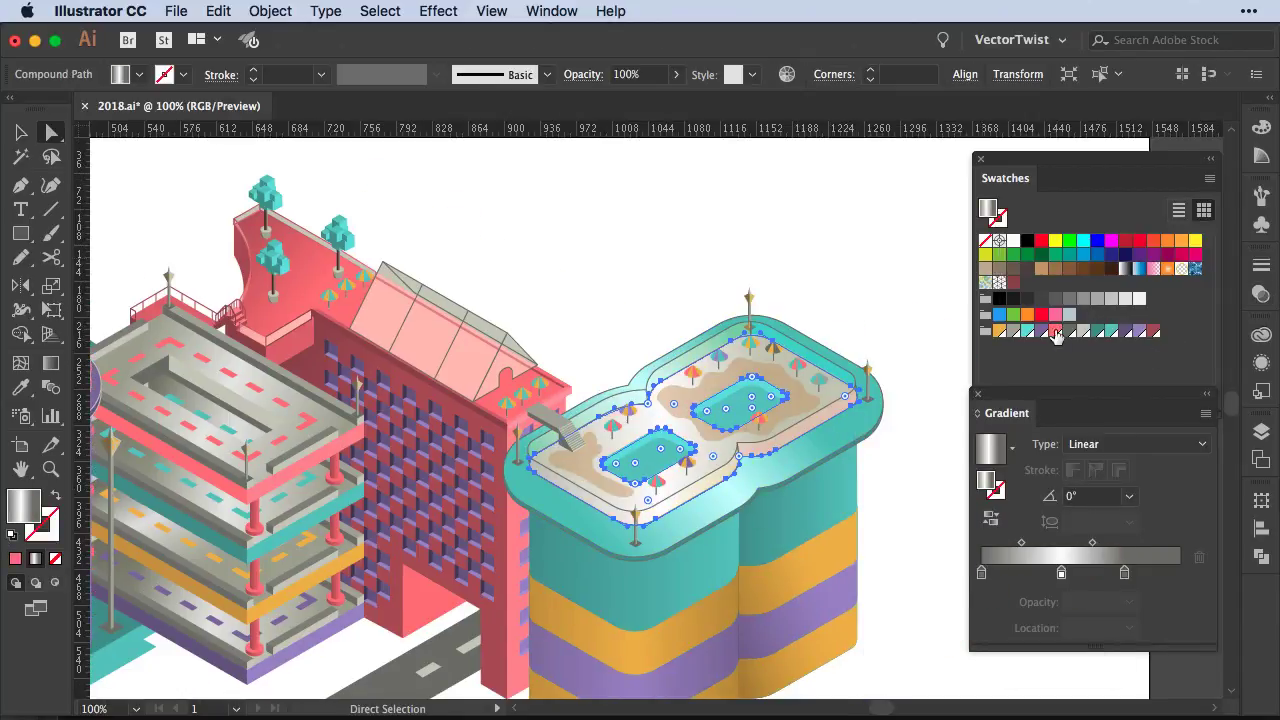
key("ctrl+minus")
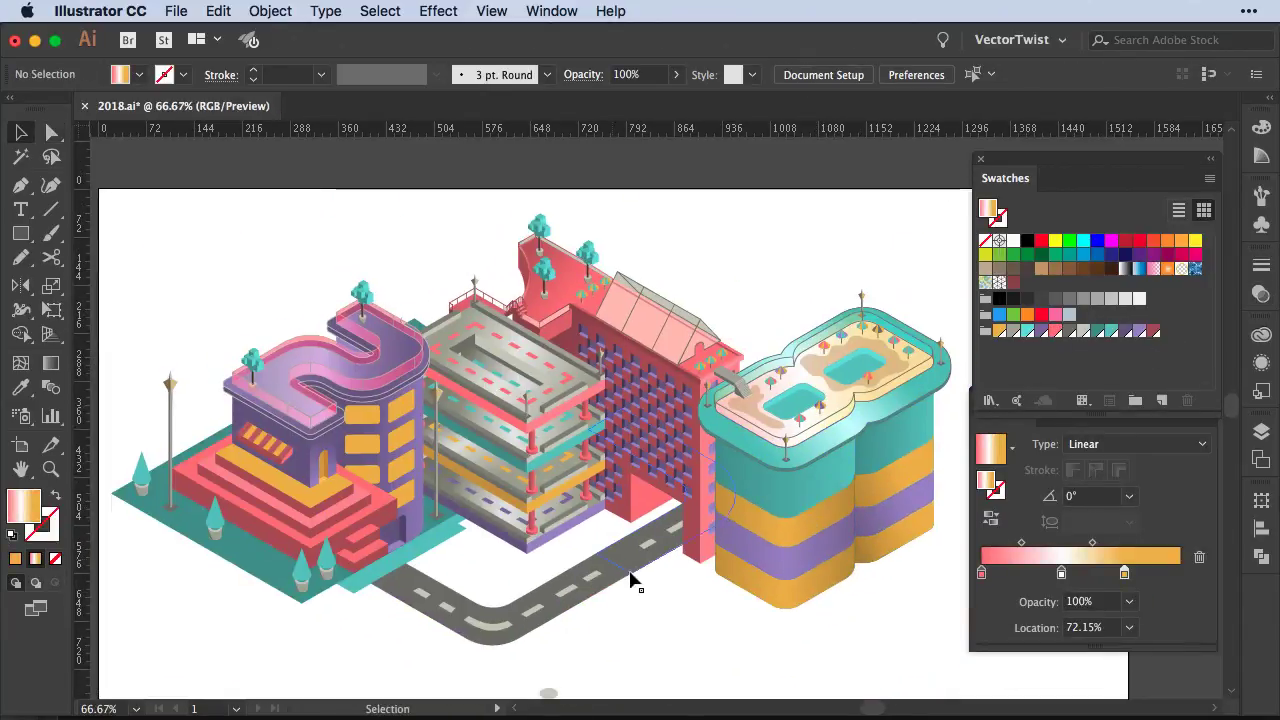